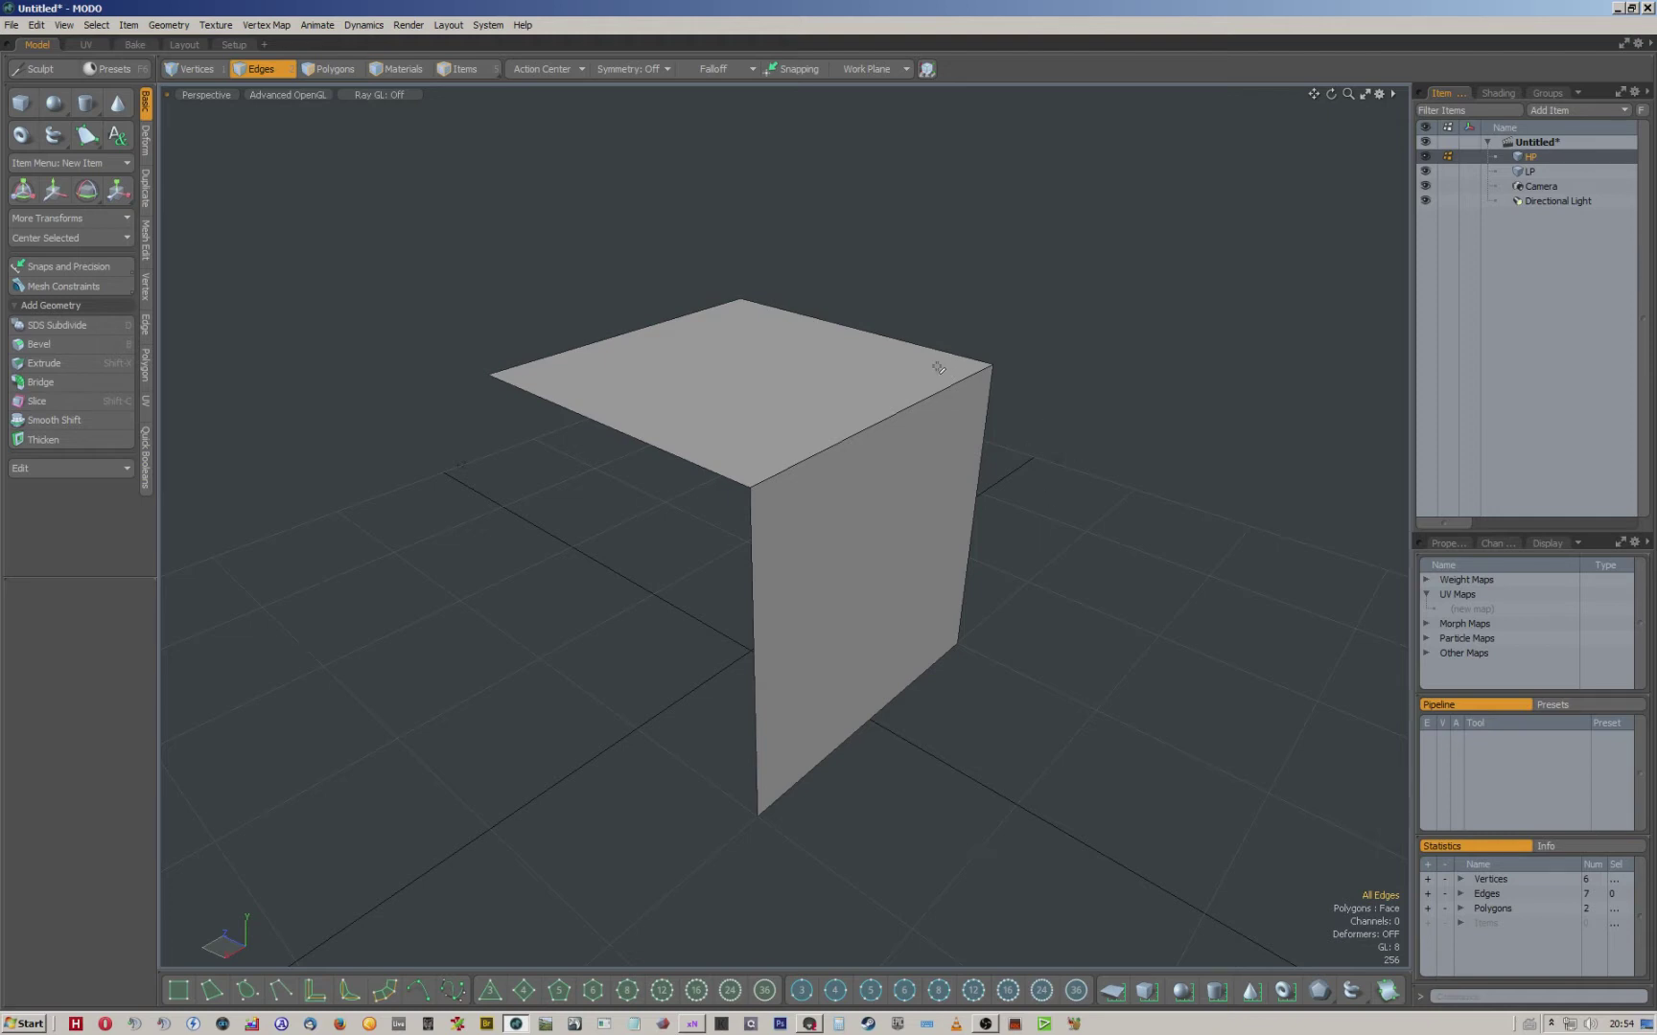
Examine the L-shaped two-polygon mesh and its hard corner edge from several angles.
alt+drag(878, 337, 832, 336)
scroll(899, 373, up, 3)
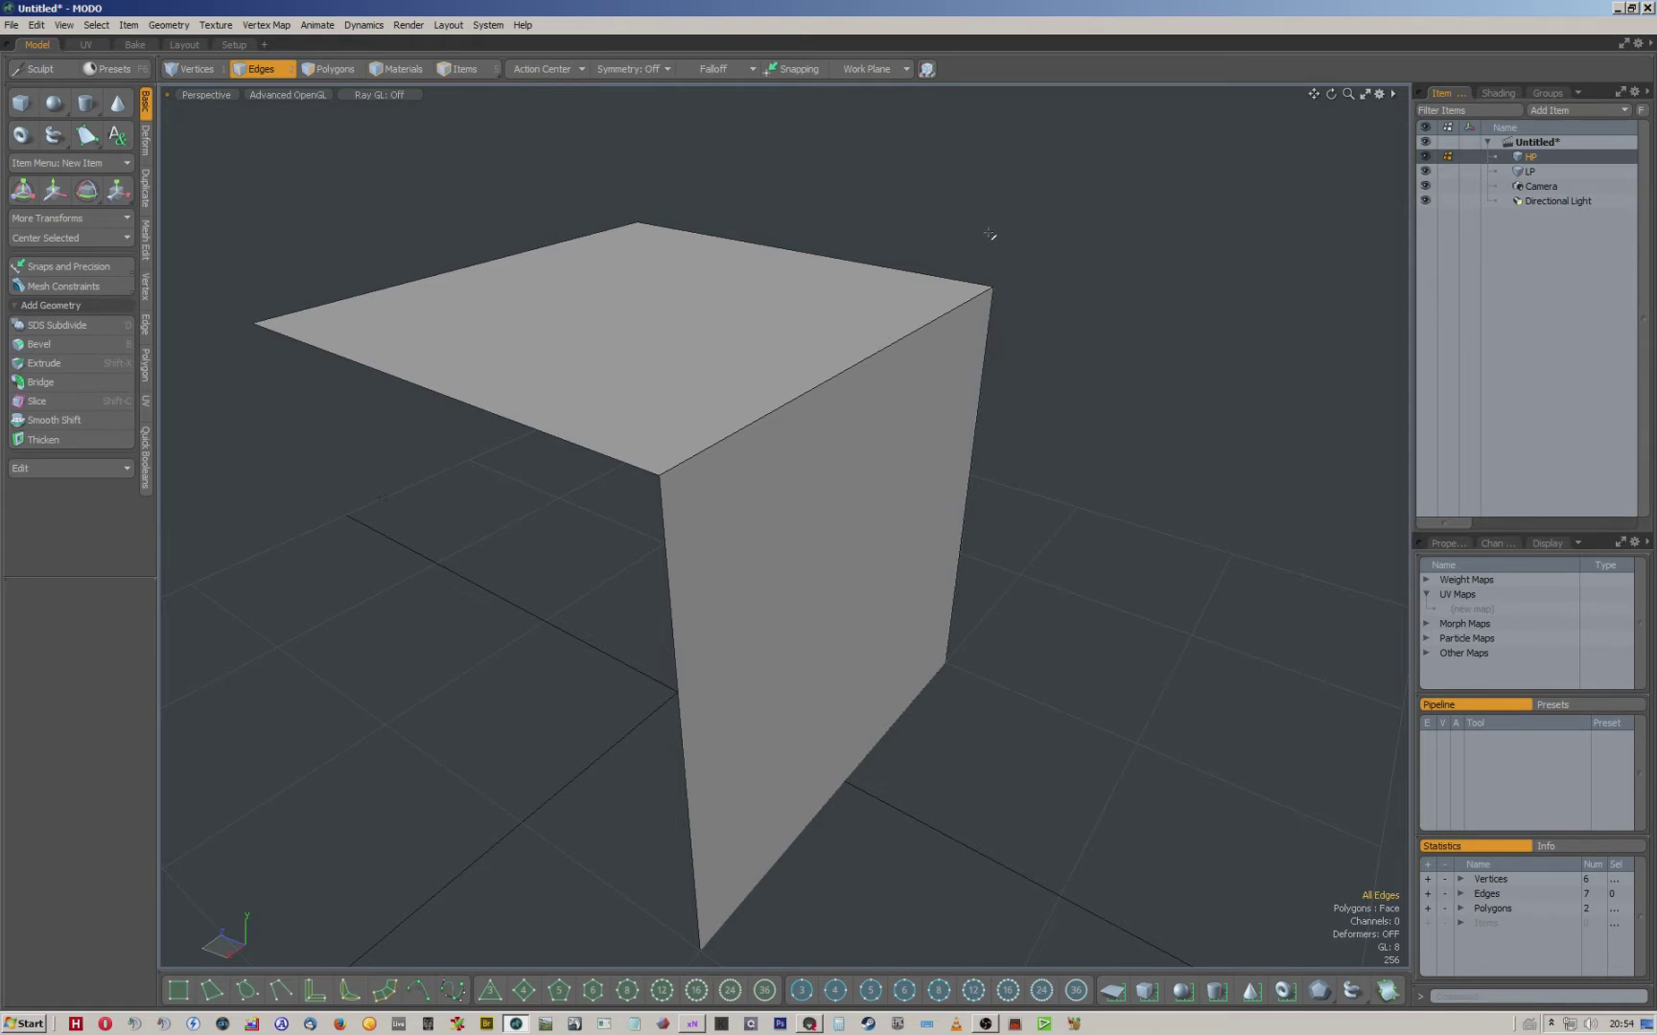
alt+drag(976, 216, 928, 212)
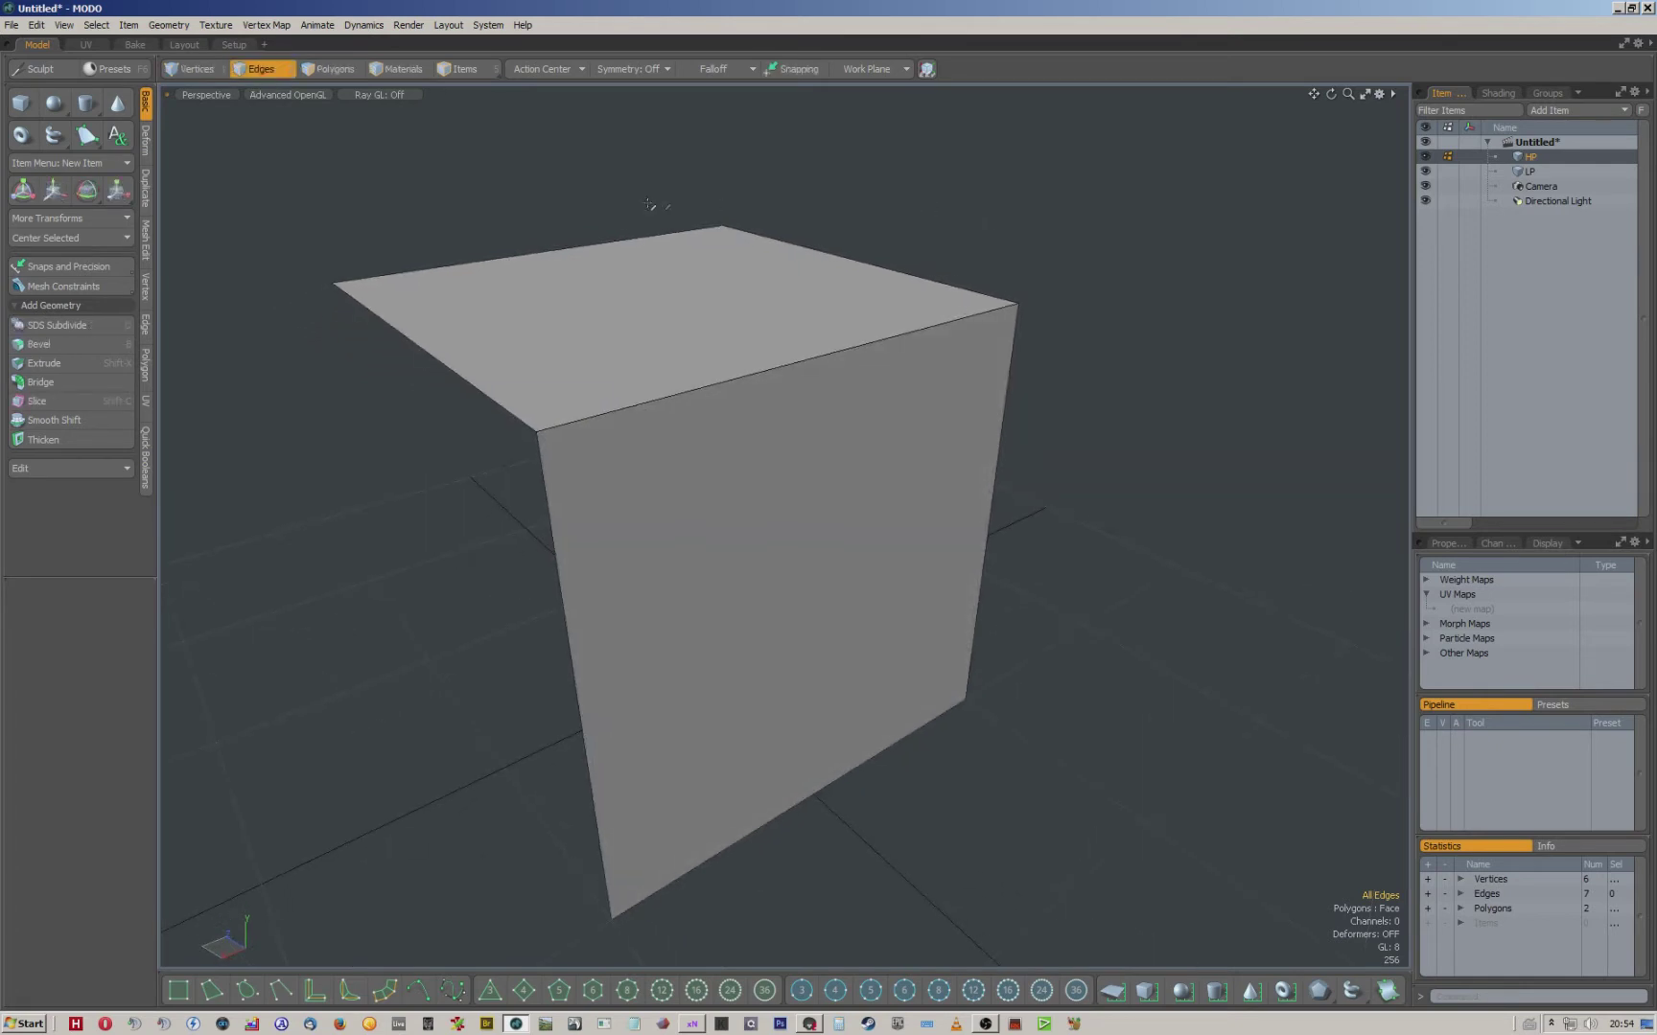
alt+drag(751, 178, 780, 179)
mouse_move(889, 176)
alt+mouse_down()
mouse_move(845, 186)
mouse_move(872, 192)
alt+mouse_up()
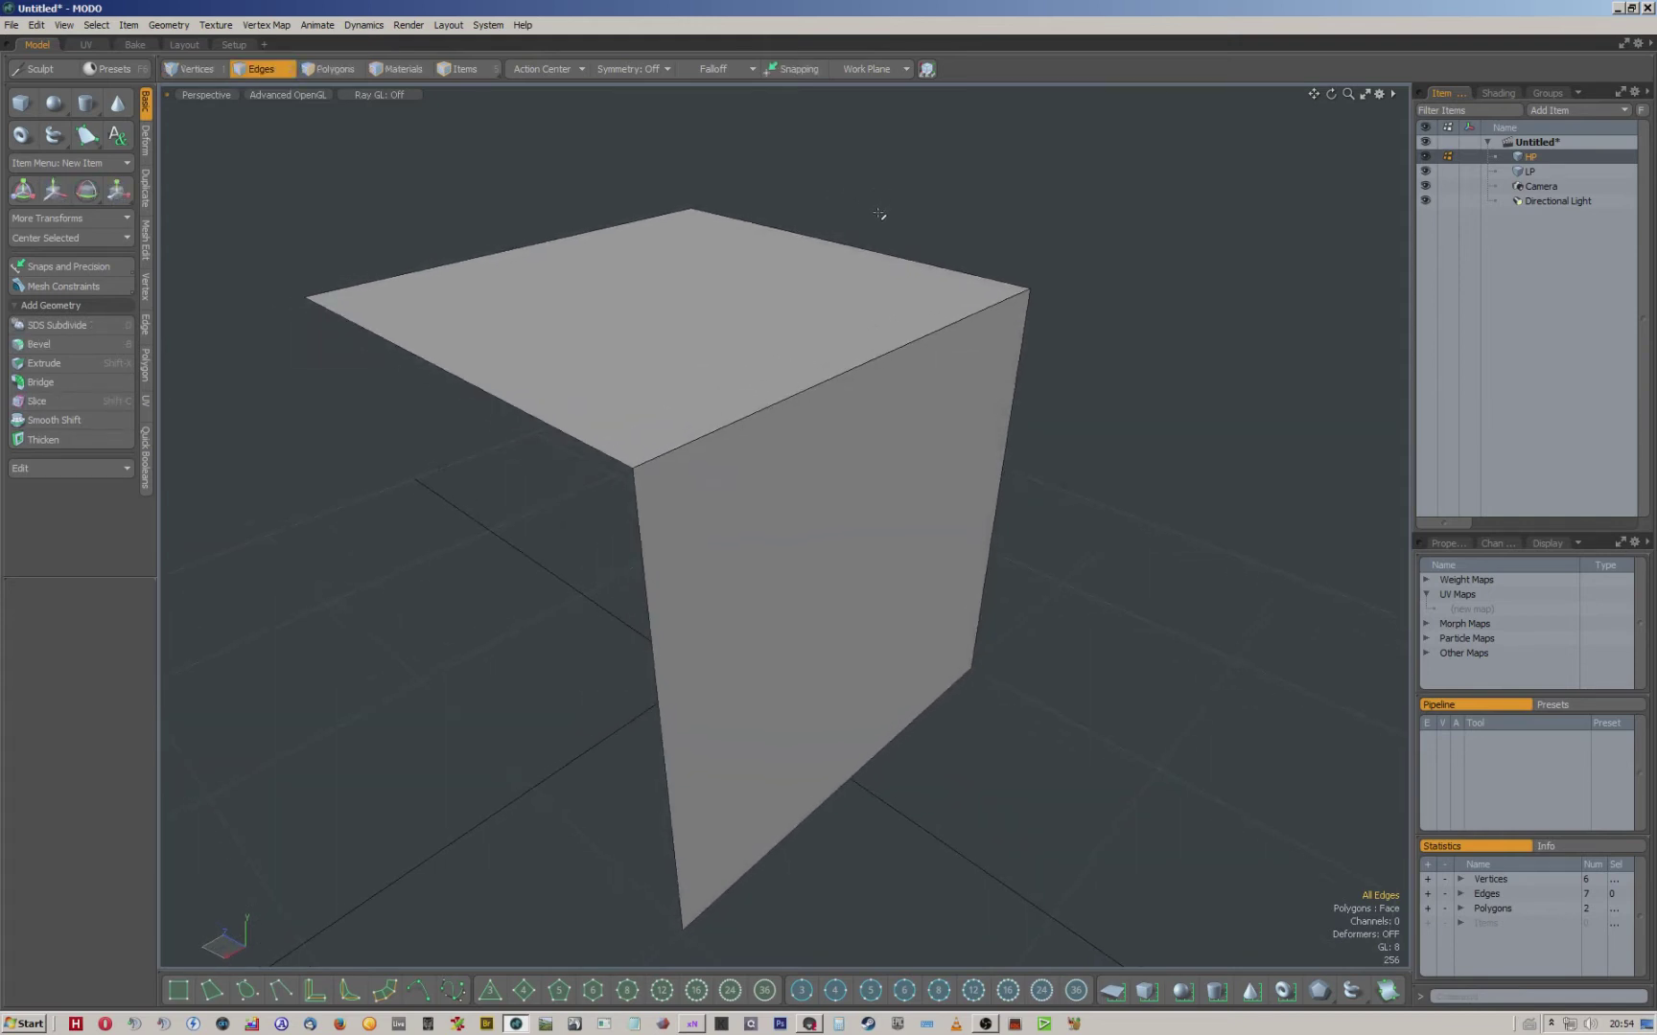
alt+shift+drag(879, 220, 901, 230)
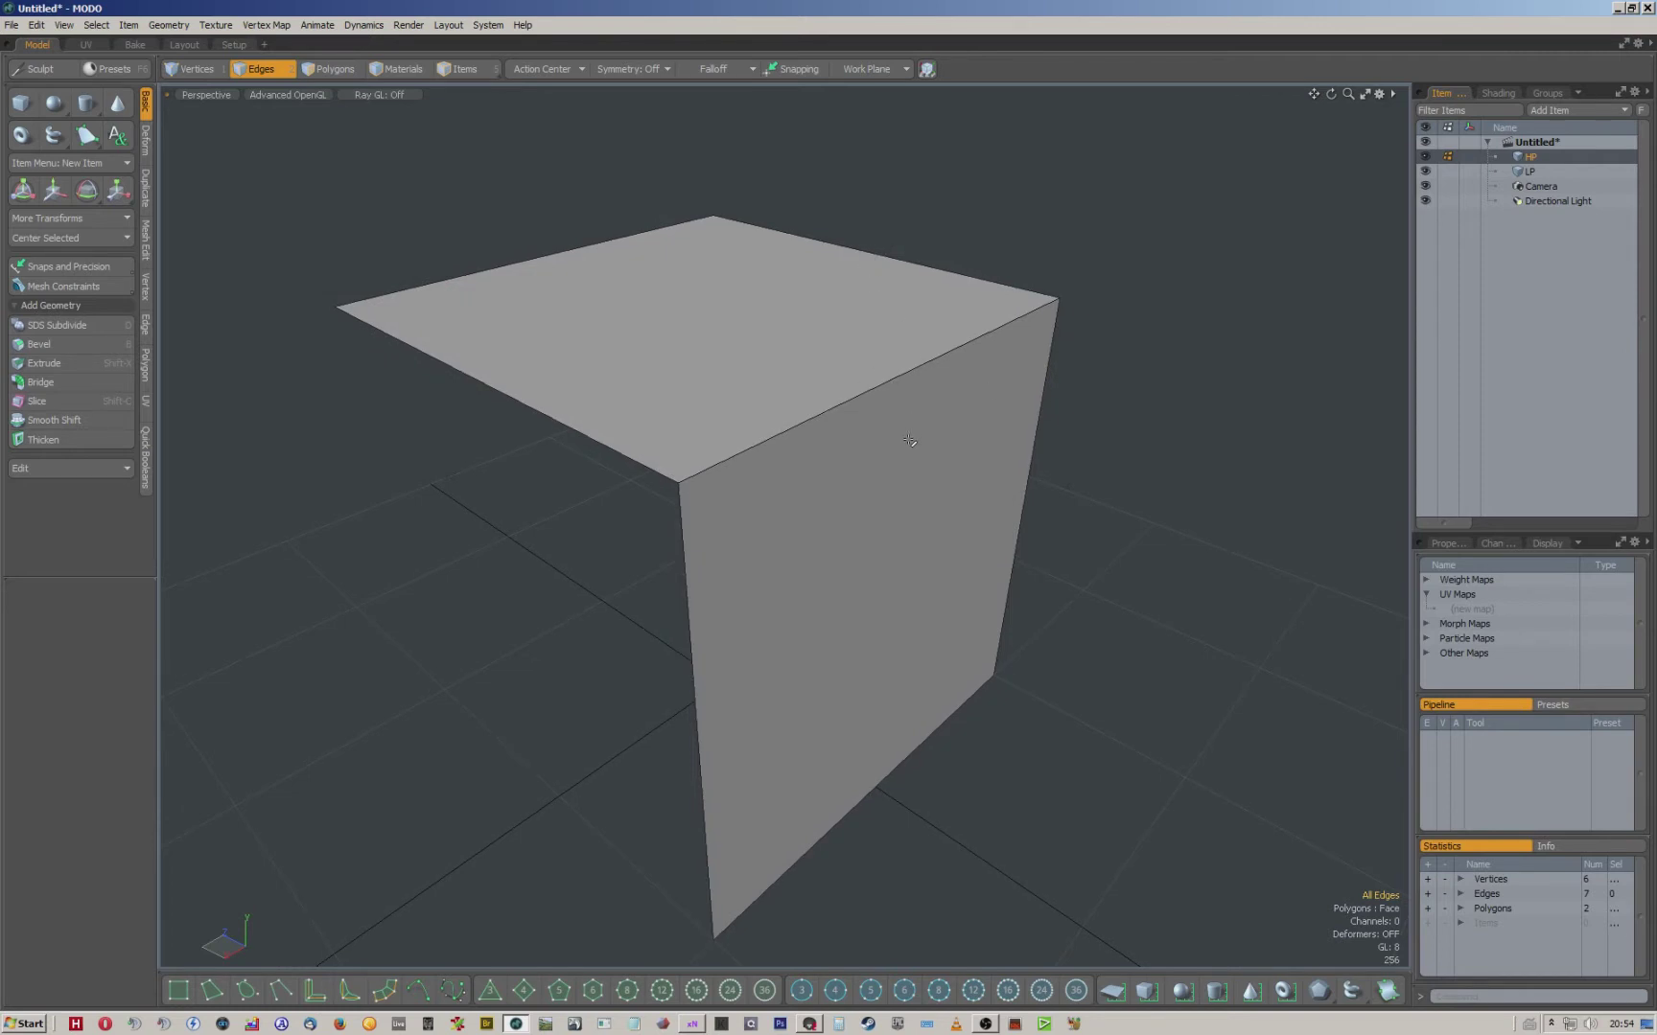
alt+shift+drag(909, 440, 878, 404)
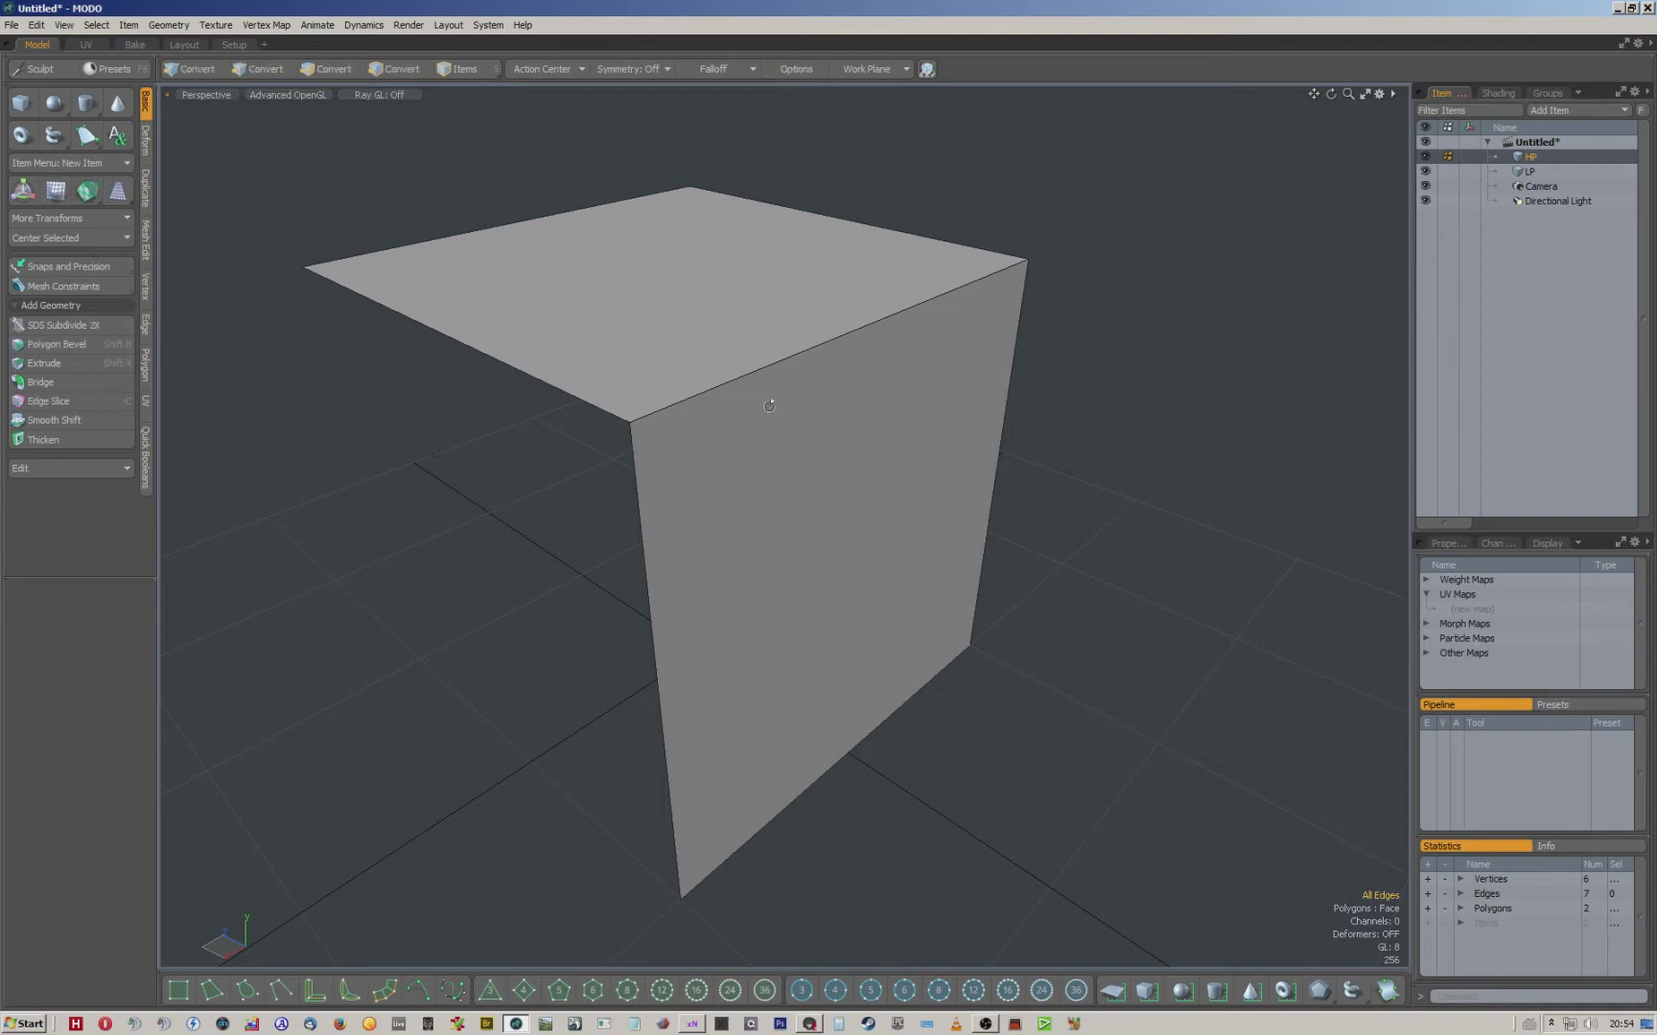
alt+drag(775, 396, 871, 379)
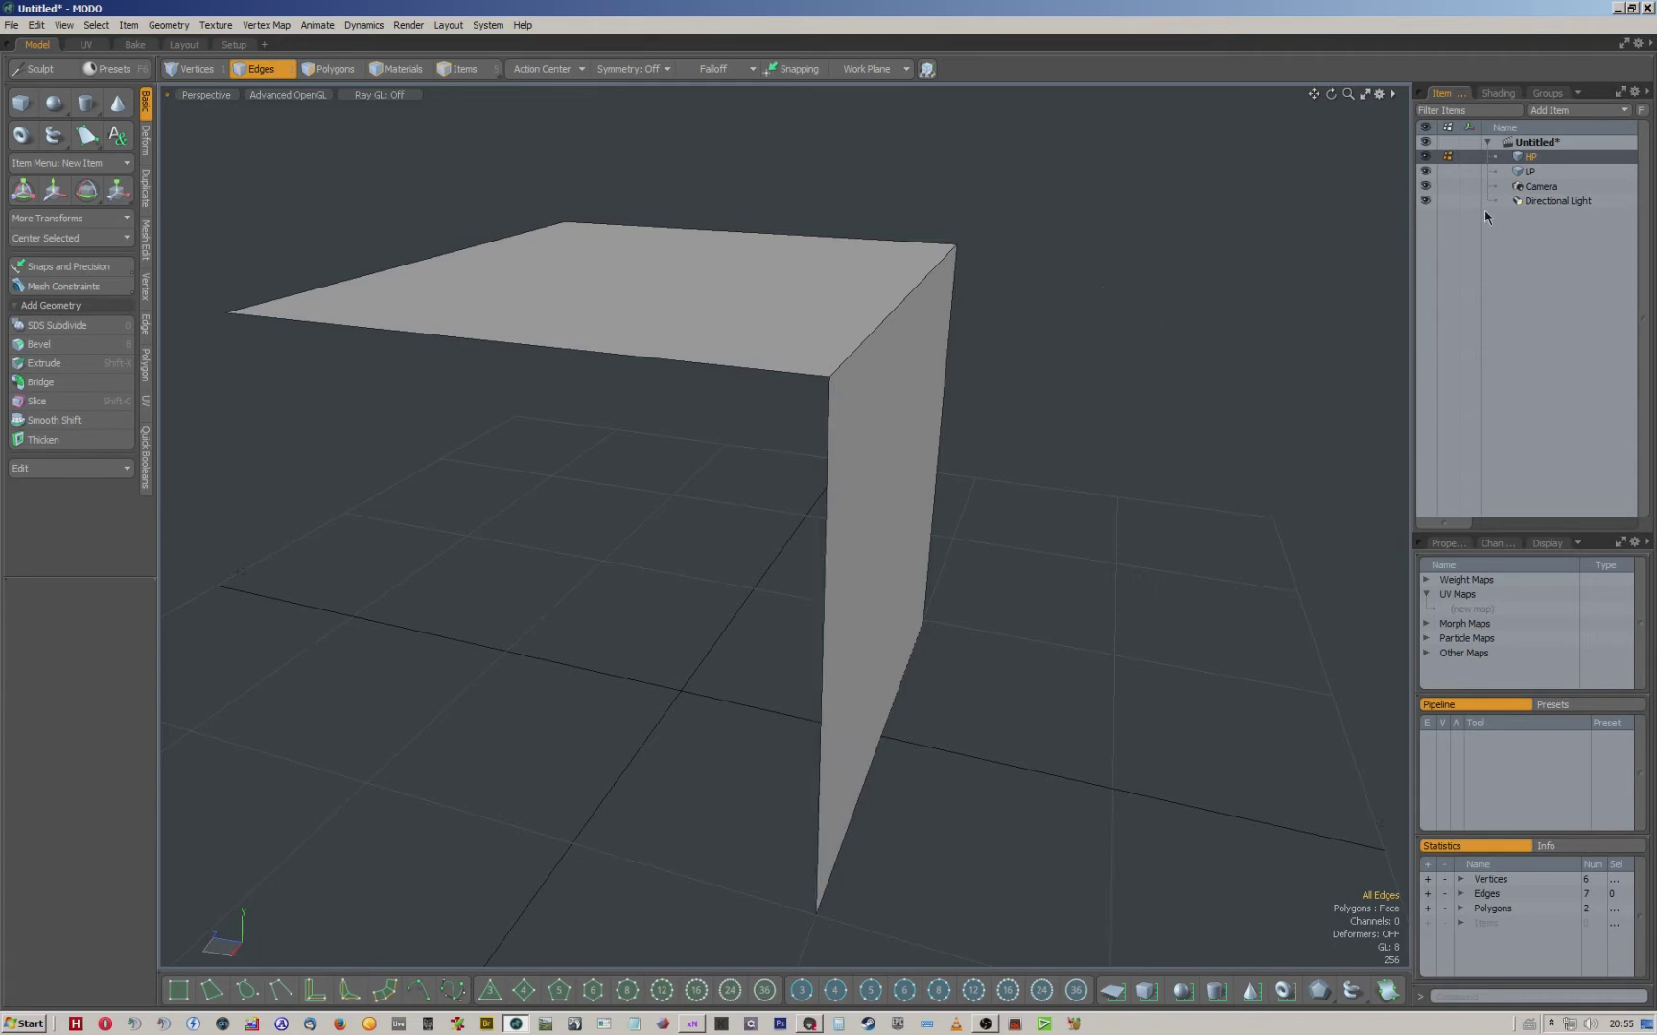
alt+drag(1024, 288, 699, 307)
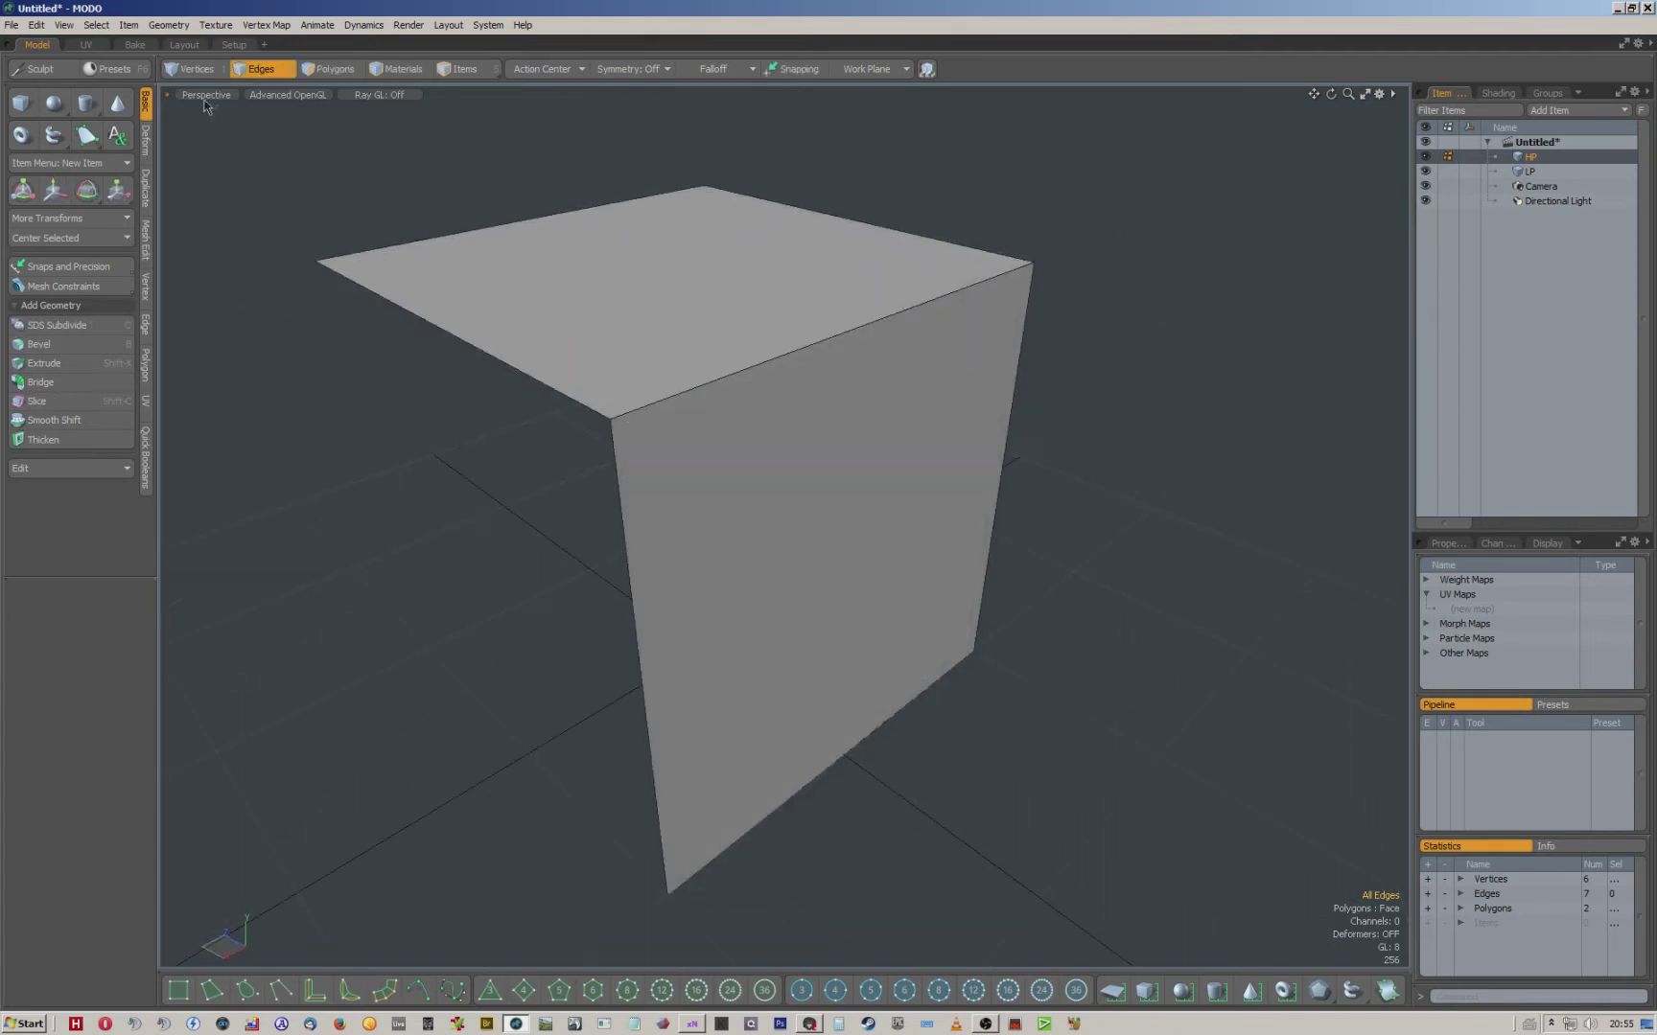
Inspect the UV layout of the LP mesh in polygon selection mode, then return to the modelling layout.
click(100, 46)
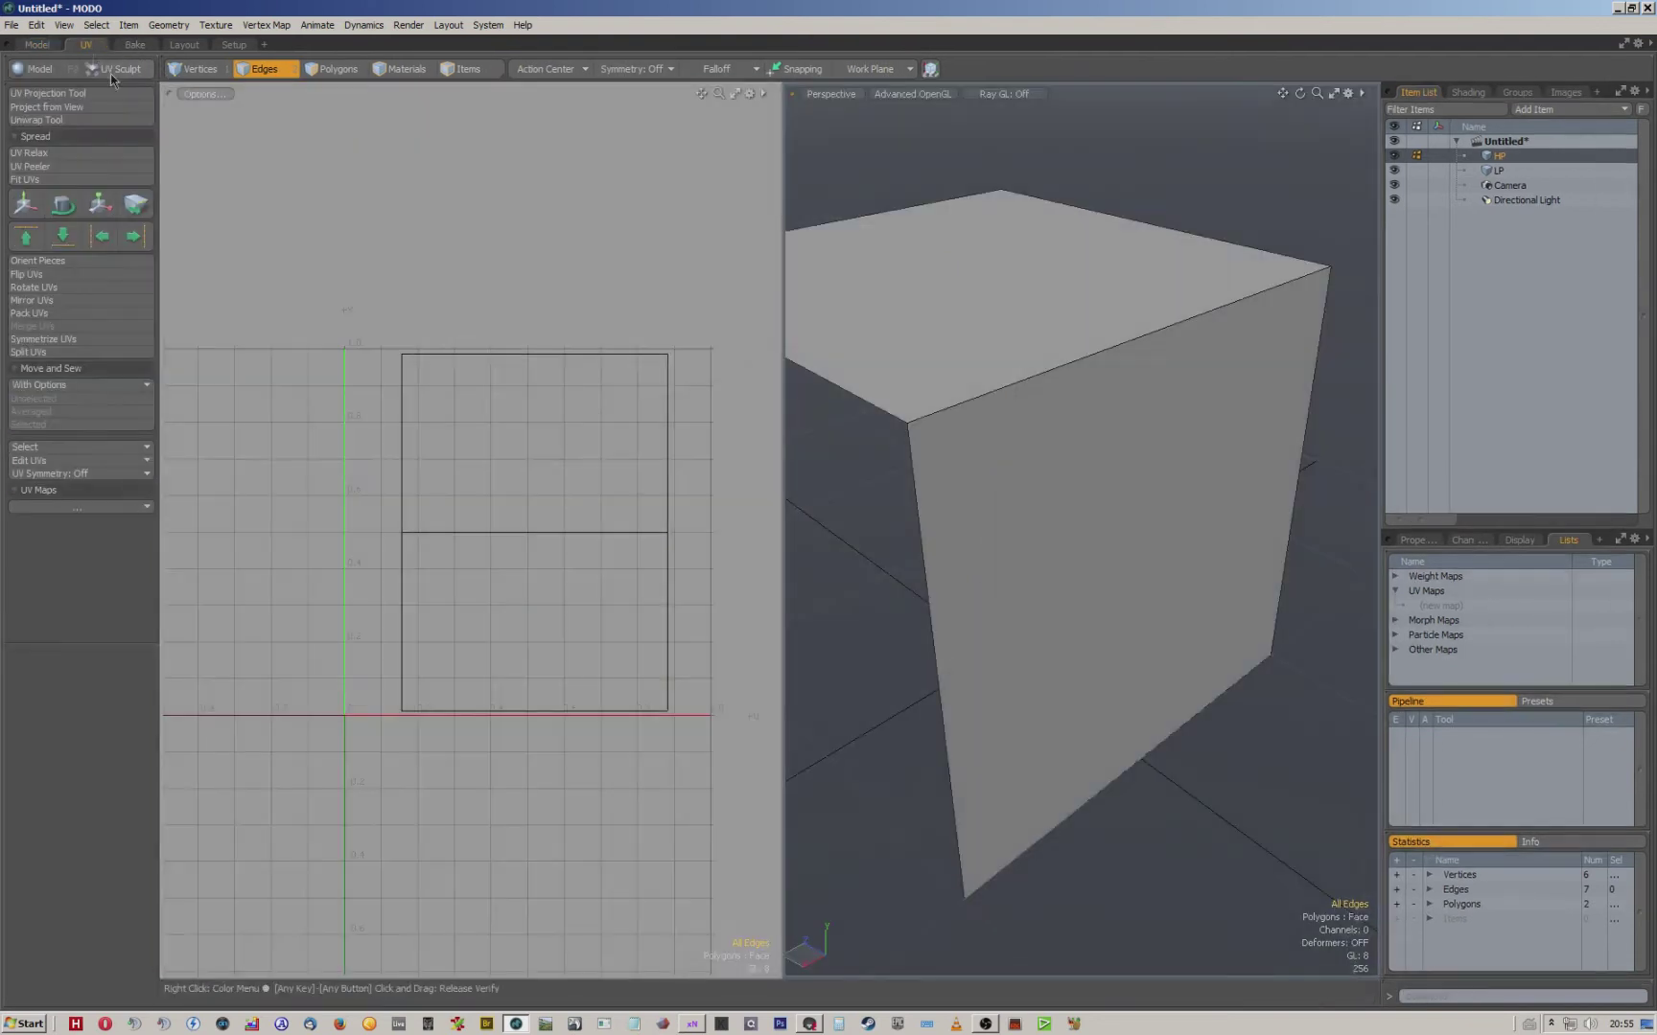
click(1497, 171)
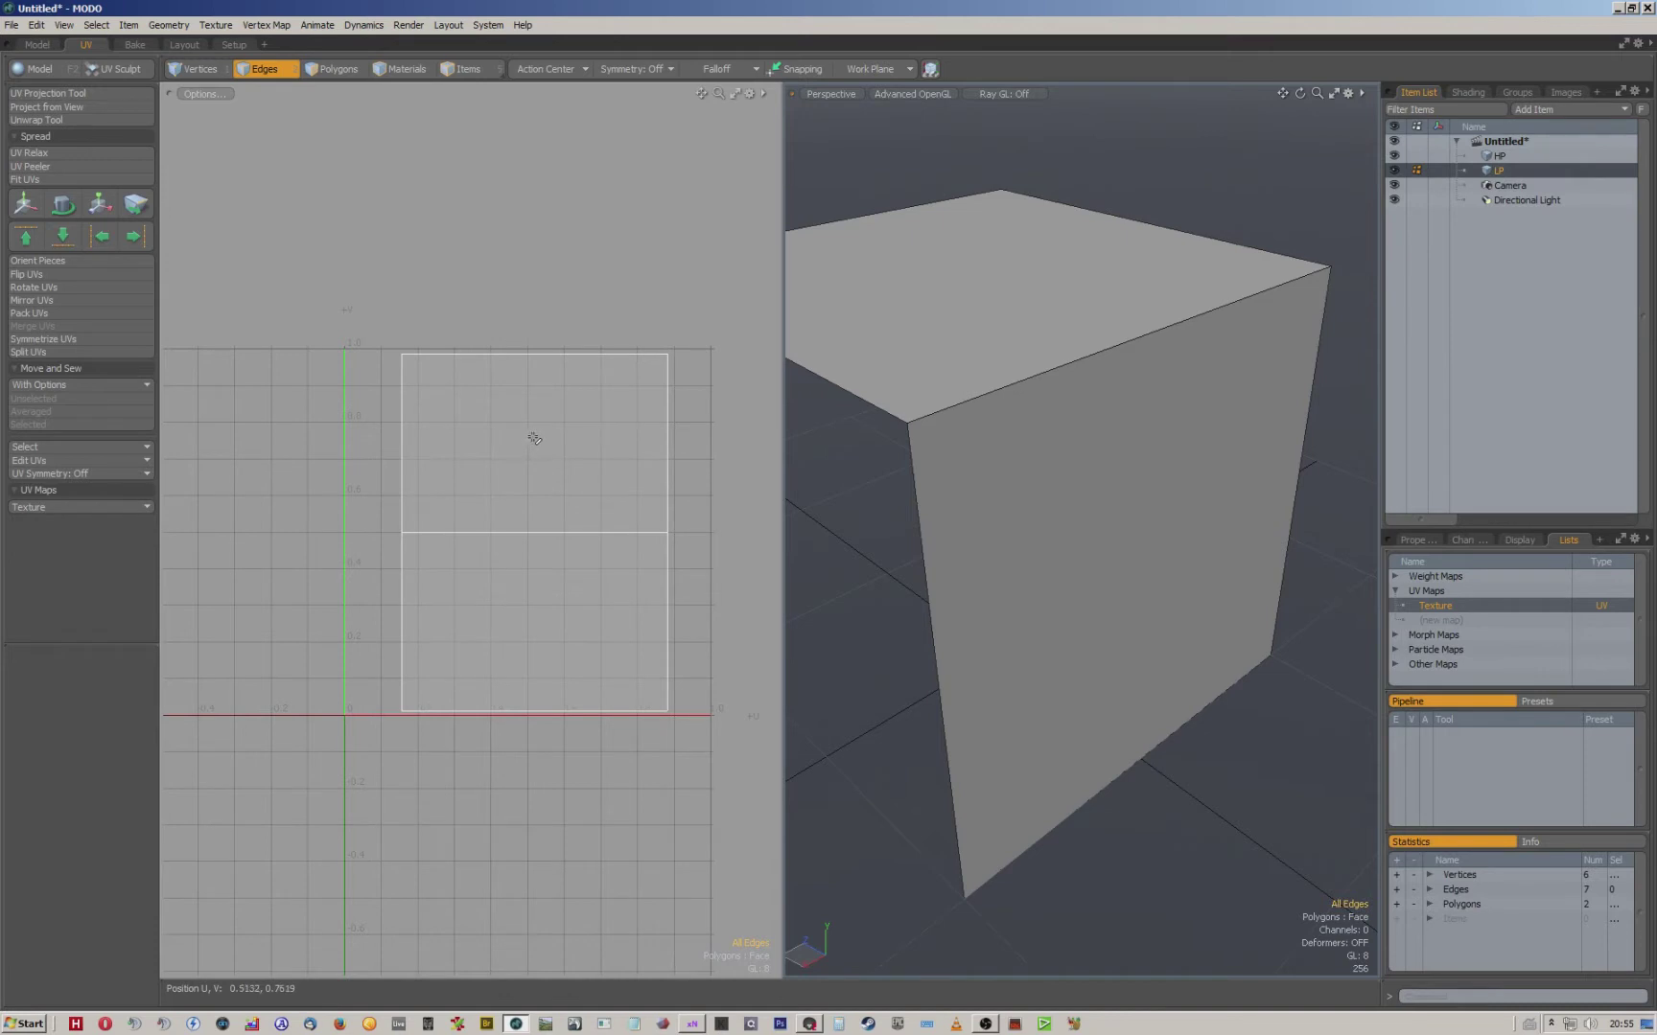
key(3)
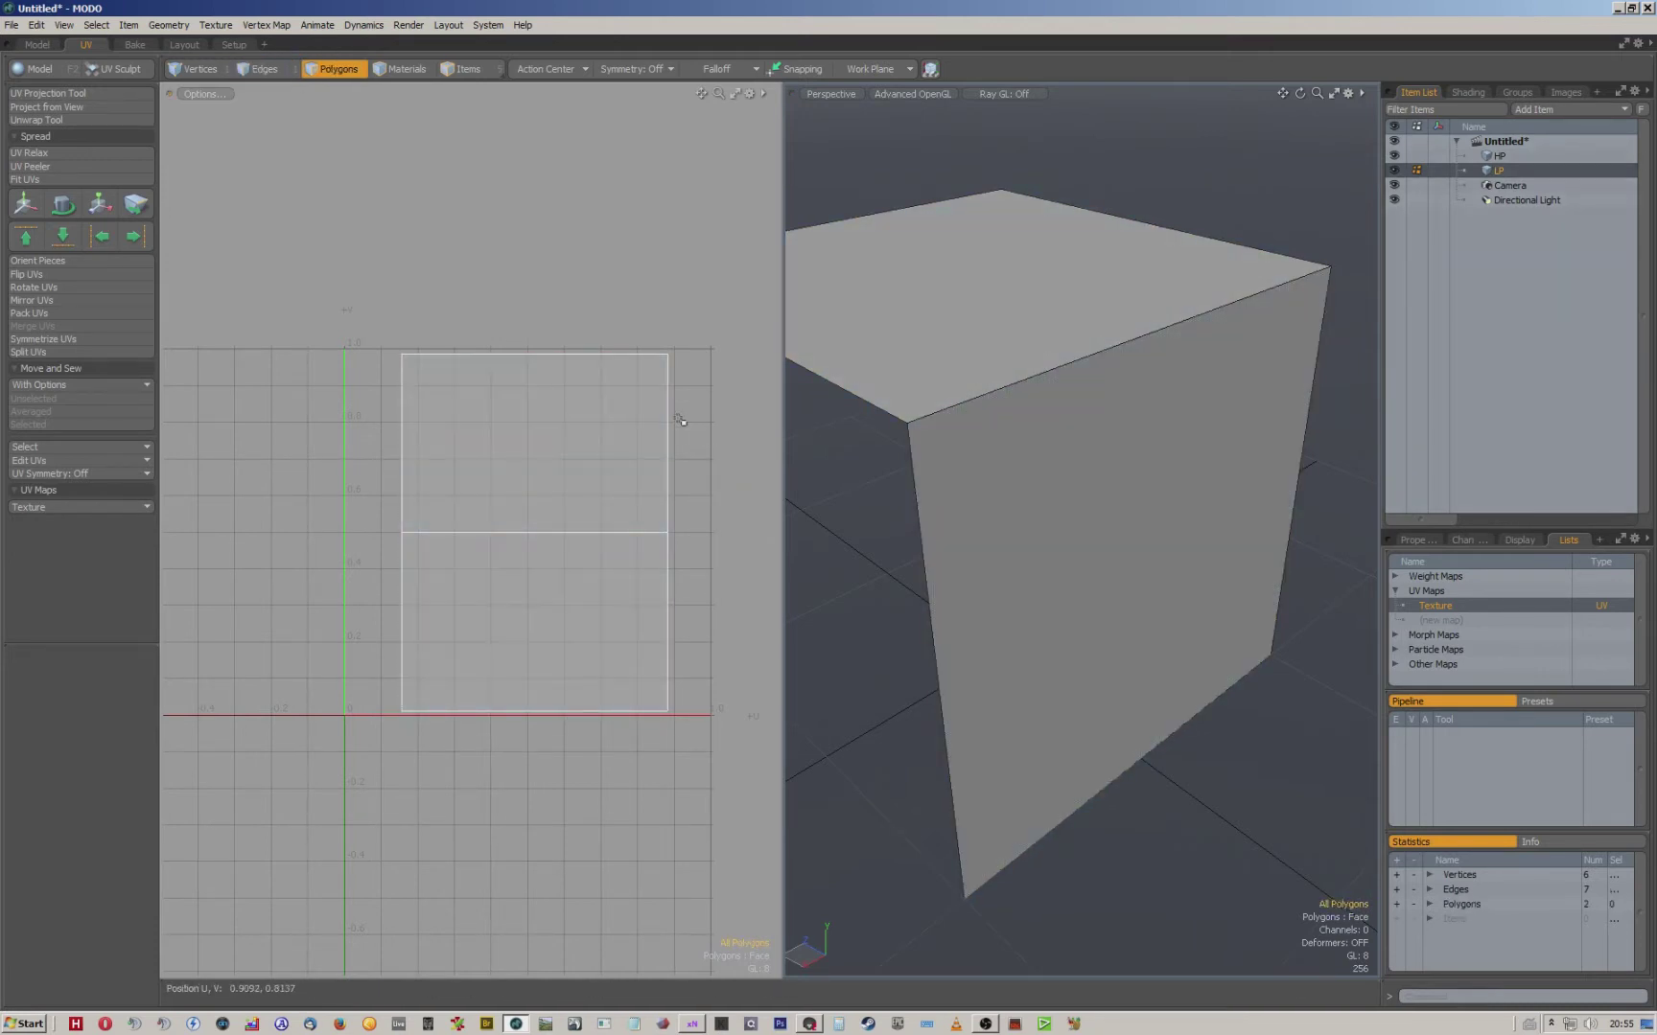
click(28, 44)
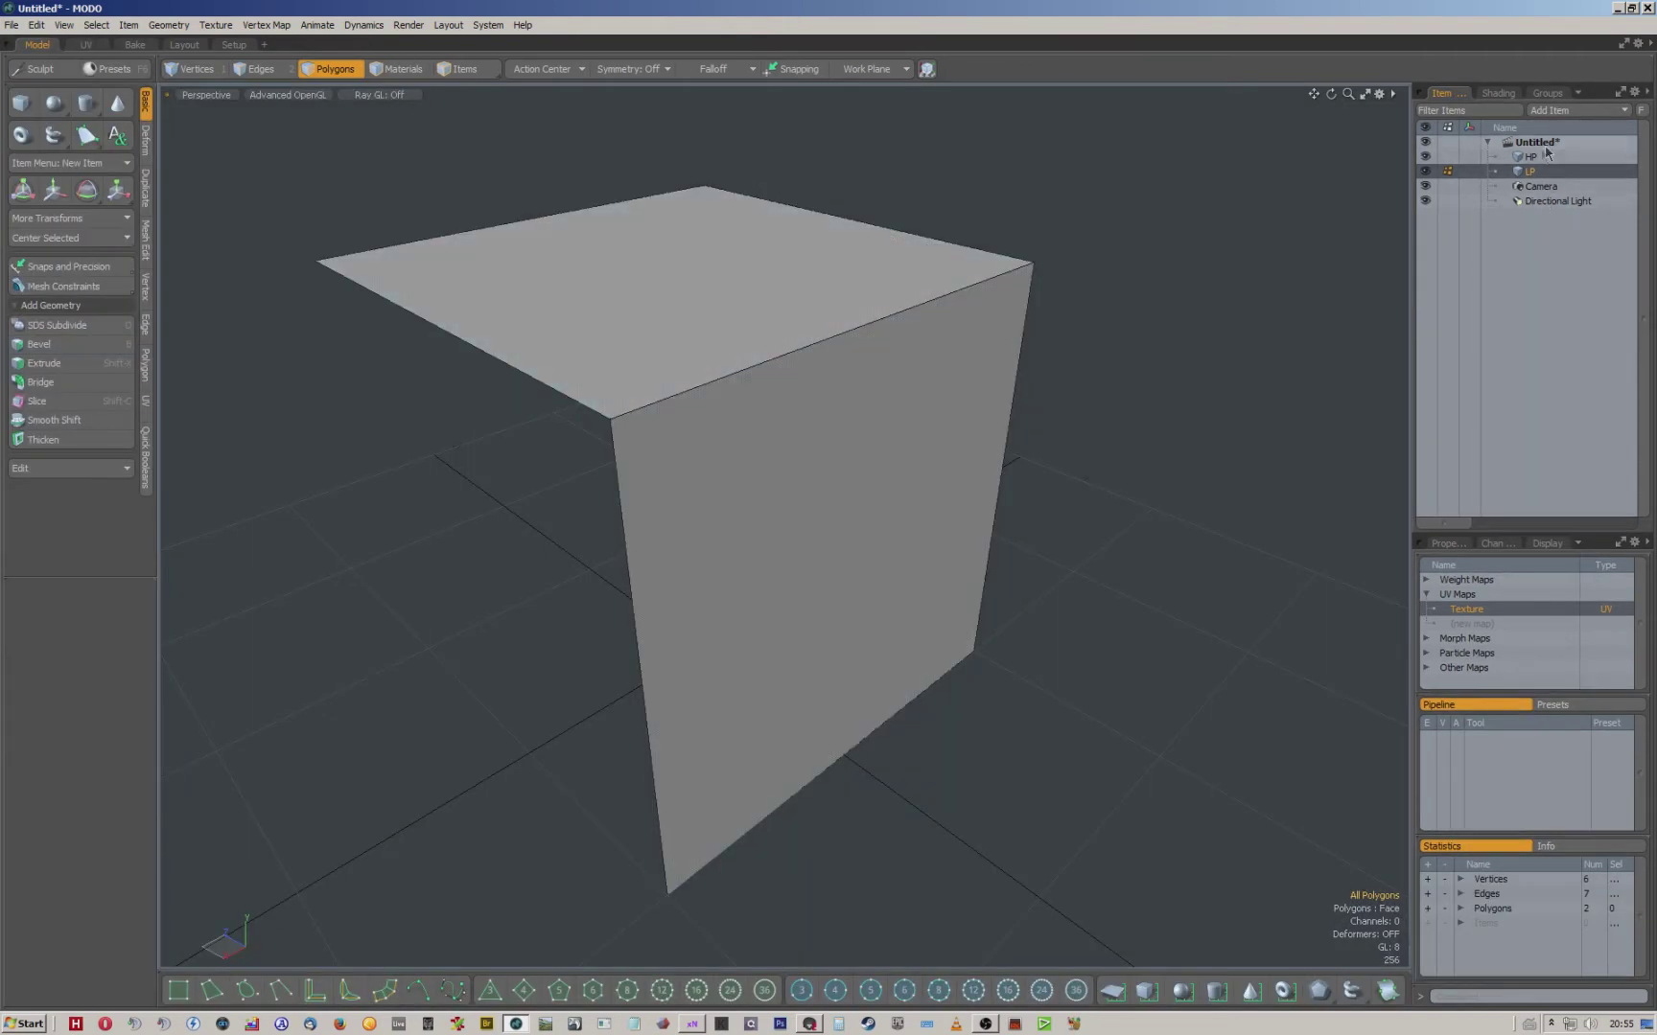
Subdivide the HP mesh three times and convert it to a subdivision surface.
click(1546, 151)
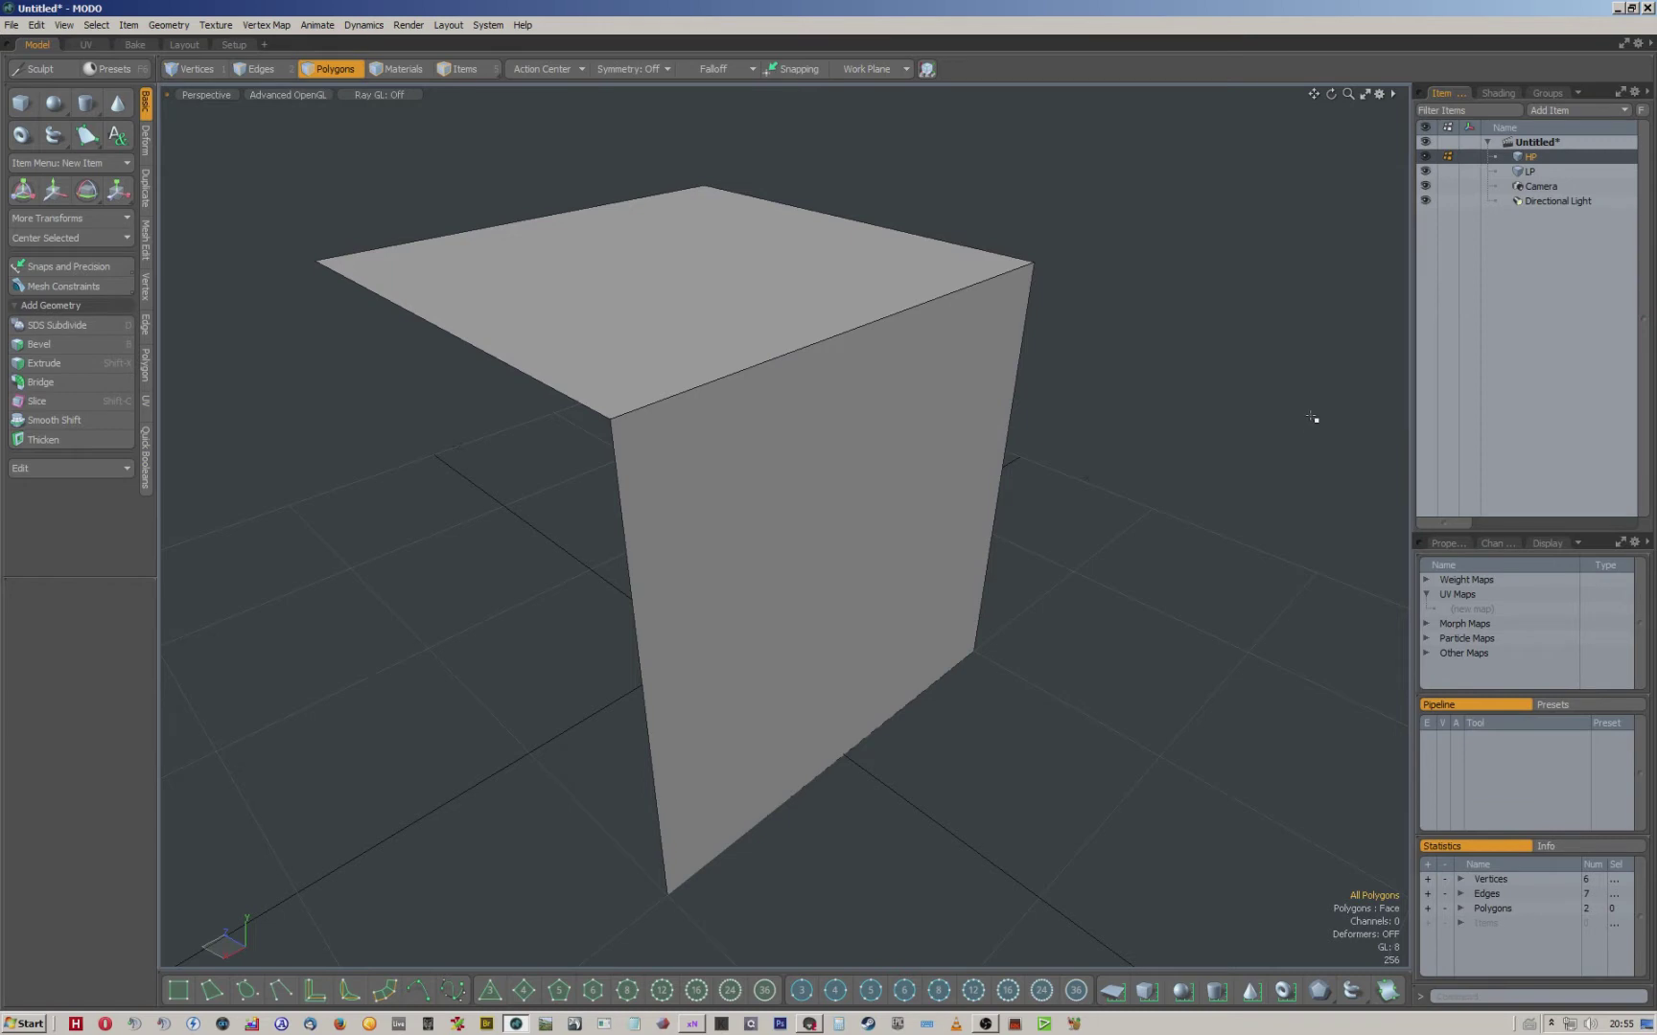
key(shift+d)
click(509, 531)
key(shift+d)
click(514, 532)
key(shift+d)
click(537, 529)
key(Tab)
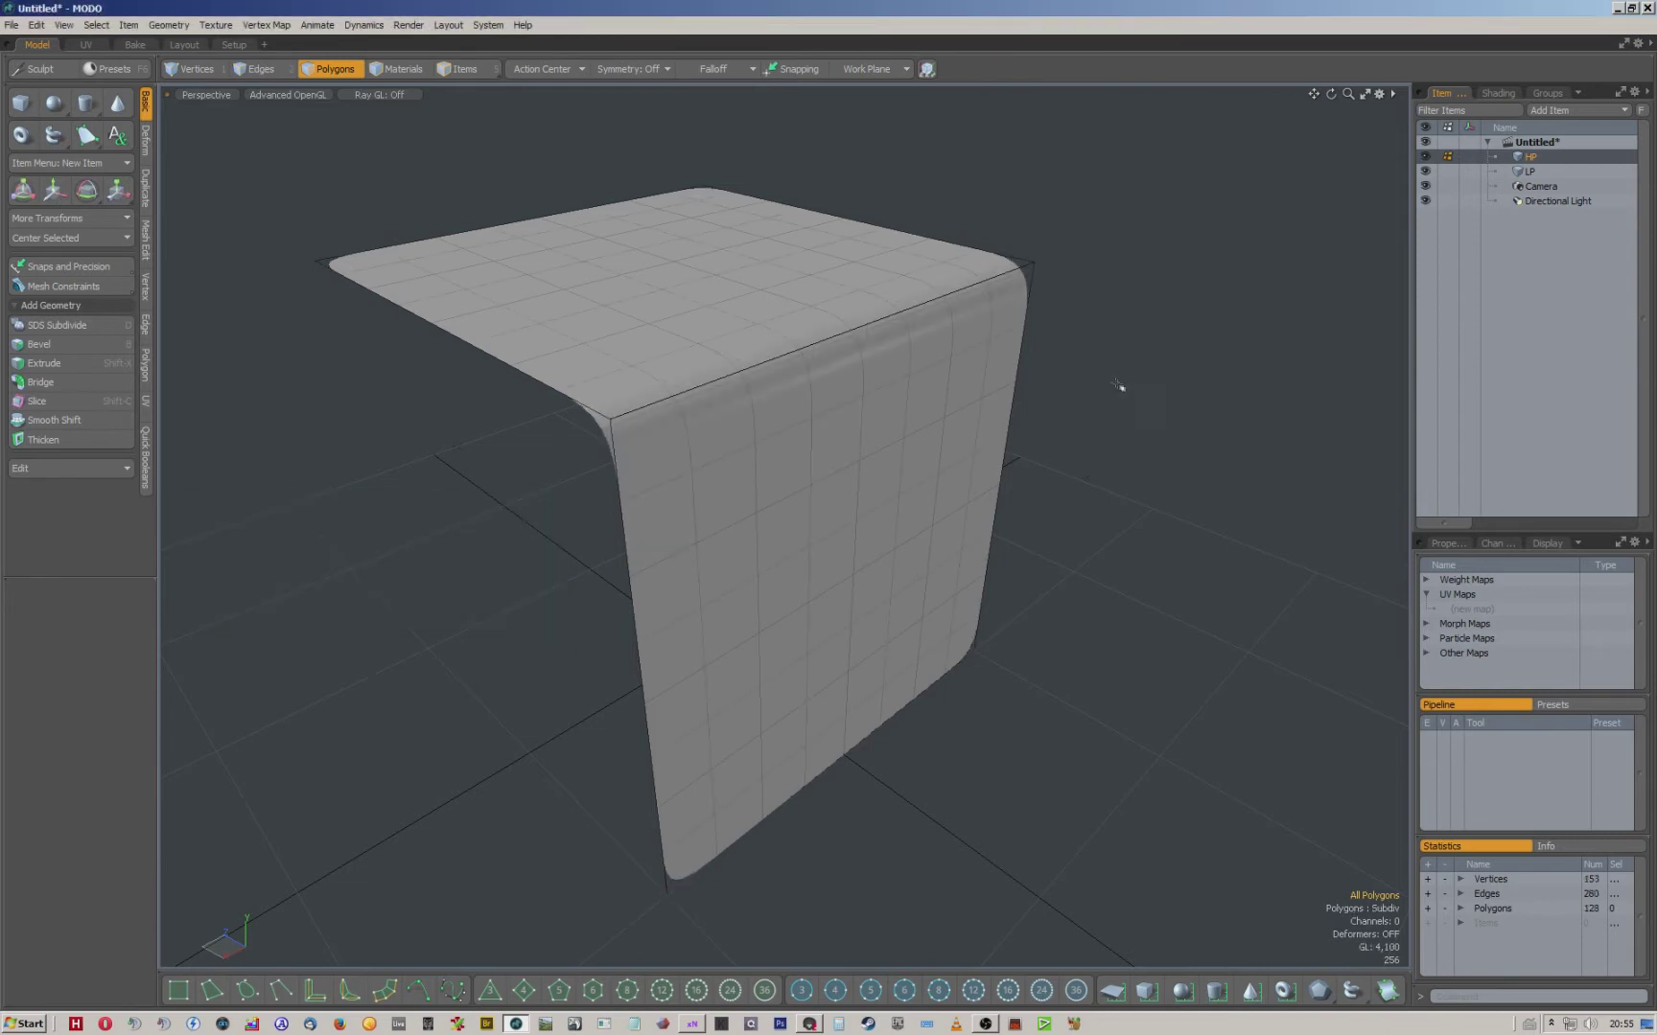
Select the middle edge loop running along the HP mesh's rounded corner.
alt+drag(743, 477, 722, 418)
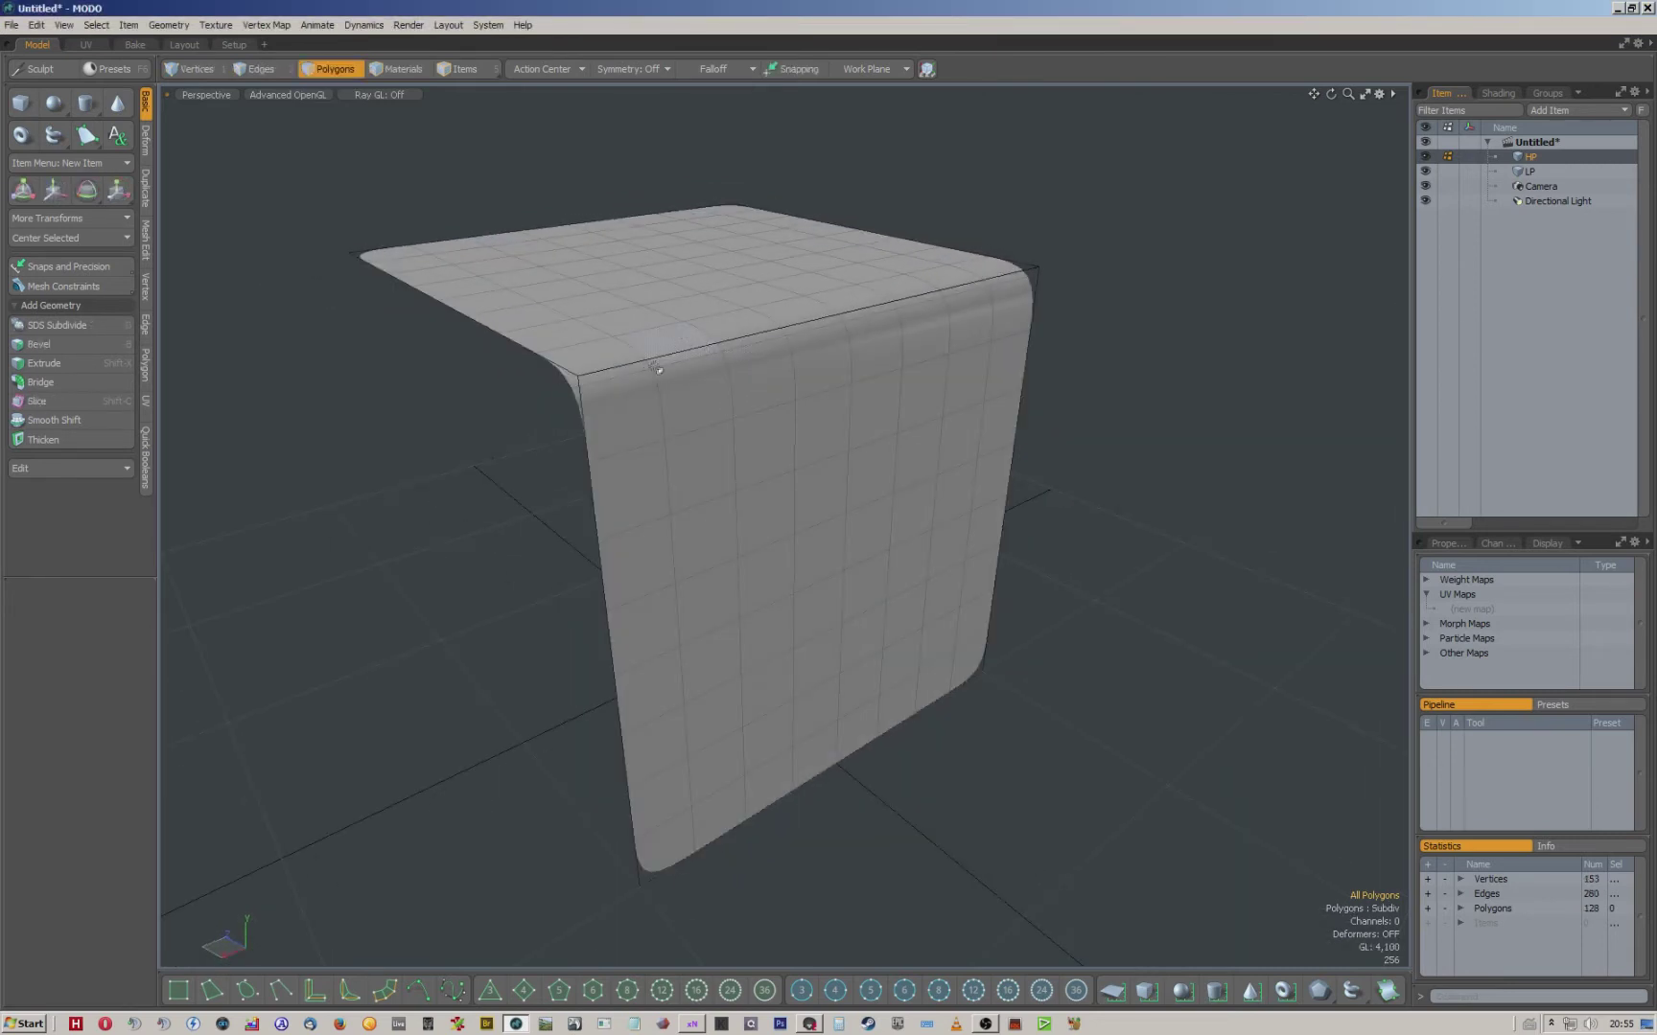
scroll(655, 364, up, 3)
alt+drag(629, 362, 984, 284)
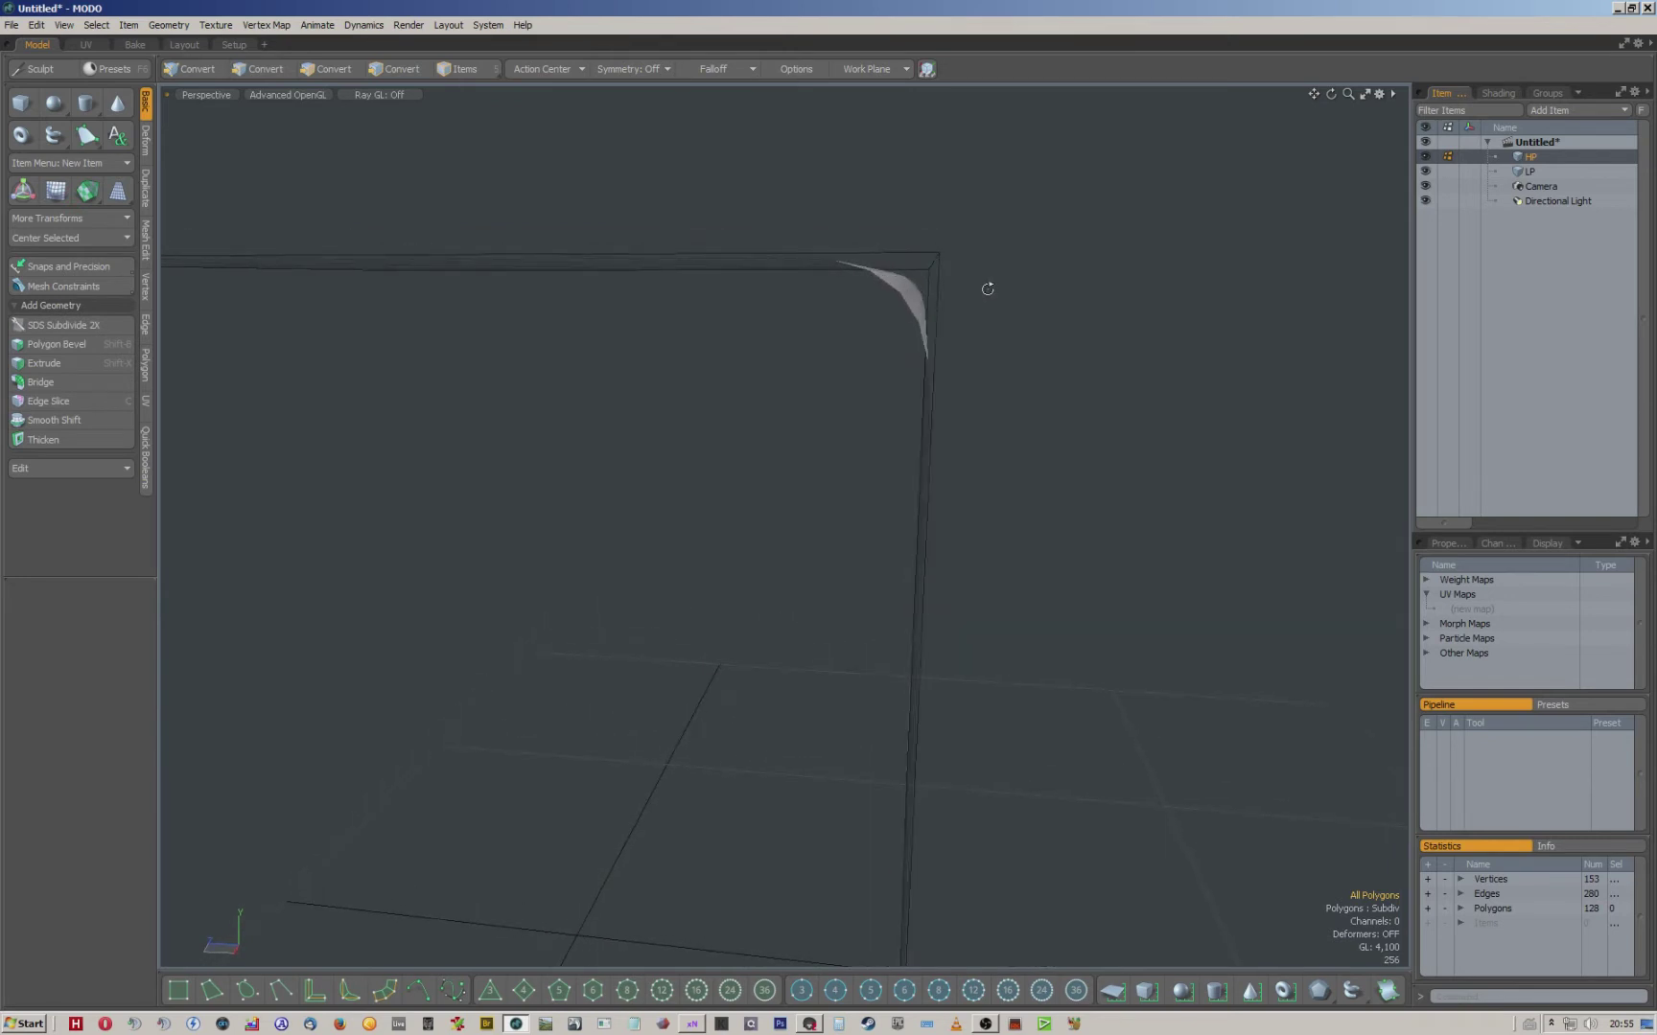
scroll(969, 248, up, 3)
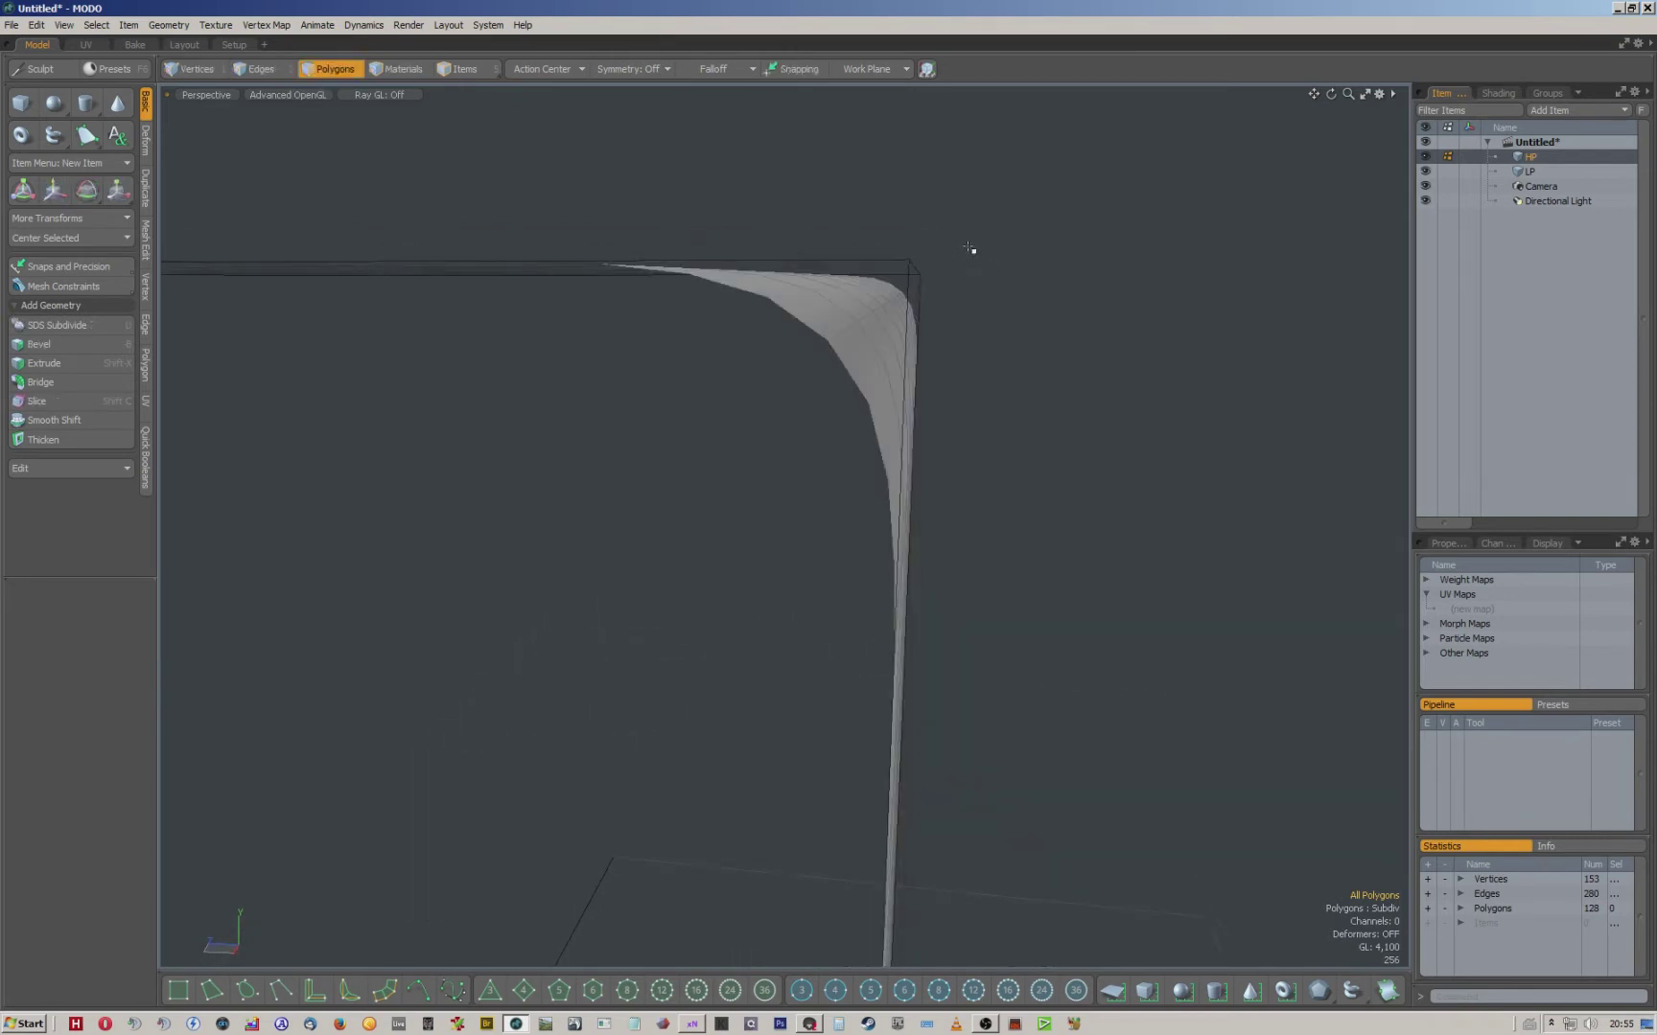
alt+drag(959, 269, 978, 267)
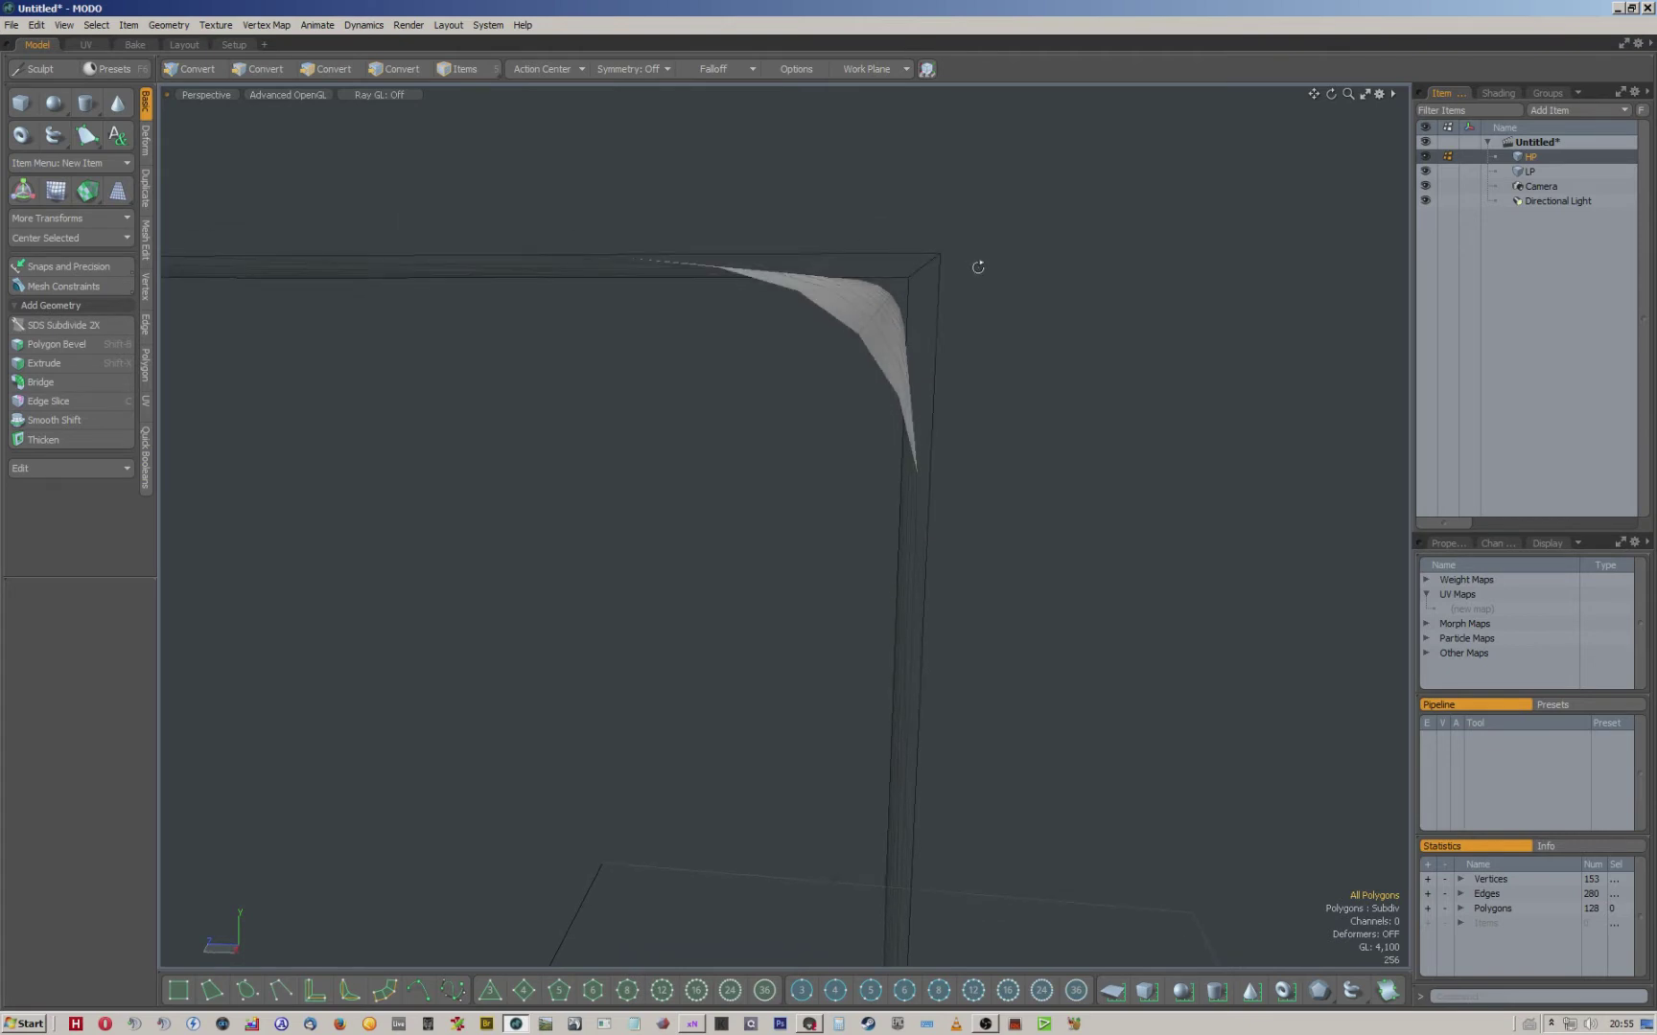
key(1)
key(2)
double_click(866, 329)
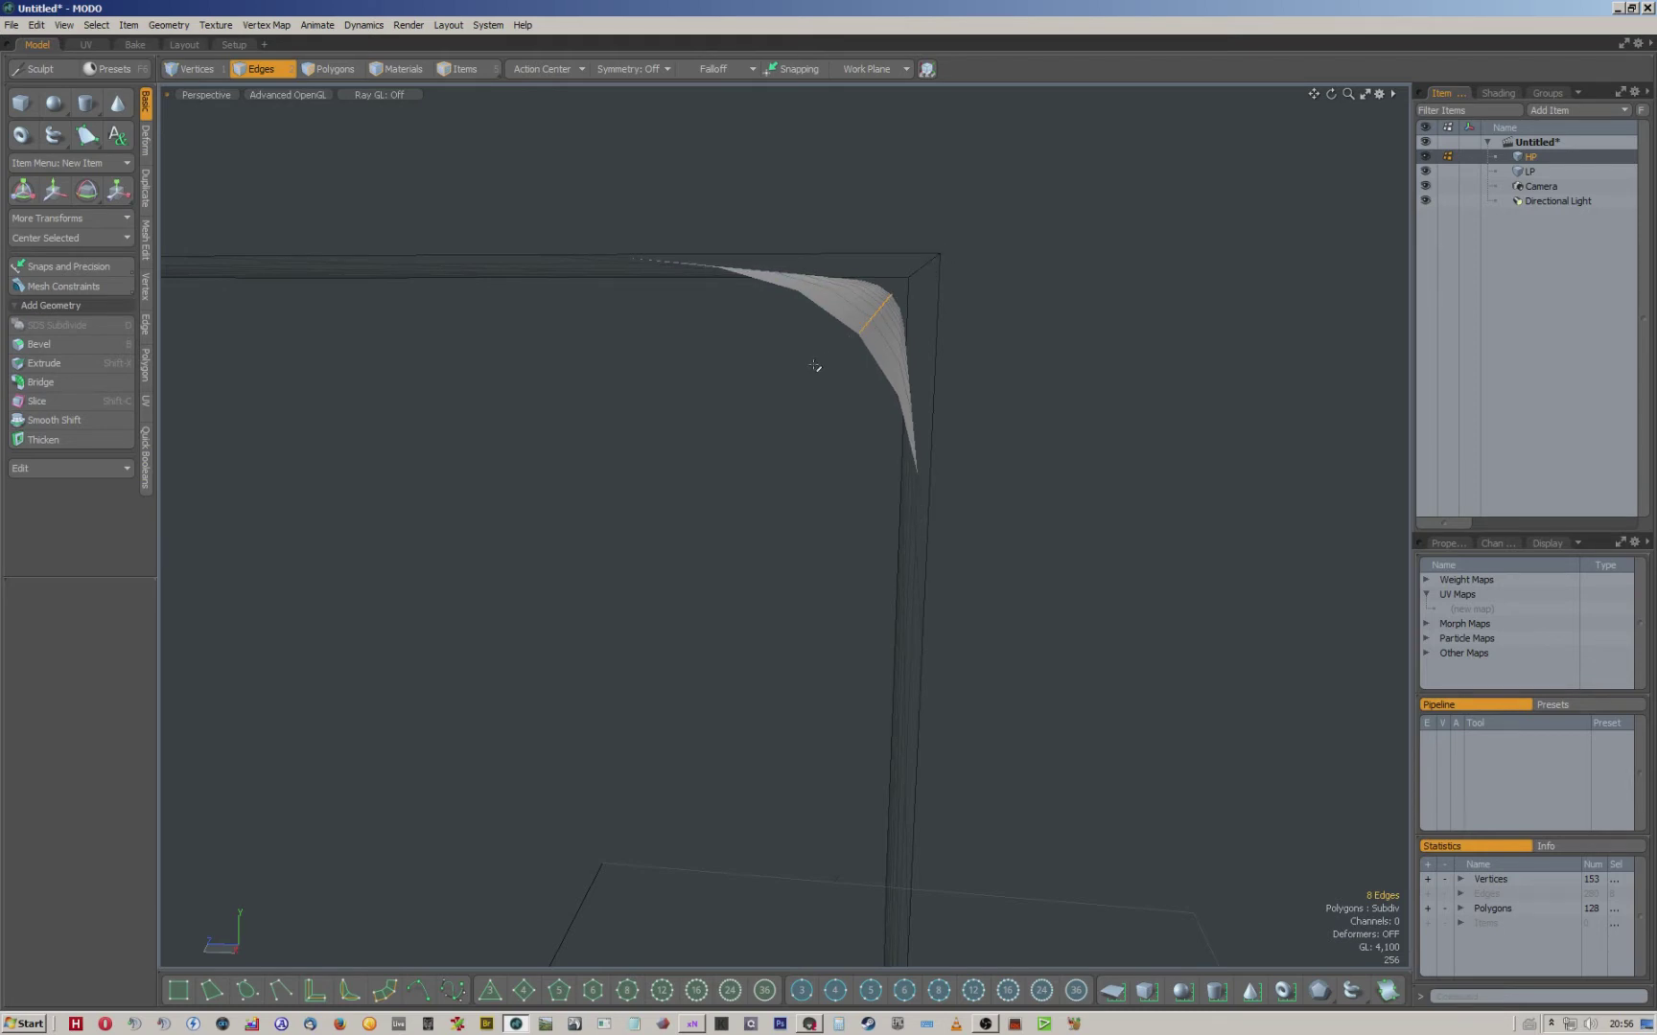
Examine the gap between the HP mesh's selected corner edge loop and the sharp LP corner from several angles.
mouse_move(976, 253)
alt+mouse_down()
mouse_move(914, 250)
mouse_move(948, 262)
alt+mouse_up()
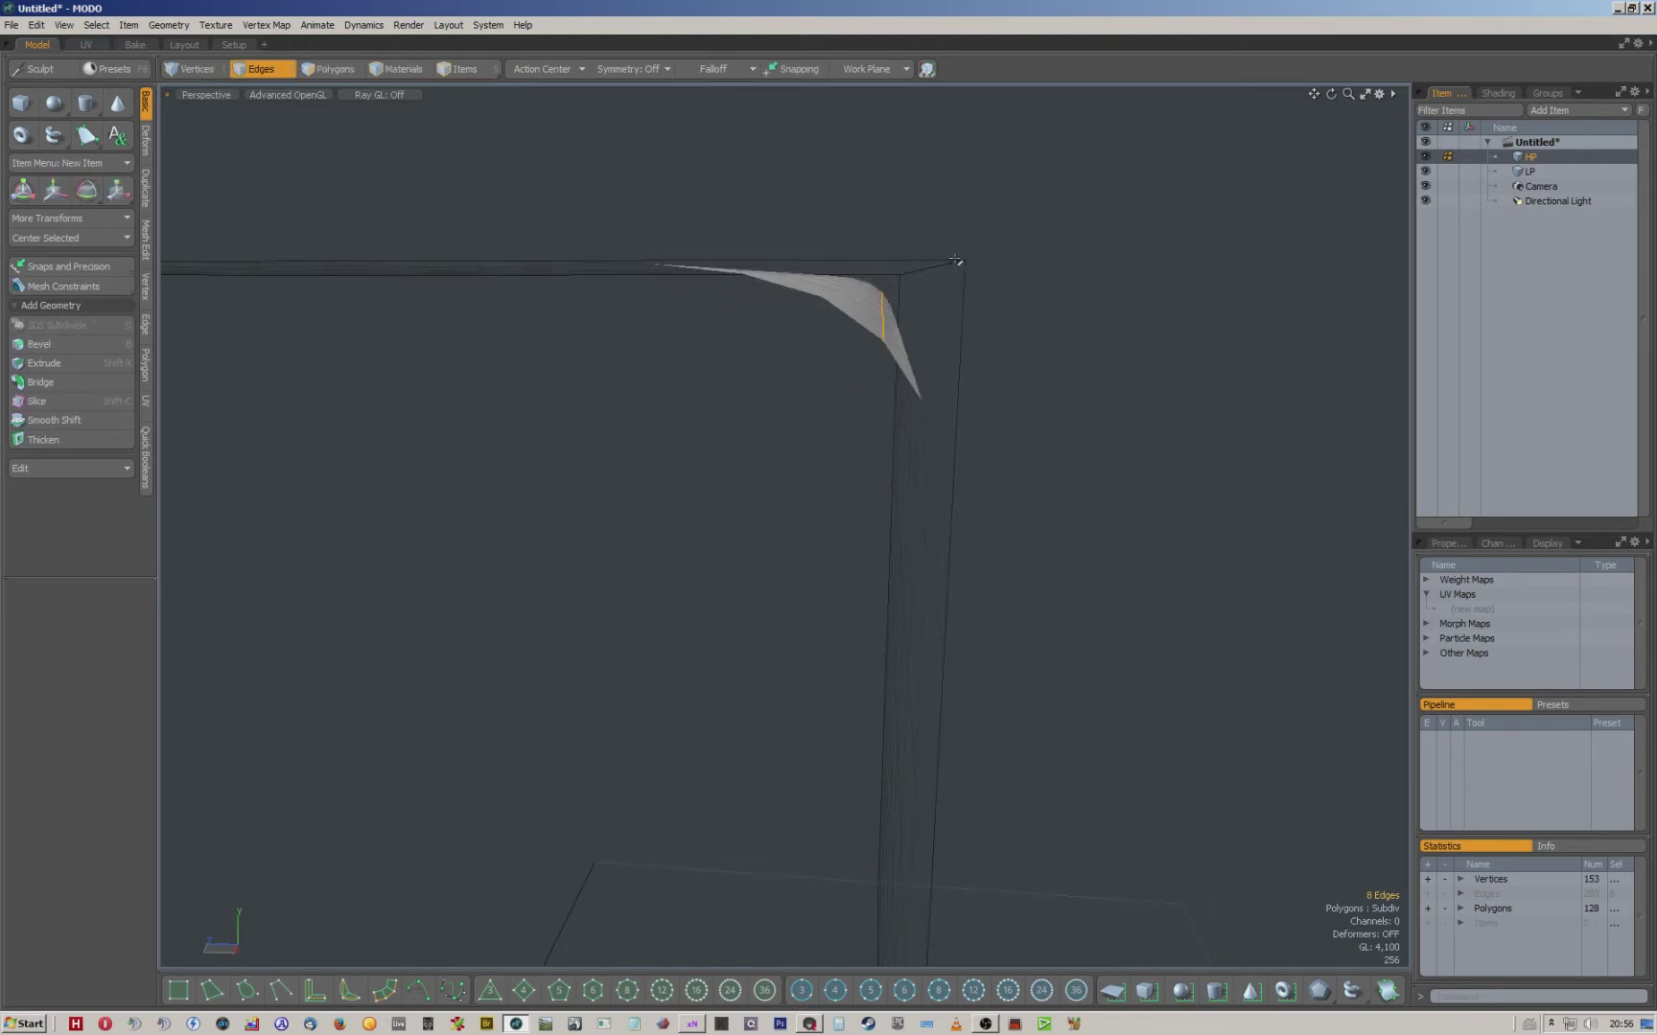
alt+drag(925, 283, 1003, 292)
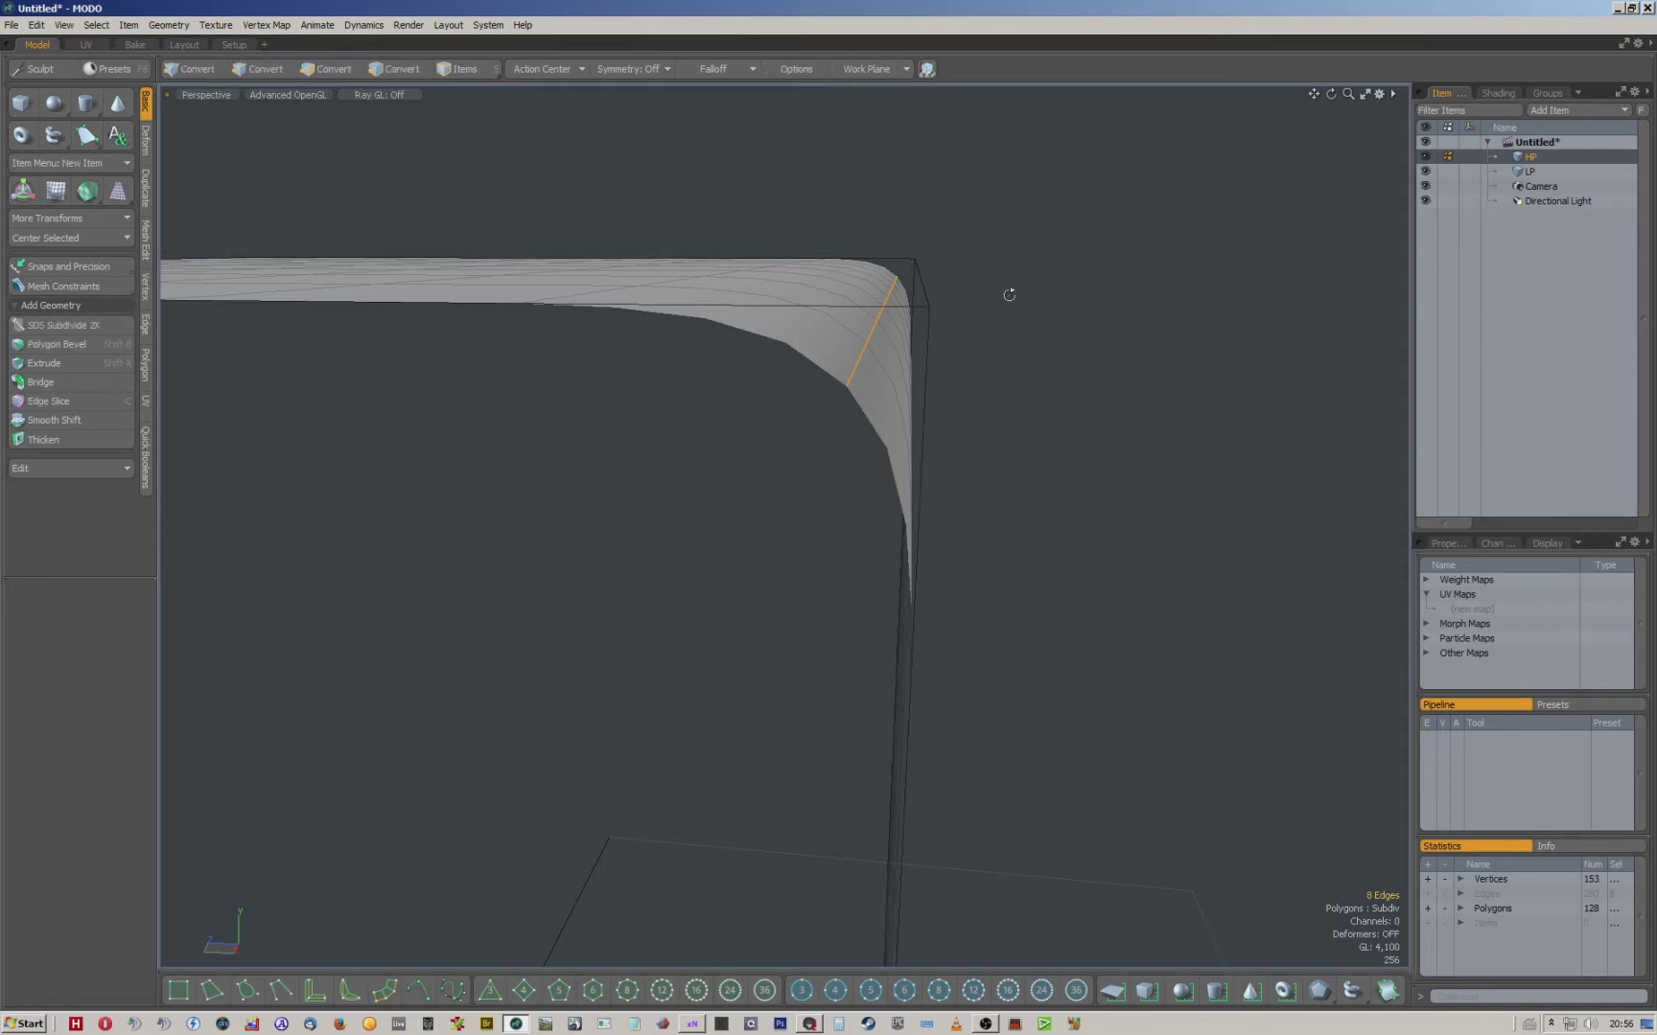
alt+drag(1005, 292, 968, 266)
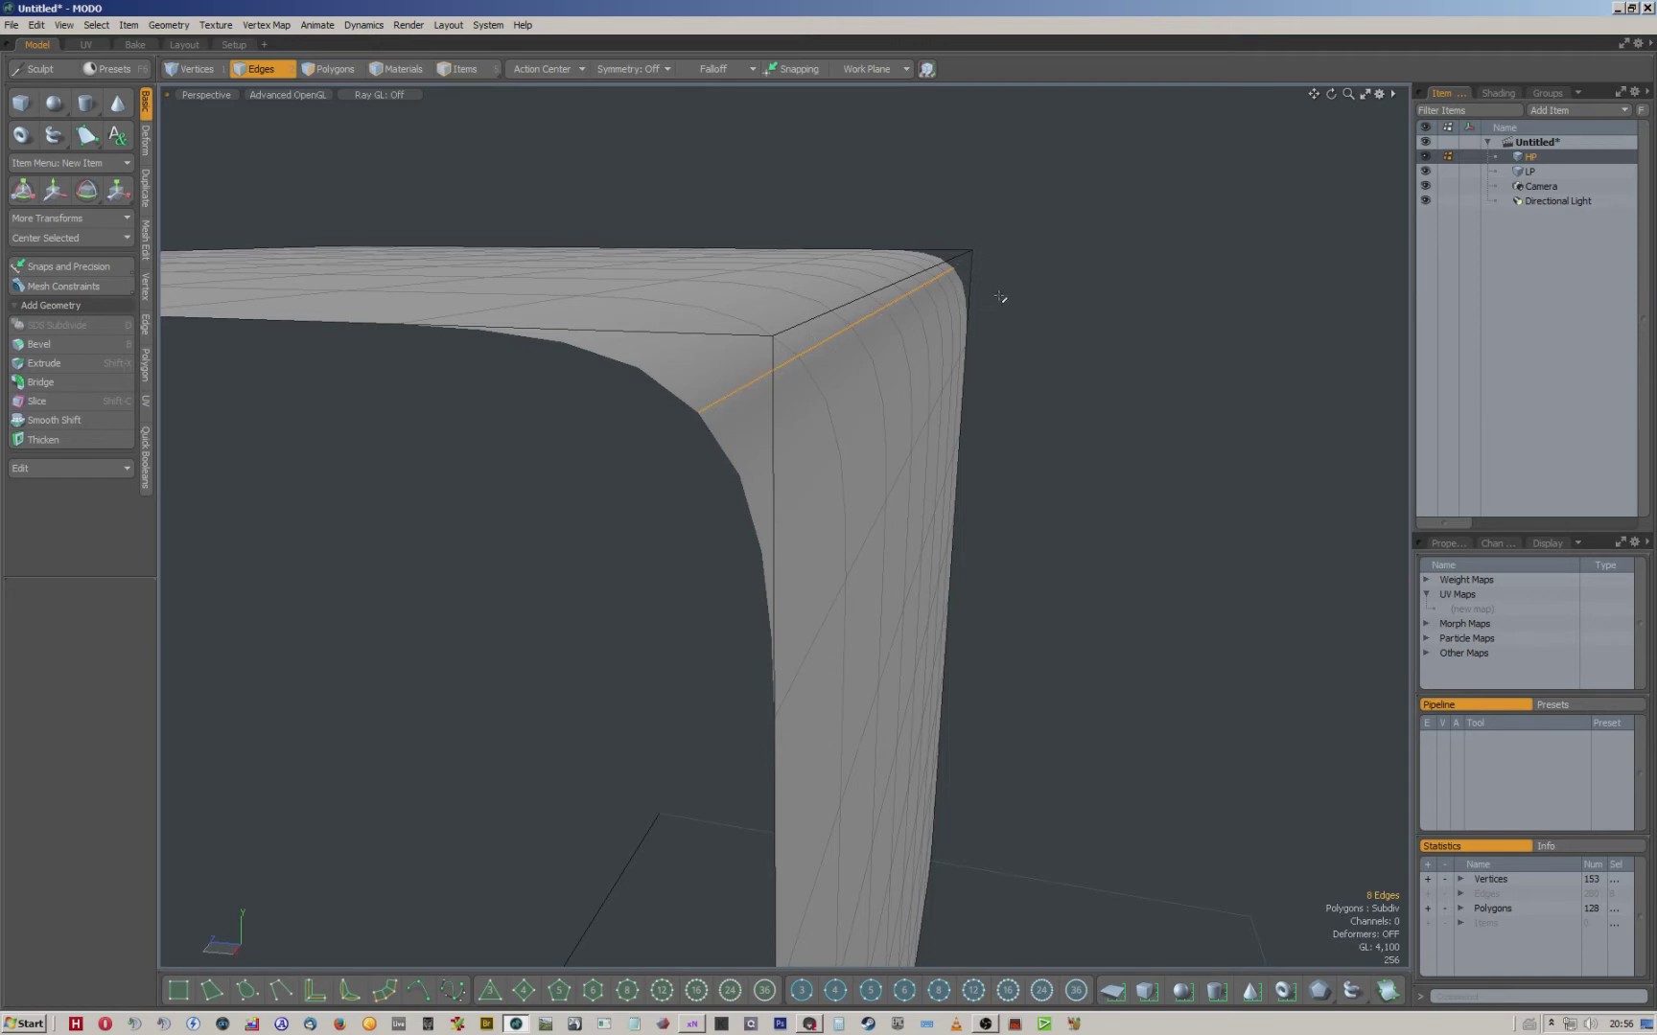
alt+drag(1002, 294, 967, 301)
alt+drag(834, 313, 935, 294)
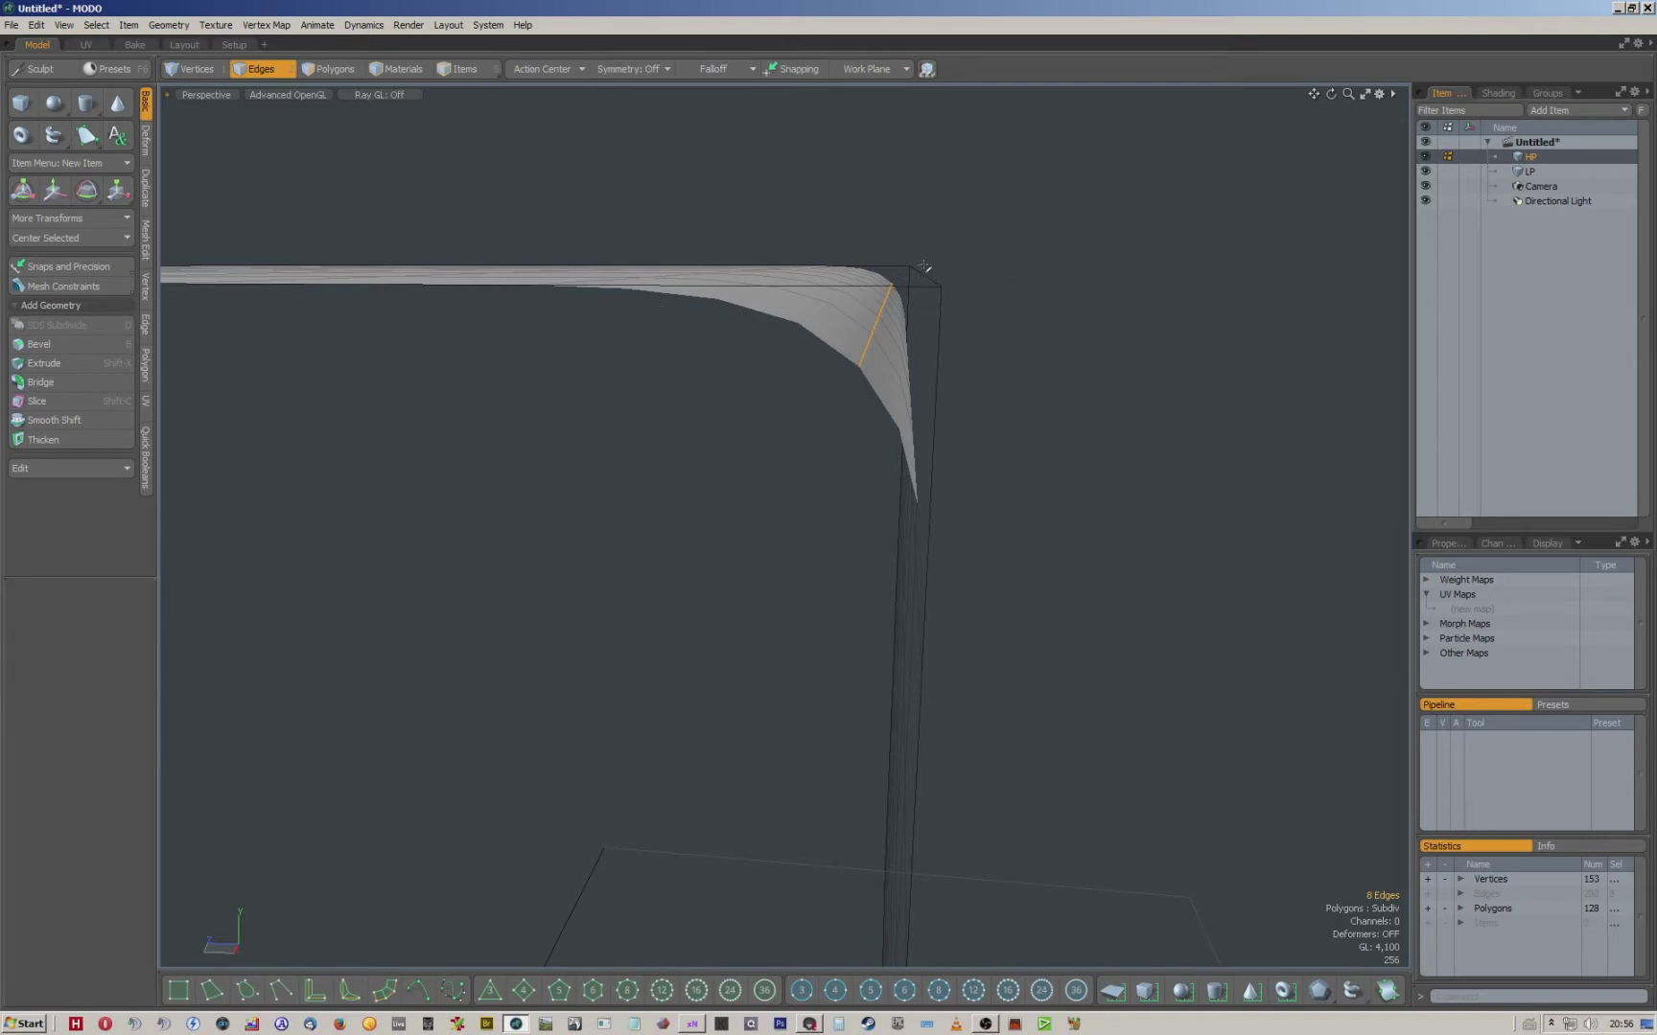
alt+drag(1038, 326, 995, 336)
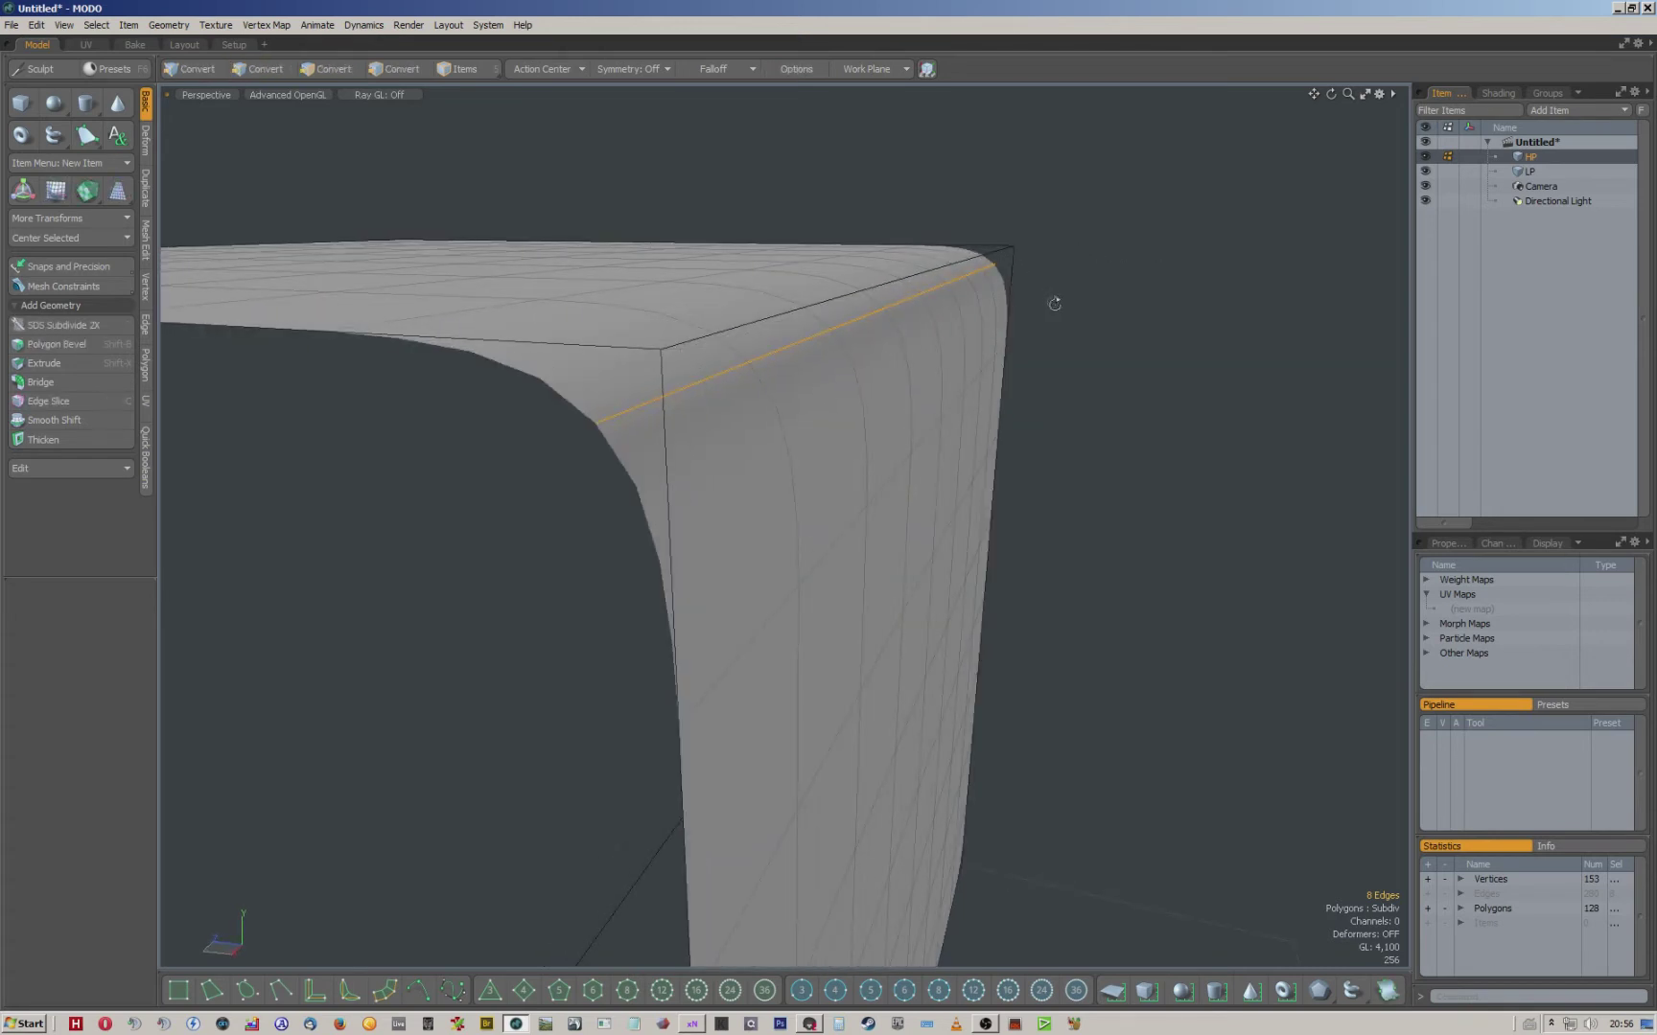
alt+drag(1051, 303, 969, 356)
scroll(965, 342, down, 2)
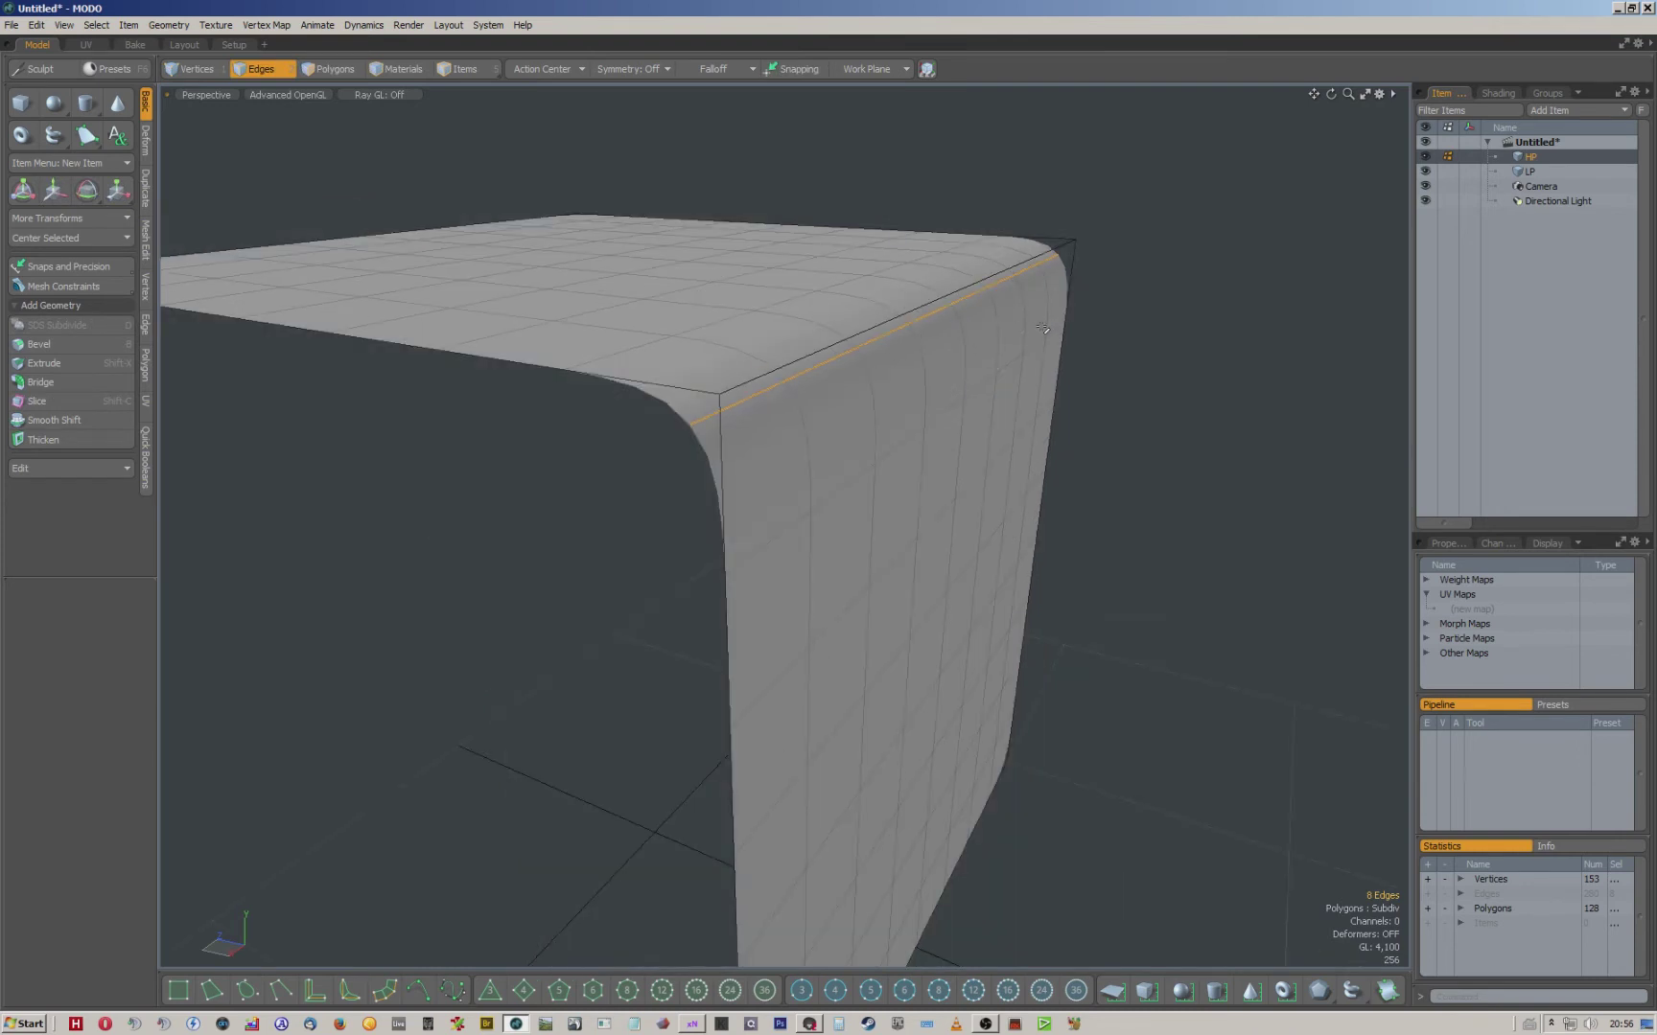
alt+drag(996, 343, 916, 277)
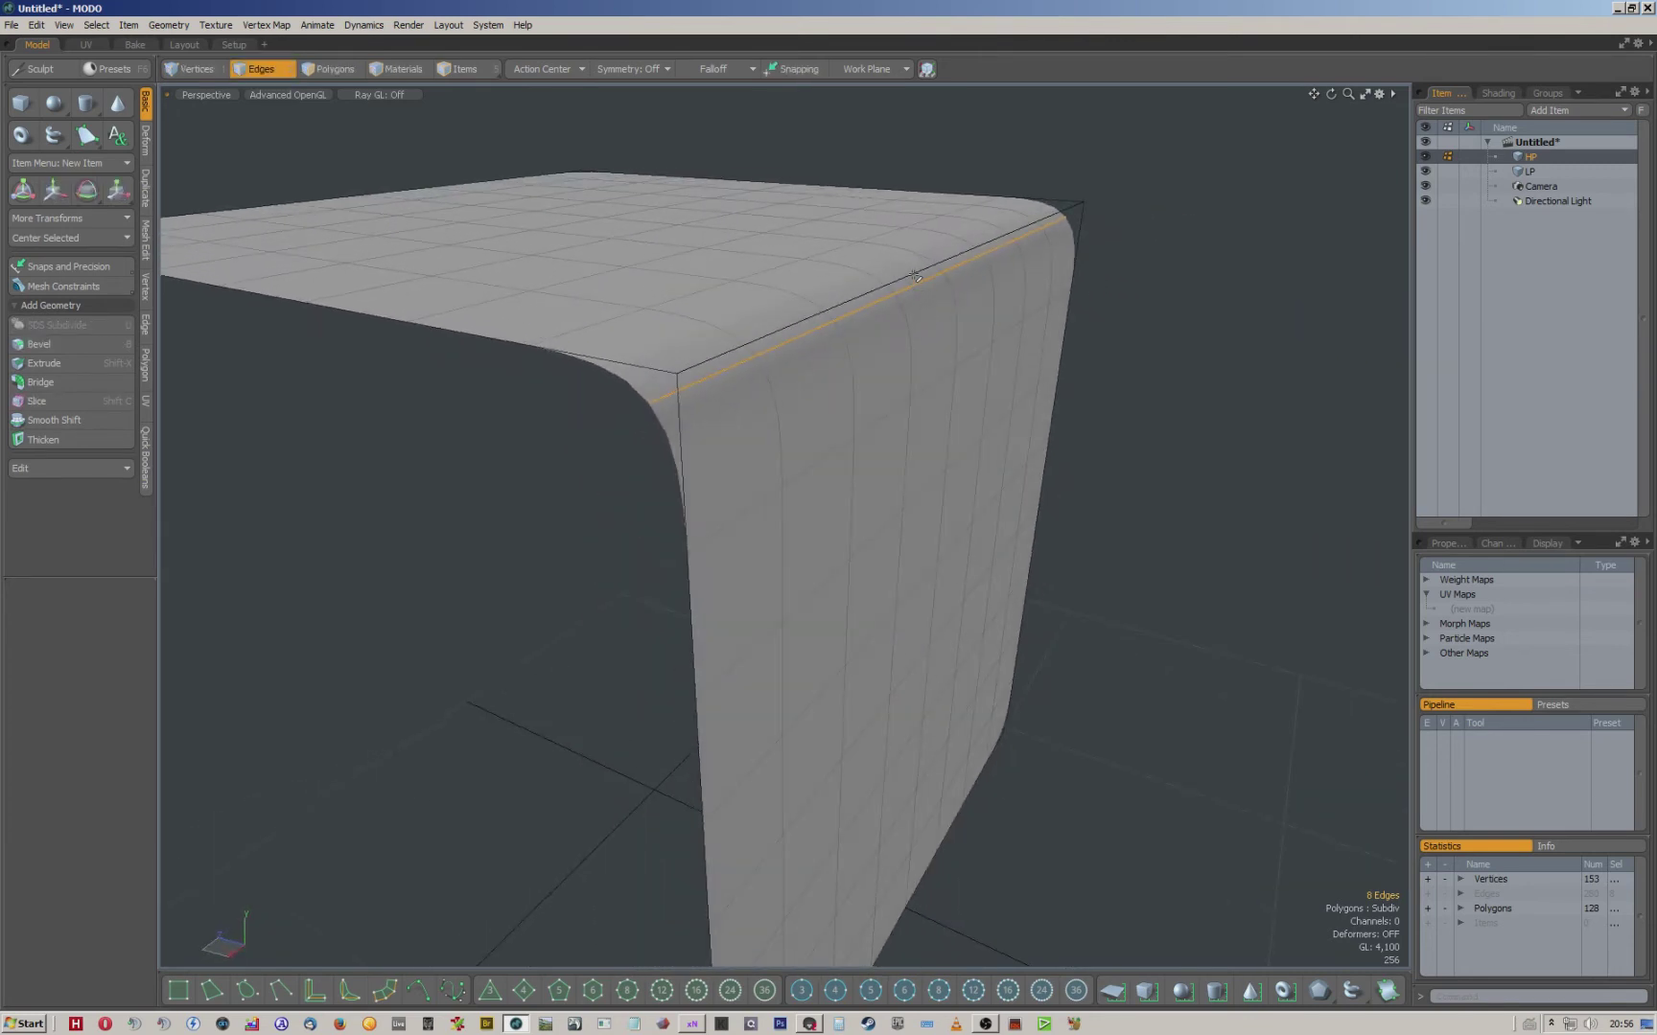
scroll(911, 289, down, 2)
alt+drag(932, 296, 850, 383)
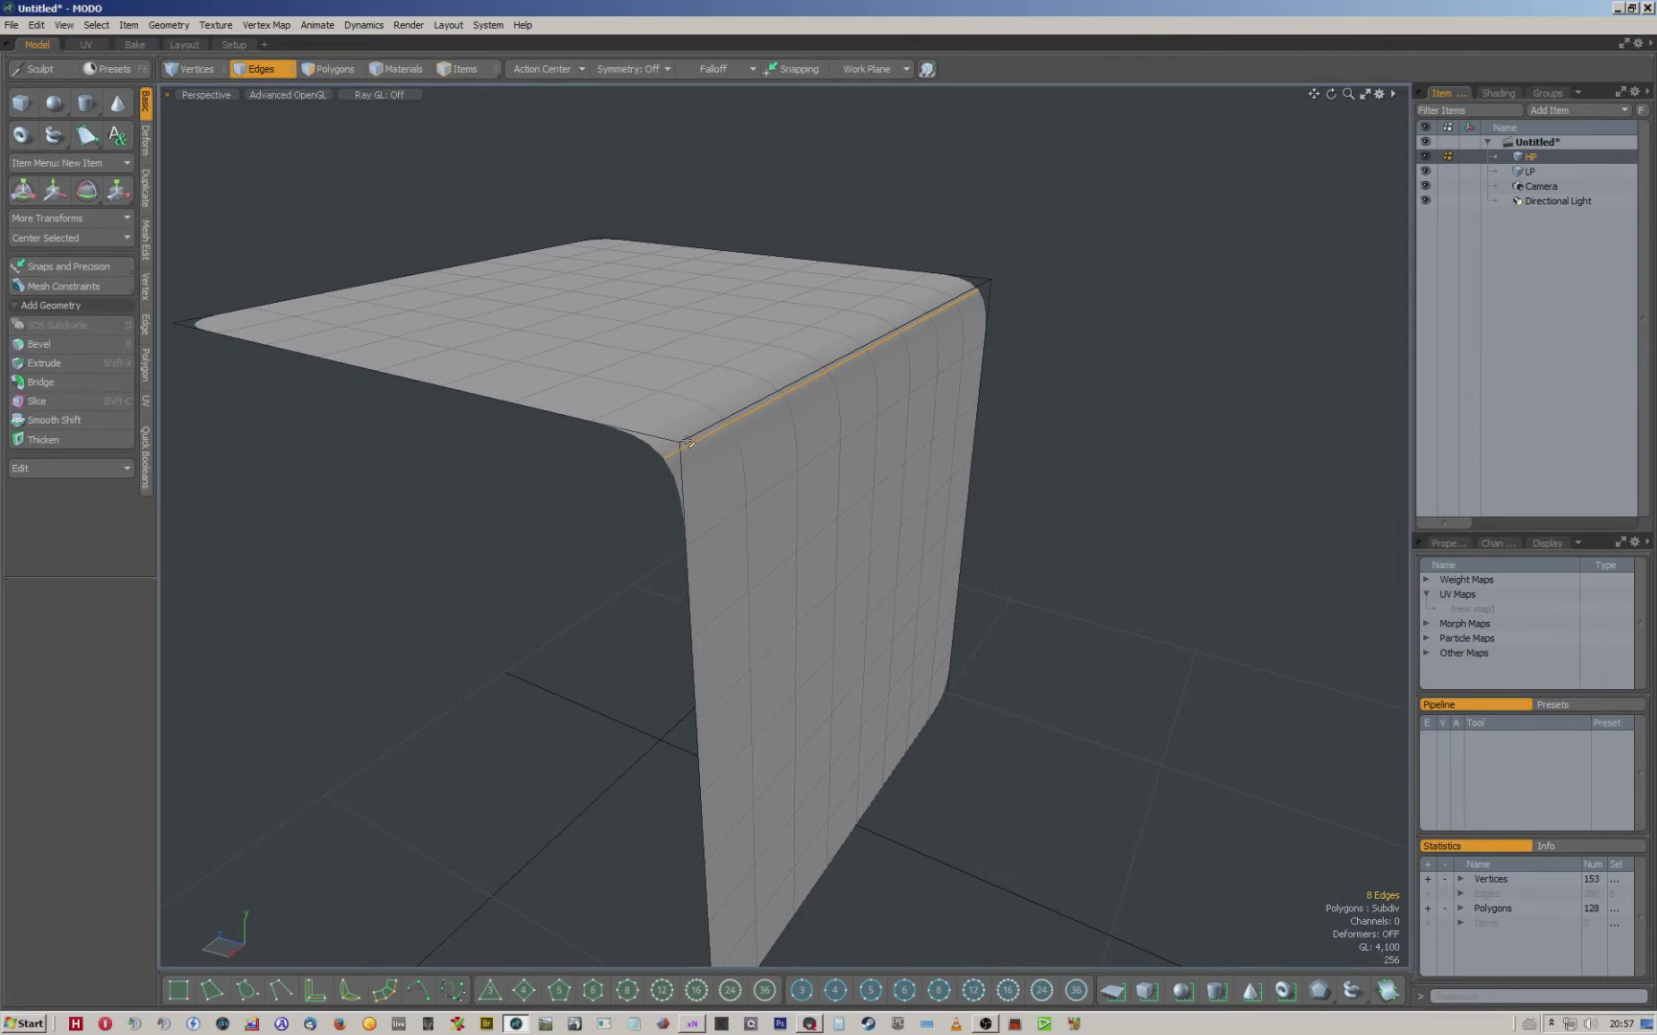
alt+drag(865, 296, 928, 284)
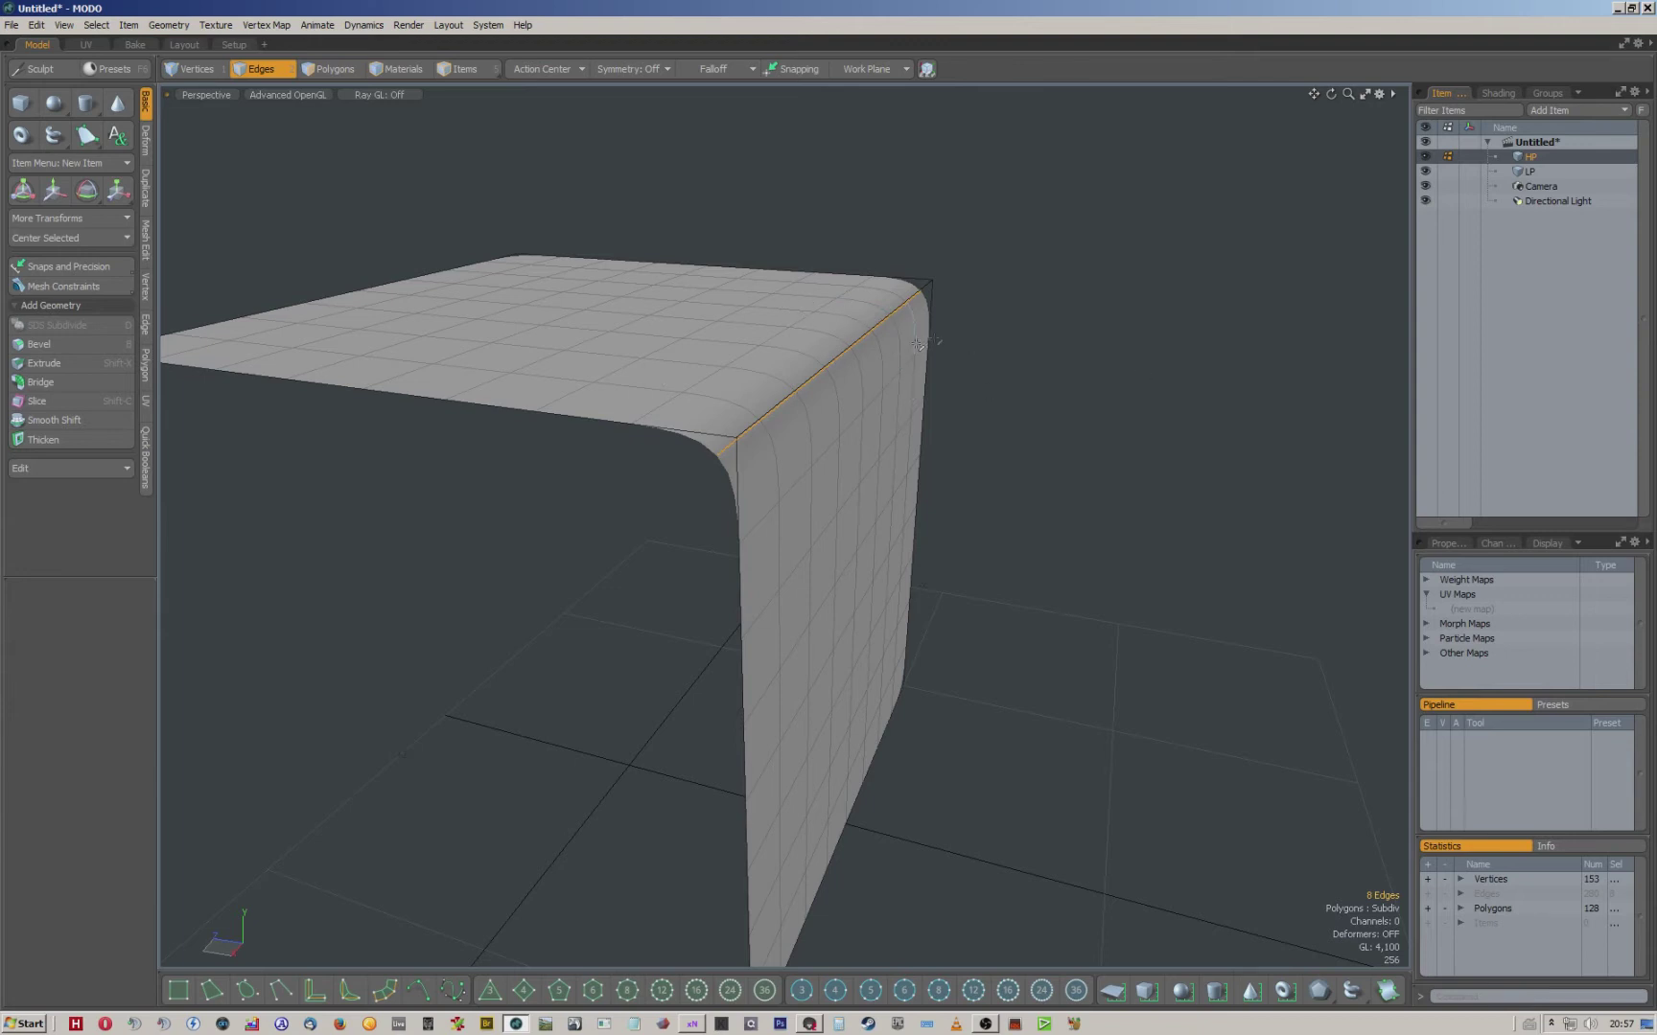
Clear the edge selection and toggle the HP mesh's subdivision surface off and on to compare the corner shapes.
click(999, 300)
alt+drag(1028, 371, 933, 403)
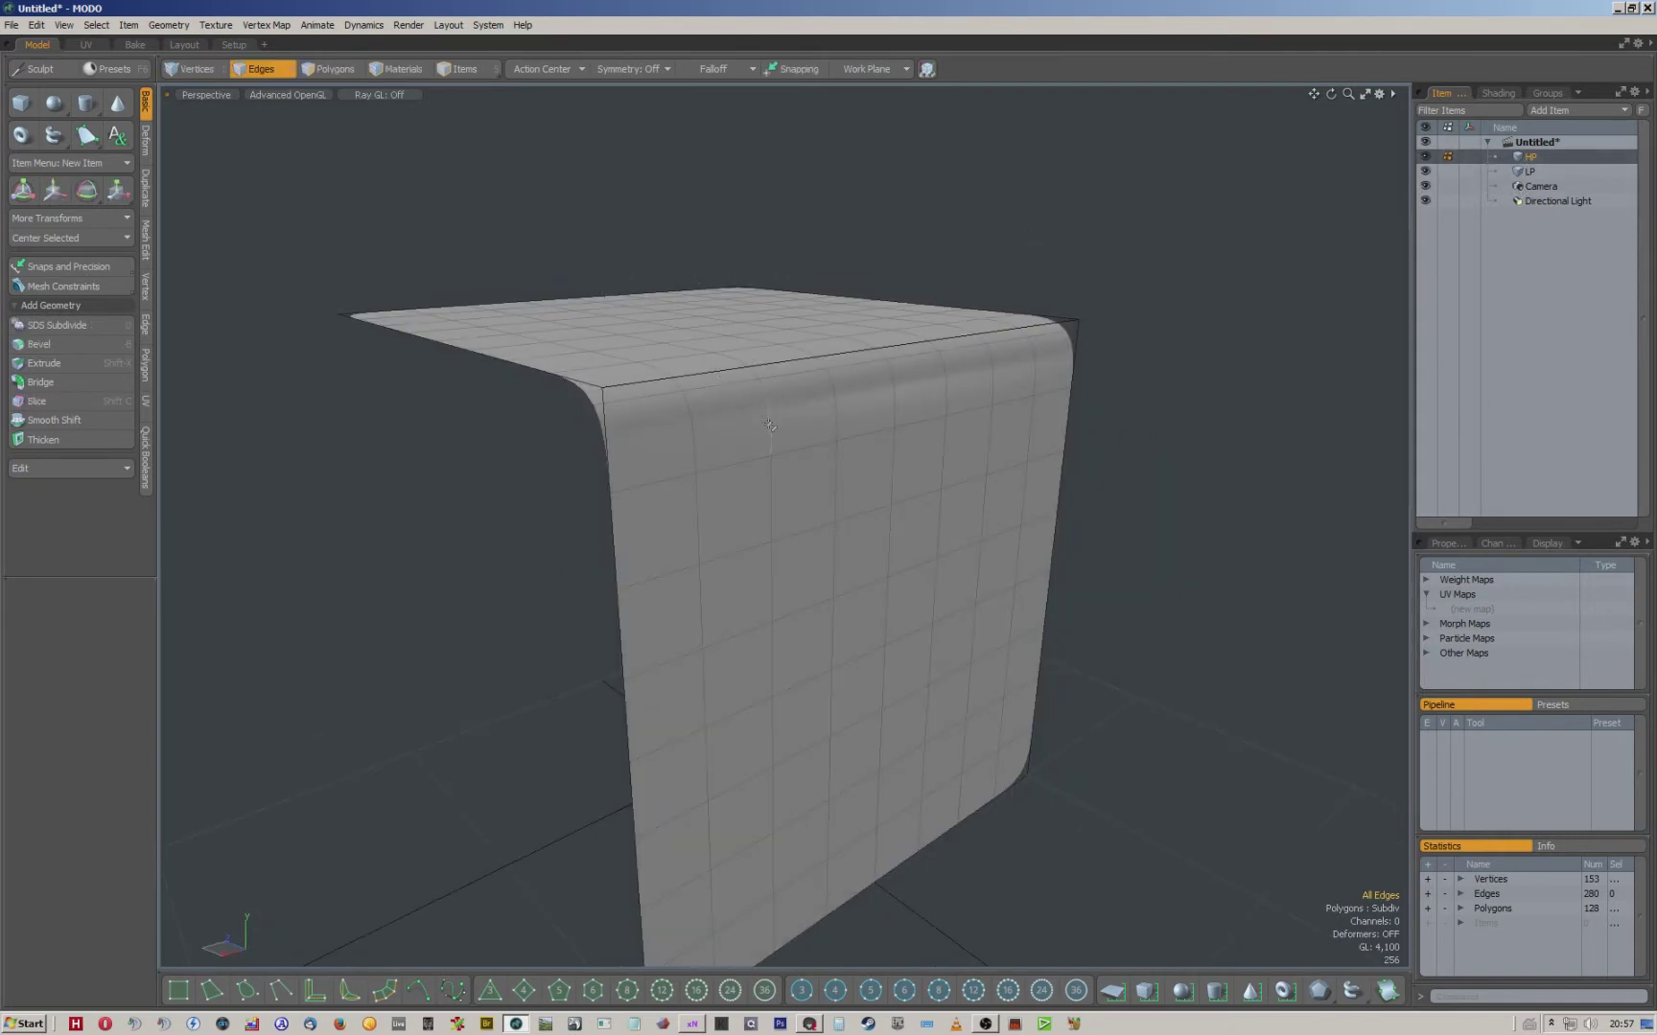
key(Tab)
key(Tab)
alt+drag(1013, 367, 1035, 370)
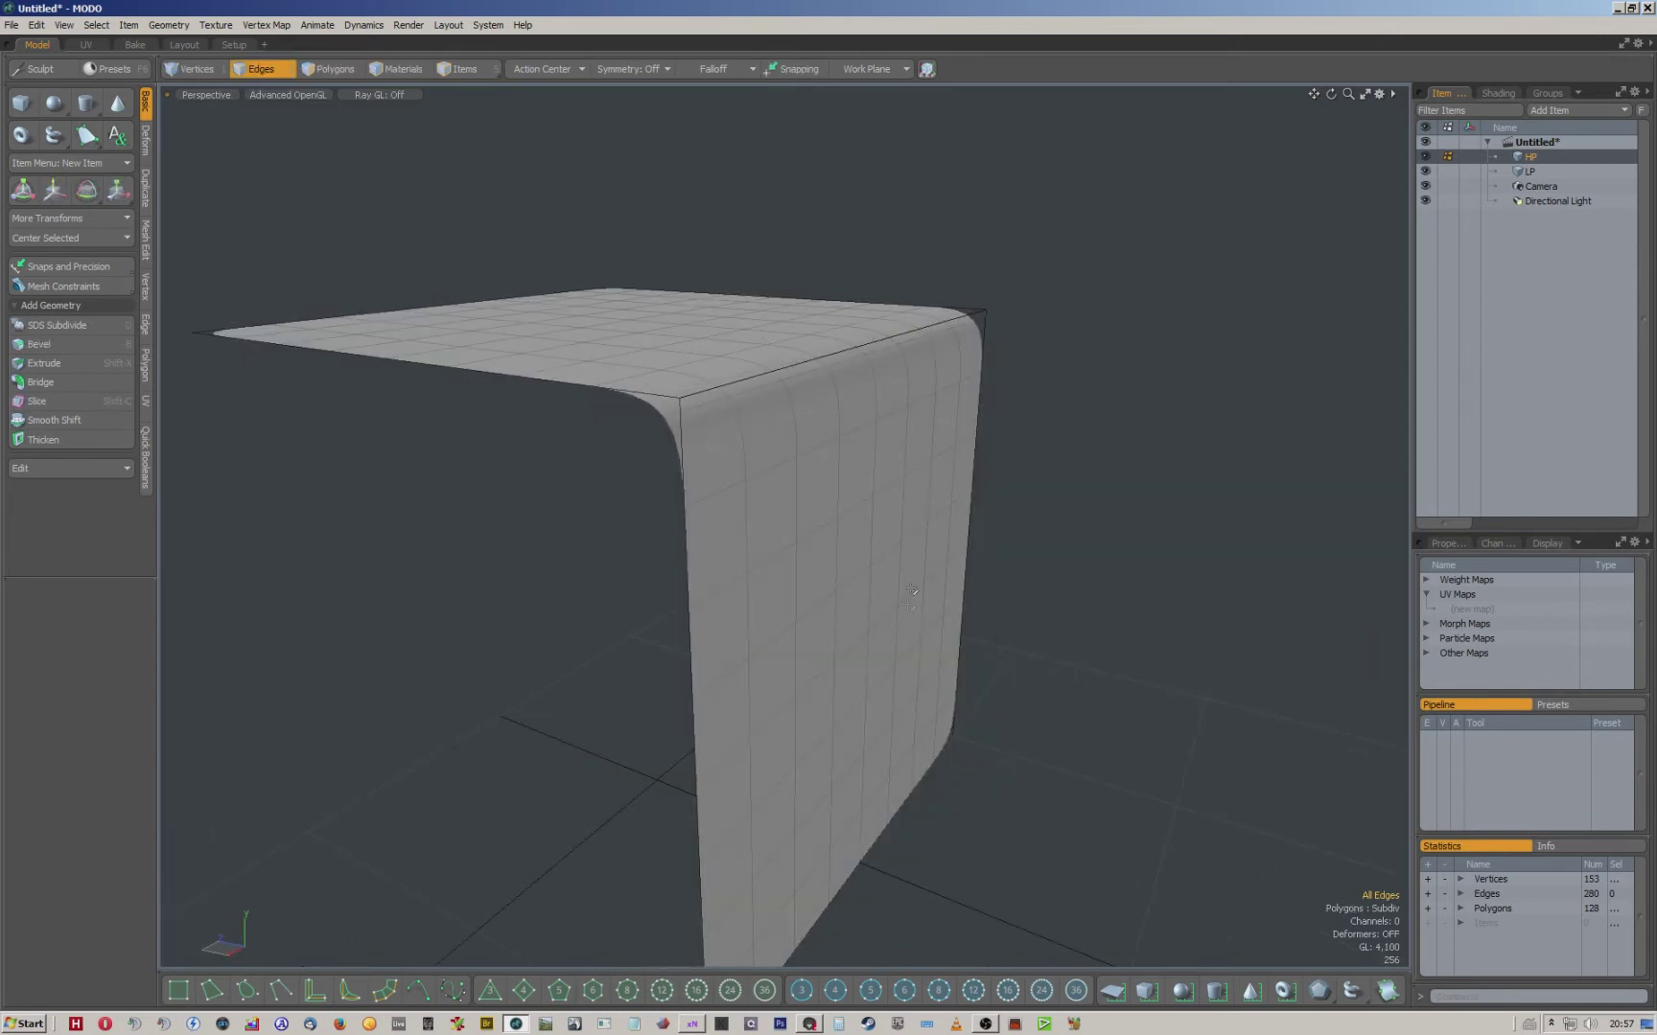
mouse_move(1129, 499)
alt+mouse_down()
mouse_move(789, 459)
mouse_move(1097, 505)
alt+mouse_up()
Switch to the LP mesh in polygon mode and inspect its two faces against the overlapping HP mesh.
click(1528, 173)
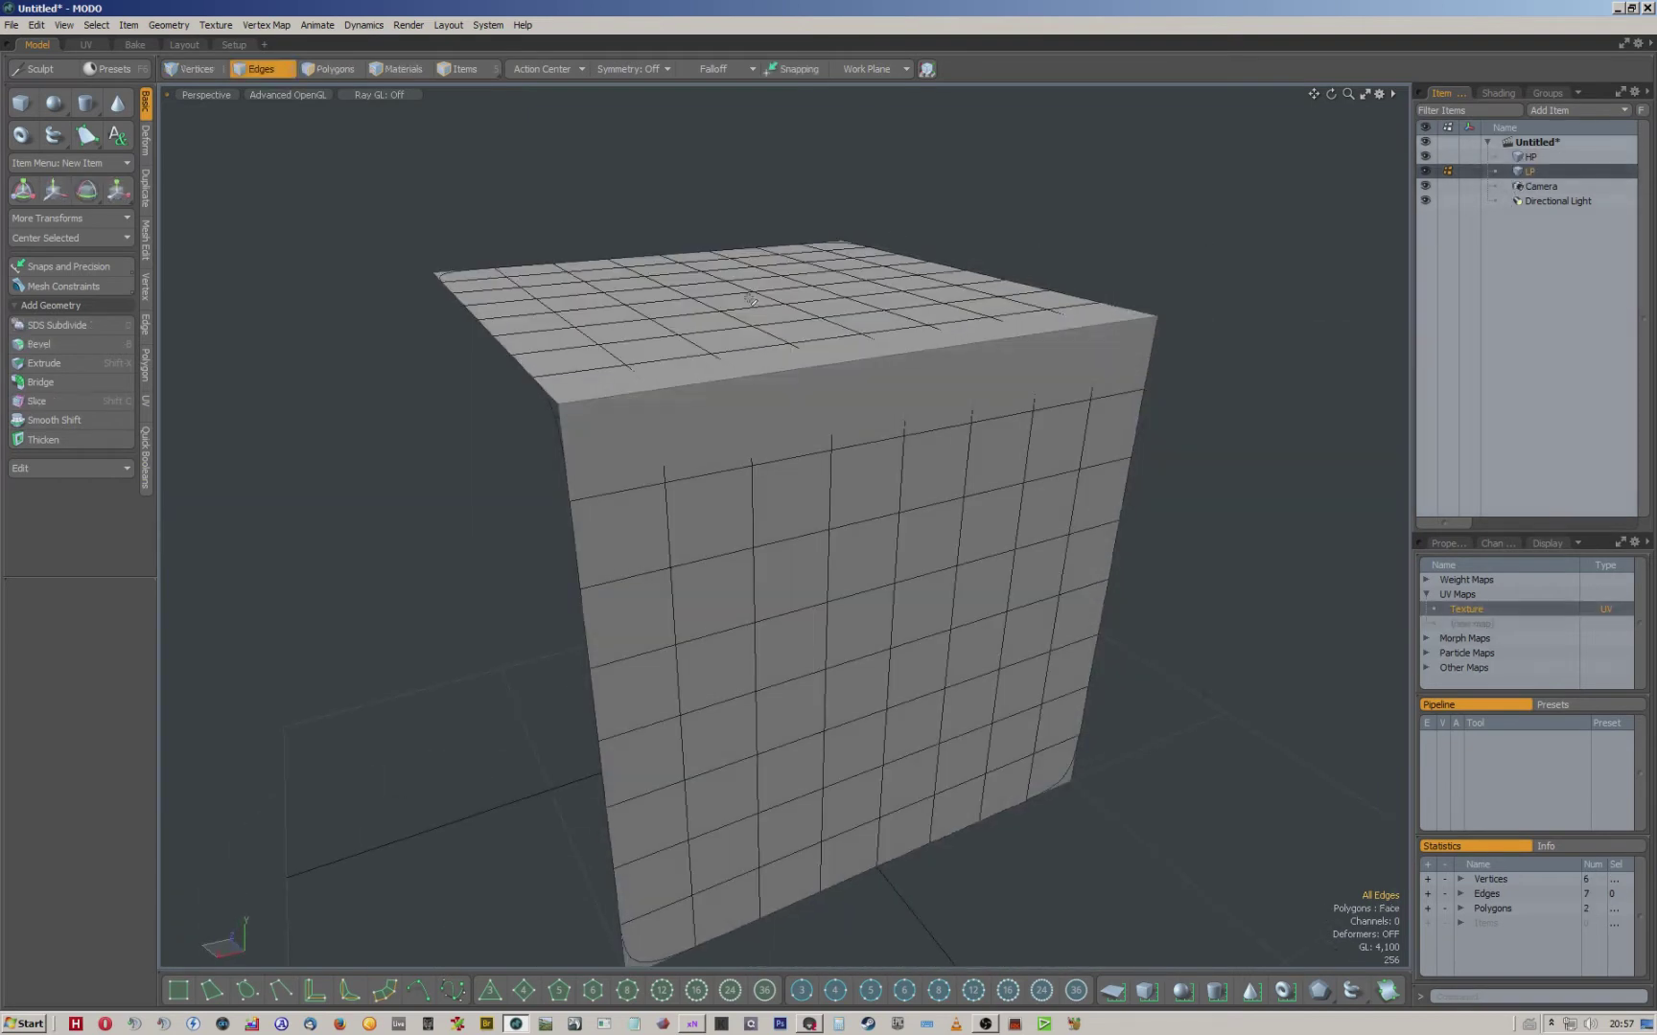
key(3)
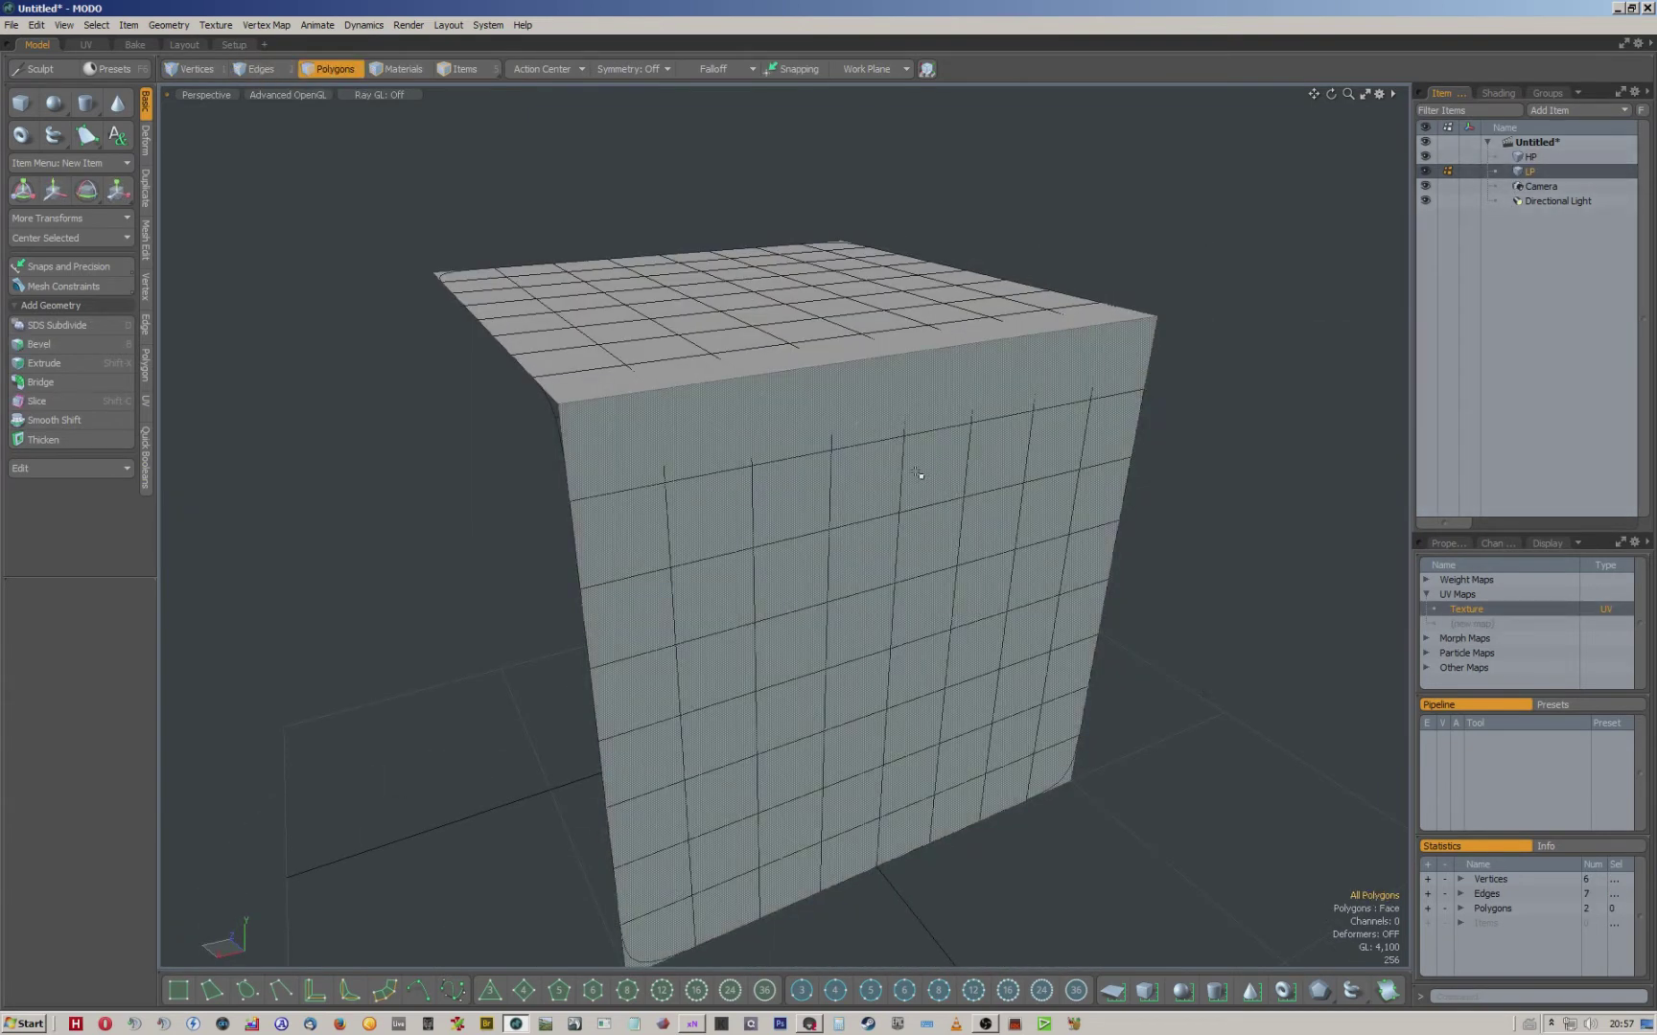
click(818, 342)
click(1172, 309)
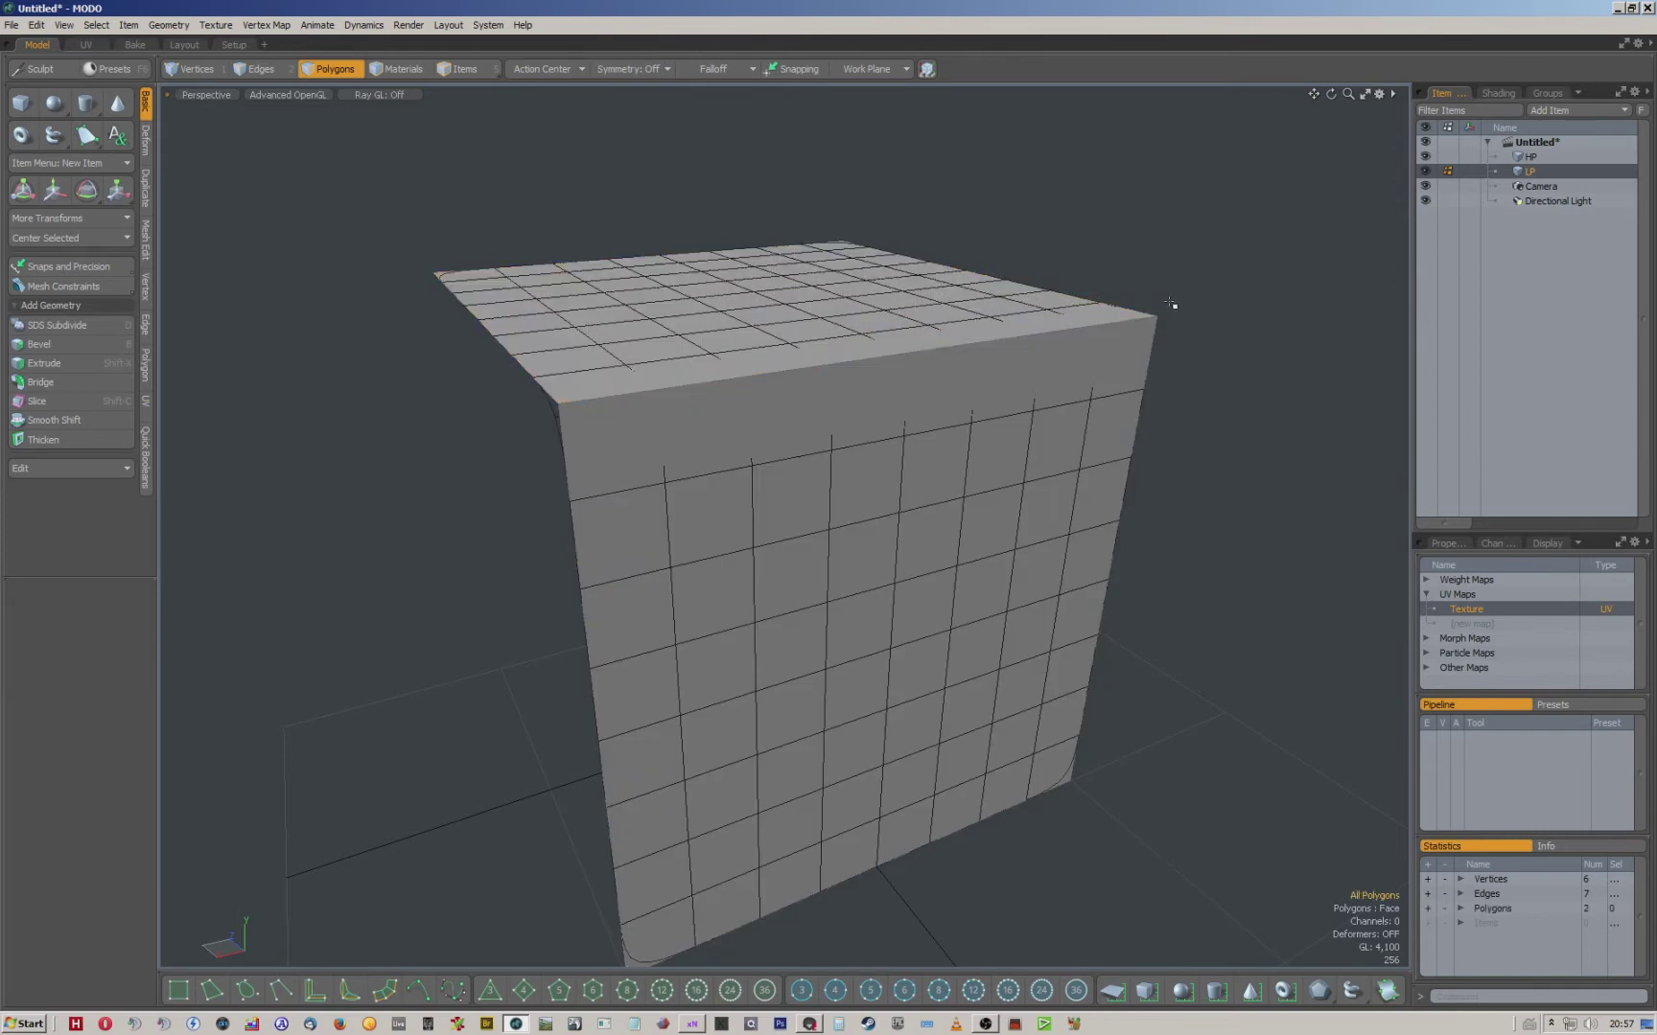
alt+drag(1138, 259, 1223, 263)
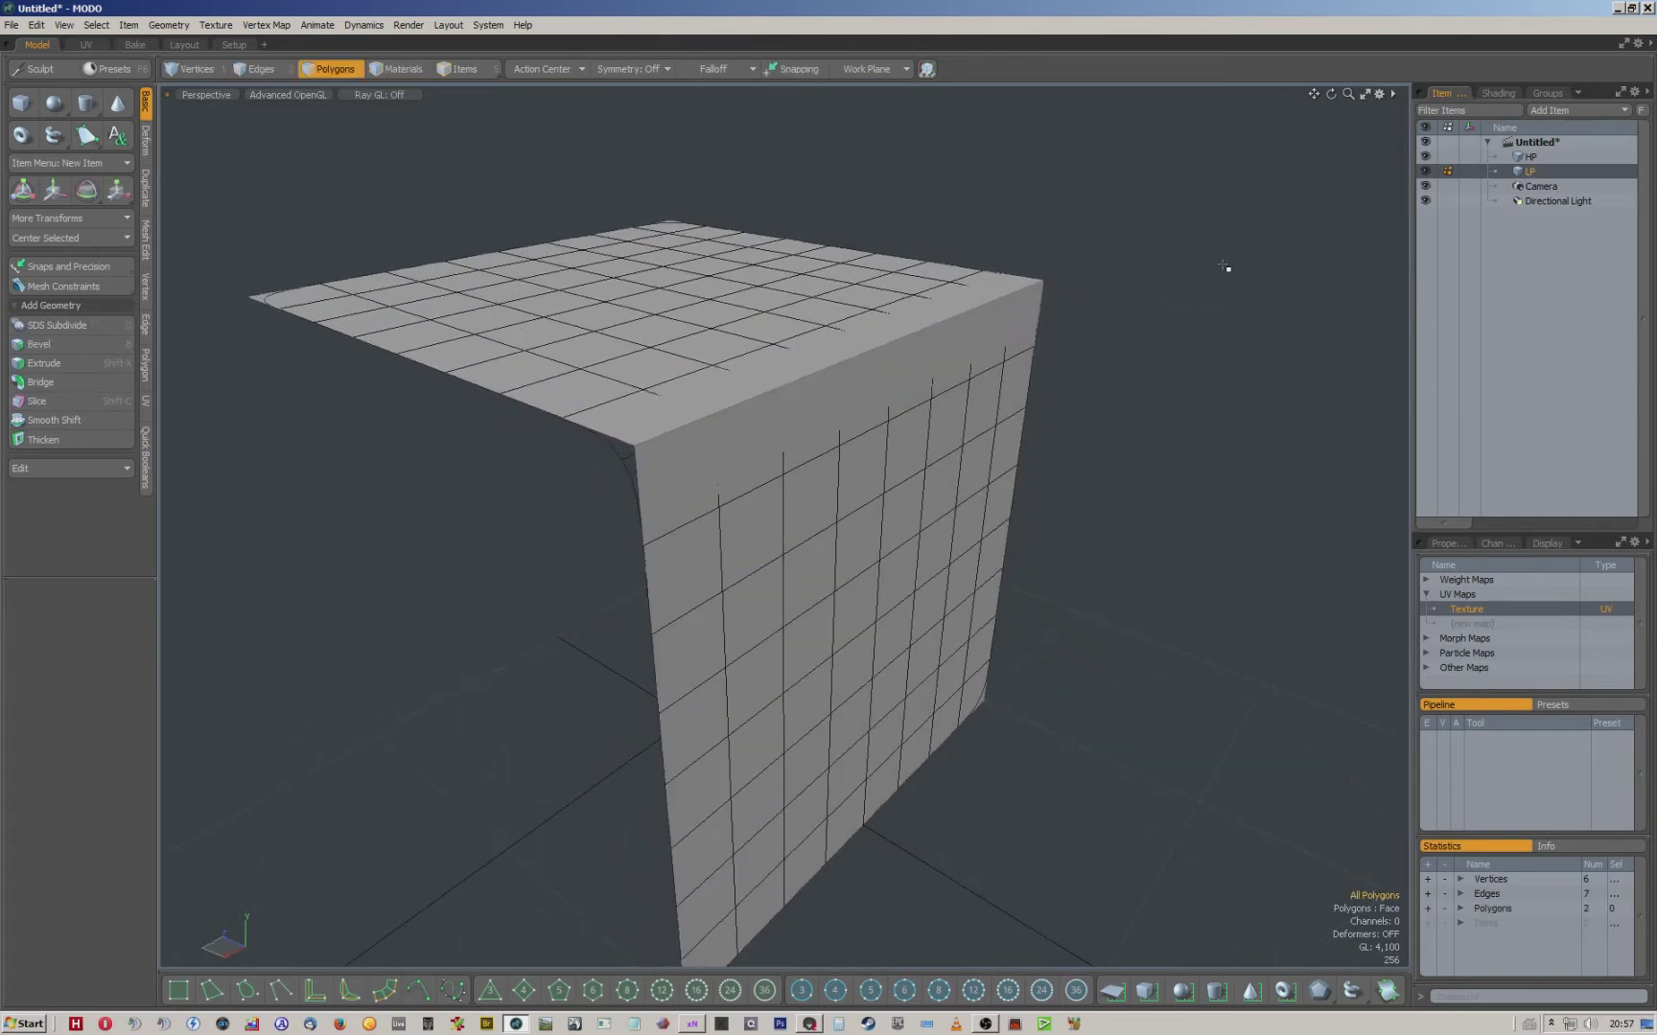
Open the UV editing layout and select the LP mesh's shared corner edge to examine where it lies in the UV map.
click(87, 45)
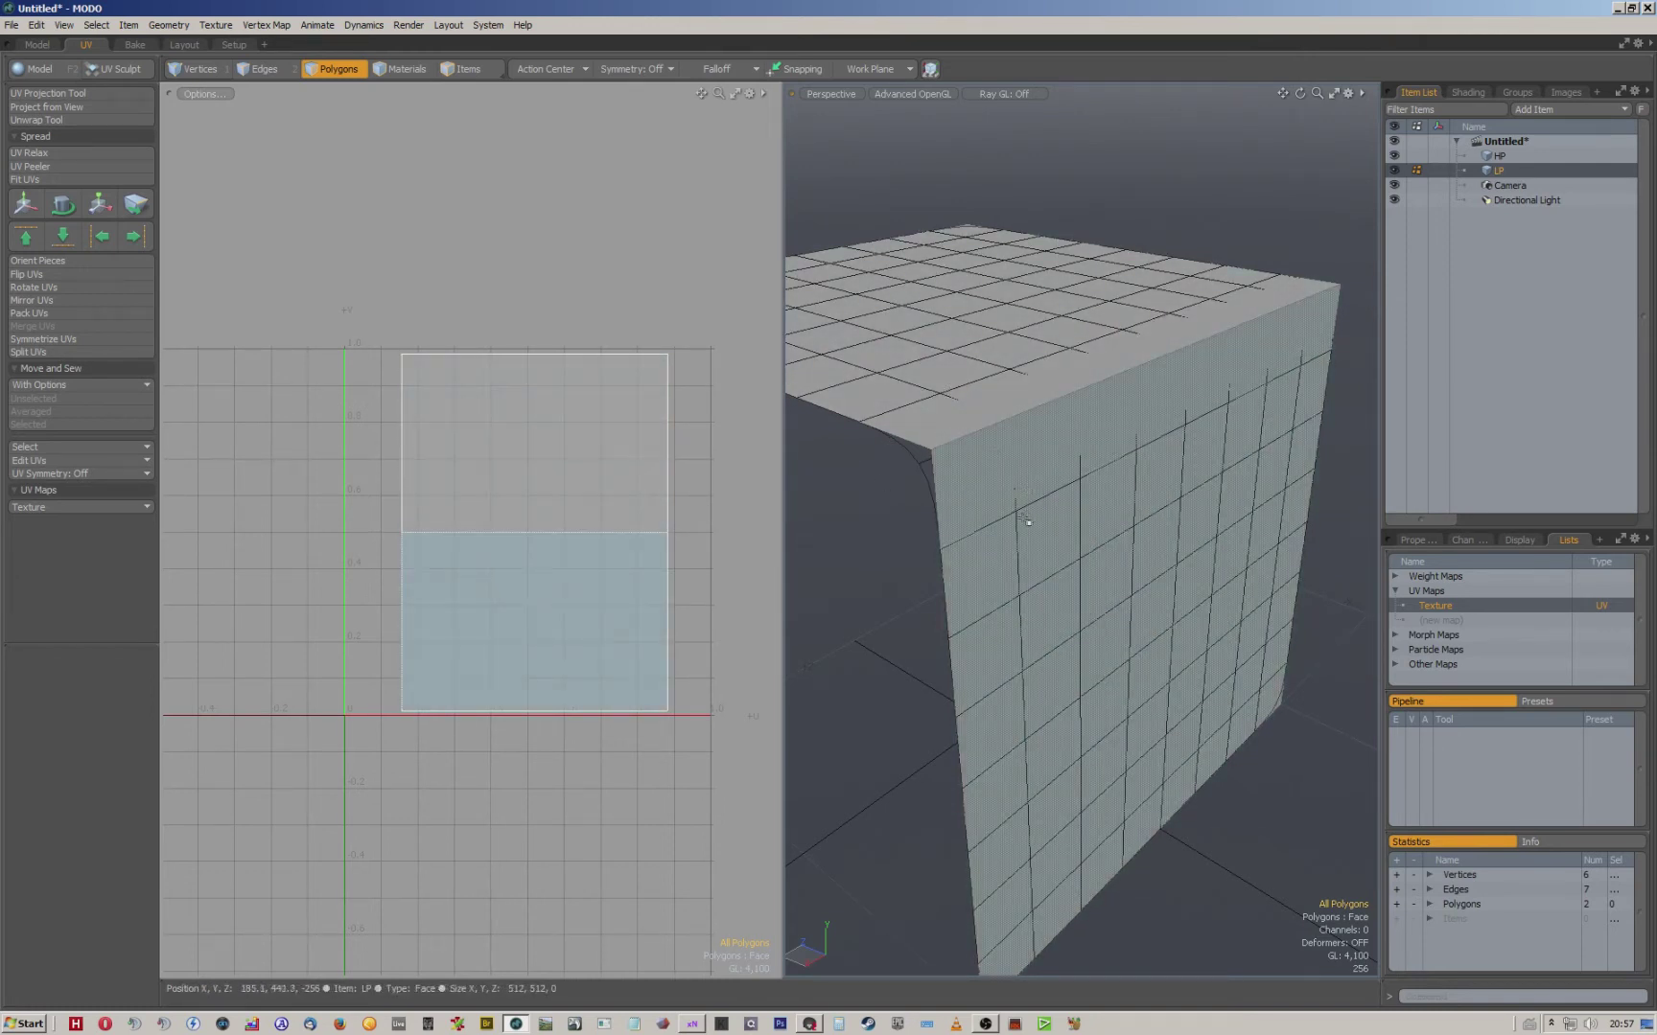
key(space)
key(space)
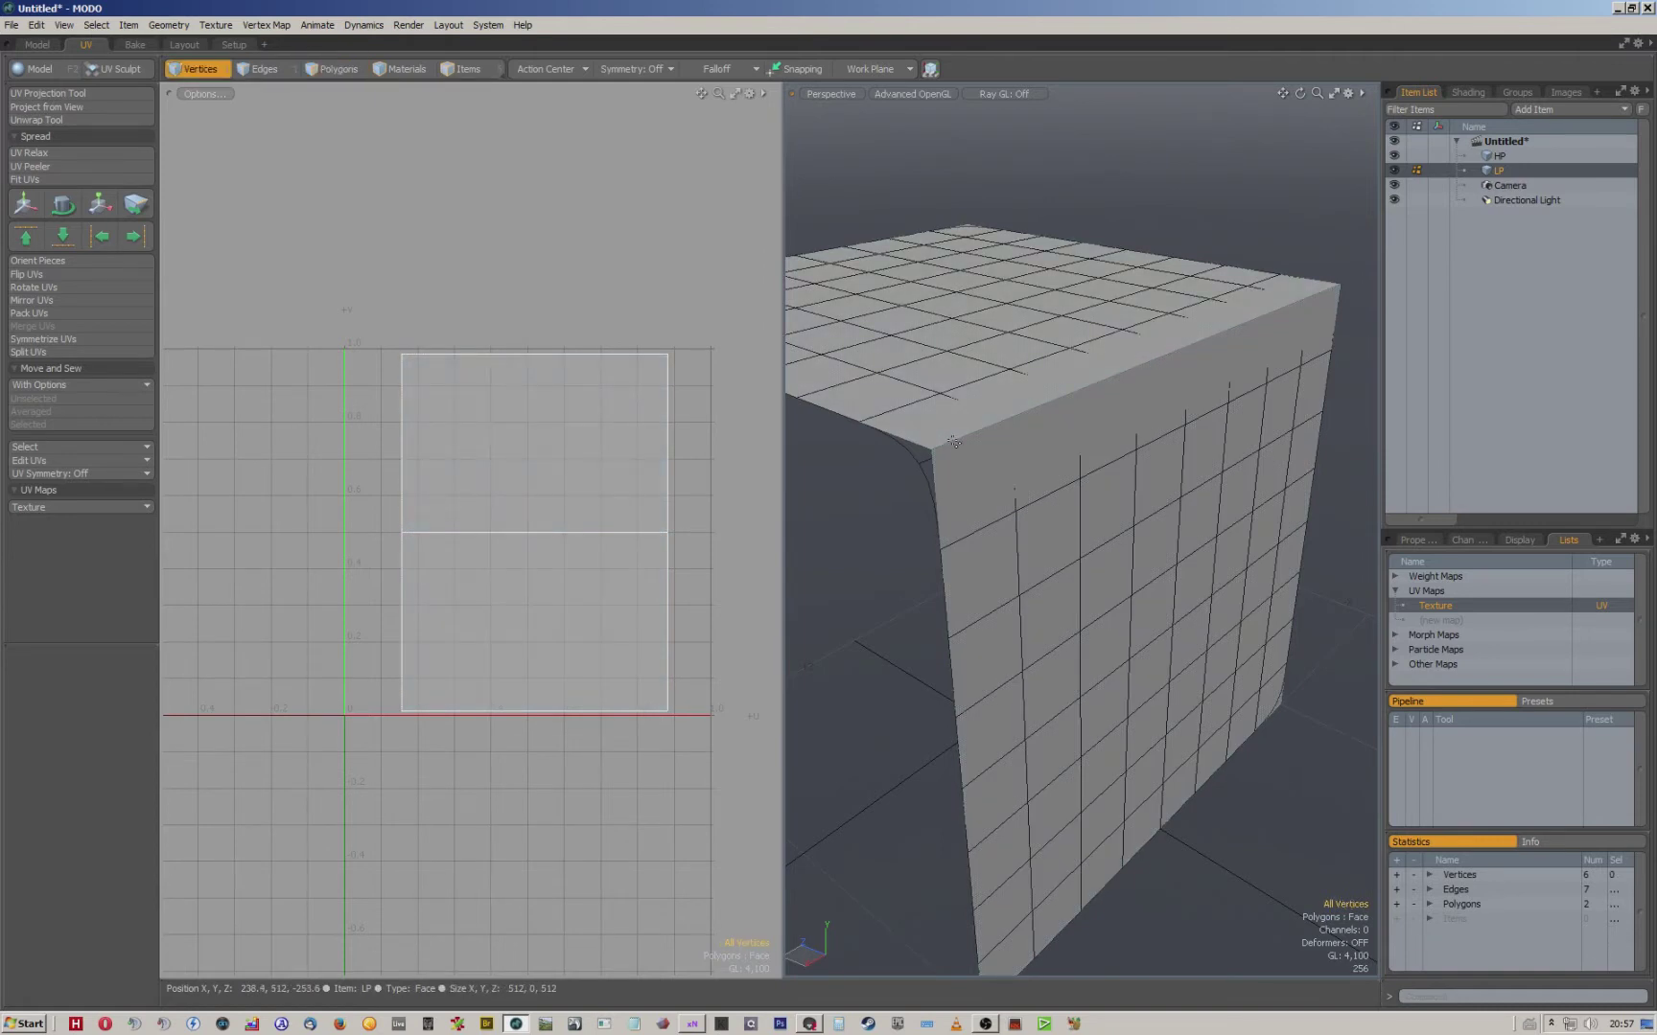
double_click(960, 438)
click(960, 438)
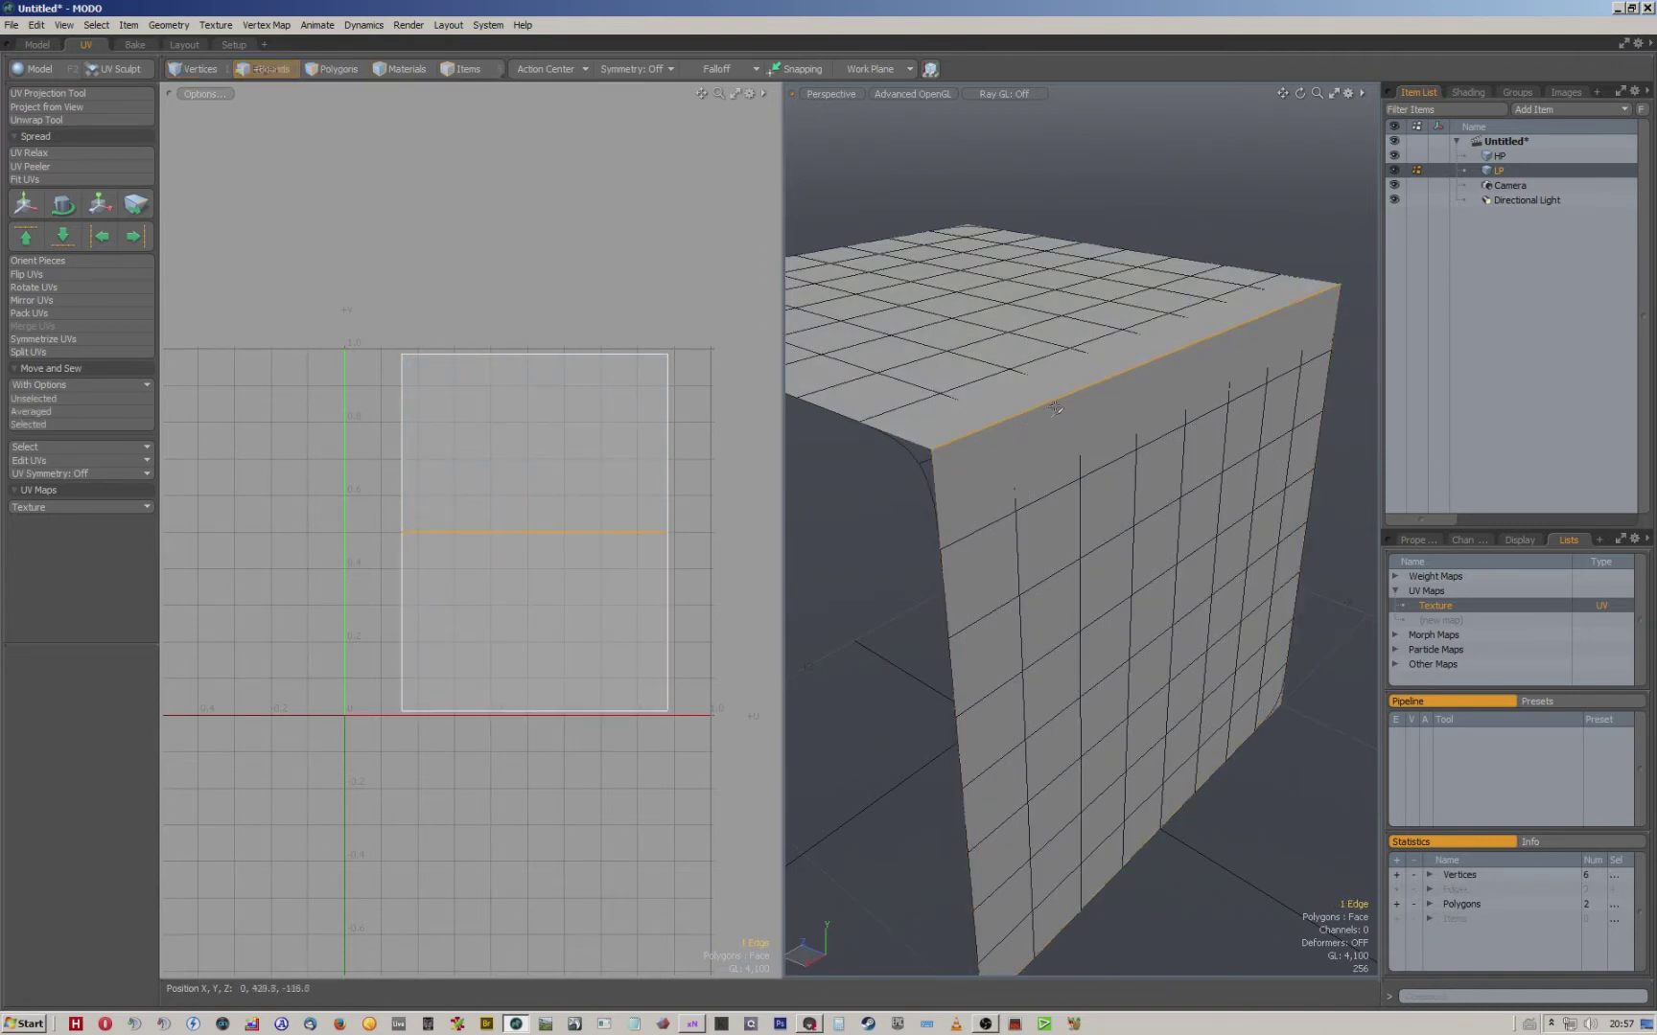
scroll(646, 527, up, 5)
scroll(690, 538, down, 4)
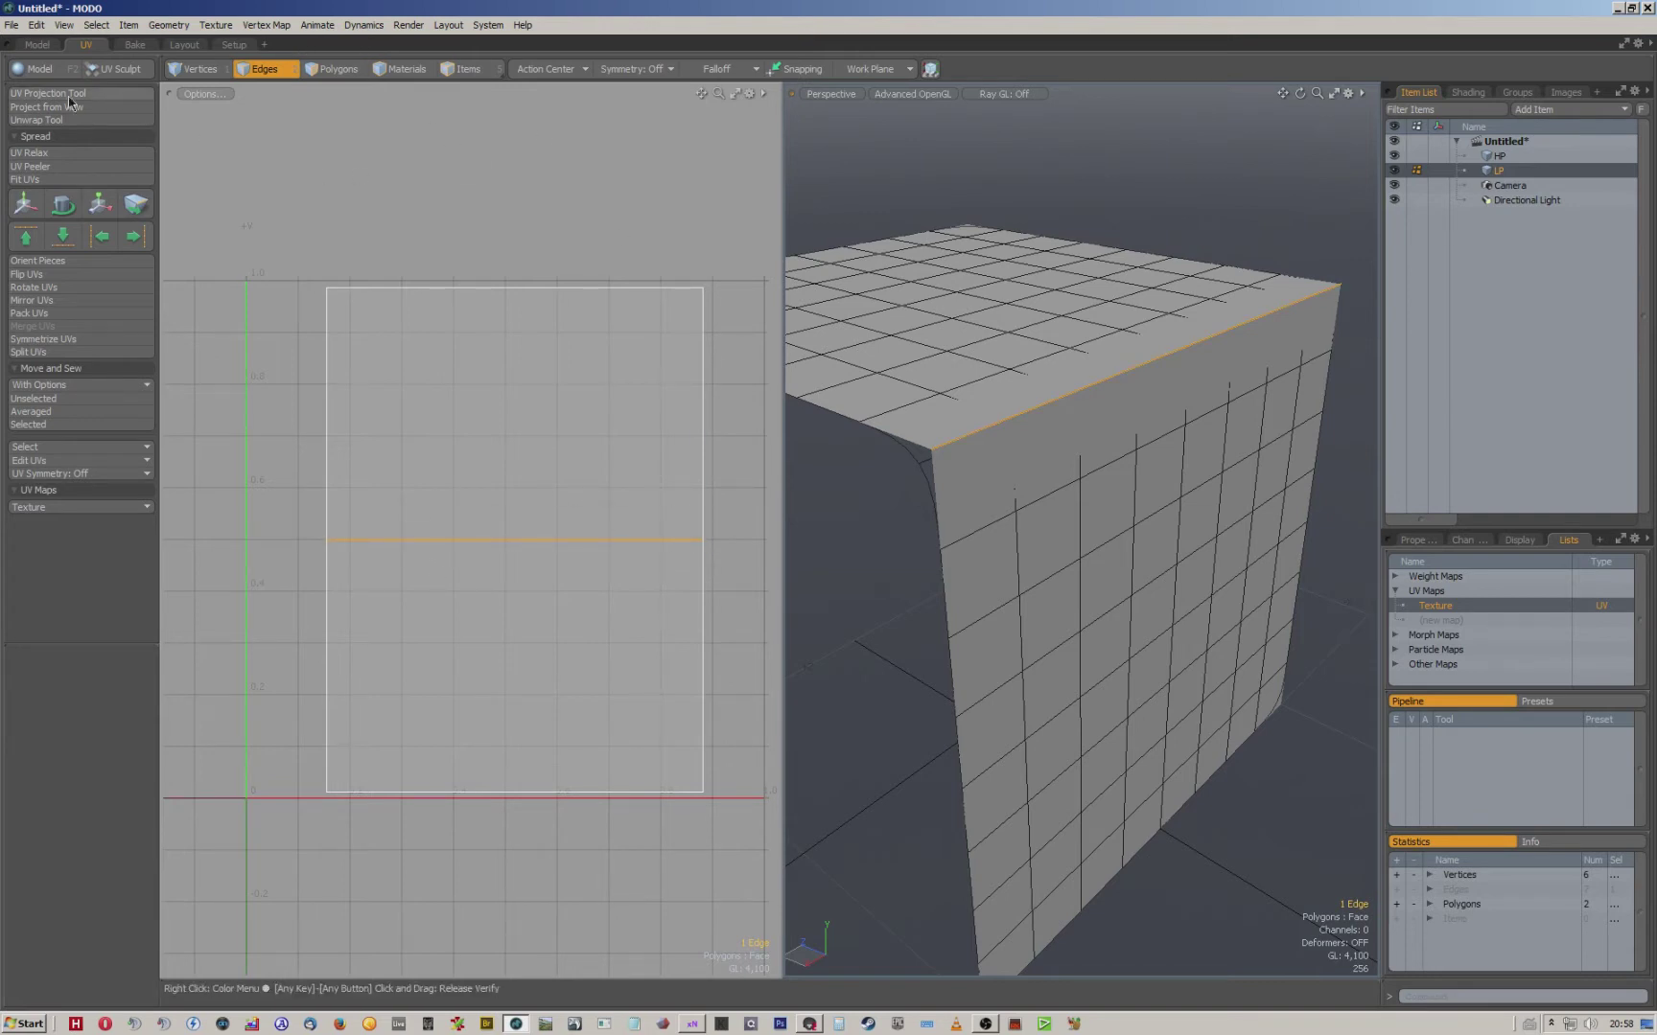
Clear the edge selection, open the baking layout and frame the overlapping HP and LP meshes.
click(852, 177)
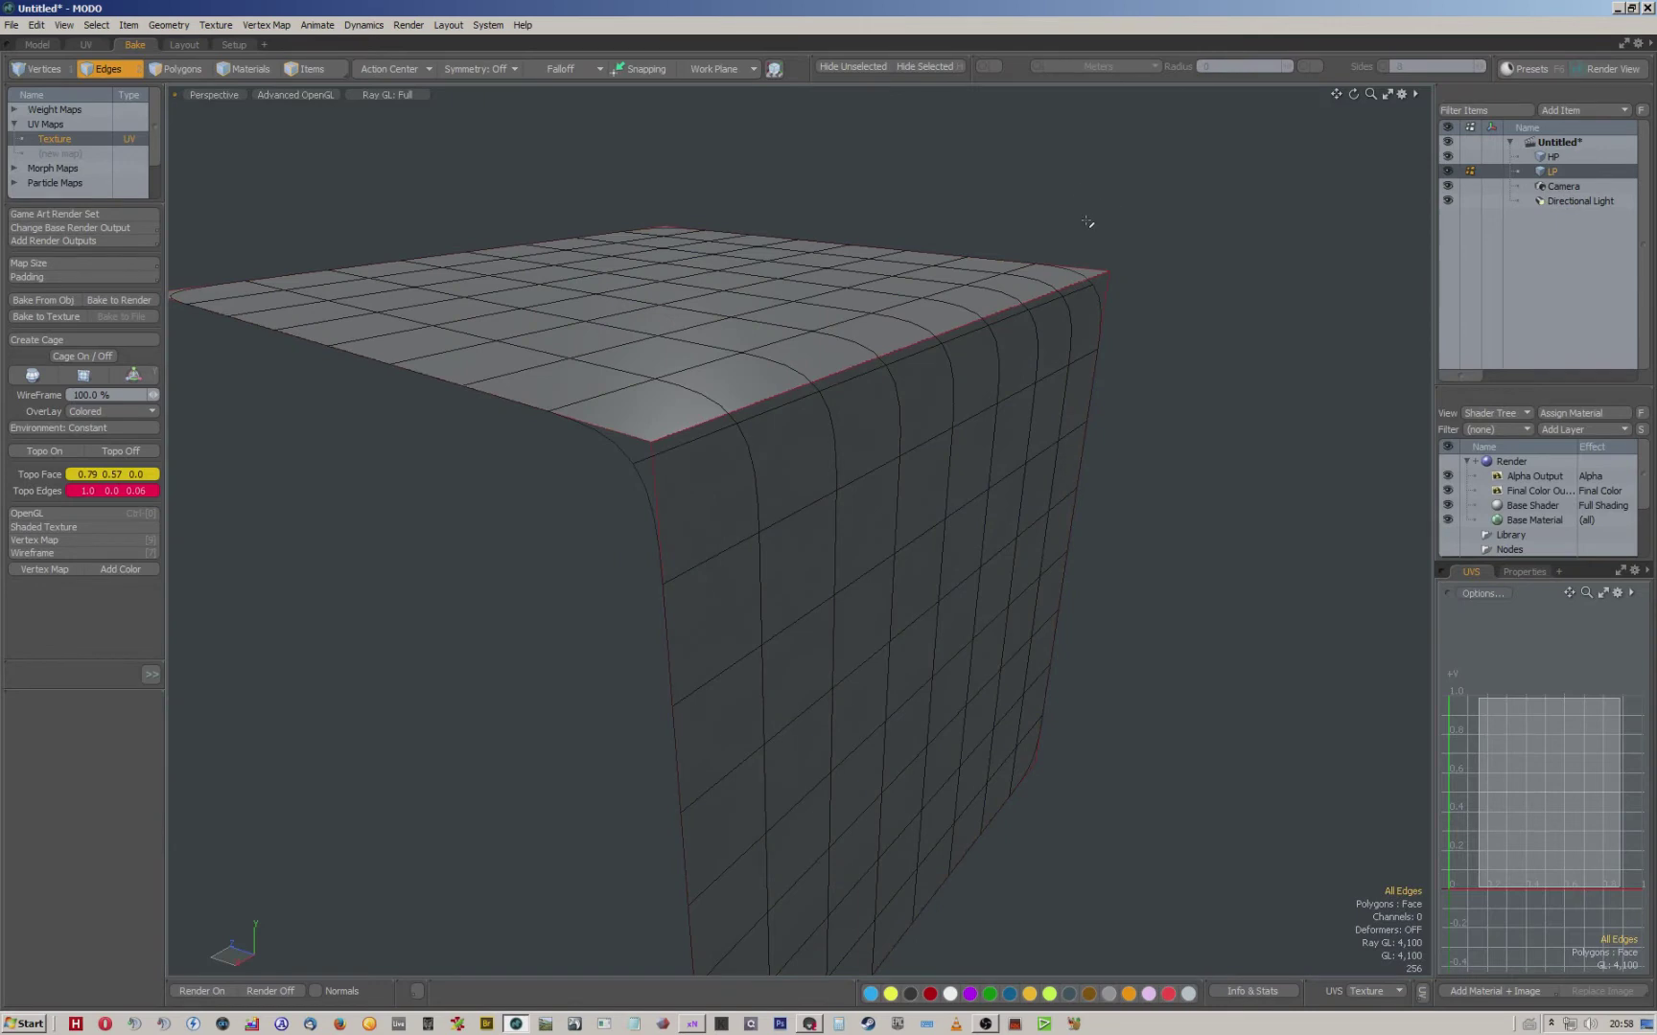
alt+drag(731, 263, 834, 335)
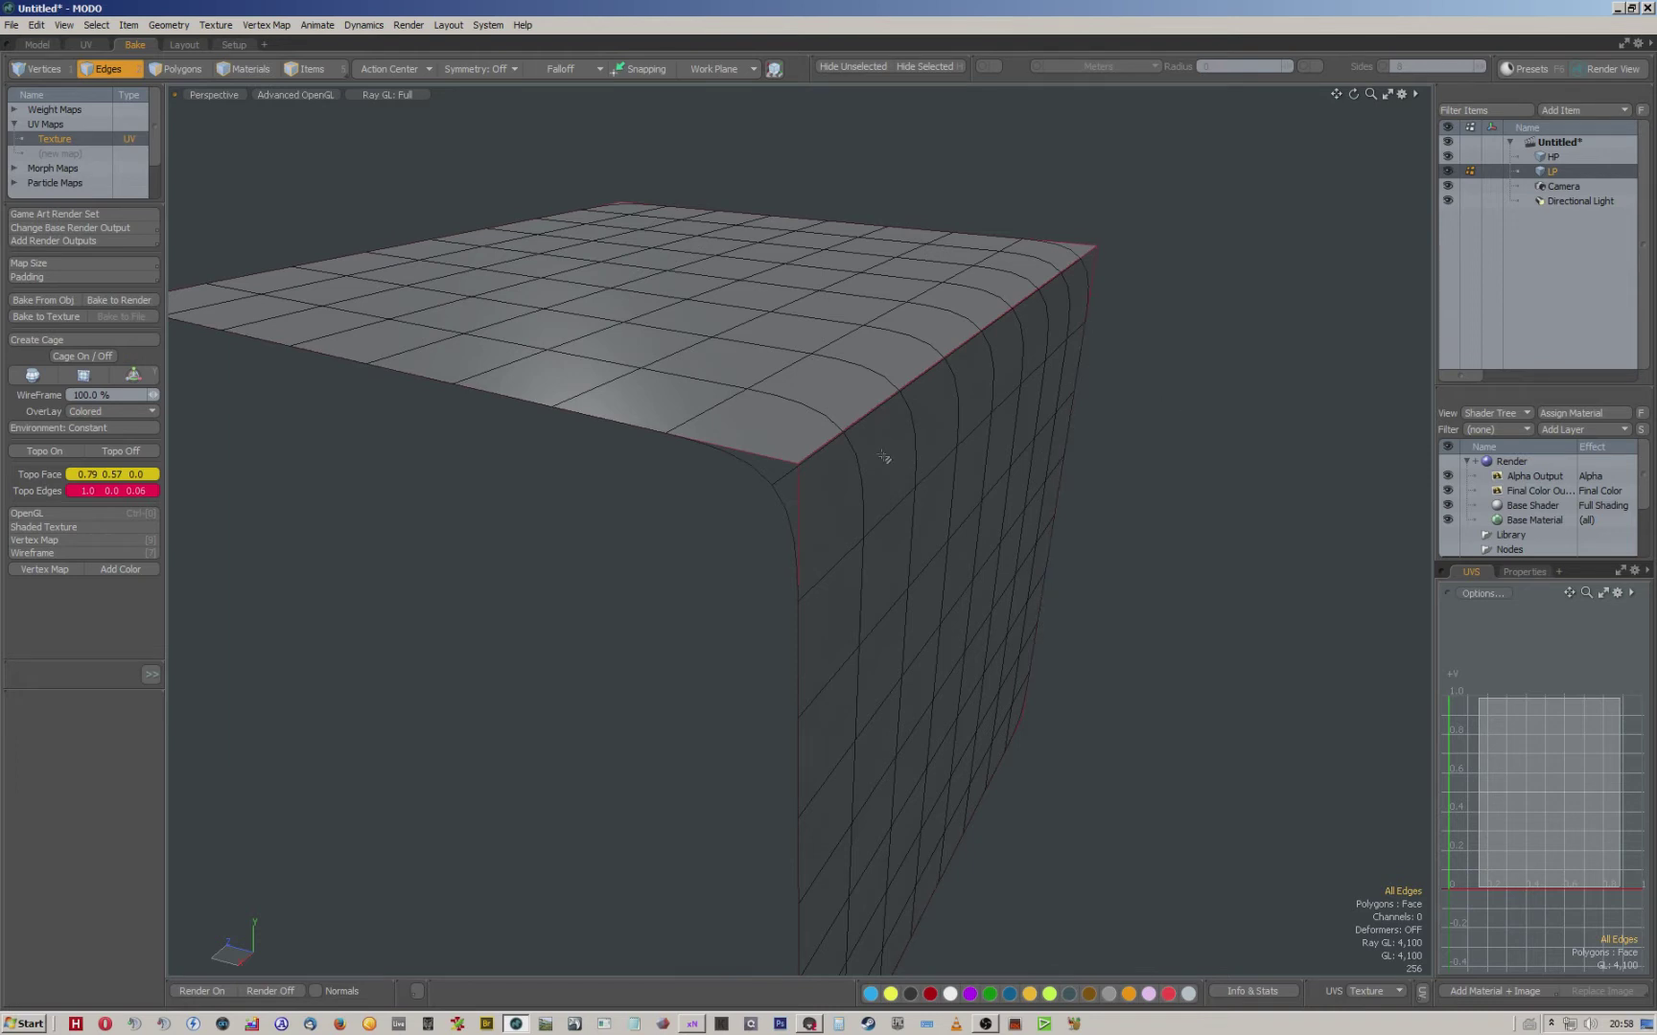
alt+drag(1099, 458, 950, 432)
scroll(1034, 430, down, 3)
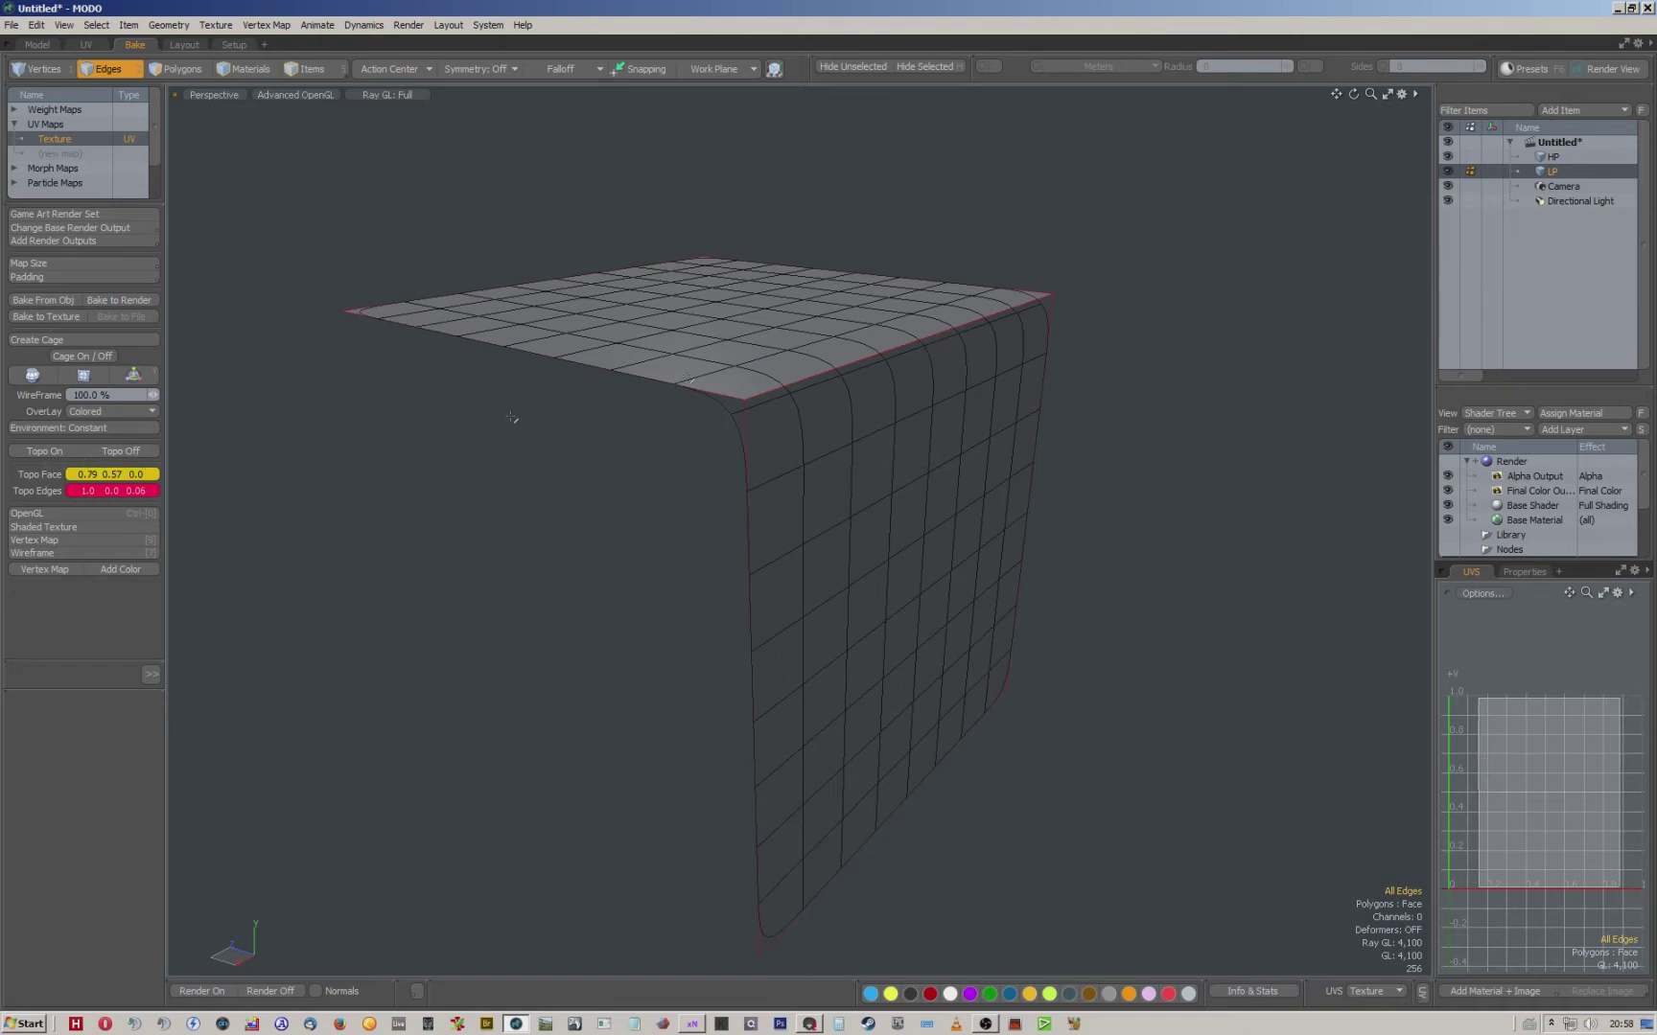
Display the topology overlay with Shaded Texture shading and set the topology face colour to 0.78 0.79 0.59.
click(114, 450)
click(54, 453)
click(40, 526)
click(139, 477)
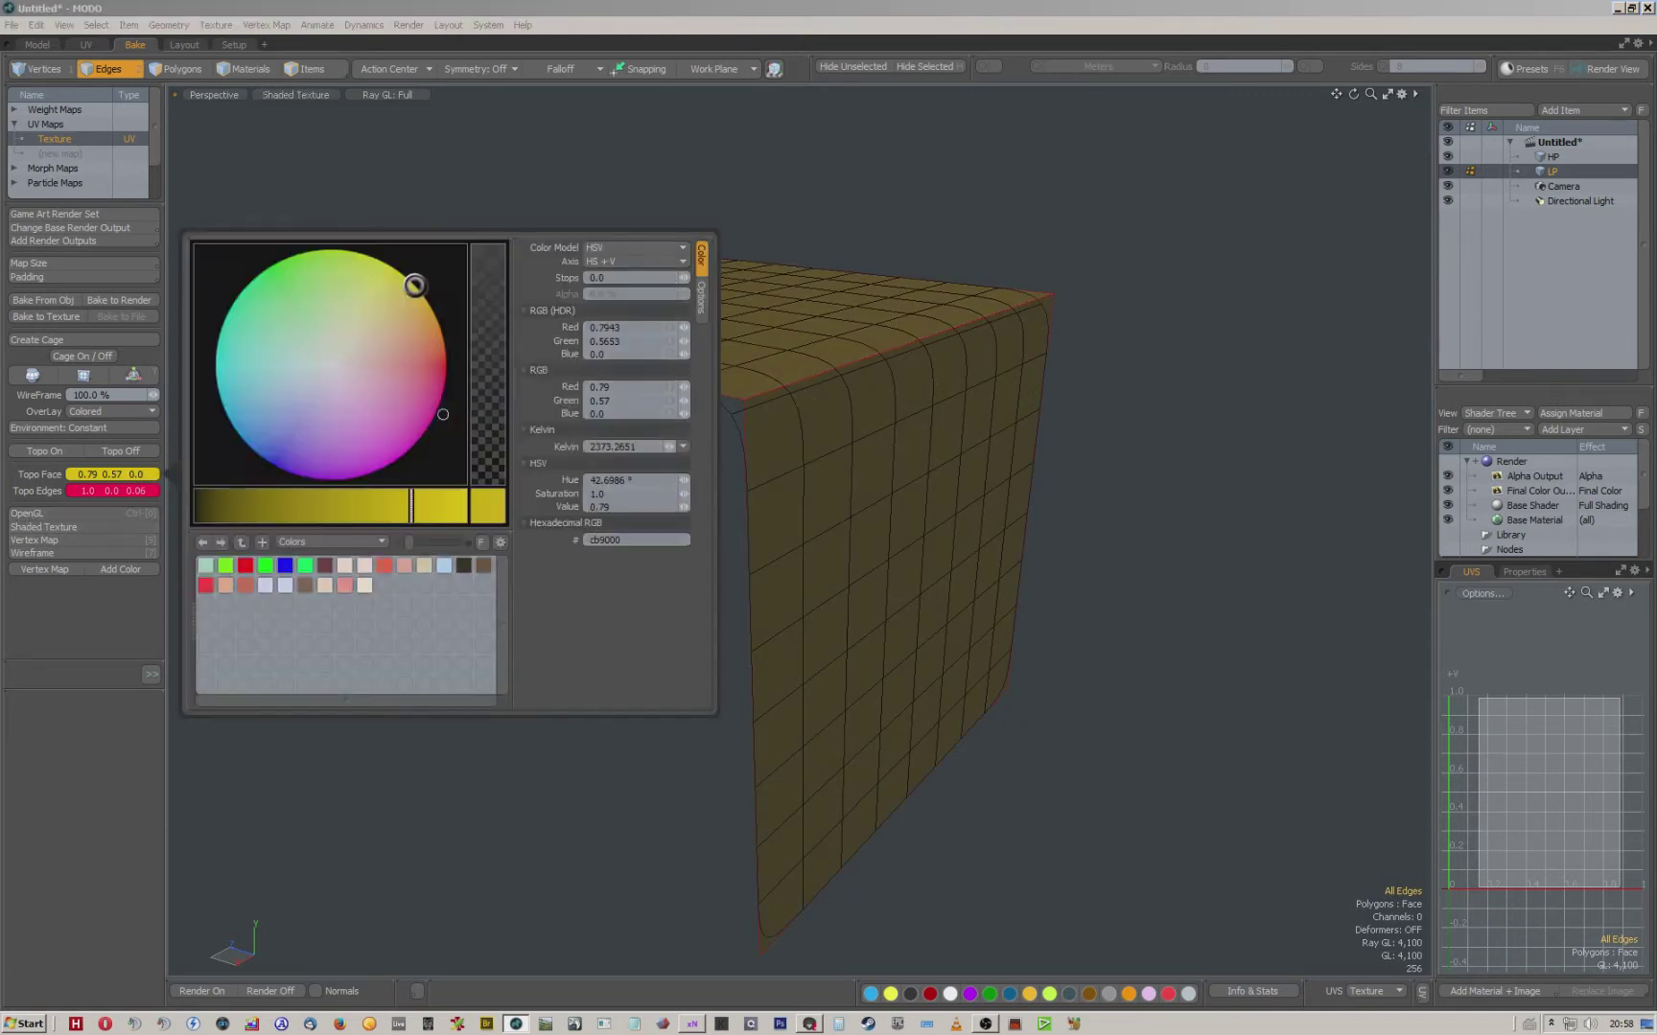
mouse_move(414, 286)
mouse_down()
mouse_move(296, 373)
mouse_move(399, 304)
mouse_move(251, 271)
mouse_move(322, 255)
mouse_move(422, 277)
mouse_move(440, 298)
mouse_move(345, 336)
mouse_up()
Examine the LP mesh's sharp corner against the HP mesh's rounded corner in profile and perspective.
mouse_move(950, 283)
alt+mouse_down()
mouse_move(1047, 299)
mouse_move(974, 298)
alt+mouse_up()
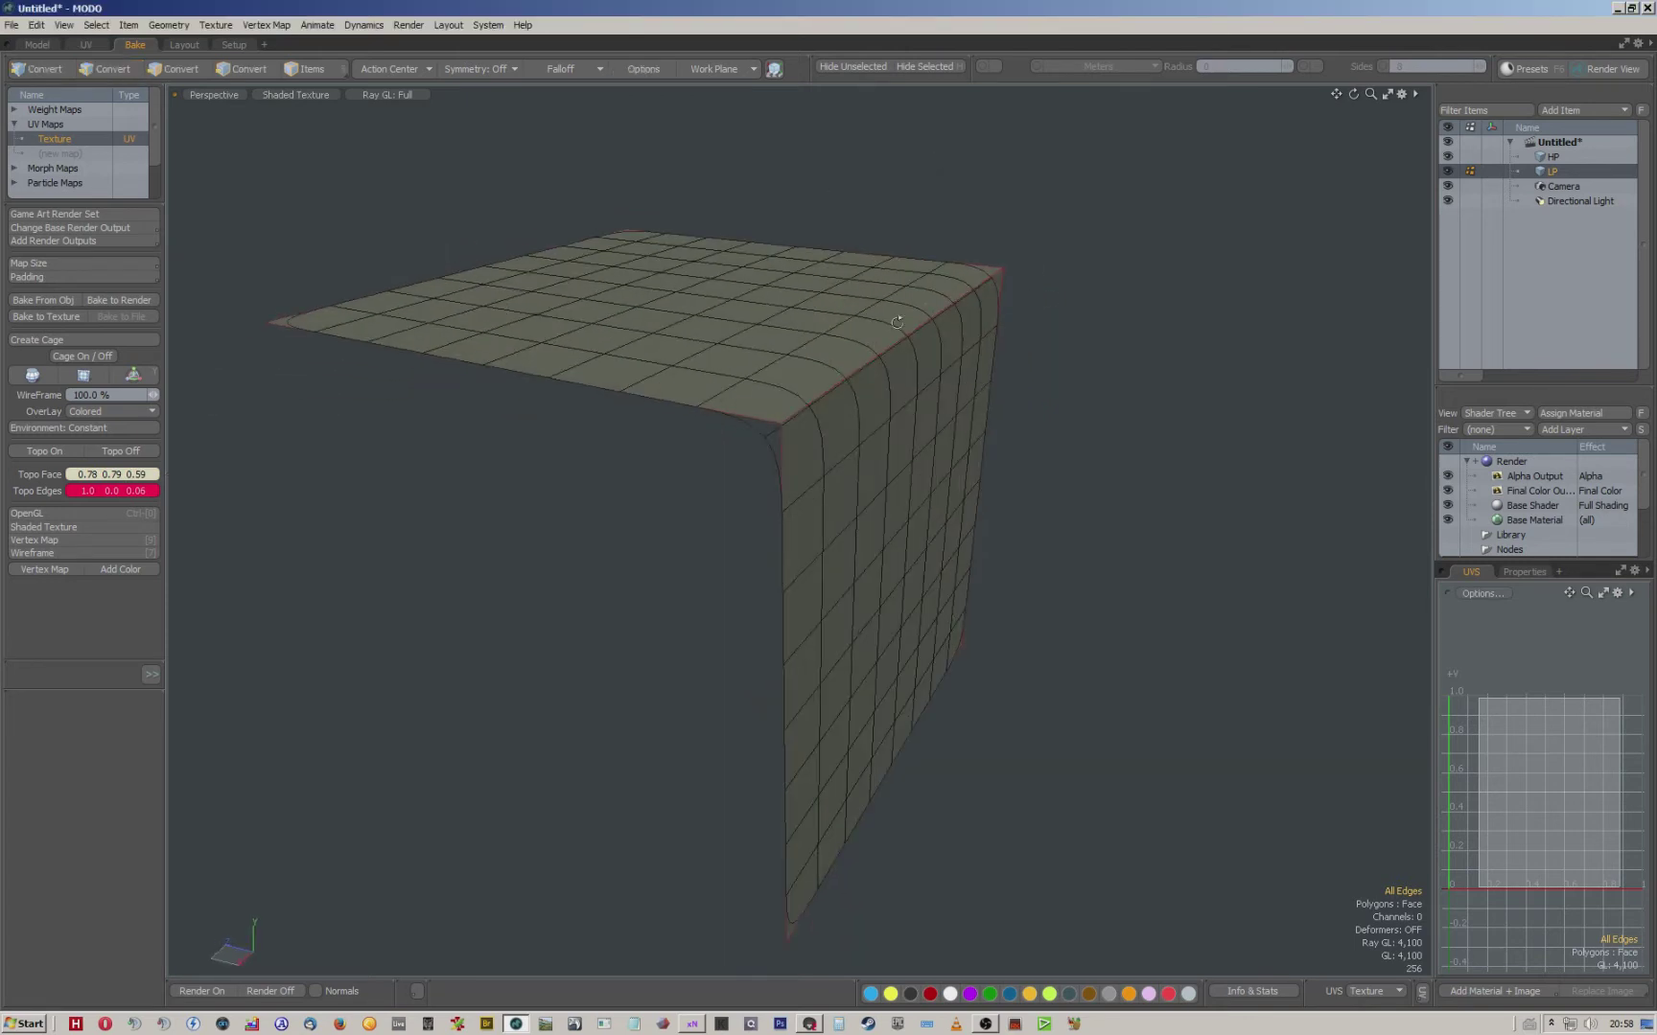
scroll(844, 372, up, 2)
alt+drag(829, 400, 907, 347)
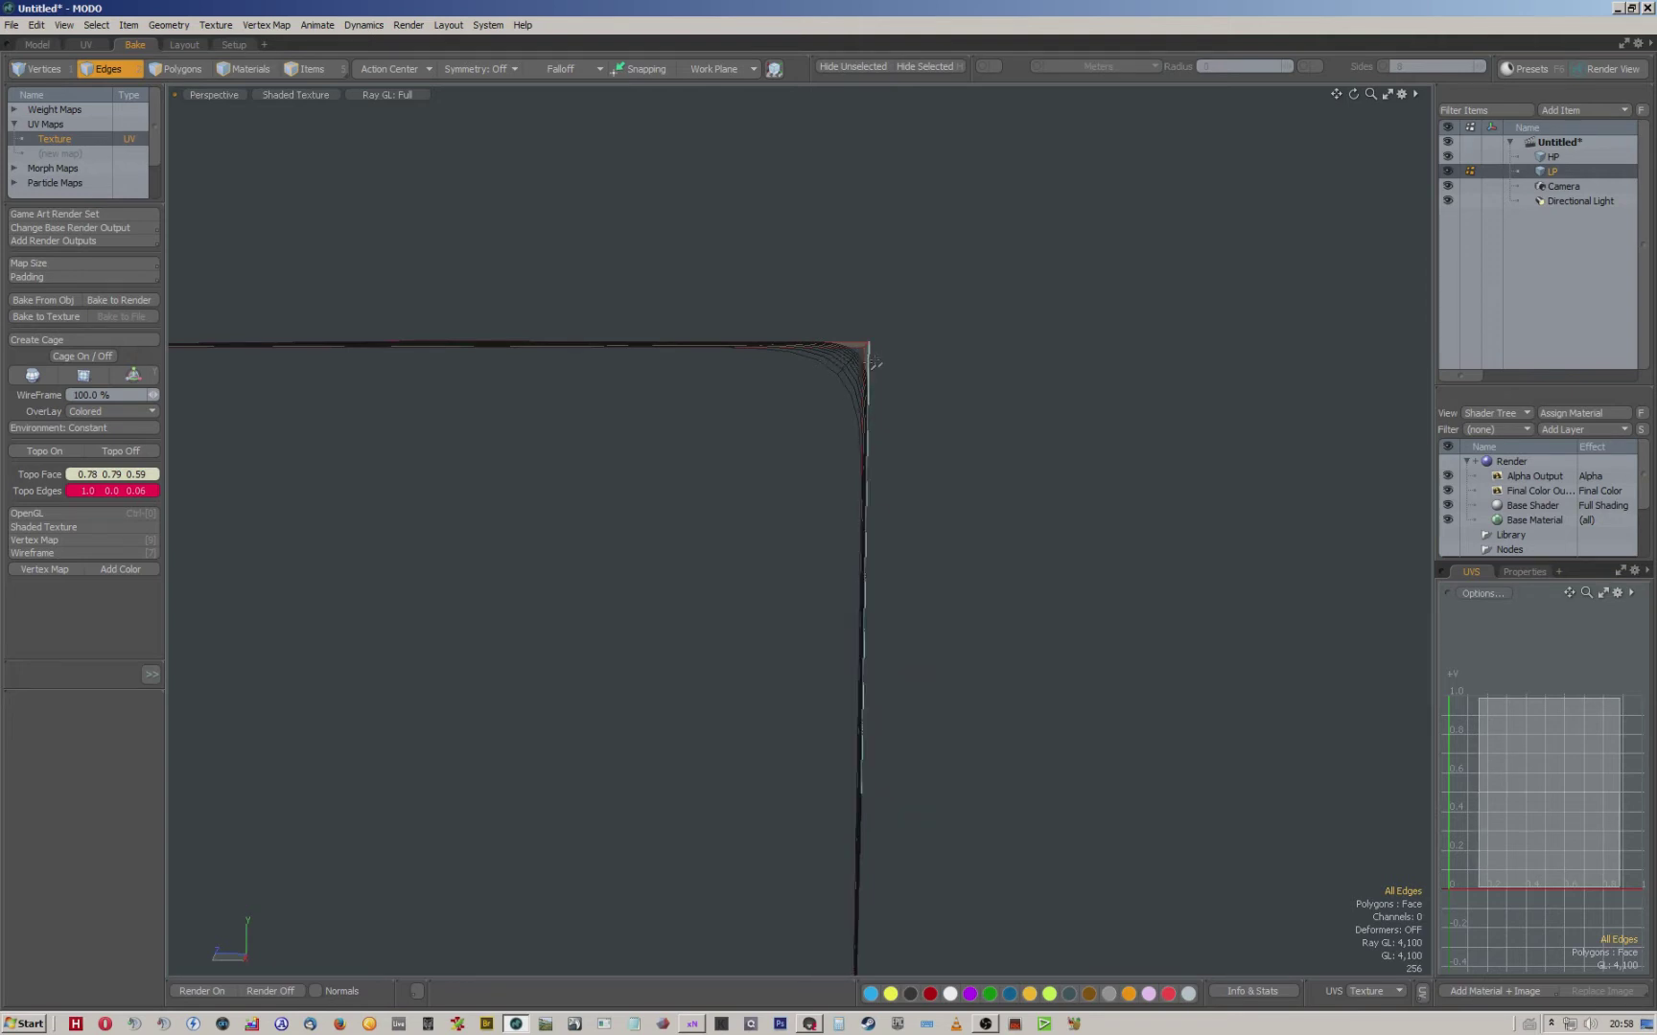
alt+drag(931, 351, 799, 402)
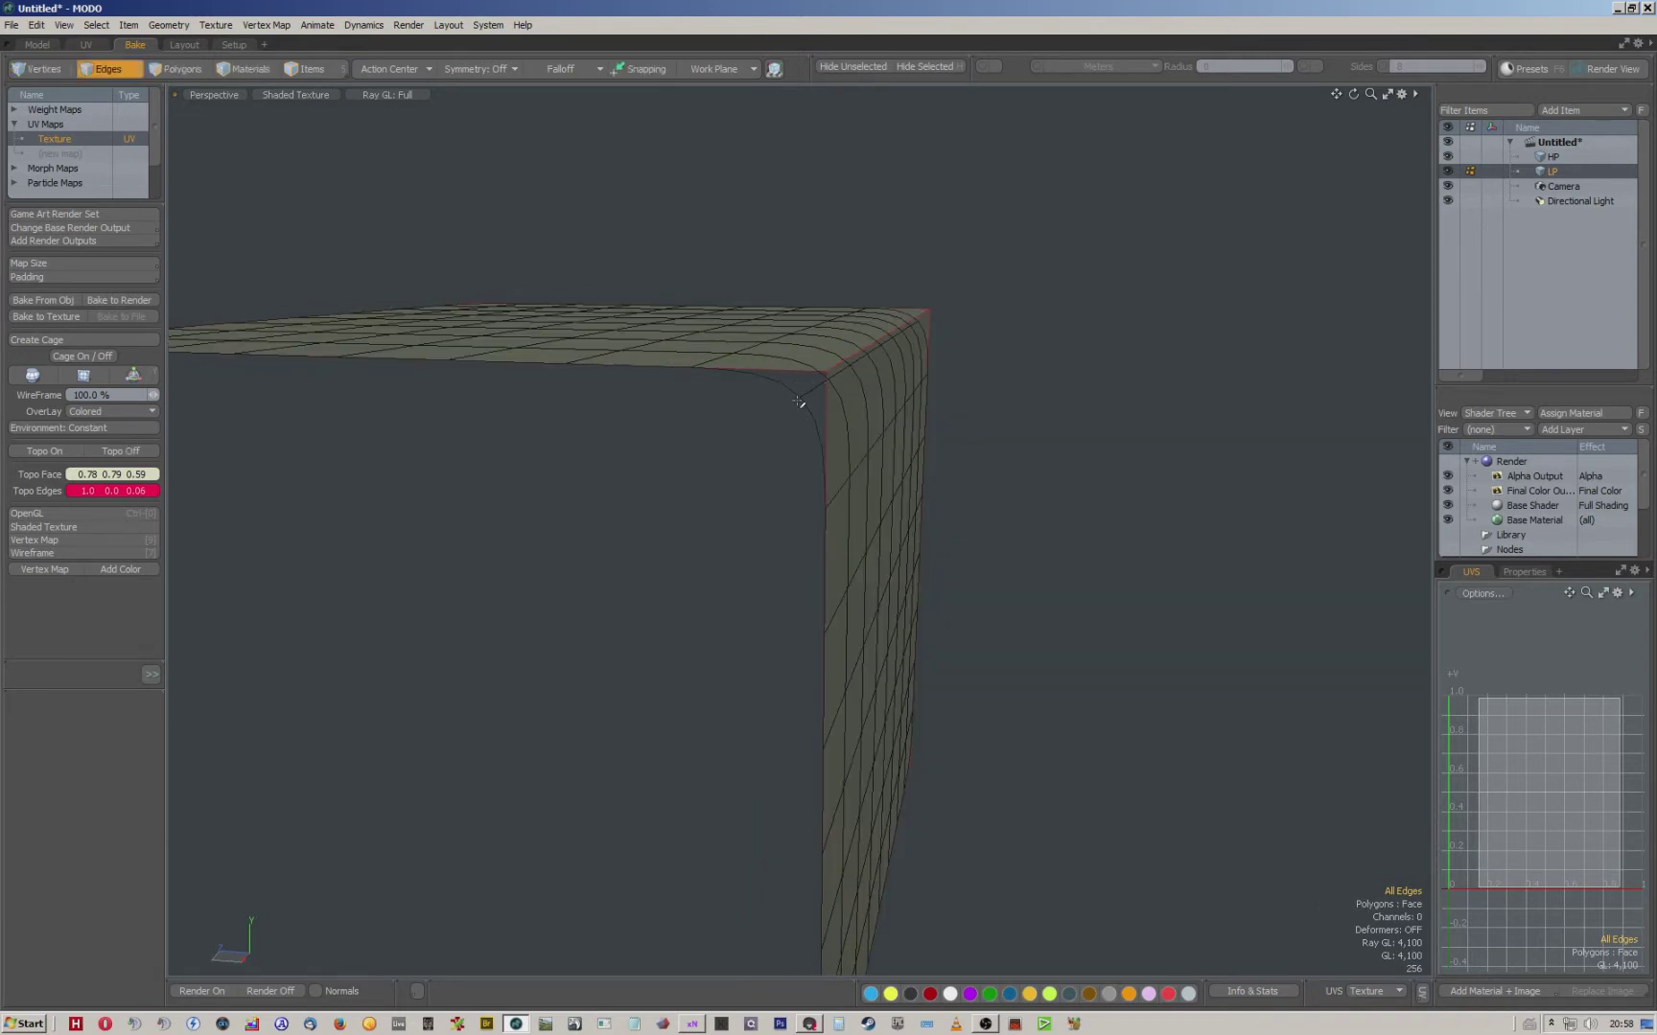
scroll(1026, 321, down, 4)
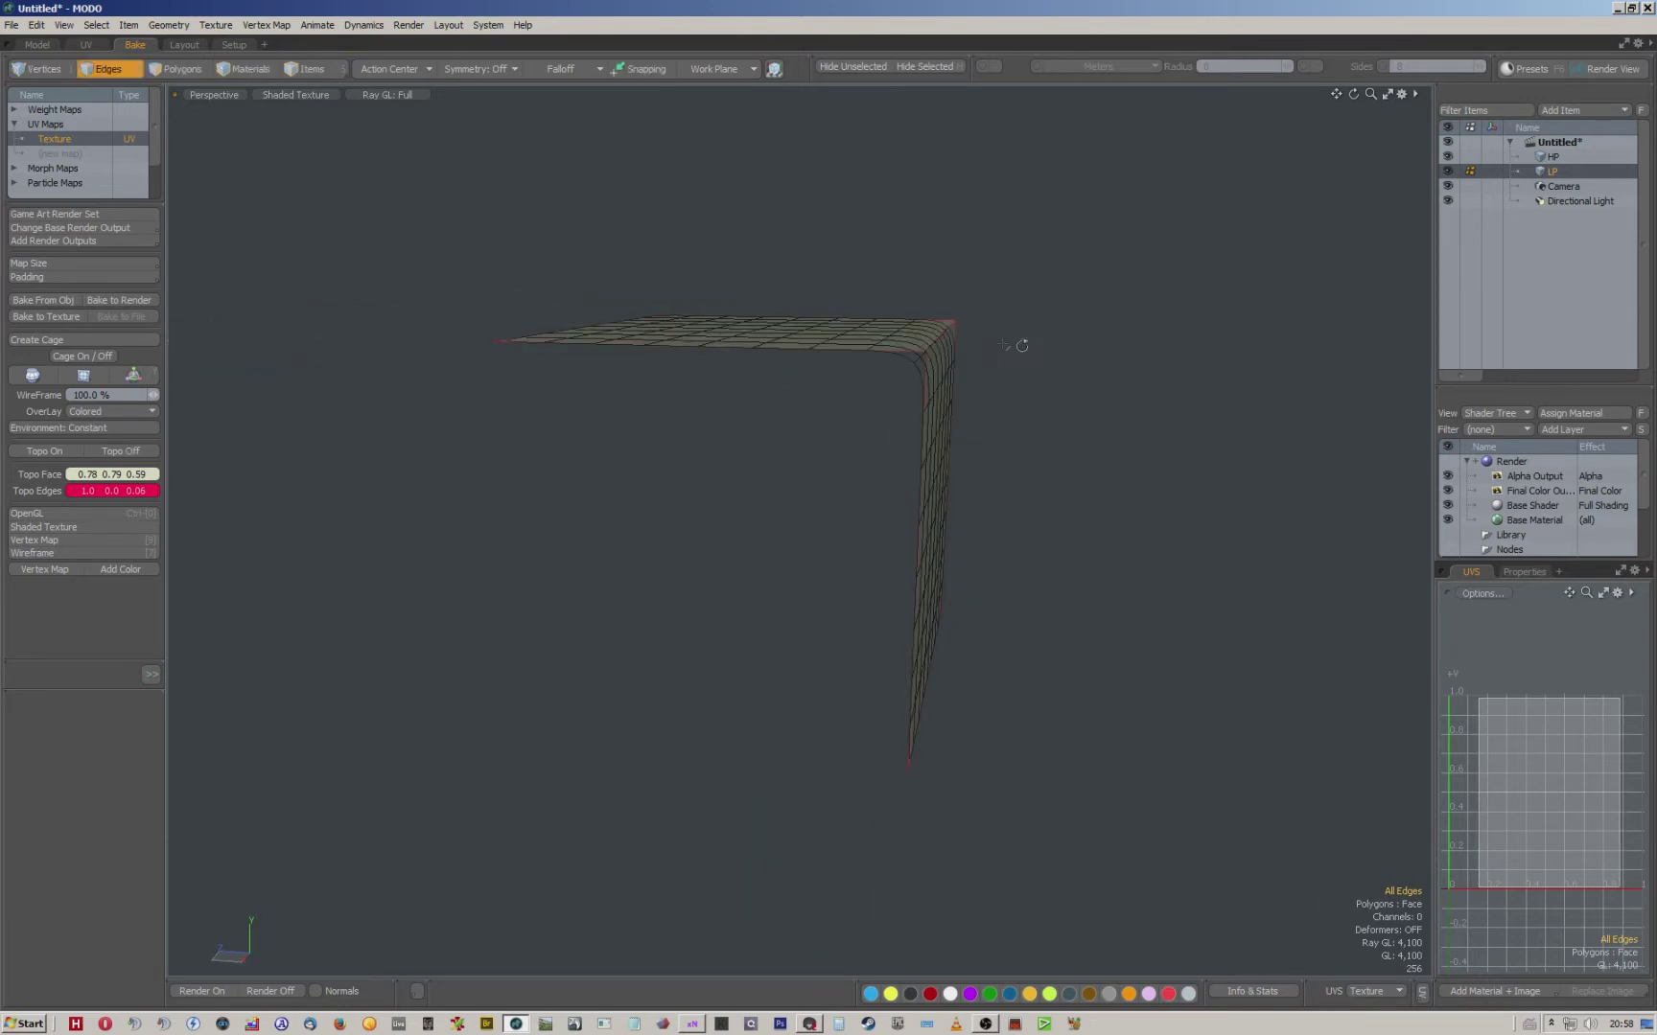
alt+drag(1002, 348, 890, 401)
key(a)
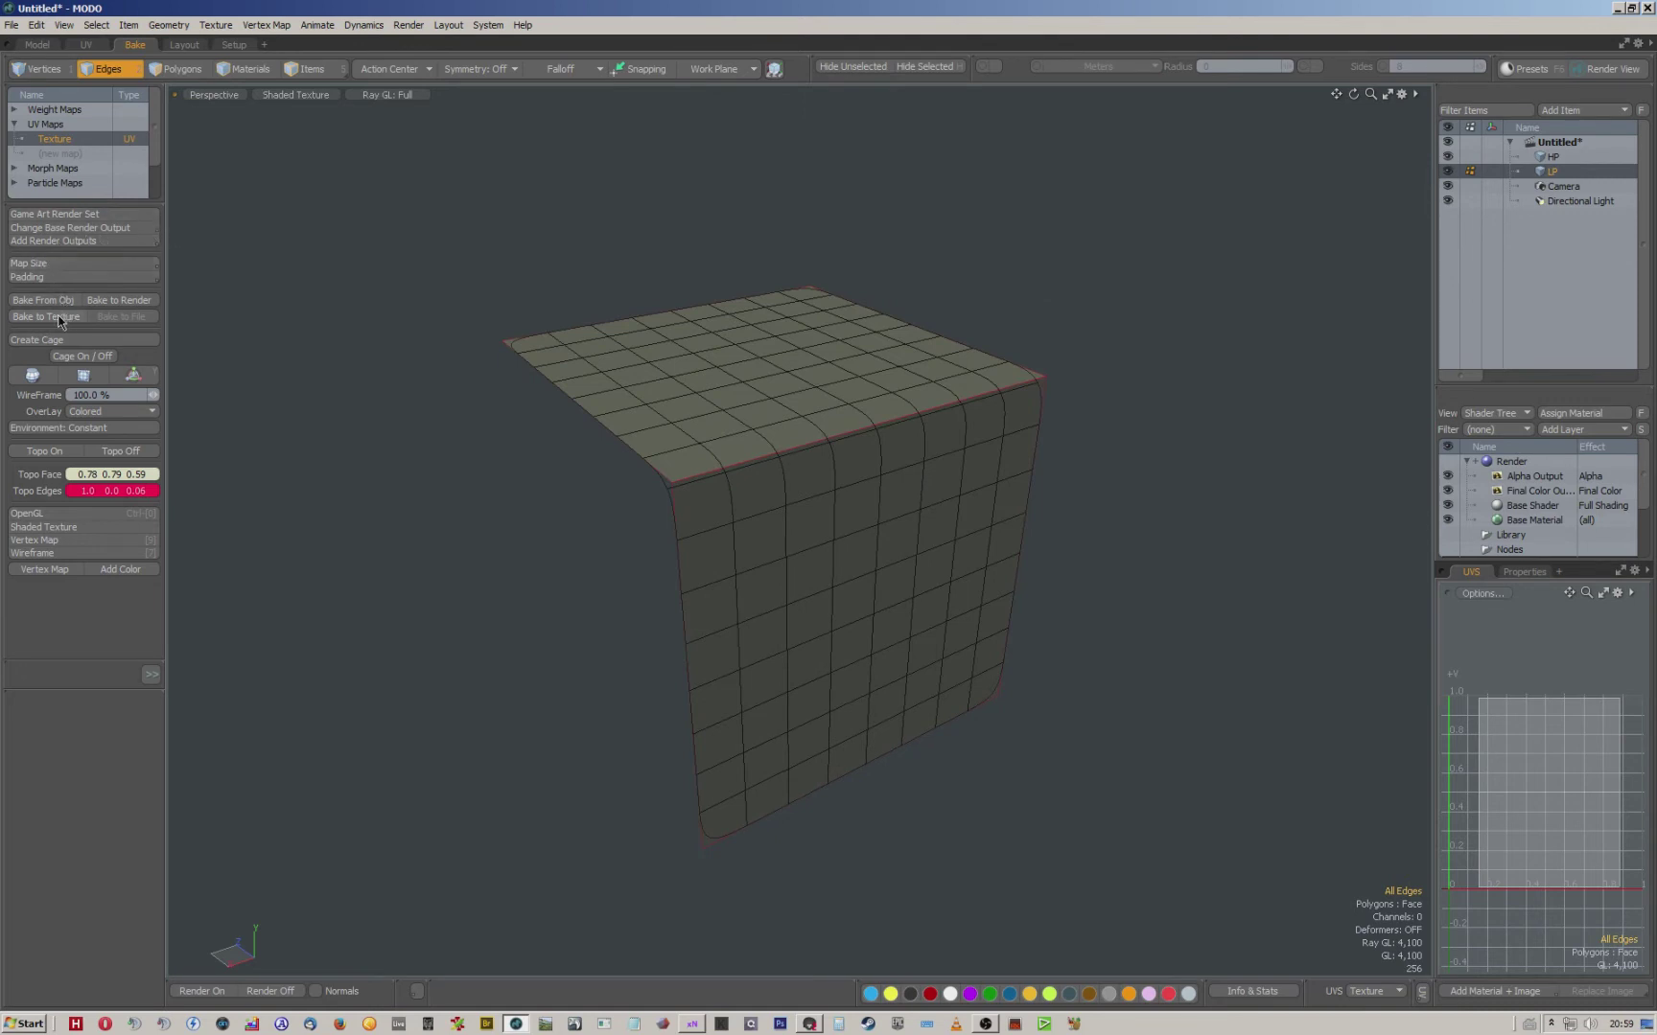
Create a baking cage for the LP mesh as a relative morph map named Cage.
click(75, 341)
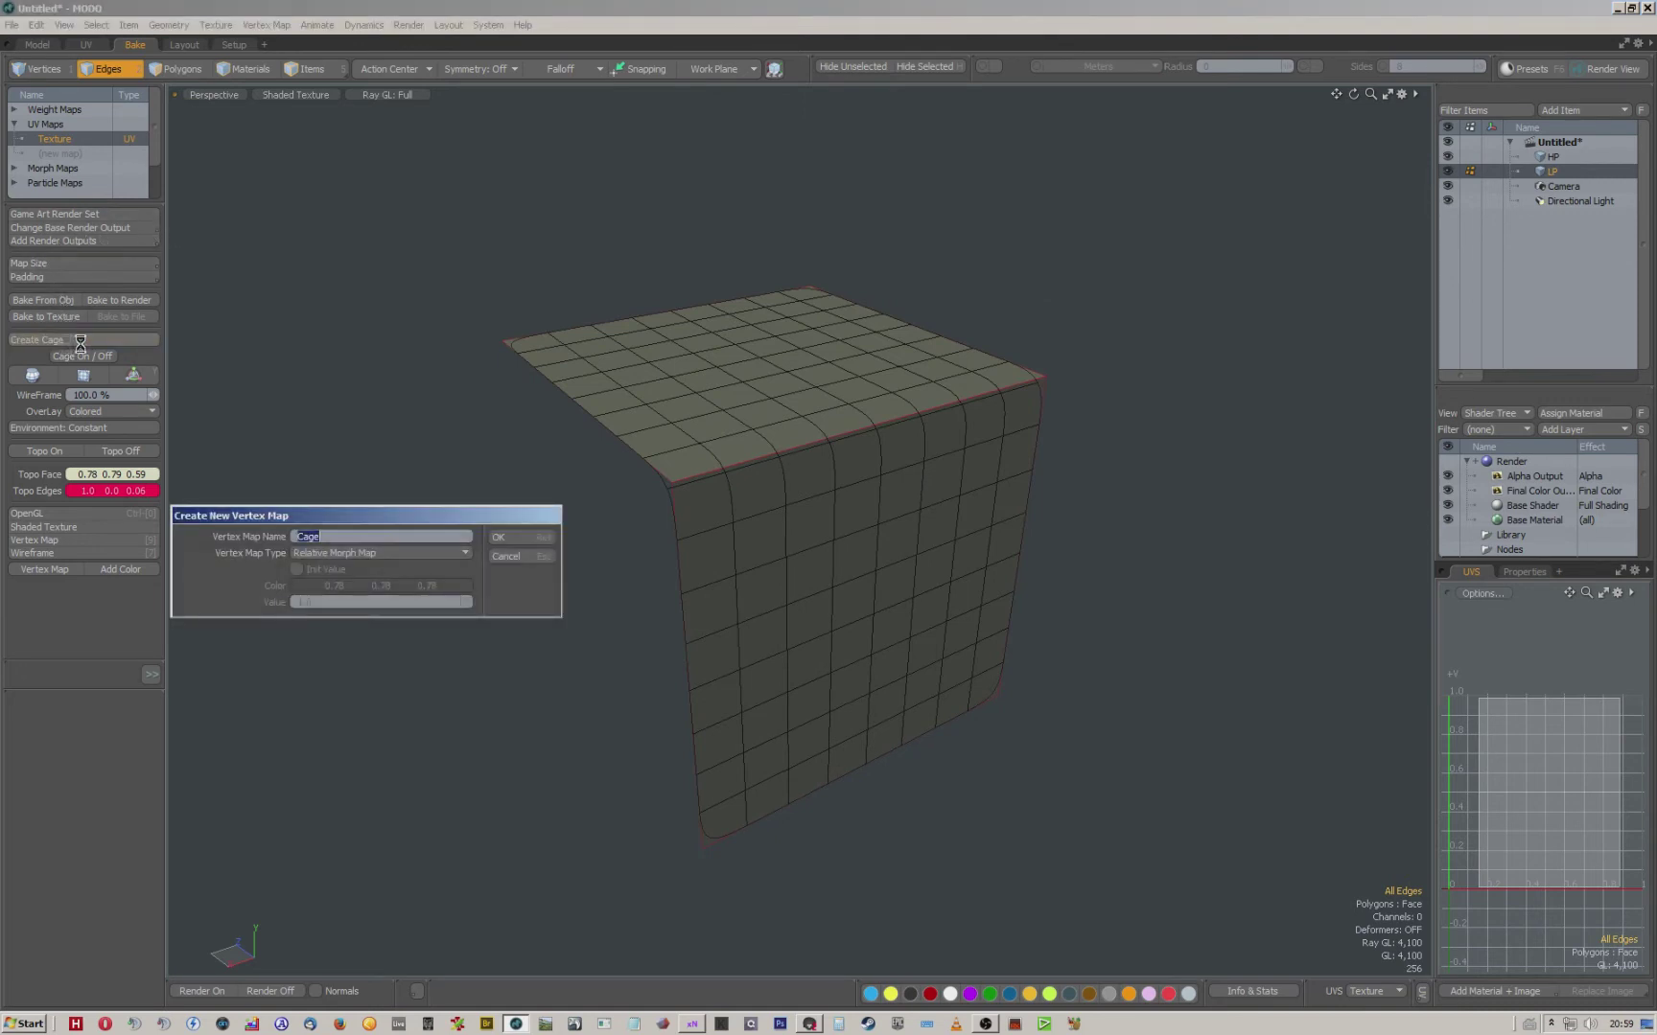
click(502, 539)
alt+drag(753, 386, 880, 385)
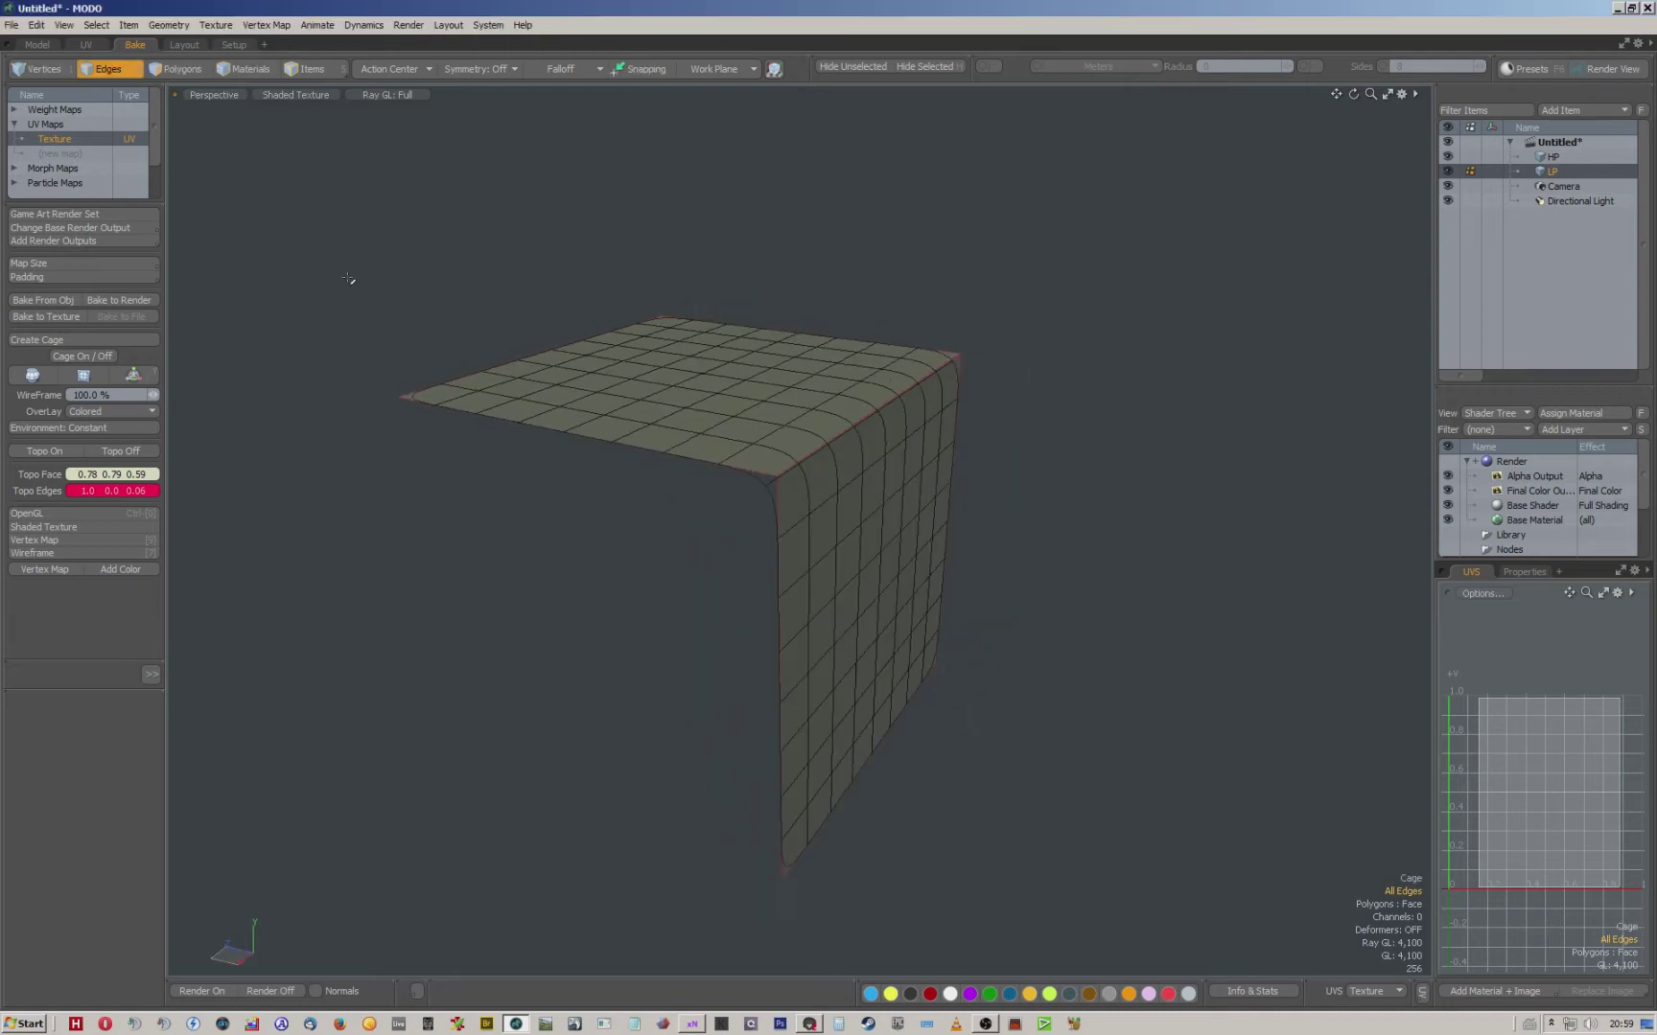
Push the LP cage outward by a distance of 16 so it encloses the HP corner.
click(31, 375)
drag(806, 176, 816, 174)
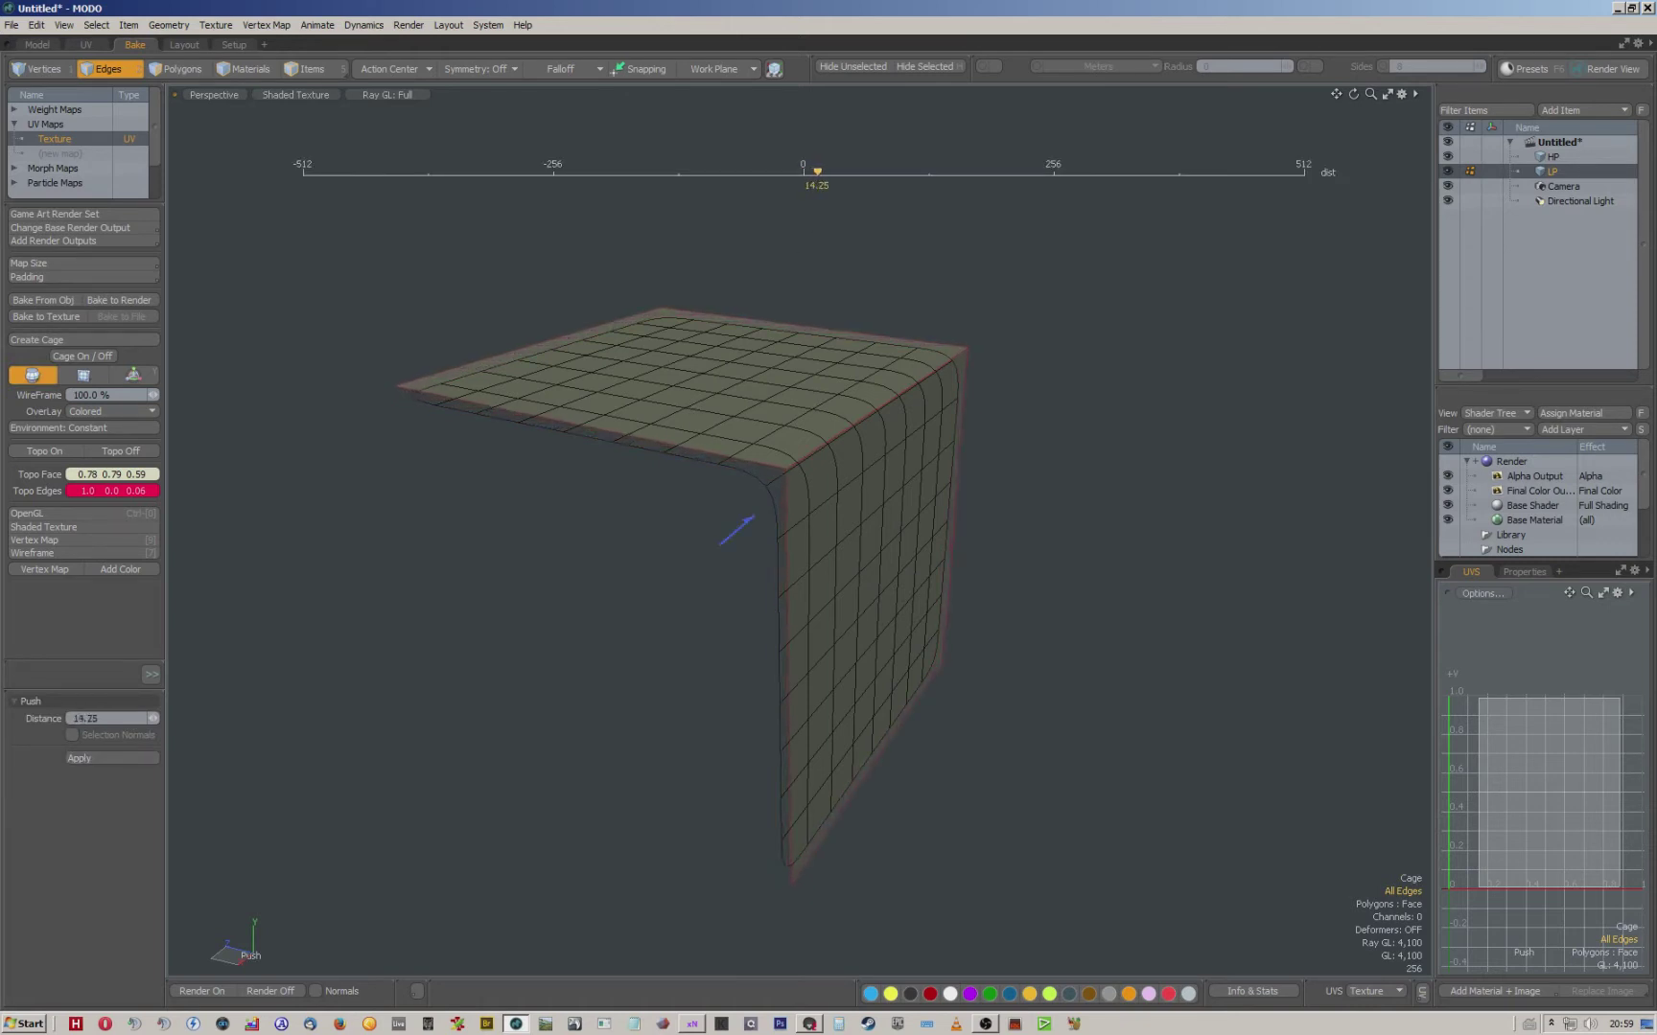
alt+drag(863, 359, 945, 361)
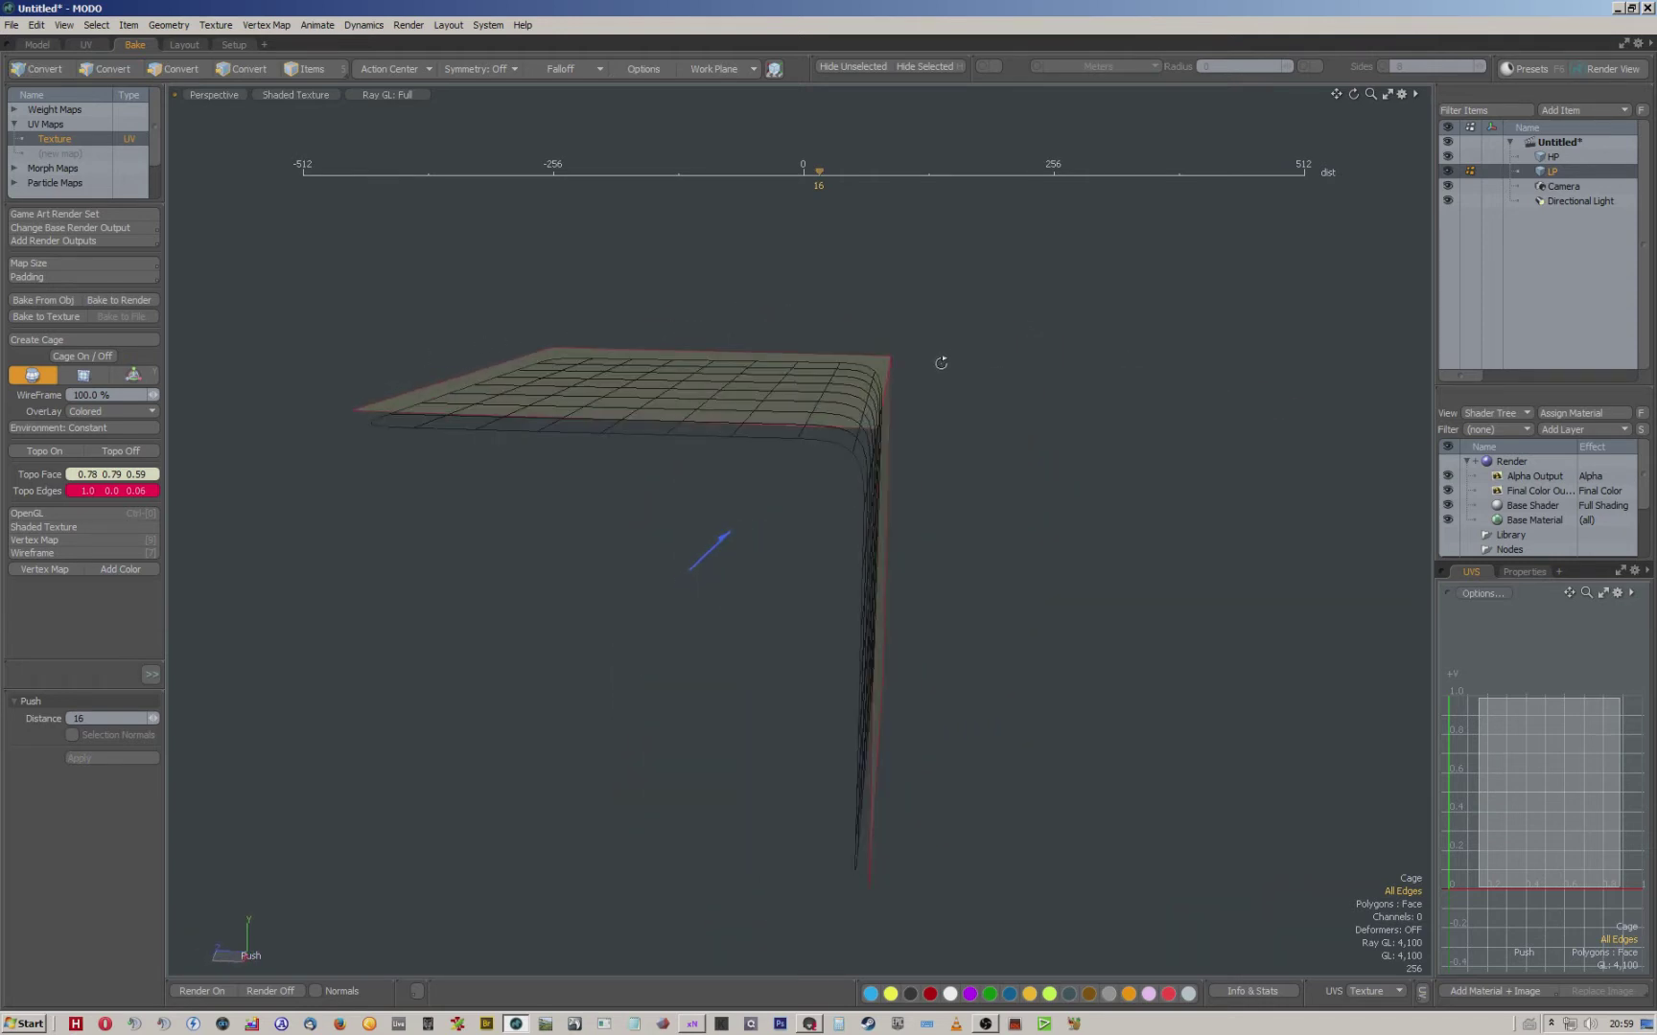
scroll(851, 443, up, 3)
alt+drag(851, 445, 892, 381)
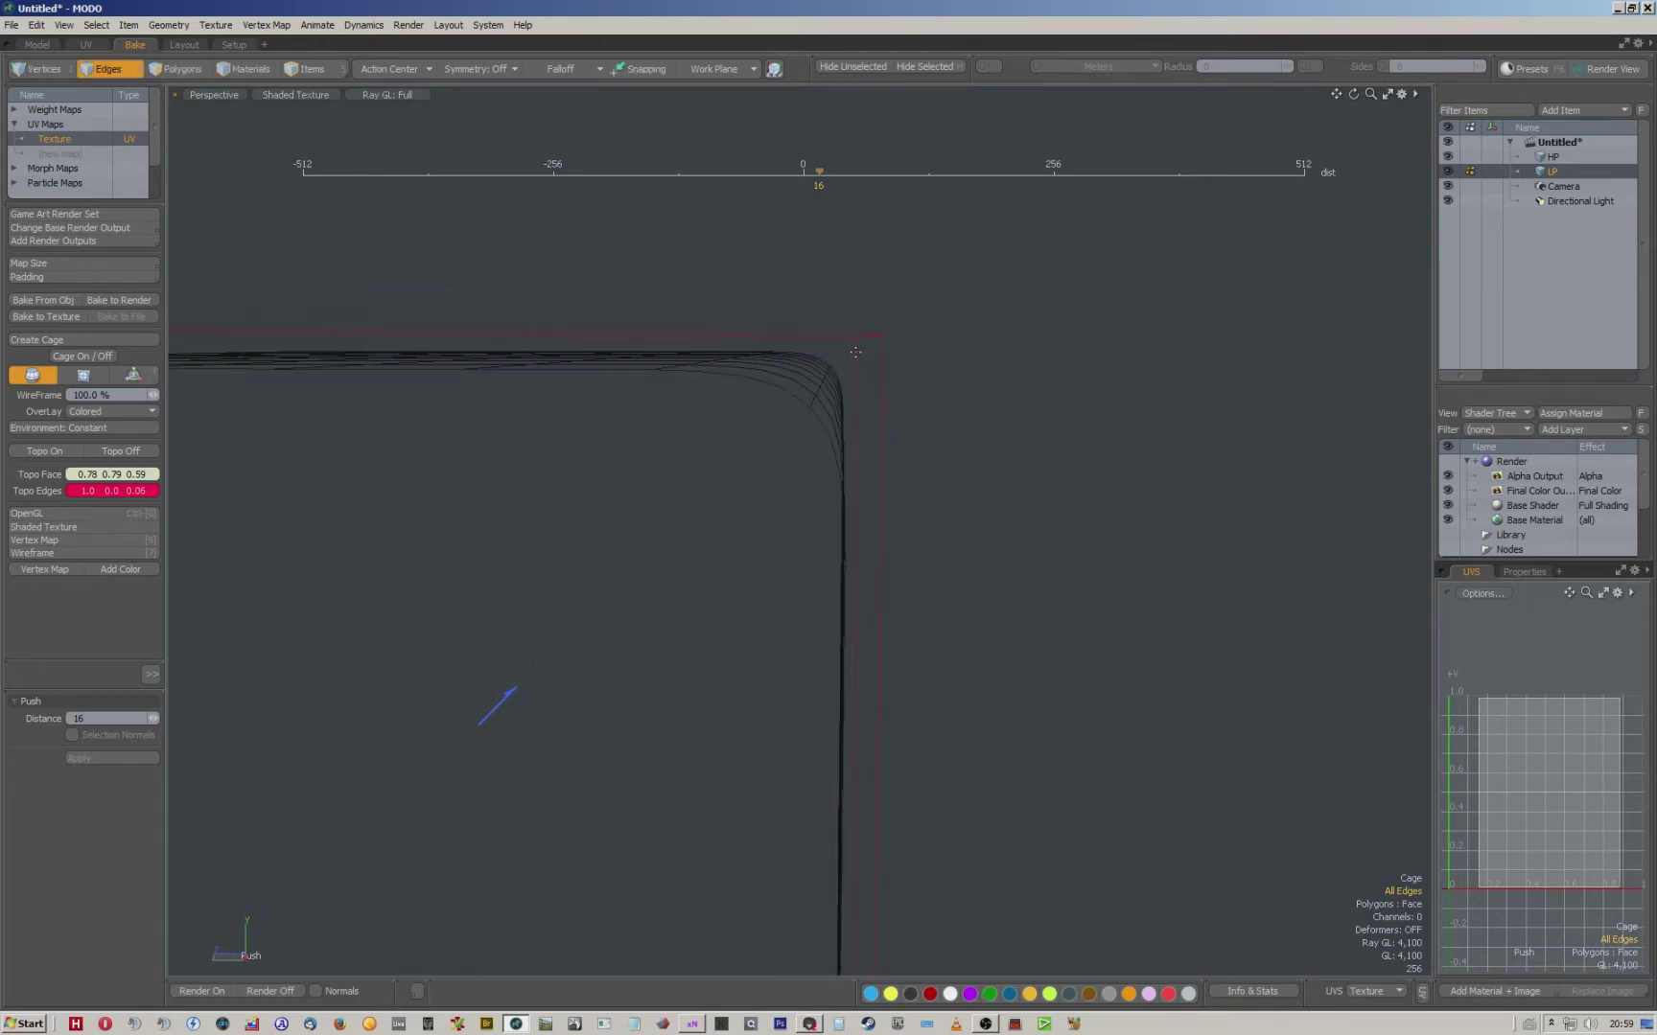
key(space)
Toggle the cage off and on and inspect its offset from the HP mesh's rounded corner from both sides.
mouse_move(952, 357)
alt+mouse_down()
mouse_move(907, 366)
mouse_move(936, 357)
alt+mouse_up()
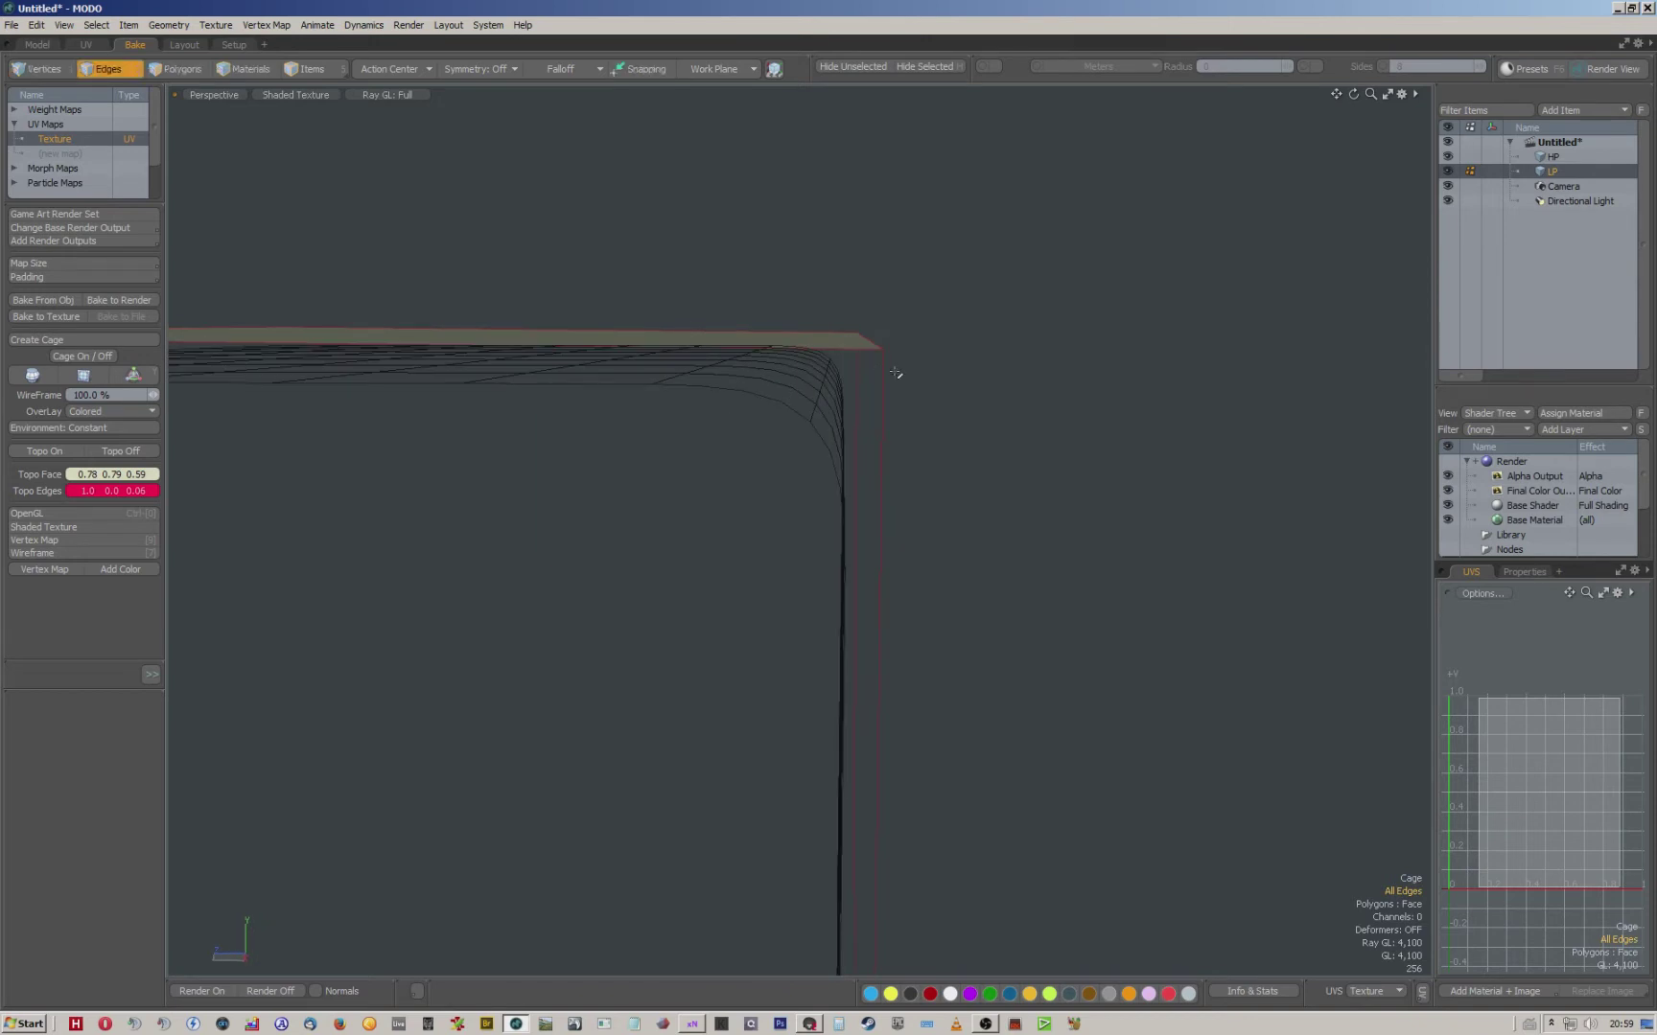
click(85, 356)
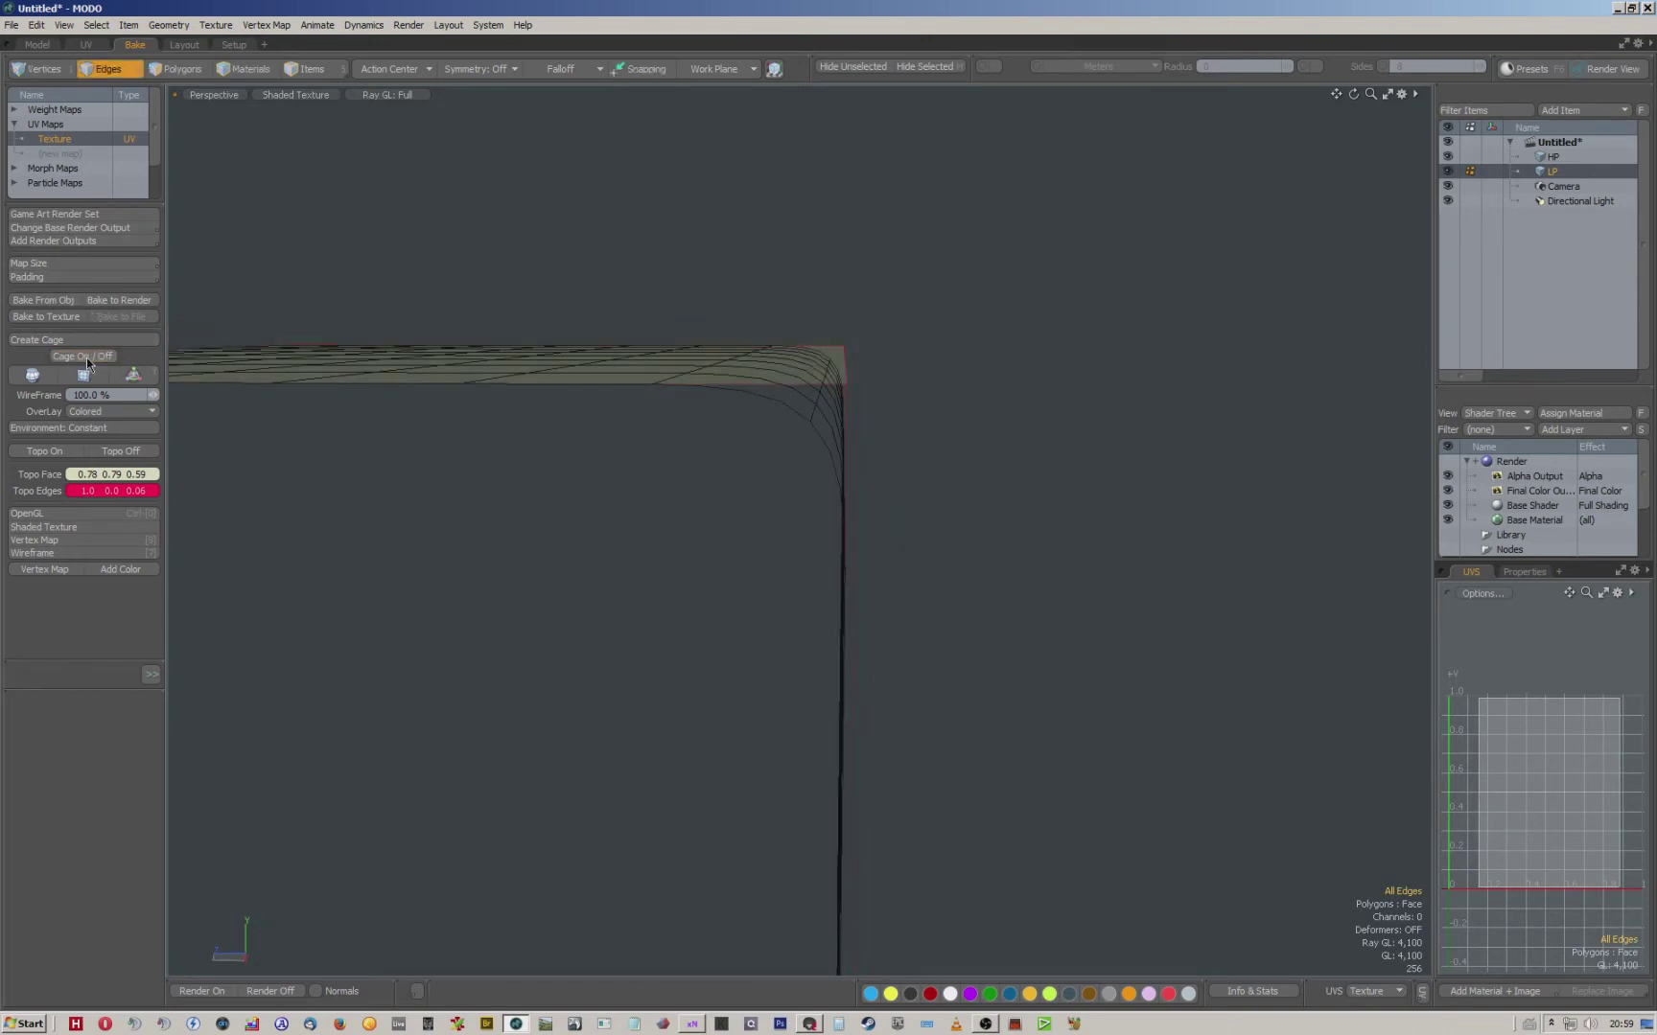
click(86, 358)
click(87, 358)
click(86, 357)
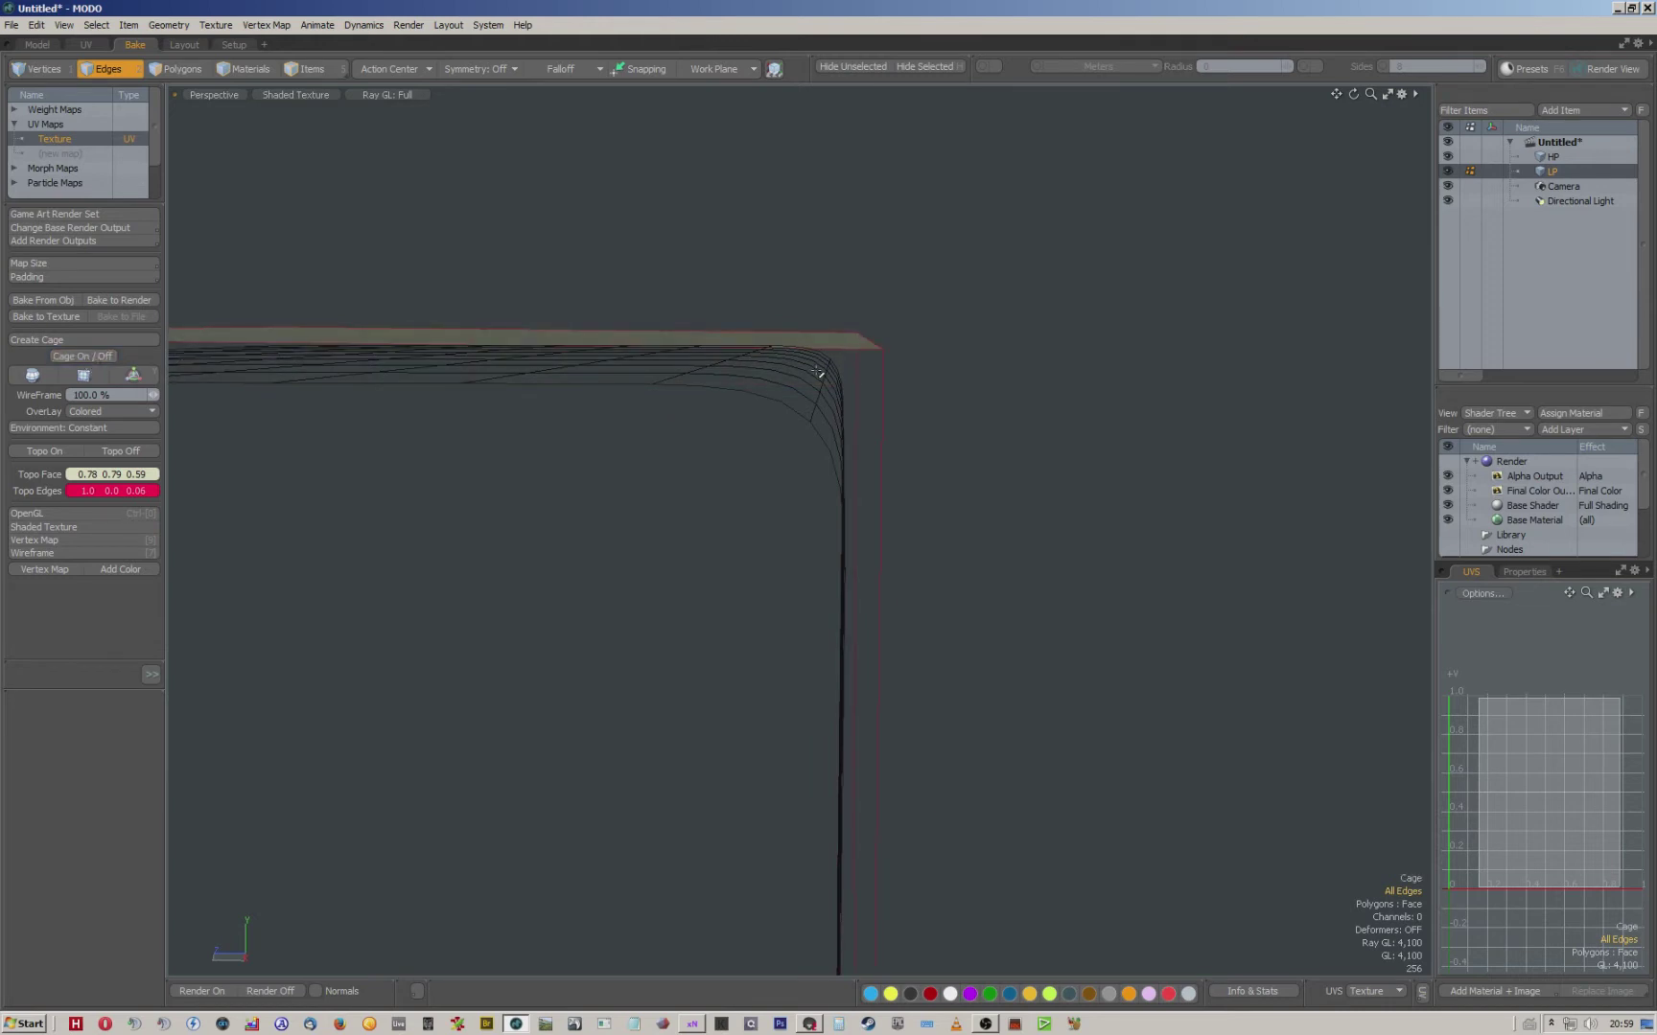
alt+drag(843, 384, 798, 381)
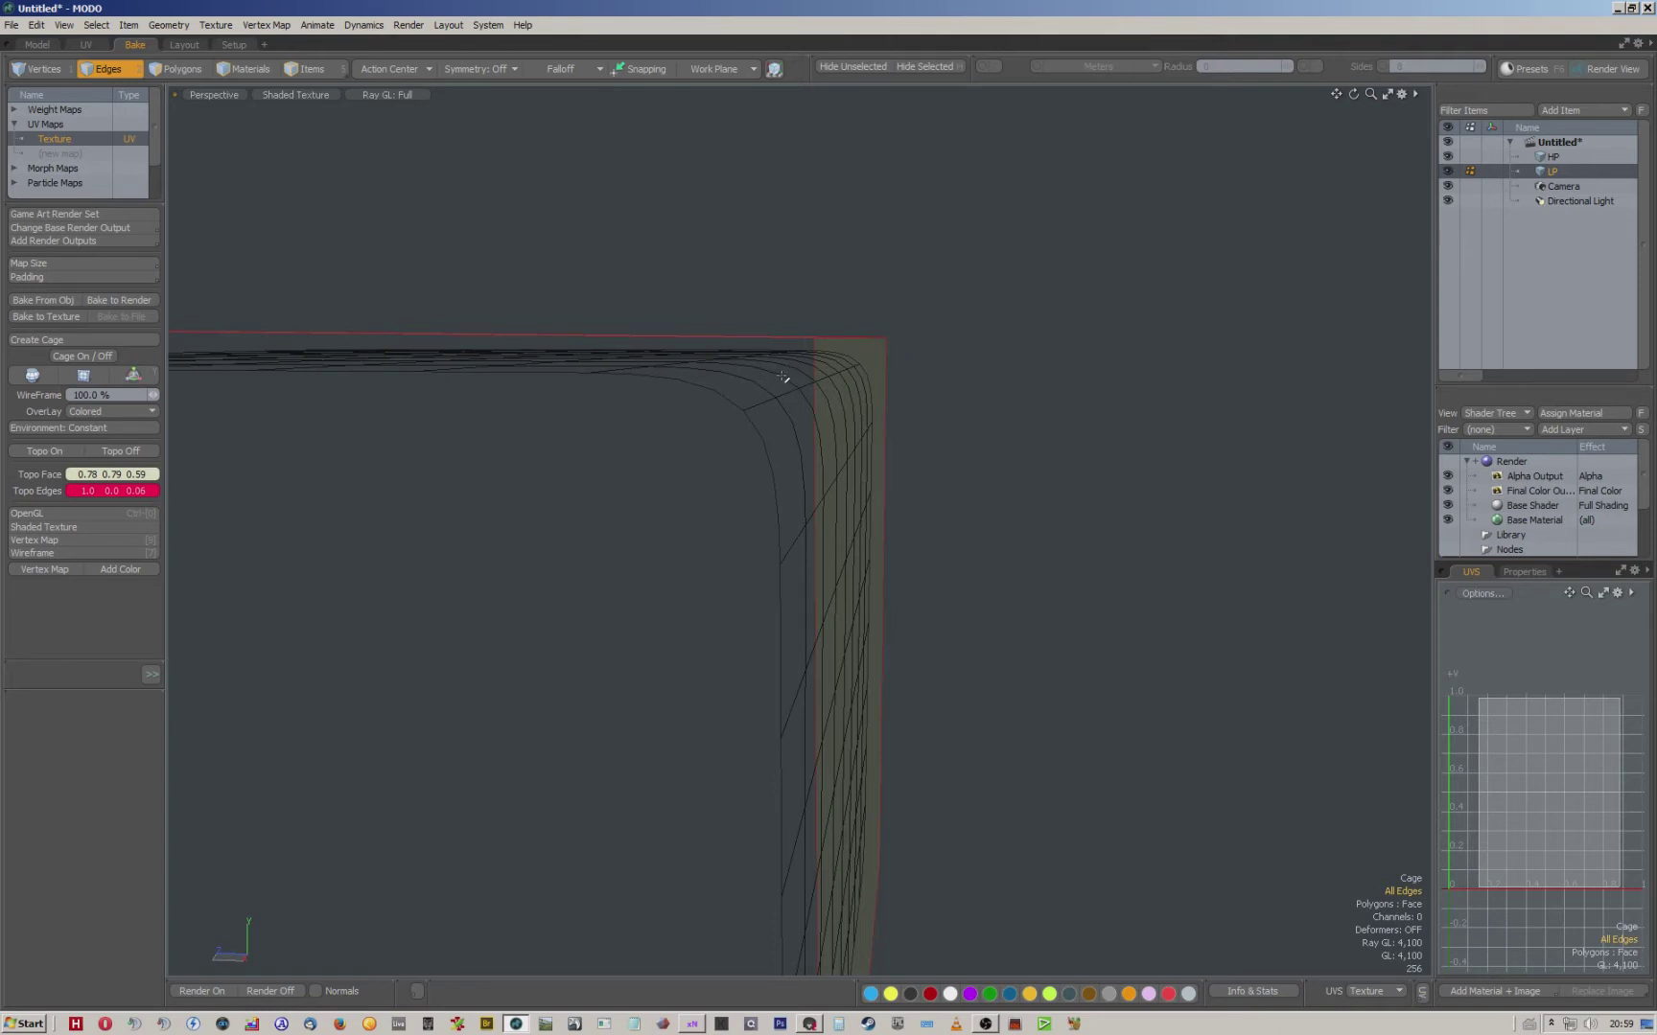
alt+drag(1053, 407, 614, 408)
alt+drag(815, 416, 650, 378)
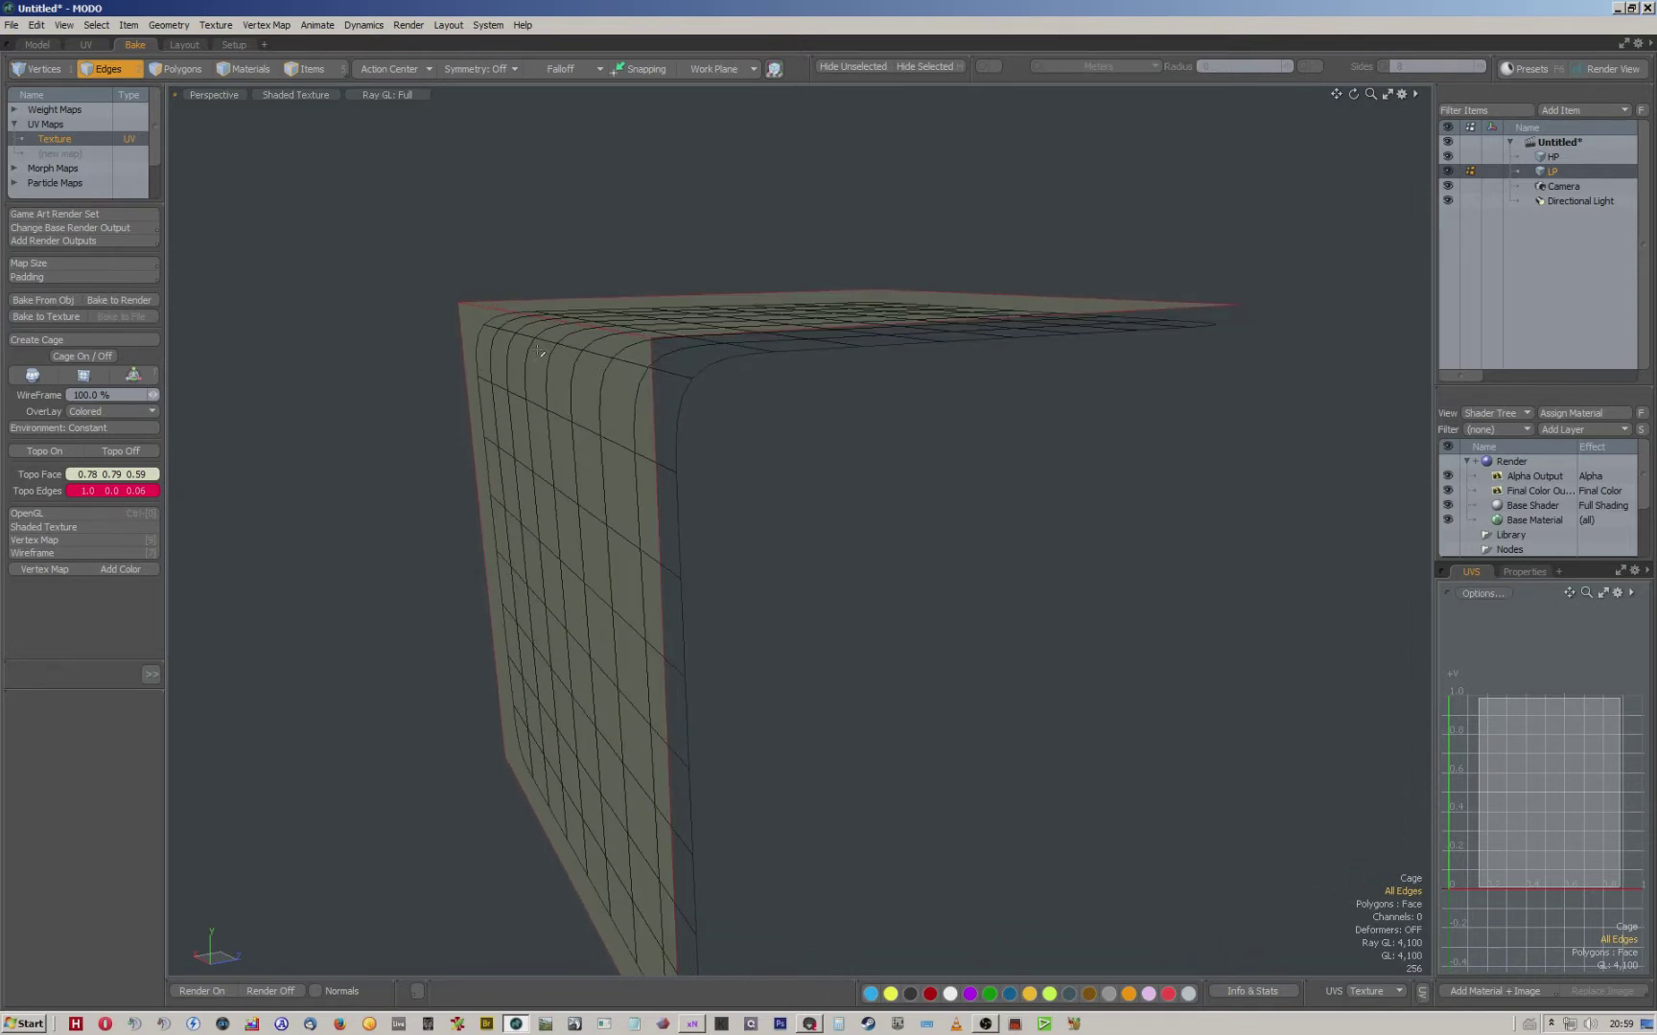
alt+drag(584, 281, 999, 257)
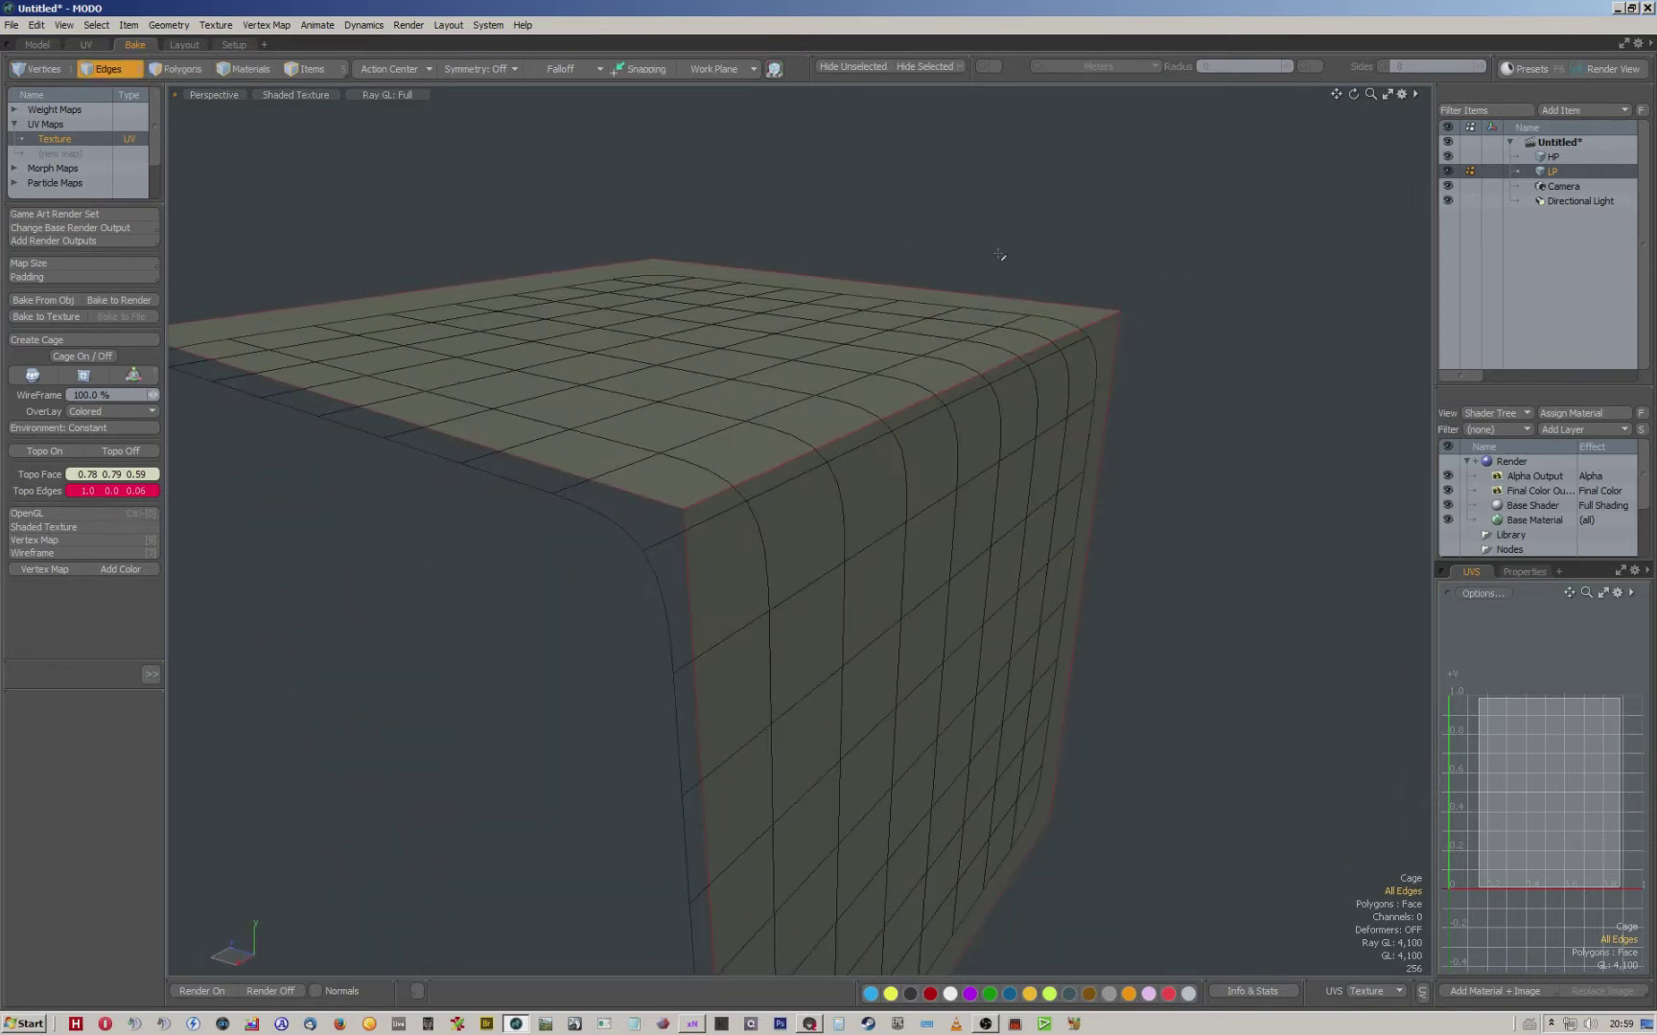
Switch the viewport to OpenGL shading and hide the LP mesh, leaving the HP mesh shaded inside the cage.
click(69, 513)
alt+drag(849, 428, 492, 432)
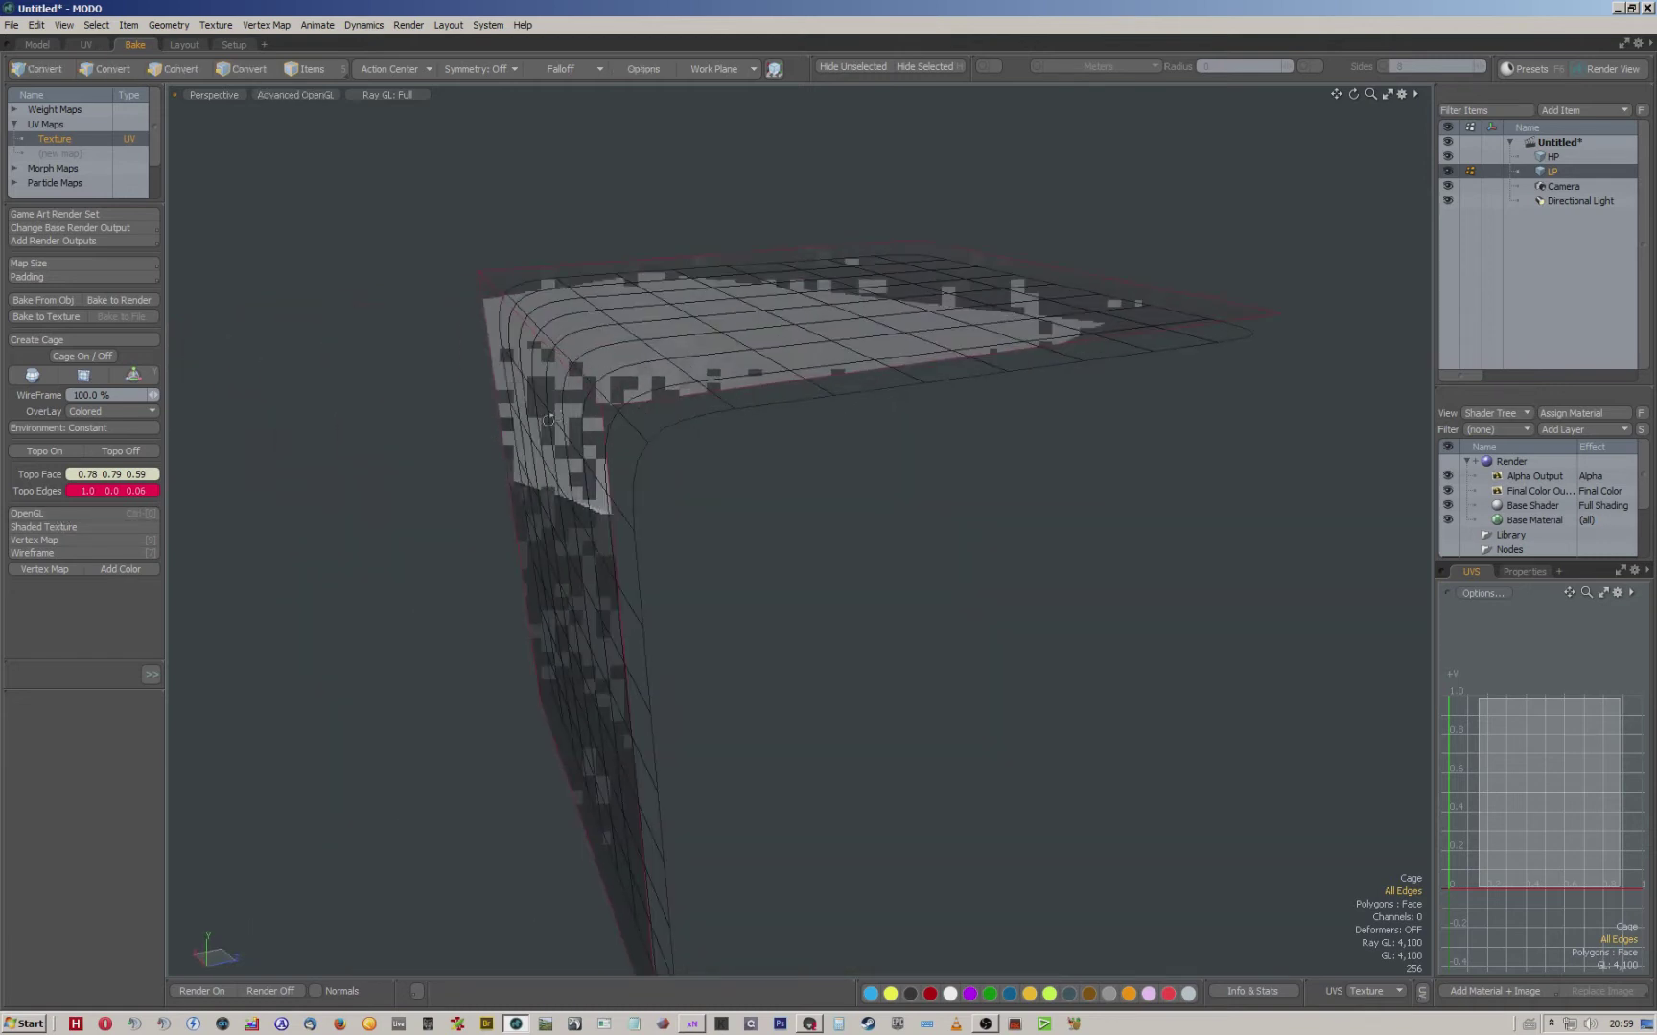
click(1450, 172)
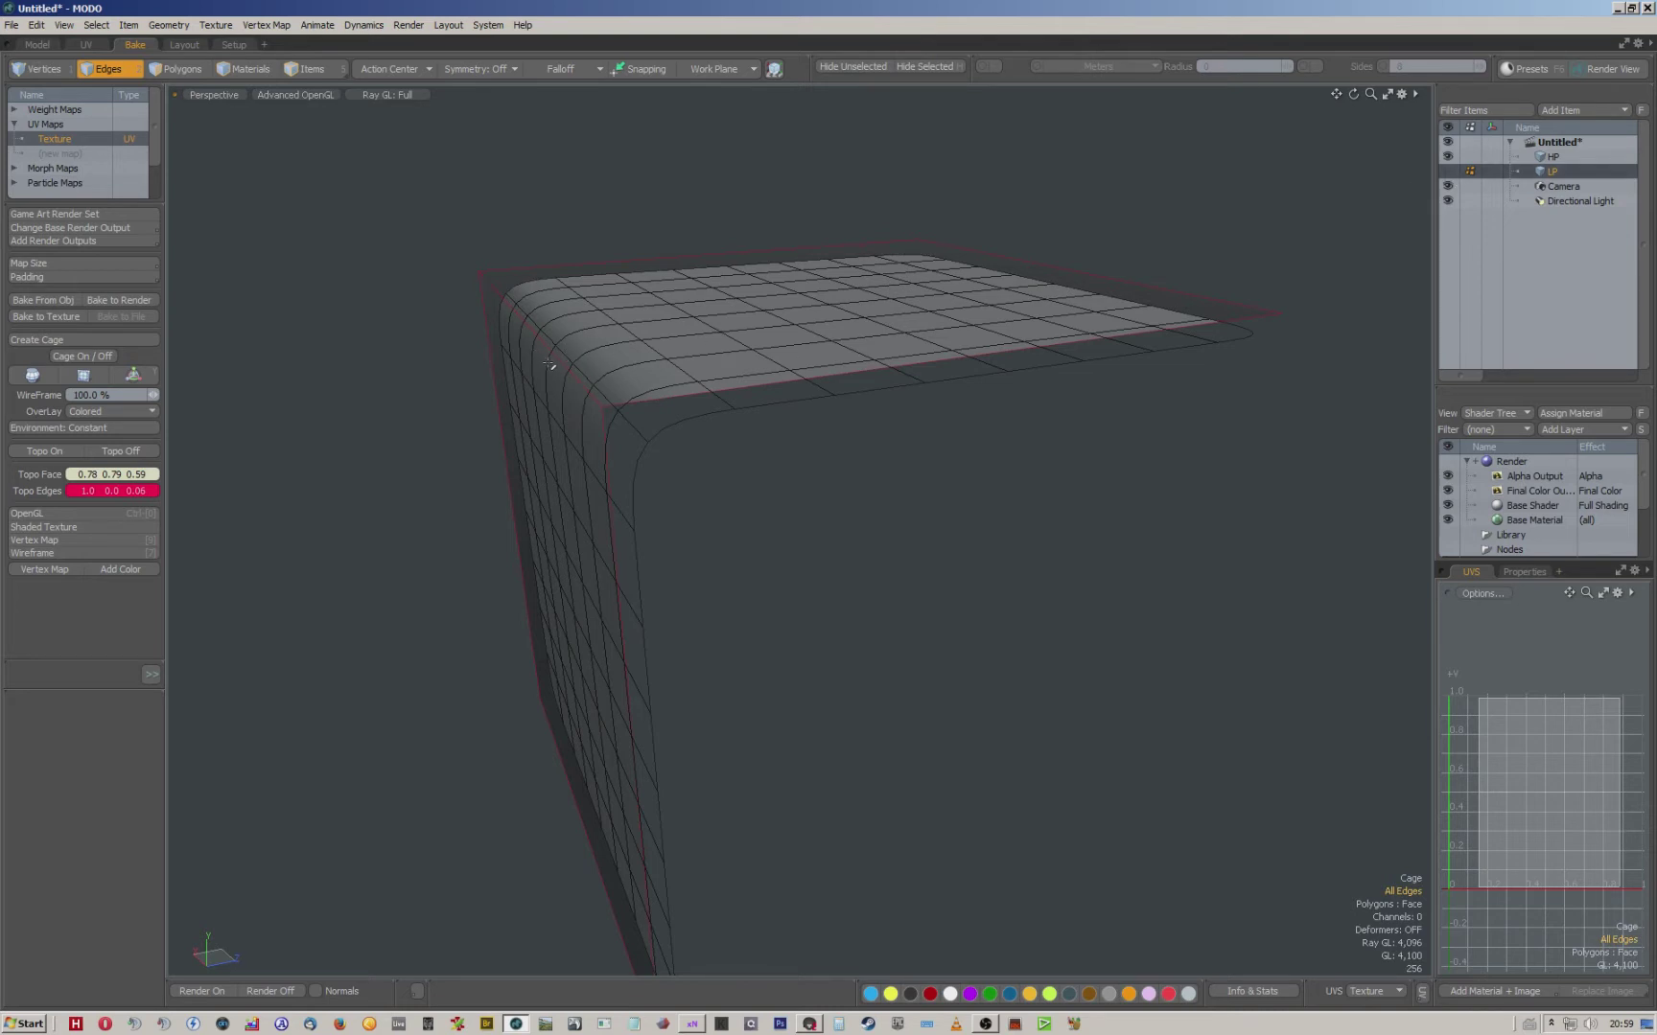
click(1449, 172)
click(1452, 173)
Examine the space between the cage outline and the HP mesh's rounded corner in profile and perspective.
scroll(602, 422, up, 1)
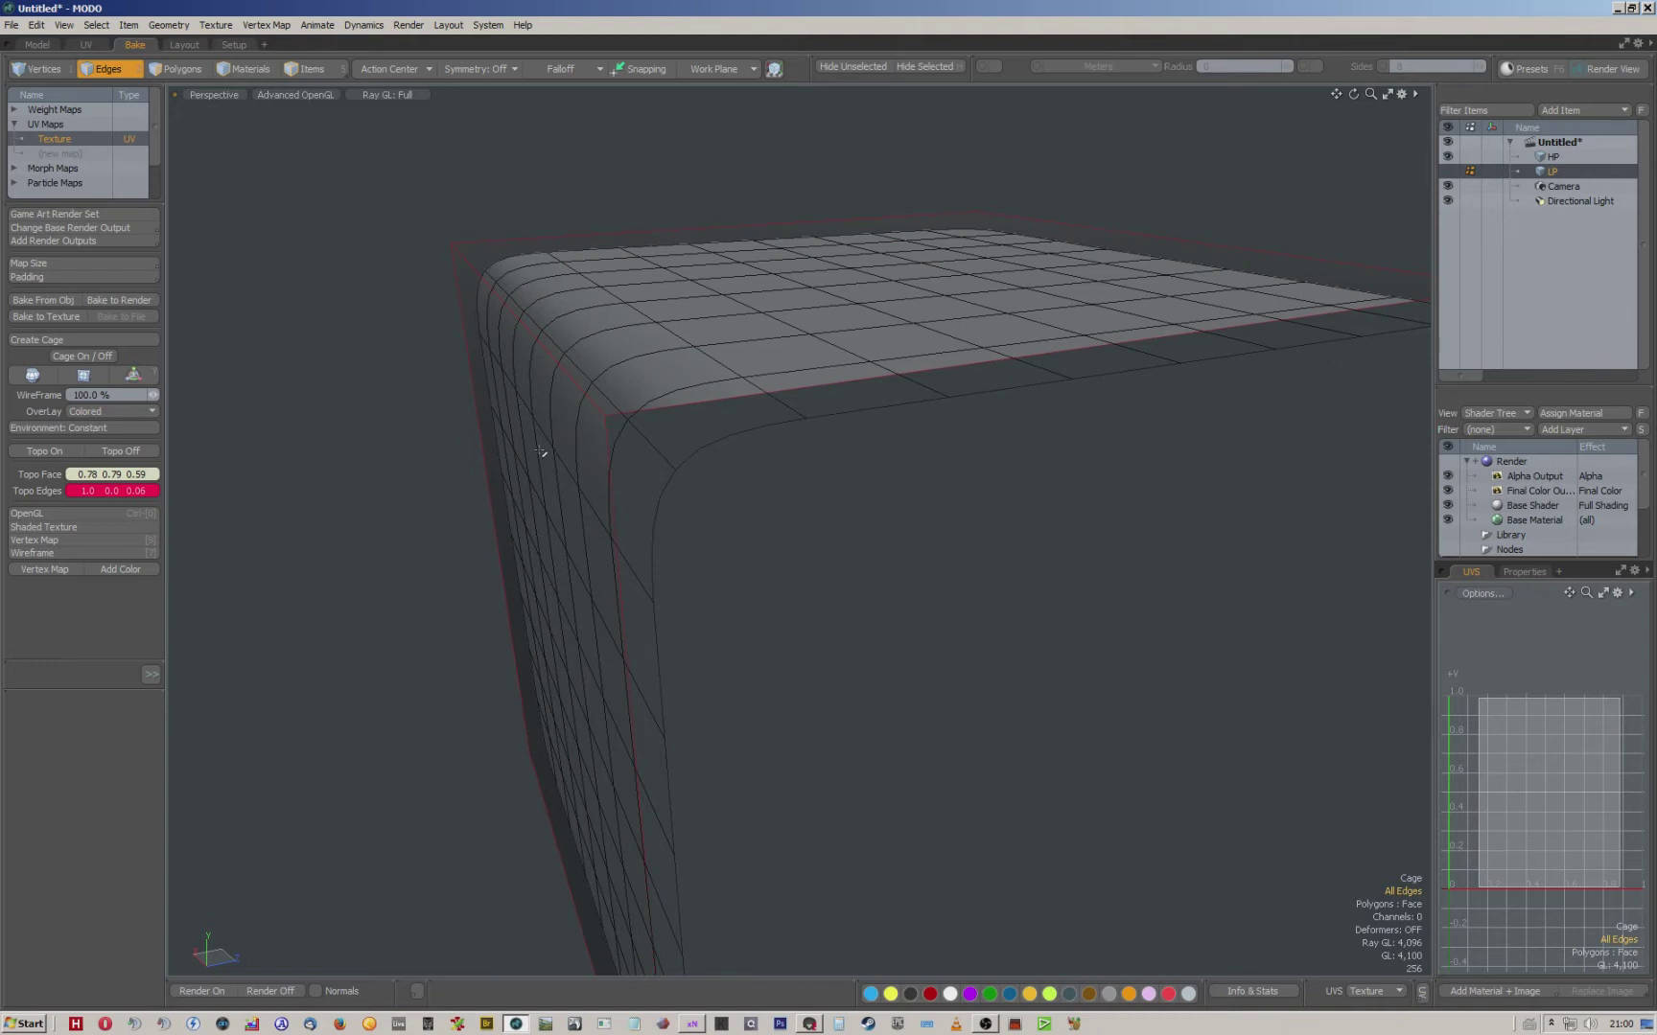
scroll(548, 410, up, 2)
alt+drag(552, 407, 473, 333)
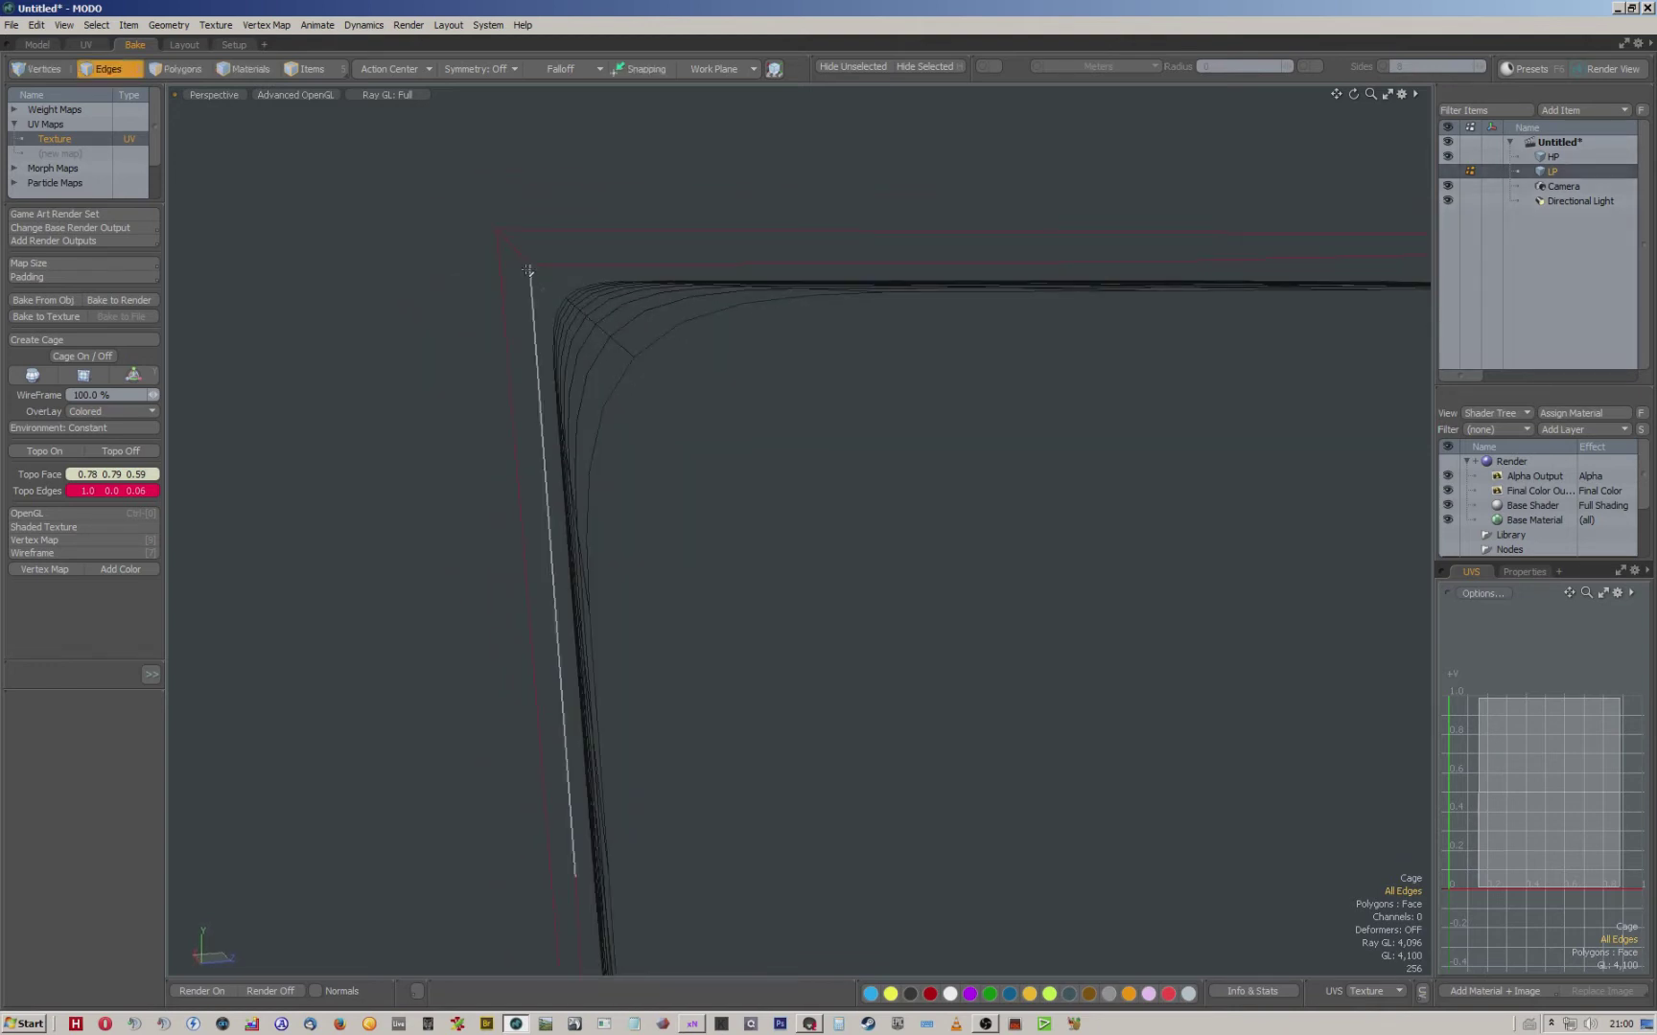
alt+drag(537, 375, 915, 410)
scroll(793, 391, down, 3)
alt+drag(777, 418, 832, 432)
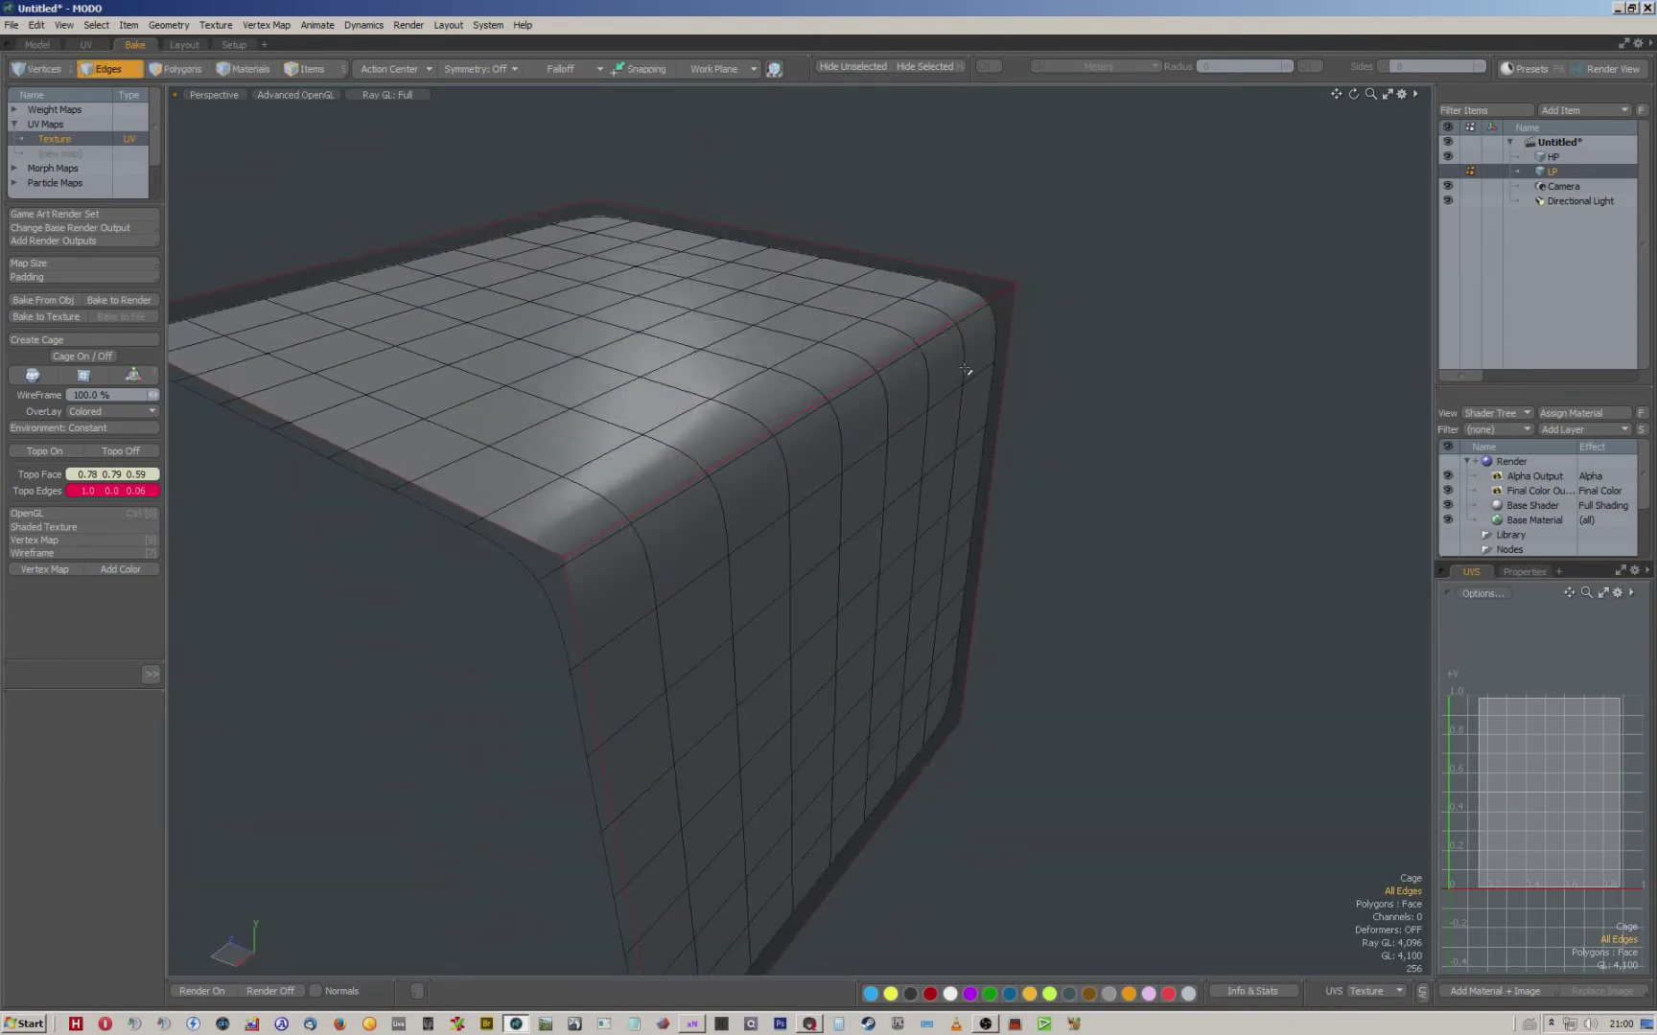
scroll(886, 369, down, 2)
alt+shift+drag(886, 369, 853, 371)
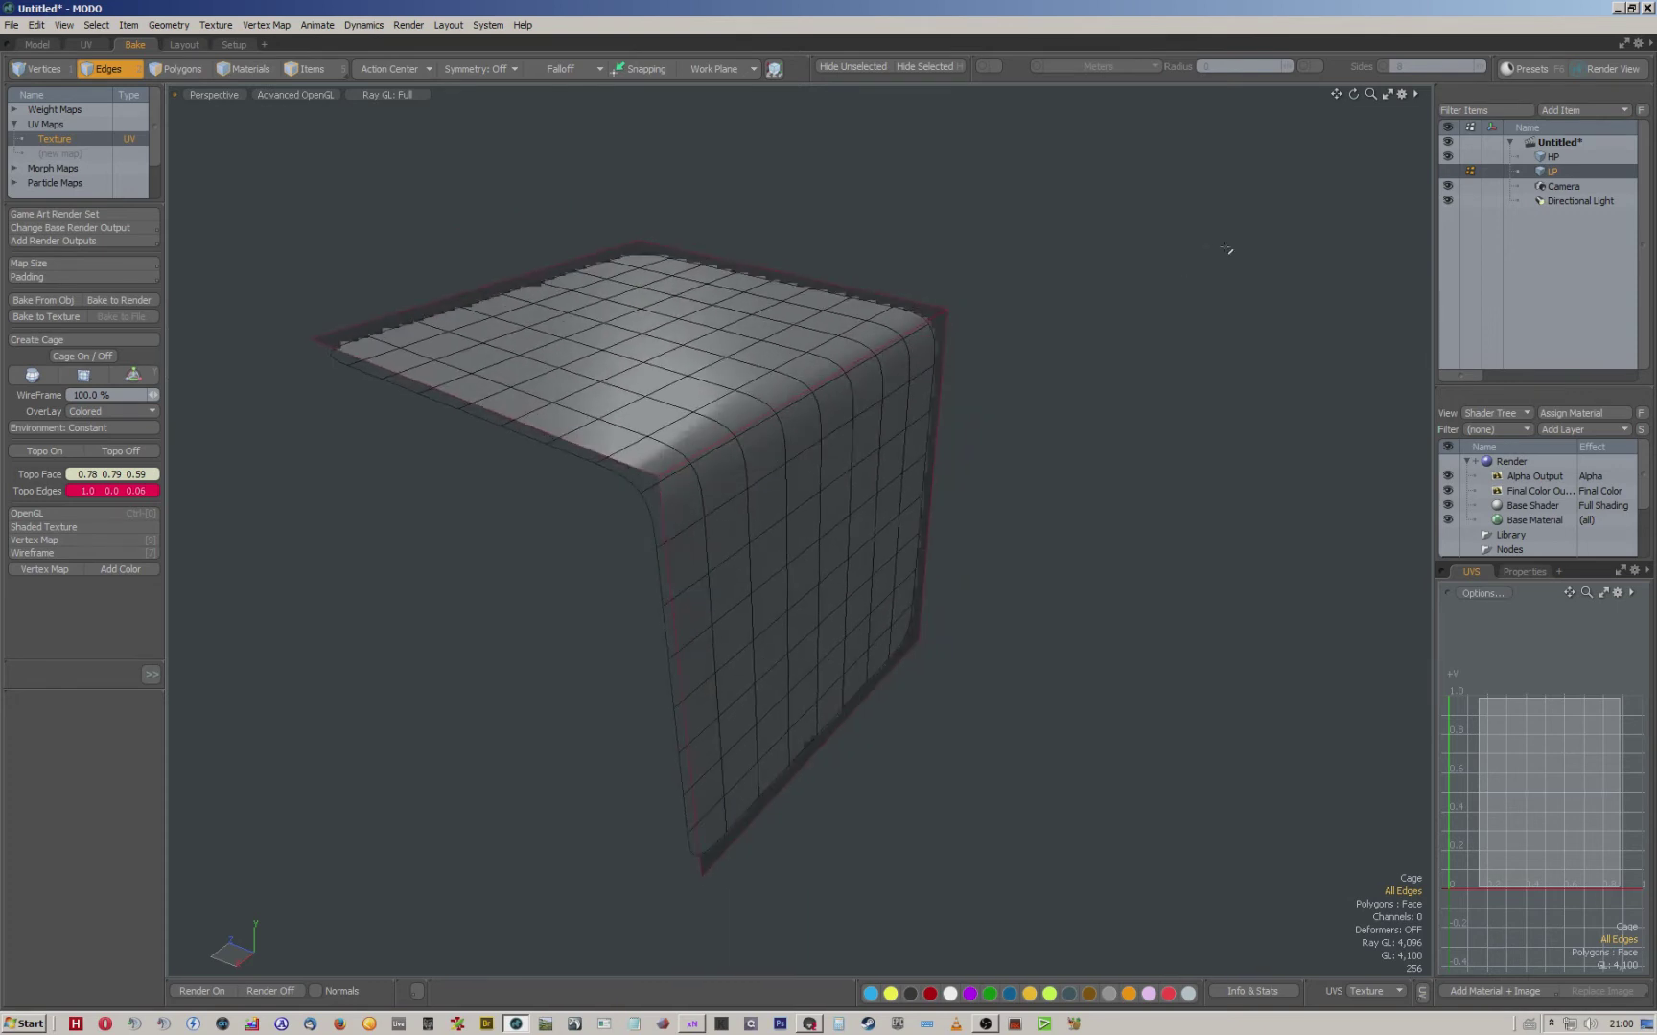
Show the LP mesh again and change the base render output to Object Space Normals.
click(1449, 172)
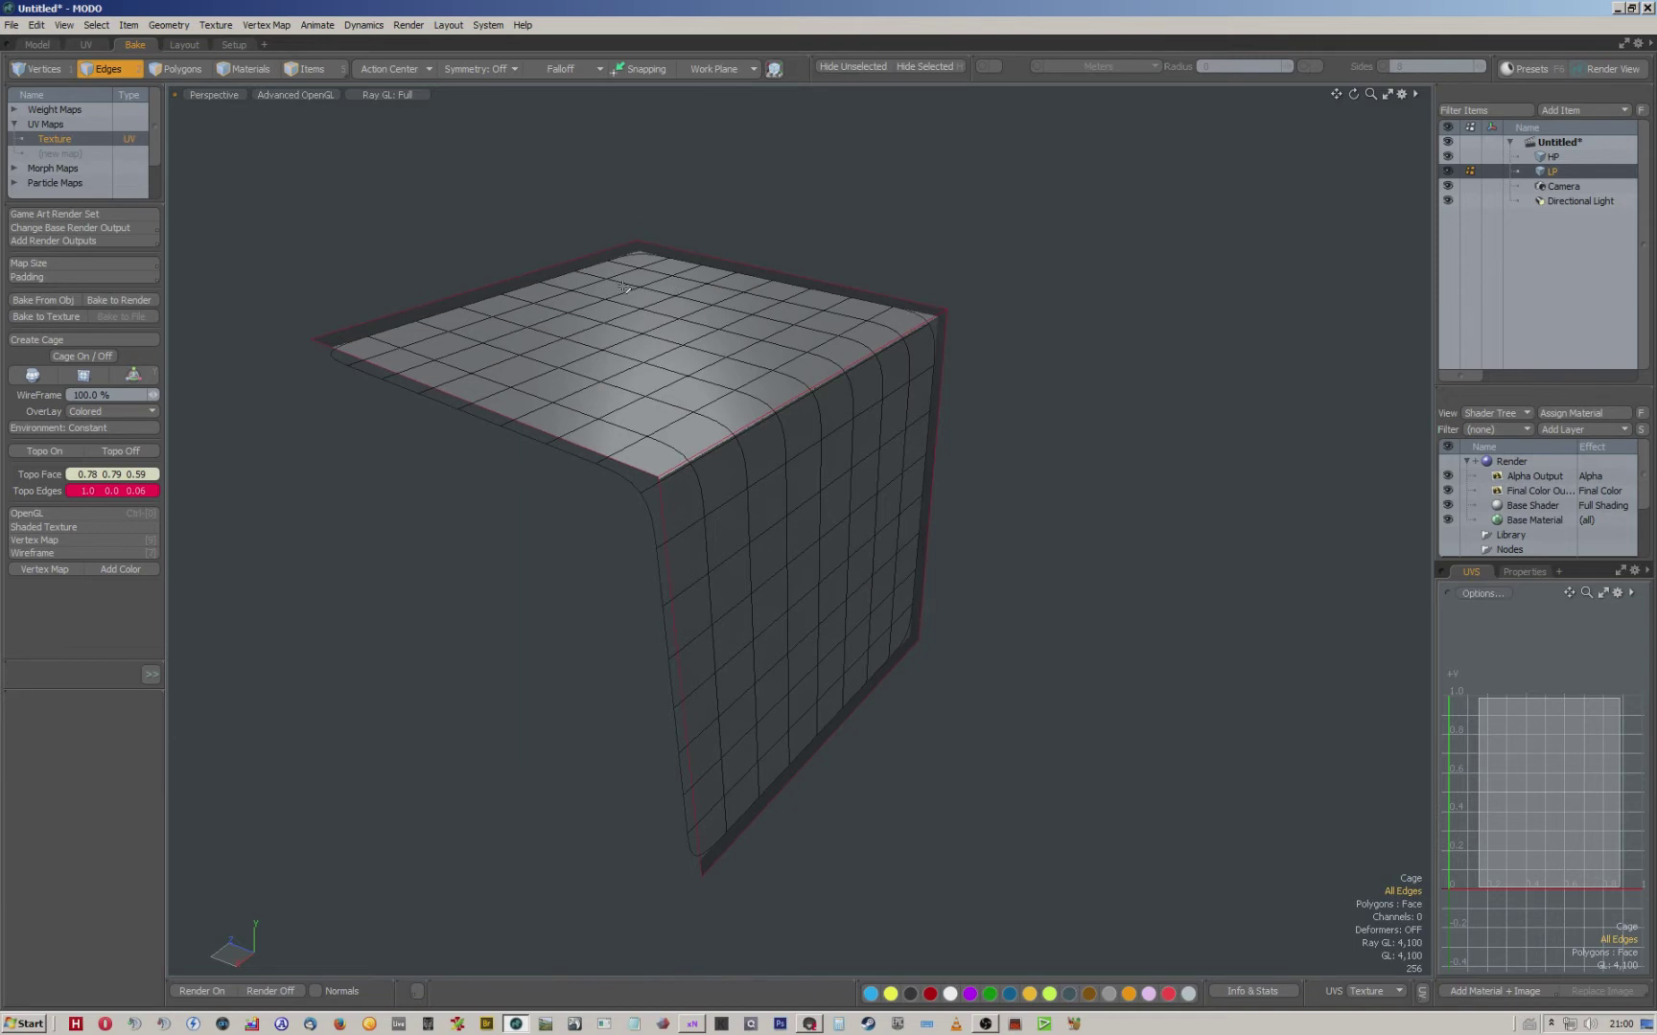
click(72, 228)
click(312, 228)
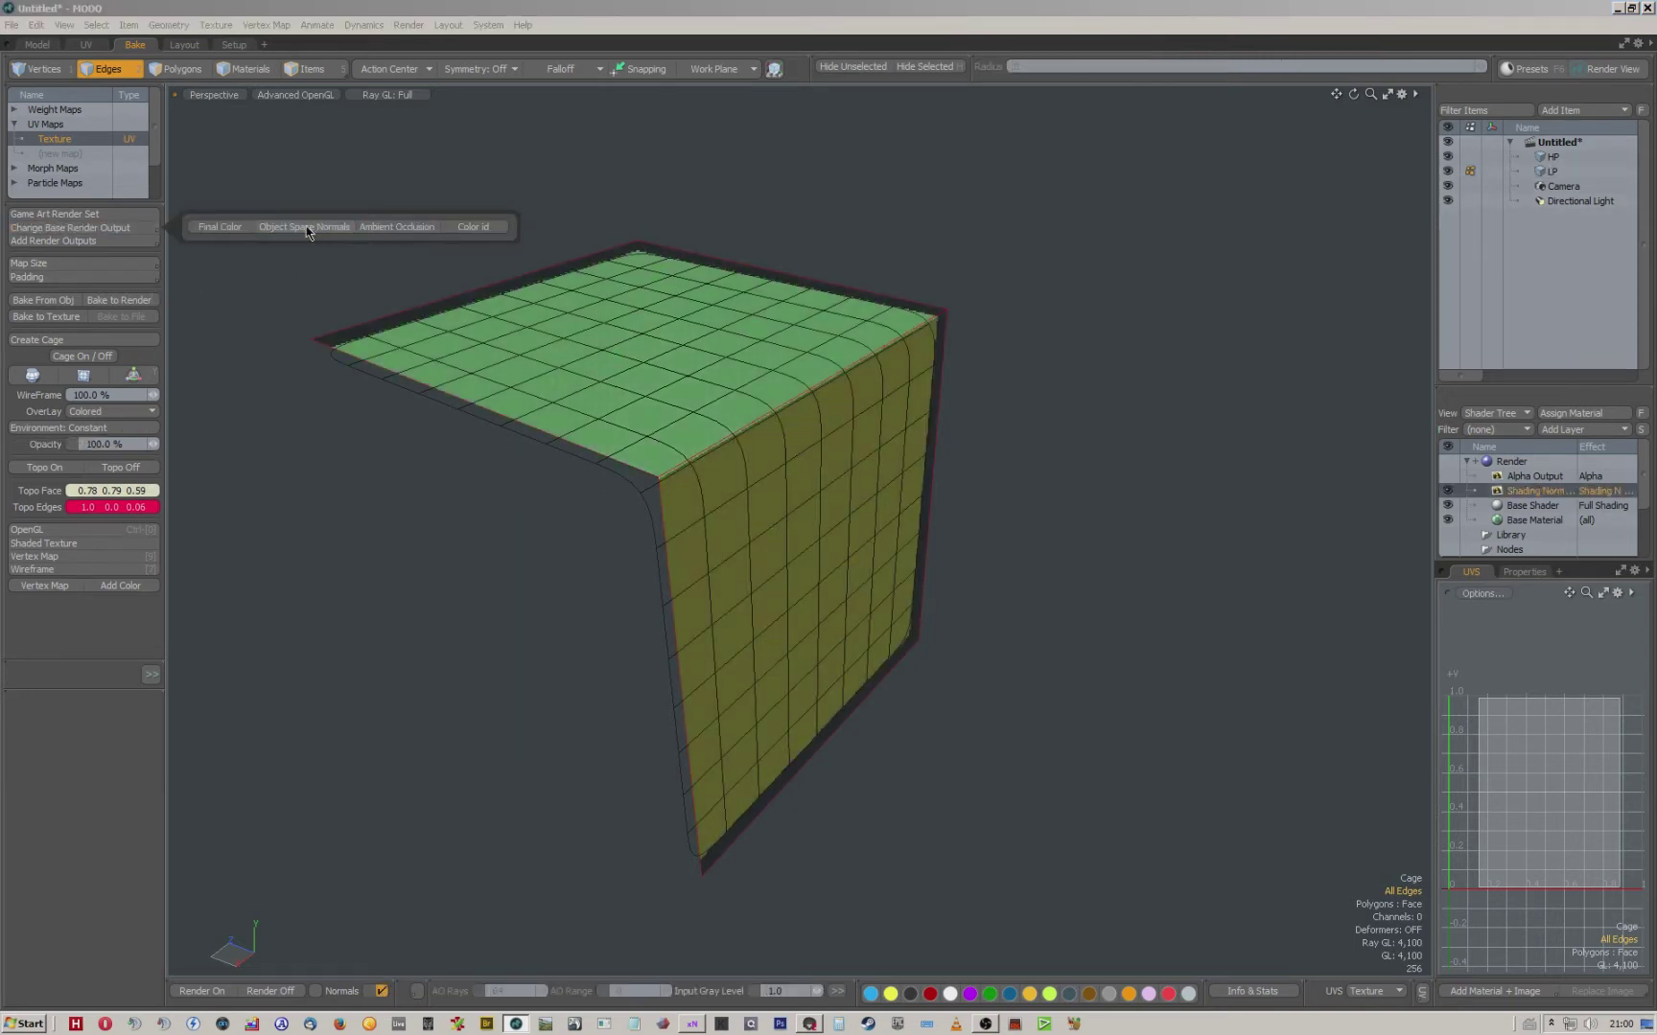
Toggle the topology overlay off and on to compare the LP faces' normal colours with the HP wireframe.
click(43, 464)
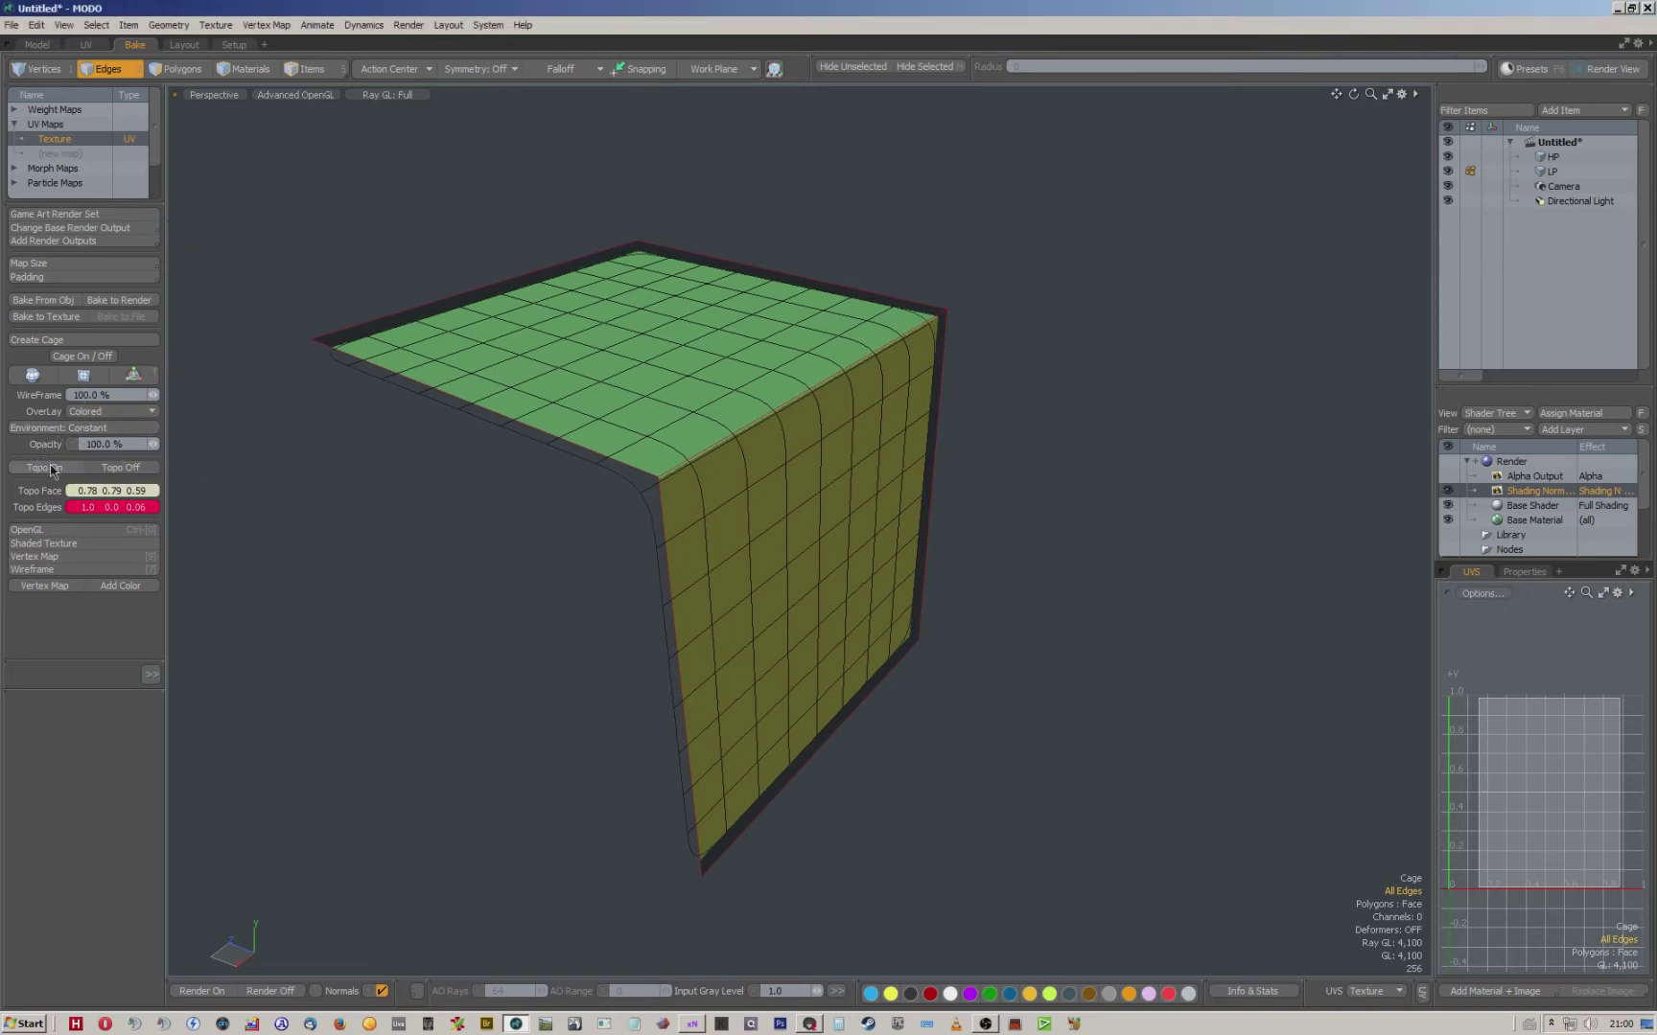
click(122, 467)
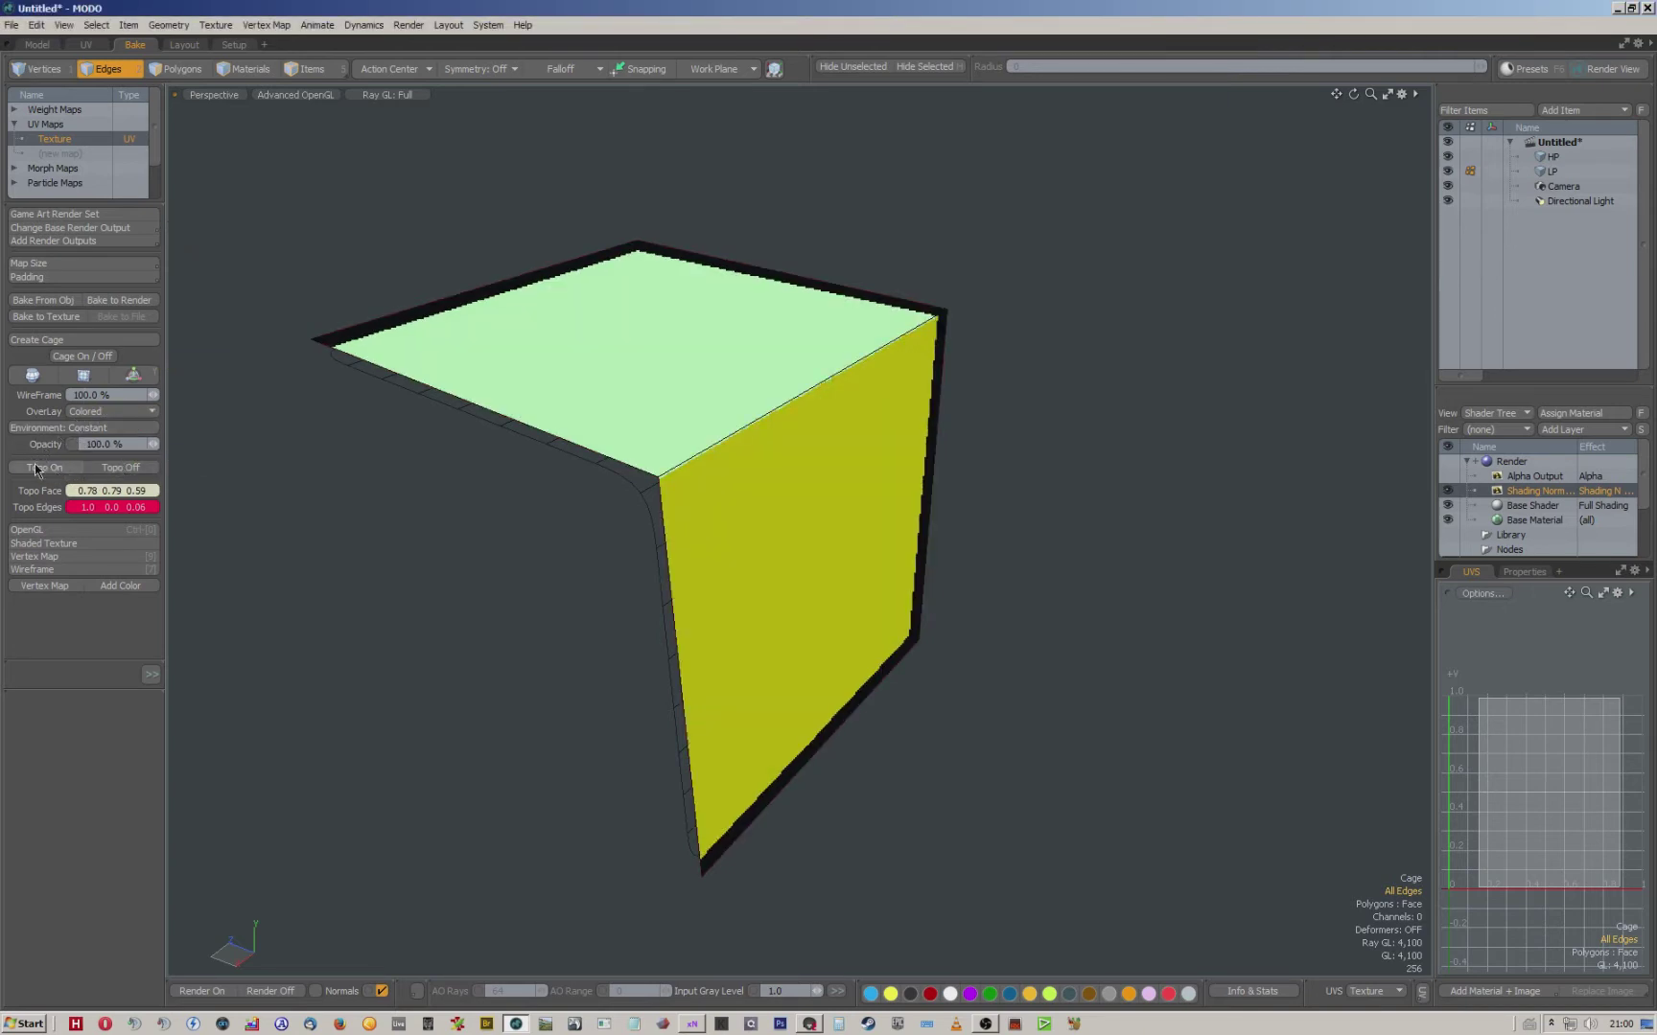
click(35, 468)
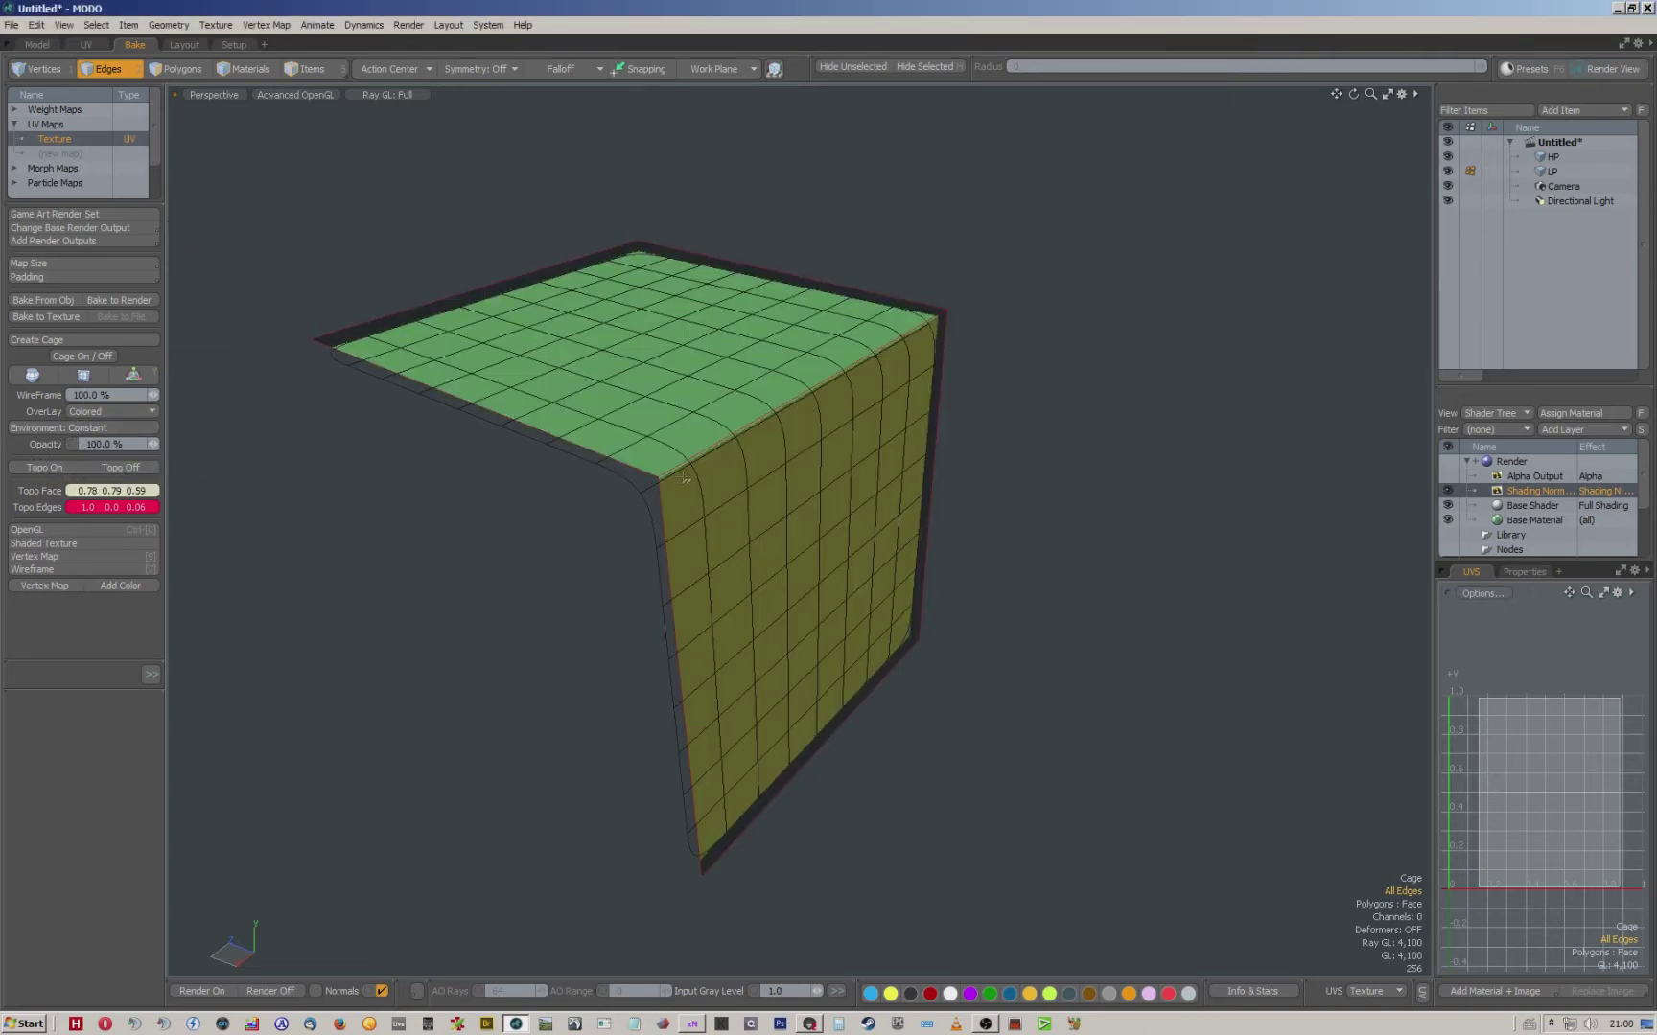
Select the LP and HP meshes together and examine how the HP's rounded corner sits against the LP edge and the cage.
scroll(689, 449, up, 2)
alt+shift+drag(991, 348, 1075, 305)
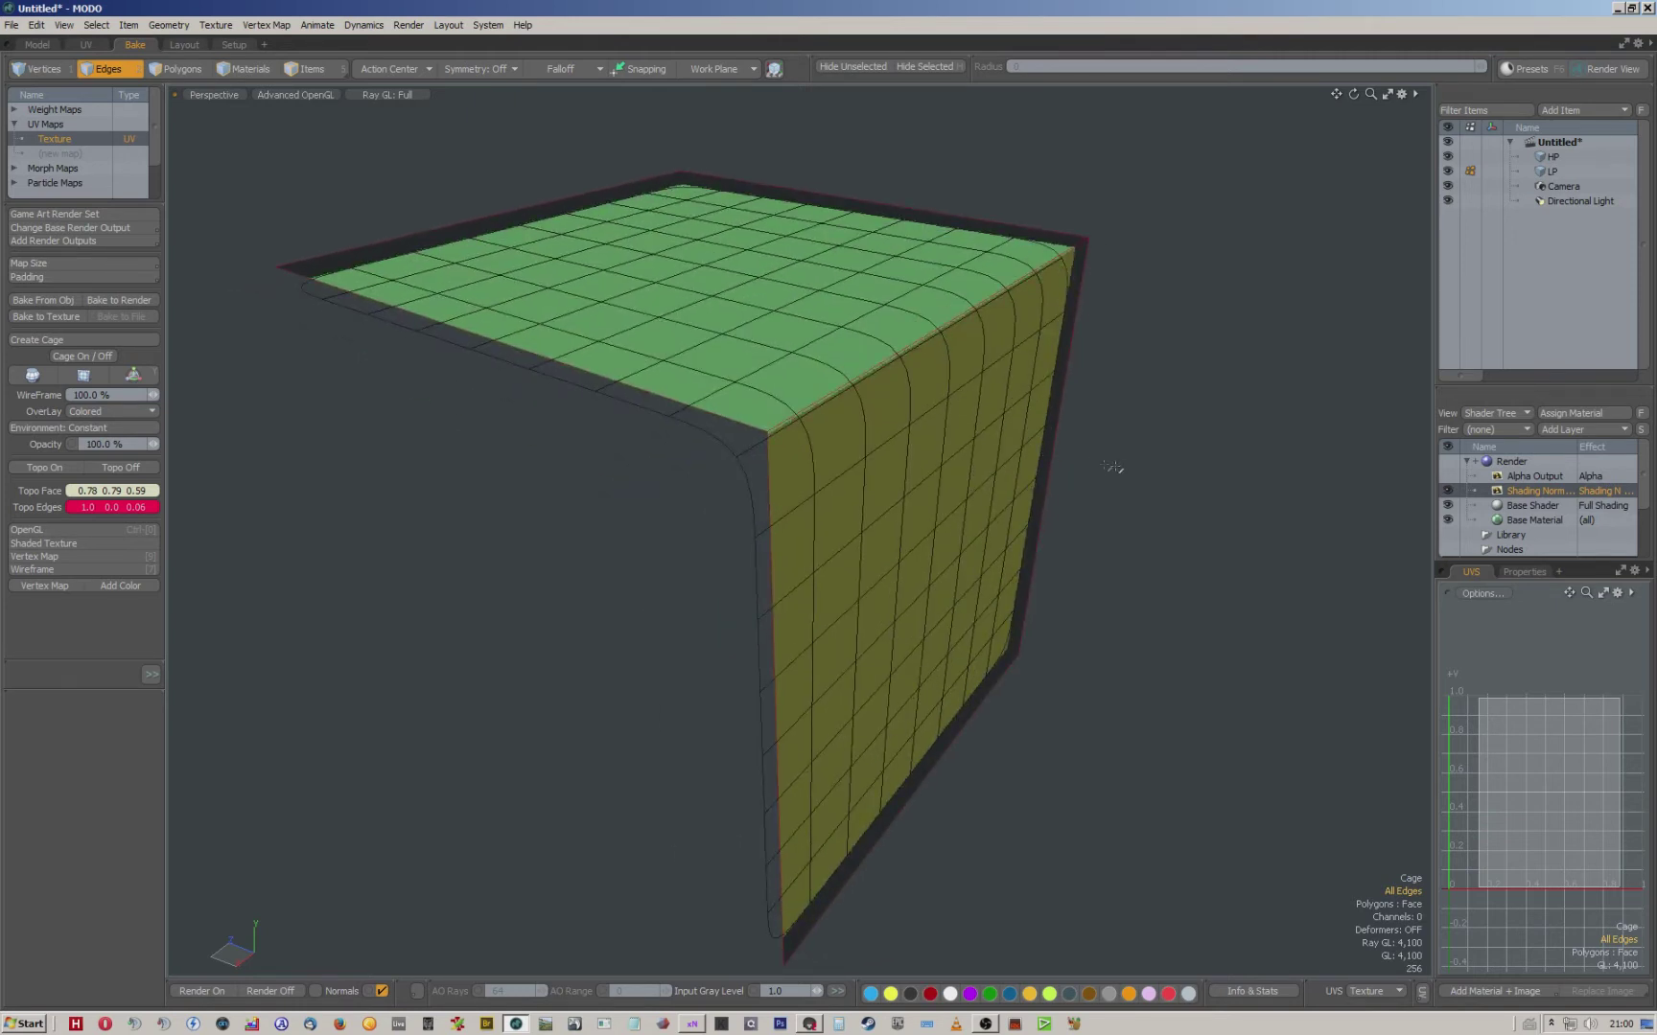
click(1555, 174)
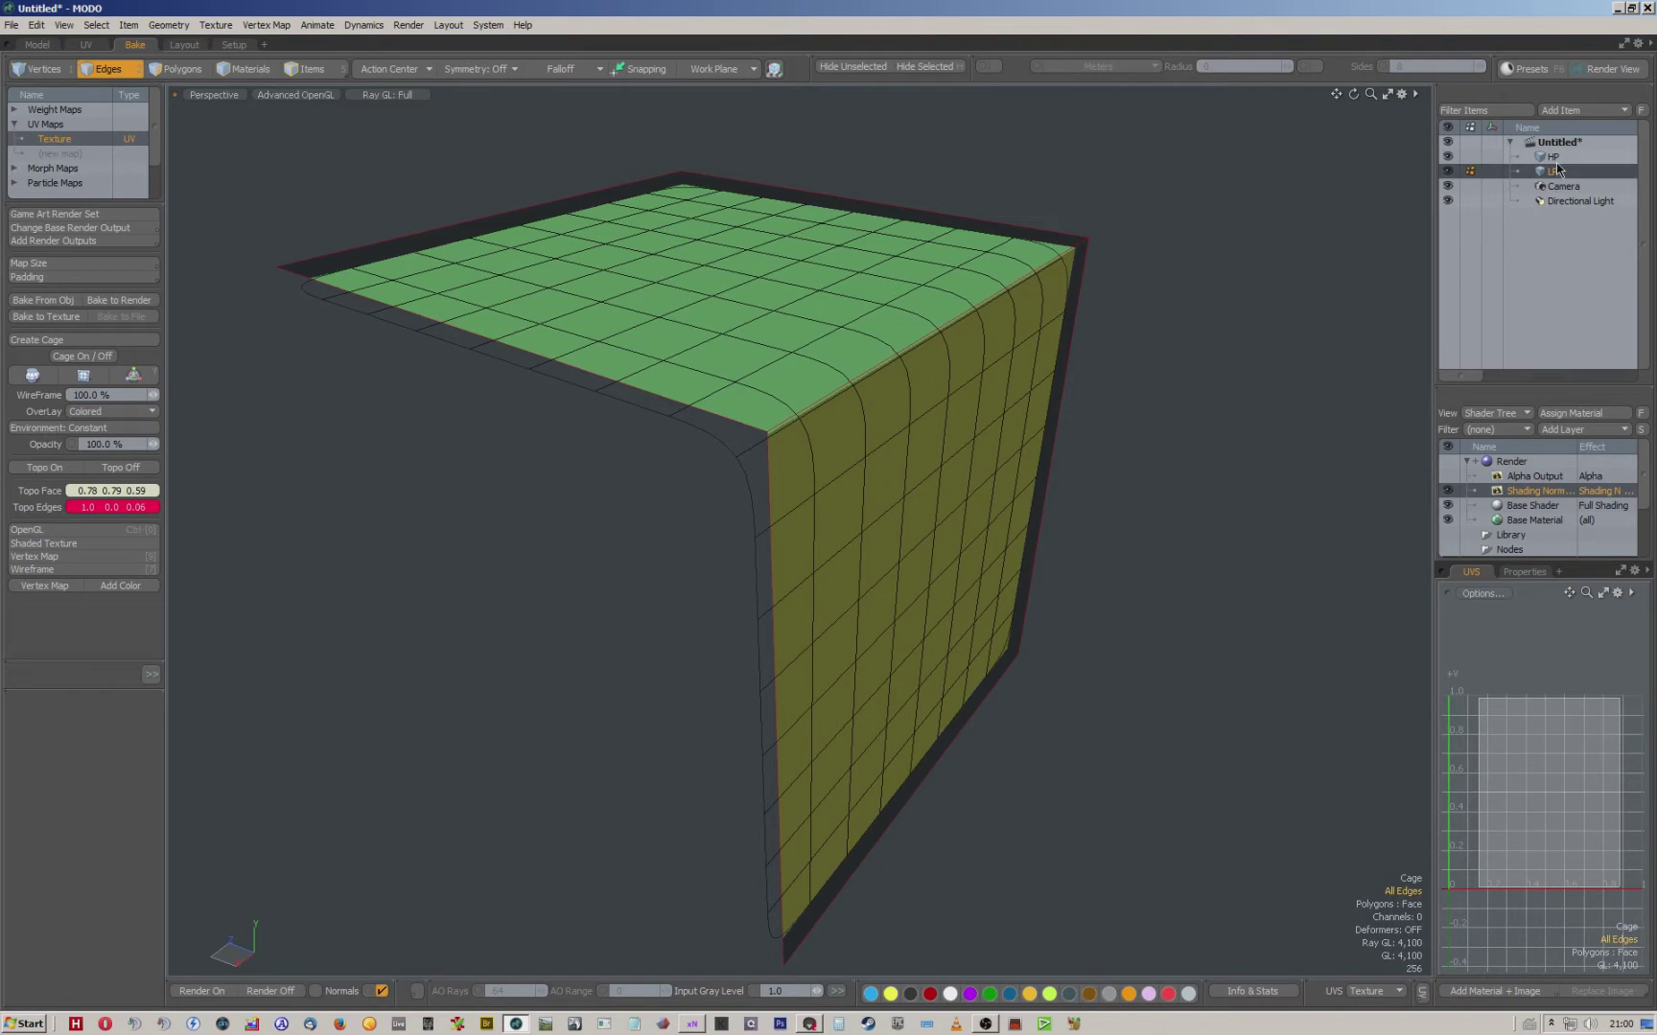
ctrl+click(1554, 158)
alt+drag(1026, 454, 684, 392)
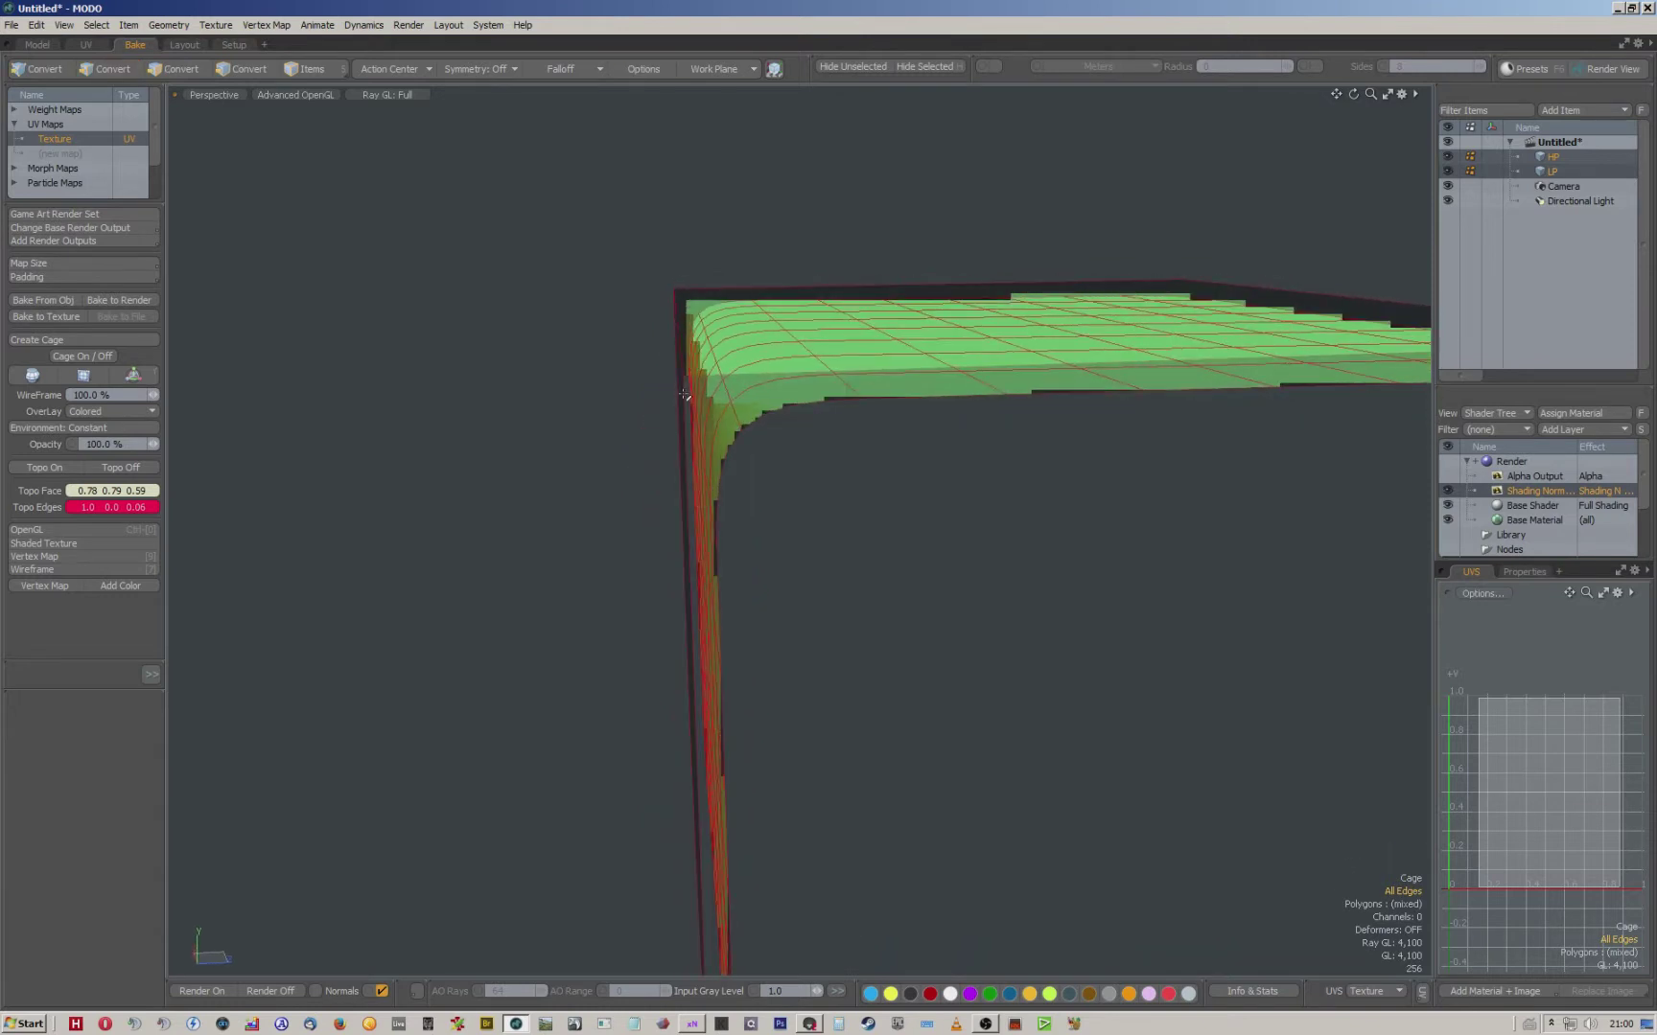
alt+drag(510, 478, 584, 400)
alt+drag(701, 342, 669, 437)
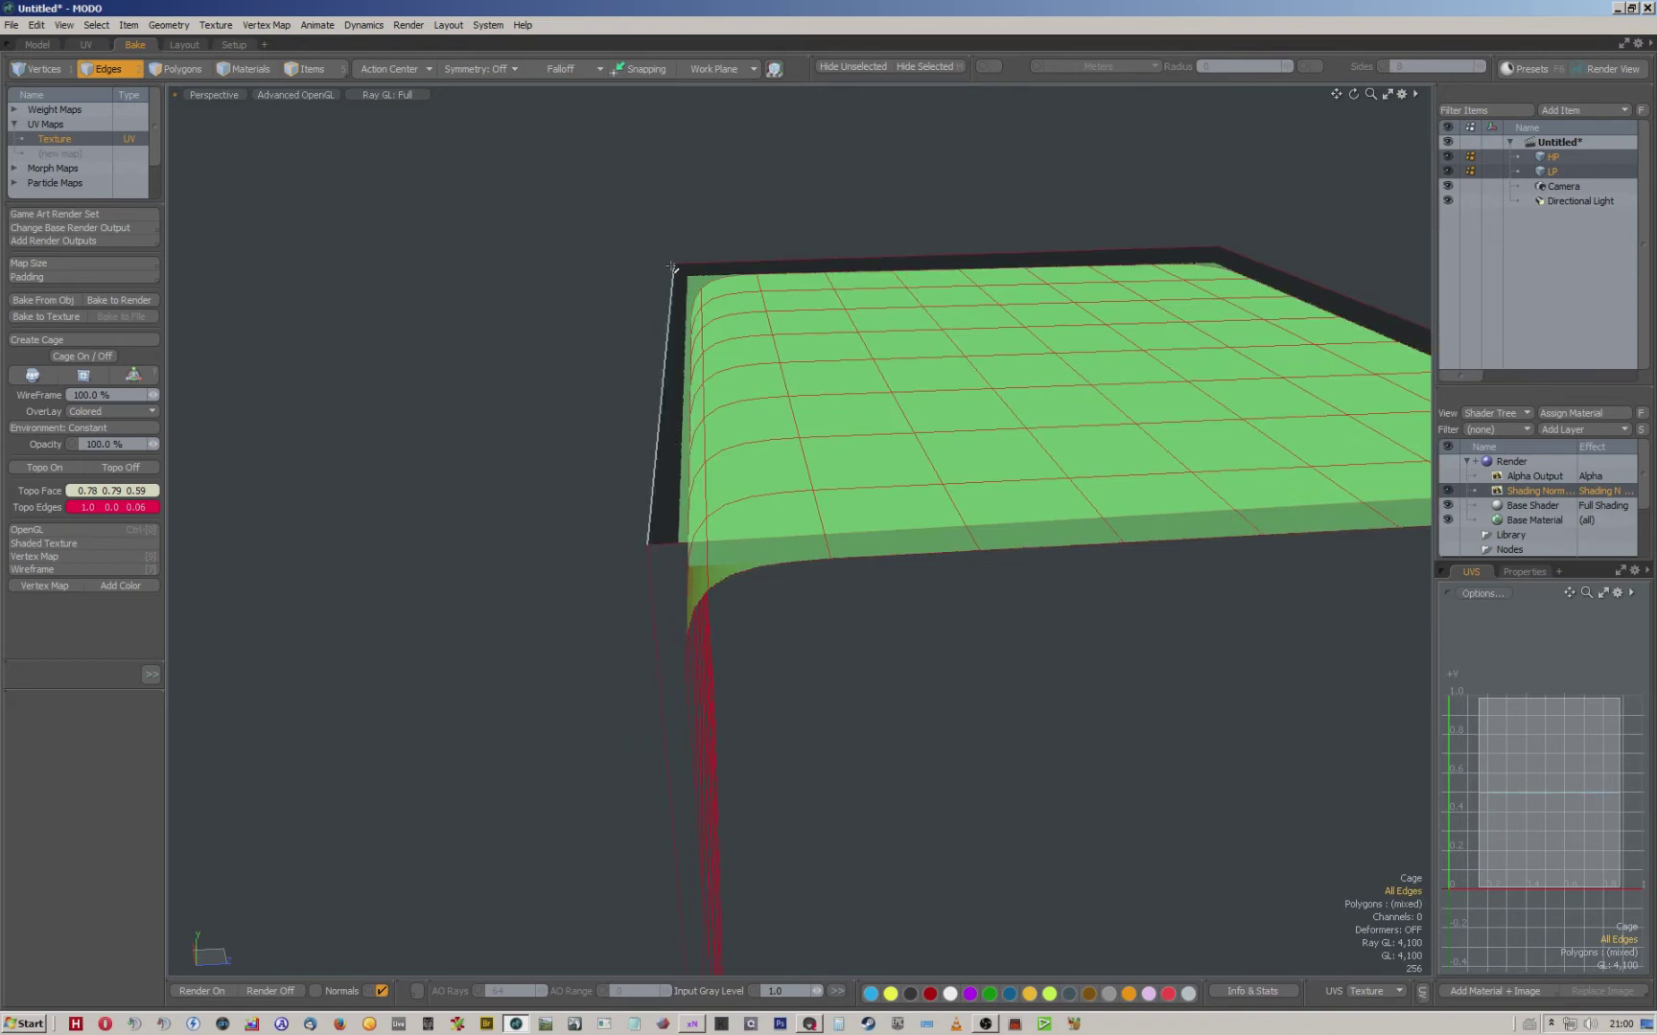
alt+drag(559, 359, 947, 411)
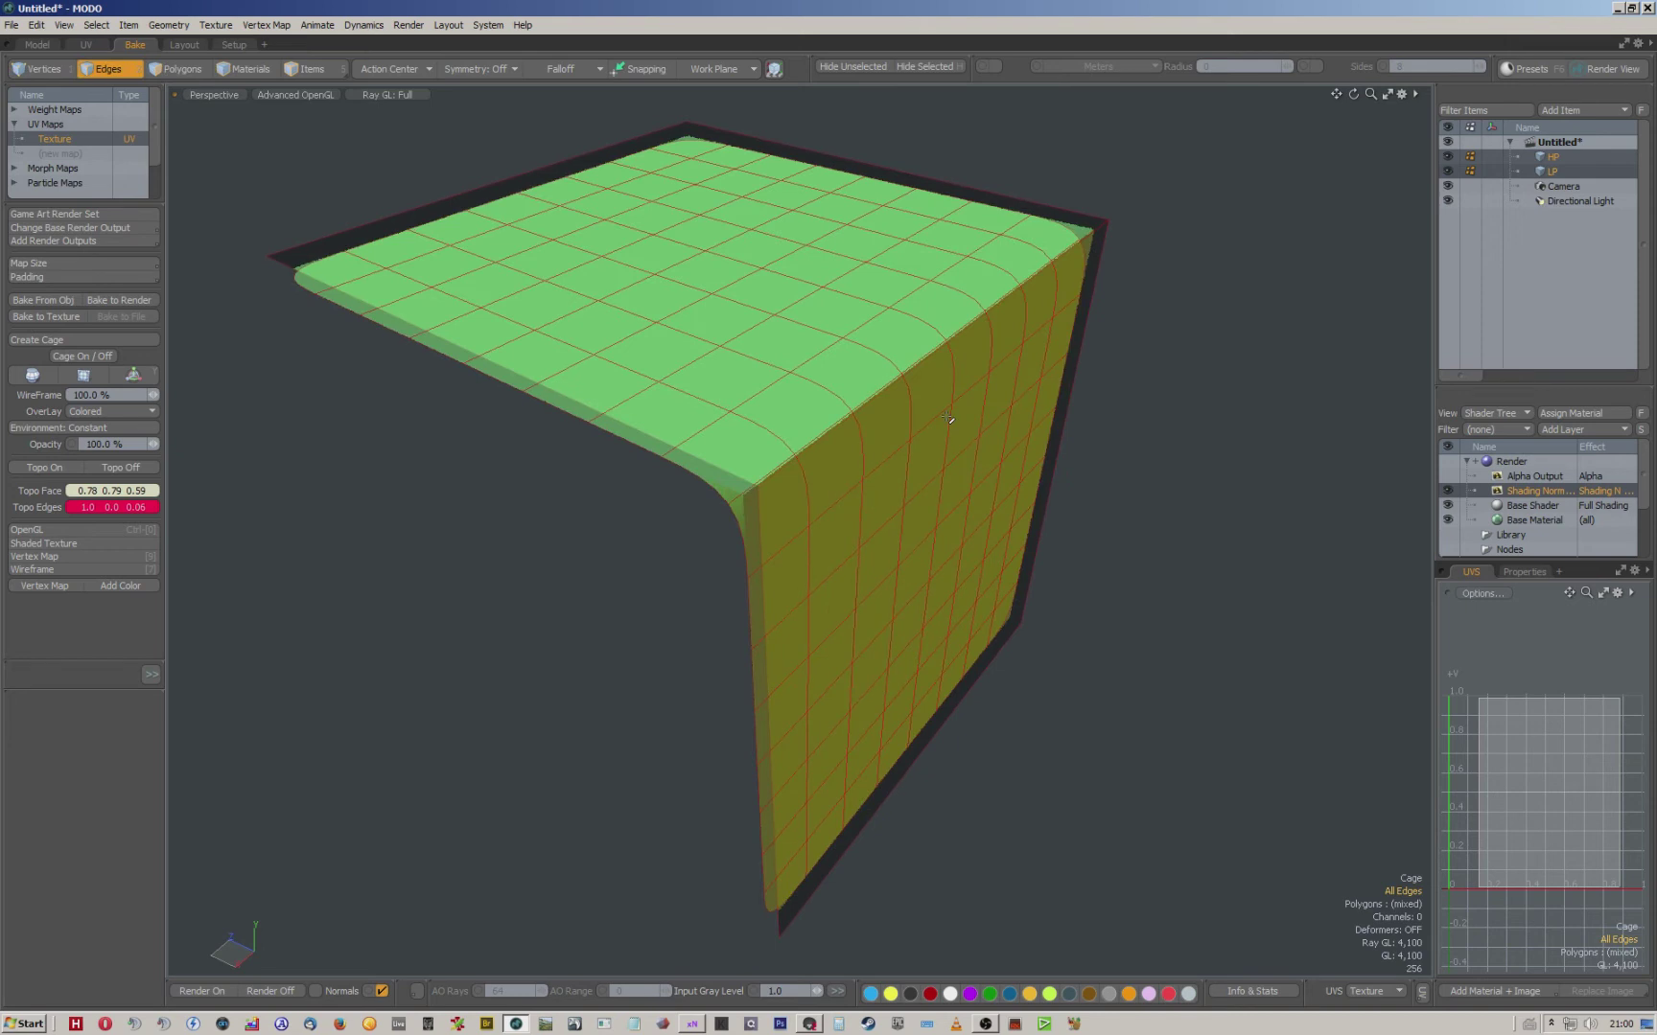
alt+drag(1173, 484, 1071, 470)
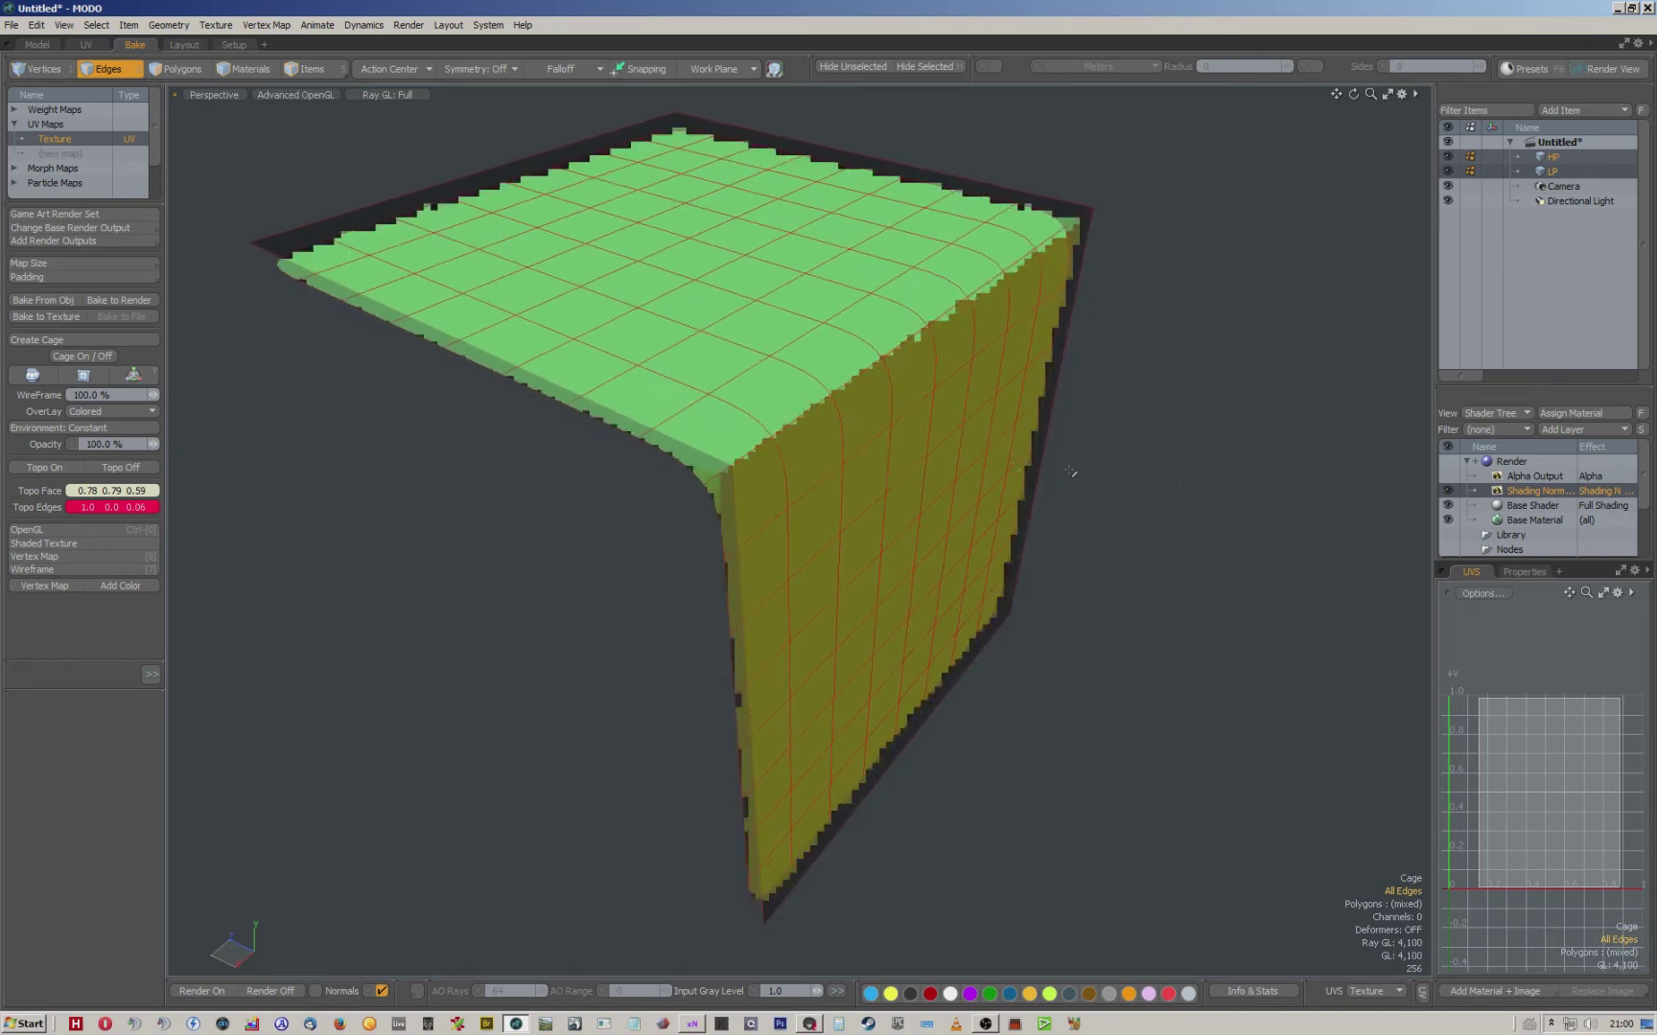
Toggle the topology overlay off and on to compare the normal colours of the HP and LP meshes around the corner.
click(121, 469)
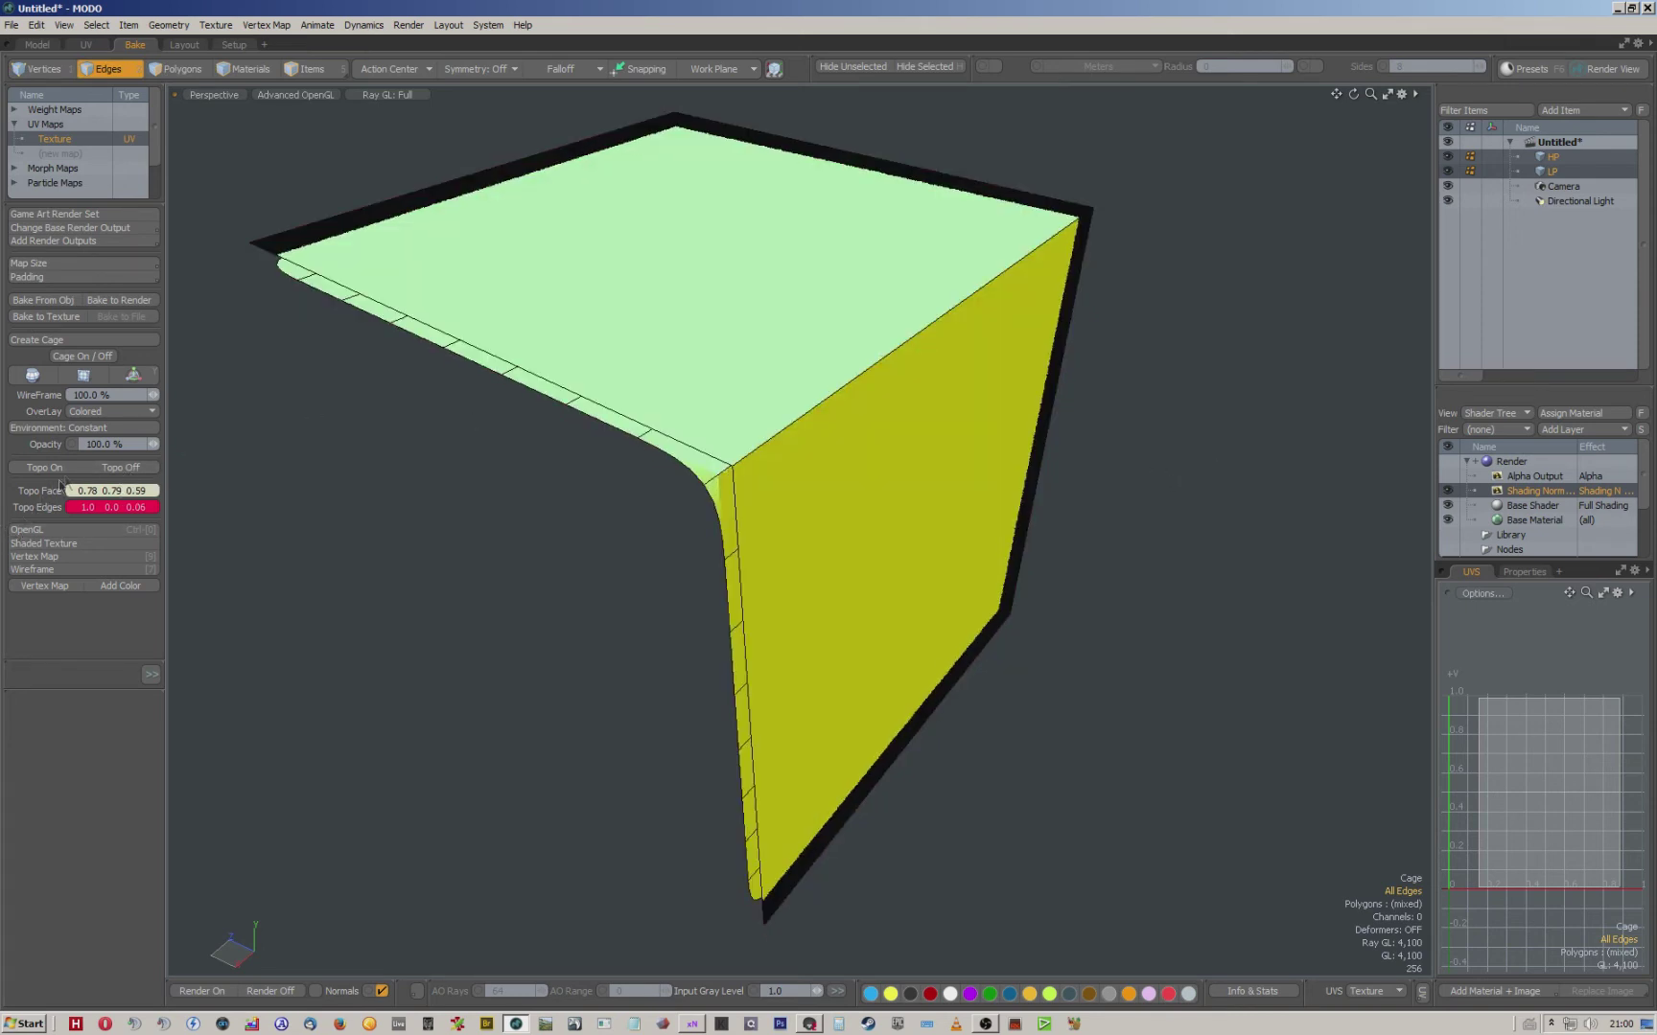
alt+drag(410, 493, 544, 401)
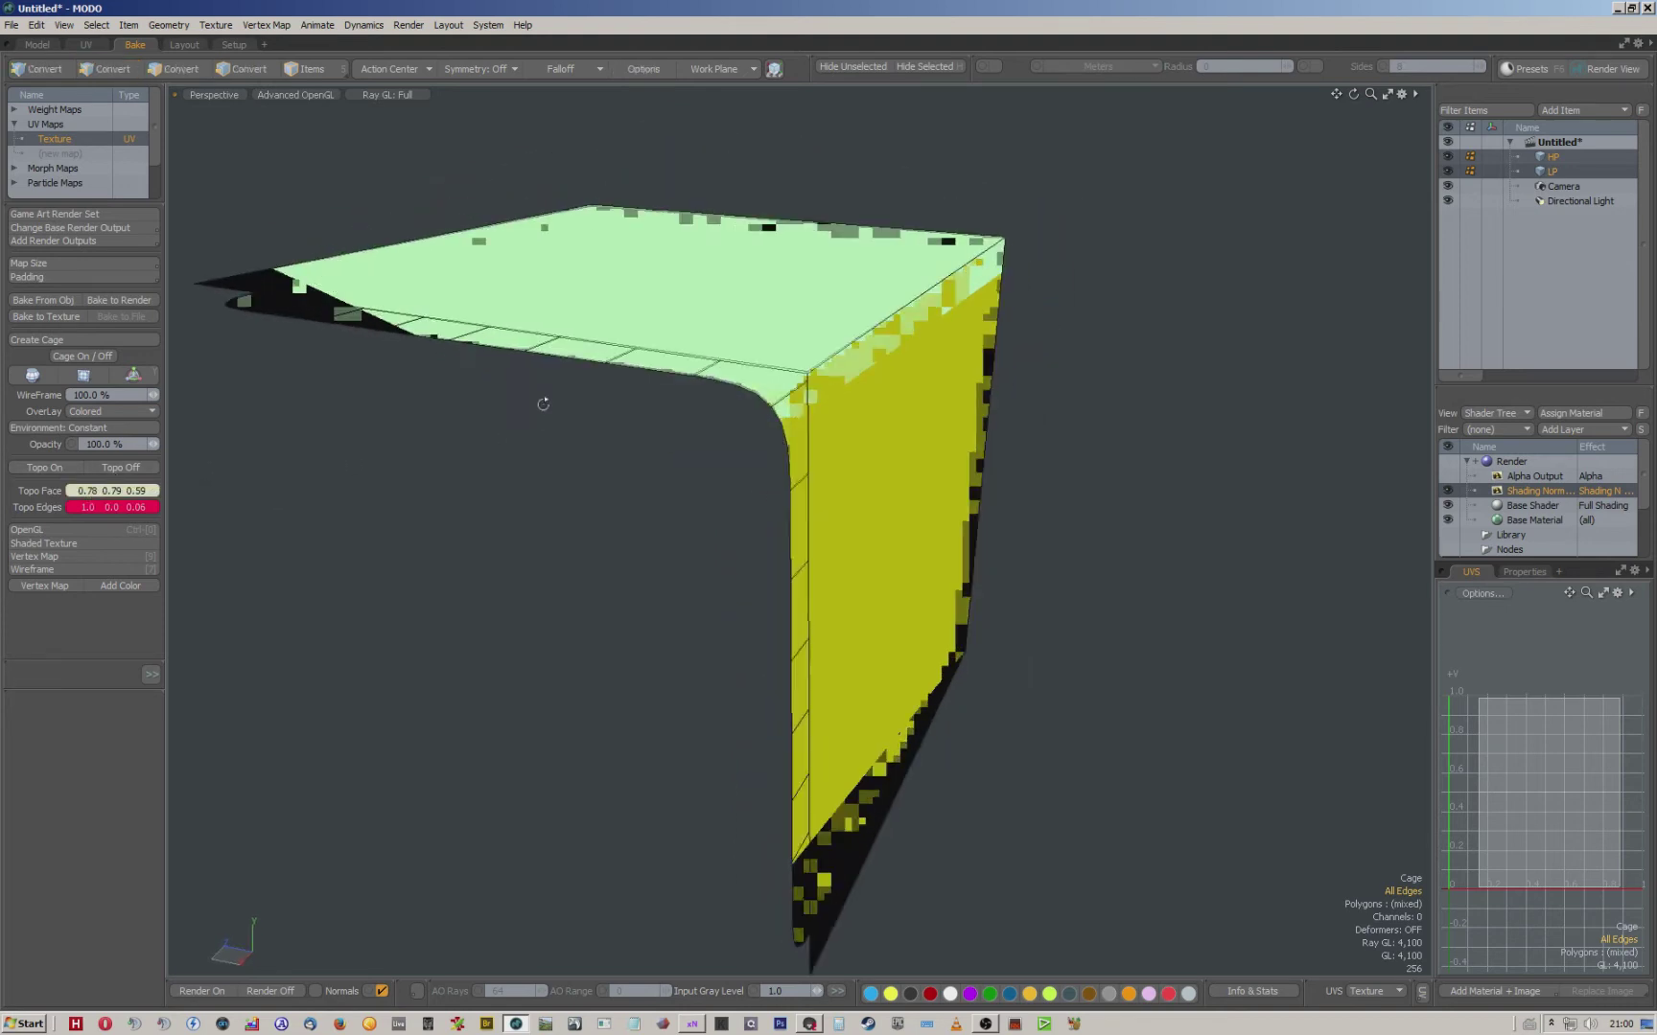
alt+drag(389, 500, 327, 517)
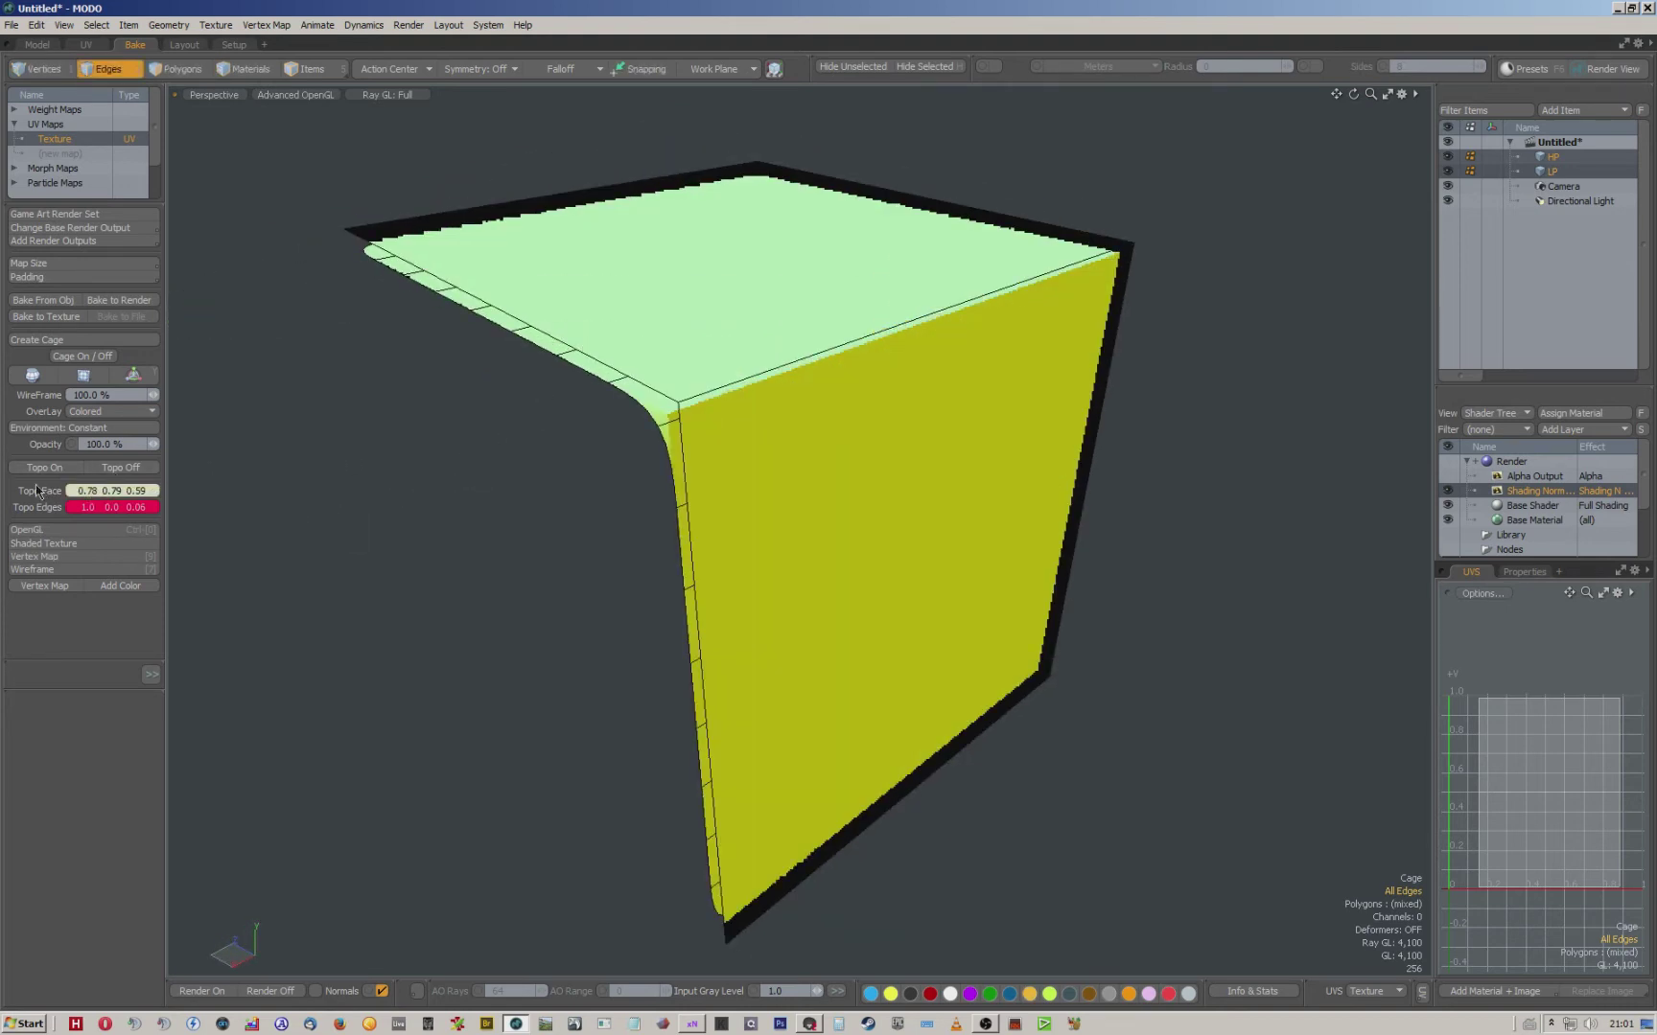
click(57, 470)
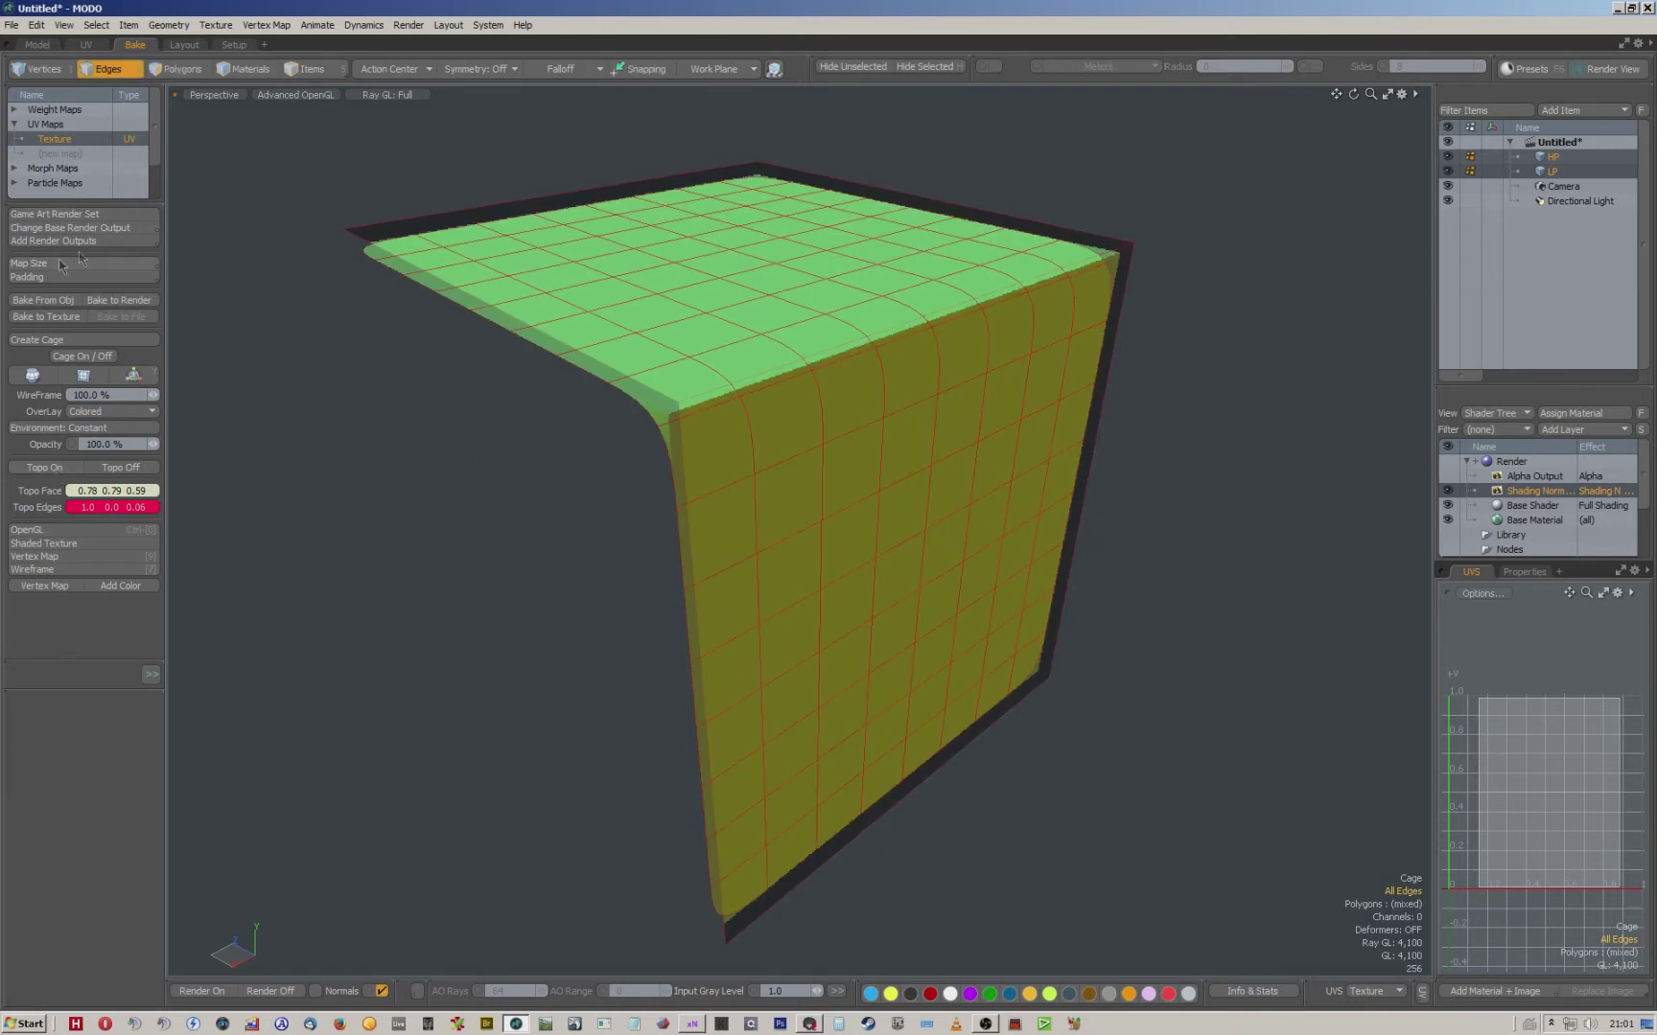
Bake the render outputs from object using the cage with the distance set to 500.
click(50, 302)
click(448, 560)
click(447, 592)
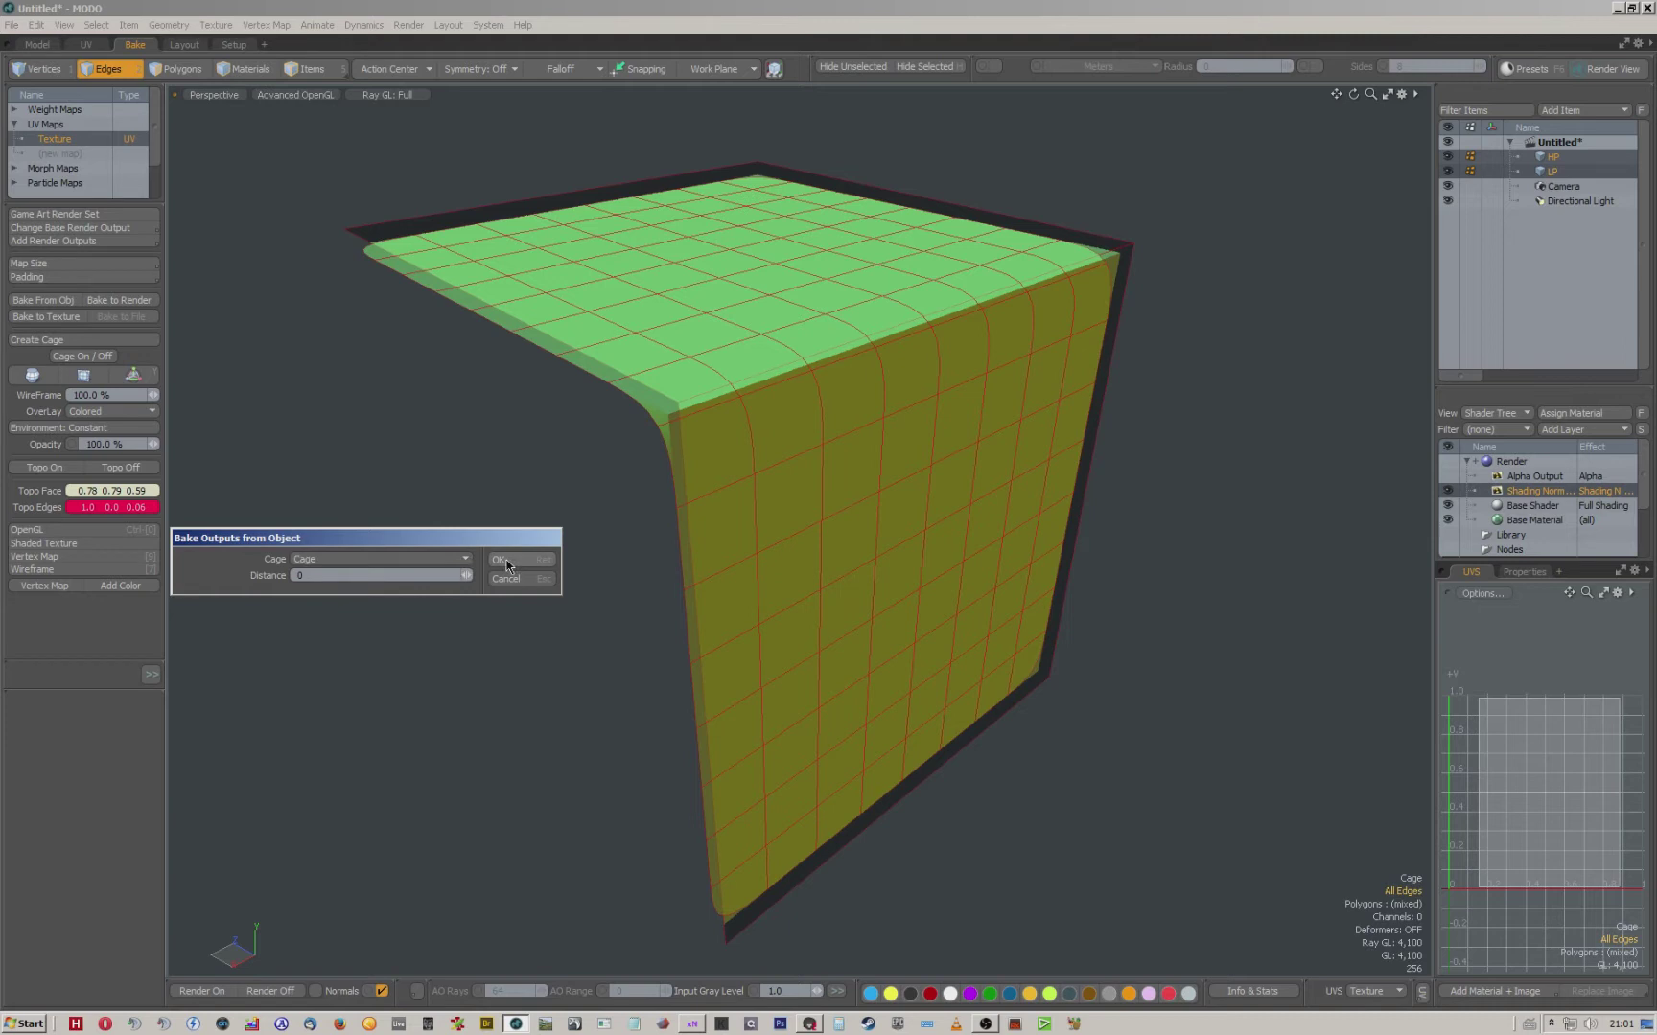
click(464, 560)
click(464, 550)
drag(345, 575, 147, 573)
text(500)
key(Return)
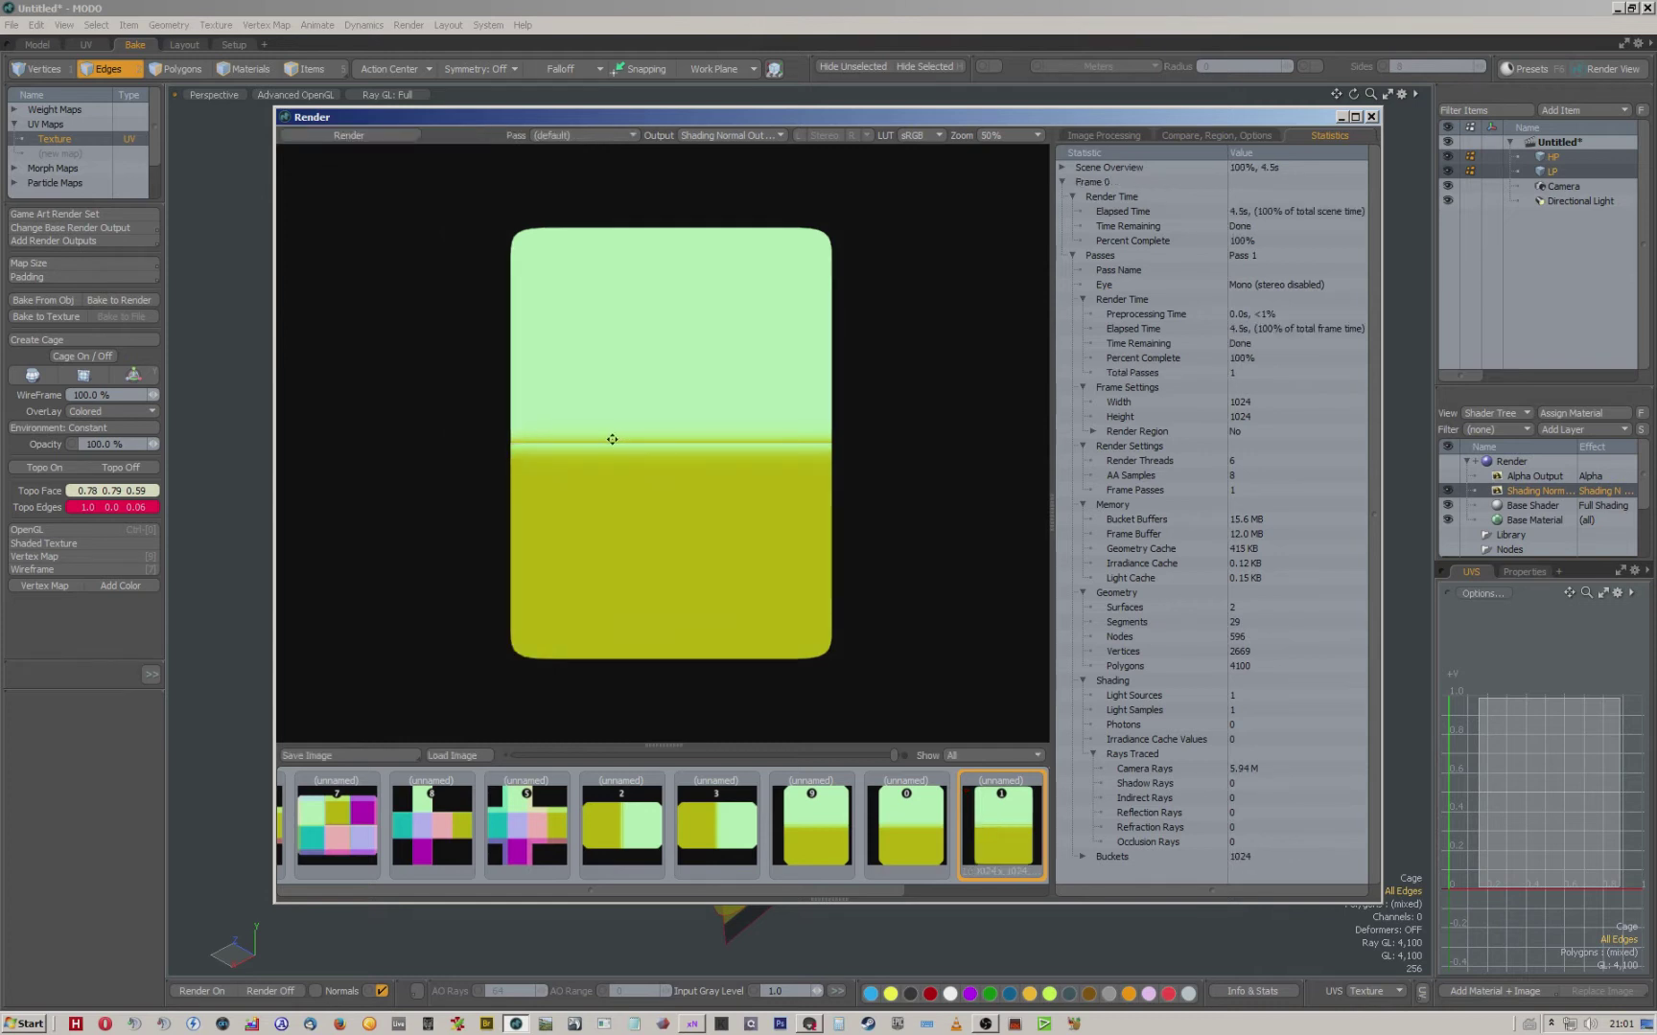
Examine the seam across the middle of the baked normal map up close.
scroll(531, 448, up, 3)
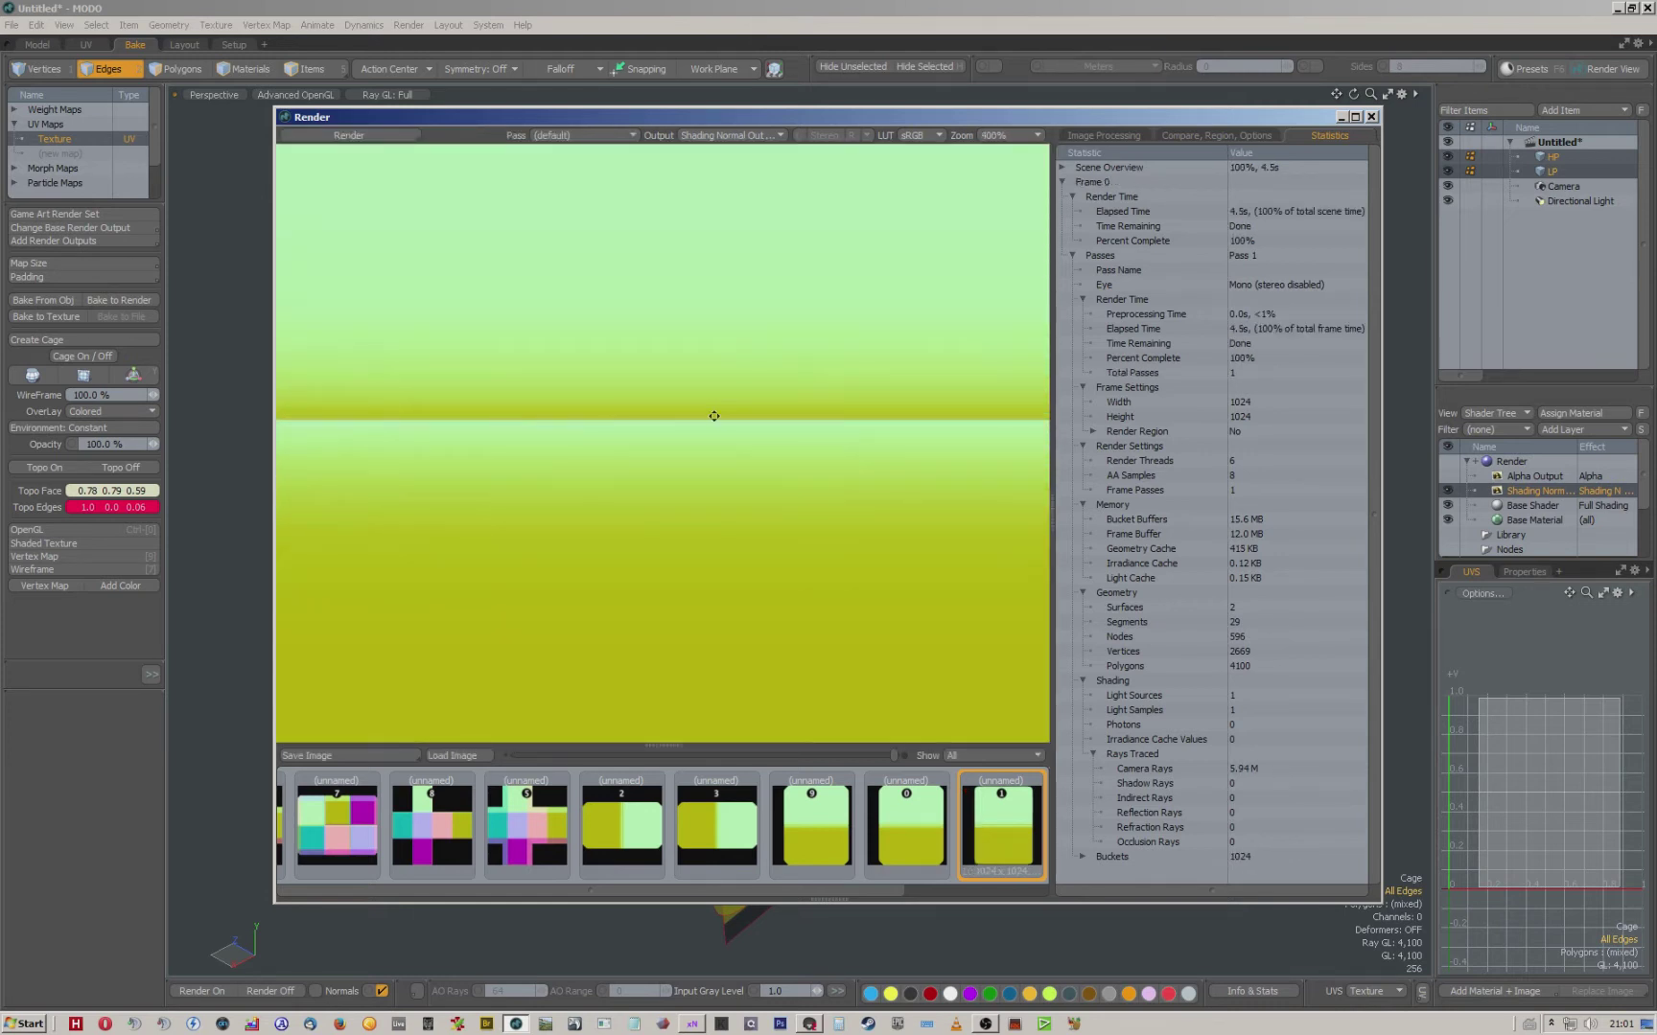
scroll(716, 415, up, 2)
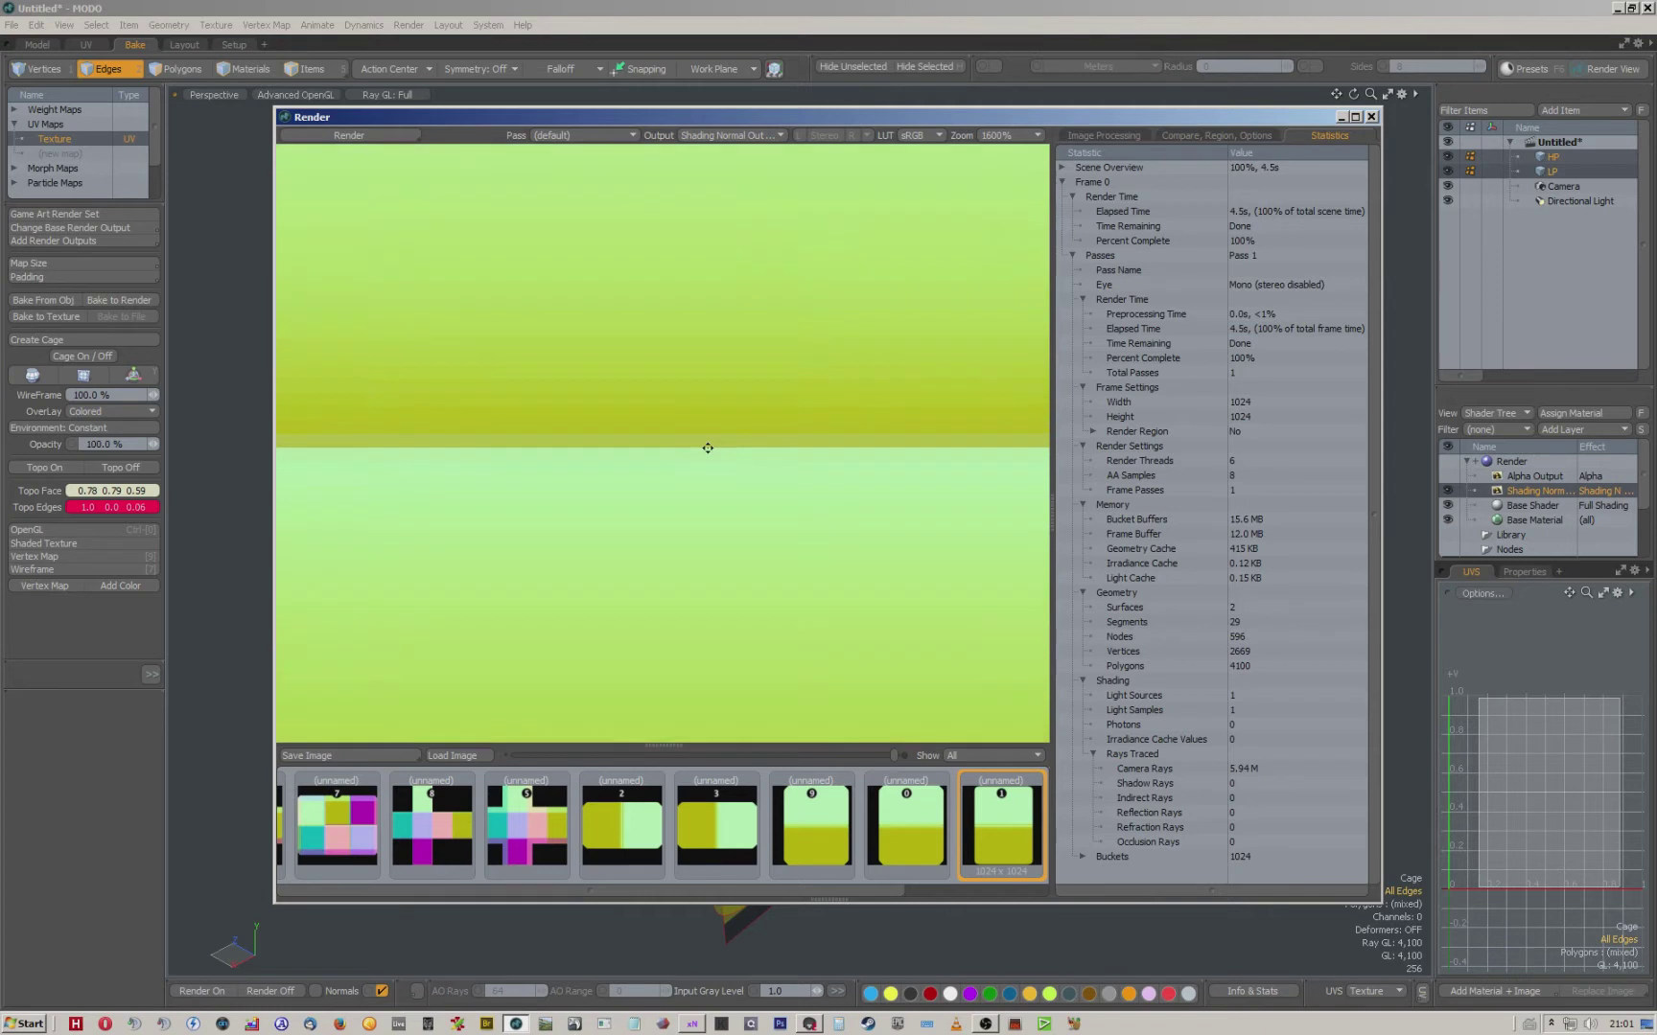
scroll(707, 447, up, 1)
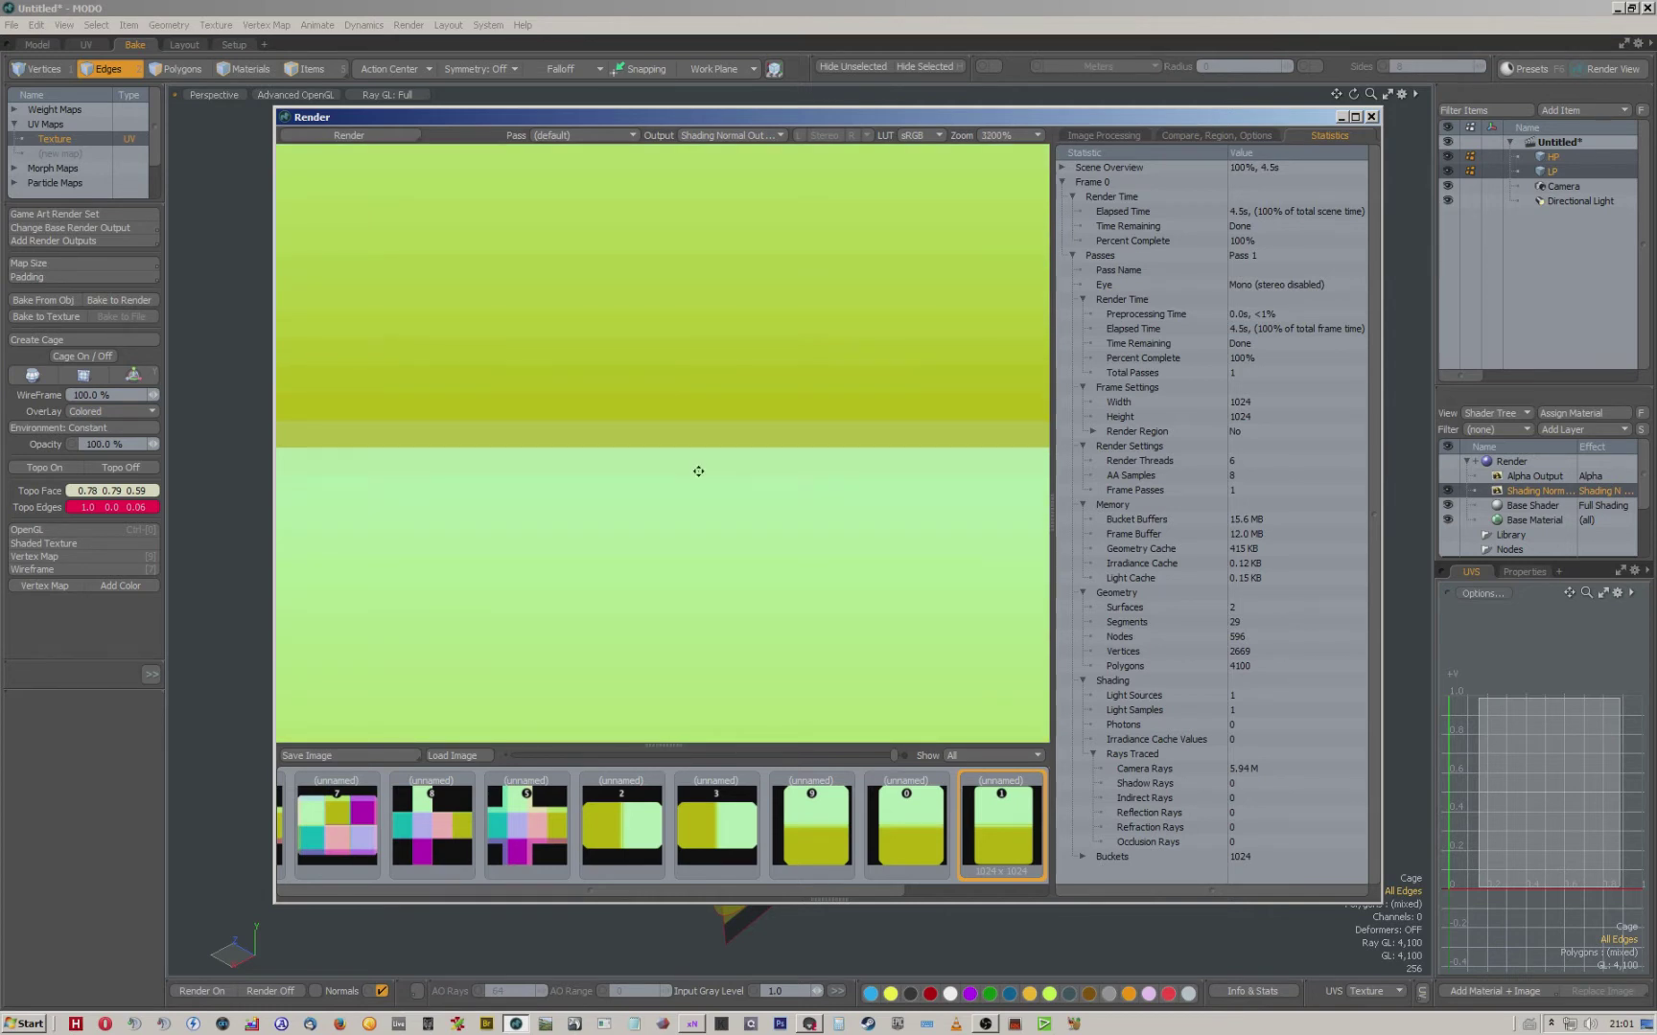
scroll(711, 380, down, 6)
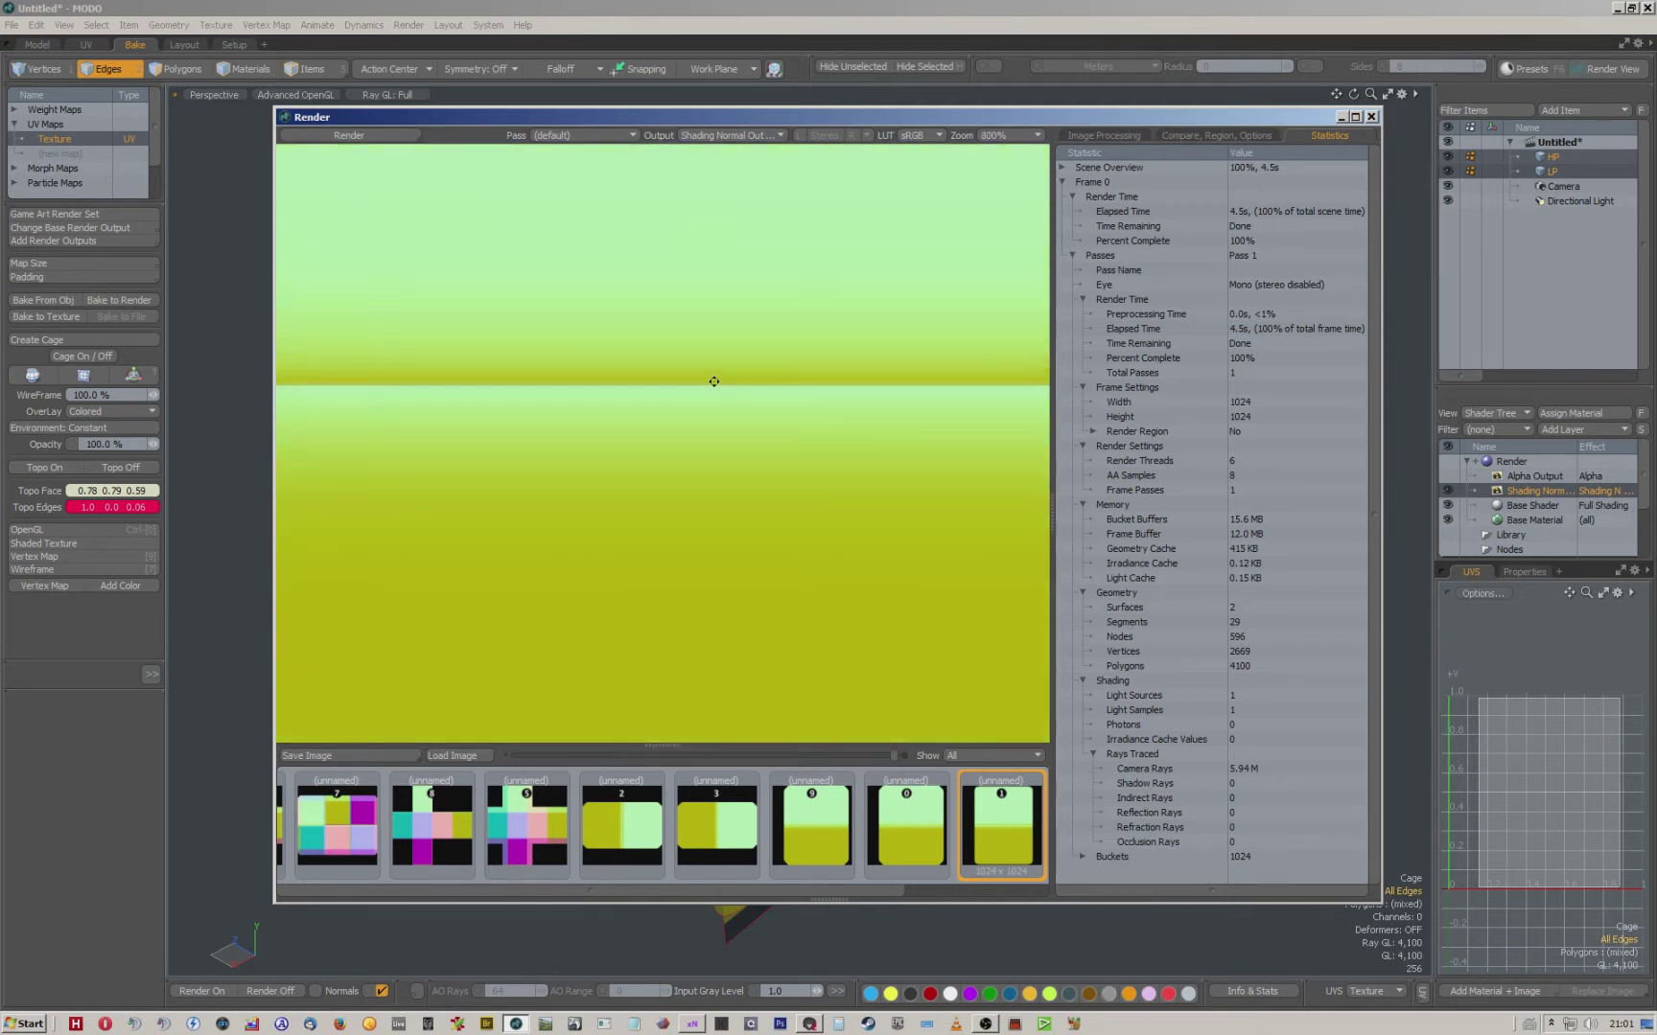
Duplicate the LP mesh.
click(1580, 172)
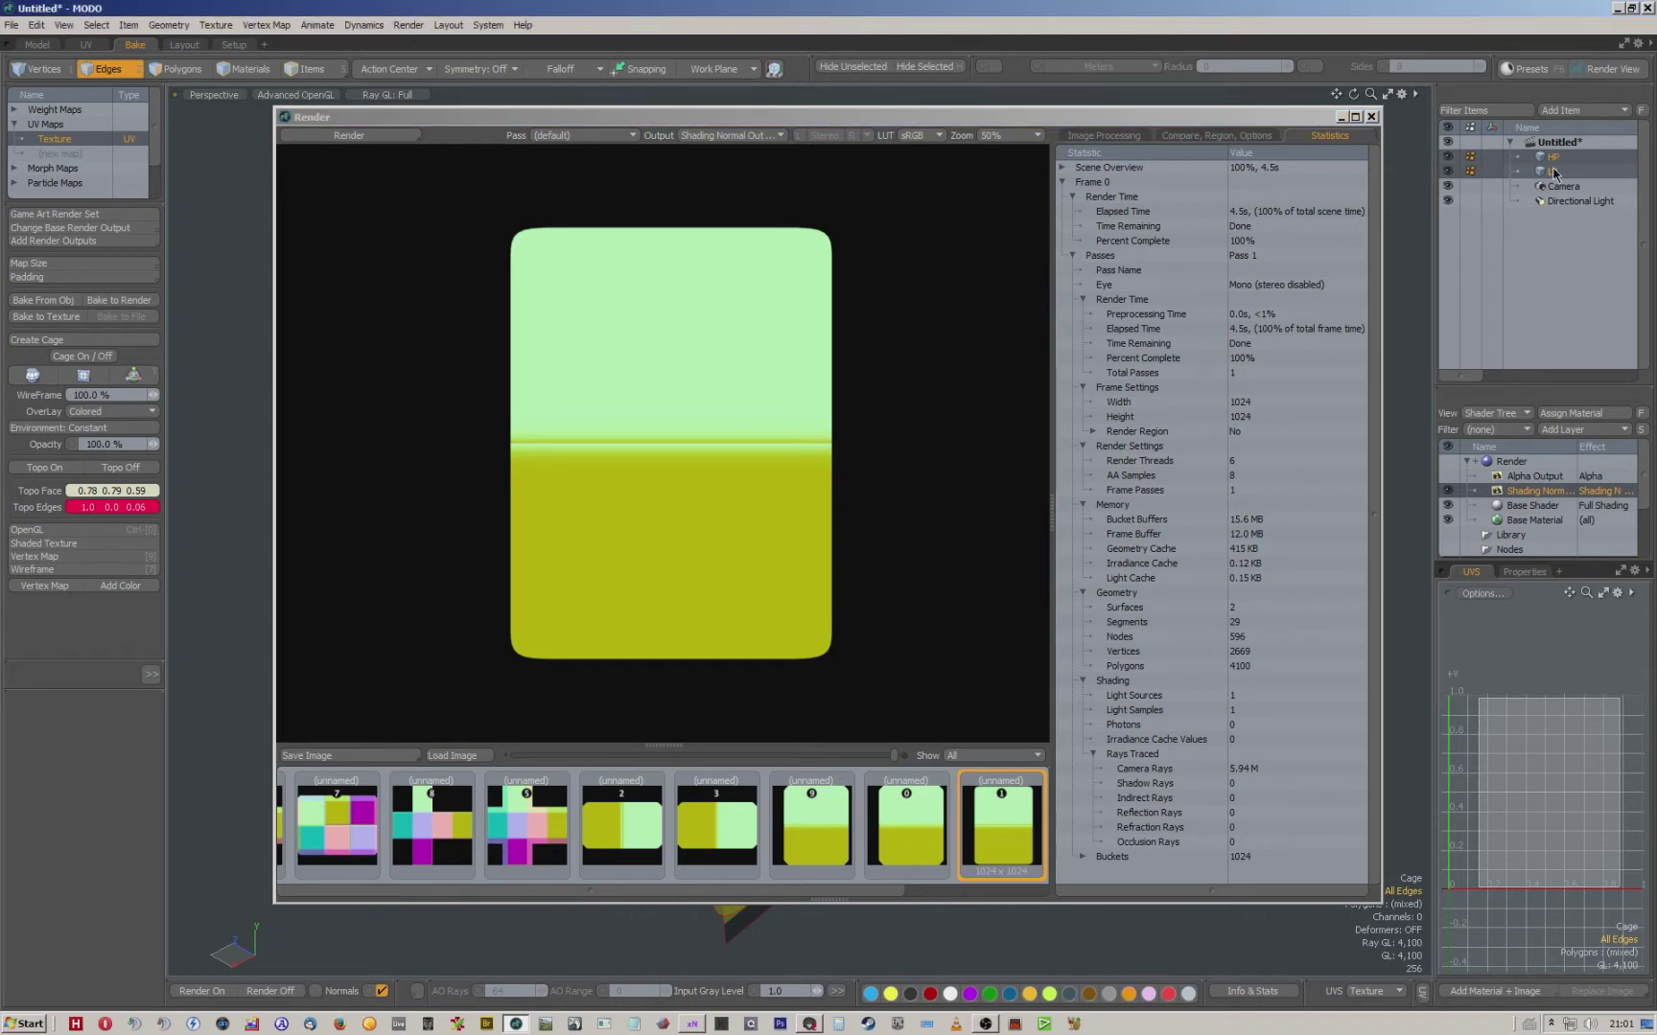
right_click(1555, 173)
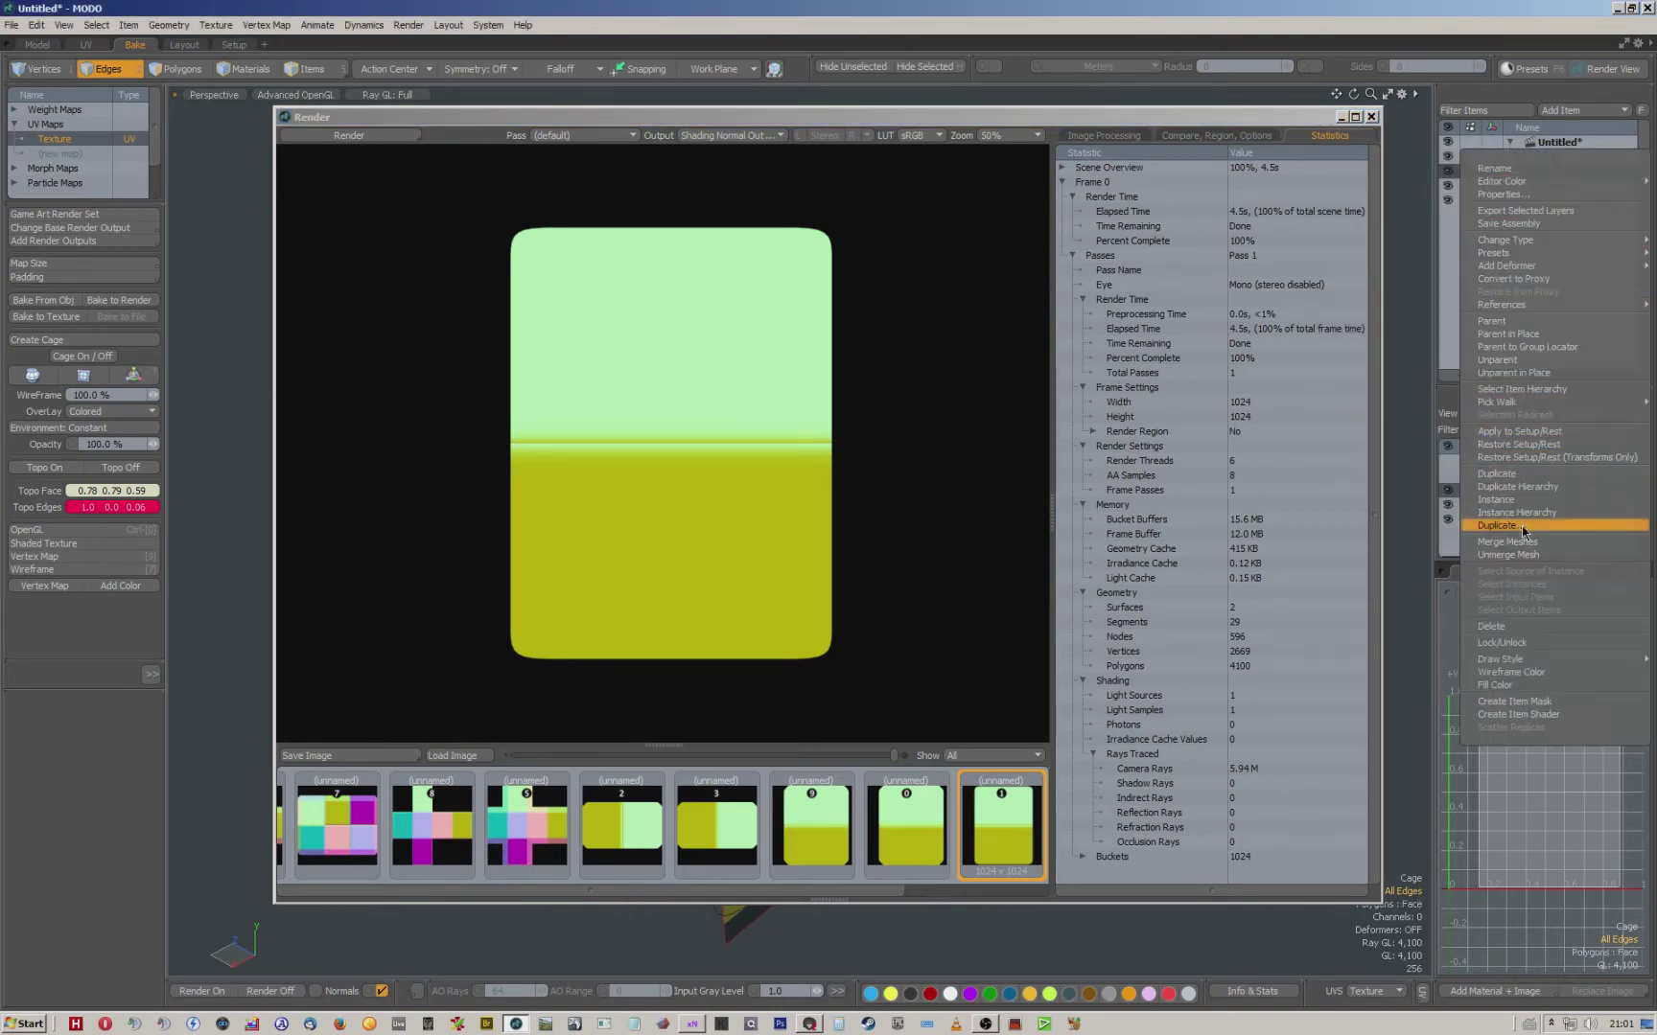
click(1512, 480)
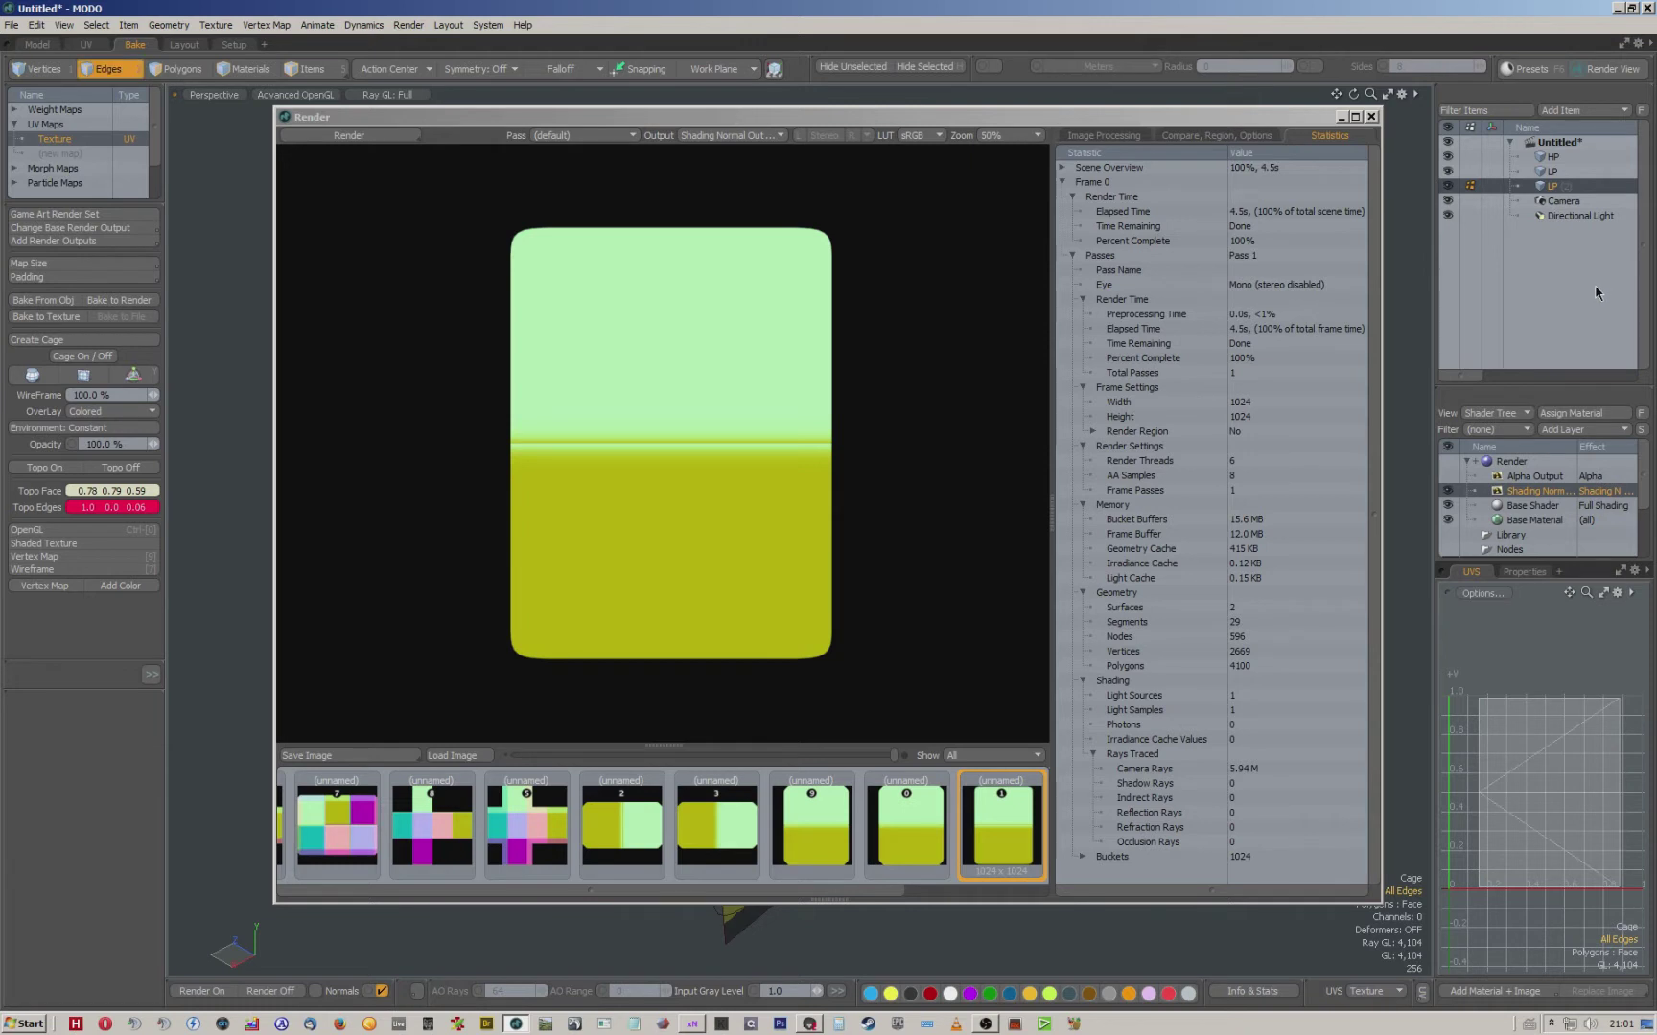
right_click(1551, 187)
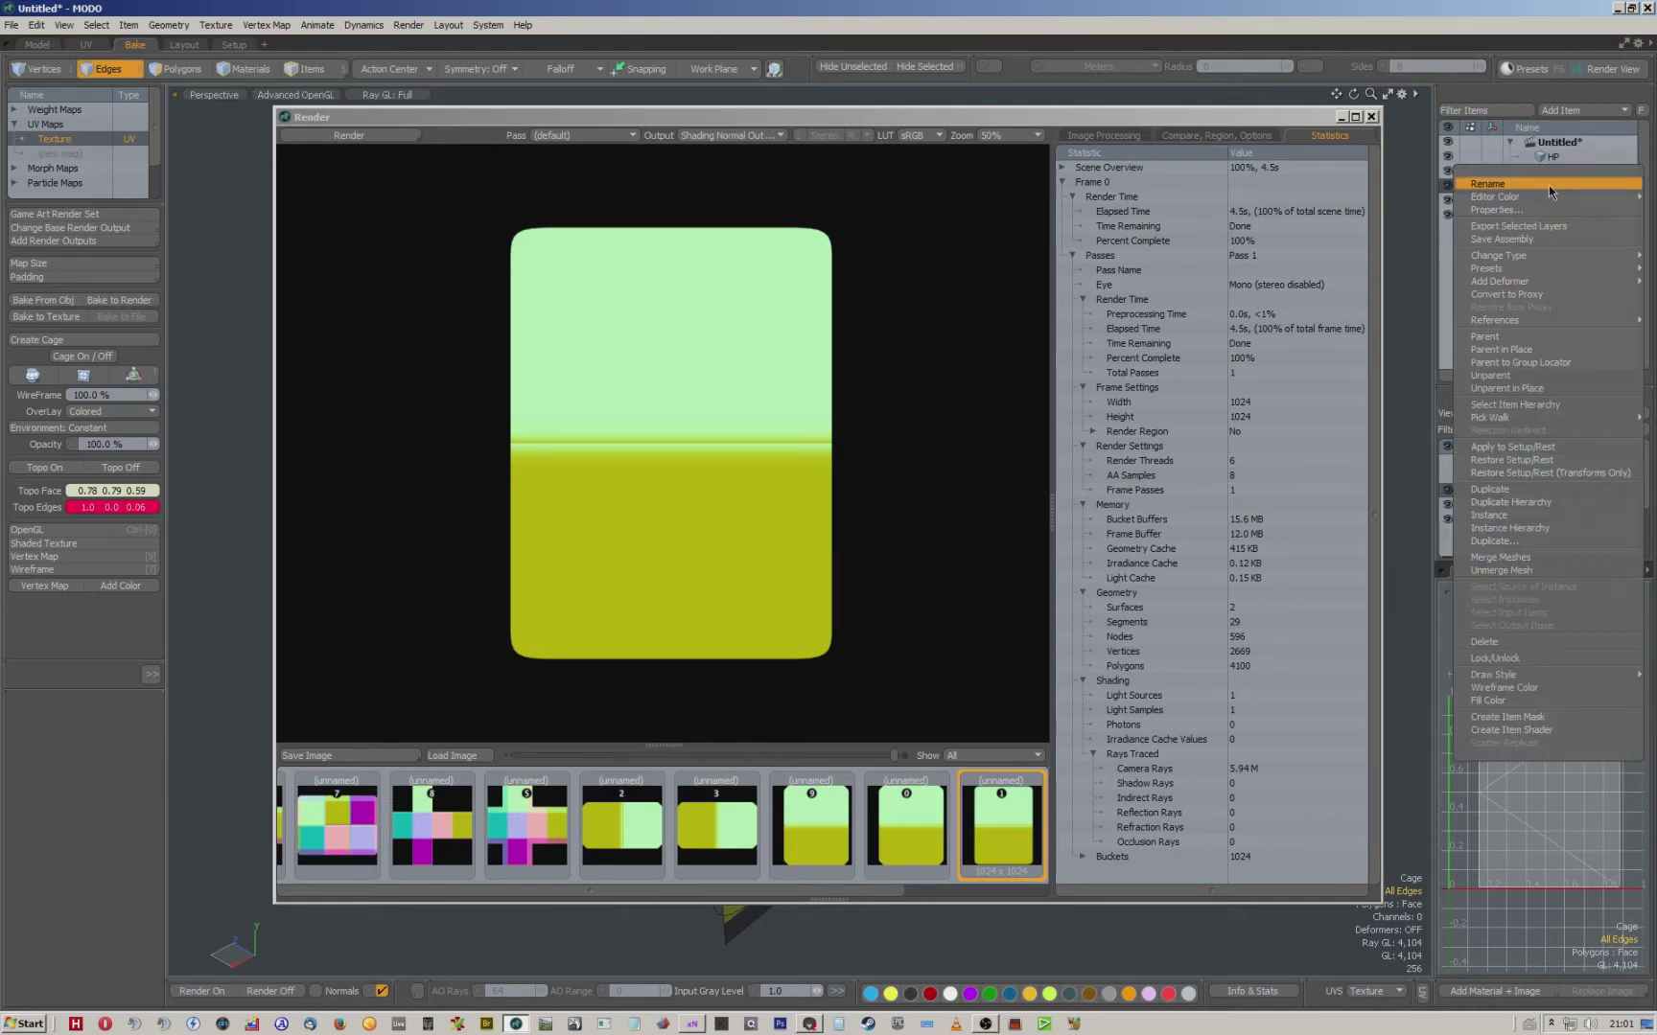
click(1551, 185)
Toggle the Save materials and Save smoothing groups options in the FBX export preferences.
click(491, 25)
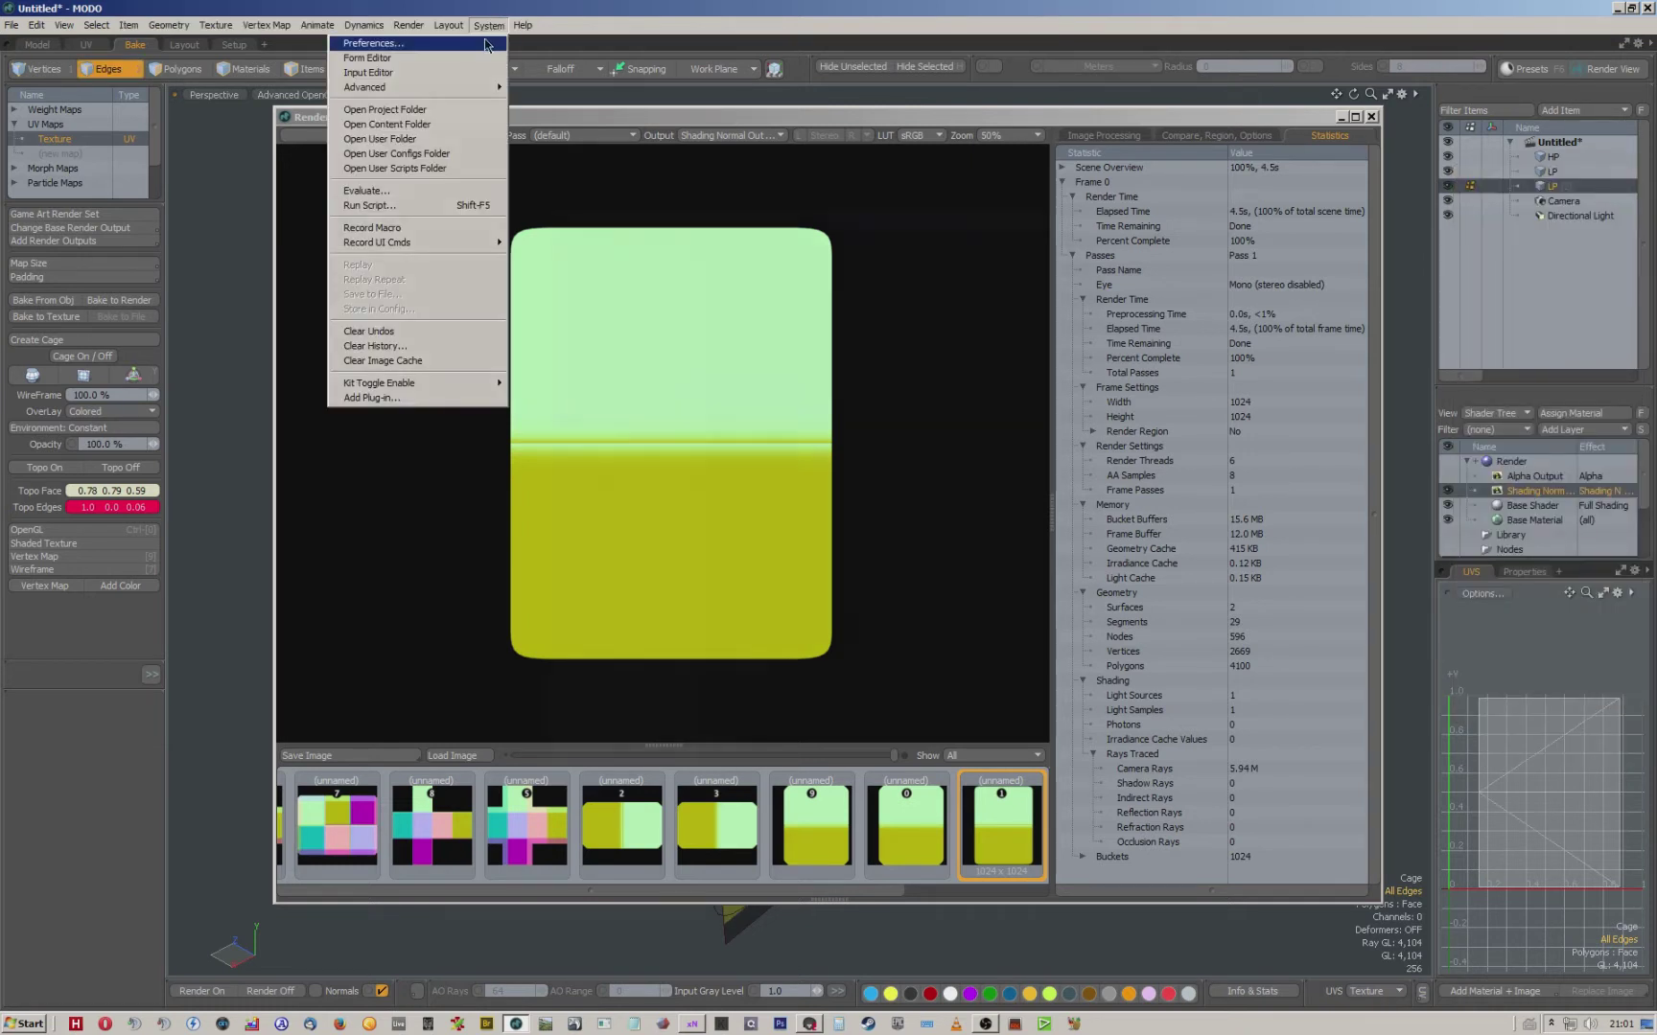
click(460, 37)
click(604, 596)
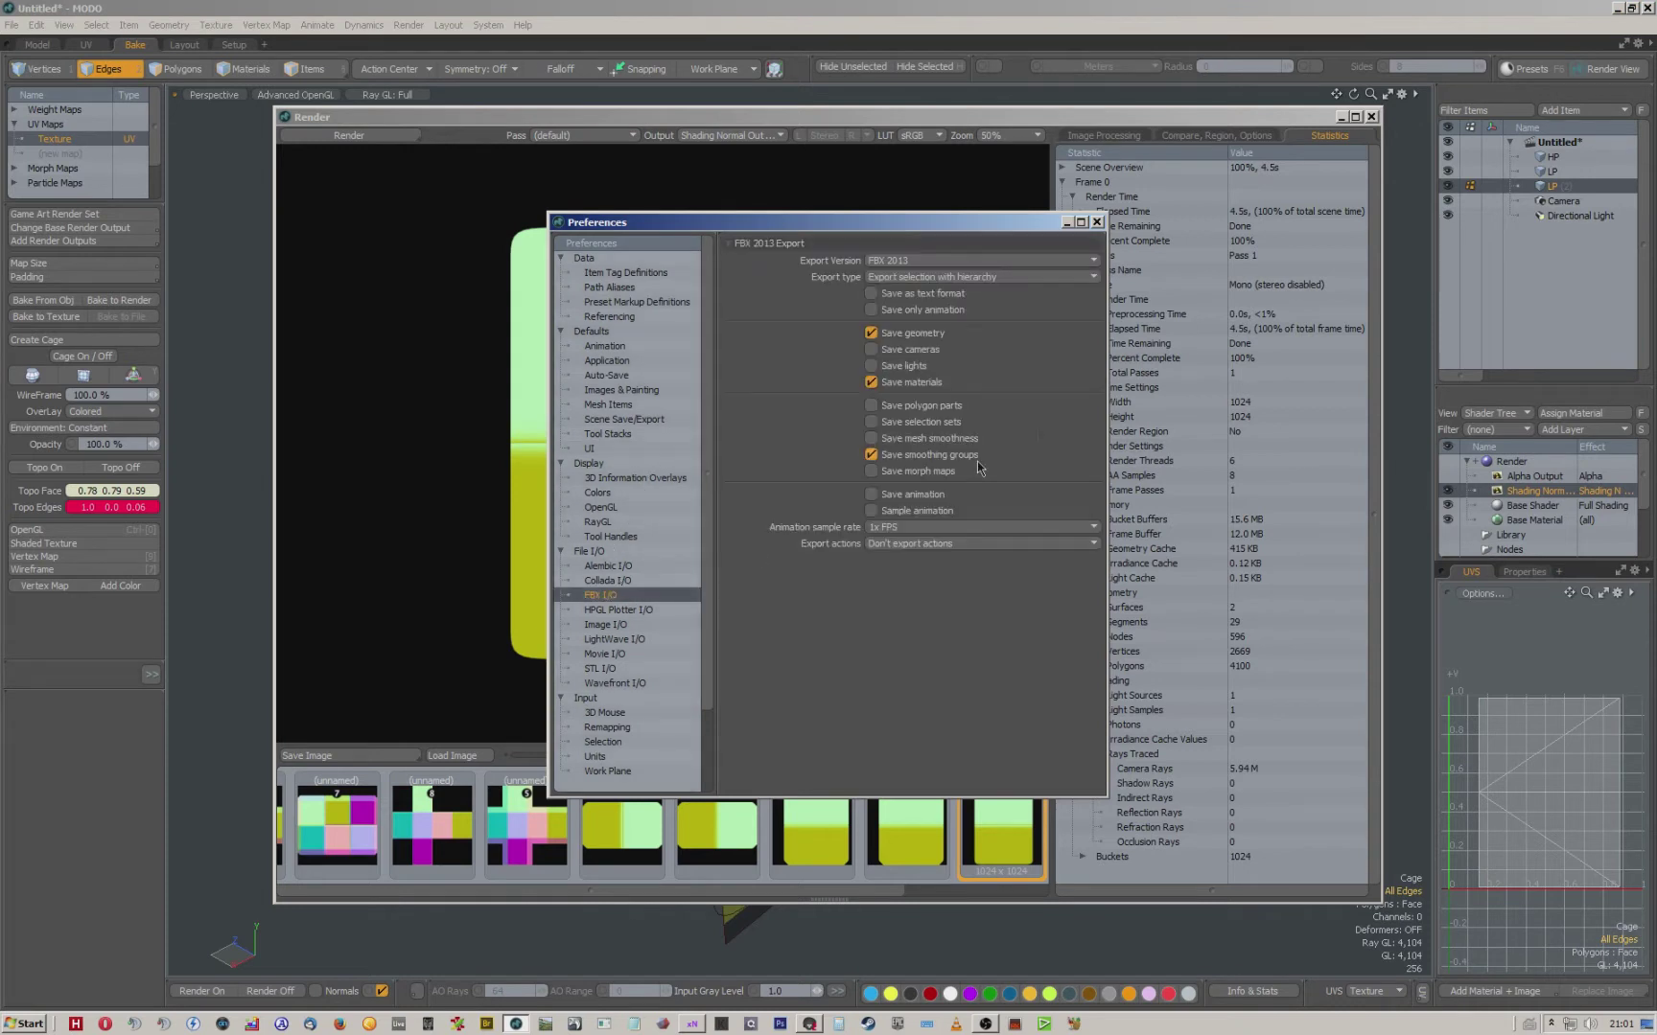
click(869, 383)
click(870, 455)
click(1097, 223)
Export only the duplicated LP mesh as an Autodesk FBX 2013 file named Sides in the TExtures folder.
right_click(1549, 186)
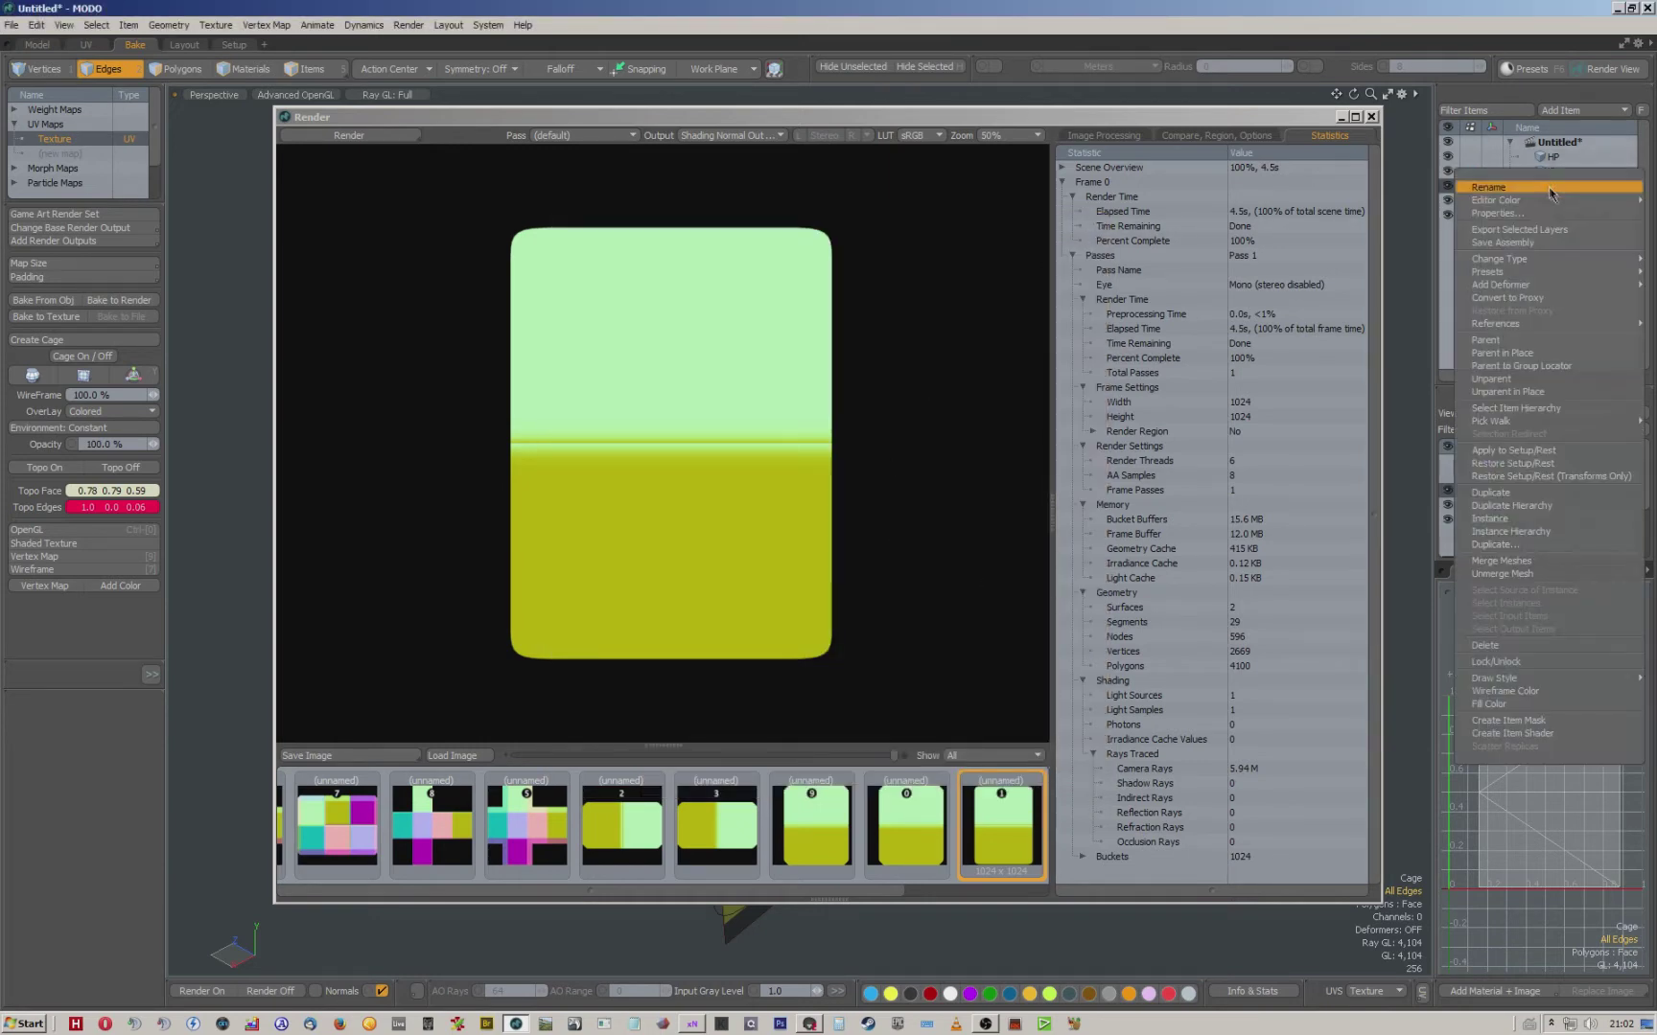
click(1524, 230)
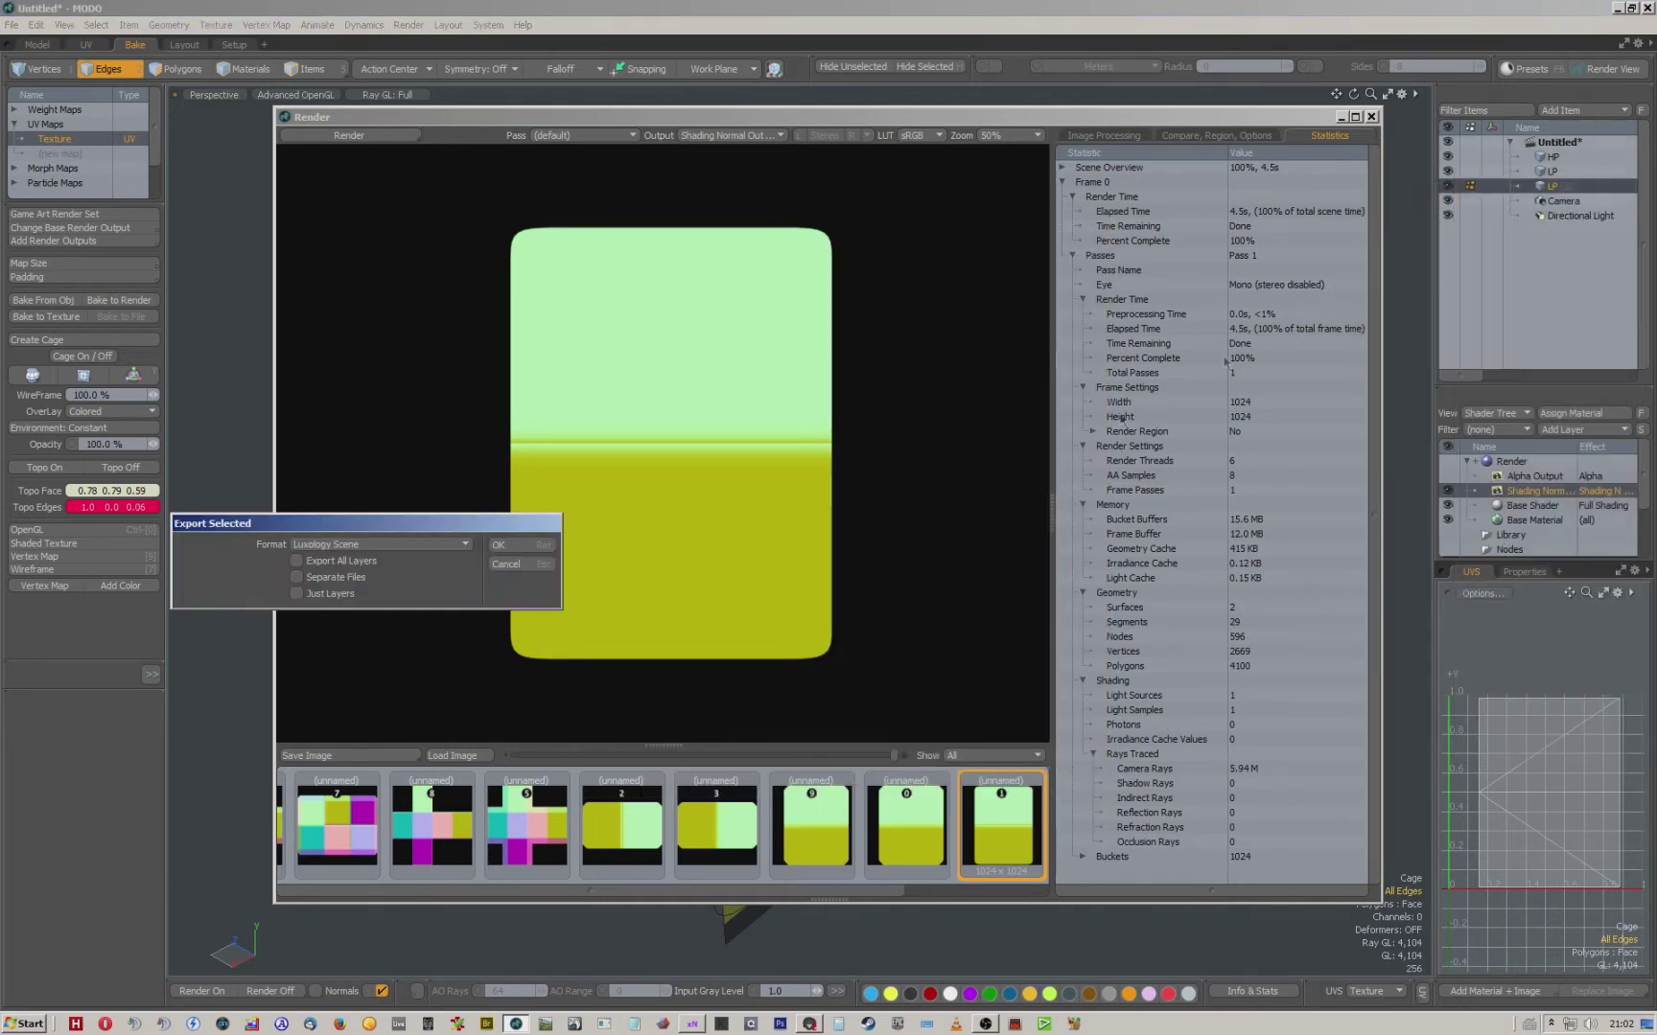
click(401, 545)
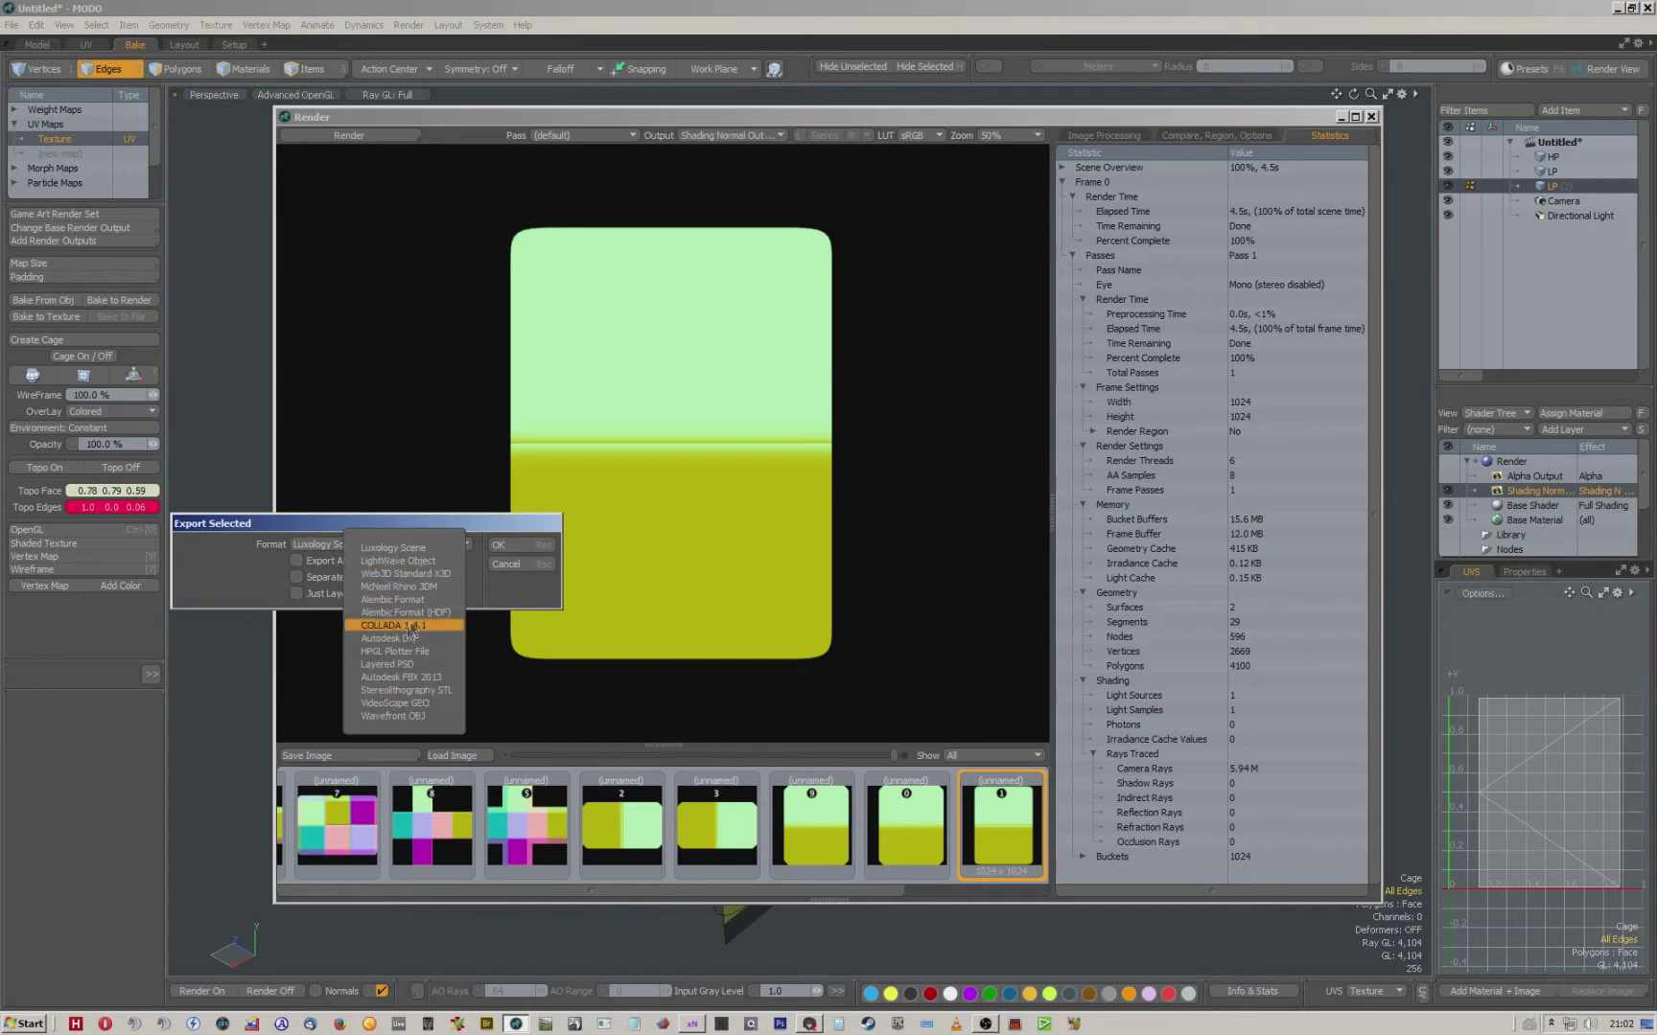
click(414, 677)
click(508, 544)
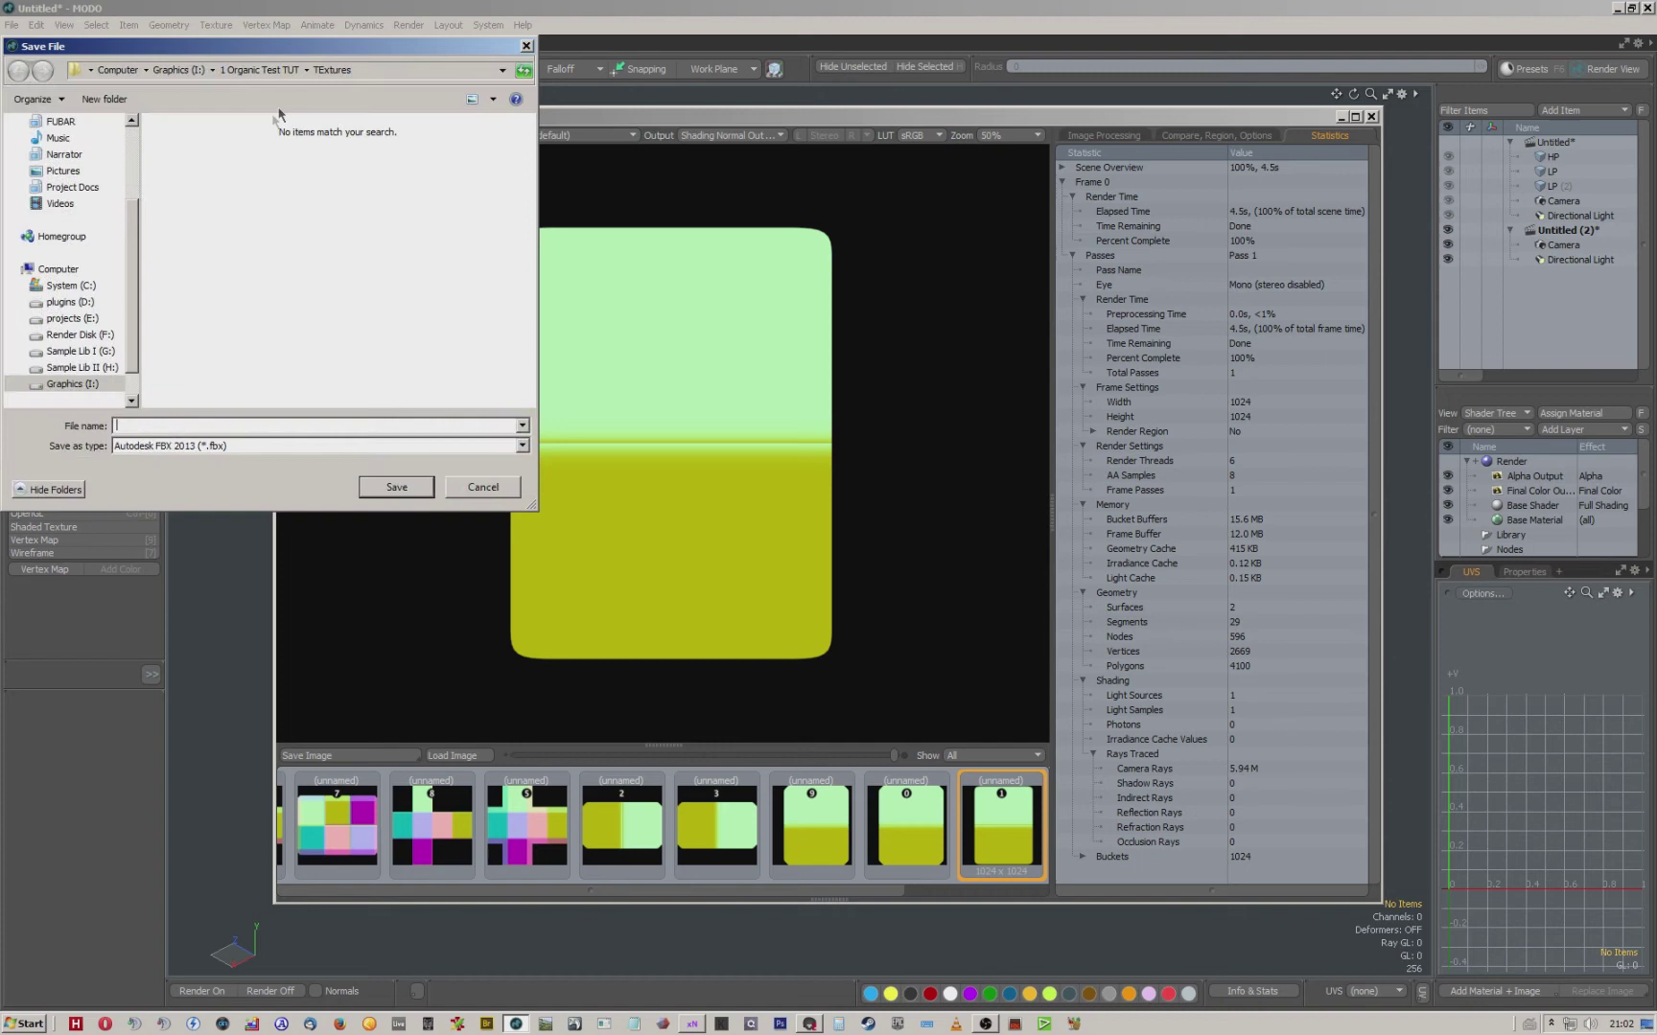
text(Sides)
click(391, 486)
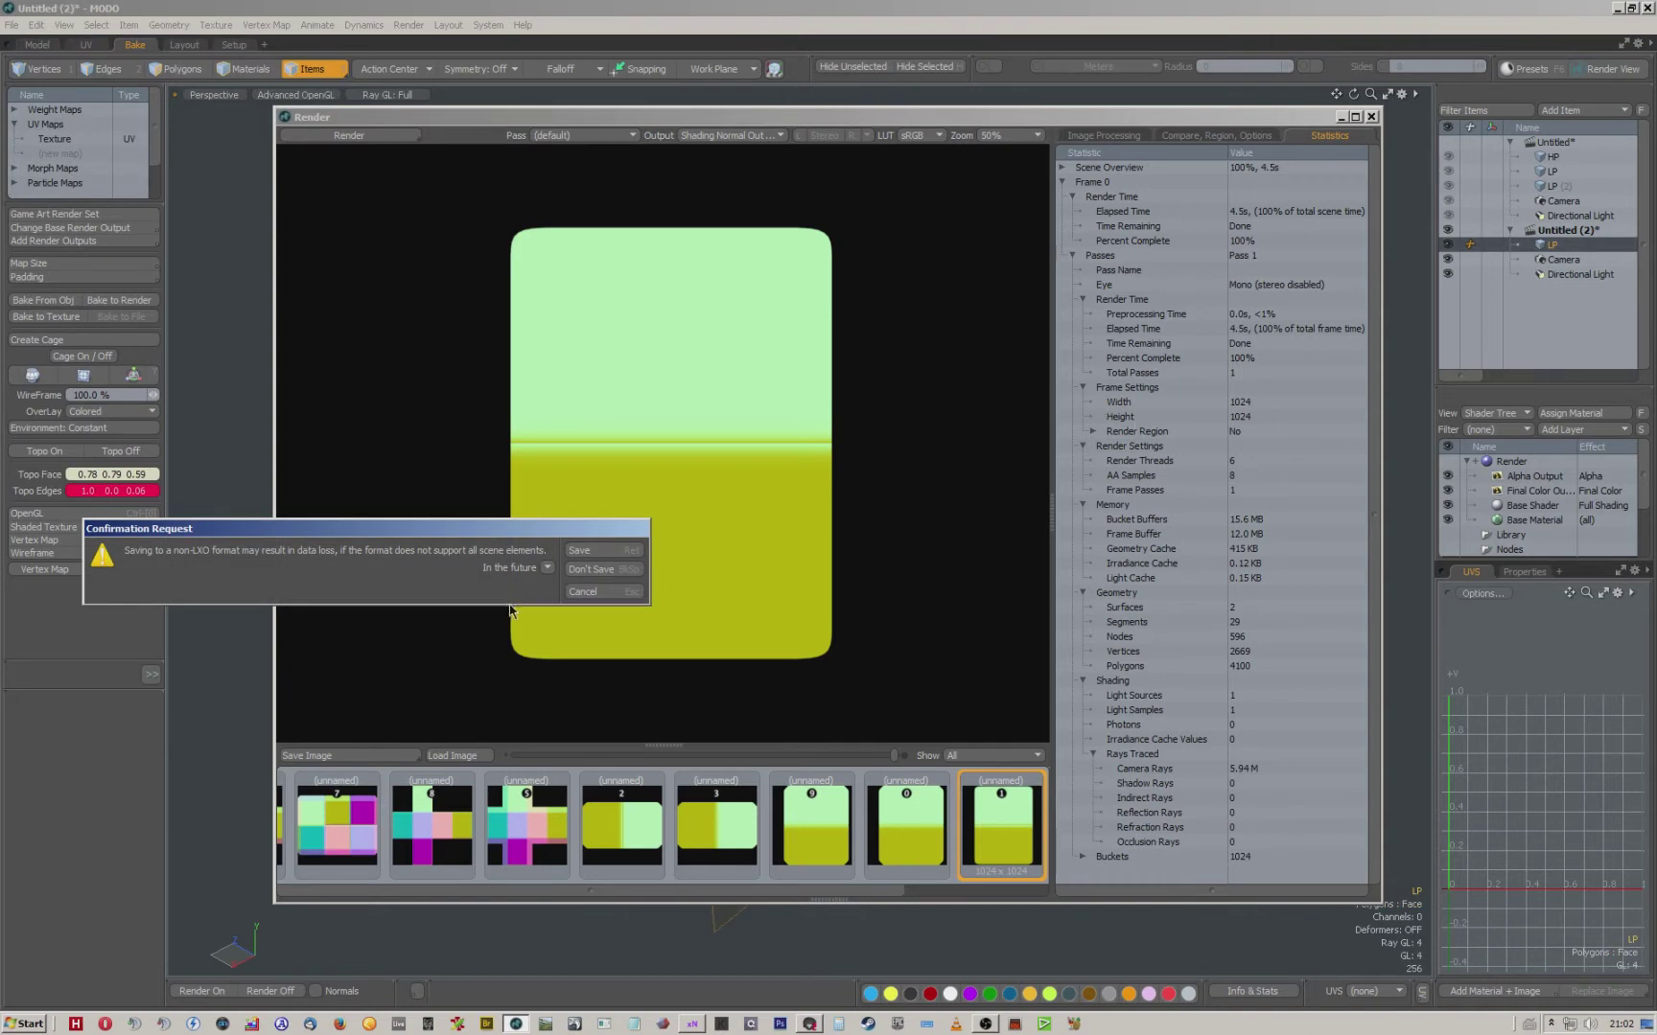
click(576, 551)
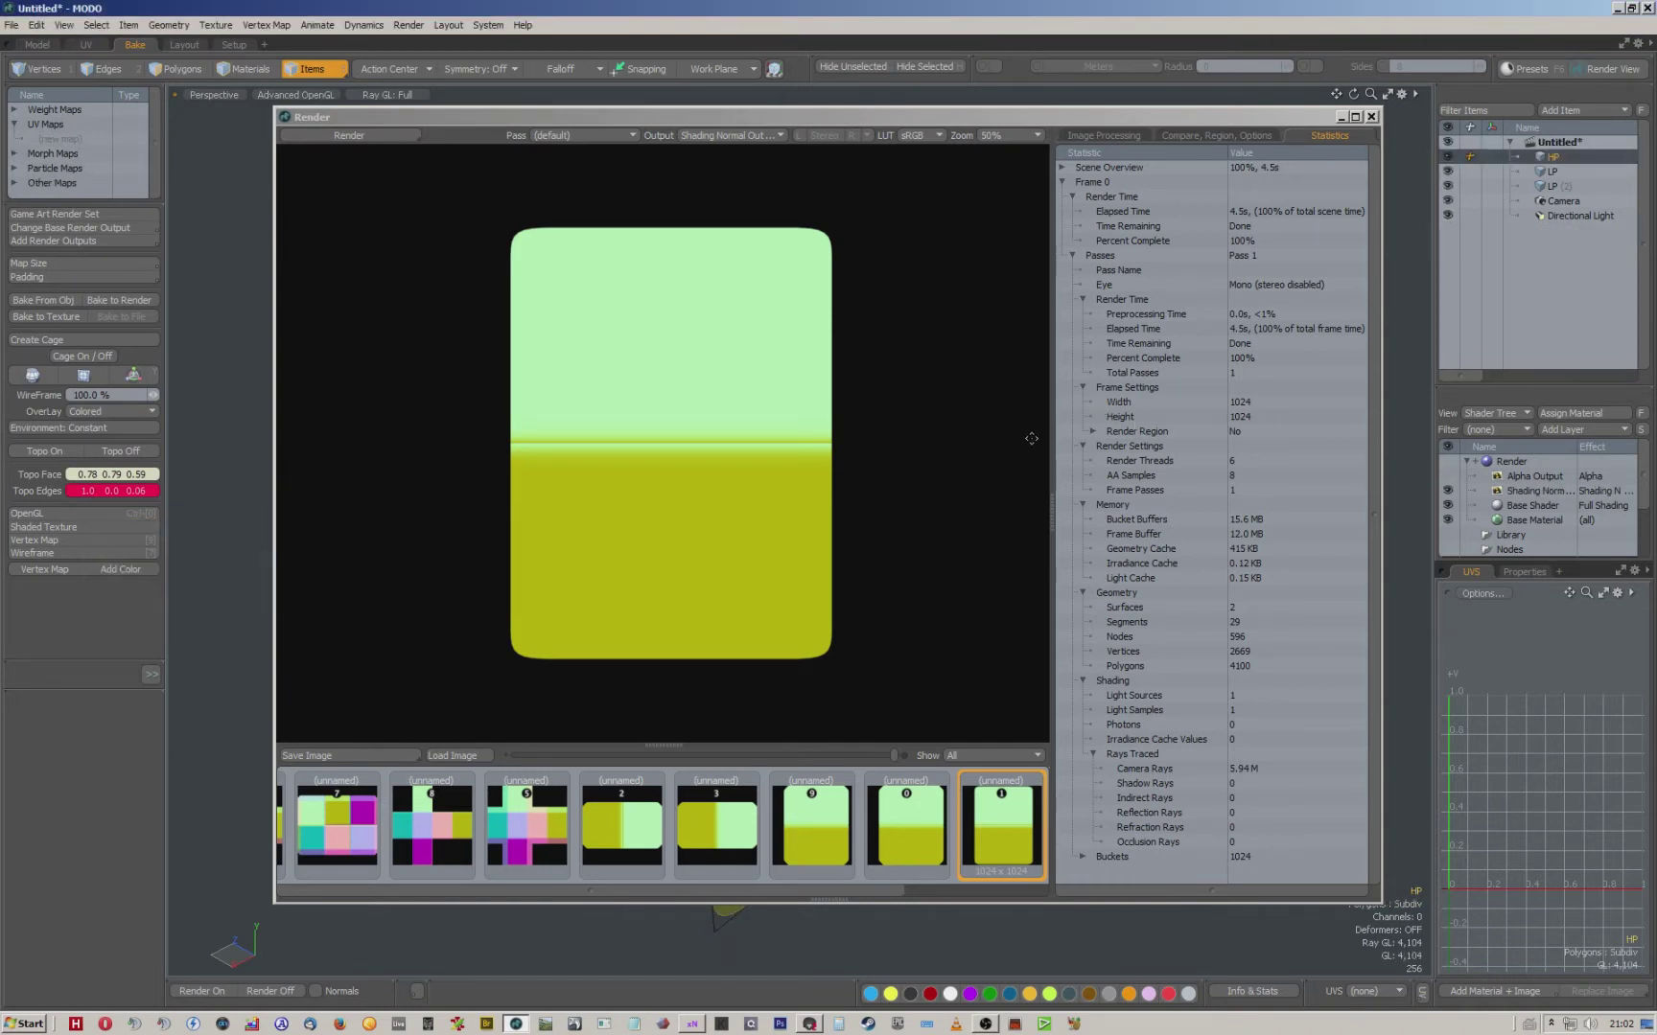
Save the baked normal map as a PNG image named OBS in the TExtures folder.
click(326, 756)
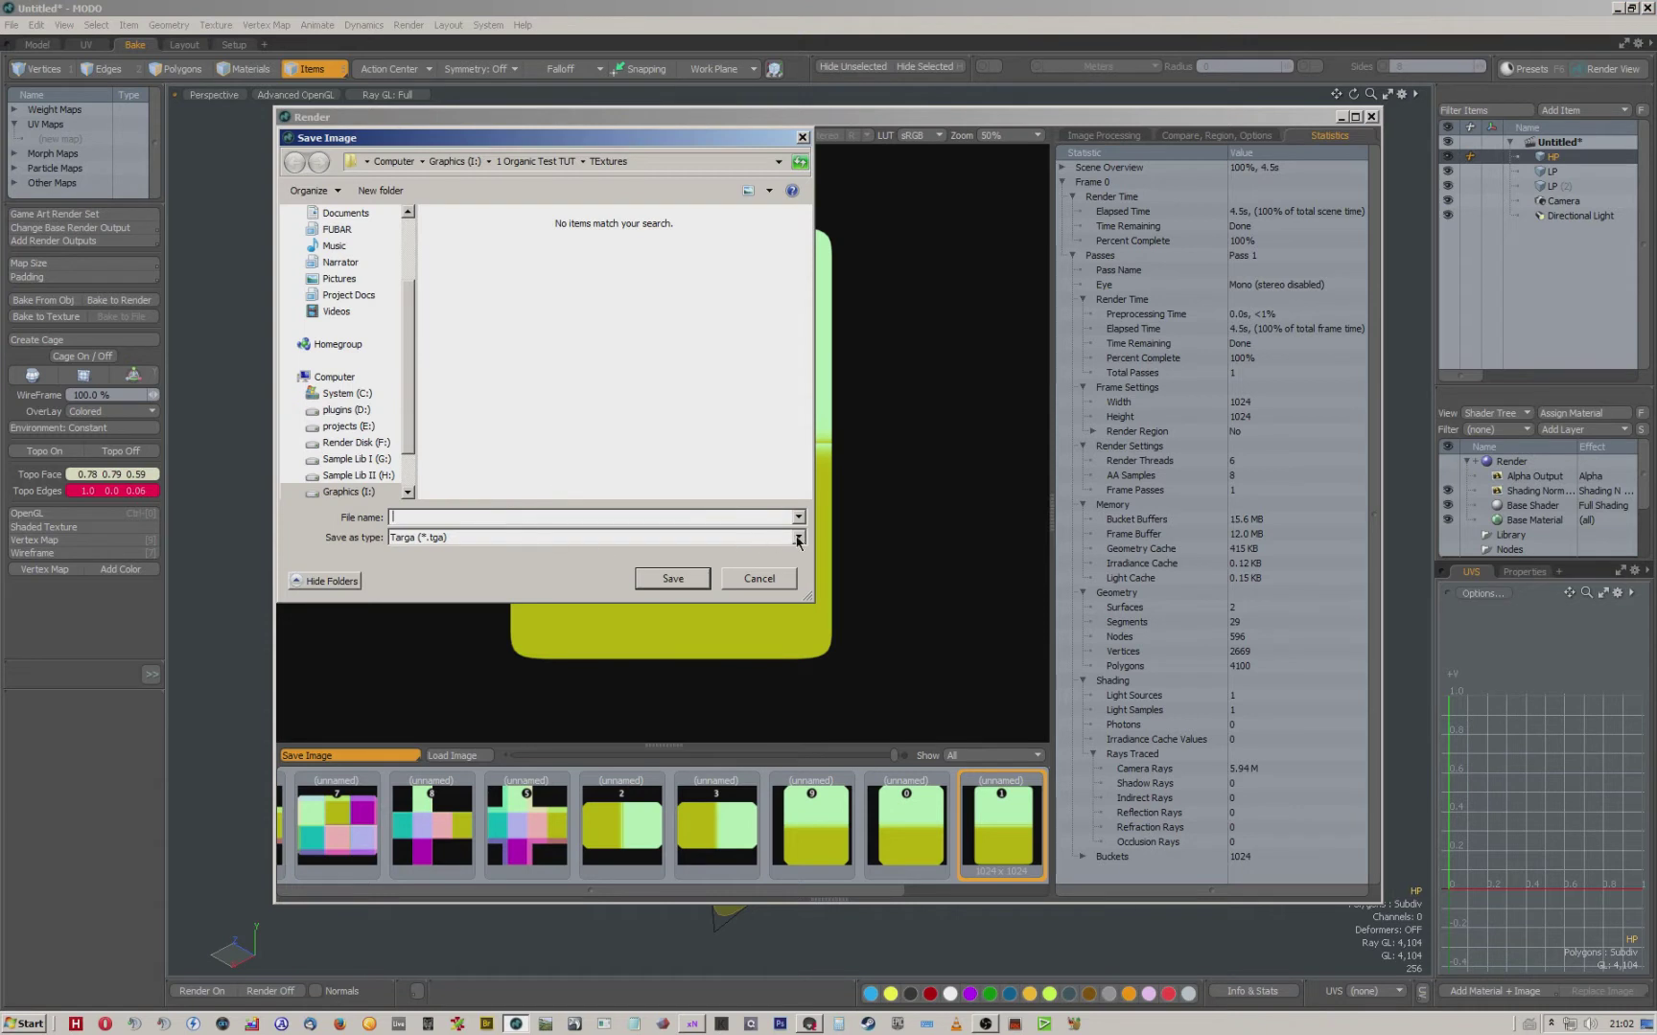
click(797, 543)
click(451, 602)
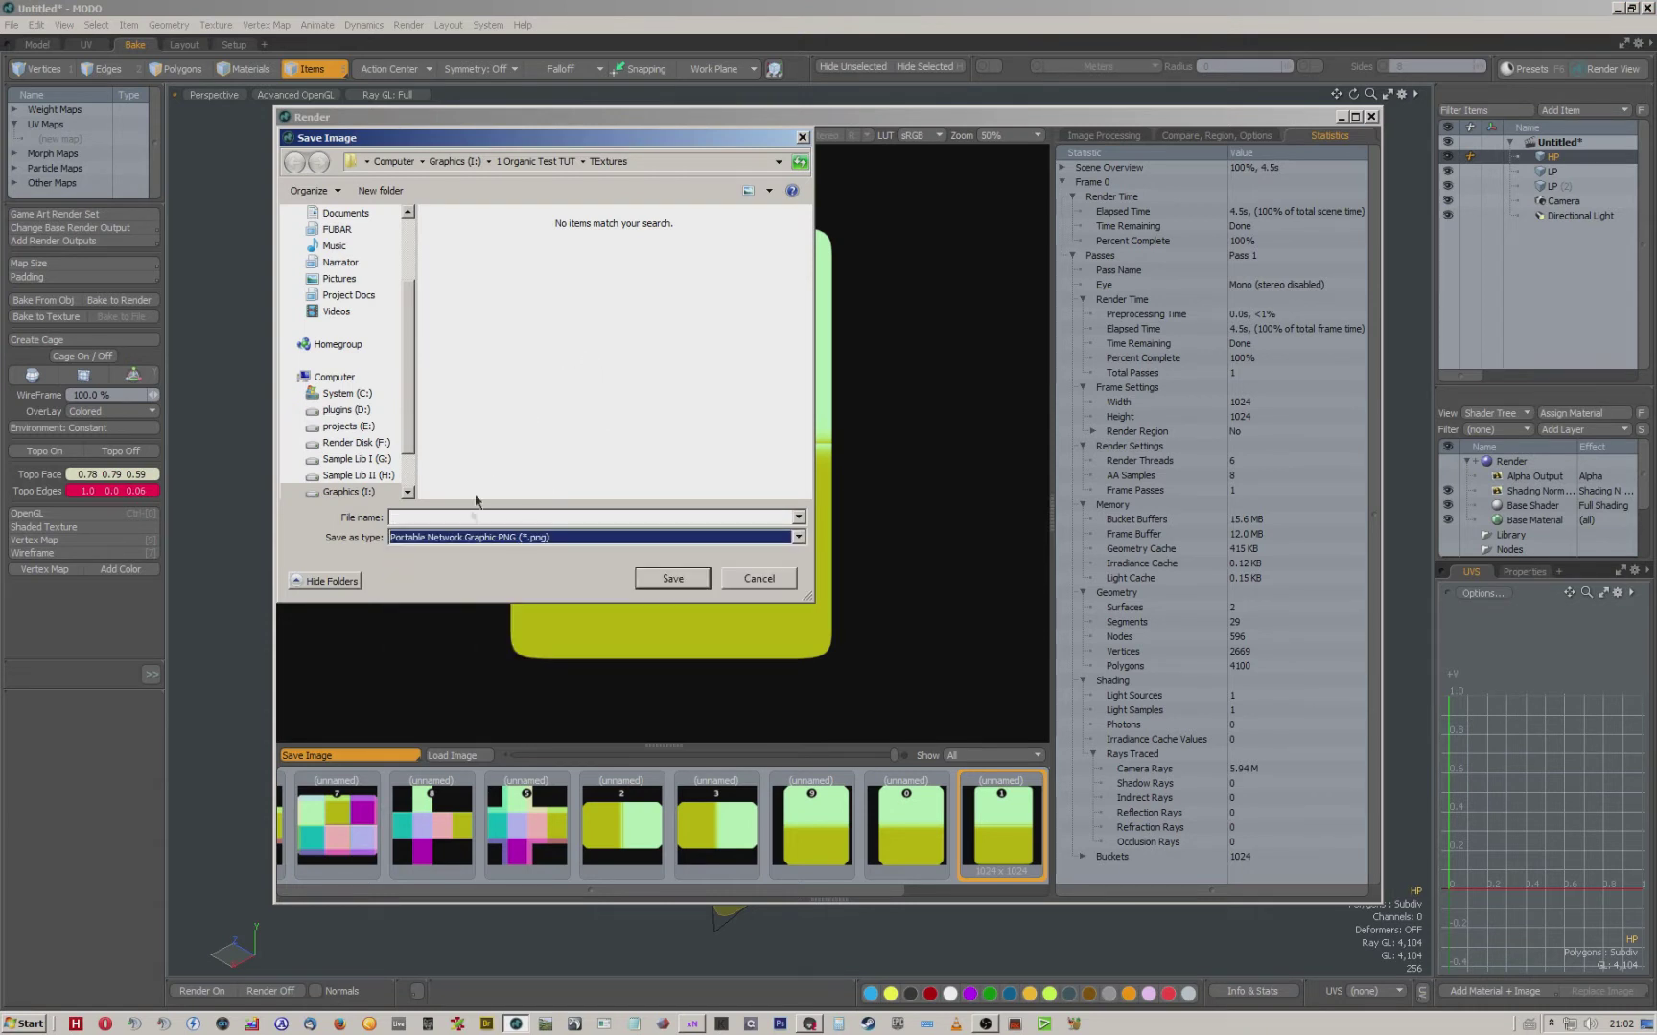
click(462, 518)
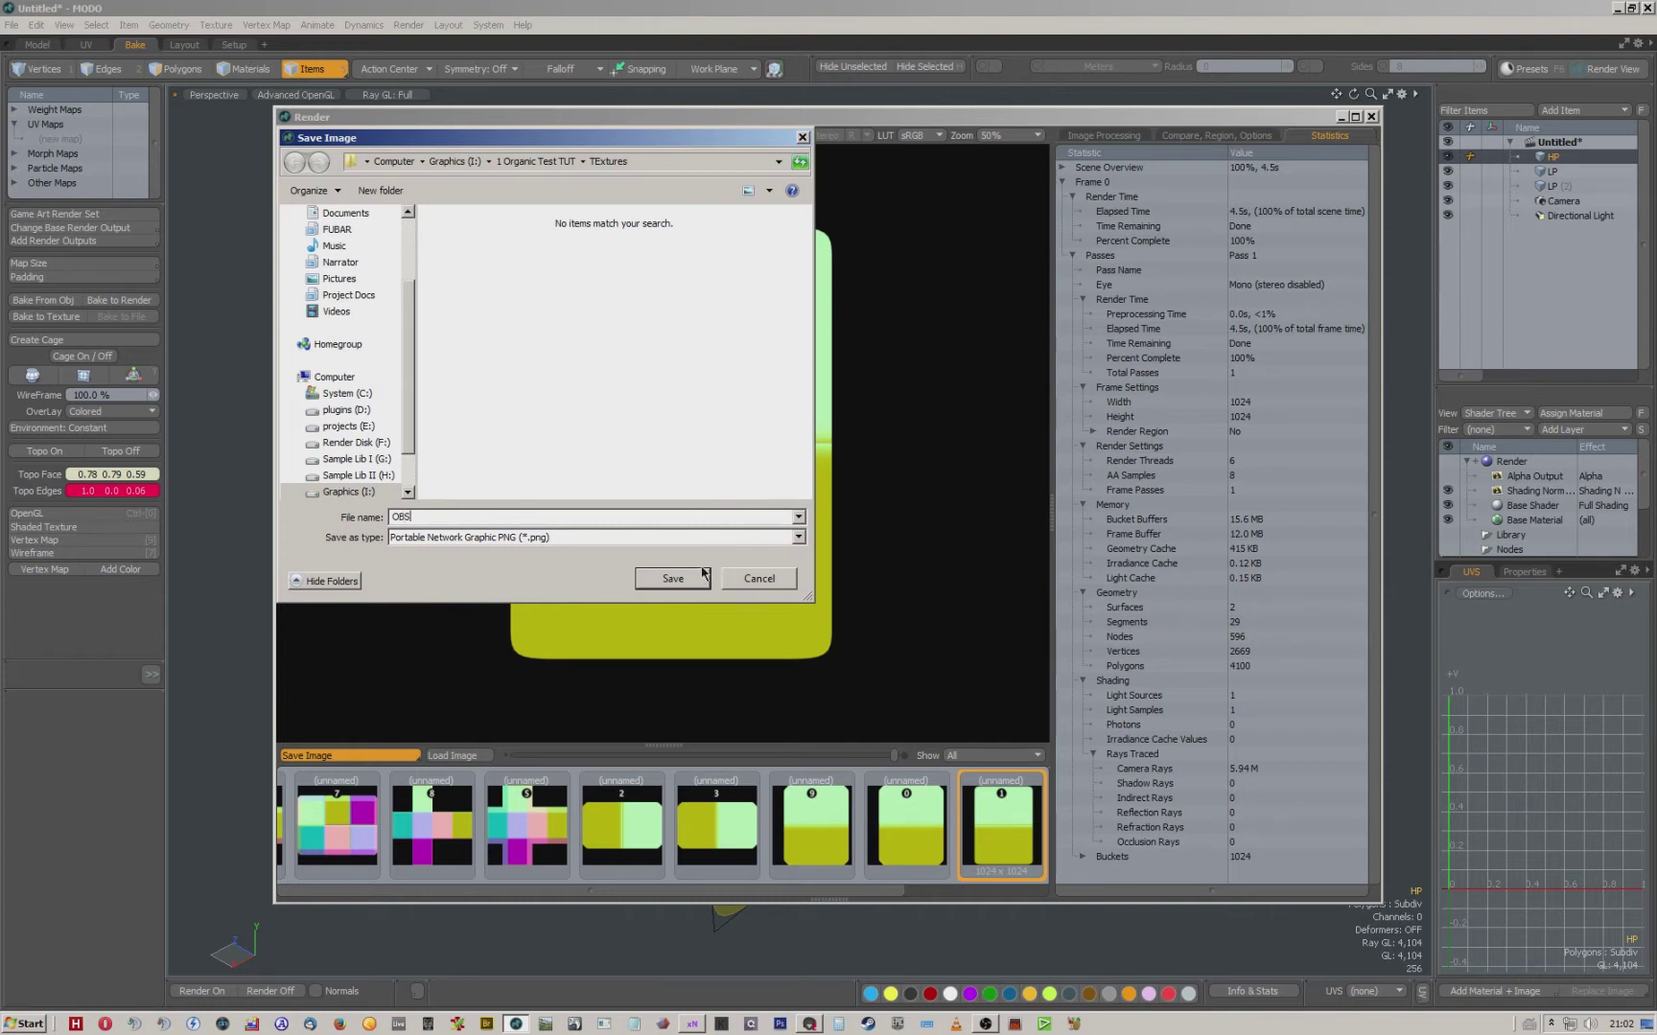
click(675, 579)
Switch to xNormal and check the tangent basis calculators and the default TB Calculator in the Plugin Manager.
click(692, 1023)
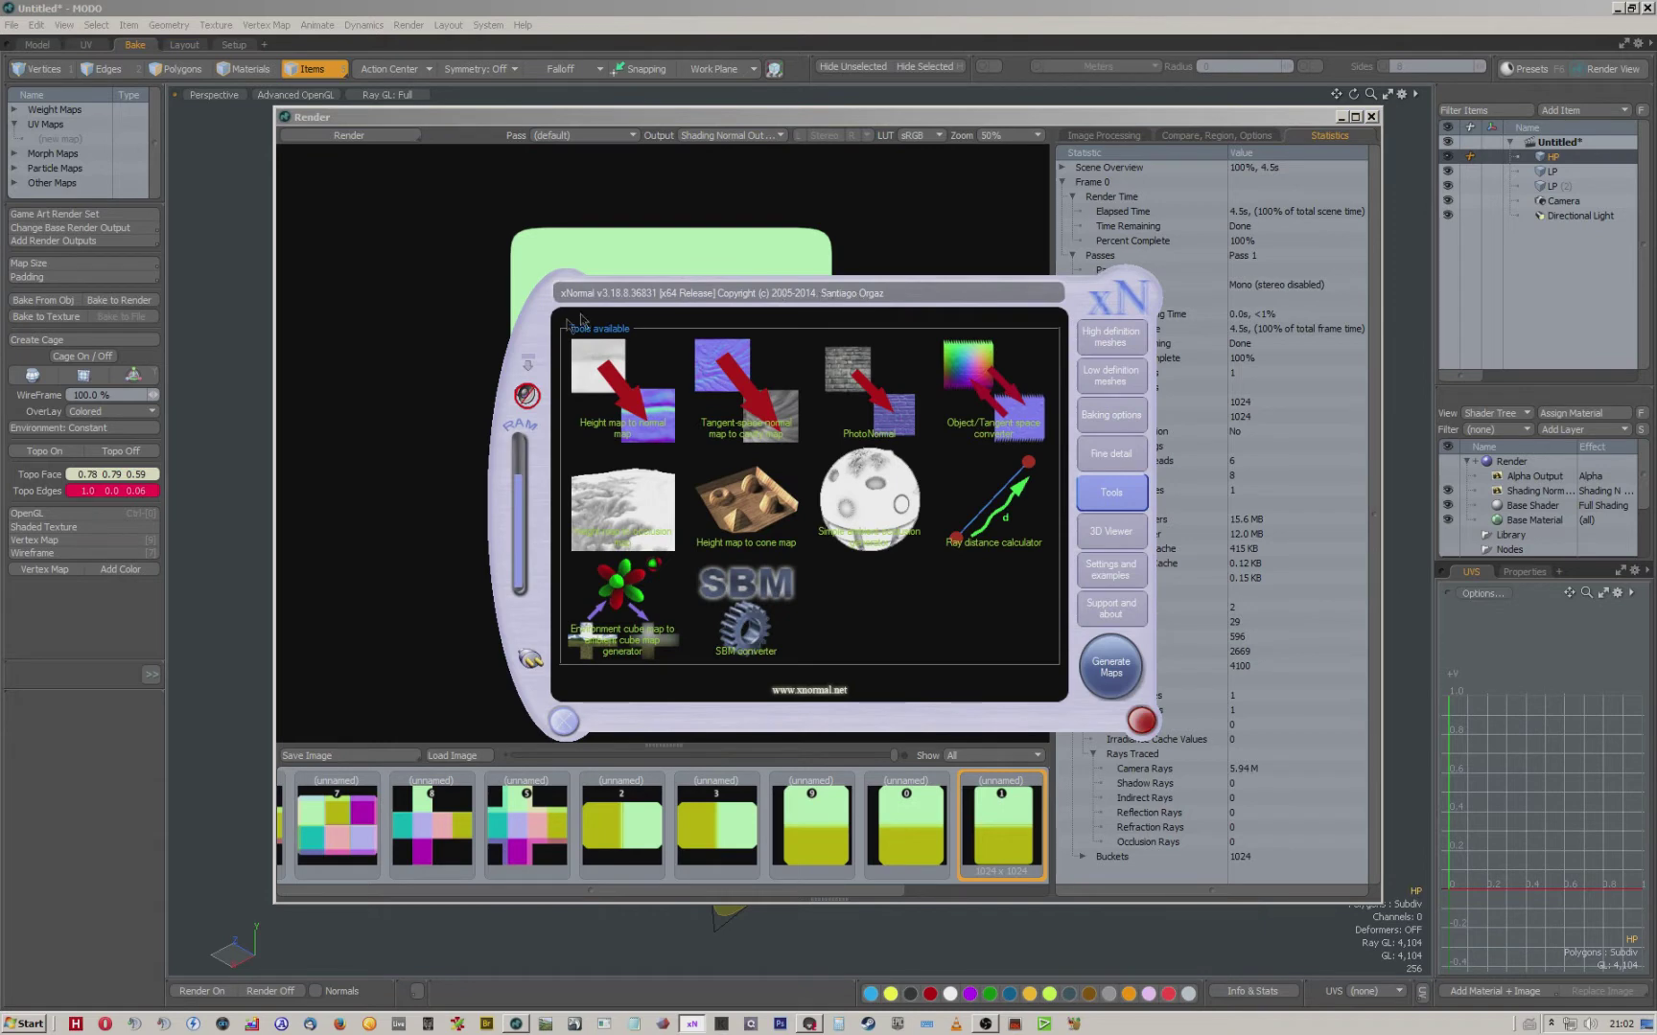
click(532, 670)
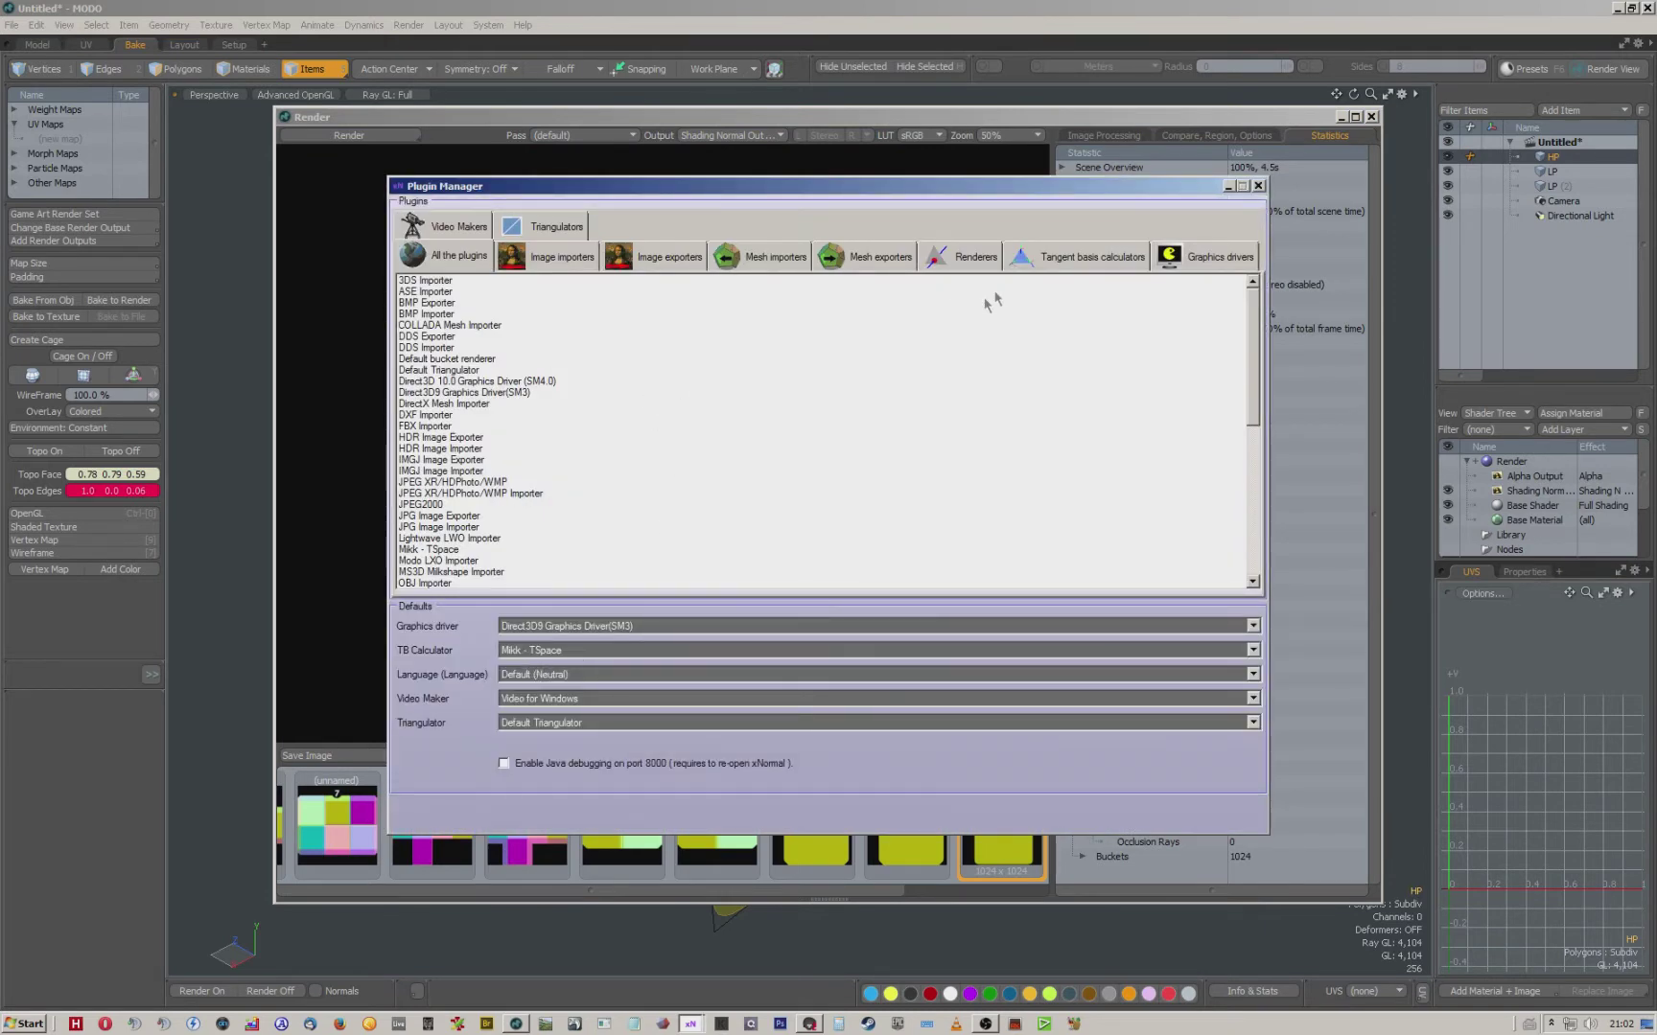
click(1064, 257)
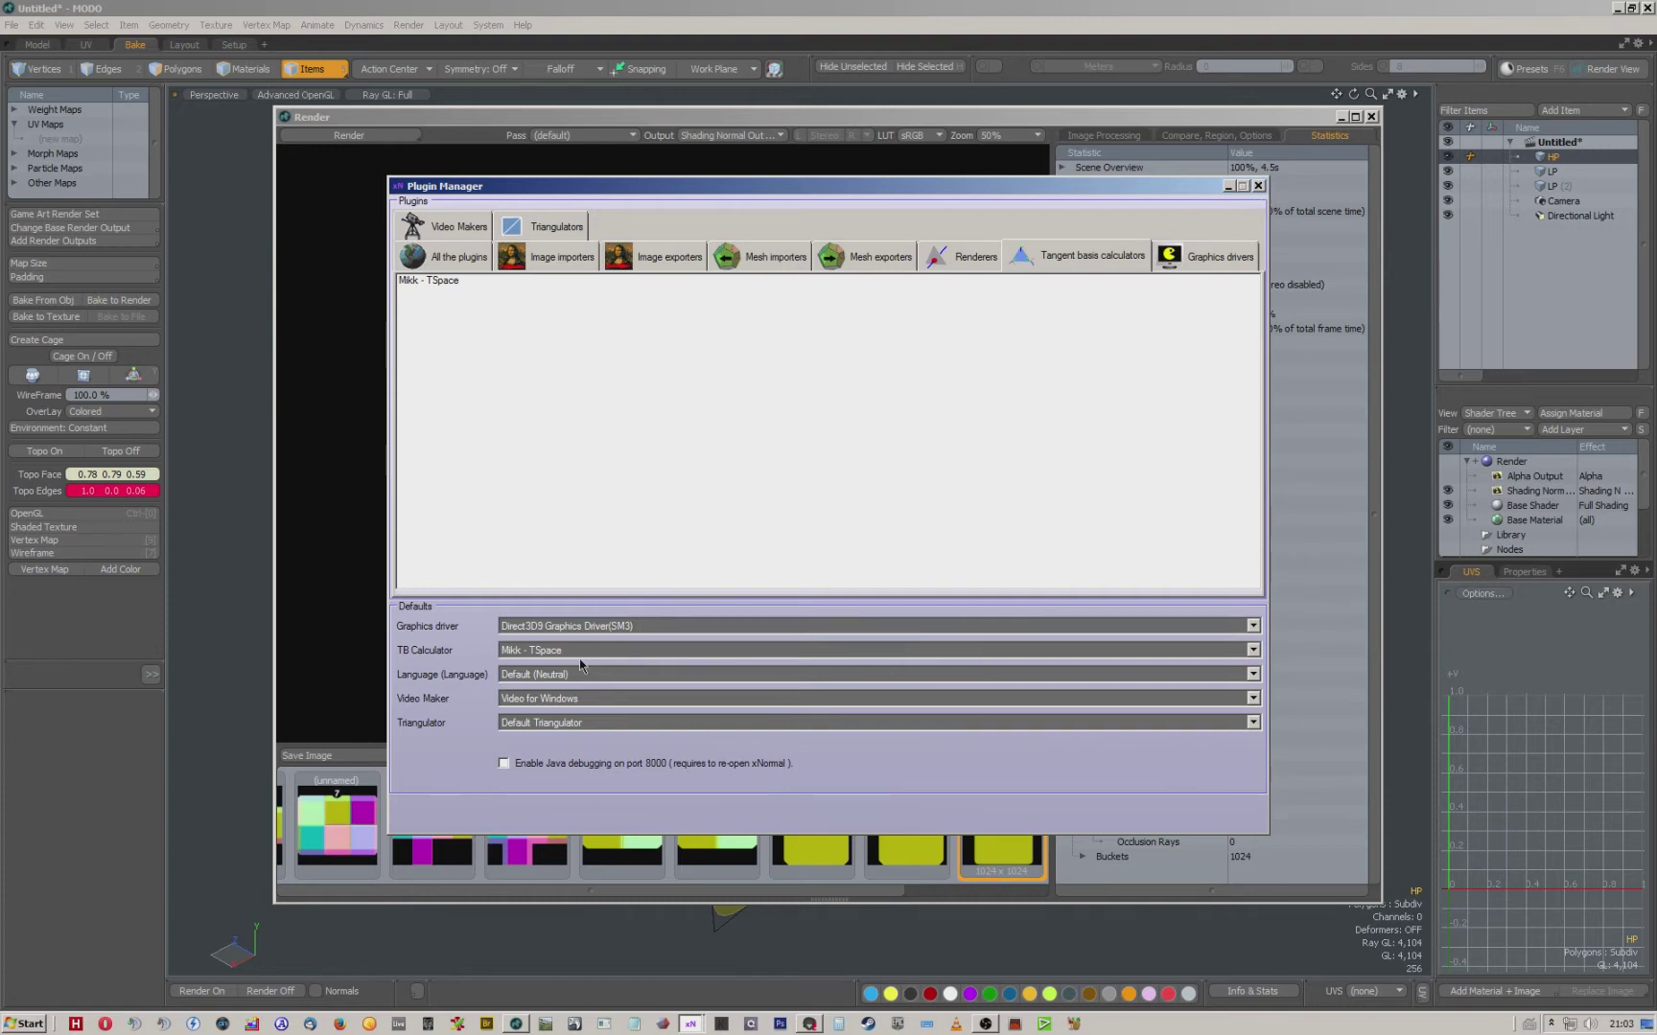
click(1260, 186)
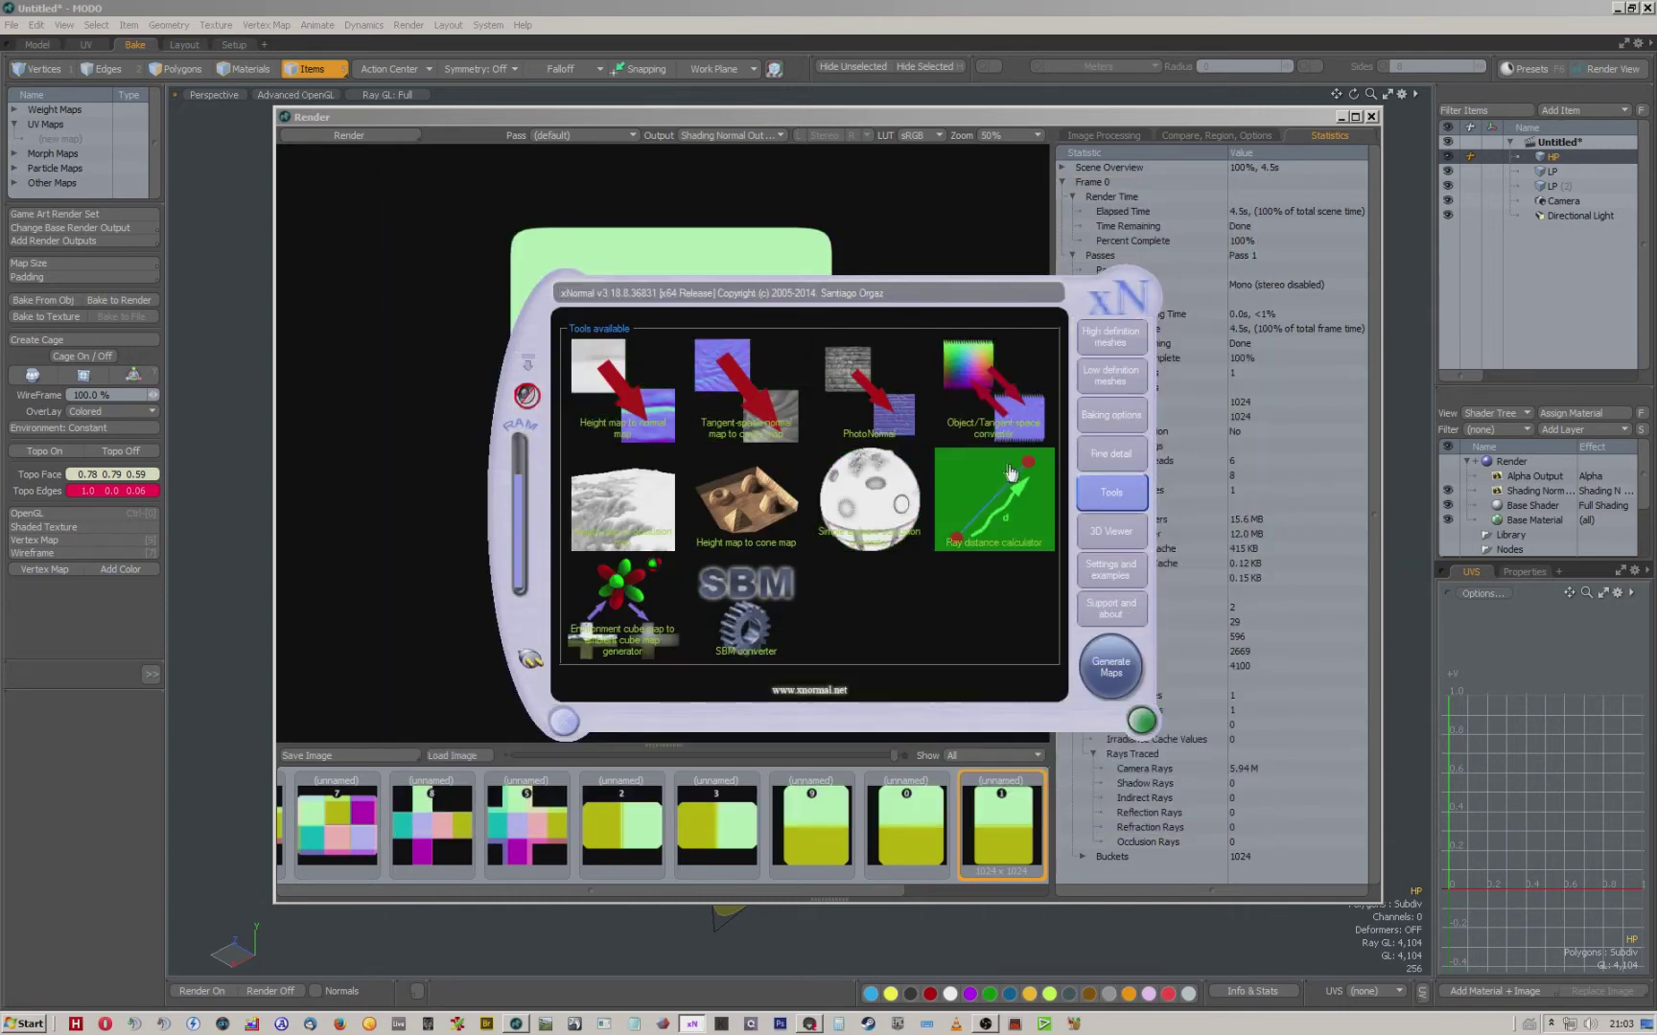
In the Object/Tangent space converter, load Sides.fbx as the lowpoly mesh and OBS.png as the input normal map.
click(1013, 402)
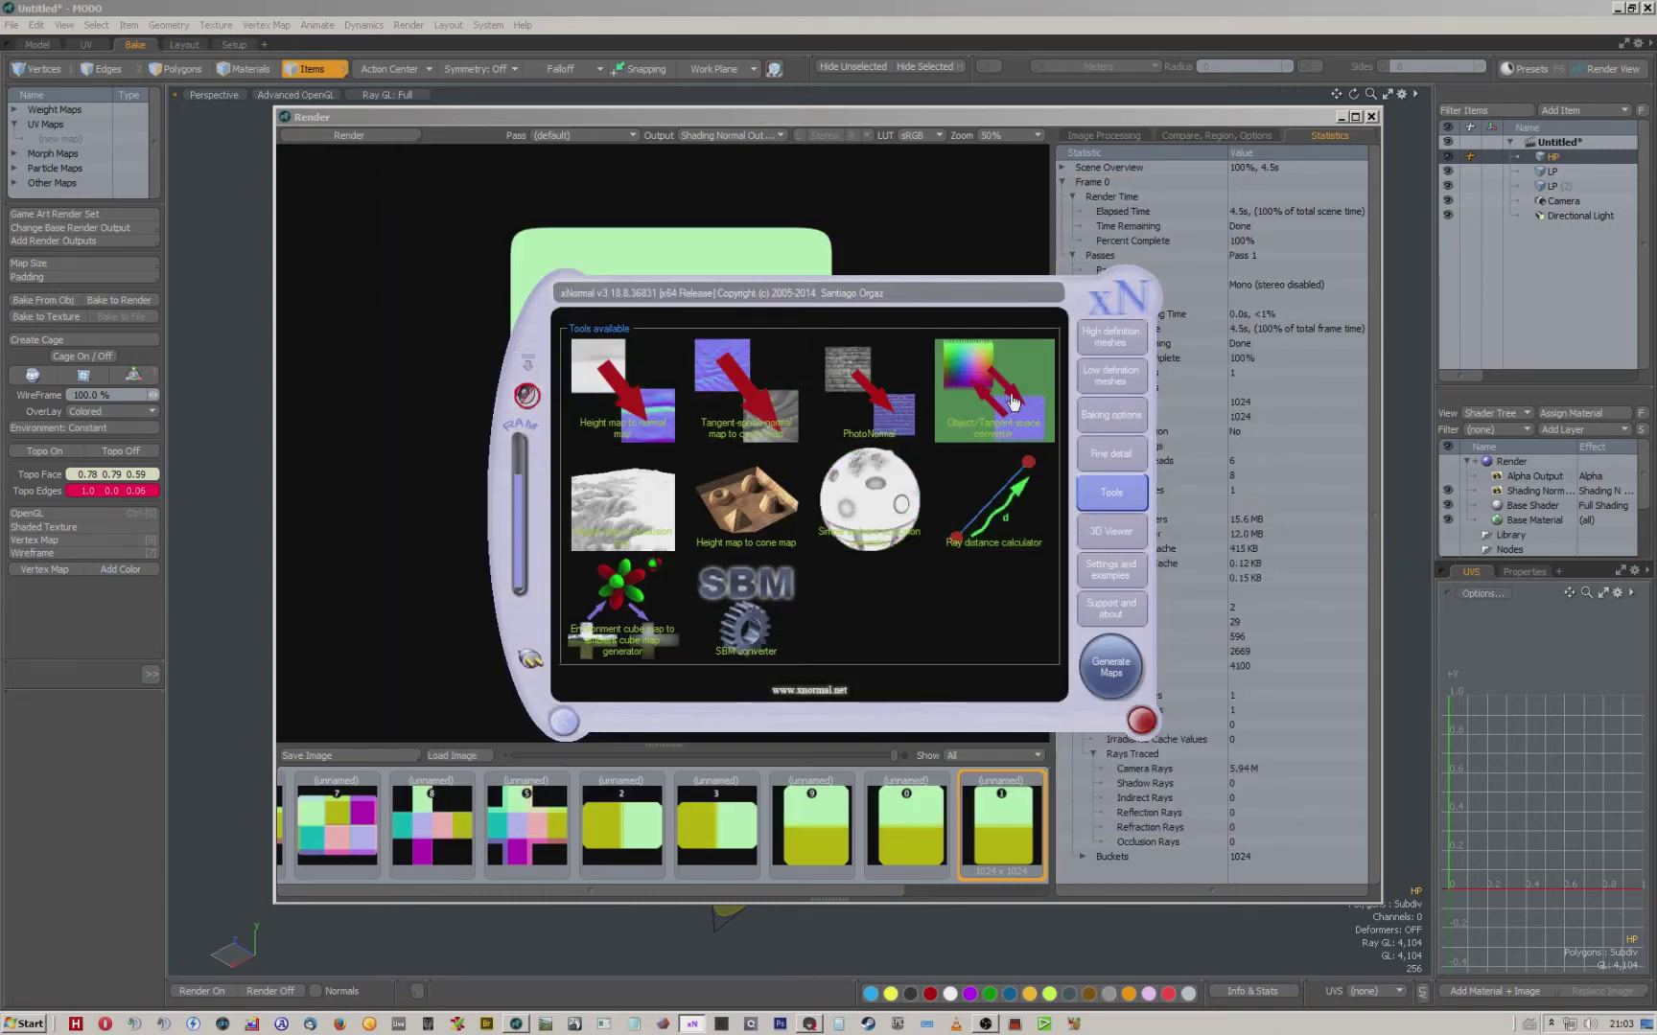
click(1073, 381)
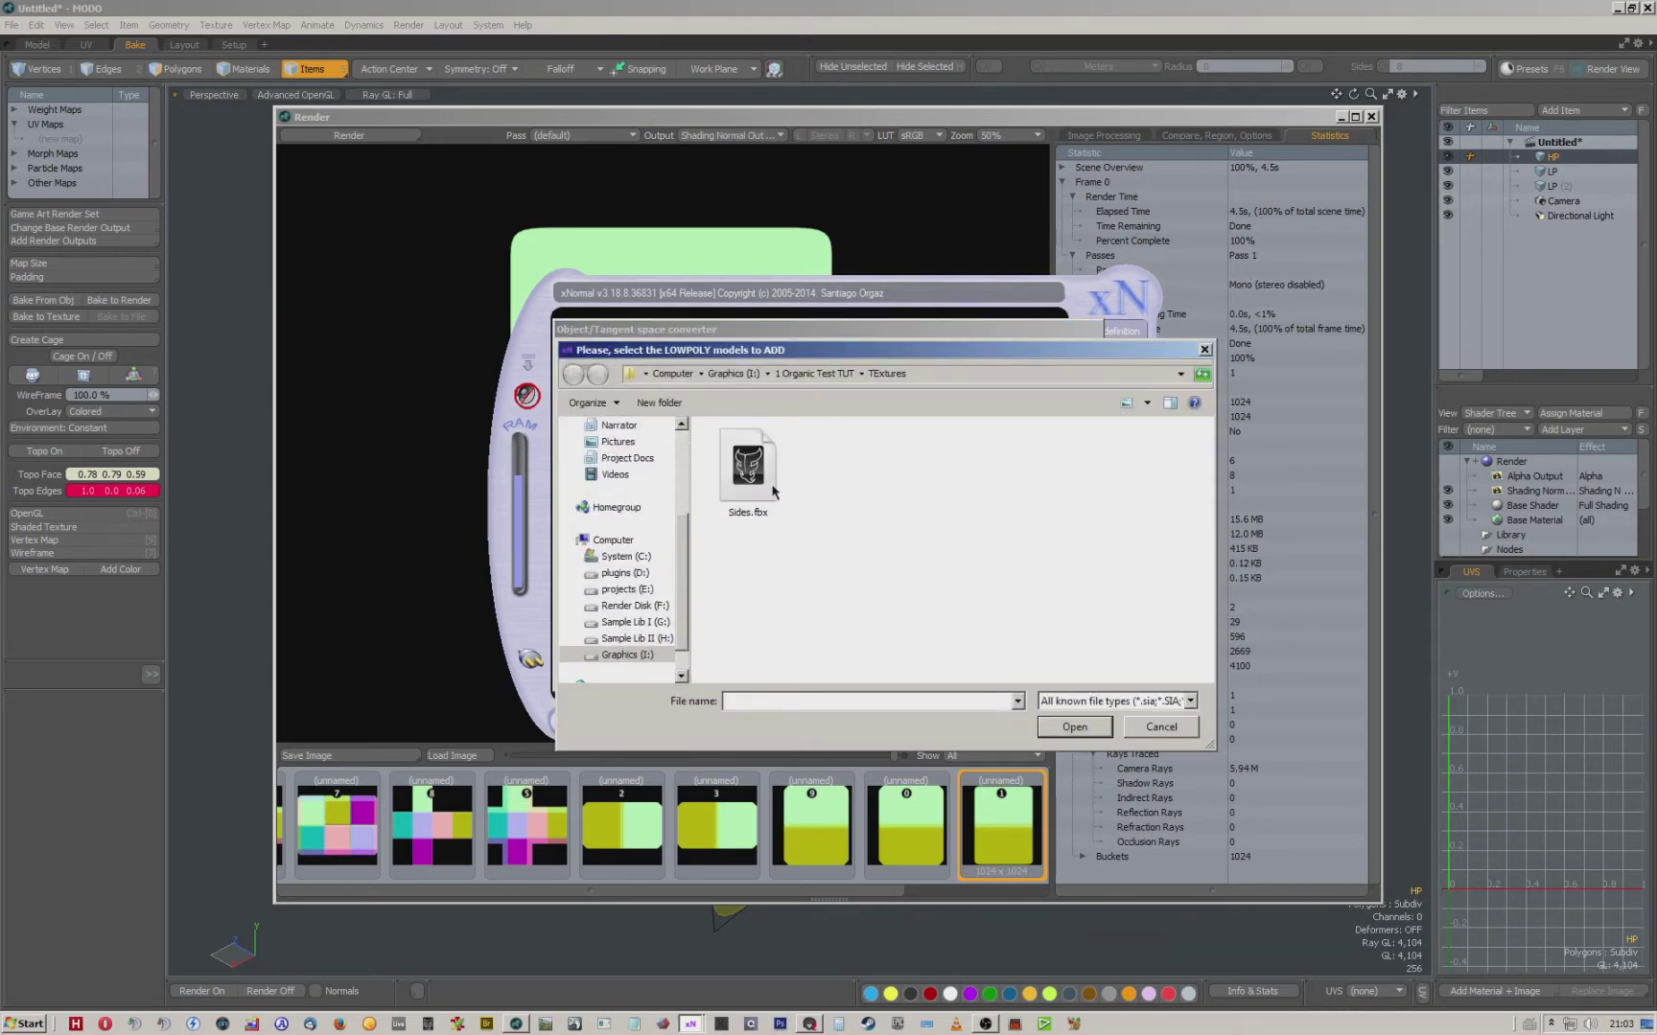
double_click(772, 491)
click(1072, 461)
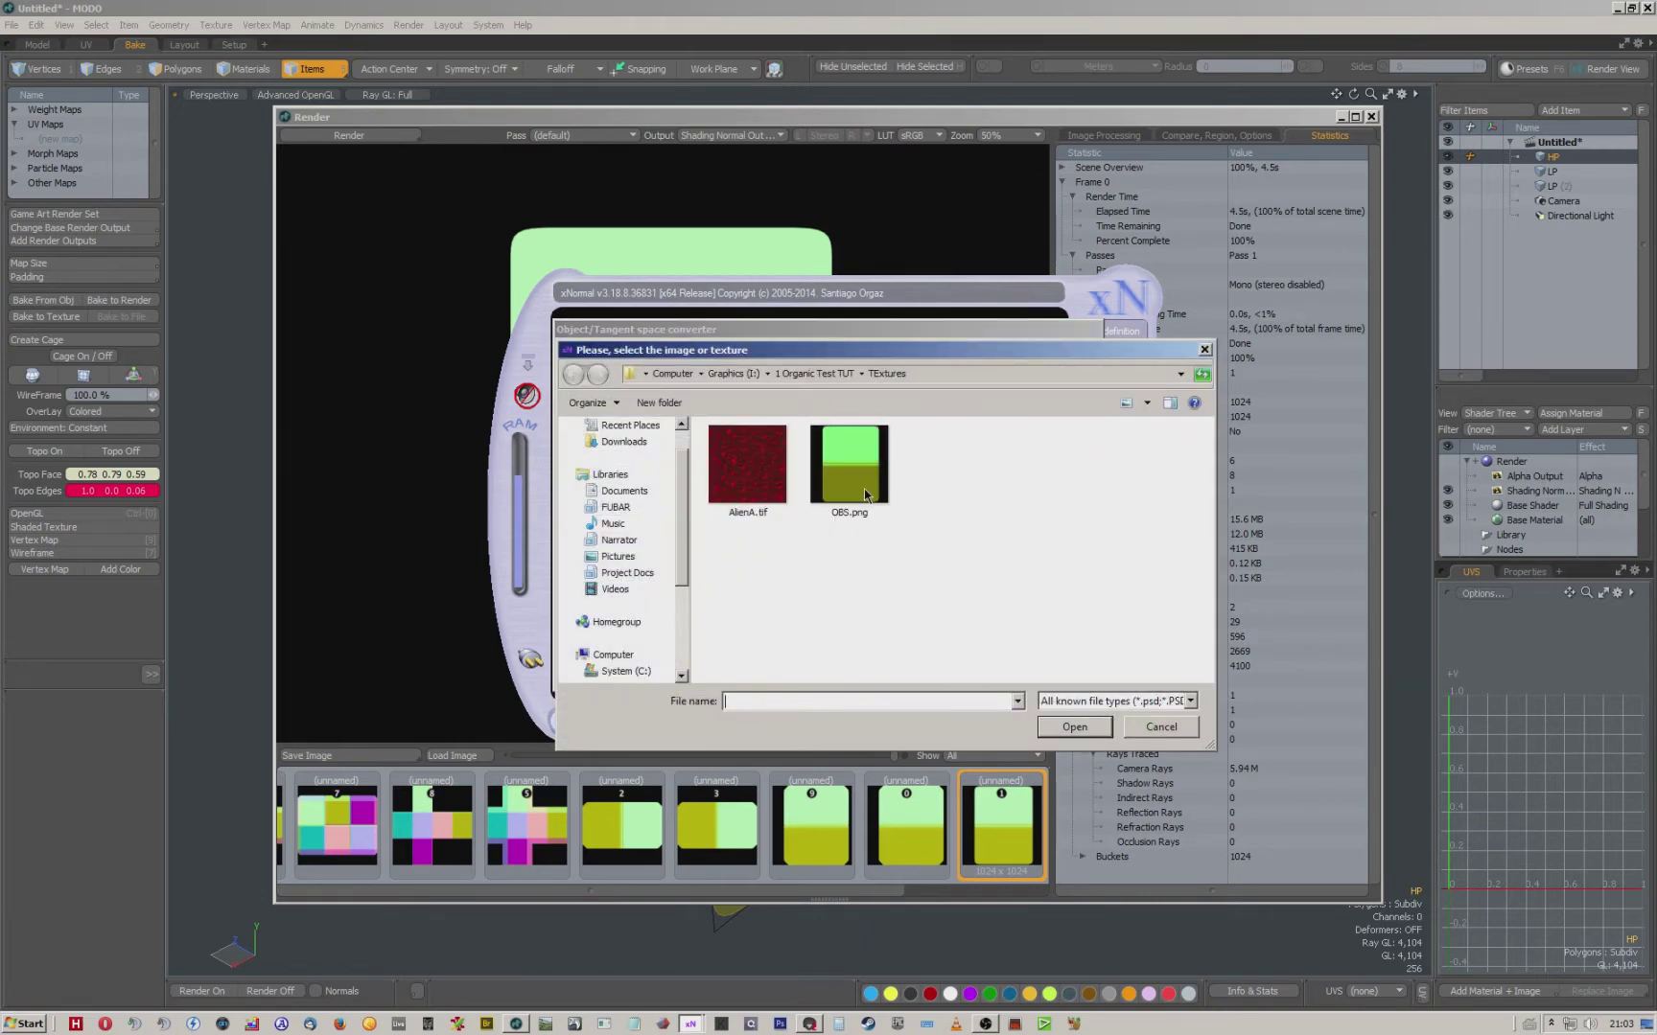
double_click(863, 490)
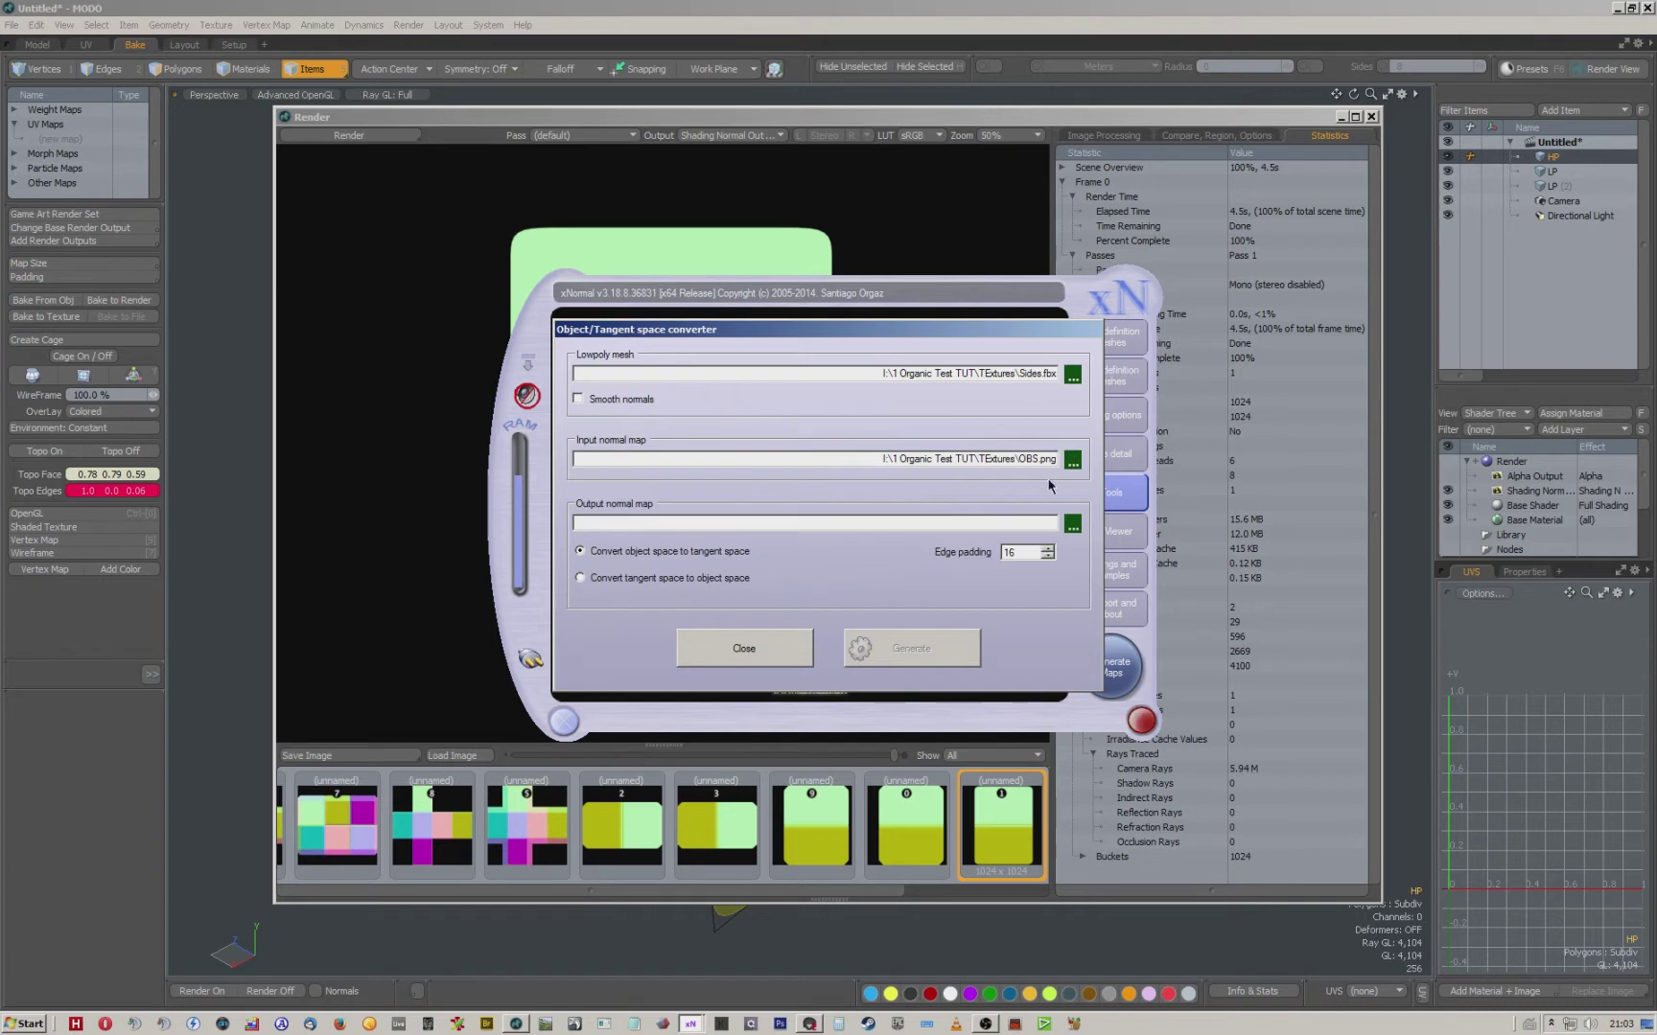
Set the converter's output normal map to a new PNG file named normals in the TExtures folder.
click(1073, 524)
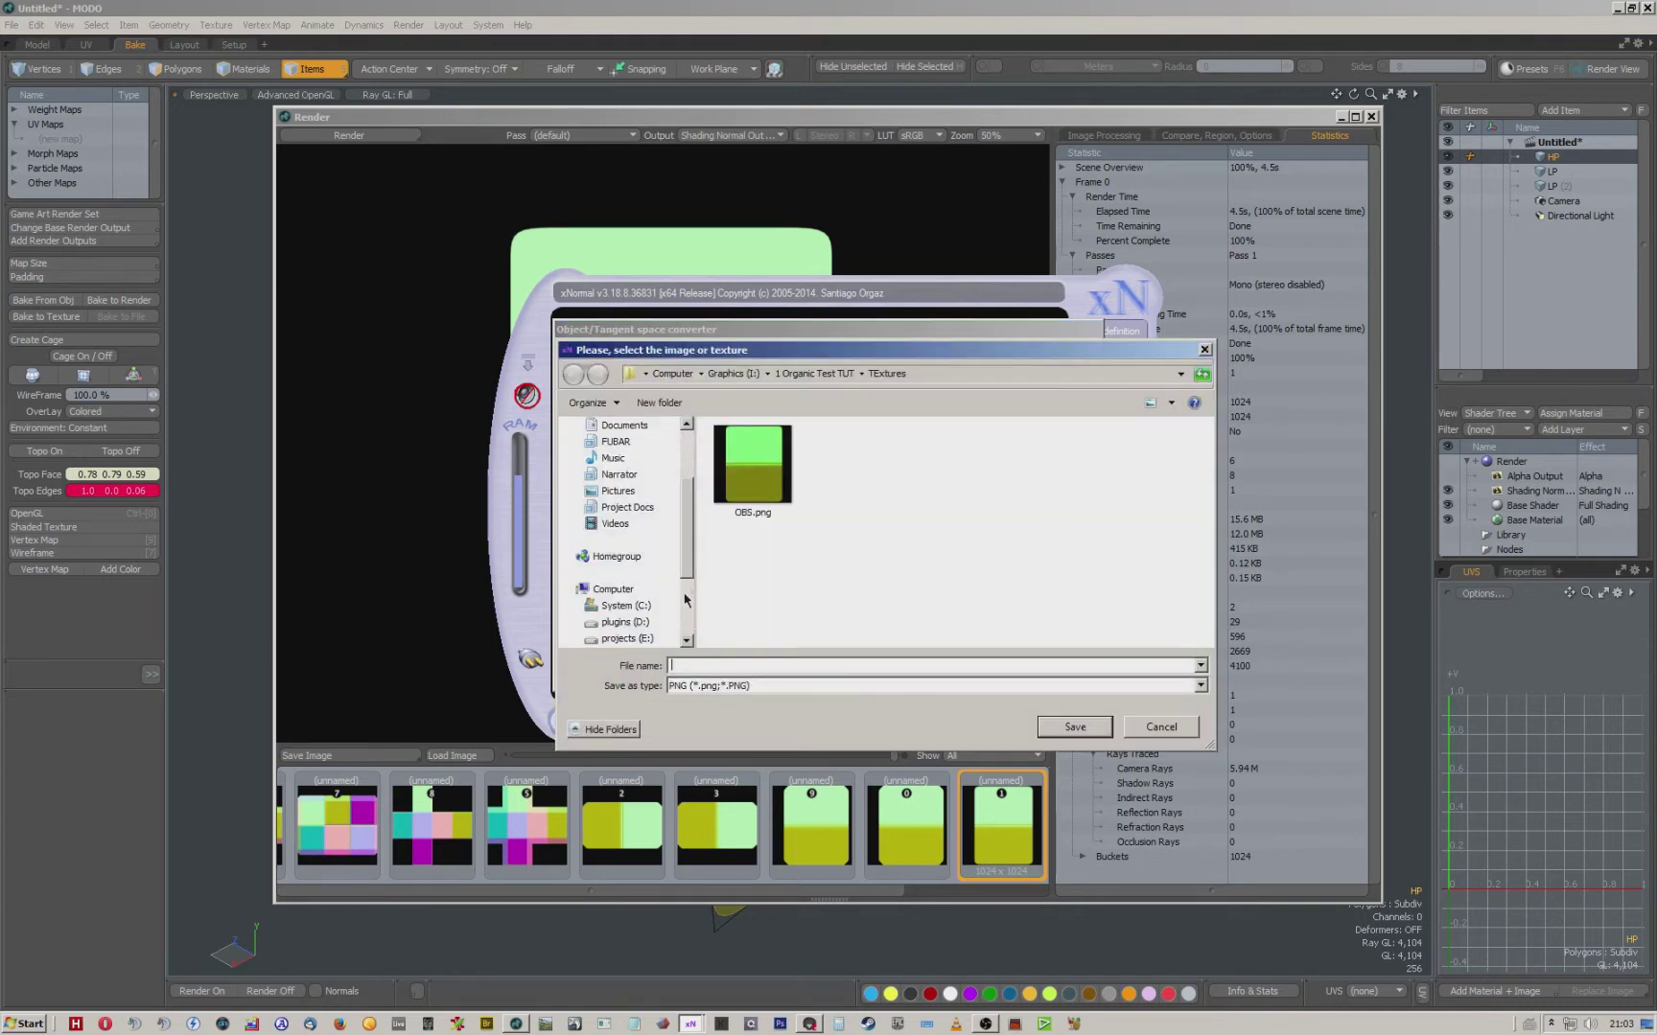
text(norm\al)
key(BackSpace)
key(BackSpace)
key(BackSpace)
text(s)
key(BackSpace)
text(als)
click(1052, 725)
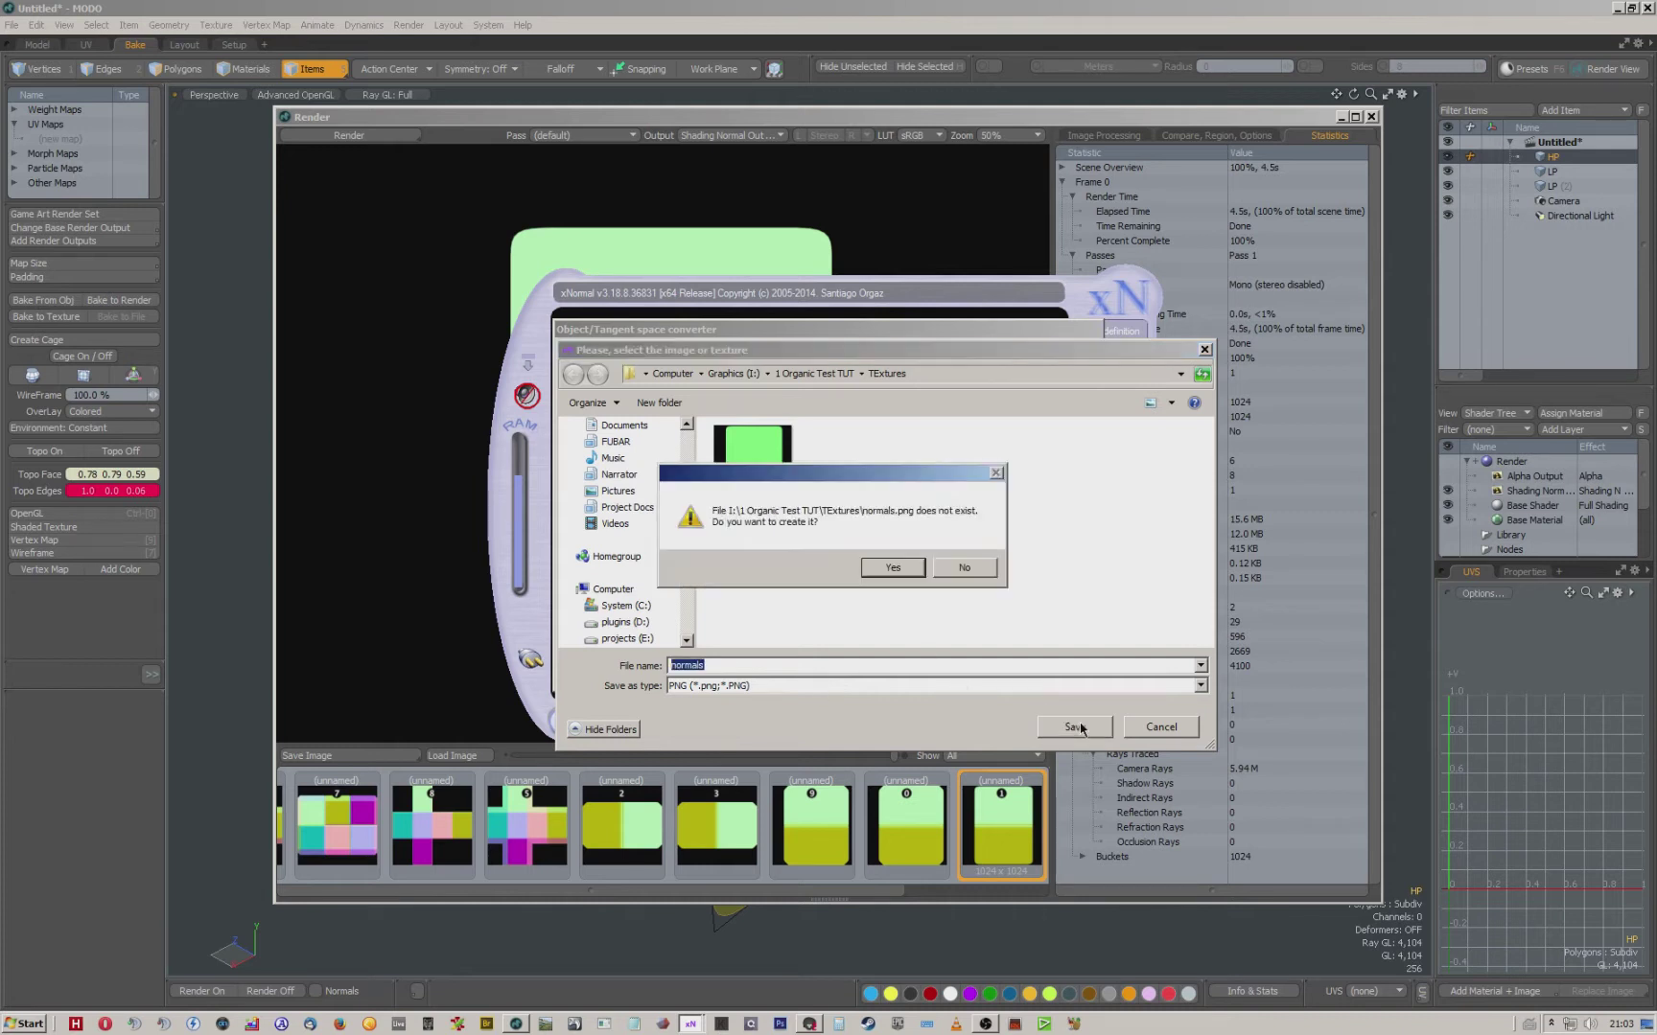
click(893, 568)
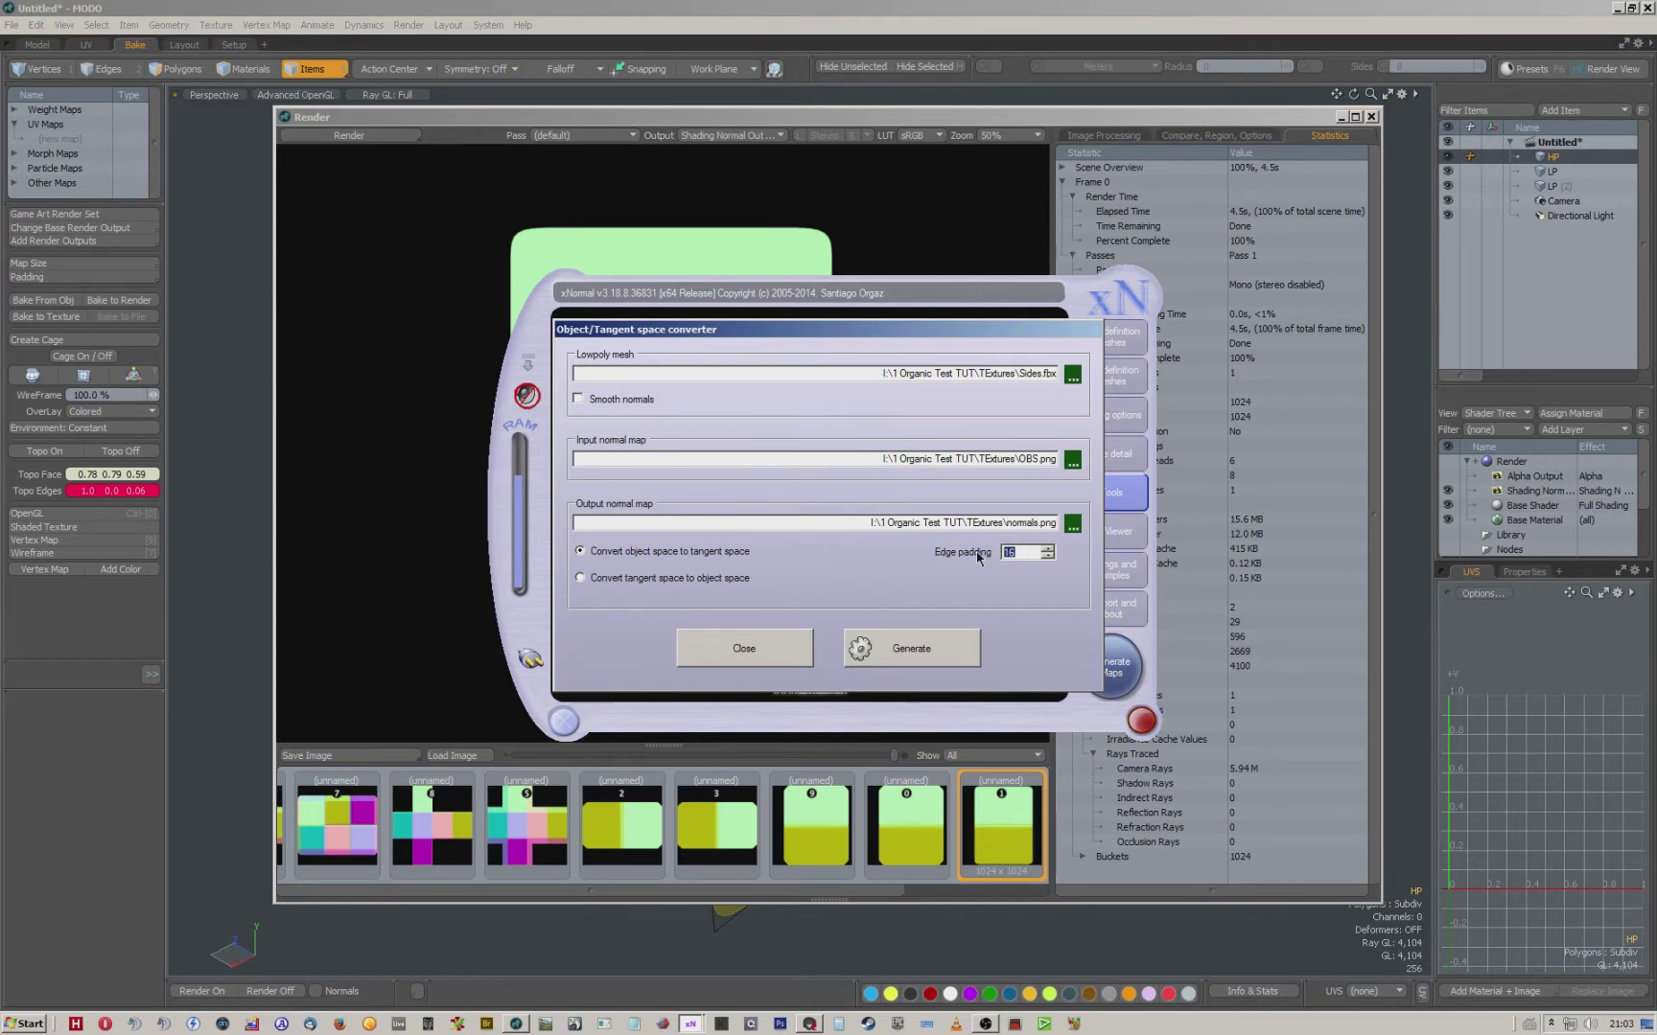
Set the edge padding to 0 and generate the object-to-tangent space normal map.
text(64)
text(0)
click(914, 655)
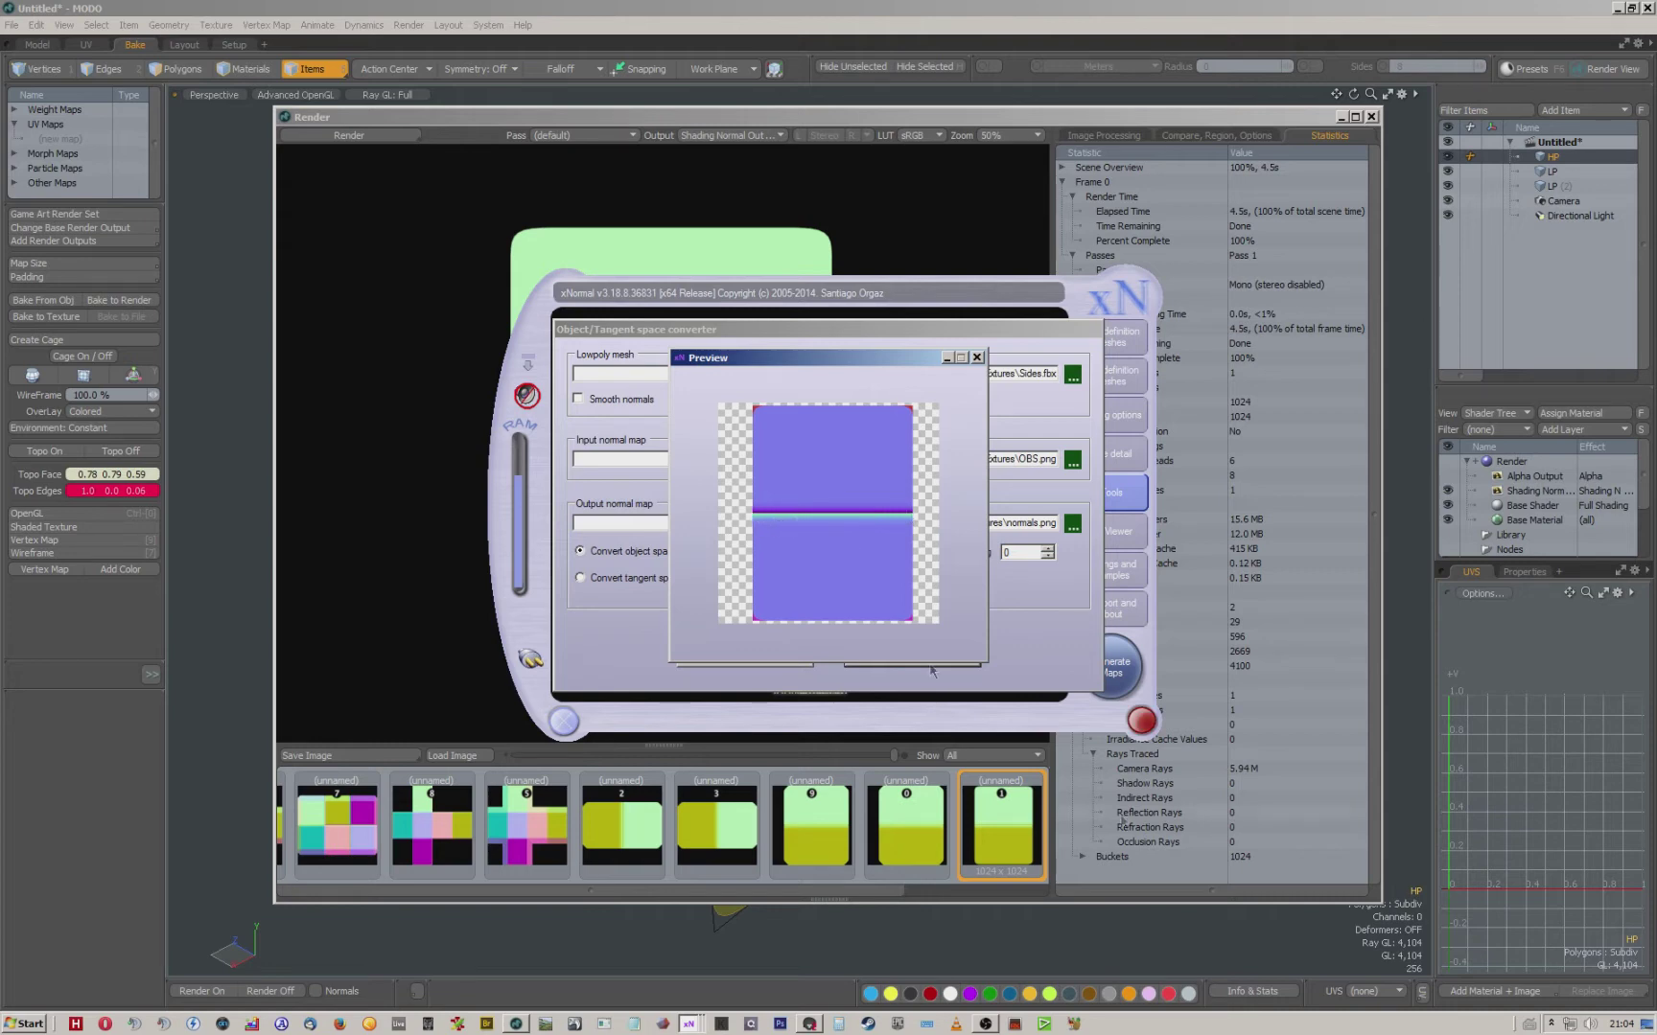
Switch to Marmoset Toolbag and import the Sides mesh into the scene.
click(808, 1026)
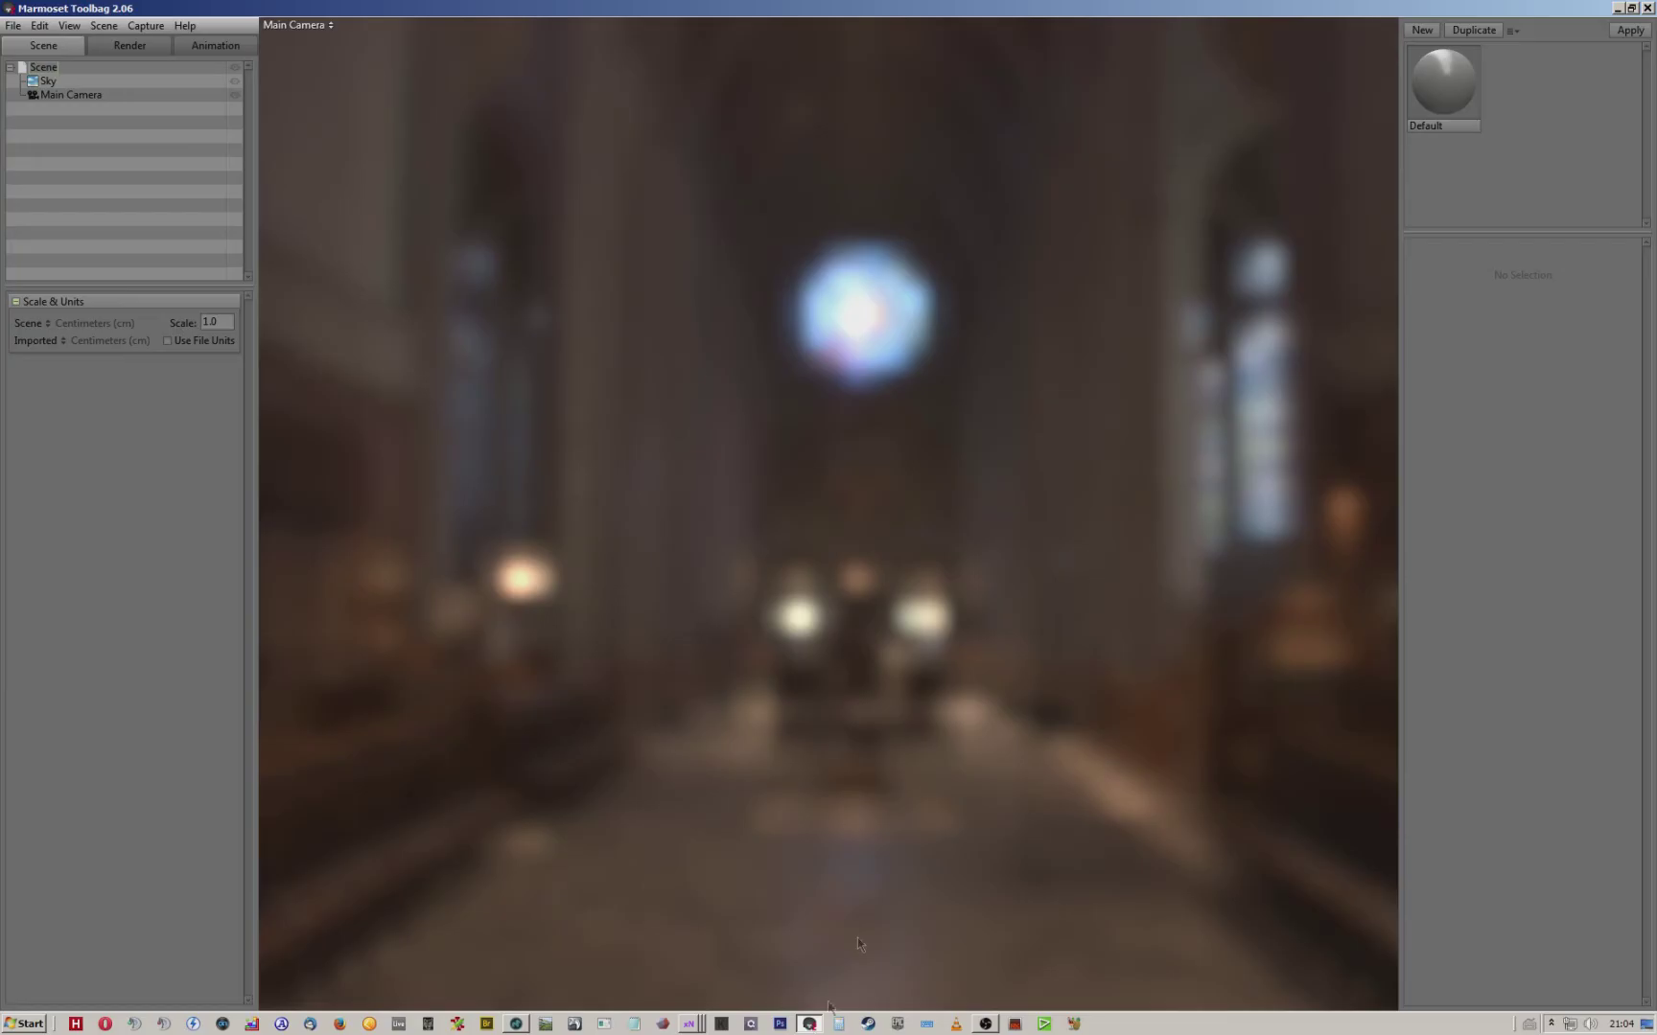
click(5, 26)
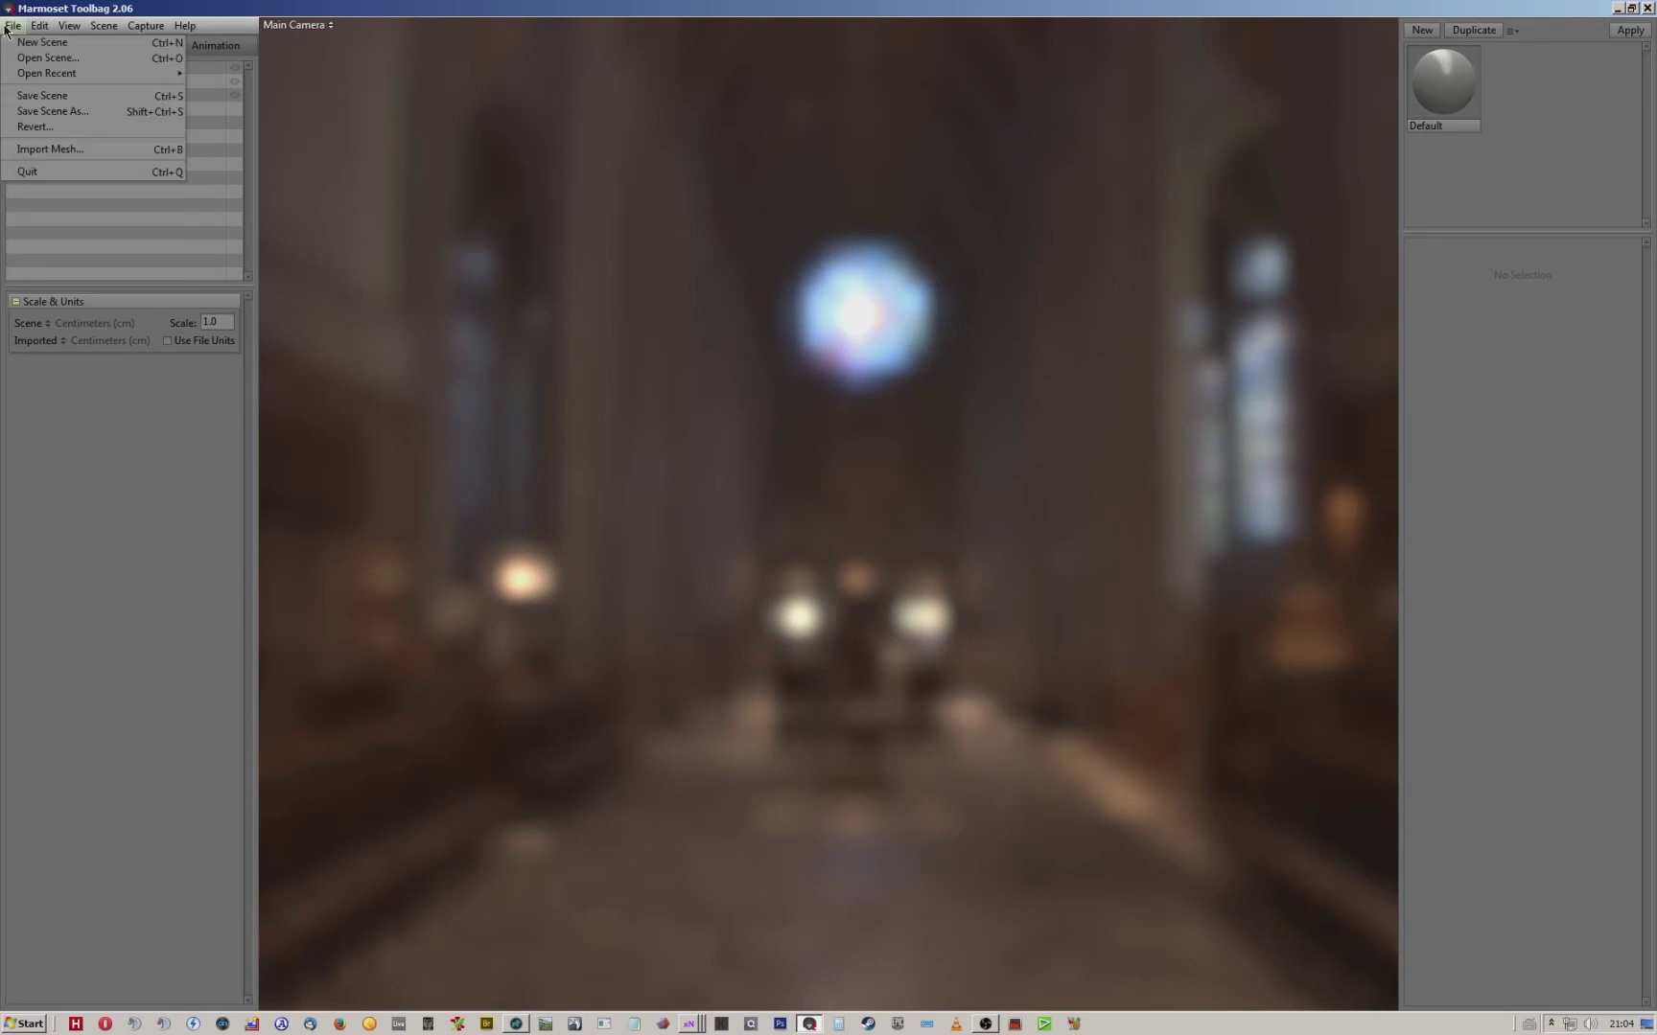
click(42, 149)
double_click(201, 151)
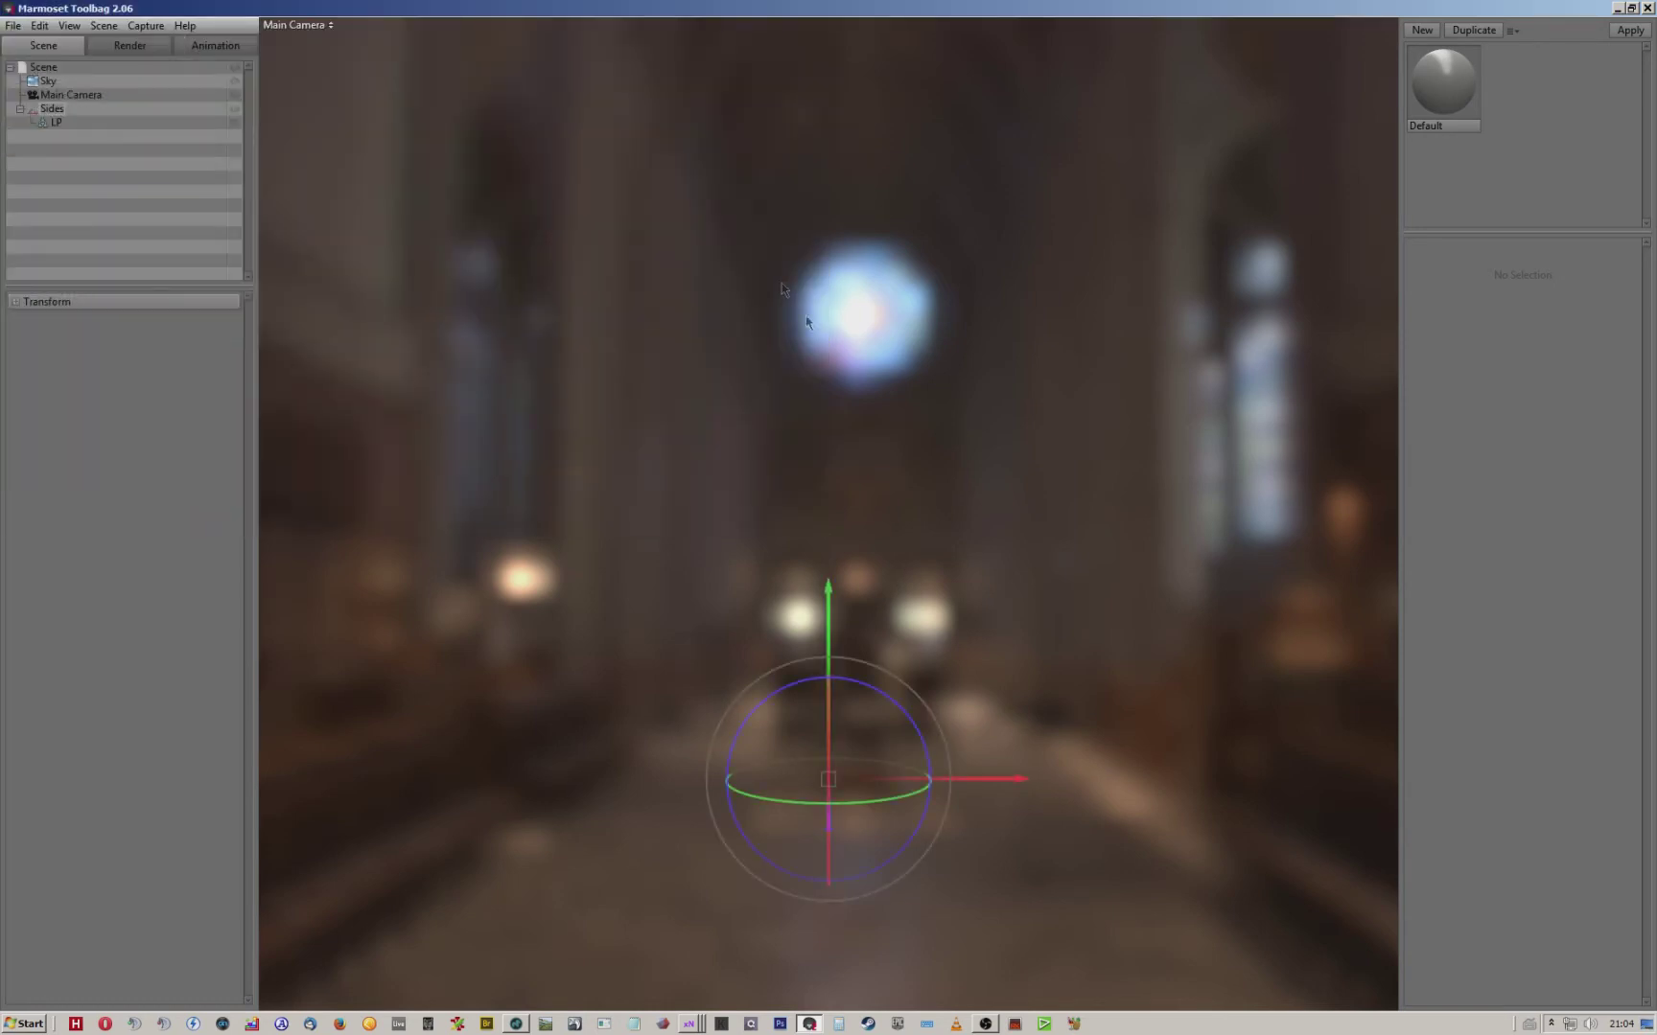
drag(1111, 452, 851, 550)
click(1188, 293)
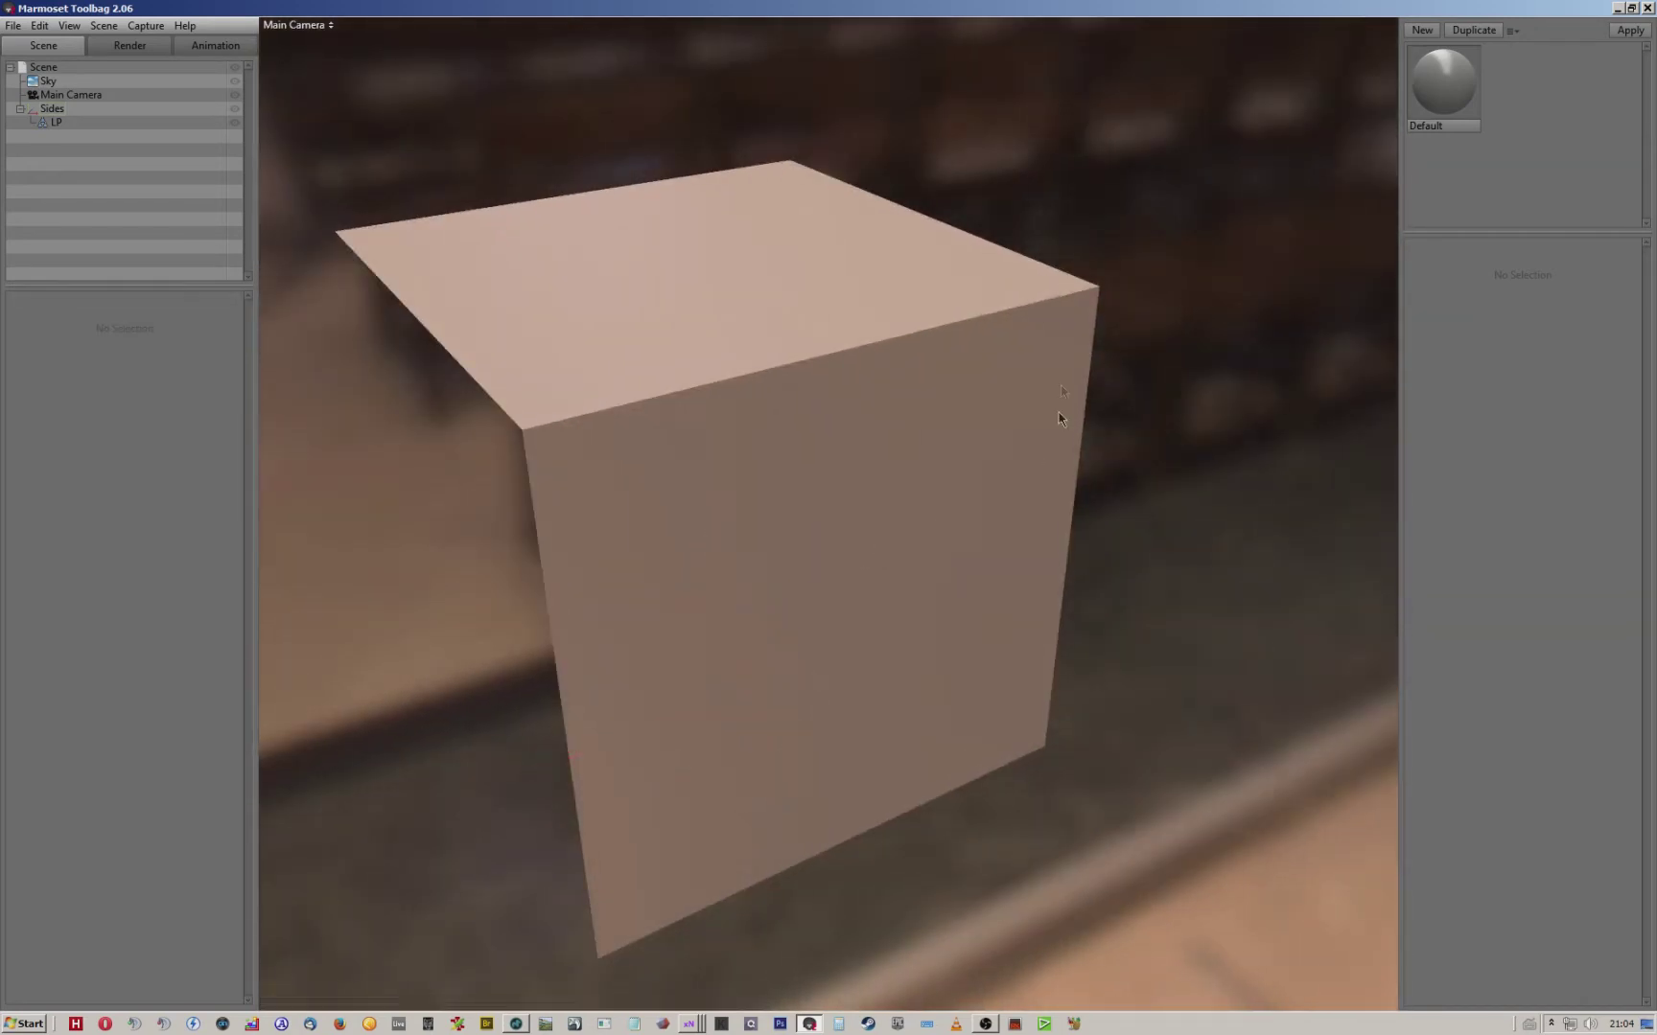
scroll(932, 461, down, 2)
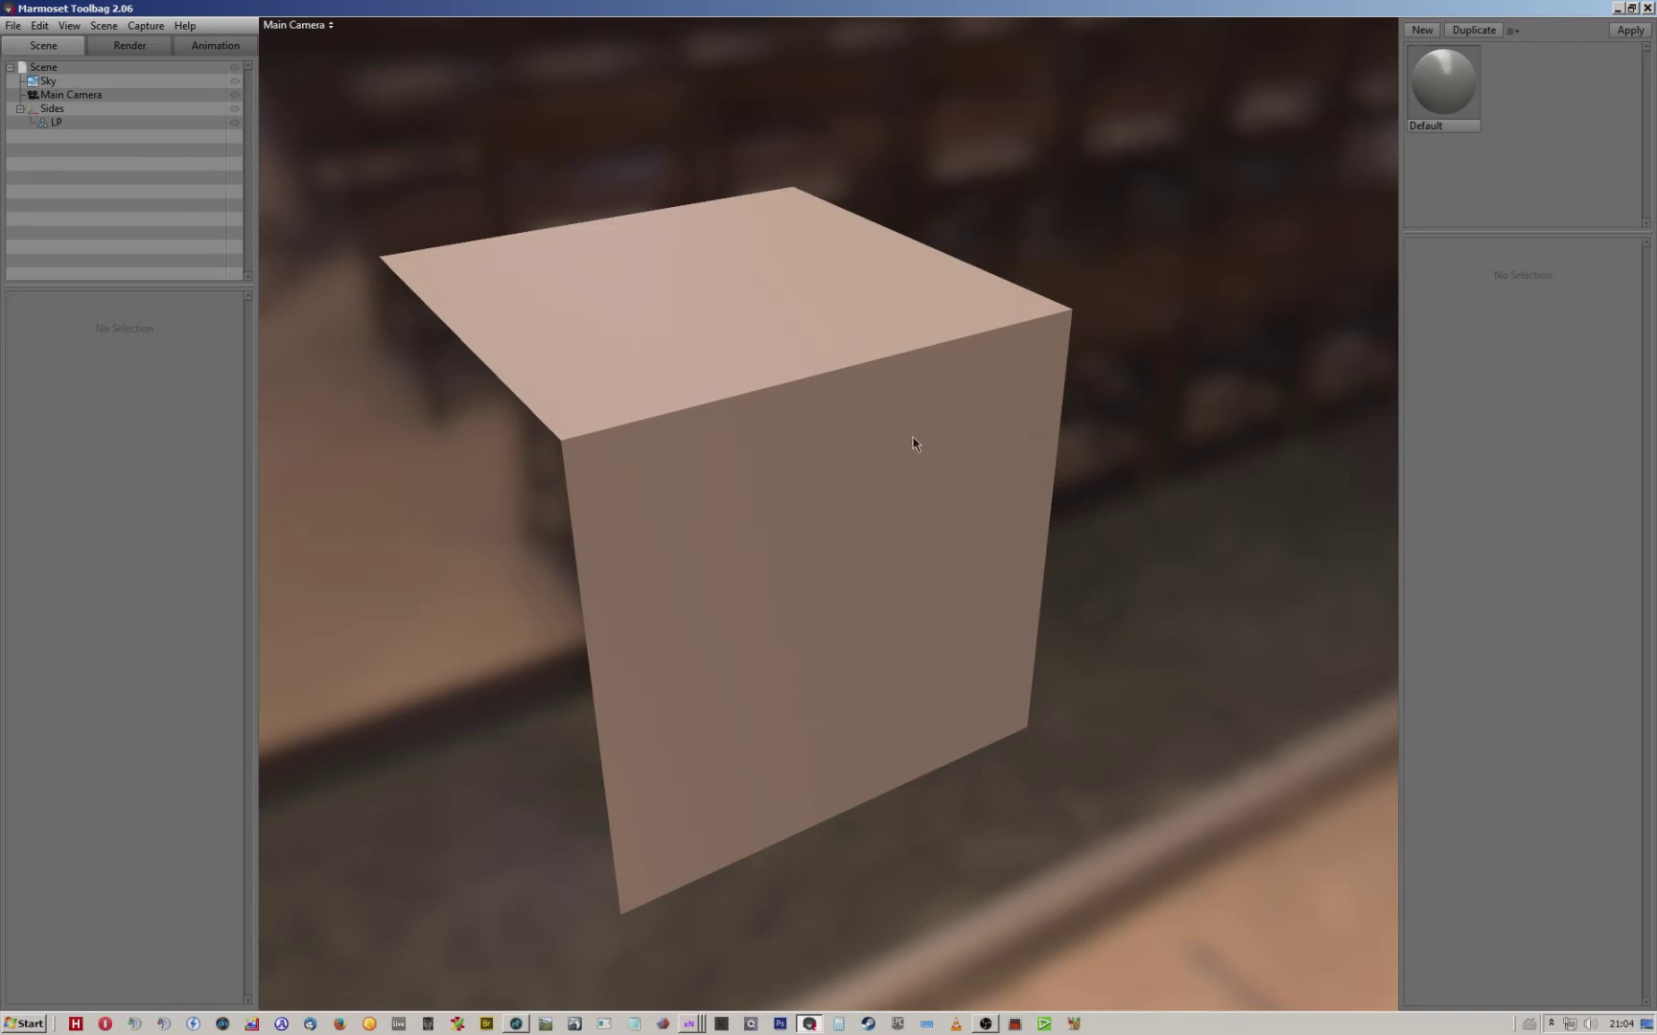
middle_drag(908, 438, 953, 476)
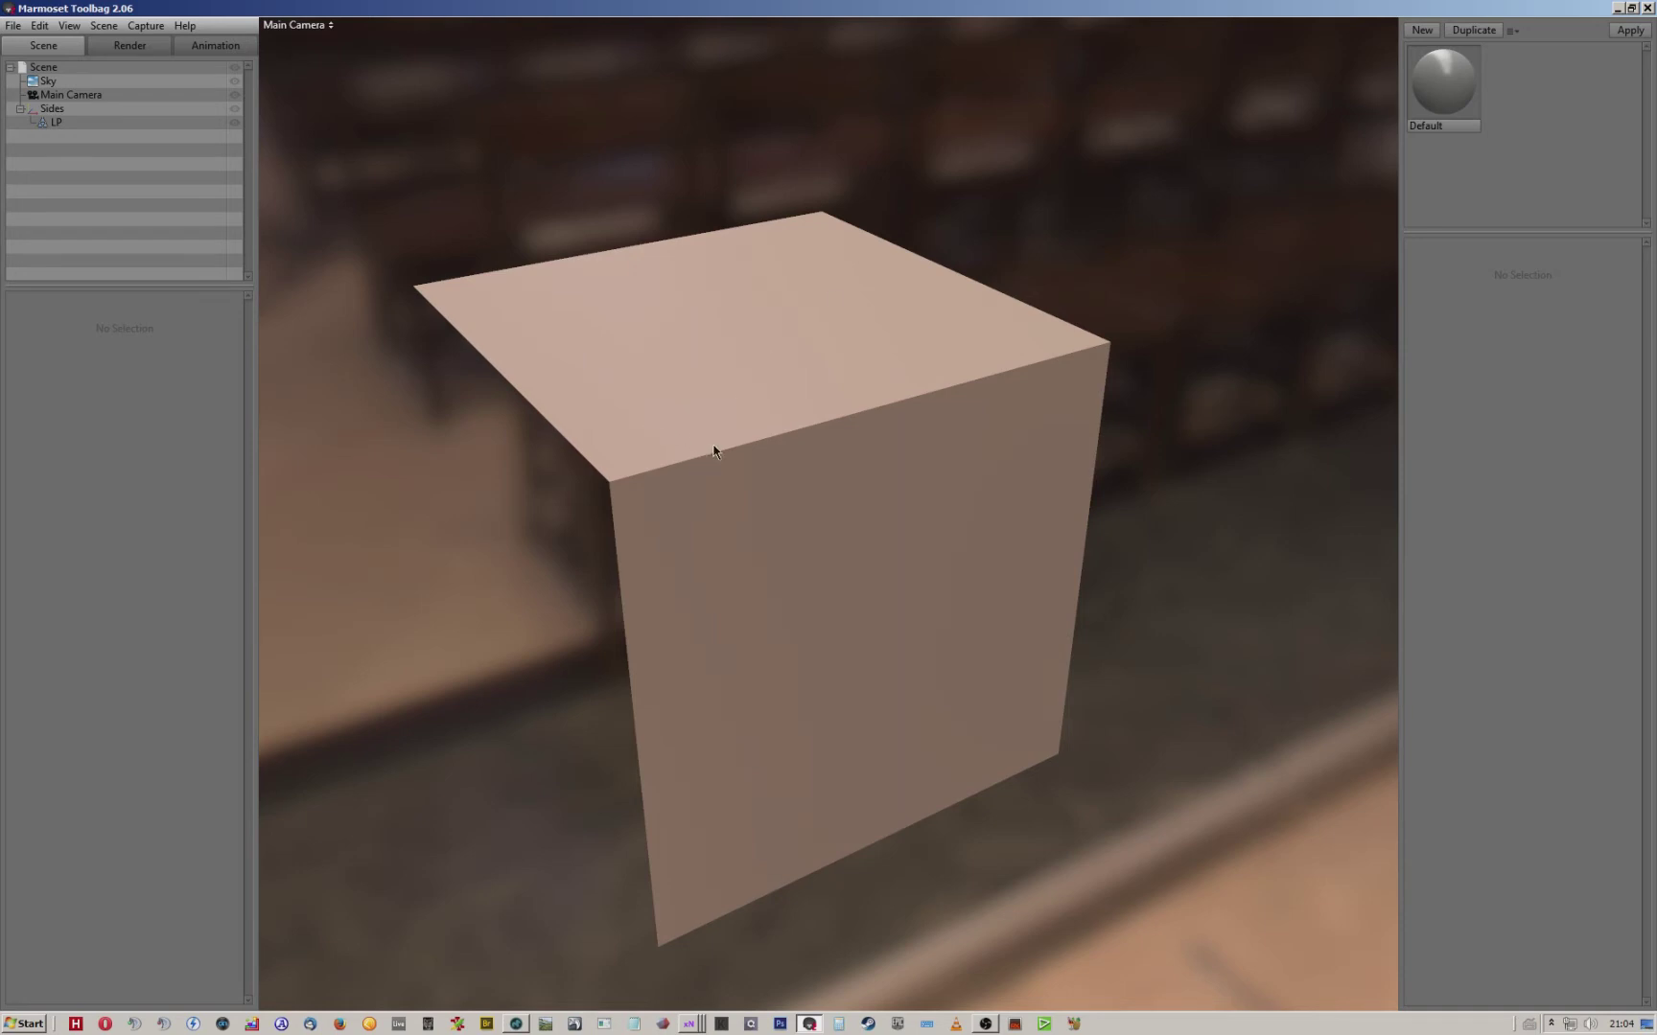
Load normals.png as the normal map of the Default material.
click(1442, 87)
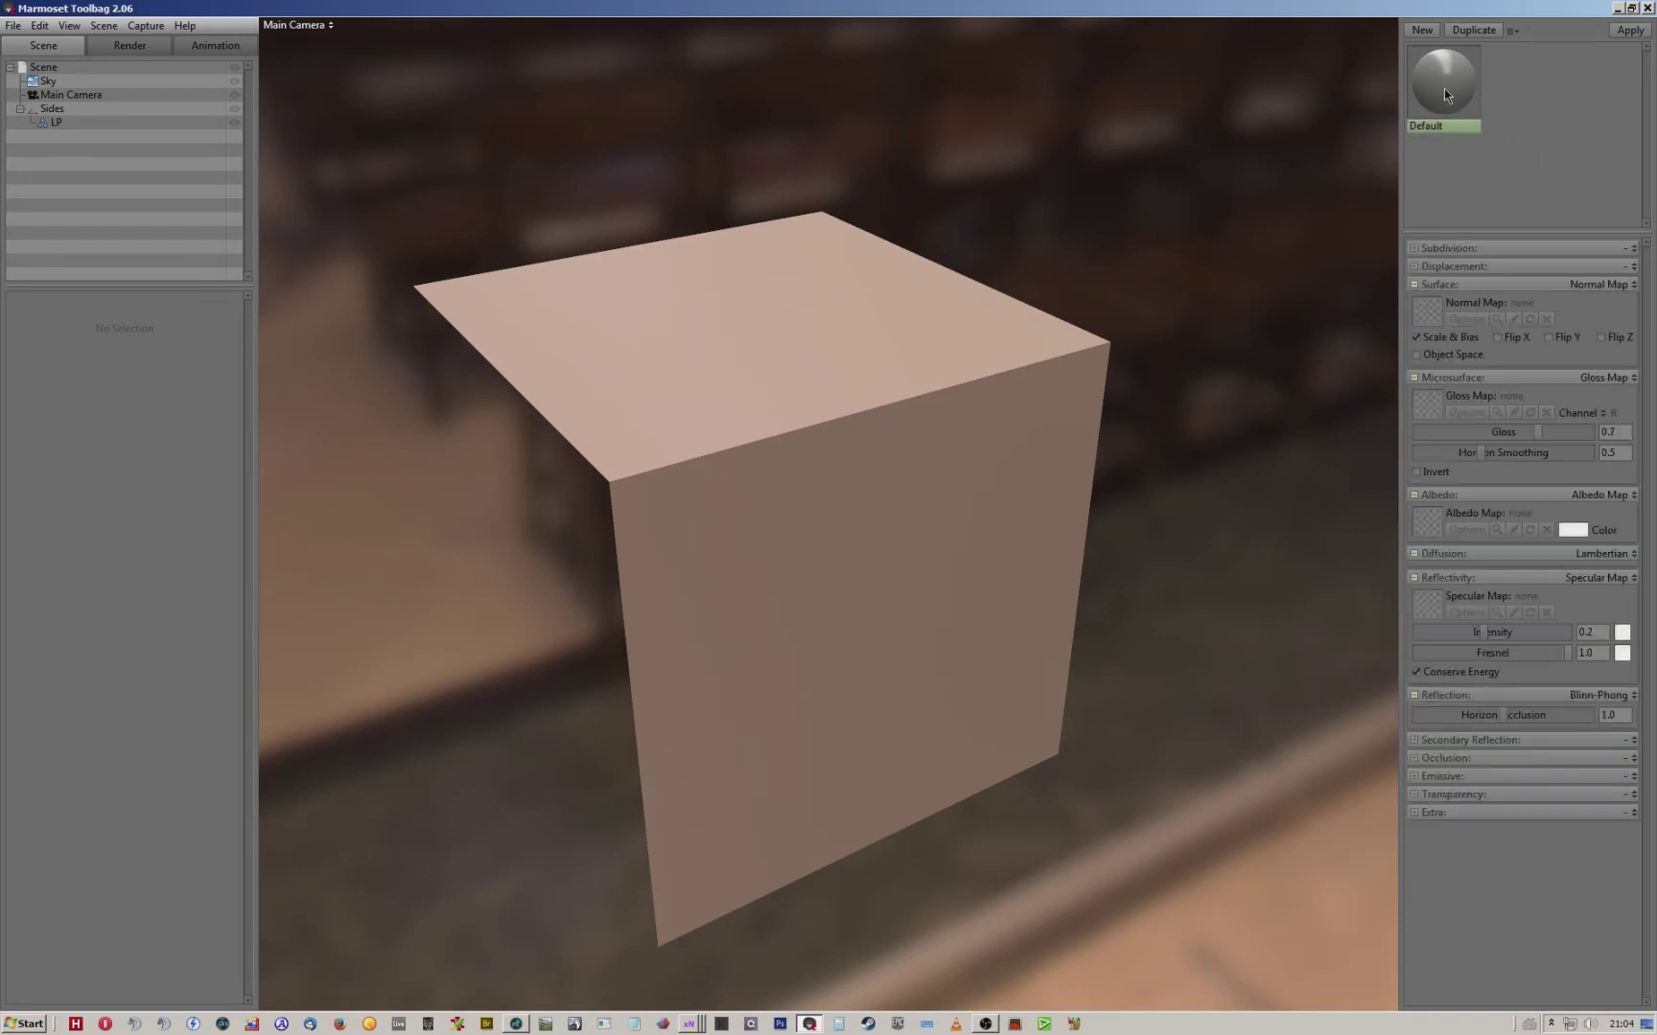
click(1438, 315)
double_click(306, 151)
Examine the shading along the LP mesh's shared edge and corners from several angles, dismissing the antivirus pop-up.
scroll(664, 452, up, 3)
mouse_move(614, 407)
mouse_down()
mouse_move(707, 422)
mouse_move(668, 436)
mouse_move(608, 422)
mouse_up()
drag(959, 420, 589, 464)
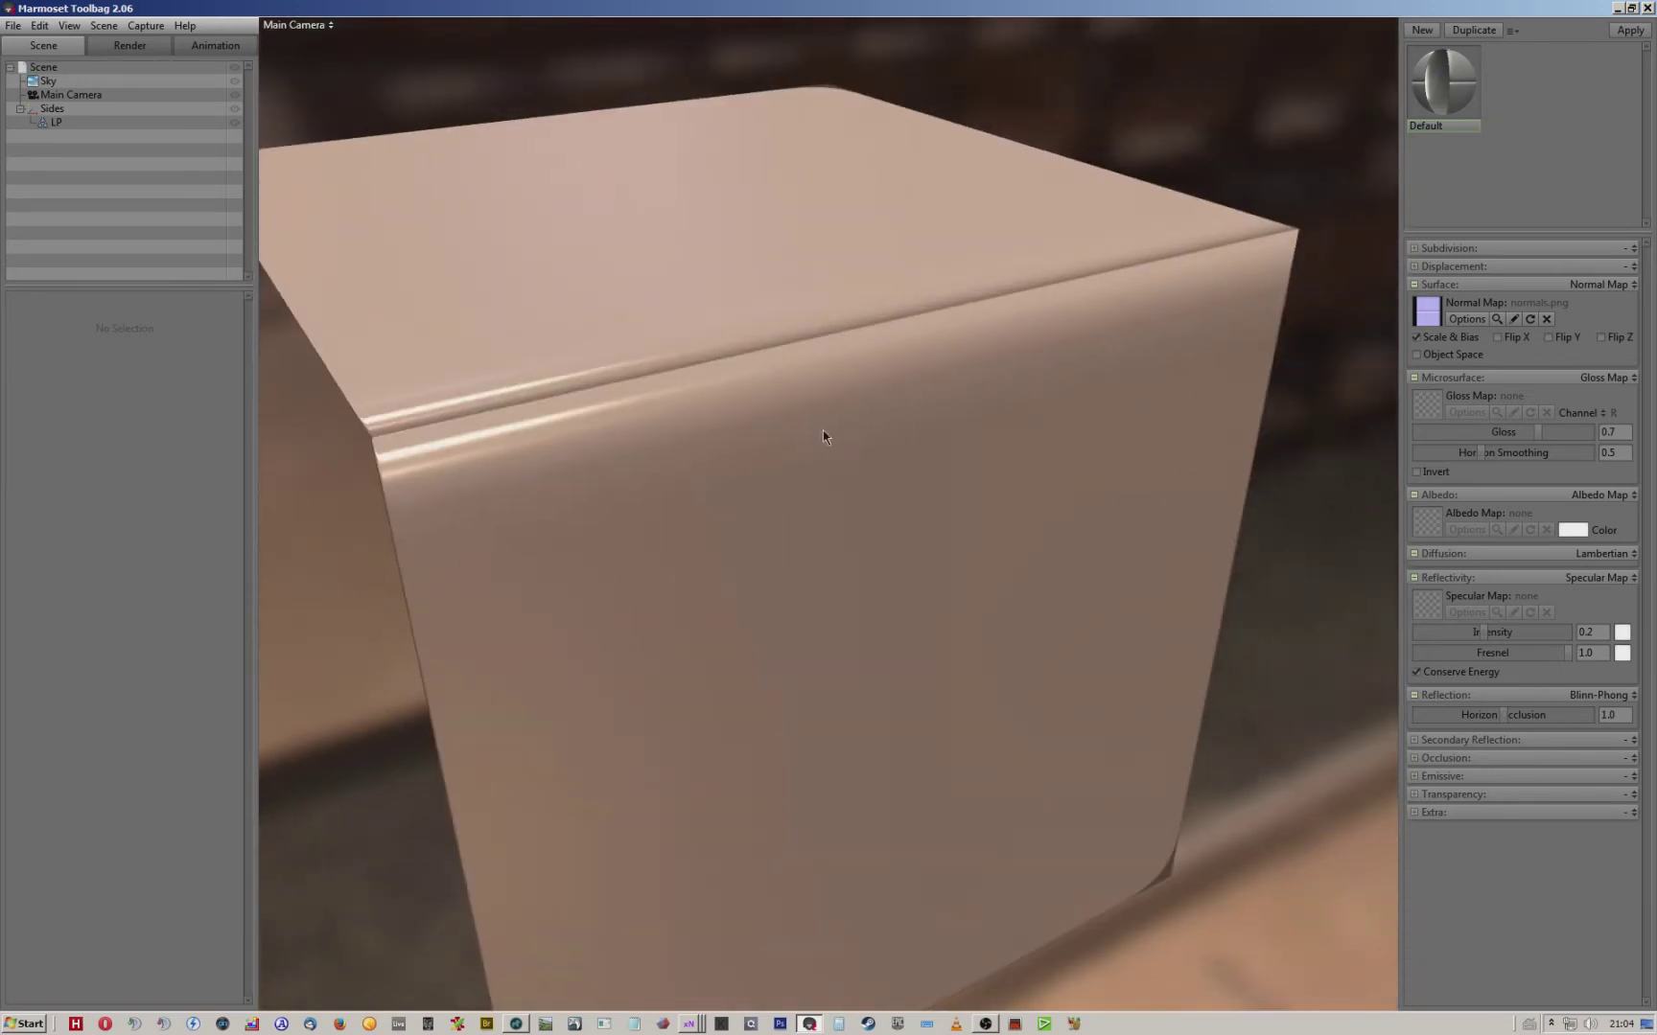
scroll(820, 432, down, 2)
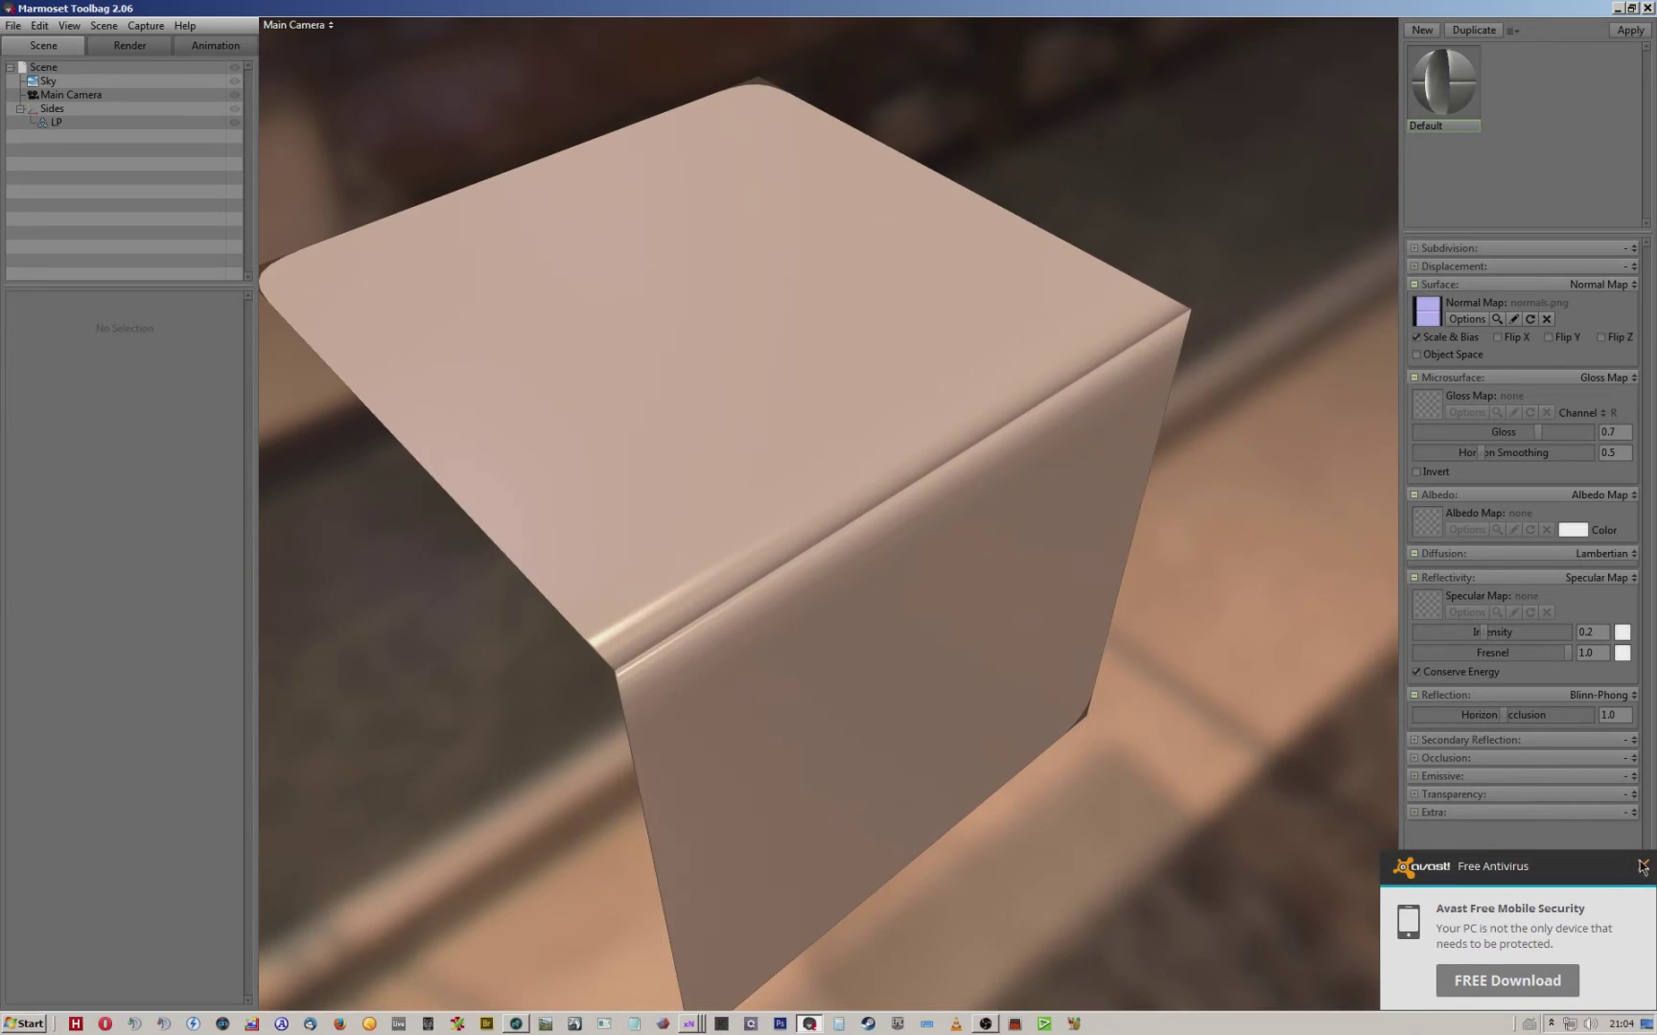
click(1642, 867)
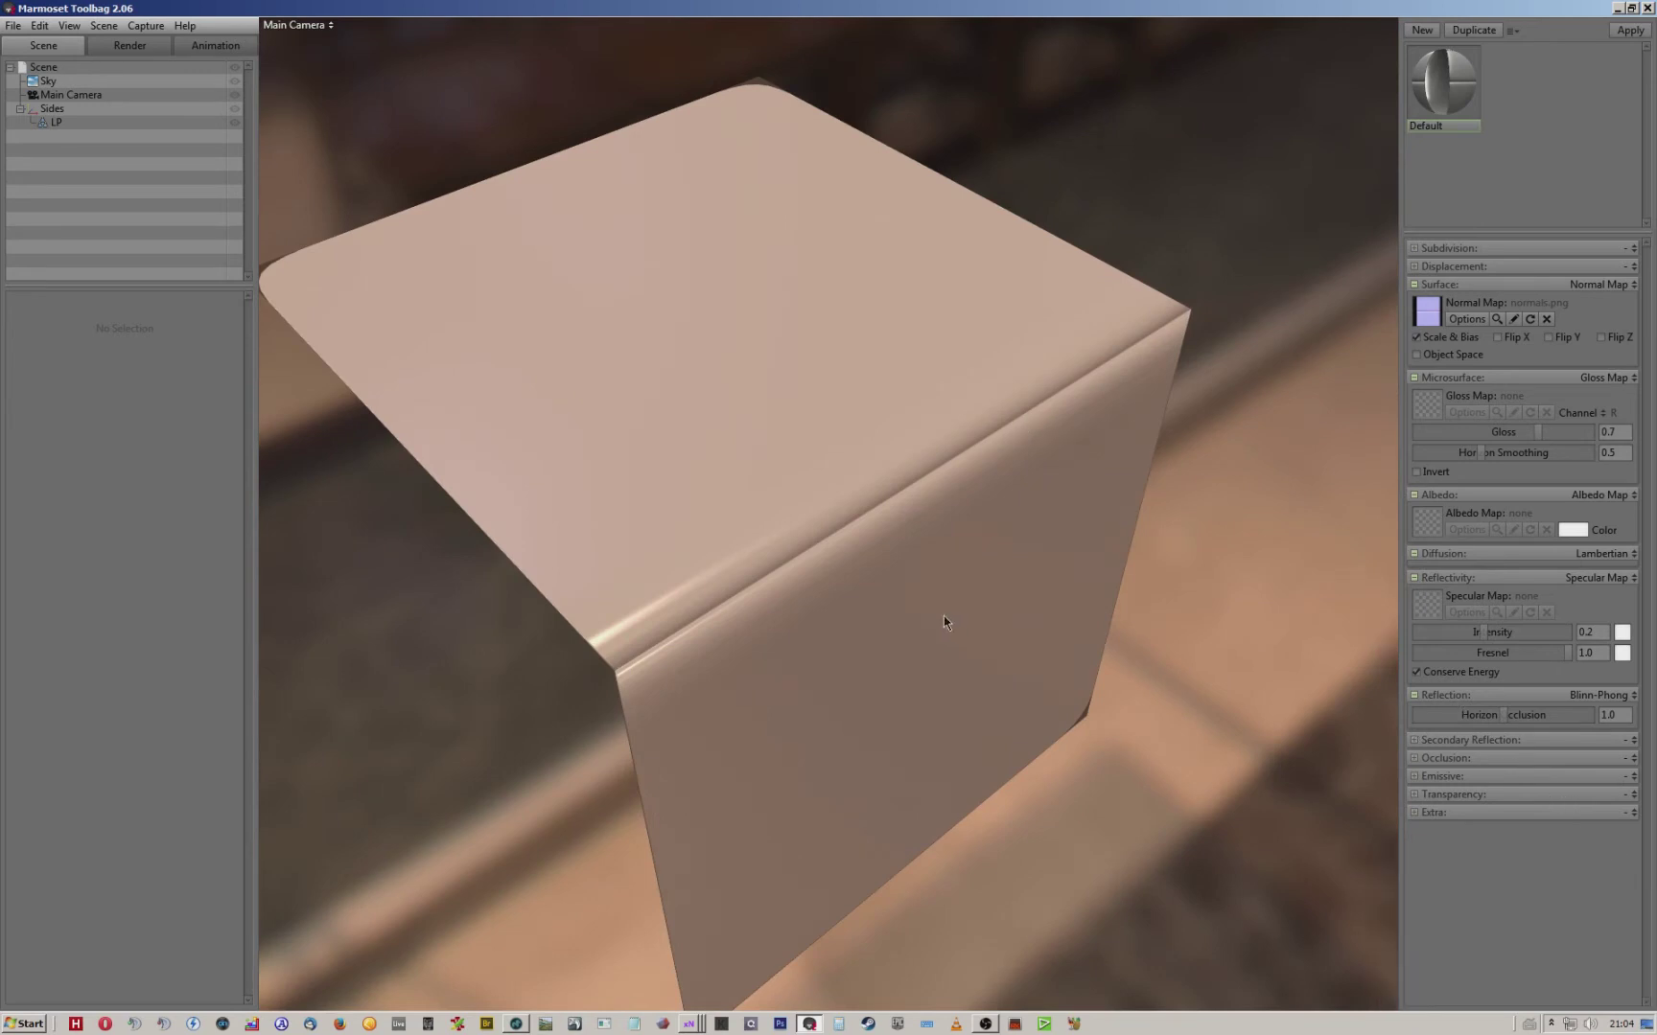
scroll(944, 617, up, 1)
drag(864, 740, 857, 513)
drag(820, 376, 872, 562)
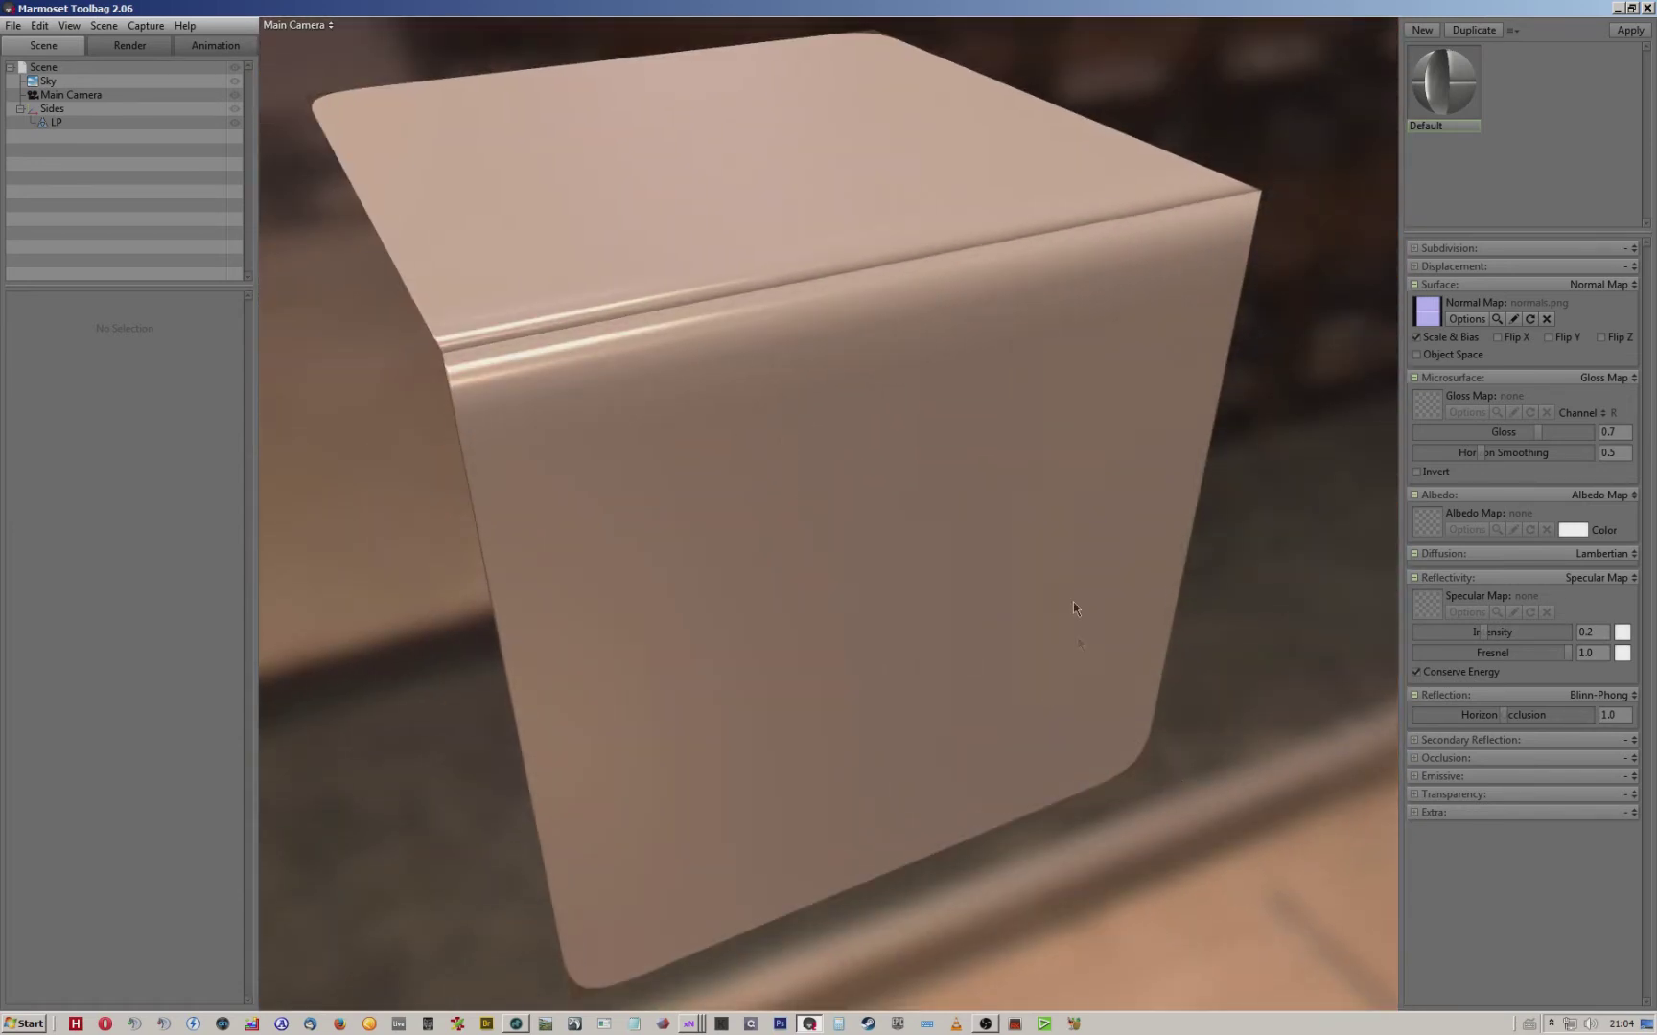
Set the Default material's gloss and specular intensity to 1.0 and examine the edge reflections.
drag(1538, 438, 1599, 435)
drag(1486, 632, 1620, 632)
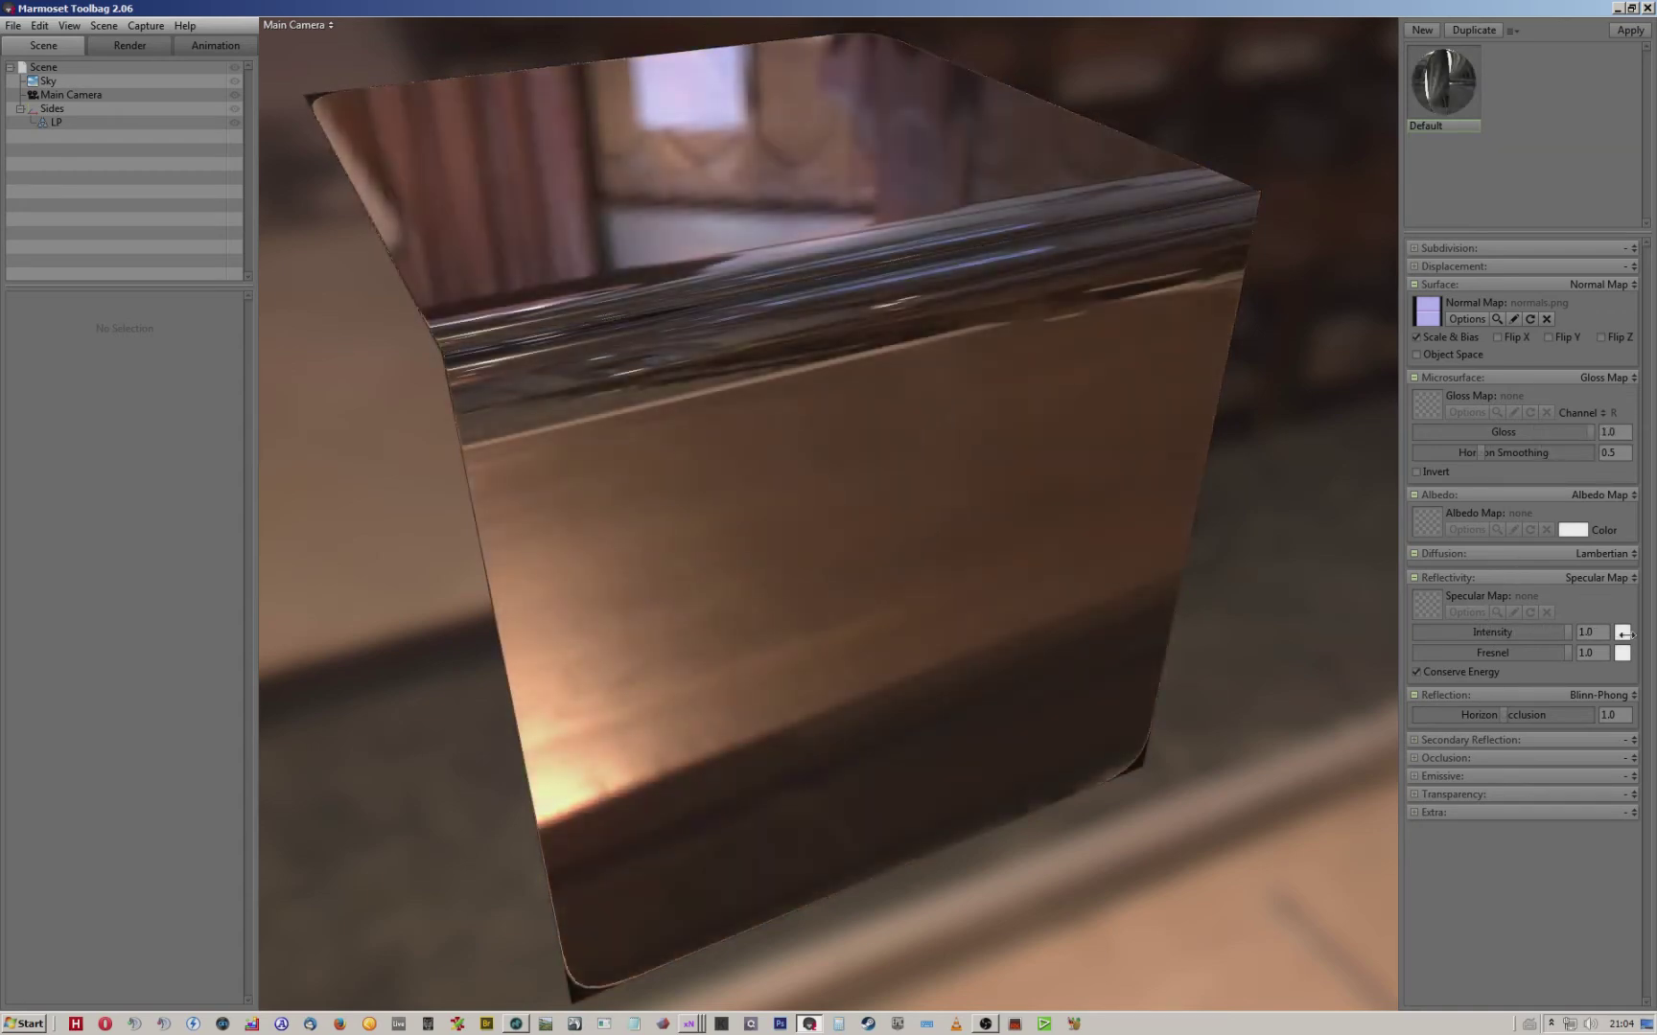
drag(879, 312, 948, 189)
mouse_move(906, 503)
mouse_down()
mouse_move(868, 393)
mouse_move(769, 309)
mouse_move(922, 494)
mouse_up()
Set the Default material's specular intensity and gloss to 0.0 and lower its horizon occlusion.
drag(1540, 637, 1383, 631)
drag(1526, 438, 1298, 415)
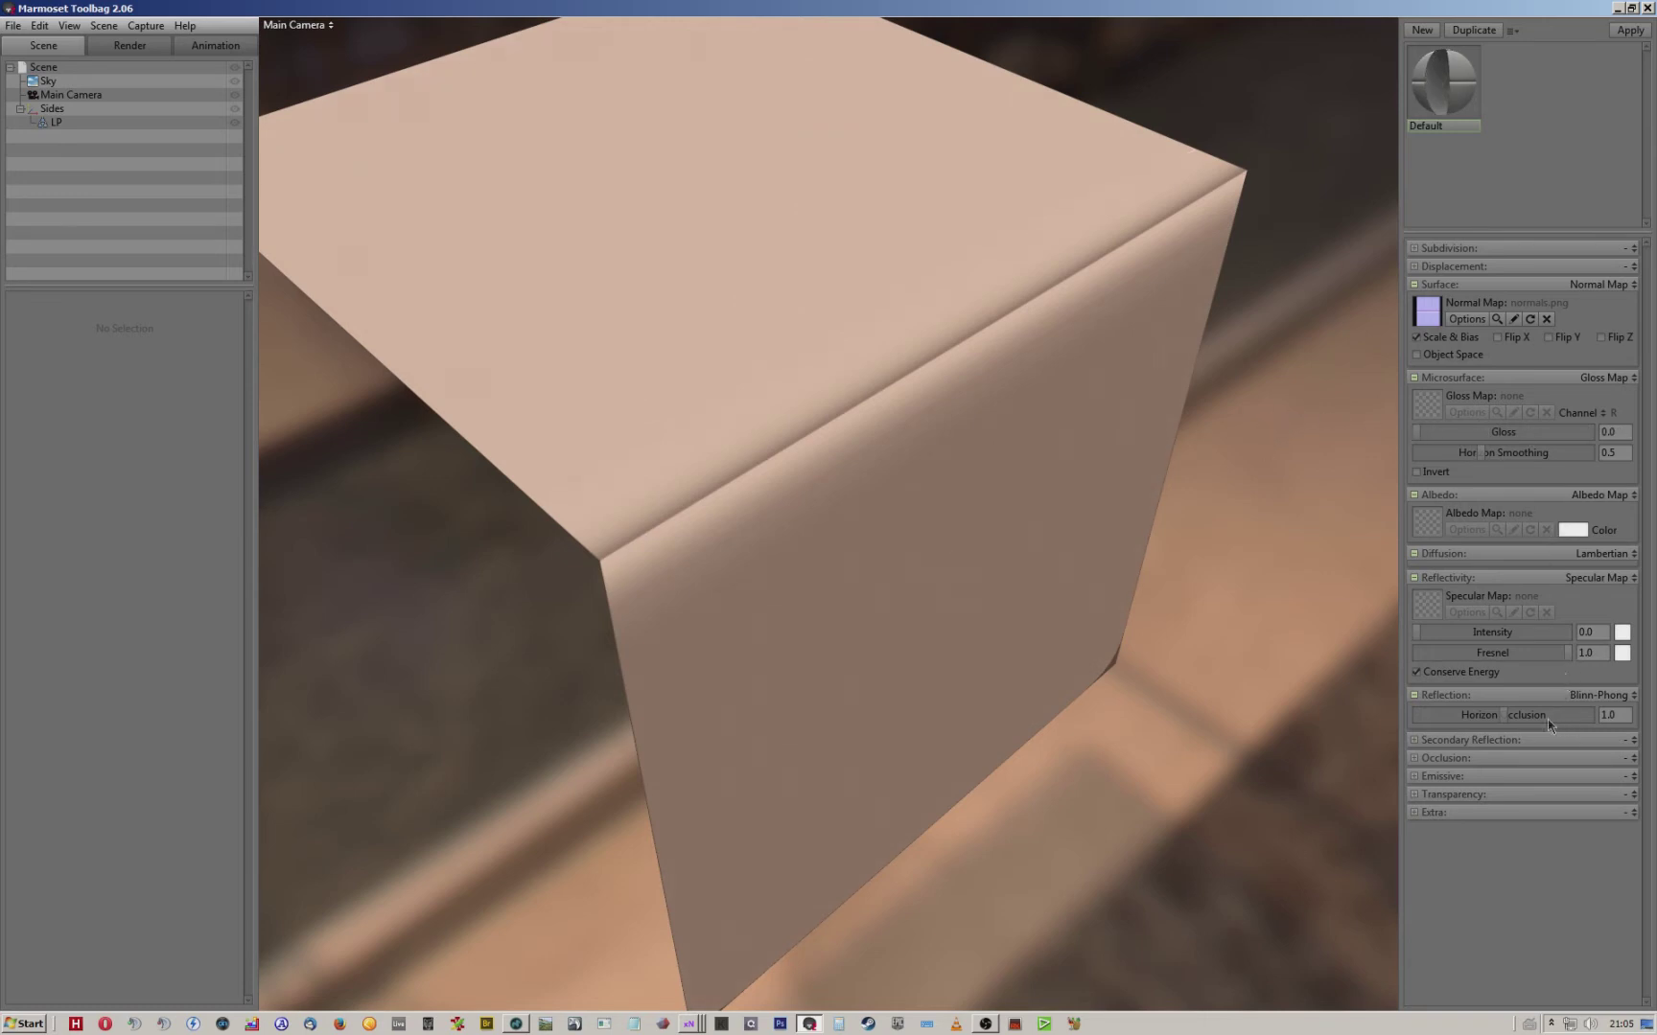
drag(1514, 719, 1359, 716)
Switch to MODO, close the render window, and select the LP mesh with its Texture UV map.
click(518, 1024)
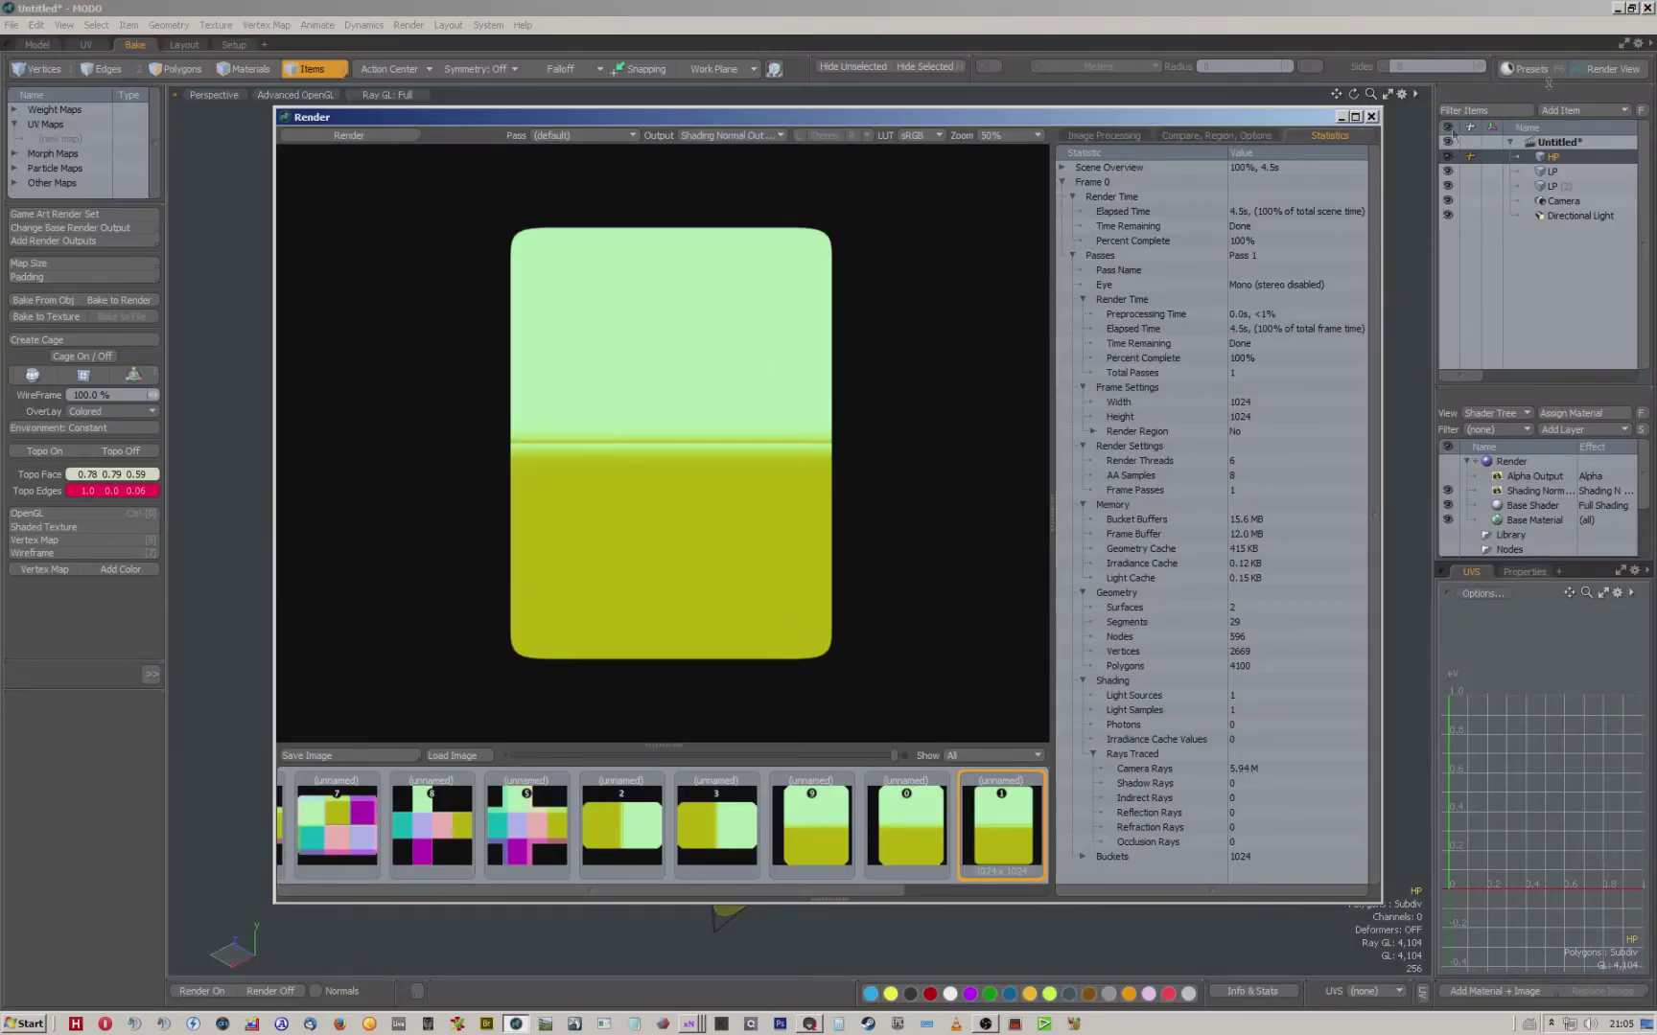
click(1372, 117)
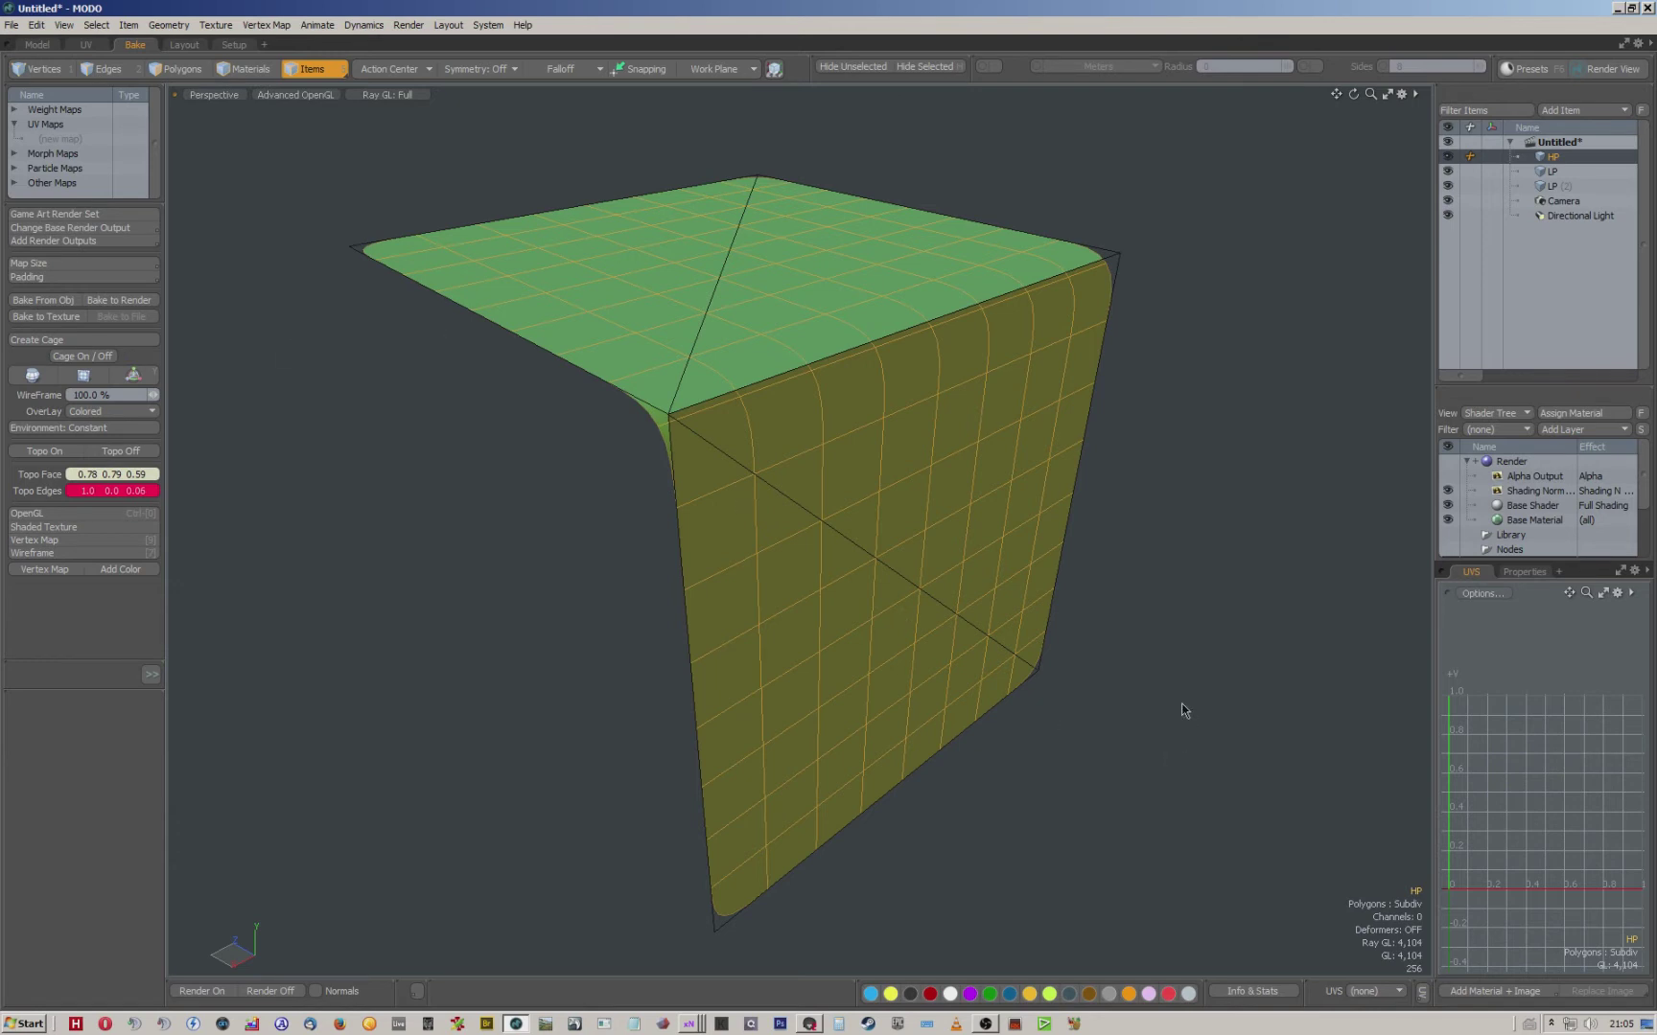
click(1385, 993)
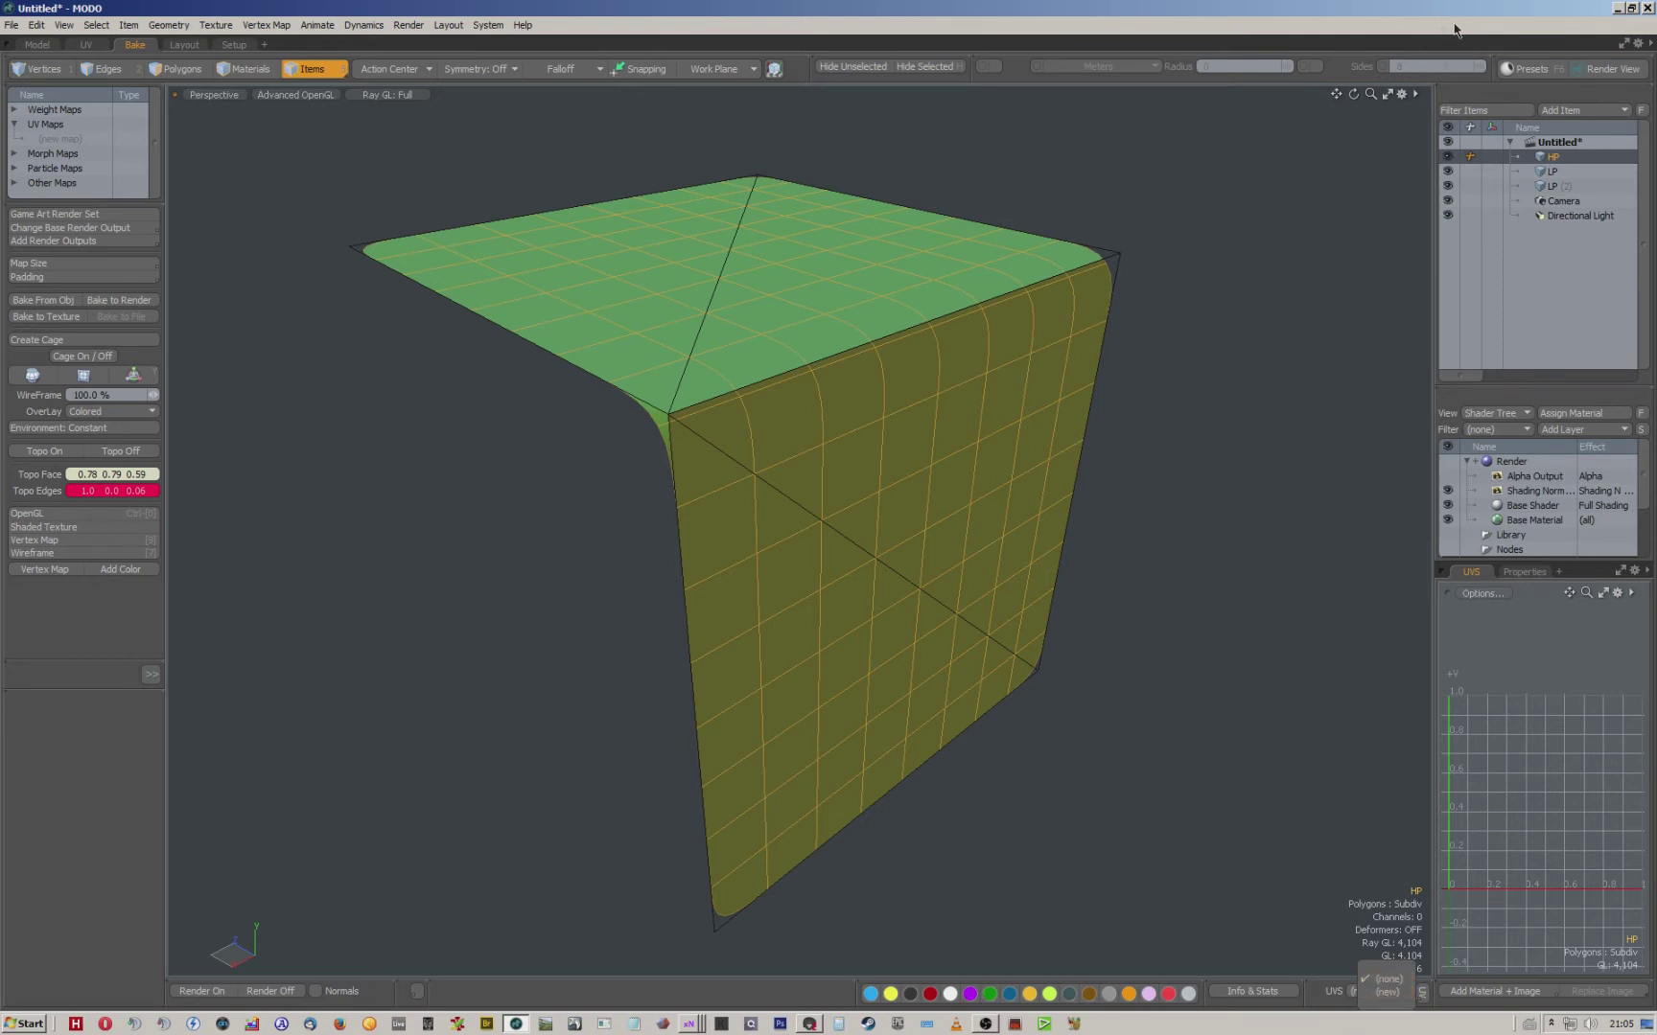
click(1552, 173)
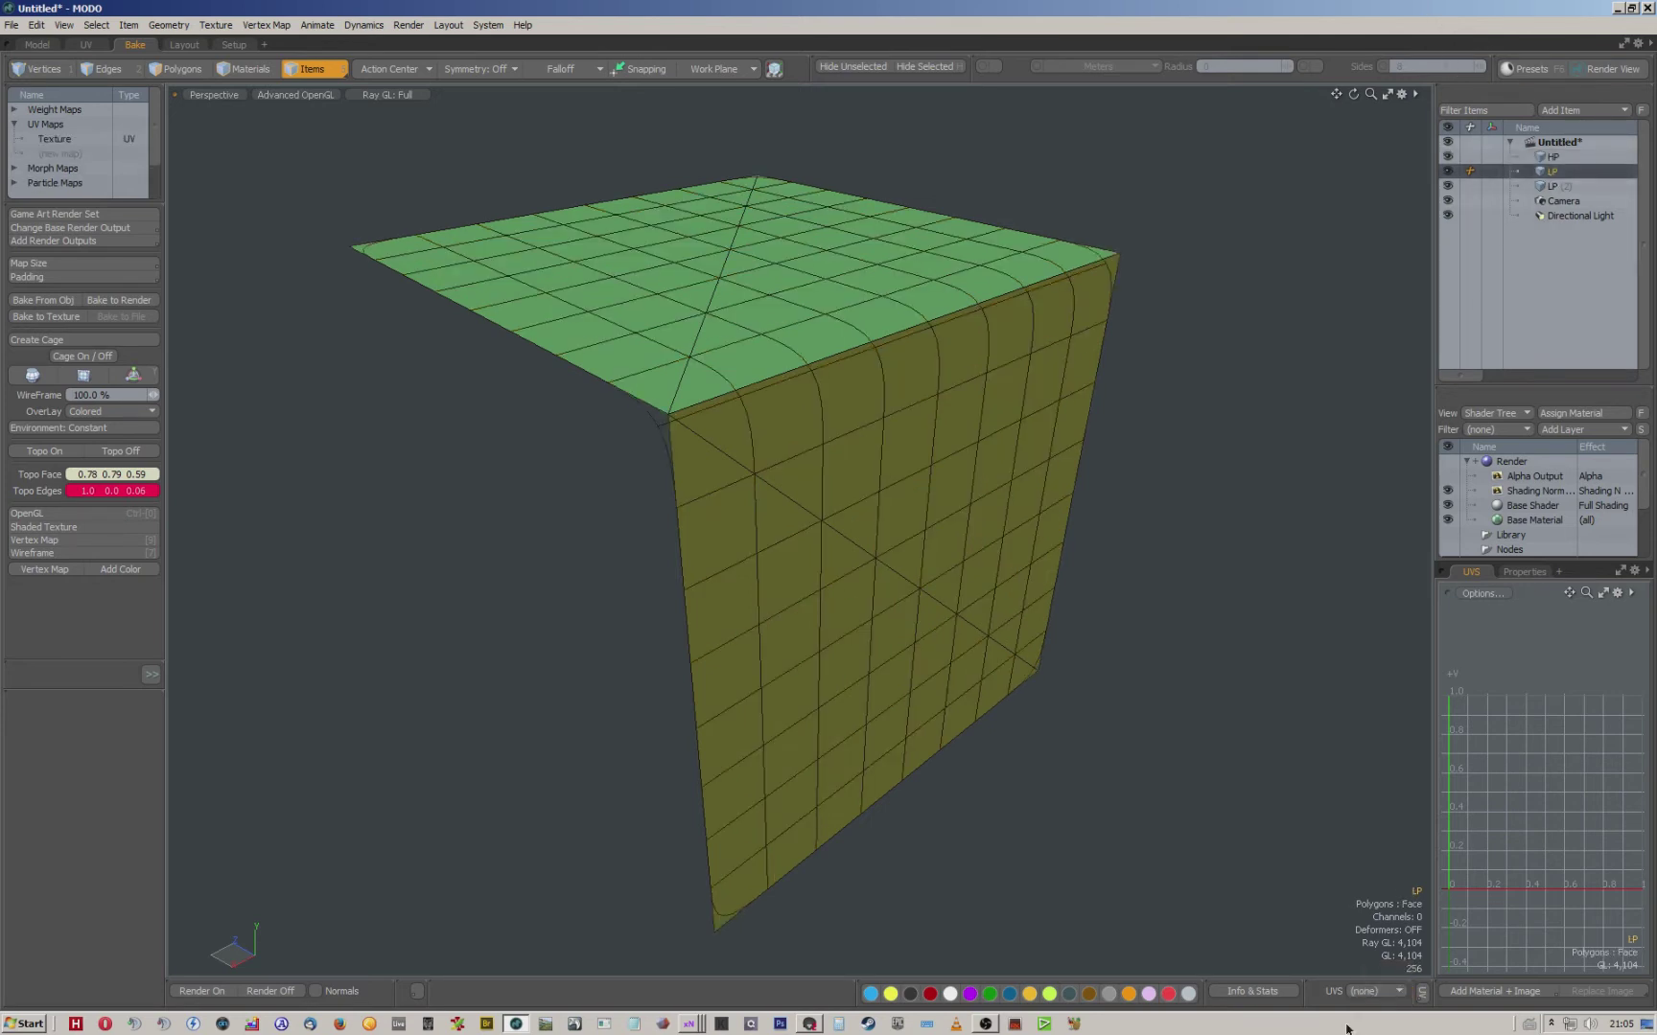
click(1382, 991)
click(1384, 979)
Delete the duplicated LP (2) mesh from the scene.
click(1560, 186)
right_click(1555, 186)
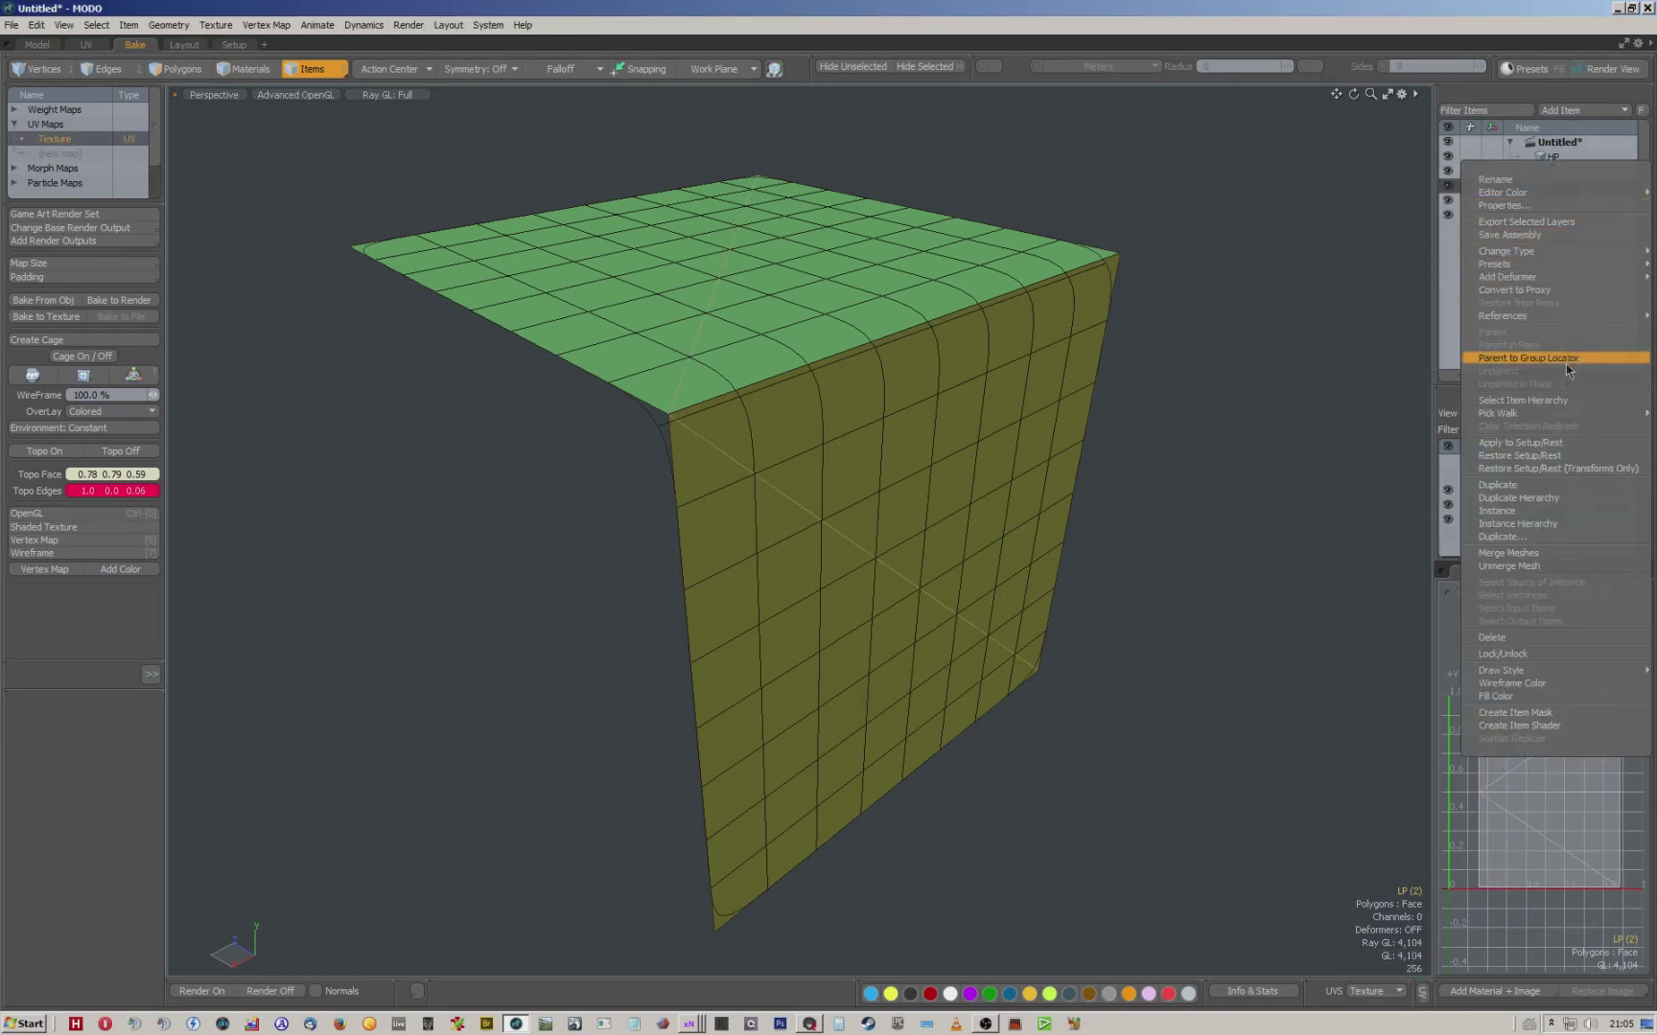
click(1520, 638)
Reselect the LP mesh and its Texture UV map, toggling the cage display on and off.
click(1549, 172)
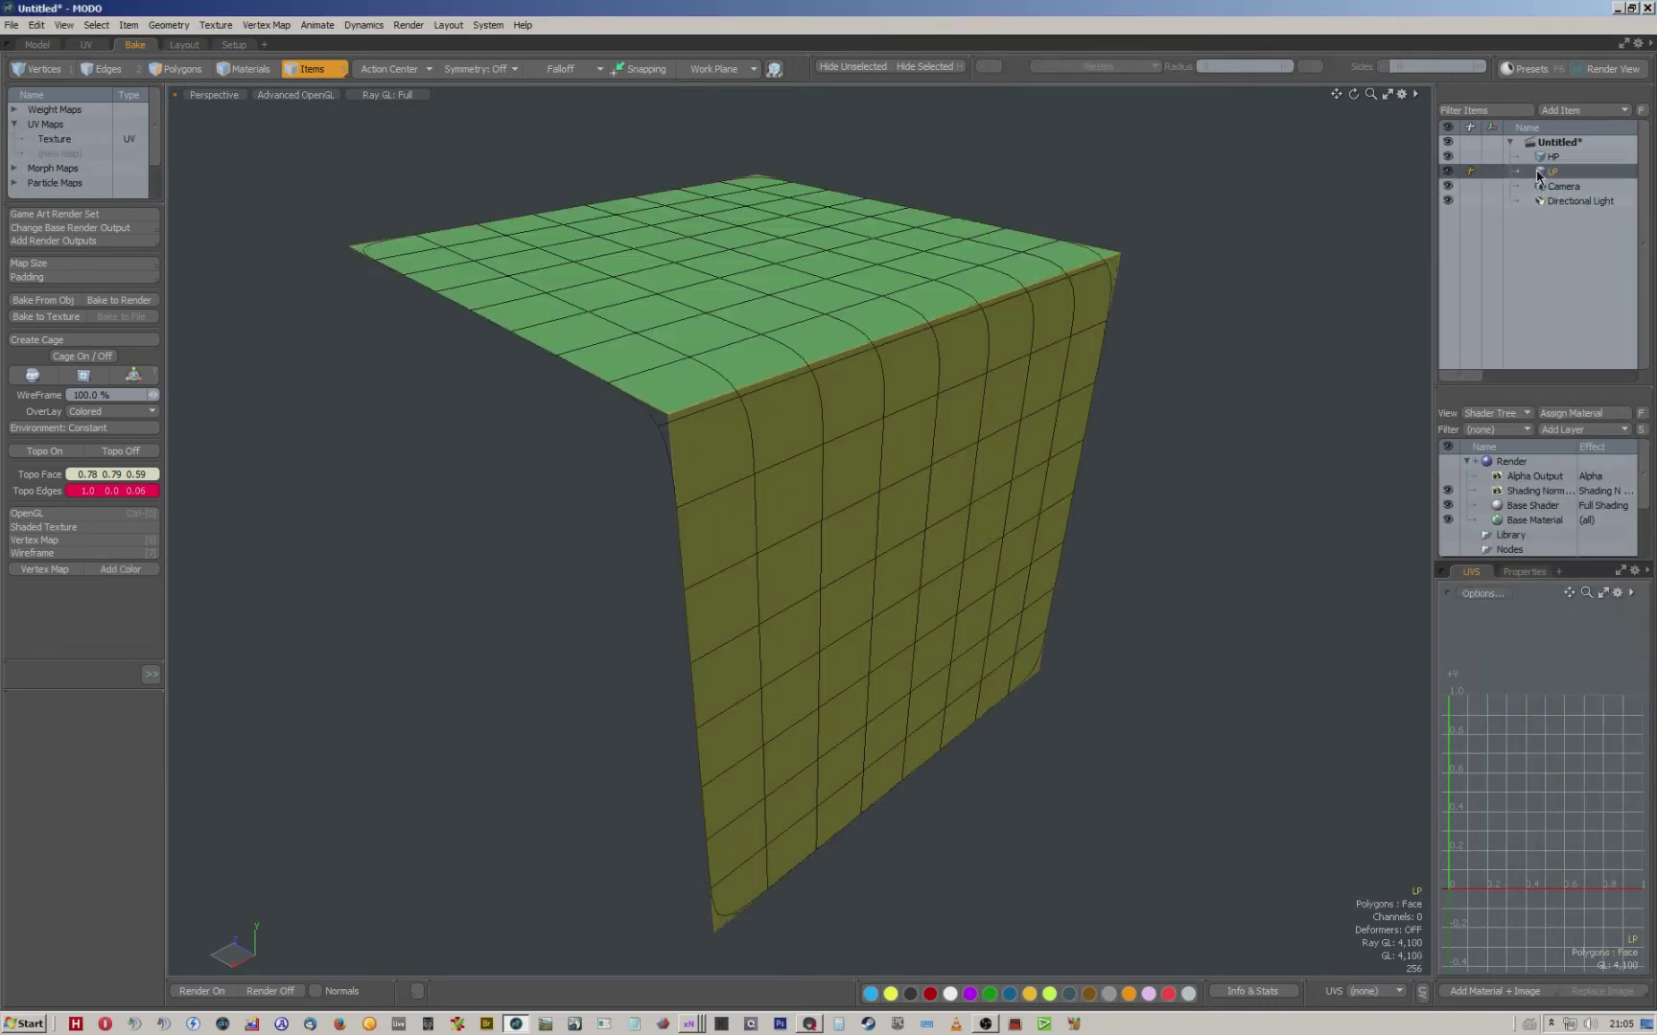
click(1397, 991)
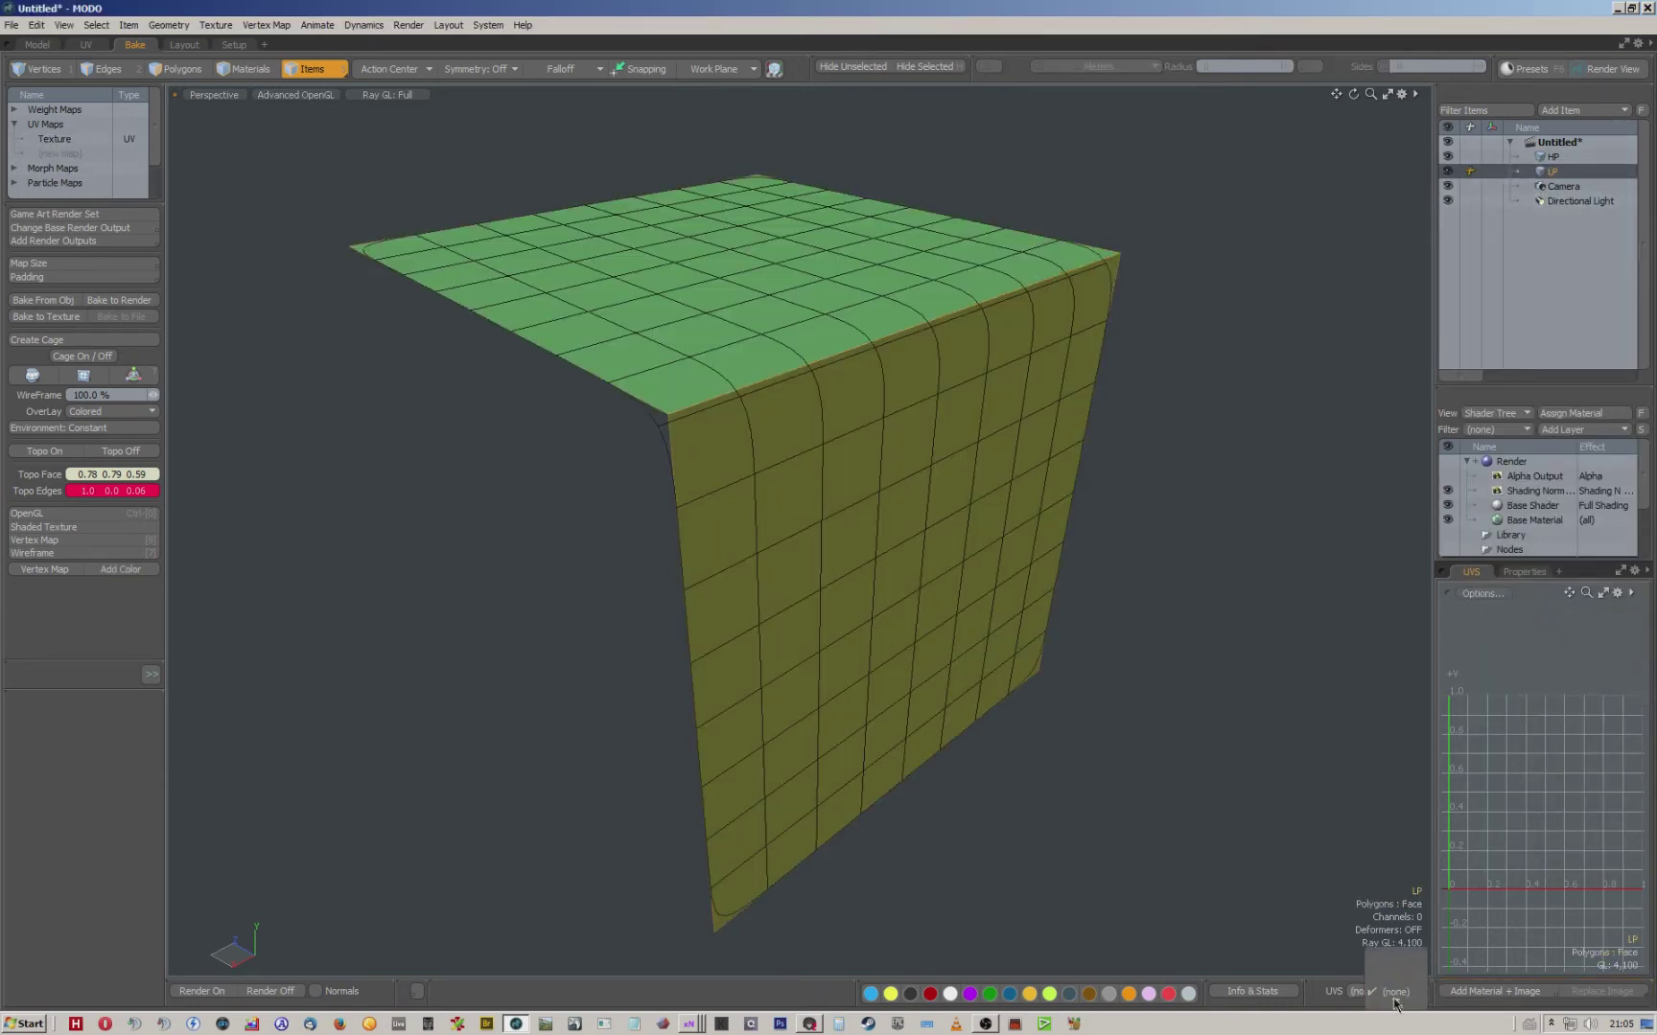
click(1397, 966)
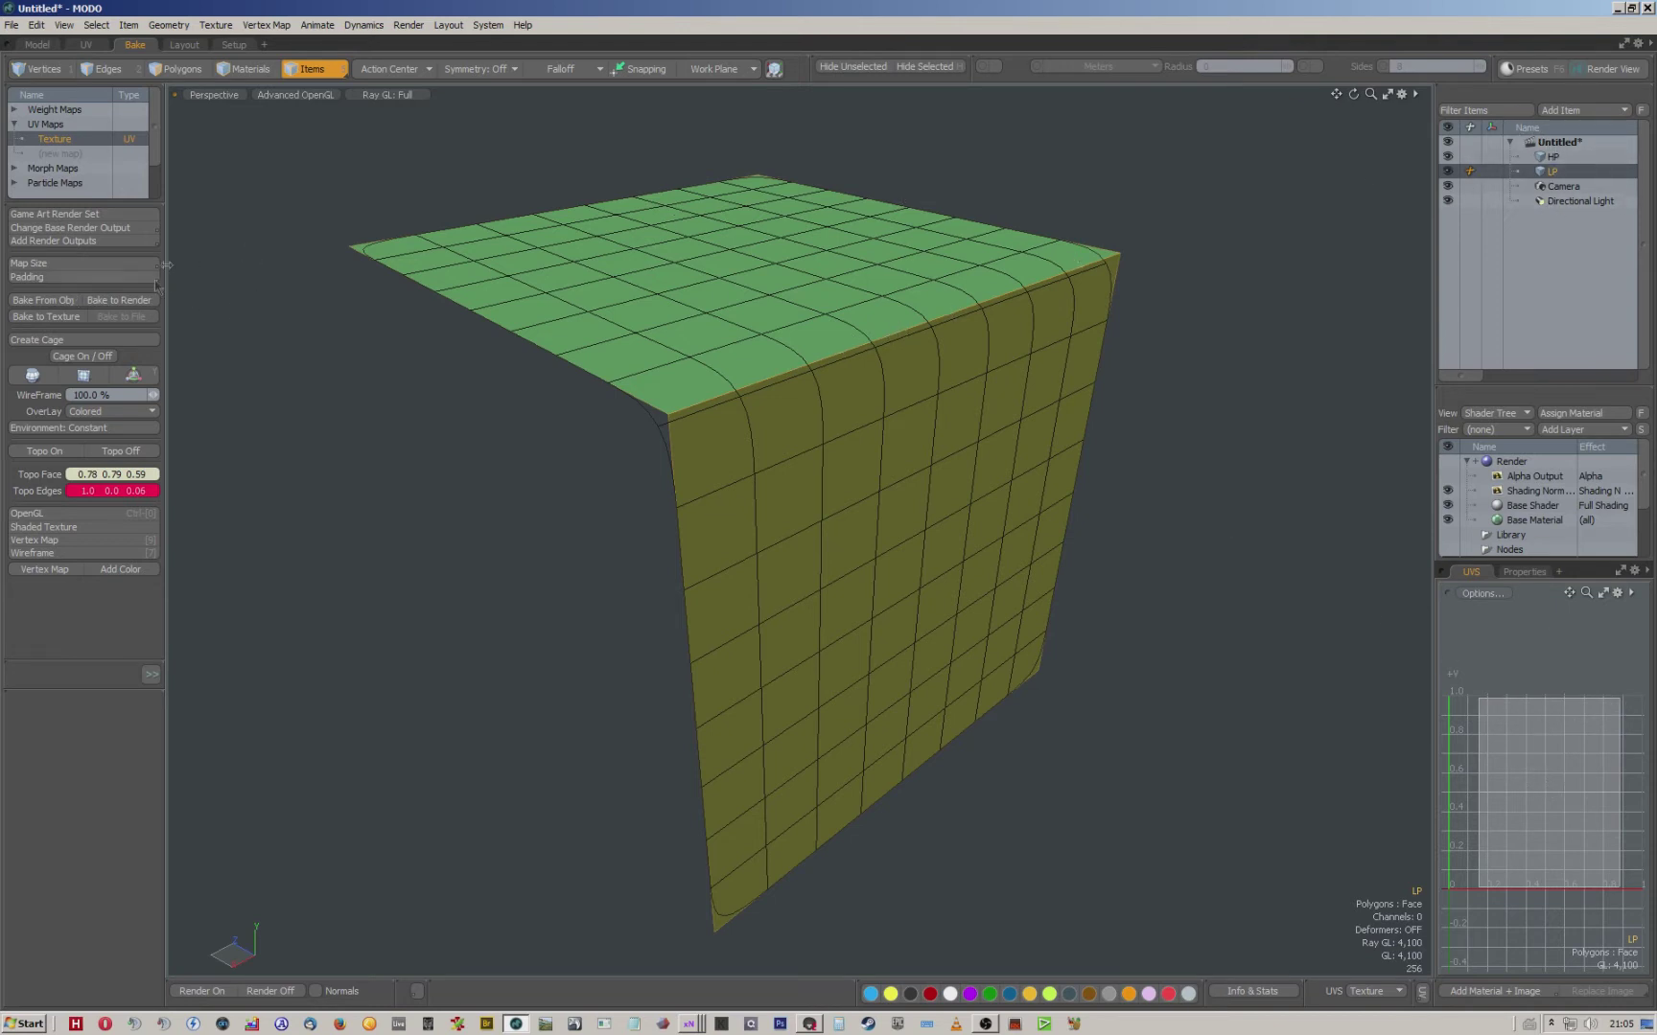
click(95, 352)
click(95, 352)
Enable the Alpha Output in the shader tree and check the base render output options.
click(1450, 472)
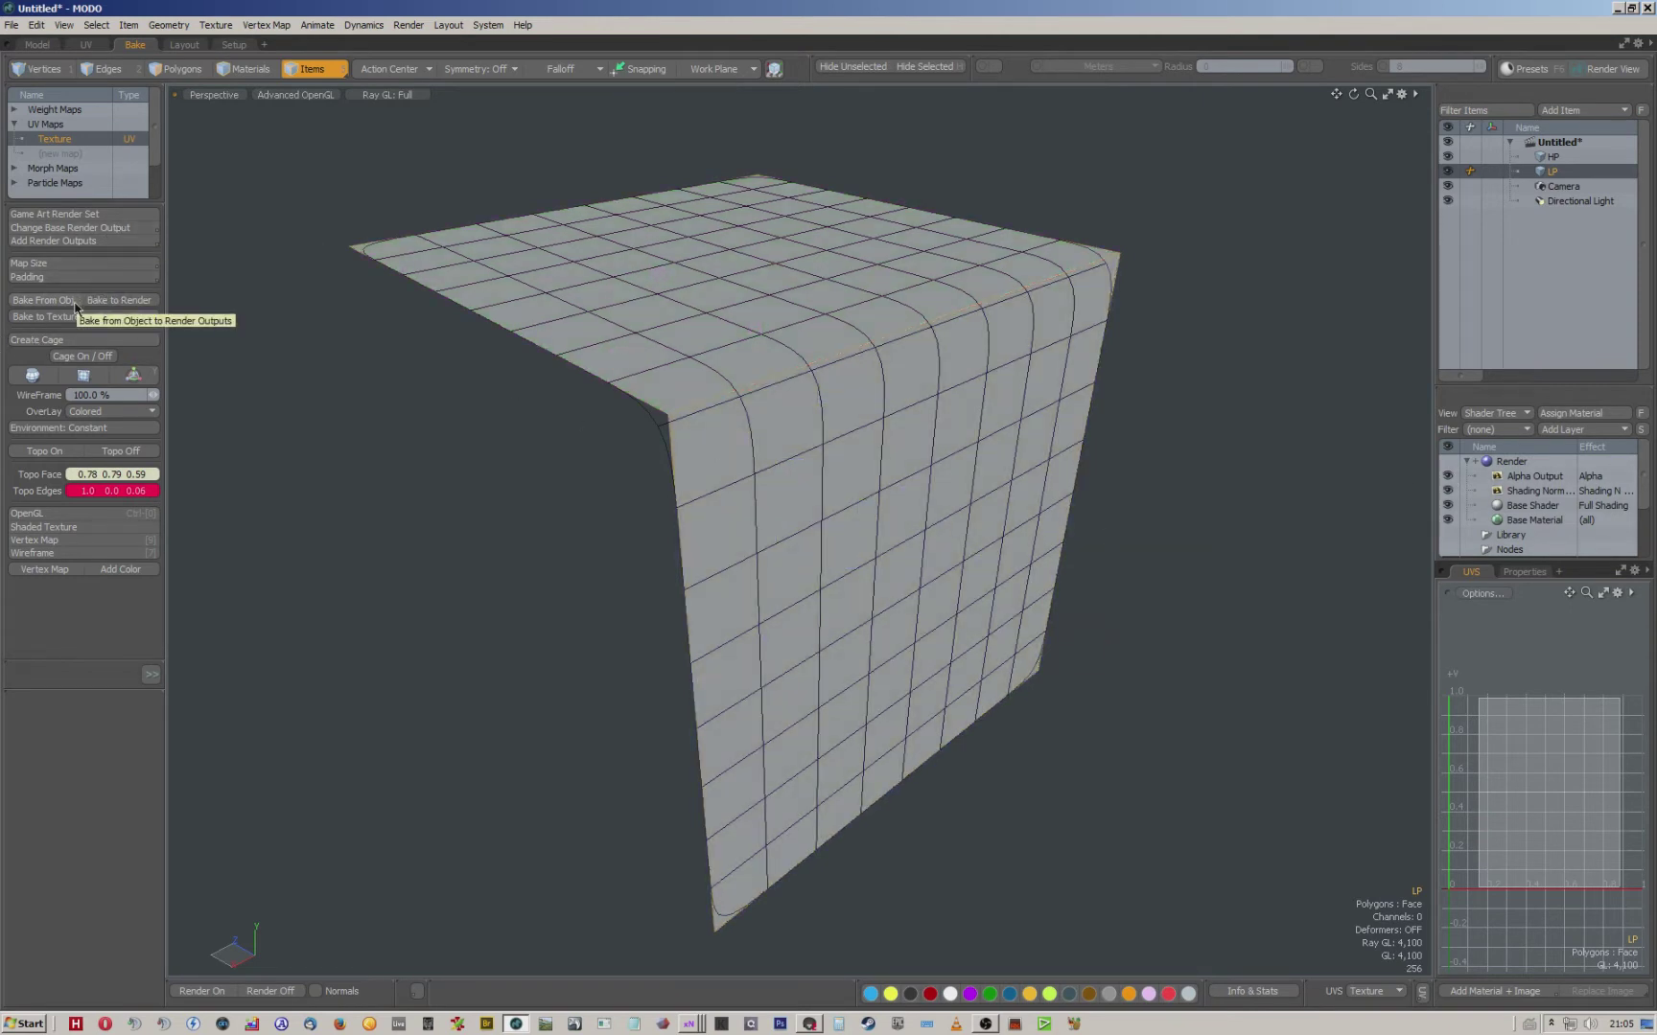
click(120, 231)
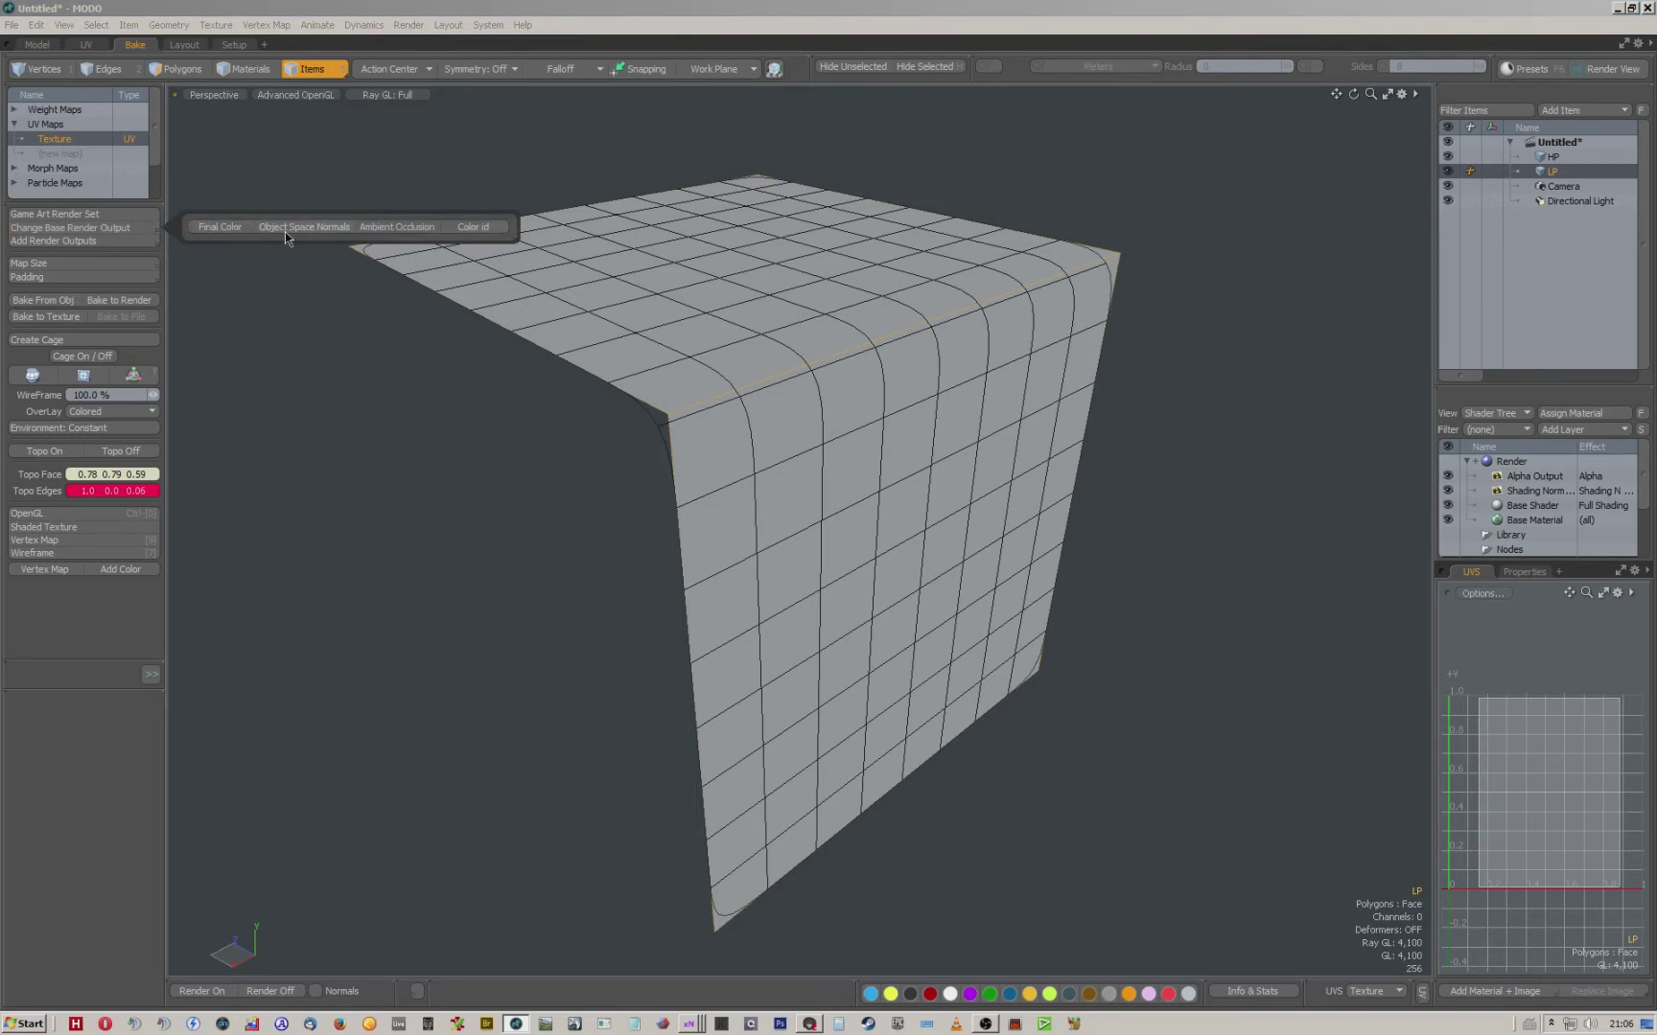
click(45, 675)
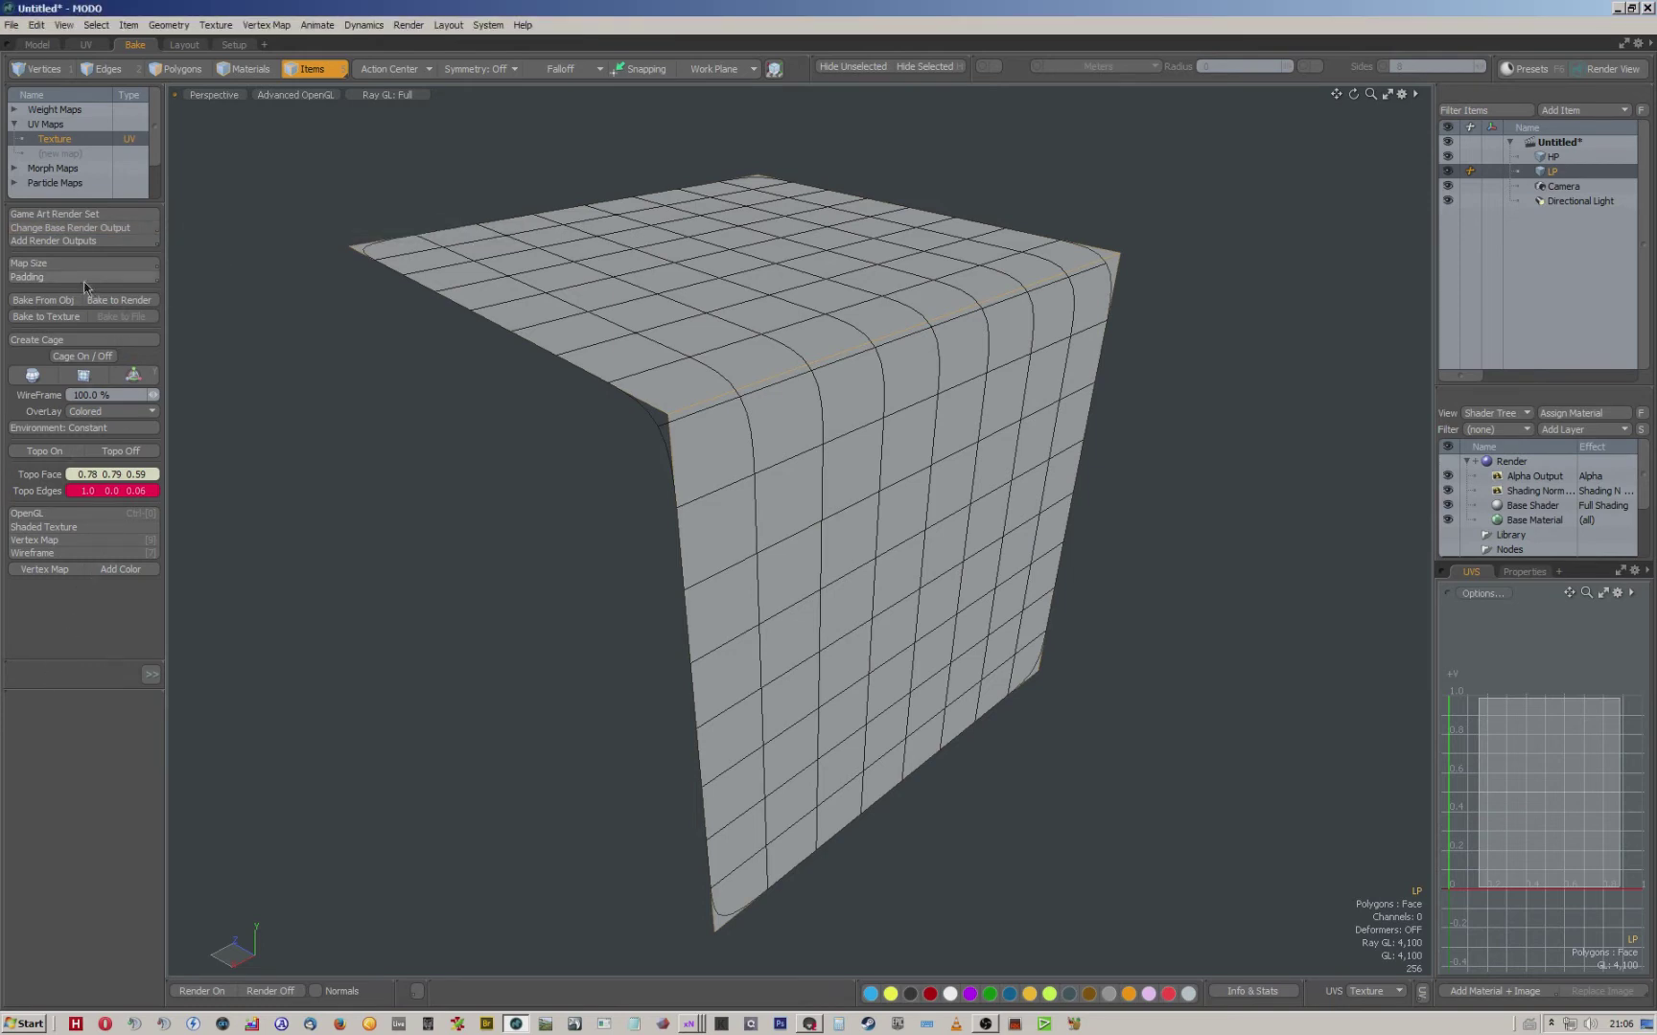
Cancel out of the Bake Outputs from Object settings and add the HP mesh to the LP selection.
click(46, 301)
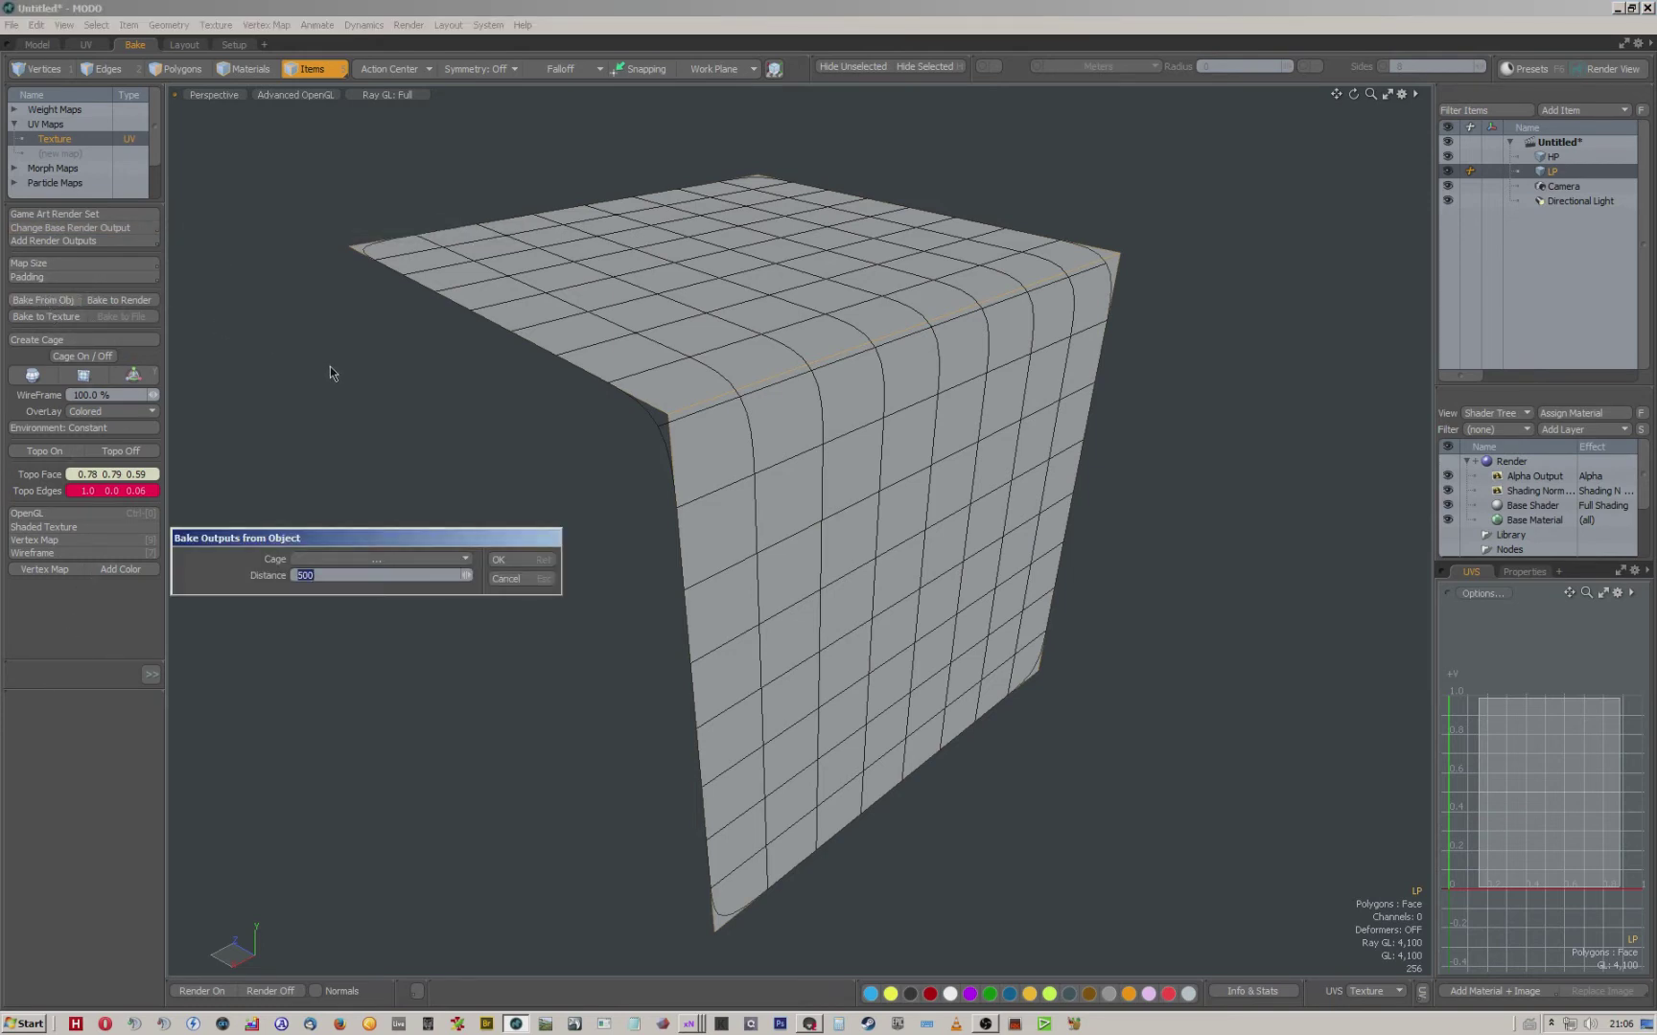
click(506, 579)
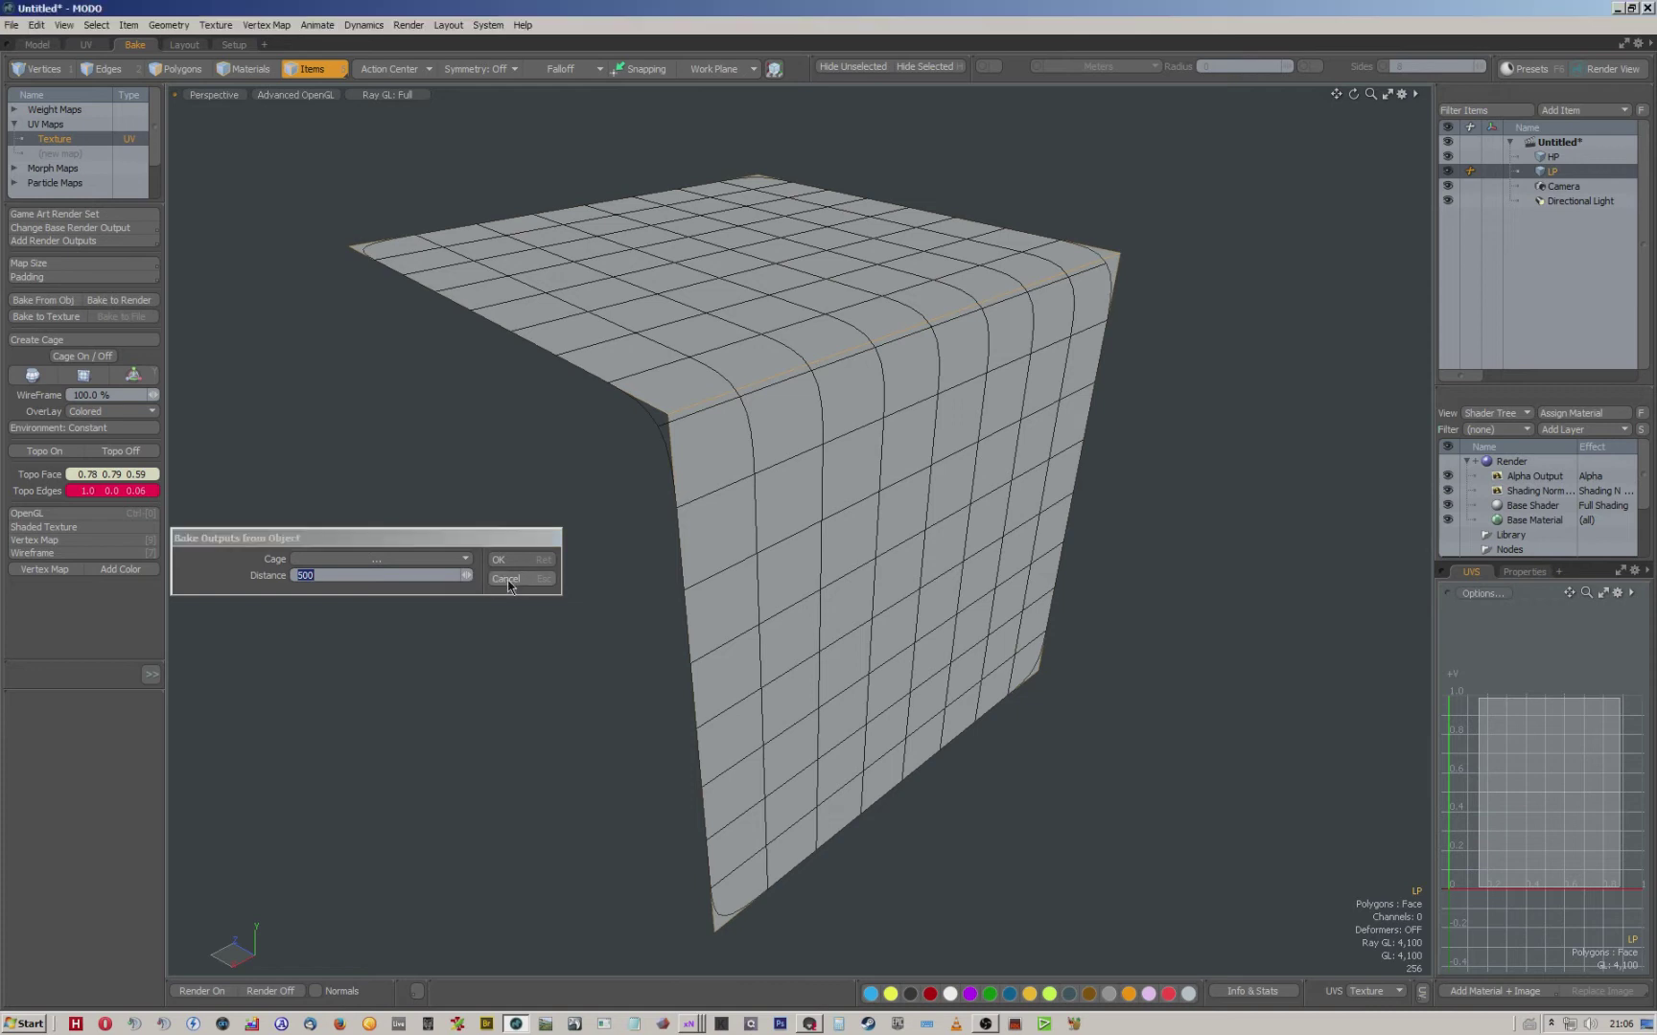
ctrl+click(1553, 157)
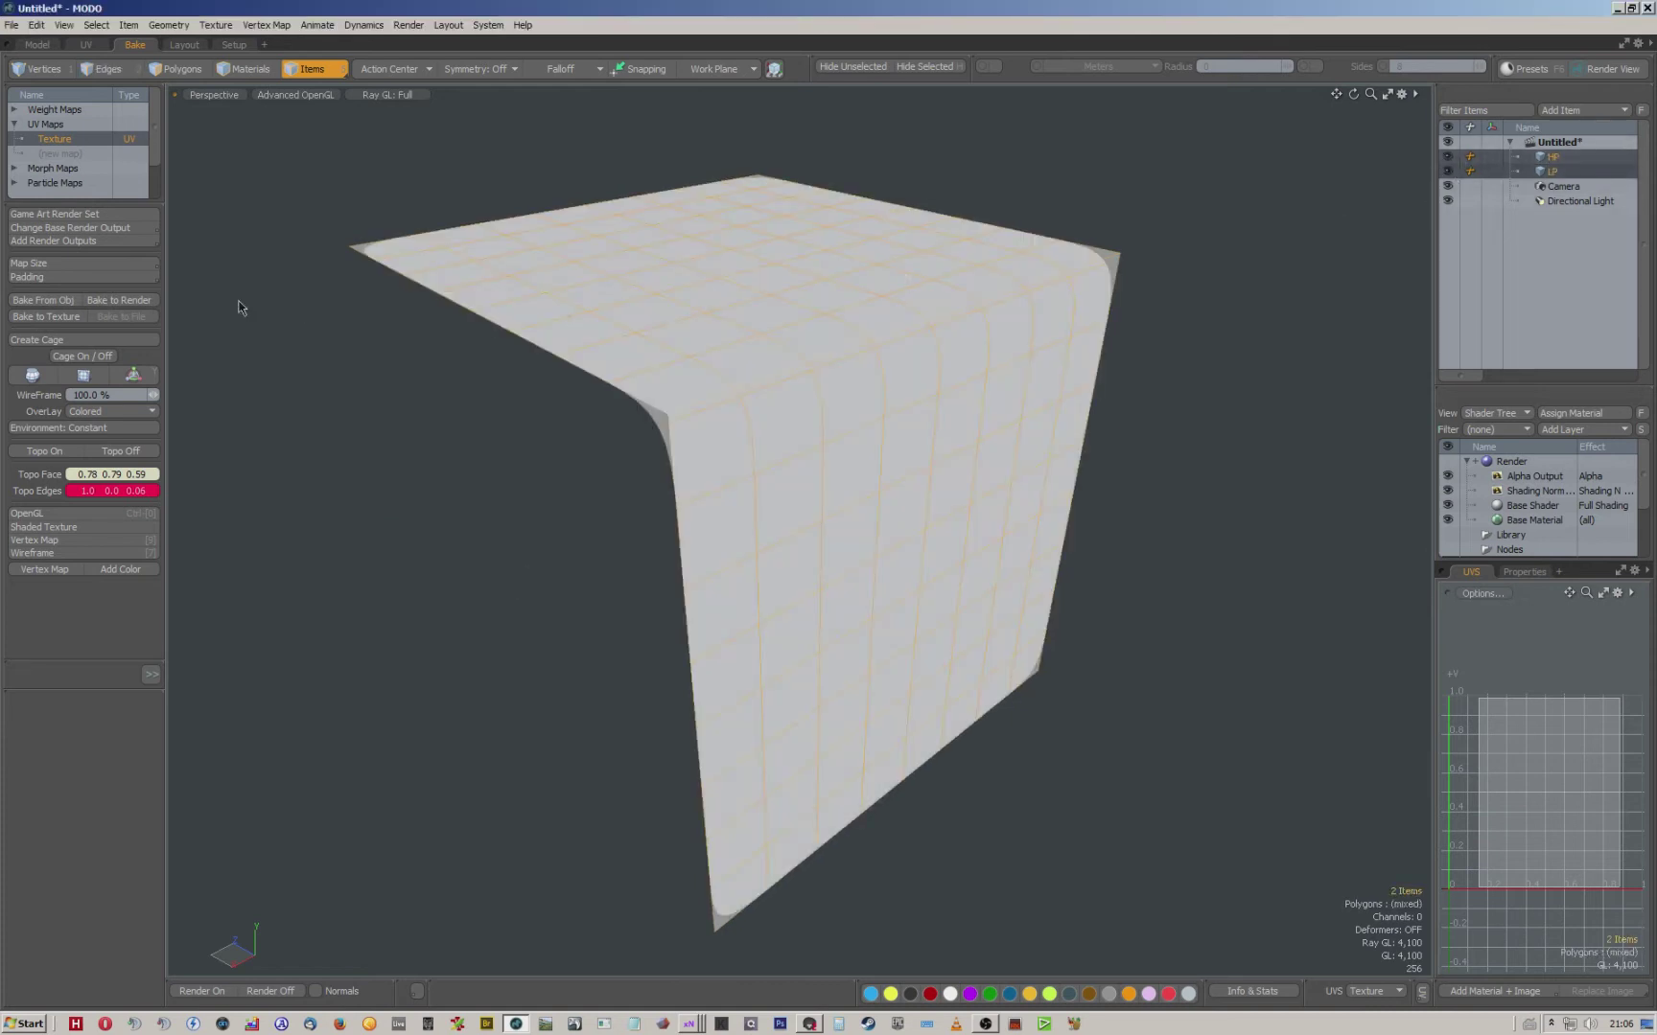
Toggle the cage off, reselect the LP and HP meshes, and bake the outputs from object with a distance of 500.
click(83, 357)
click(1557, 172)
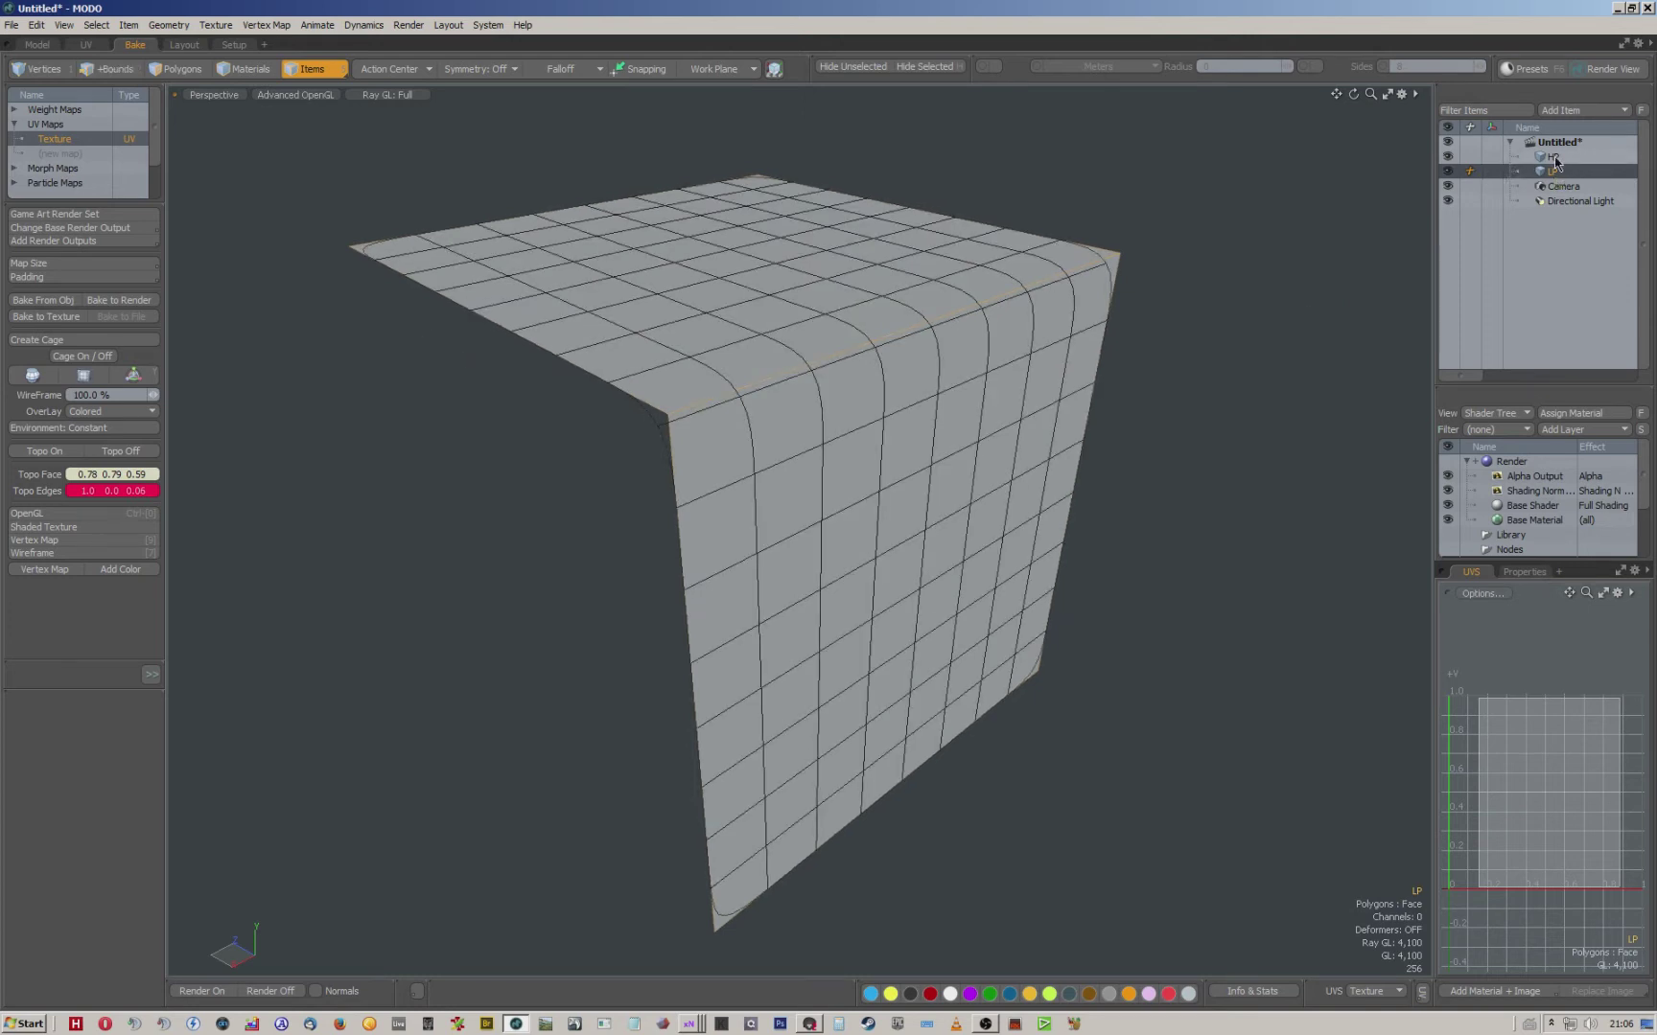
shift+click(1553, 156)
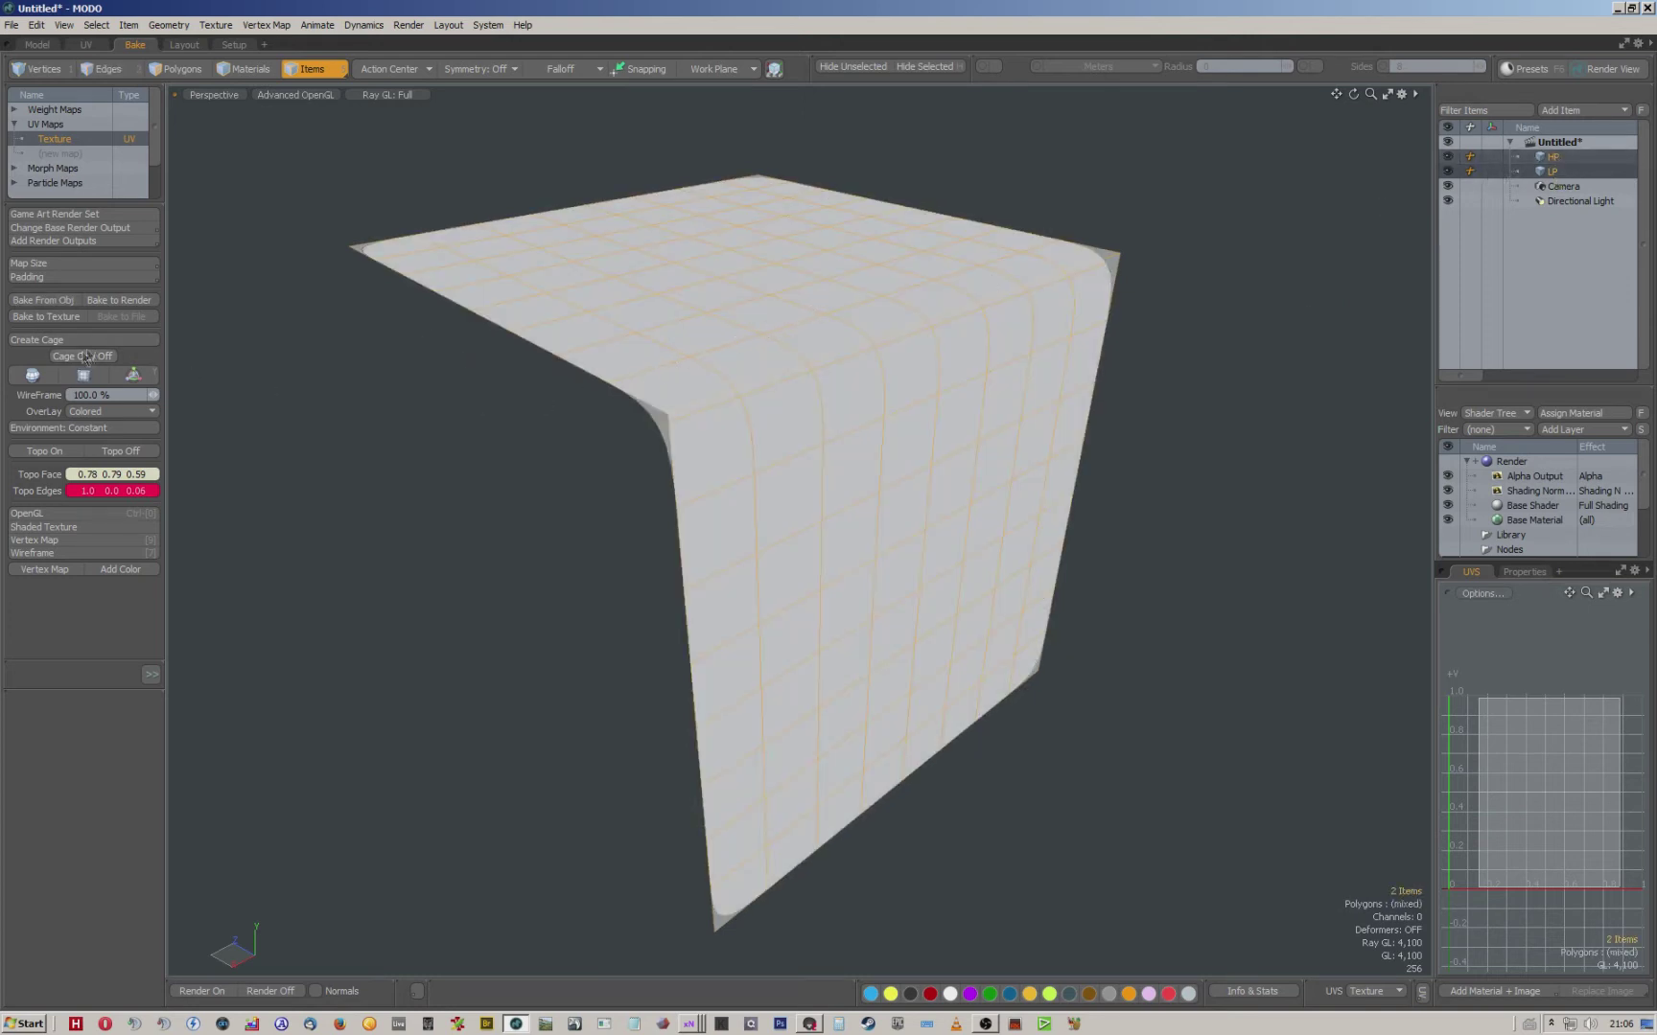
click(48, 301)
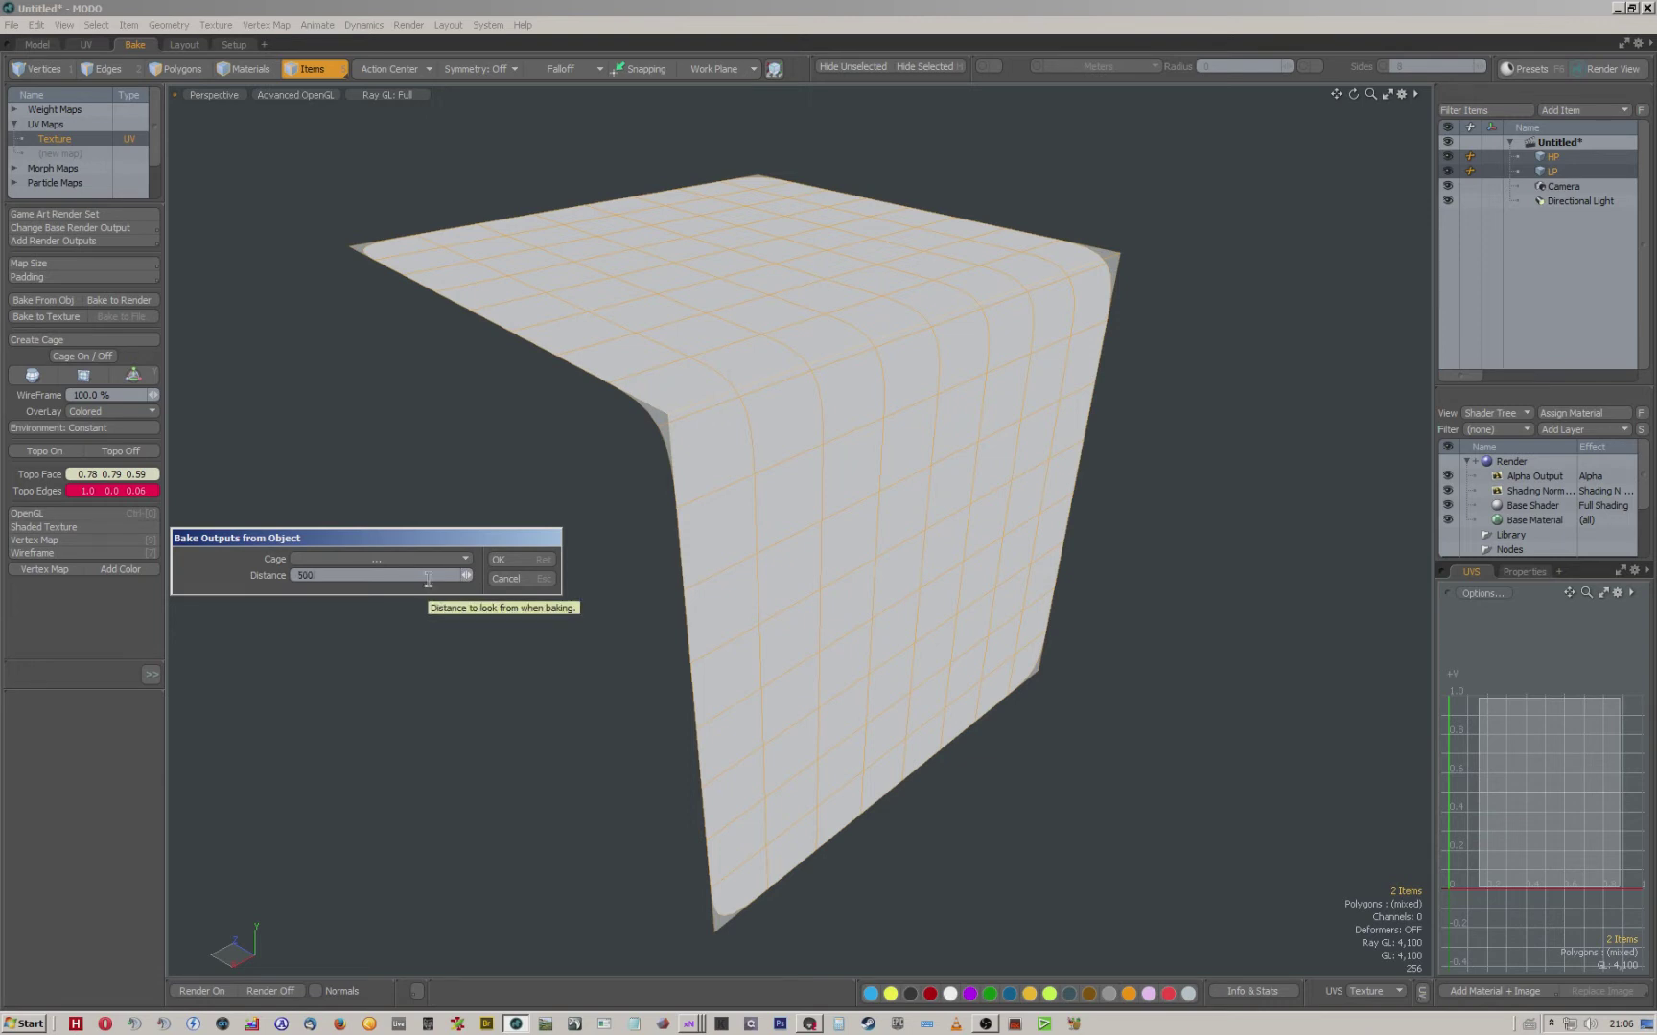
click(499, 560)
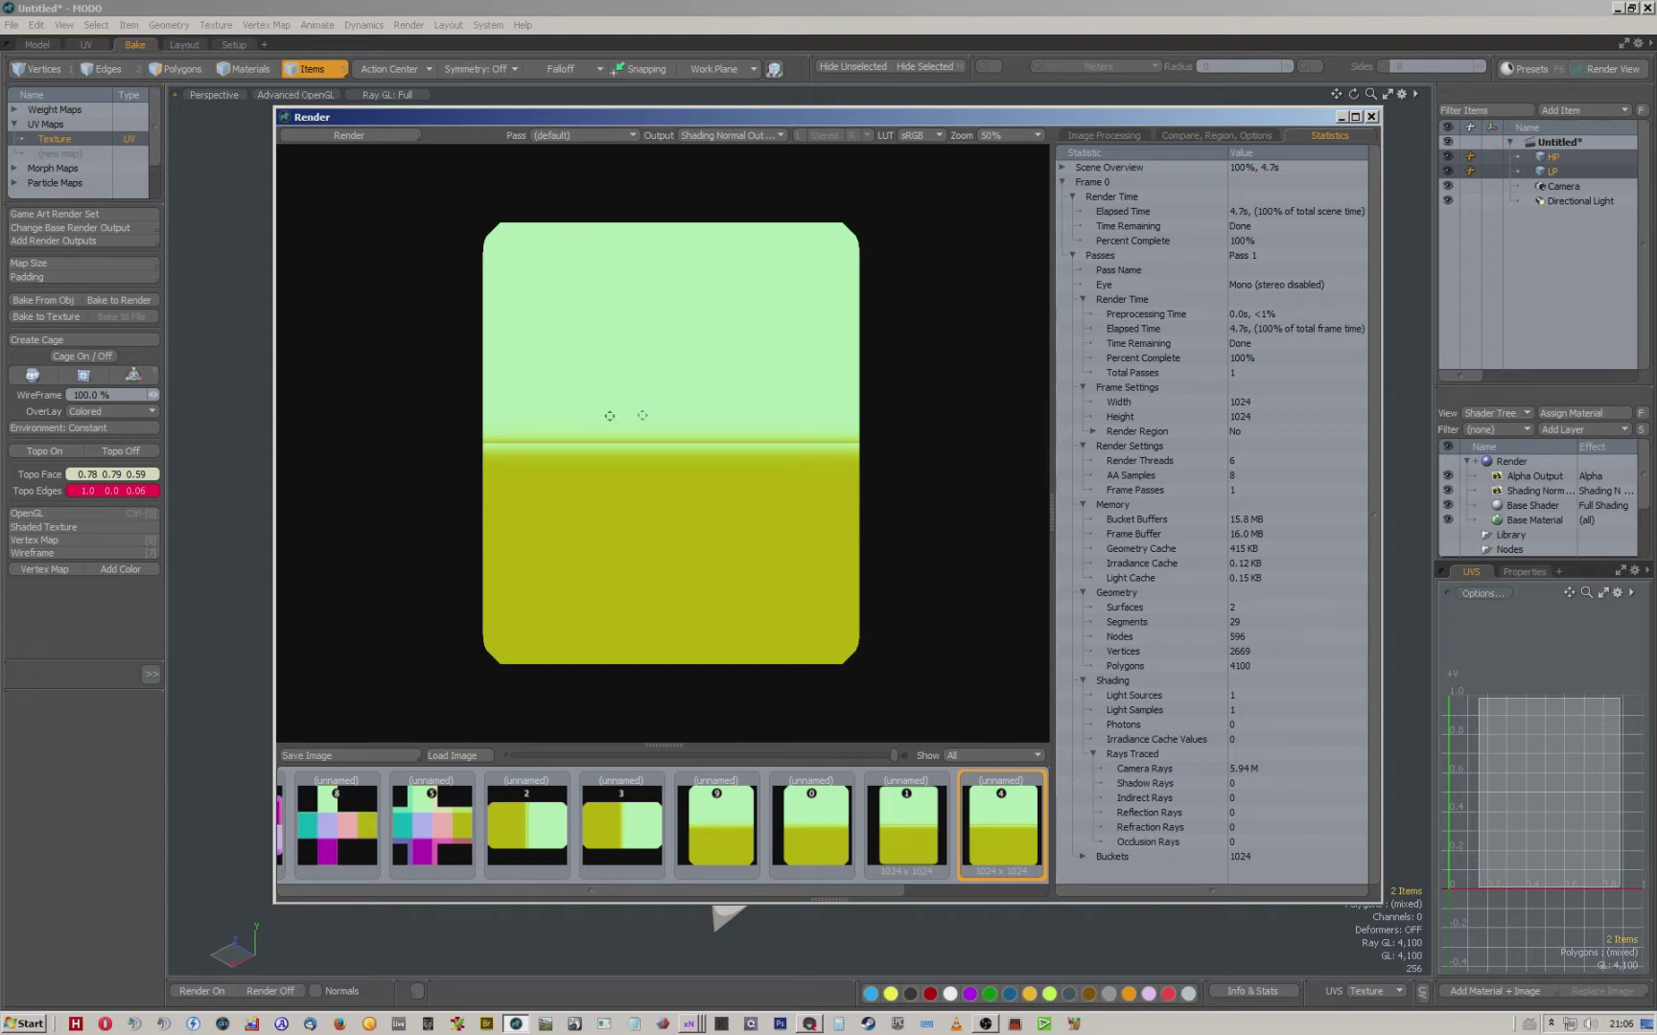
Compare the new normal bake with the previous one by switching between the two latest render thumbnails.
click(922, 823)
click(983, 826)
click(926, 829)
click(986, 826)
click(910, 819)
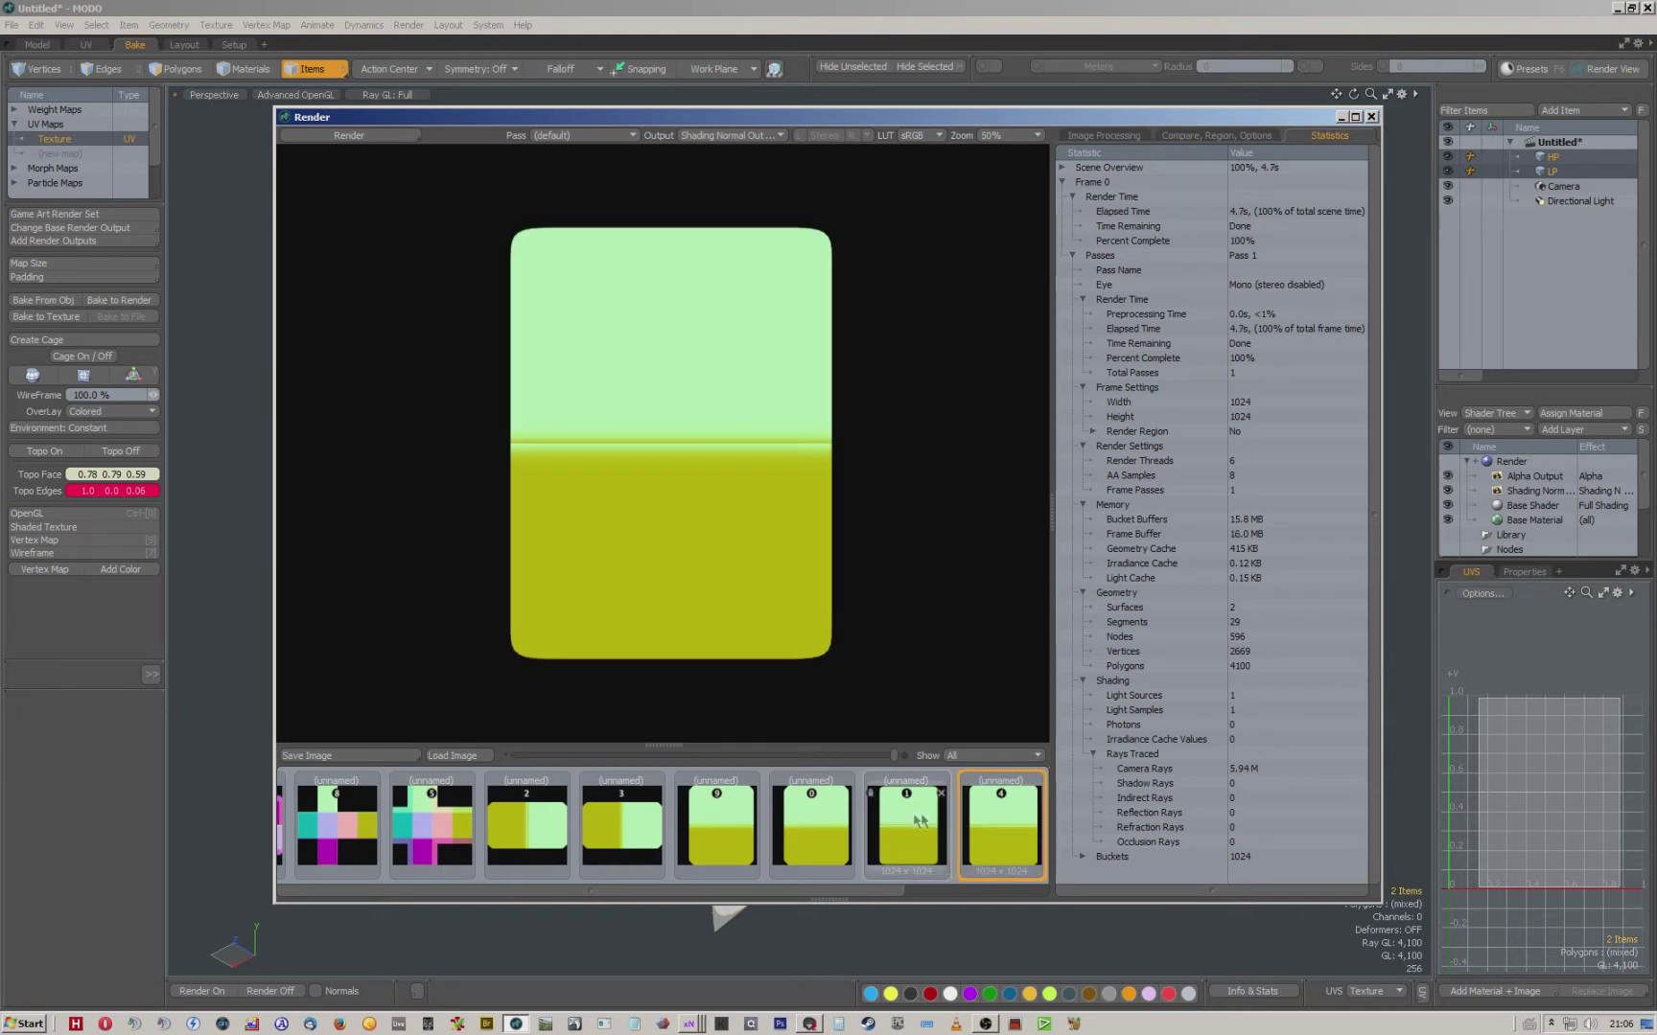
click(987, 824)
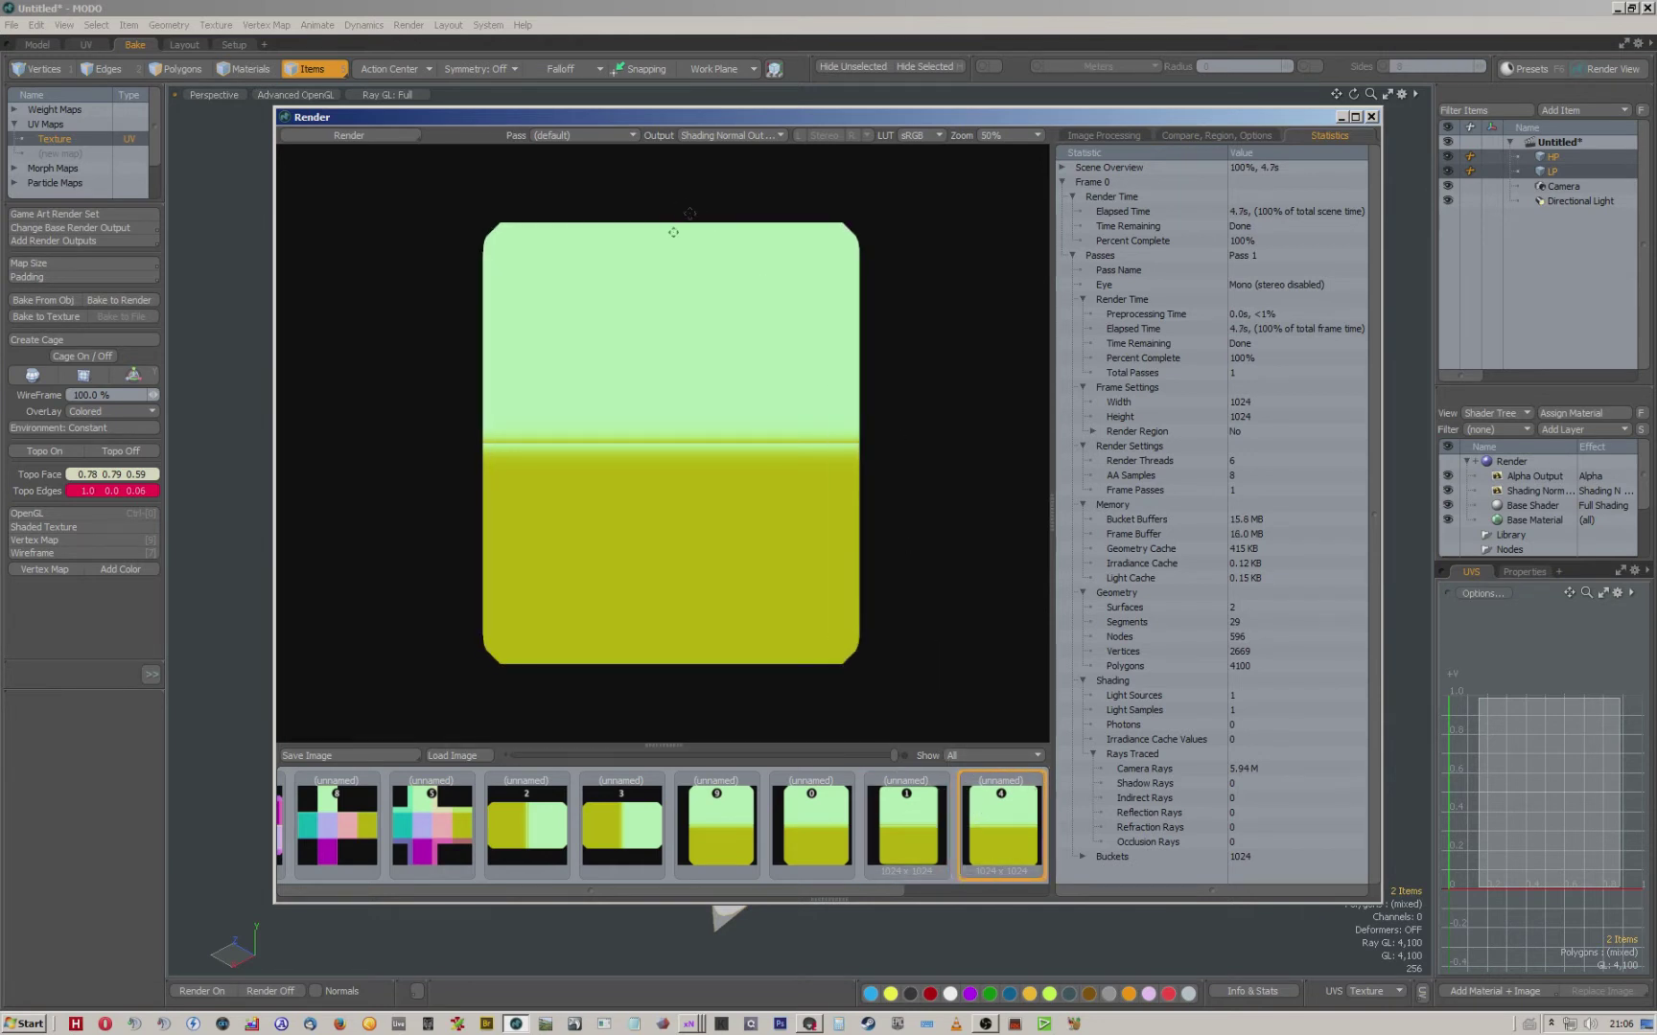
Save the new bake as a PNG over the existing OBS.png and reselect only the LP mesh.
click(365, 760)
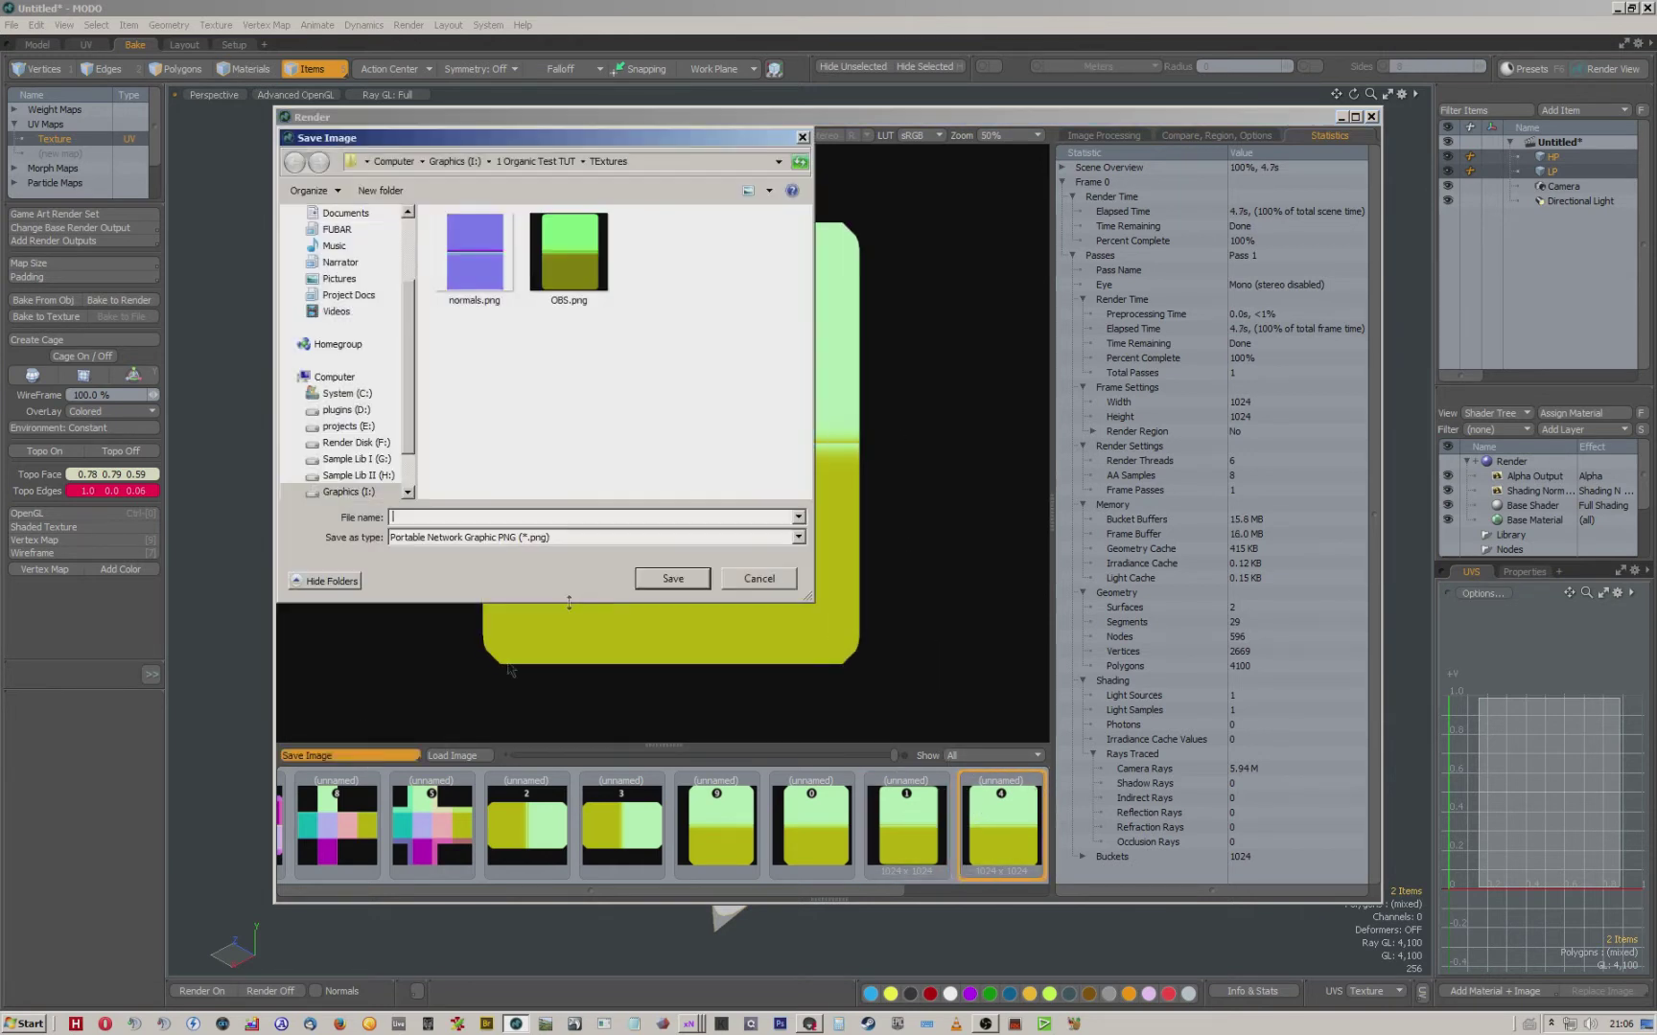
double_click(556, 275)
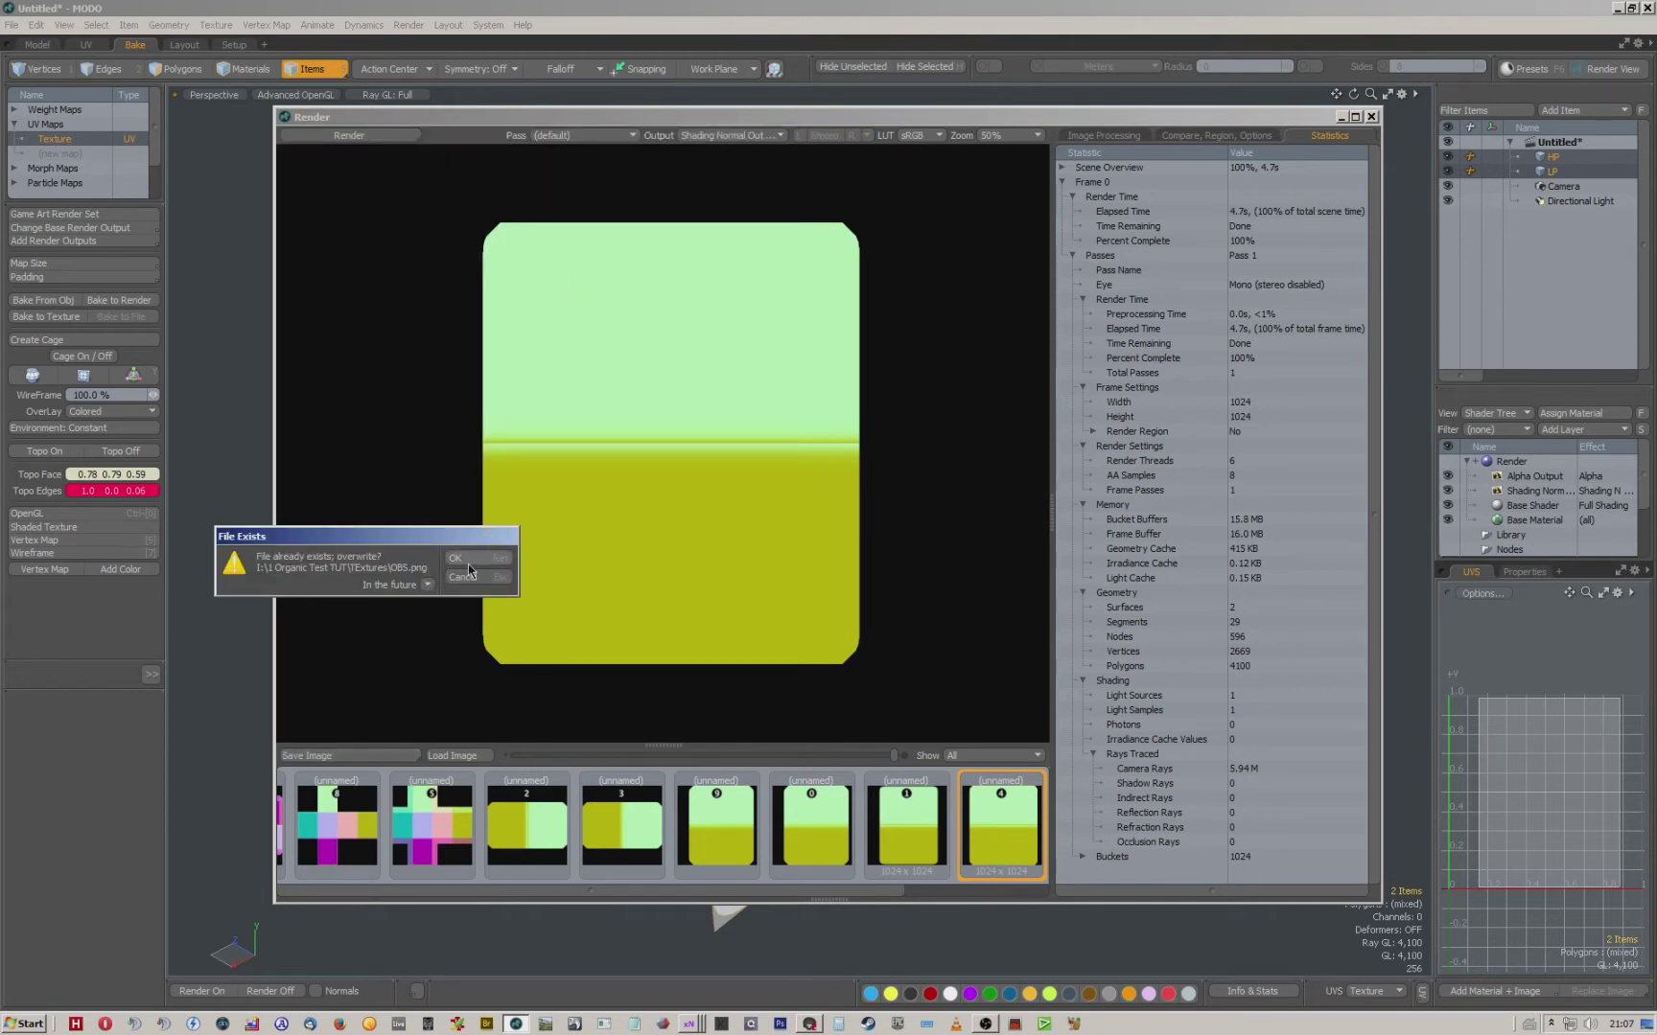
click(474, 556)
click(1563, 173)
right_click(1562, 173)
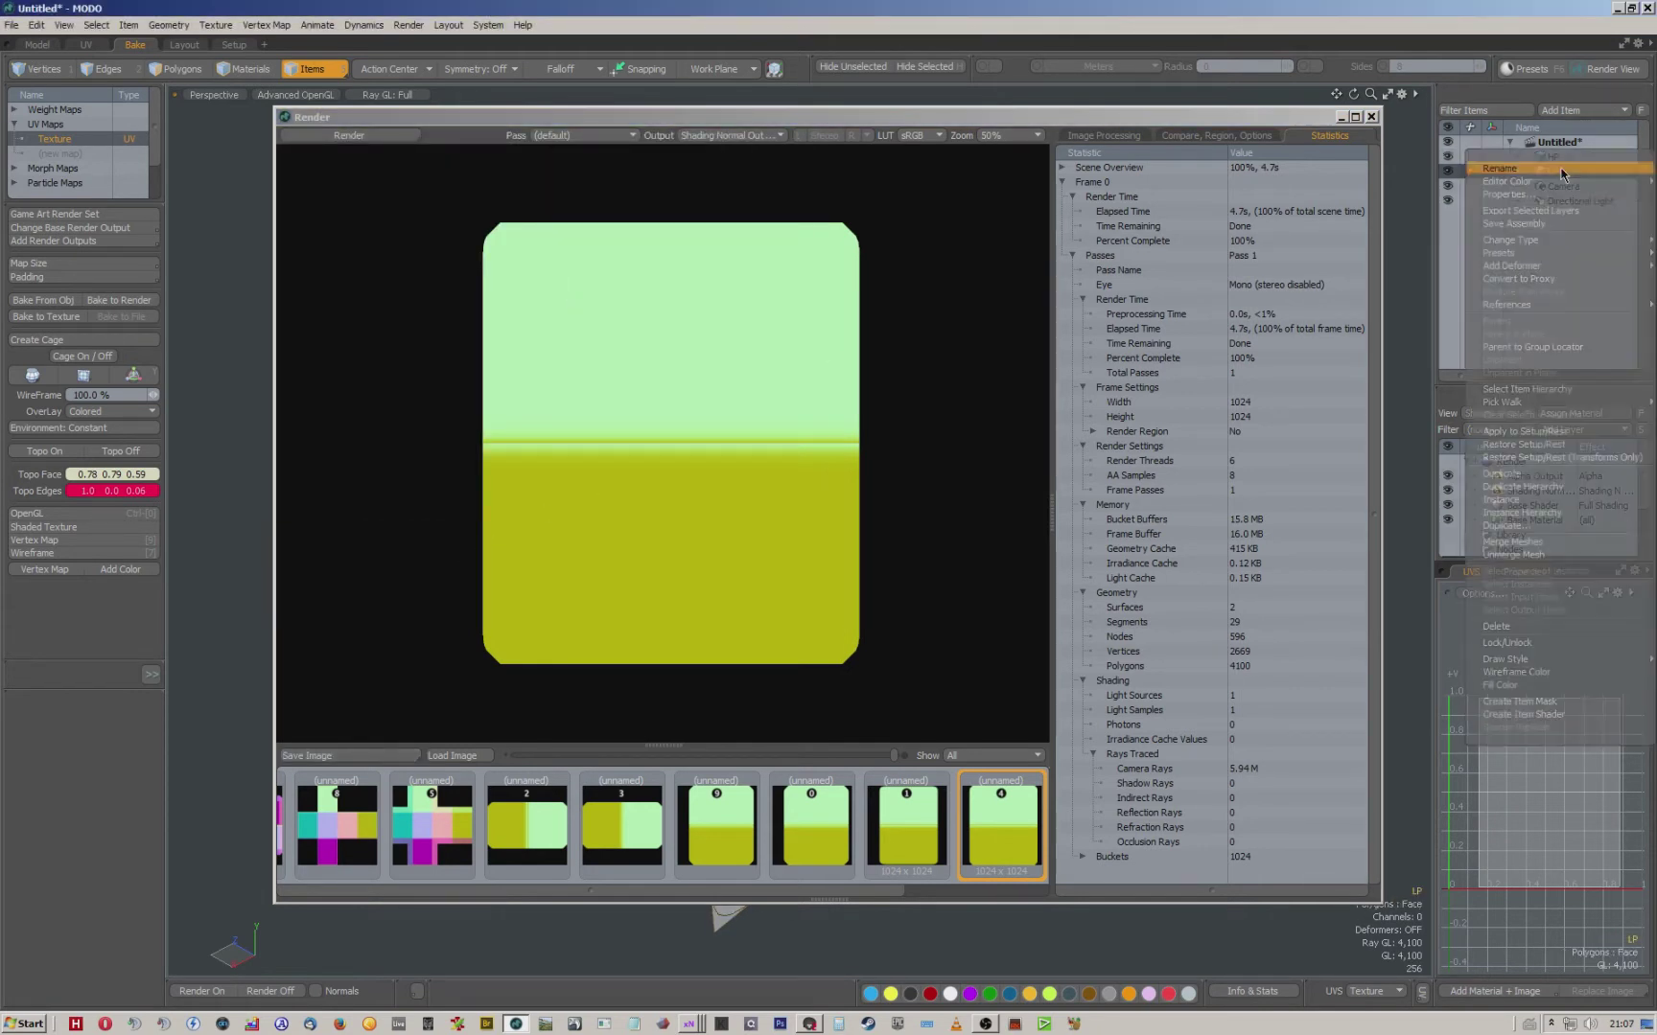
click(1505, 24)
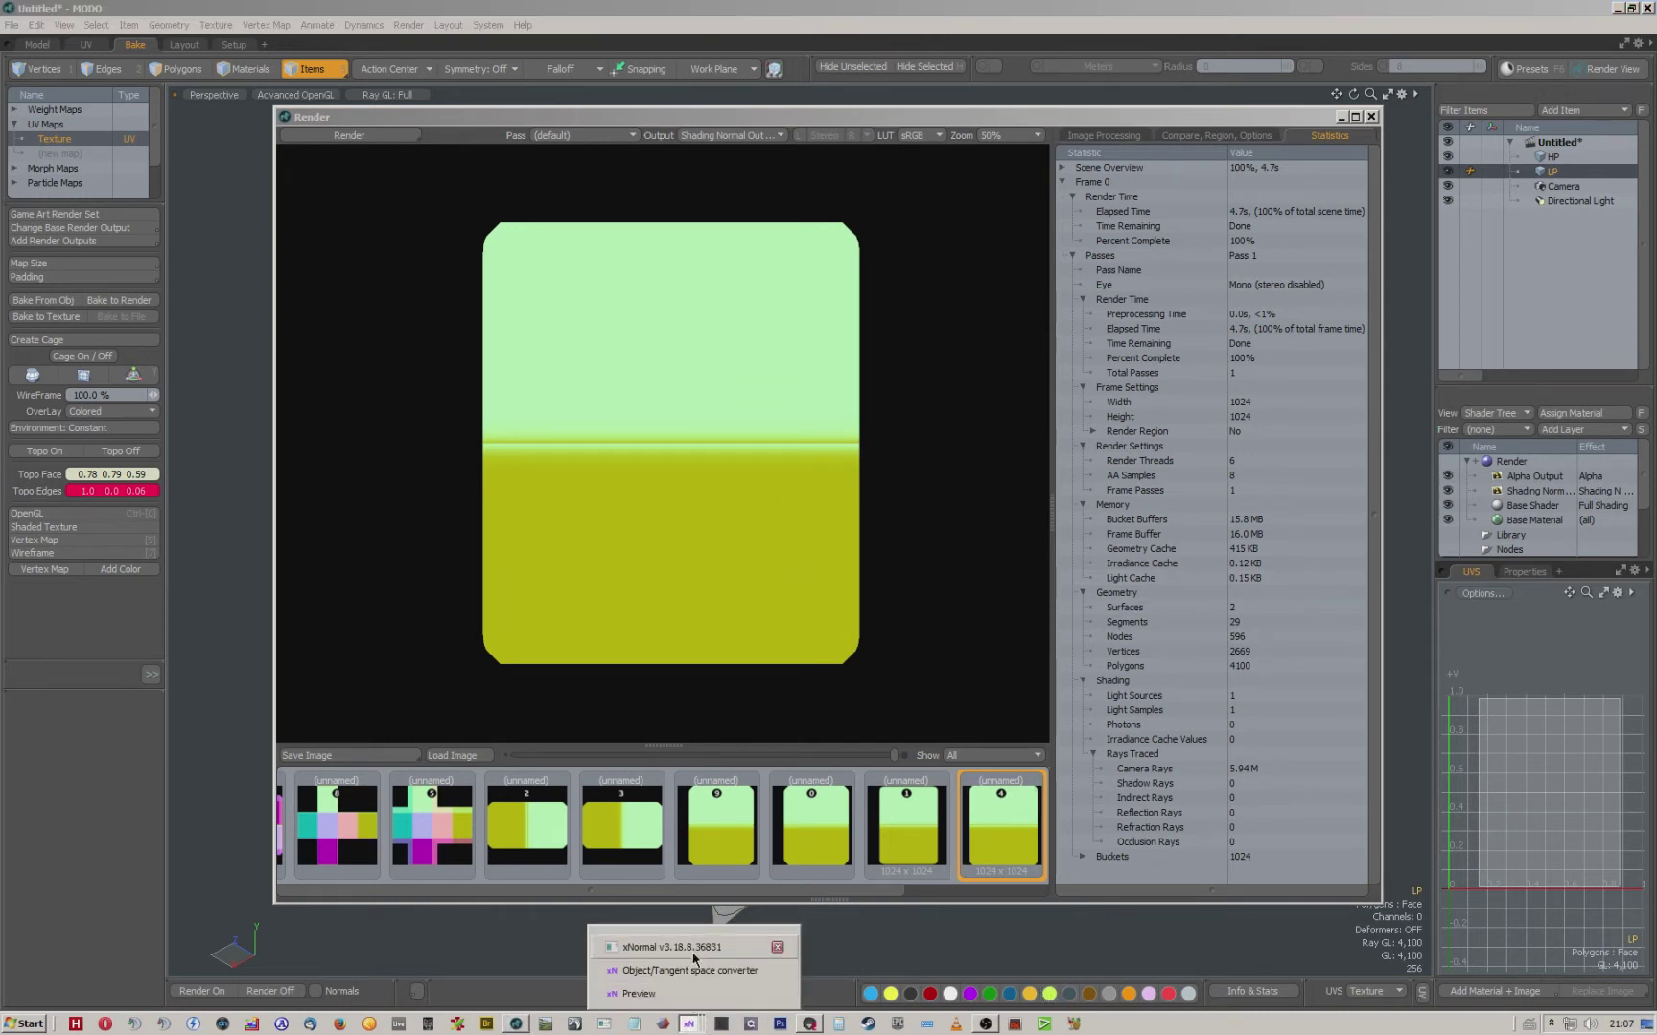
Switch to xNormal and convert OBS.png from object space to tangent space, generating normals.png.
click(692, 947)
click(977, 356)
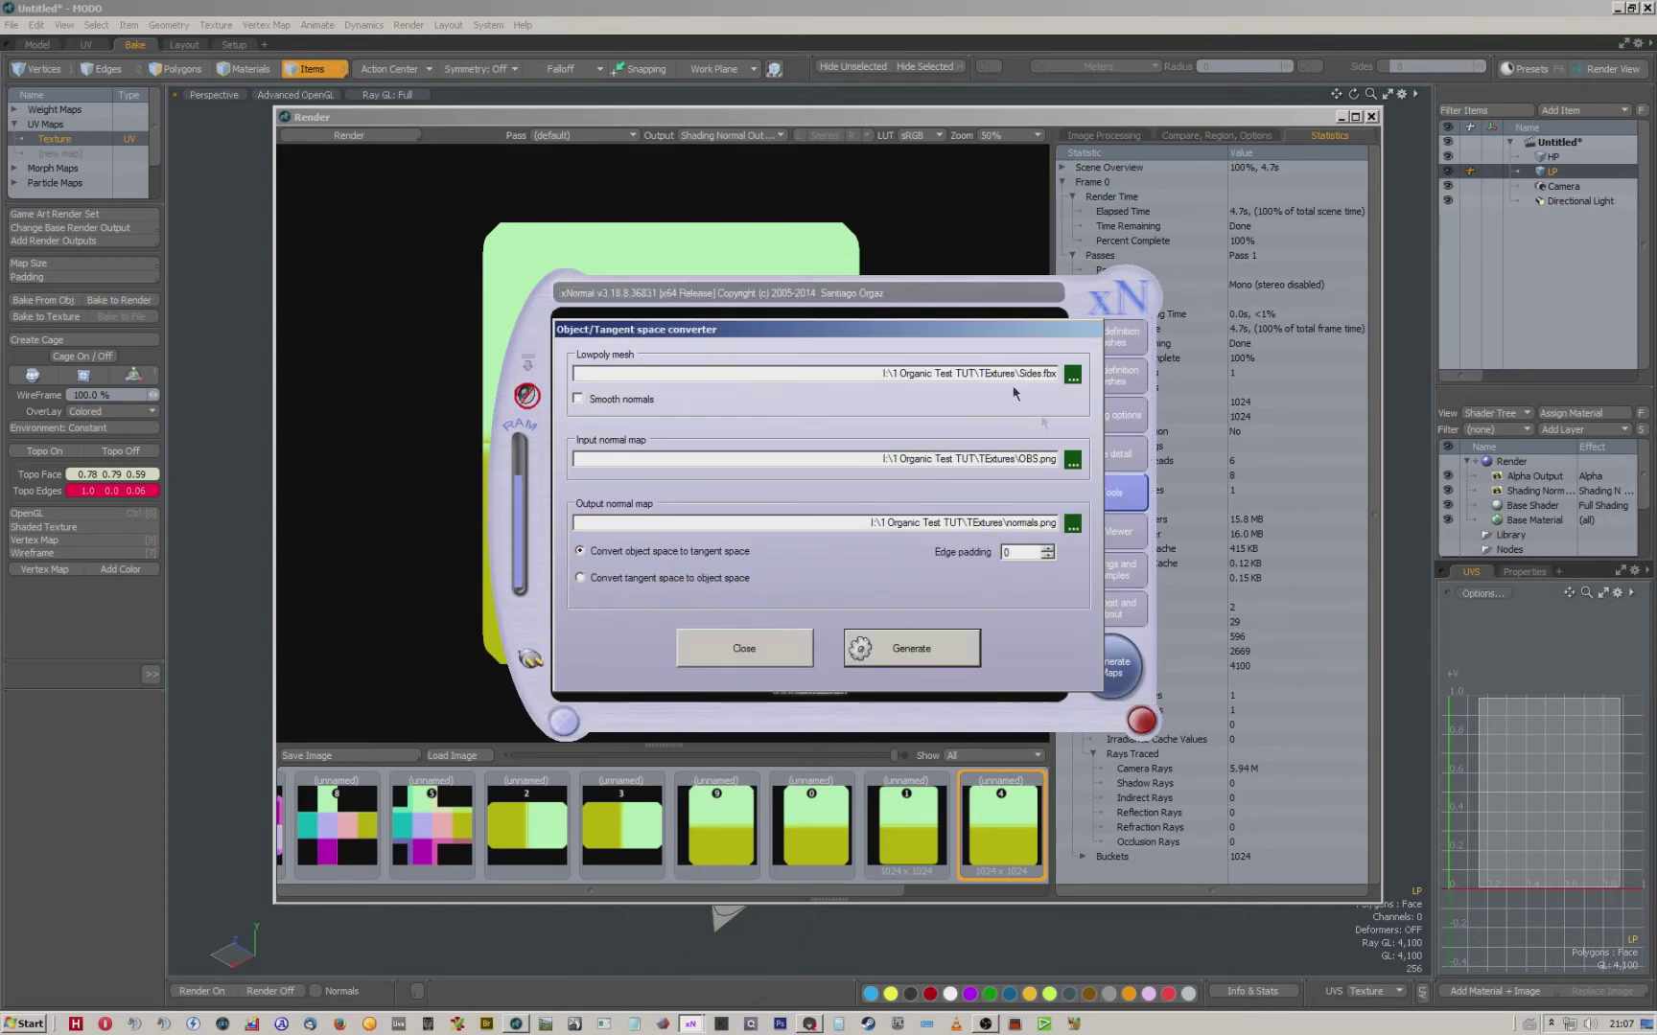
click(903, 660)
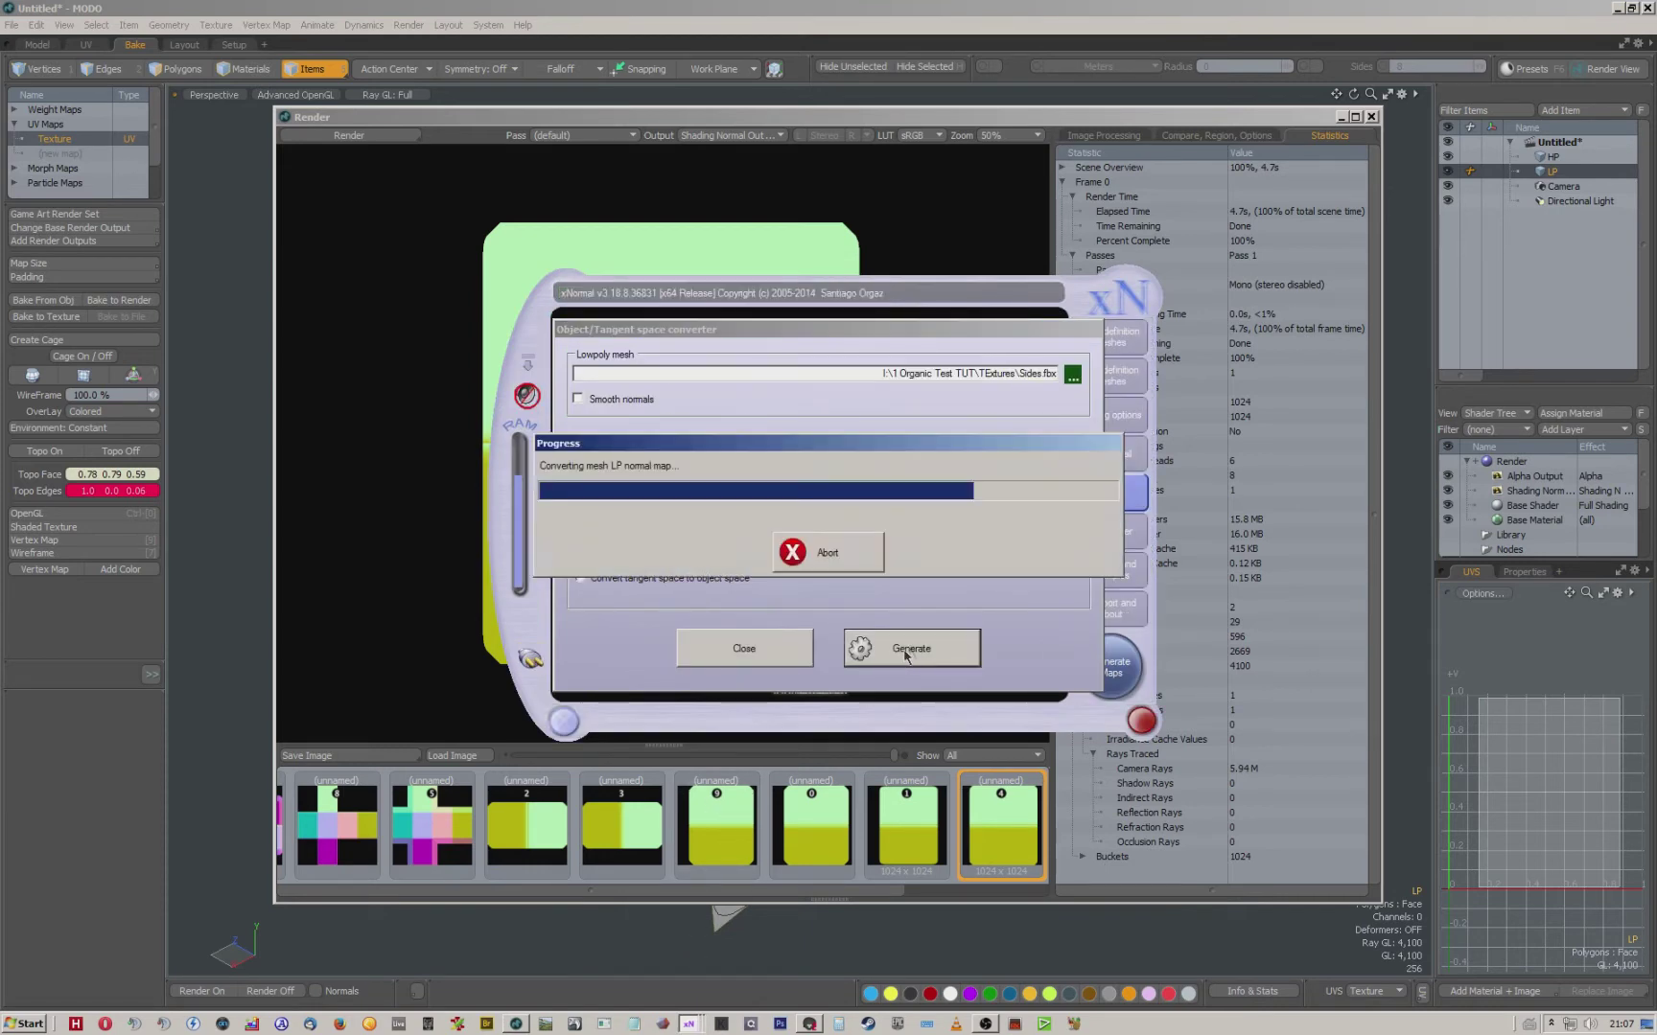
Switch to Marmoset Toolbag and examine the shading of the LP model's faces, corners and rounded edge with the regenerated normal map.
click(808, 1025)
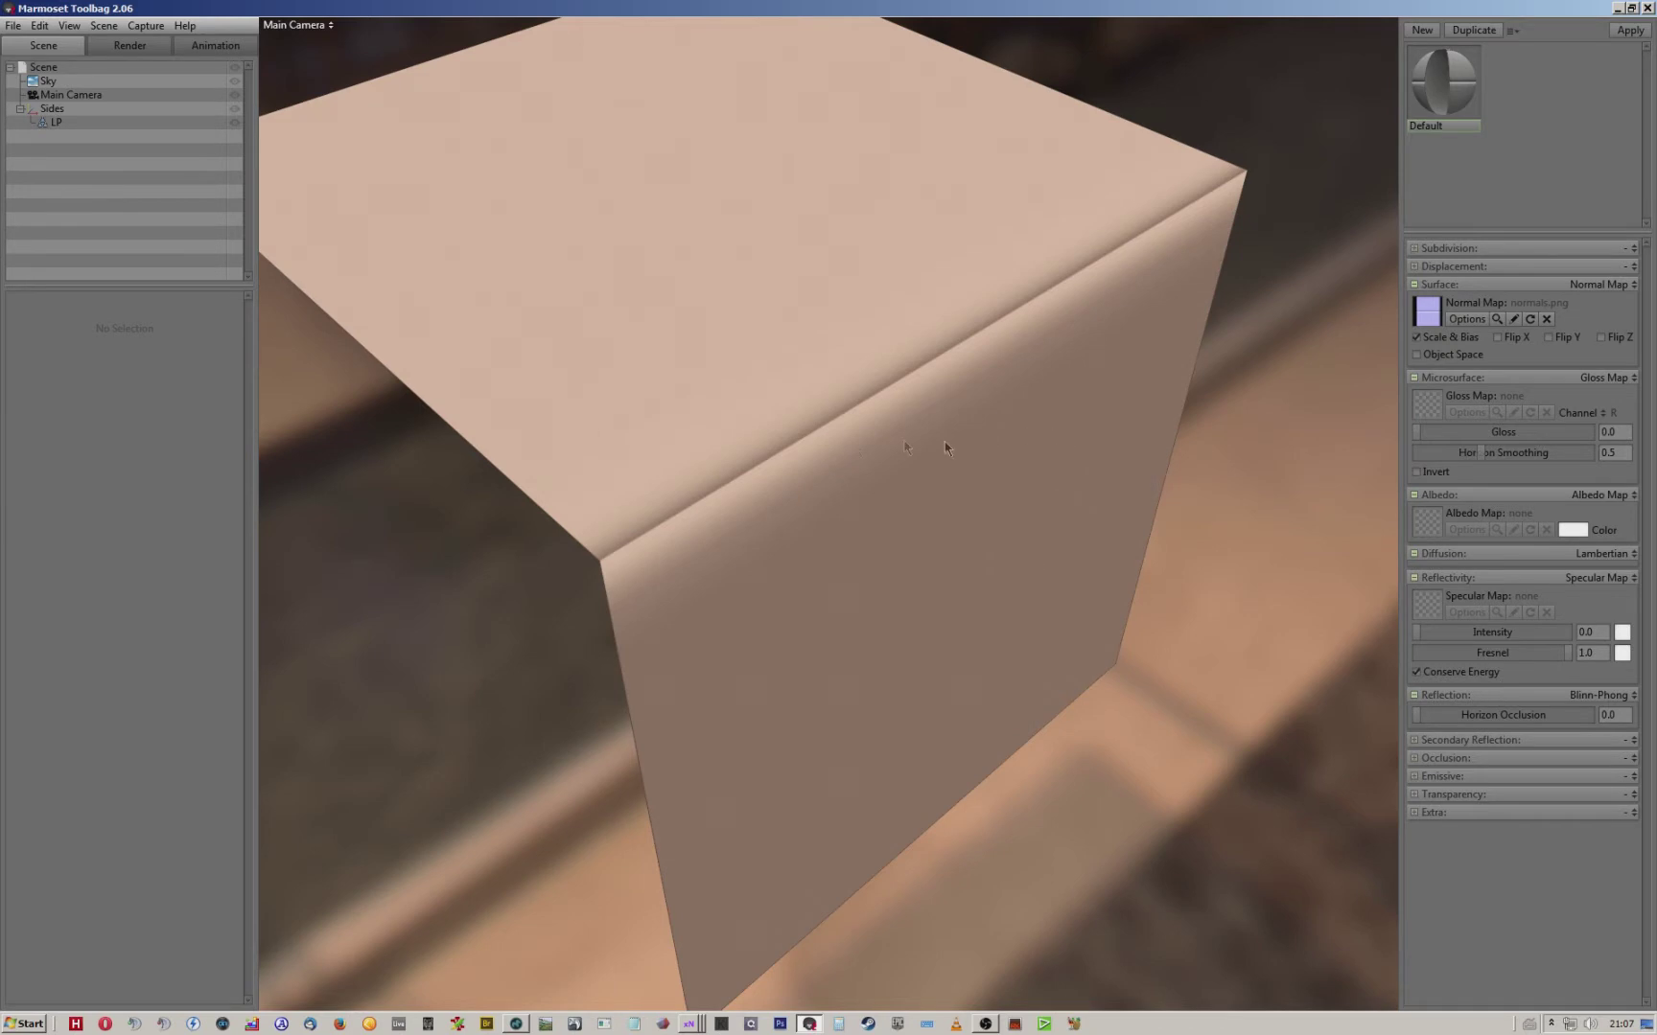
scroll(917, 424, down, 1)
drag(837, 572, 764, 467)
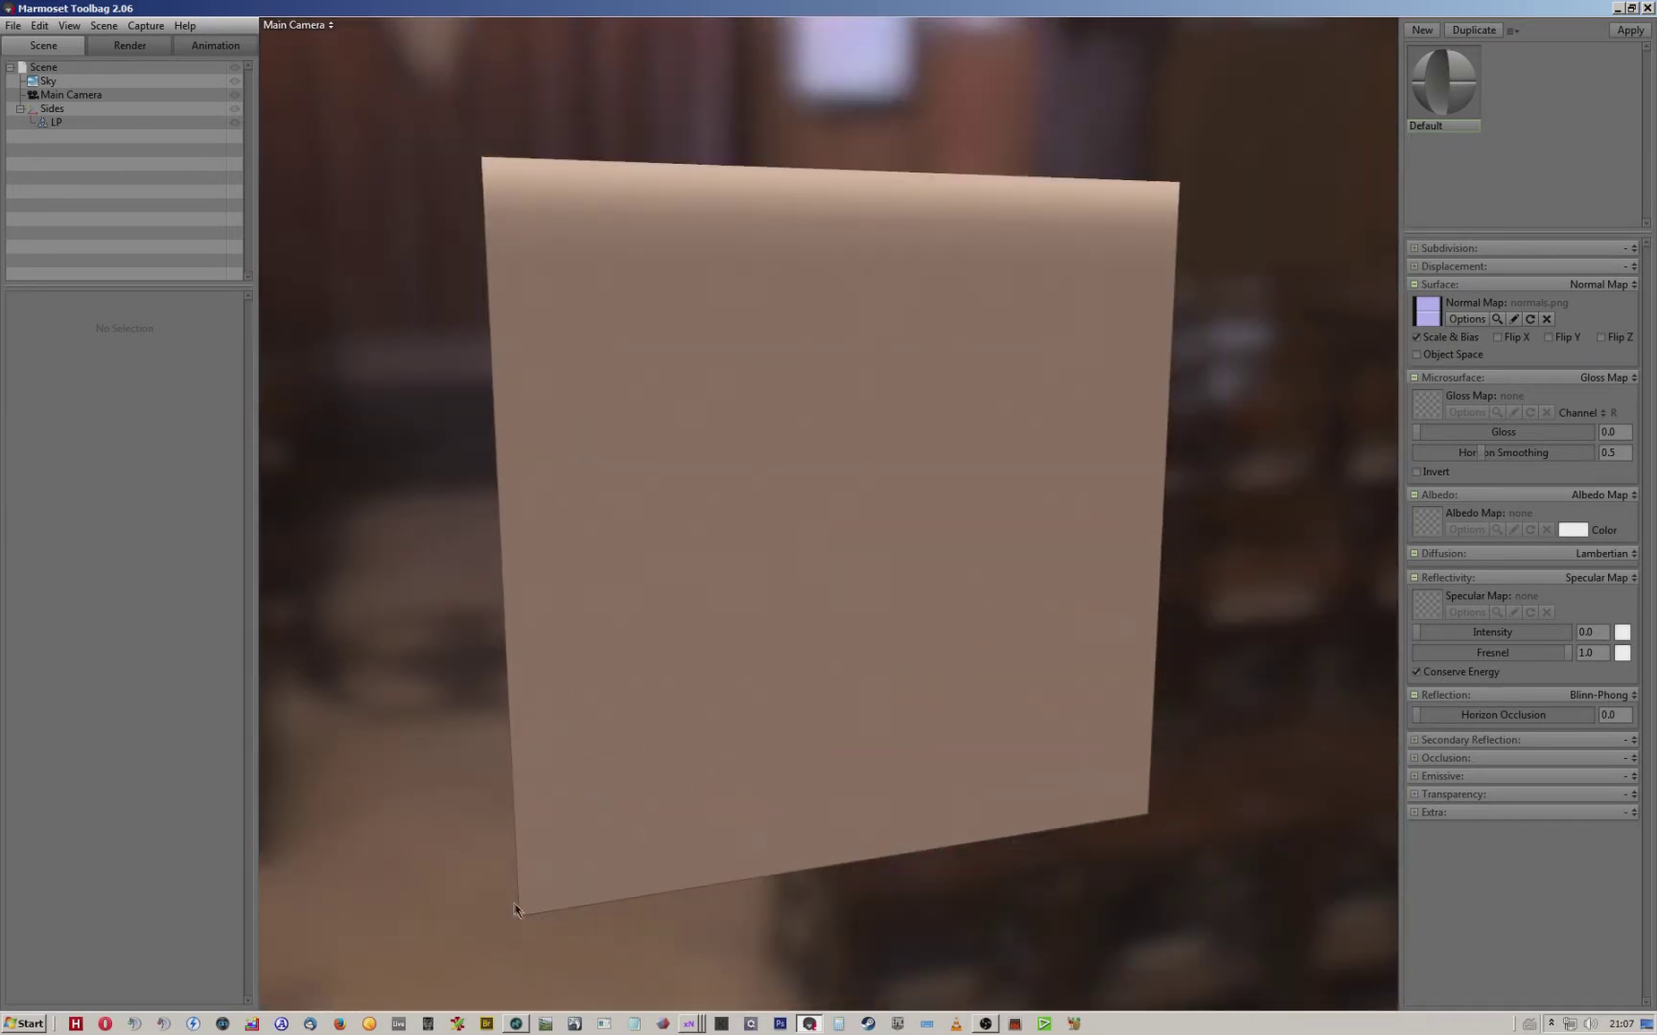
drag(659, 529, 807, 630)
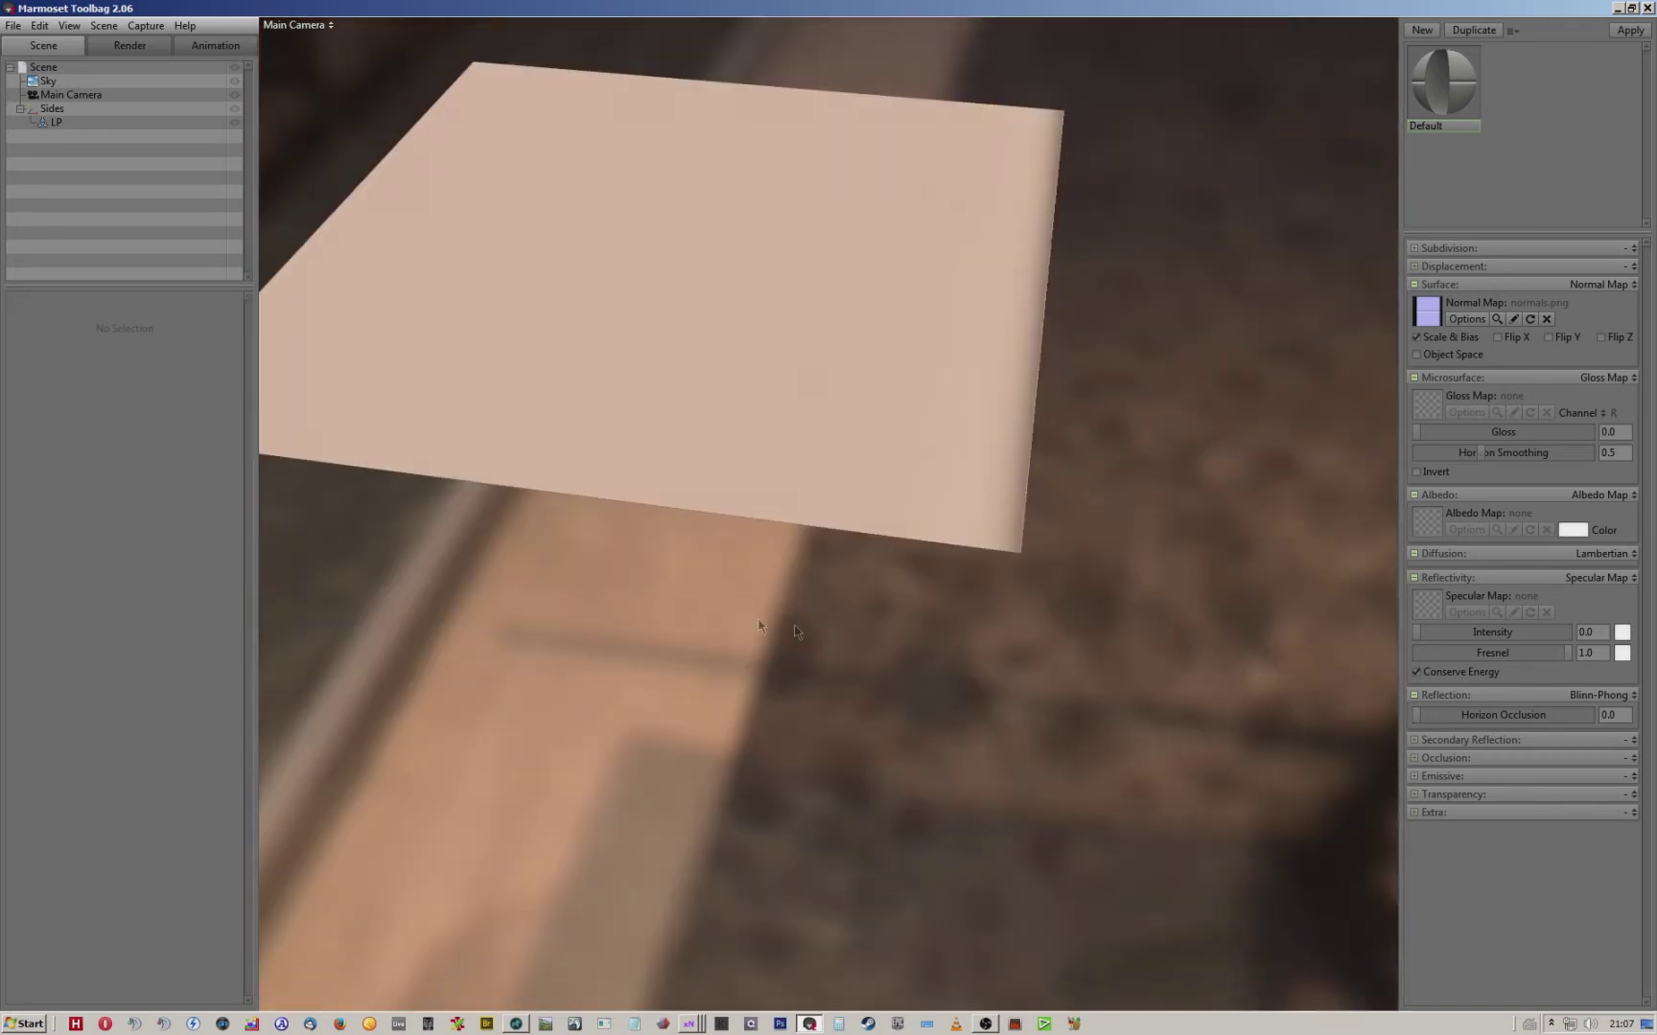
middle_drag(633, 389, 838, 478)
drag(838, 478, 741, 448)
scroll(736, 448, down, 3)
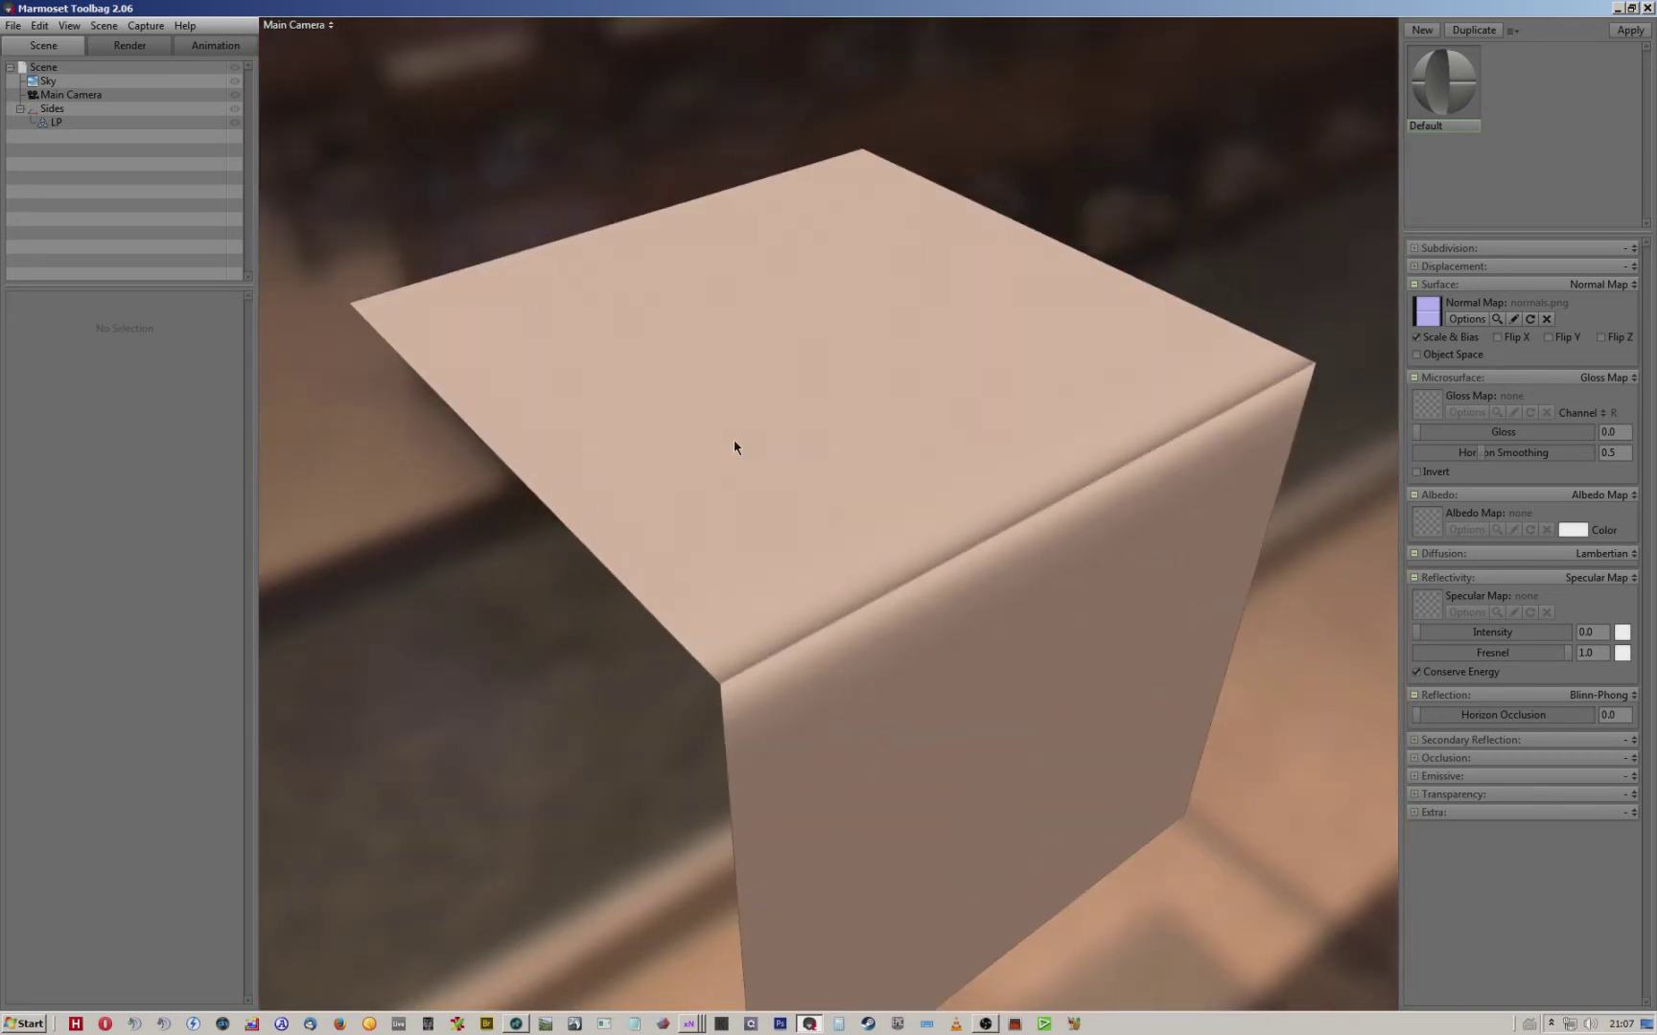
middle_drag(902, 499, 825, 462)
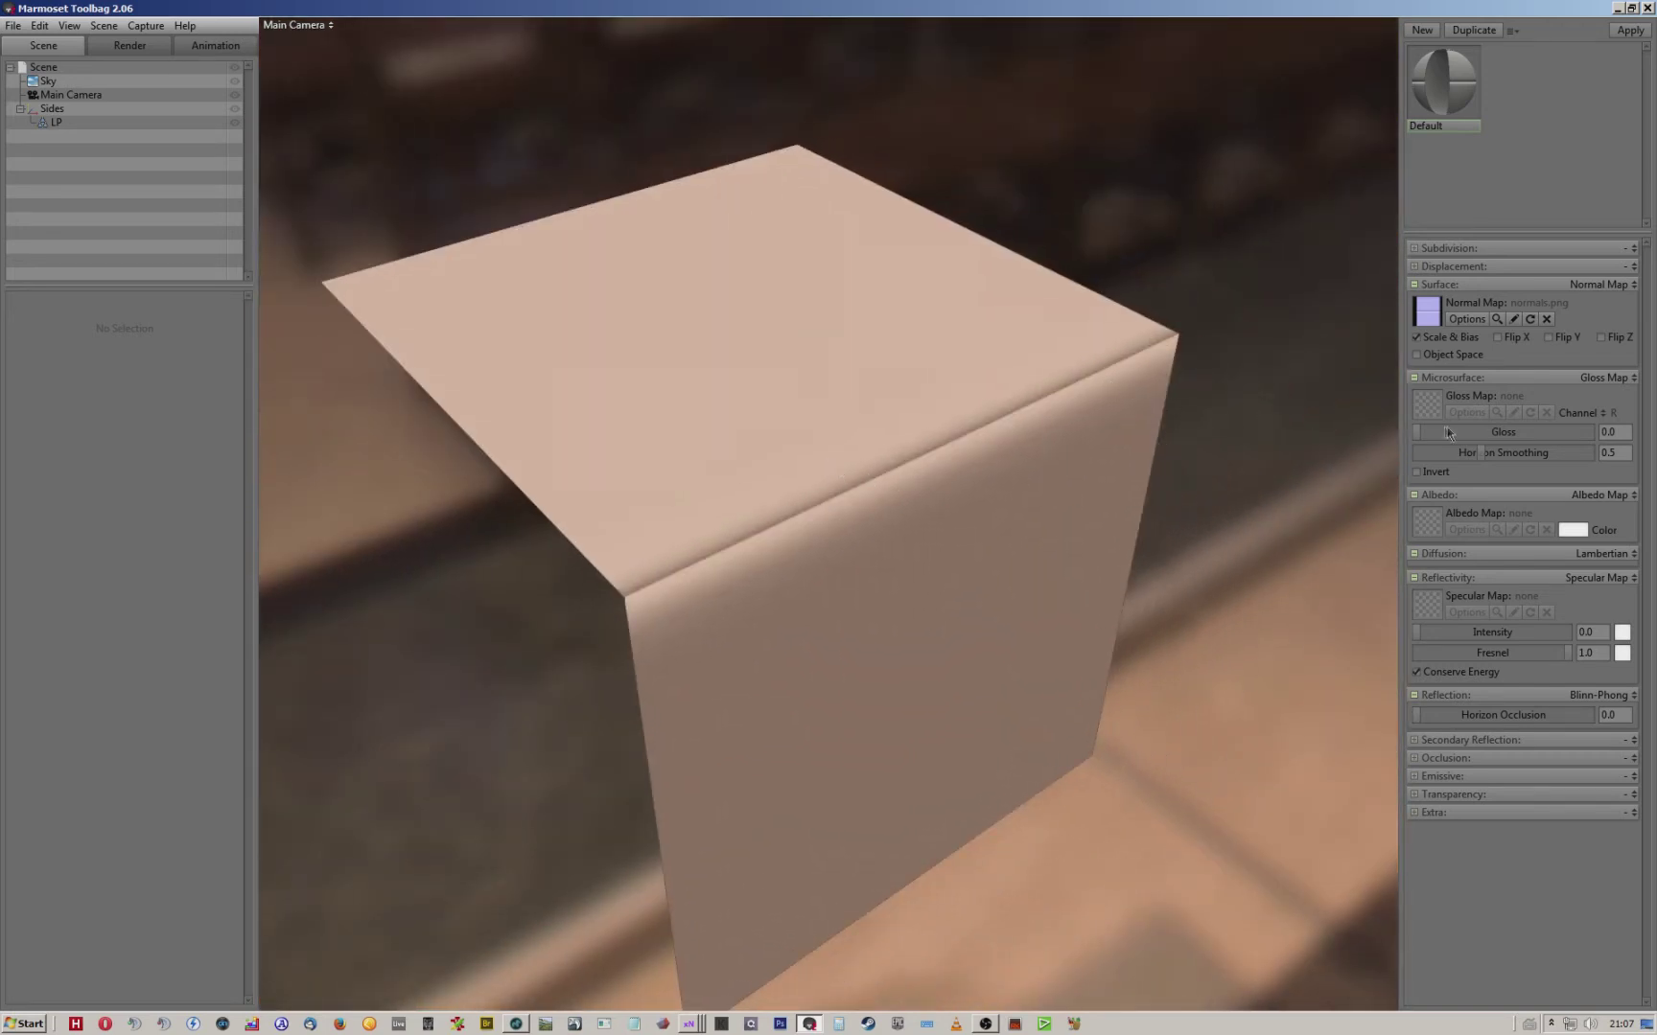
Raise the Default material's gloss to about 0.589 and specular intensity to 1.0, and inspect the edge's reflections.
drag(1428, 436, 1523, 437)
drag(1446, 634, 1570, 636)
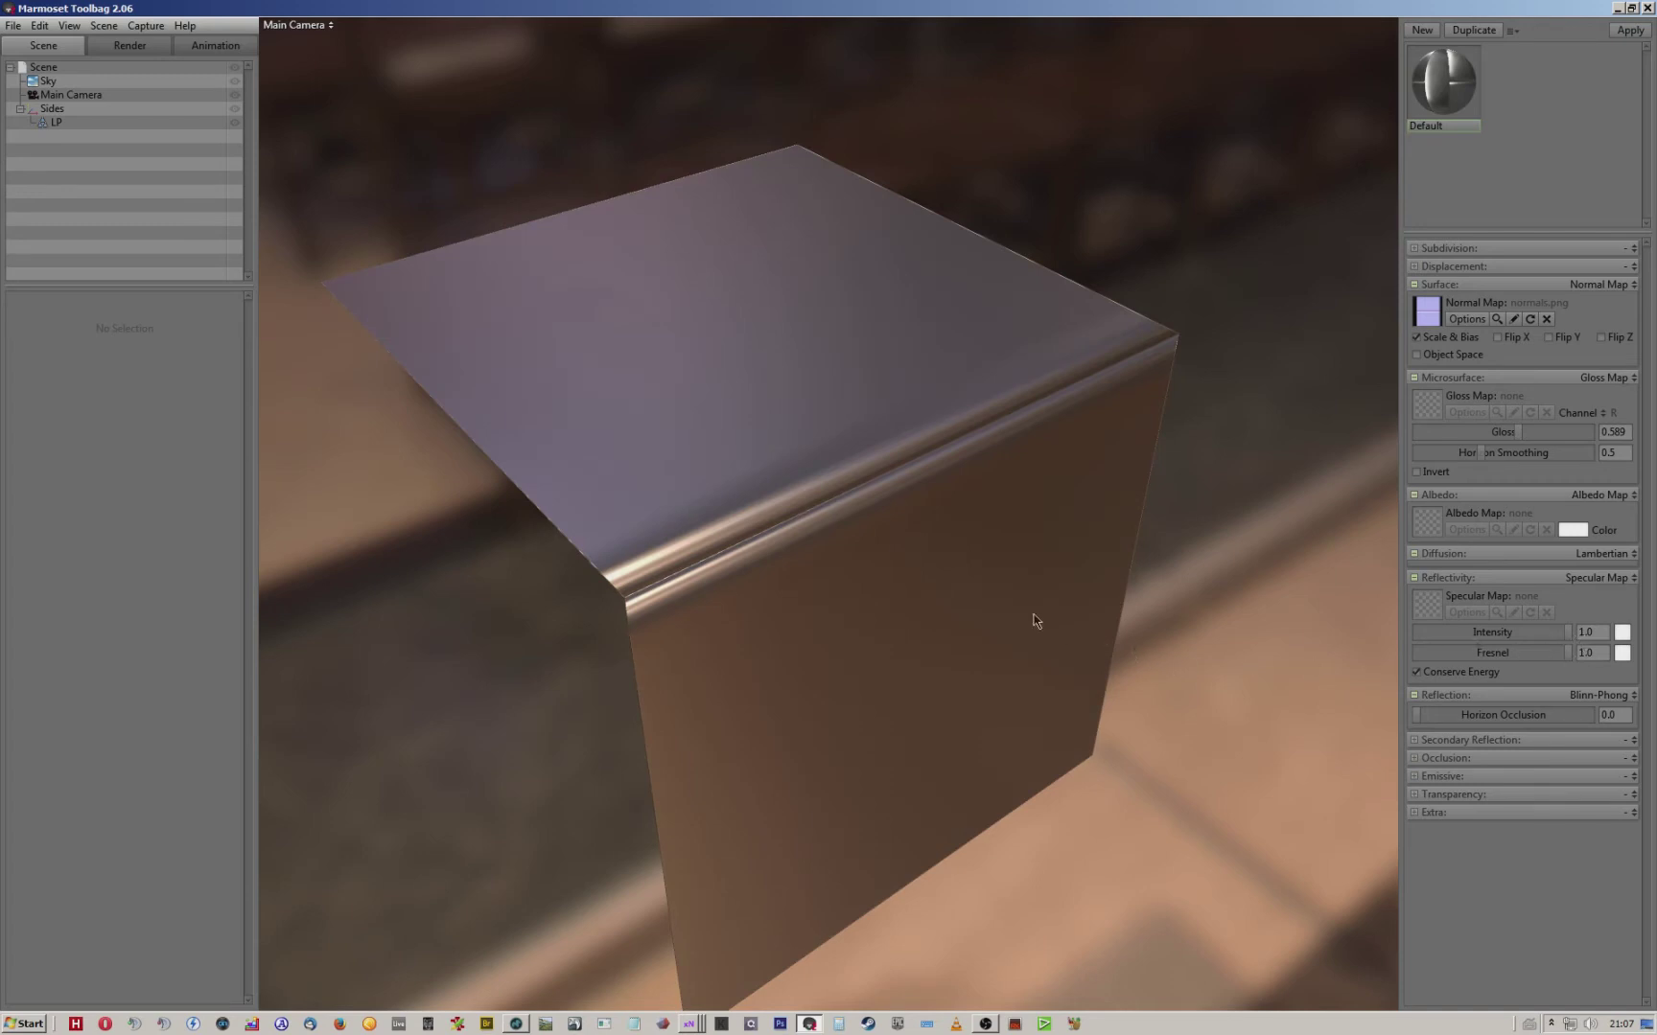
drag(1034, 621, 954, 545)
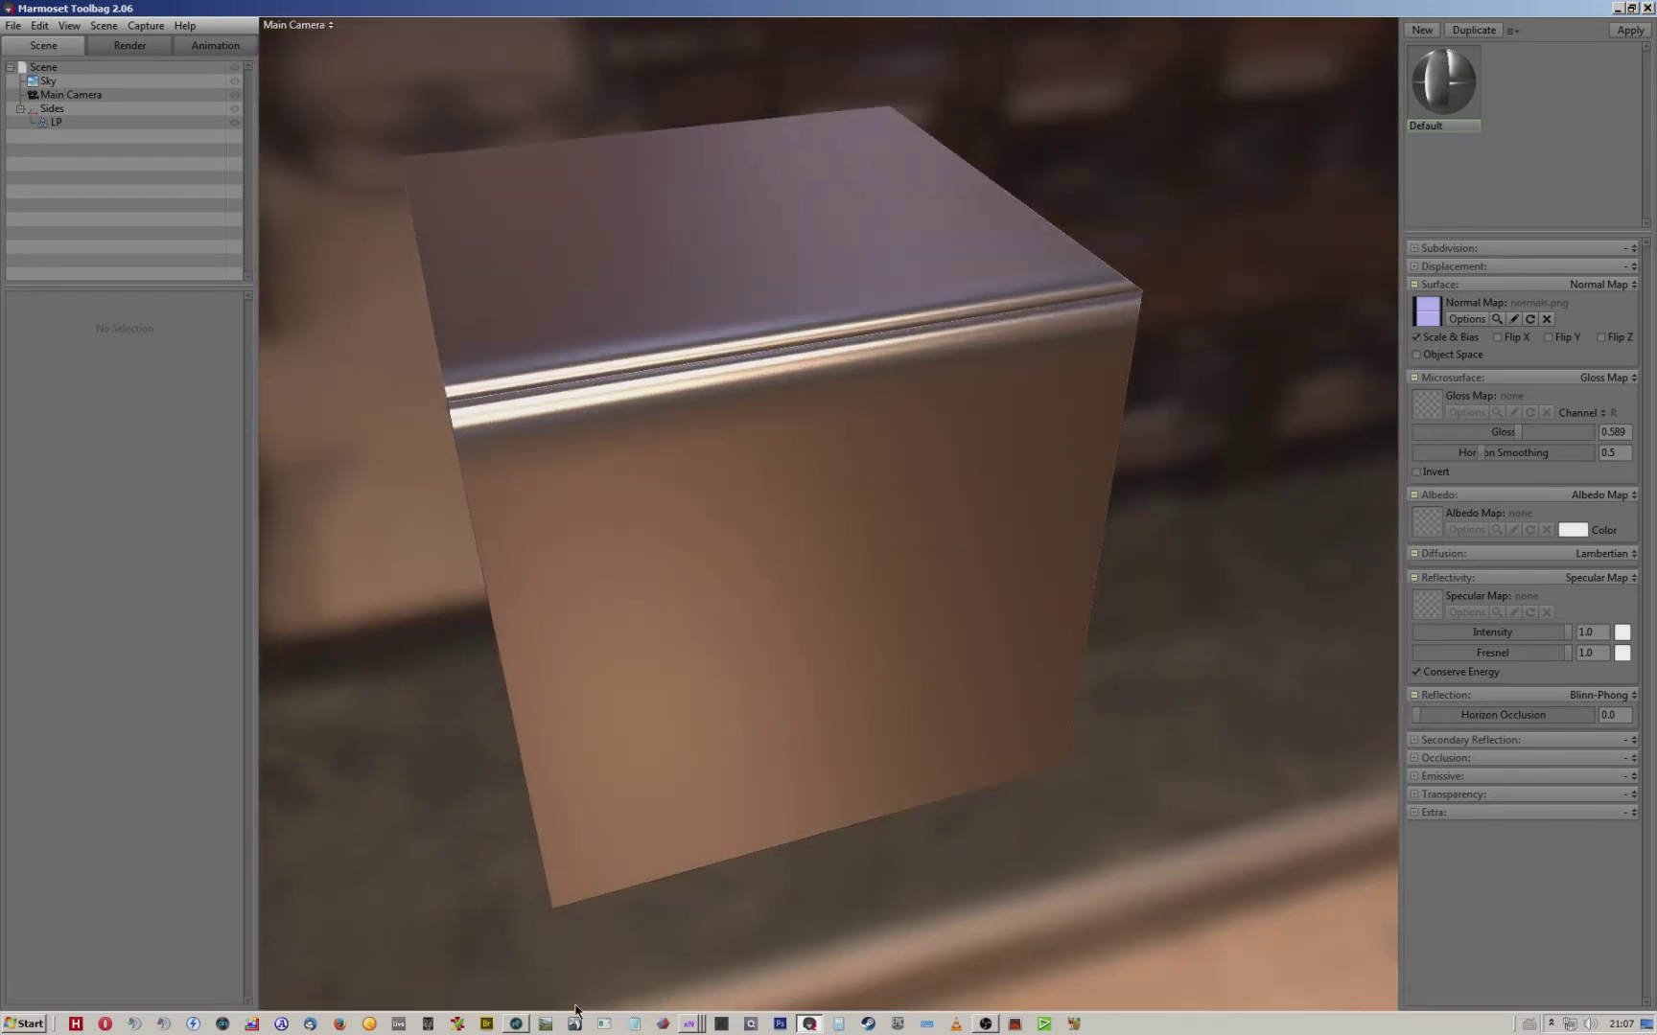
Switch back to MODO, close the render window and hide the HP mesh.
click(521, 1025)
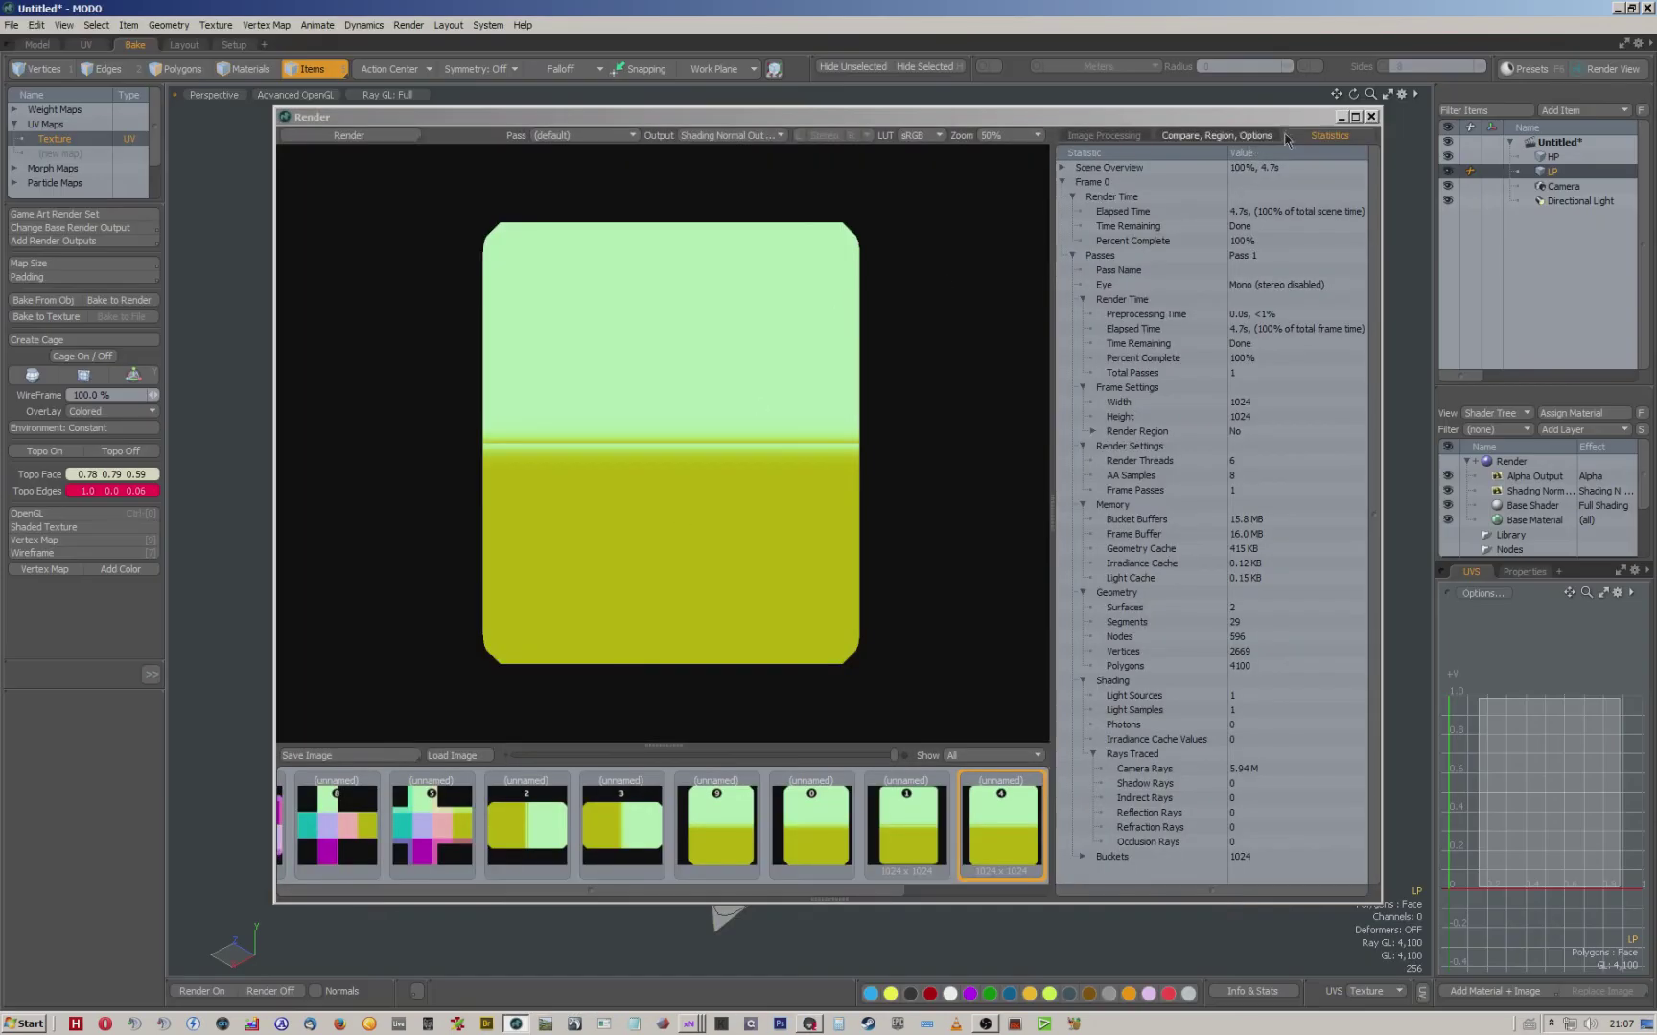
click(1370, 116)
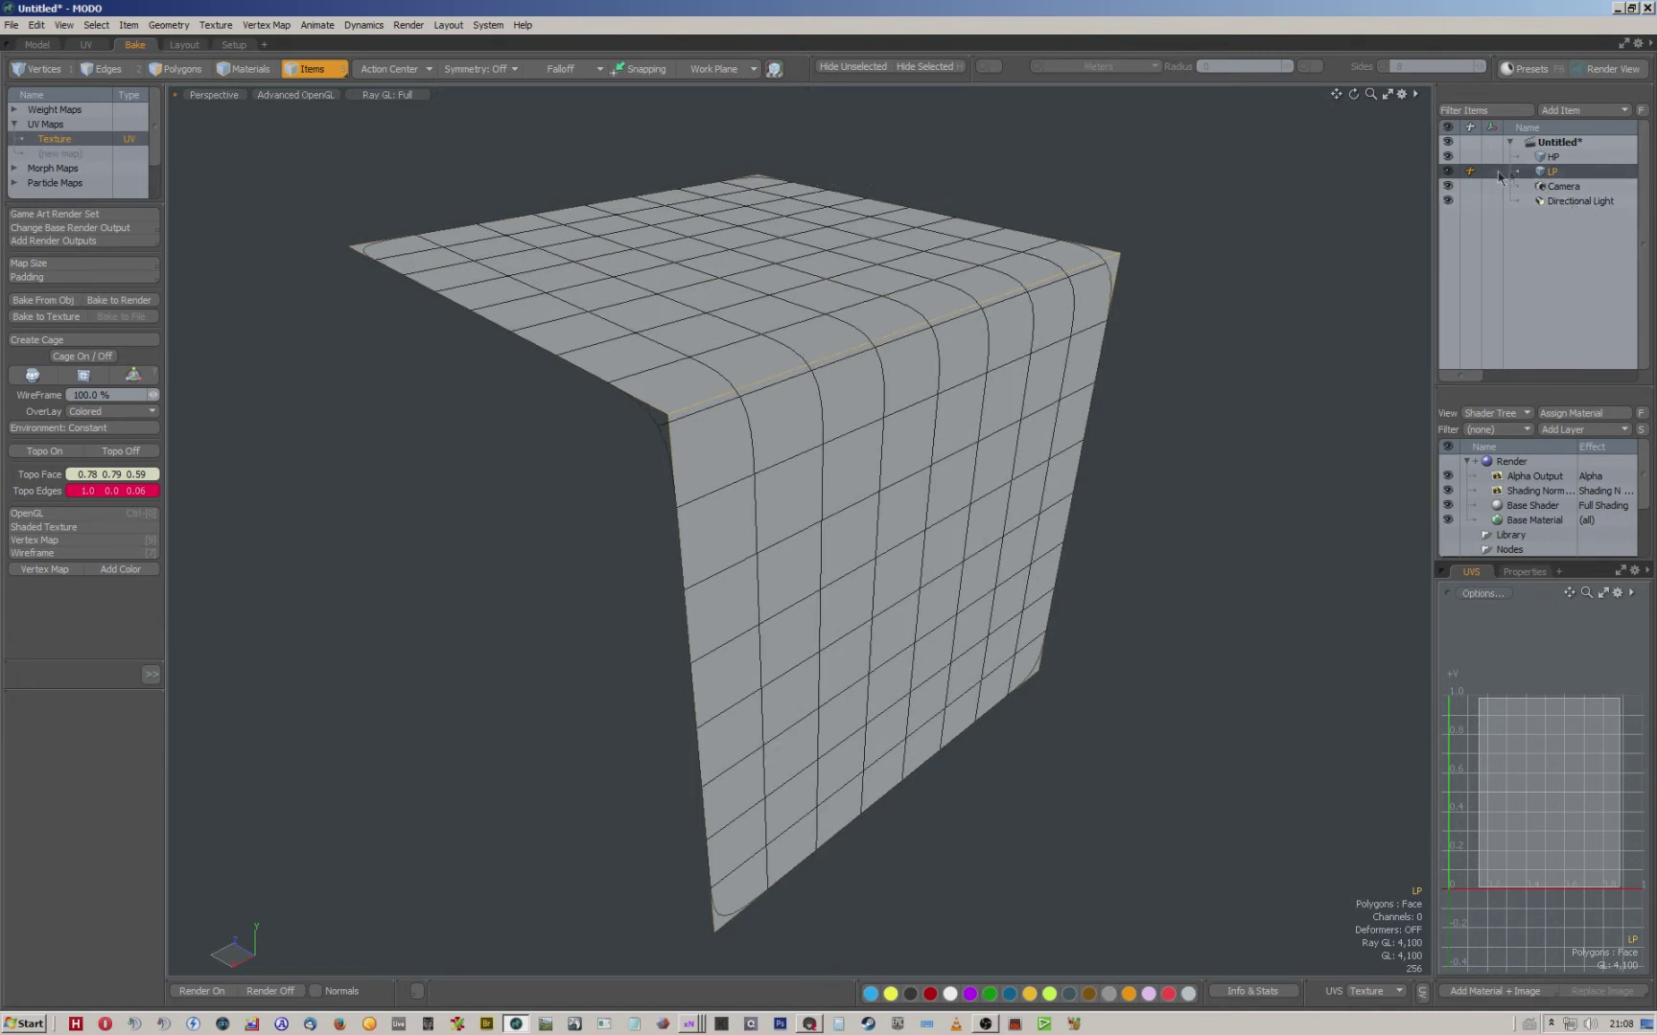
click(1450, 158)
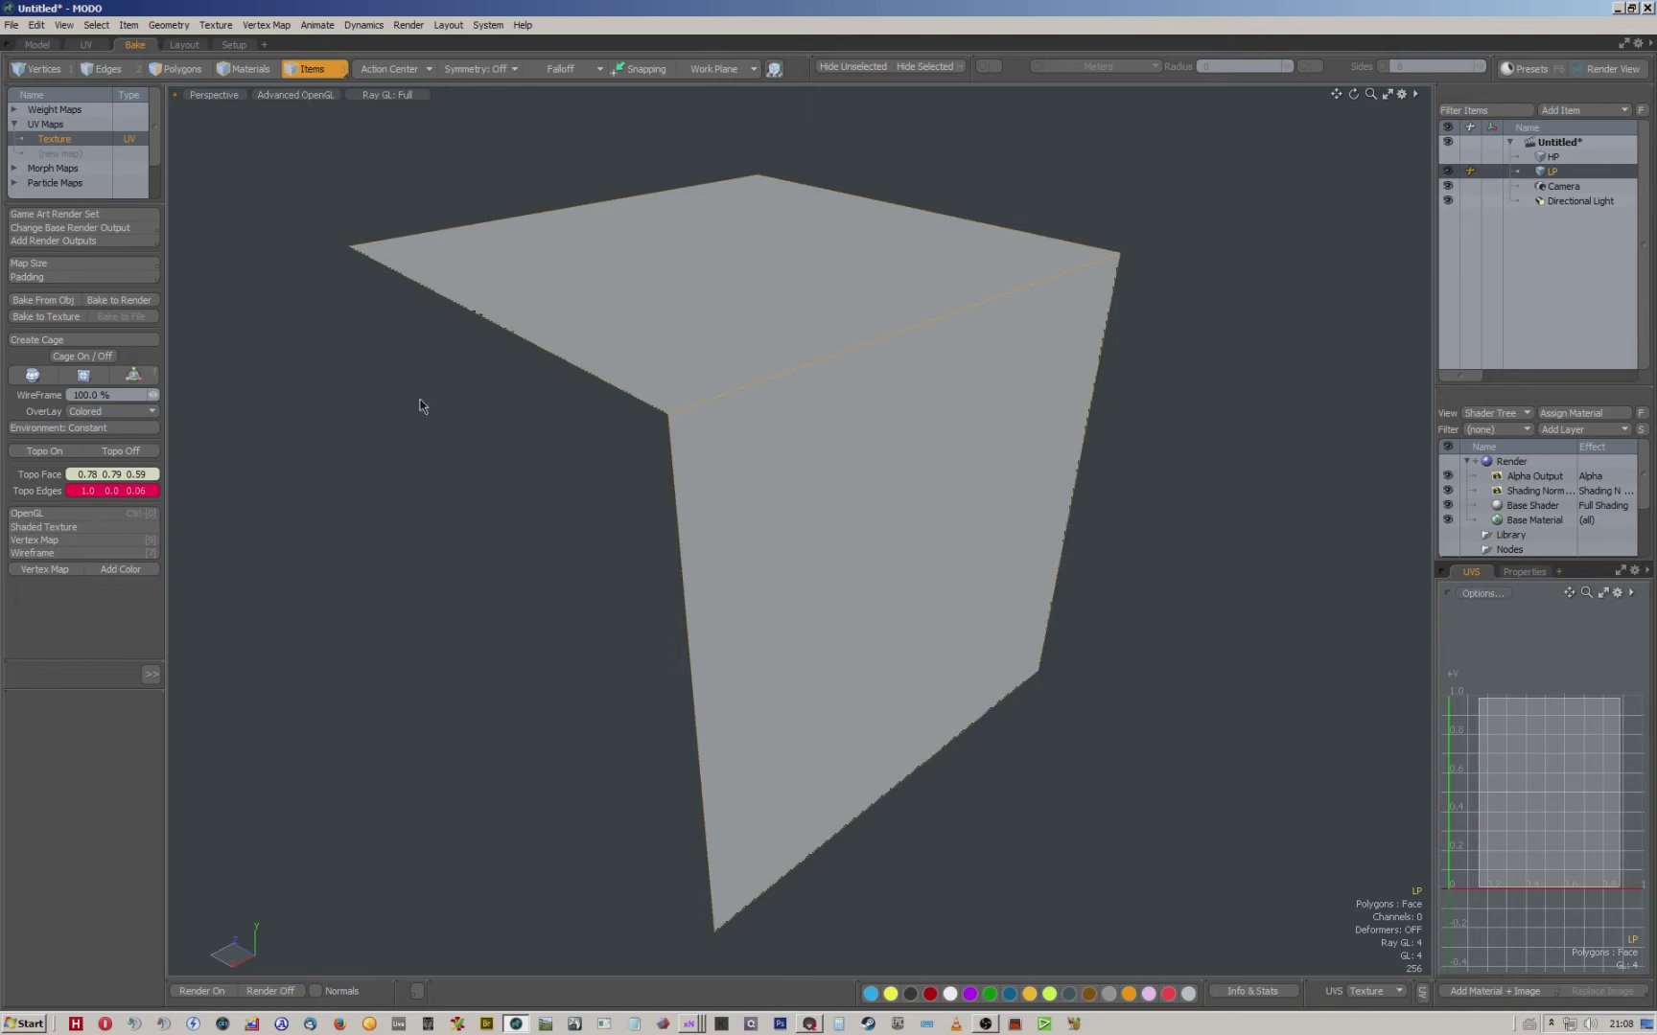
Switch to polygon selection and check the LP mesh's Texture UV layout in the UV Editor, closing it when done.
click(178, 69)
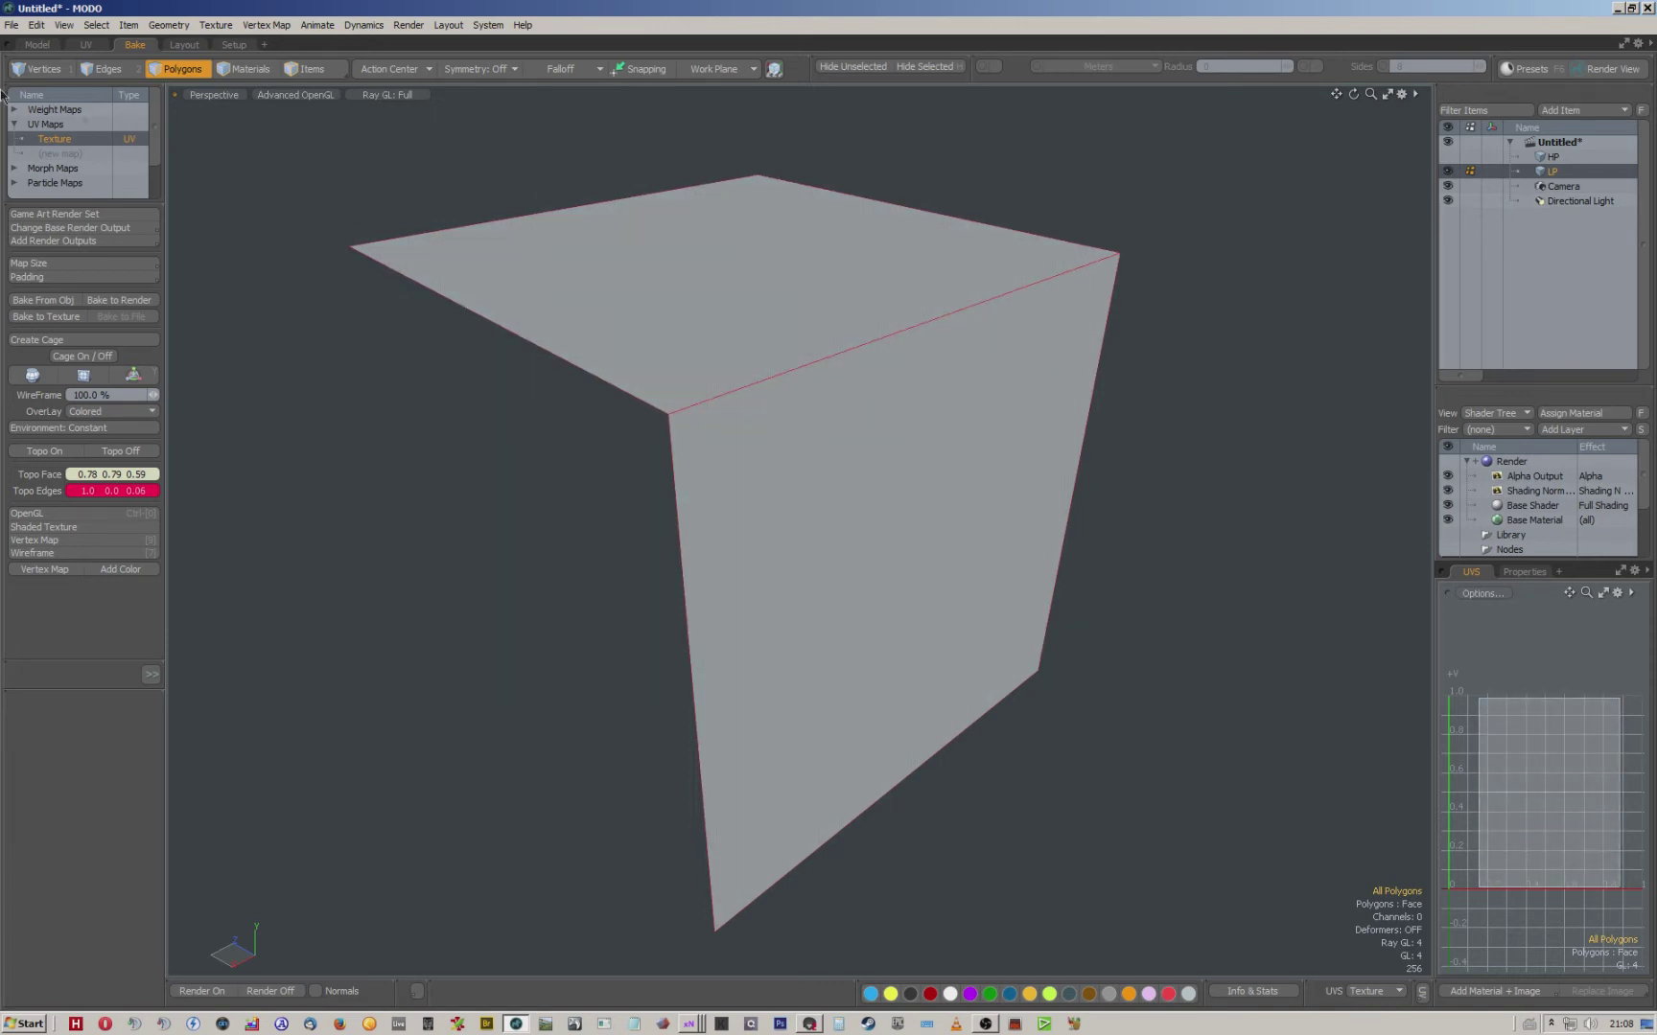
double_click(59, 141)
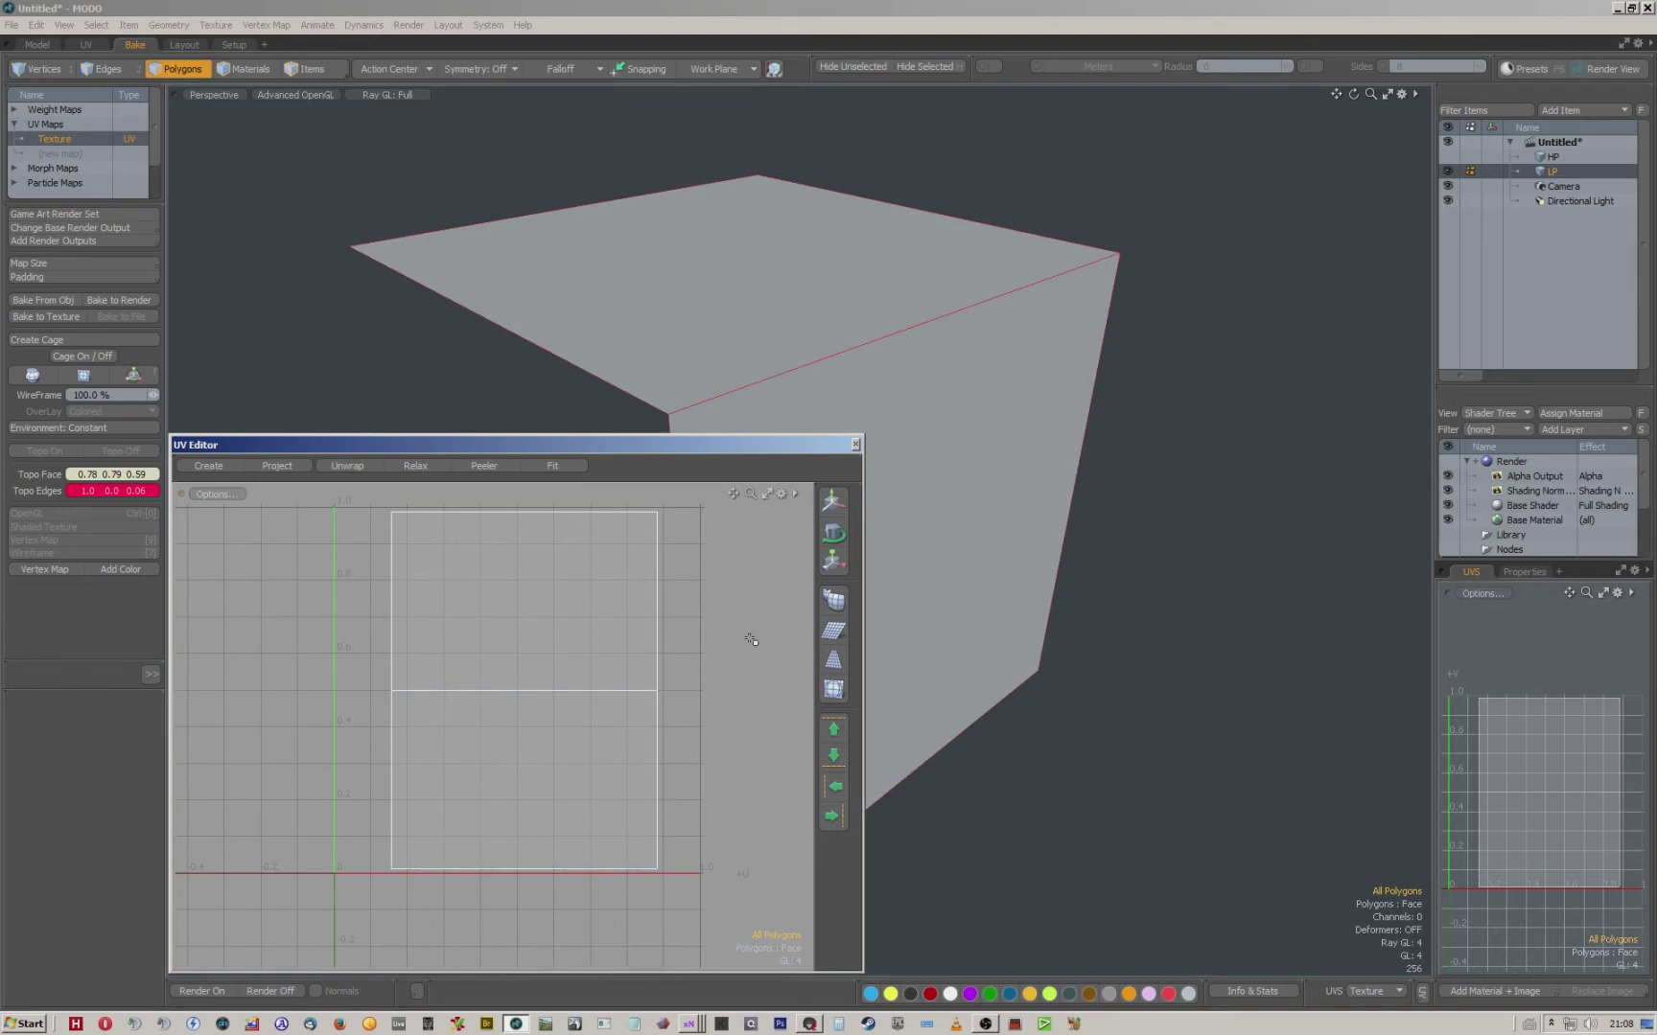
click(855, 444)
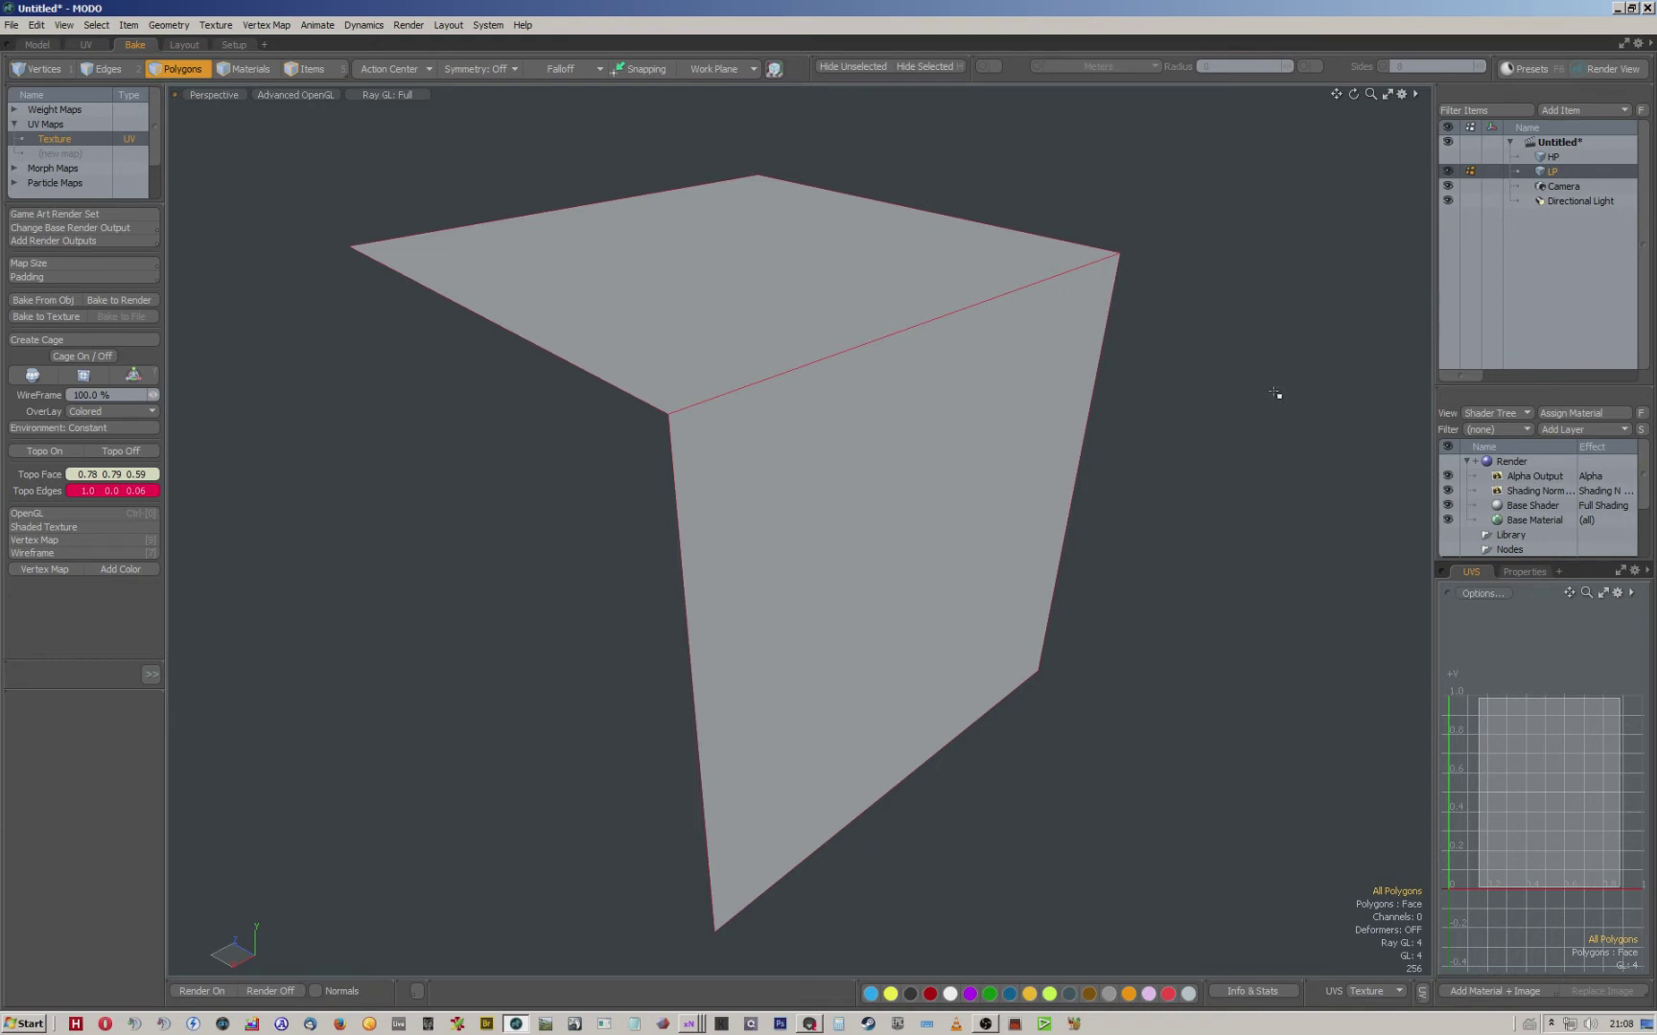
Assign a new material named LP mat to all polygons of the LP mesh.
key(m)
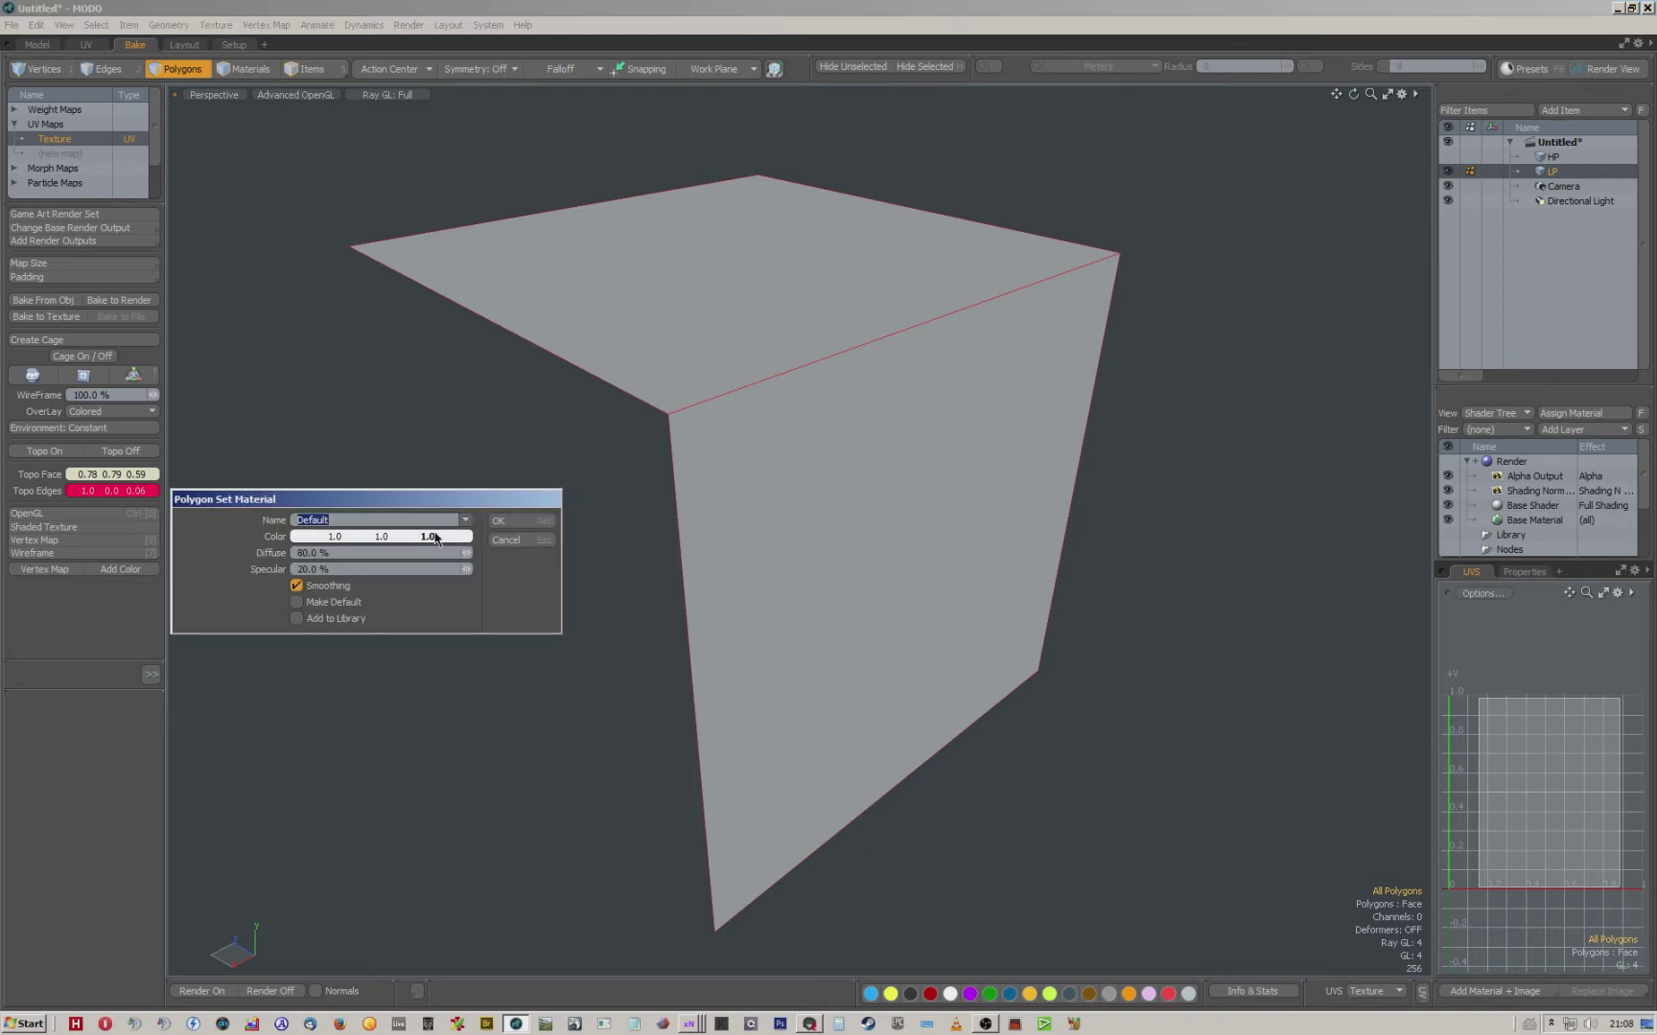
text(LP mat)
click(512, 523)
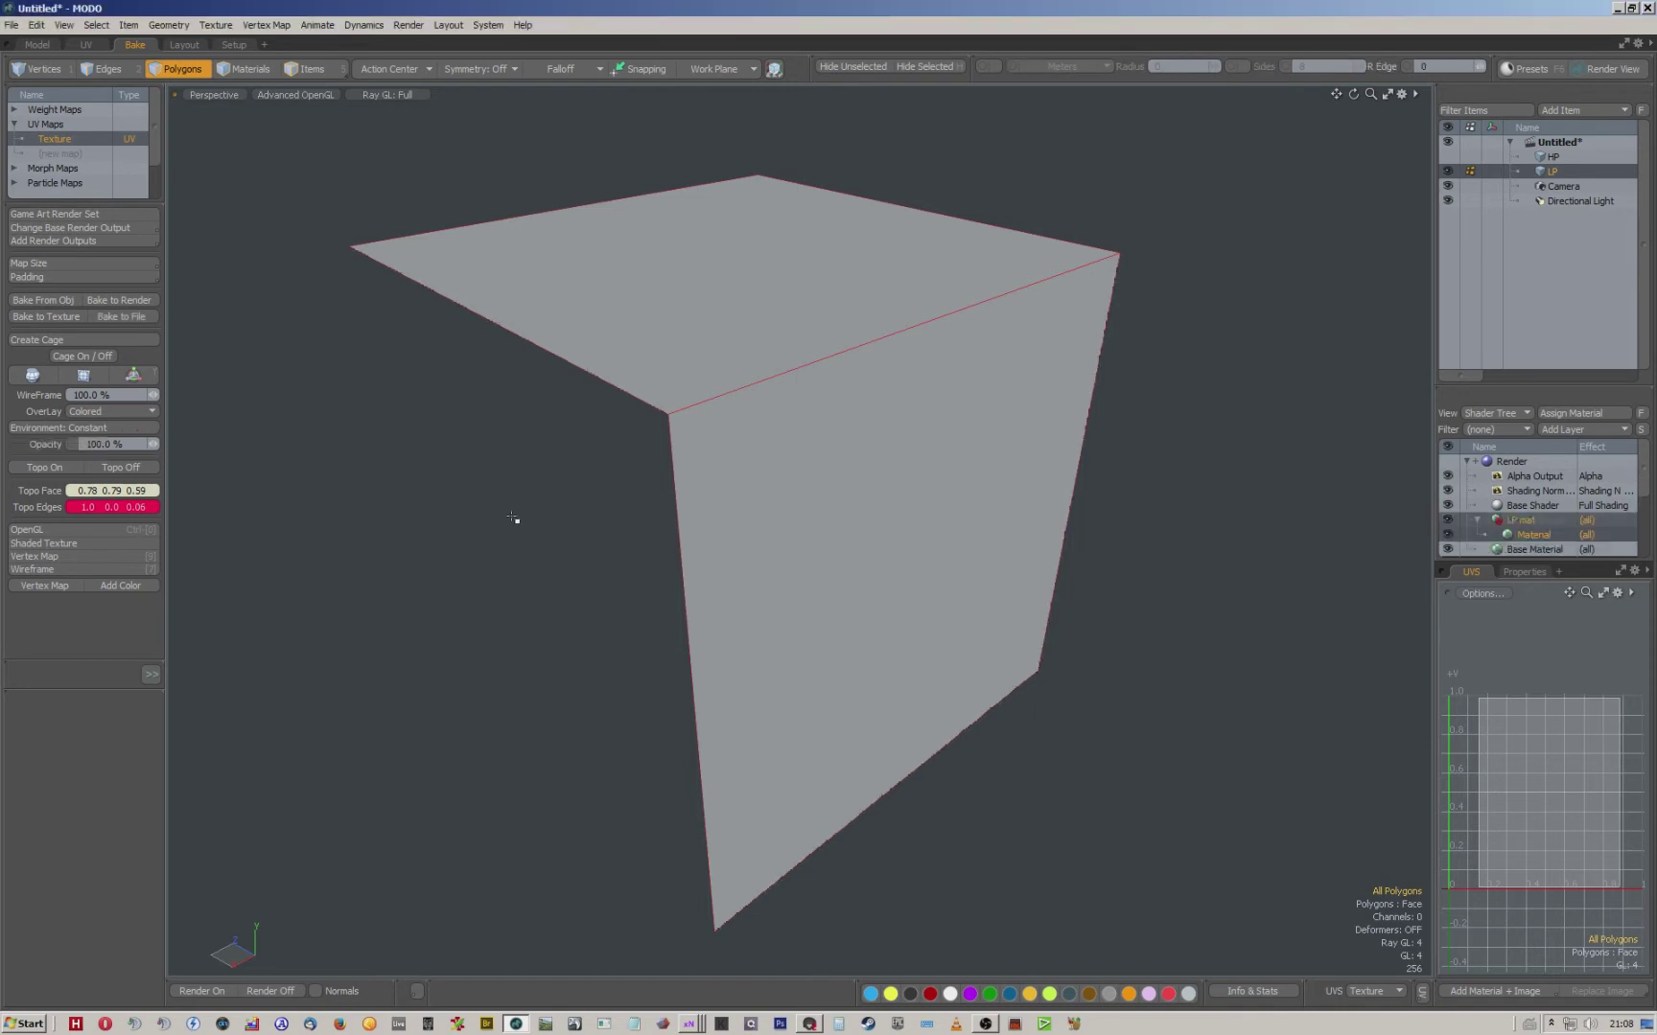
Set the smoothing angle of the LP mat material to 180° in its surface normal properties.
click(1524, 572)
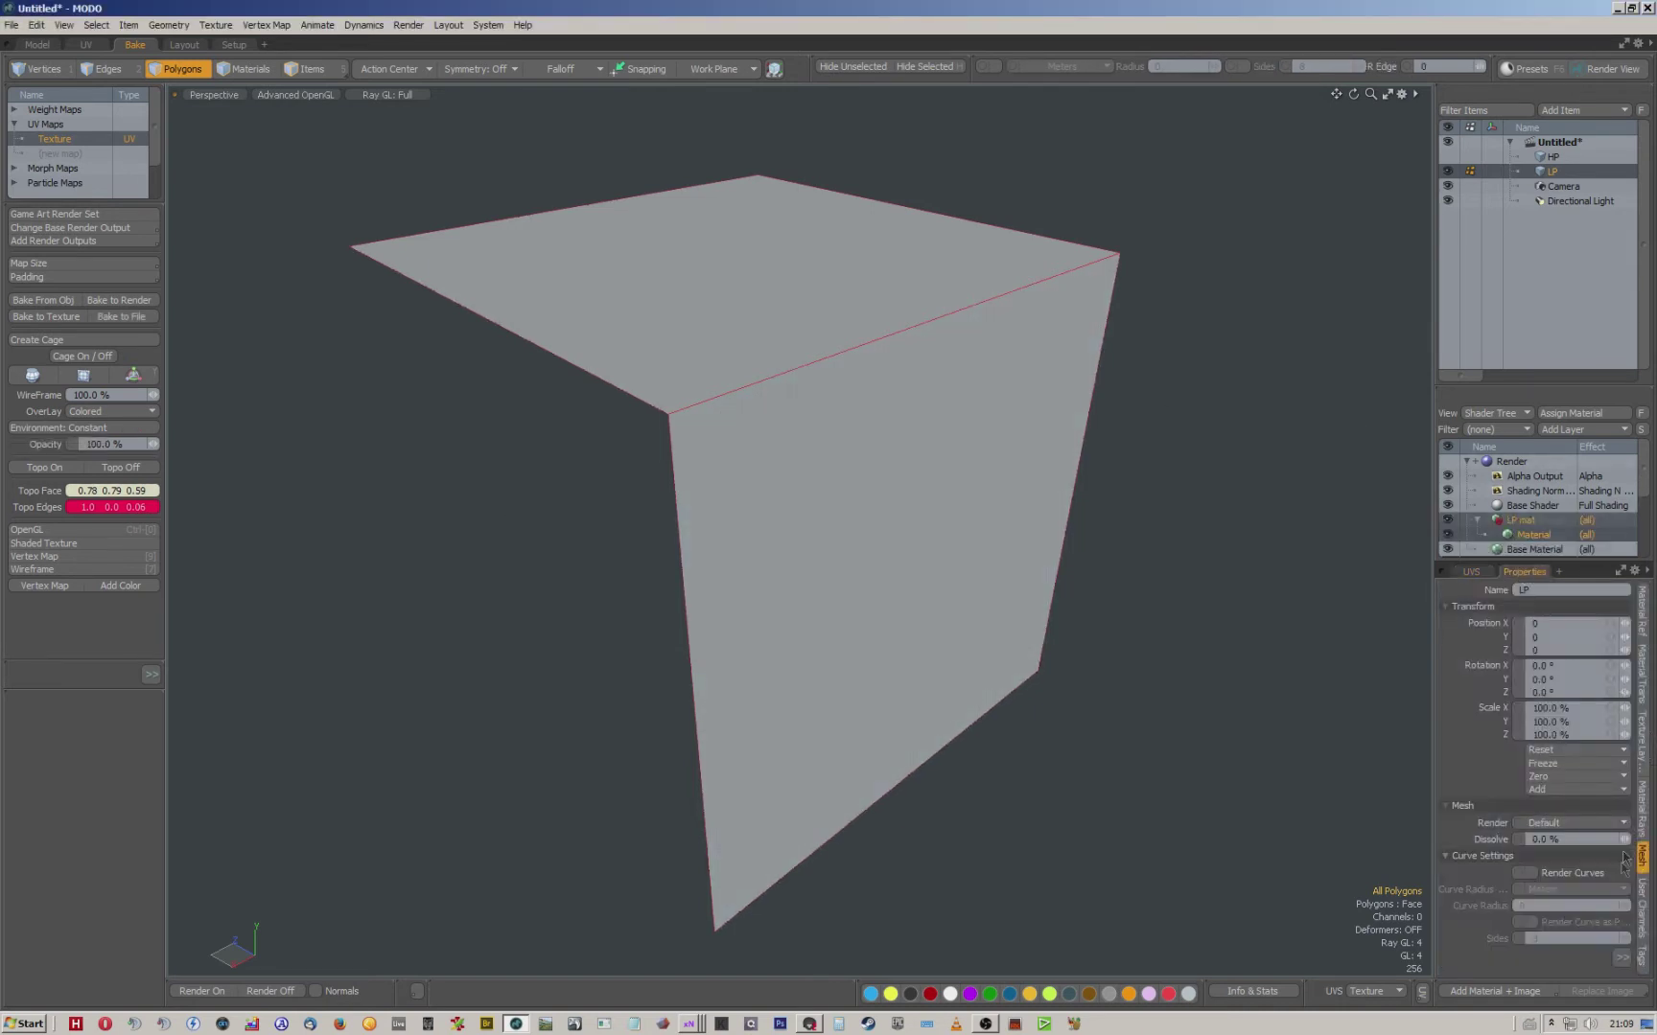
click(1619, 957)
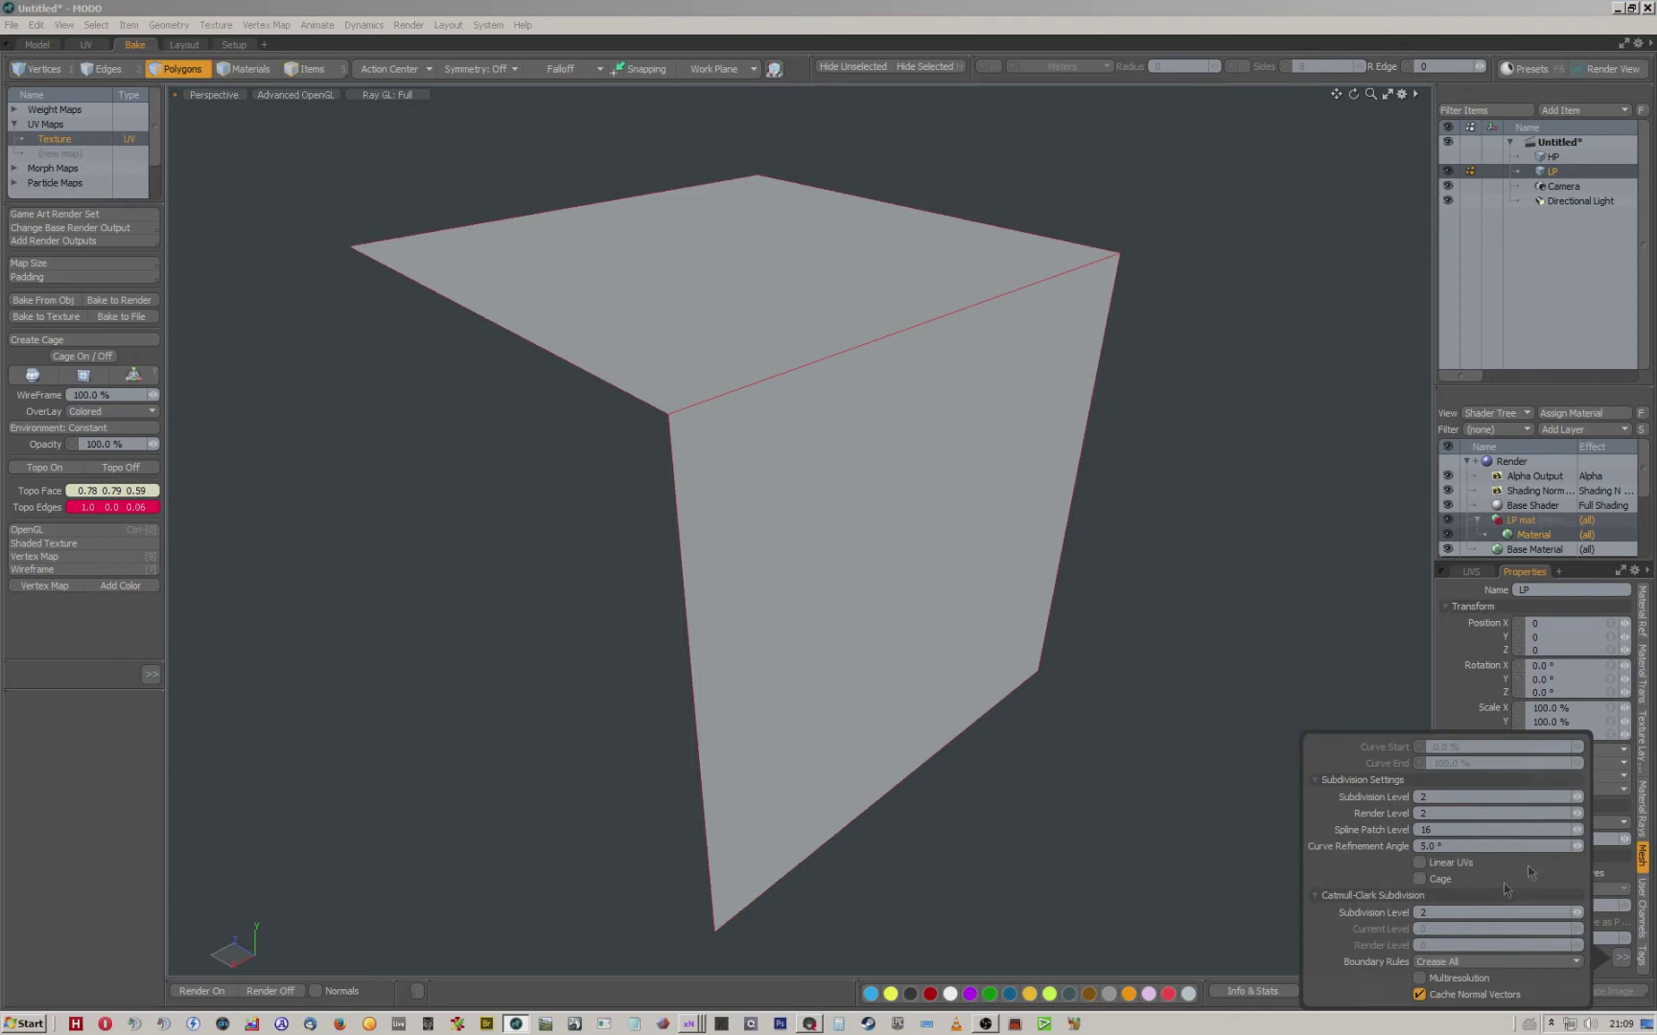
click(1641, 619)
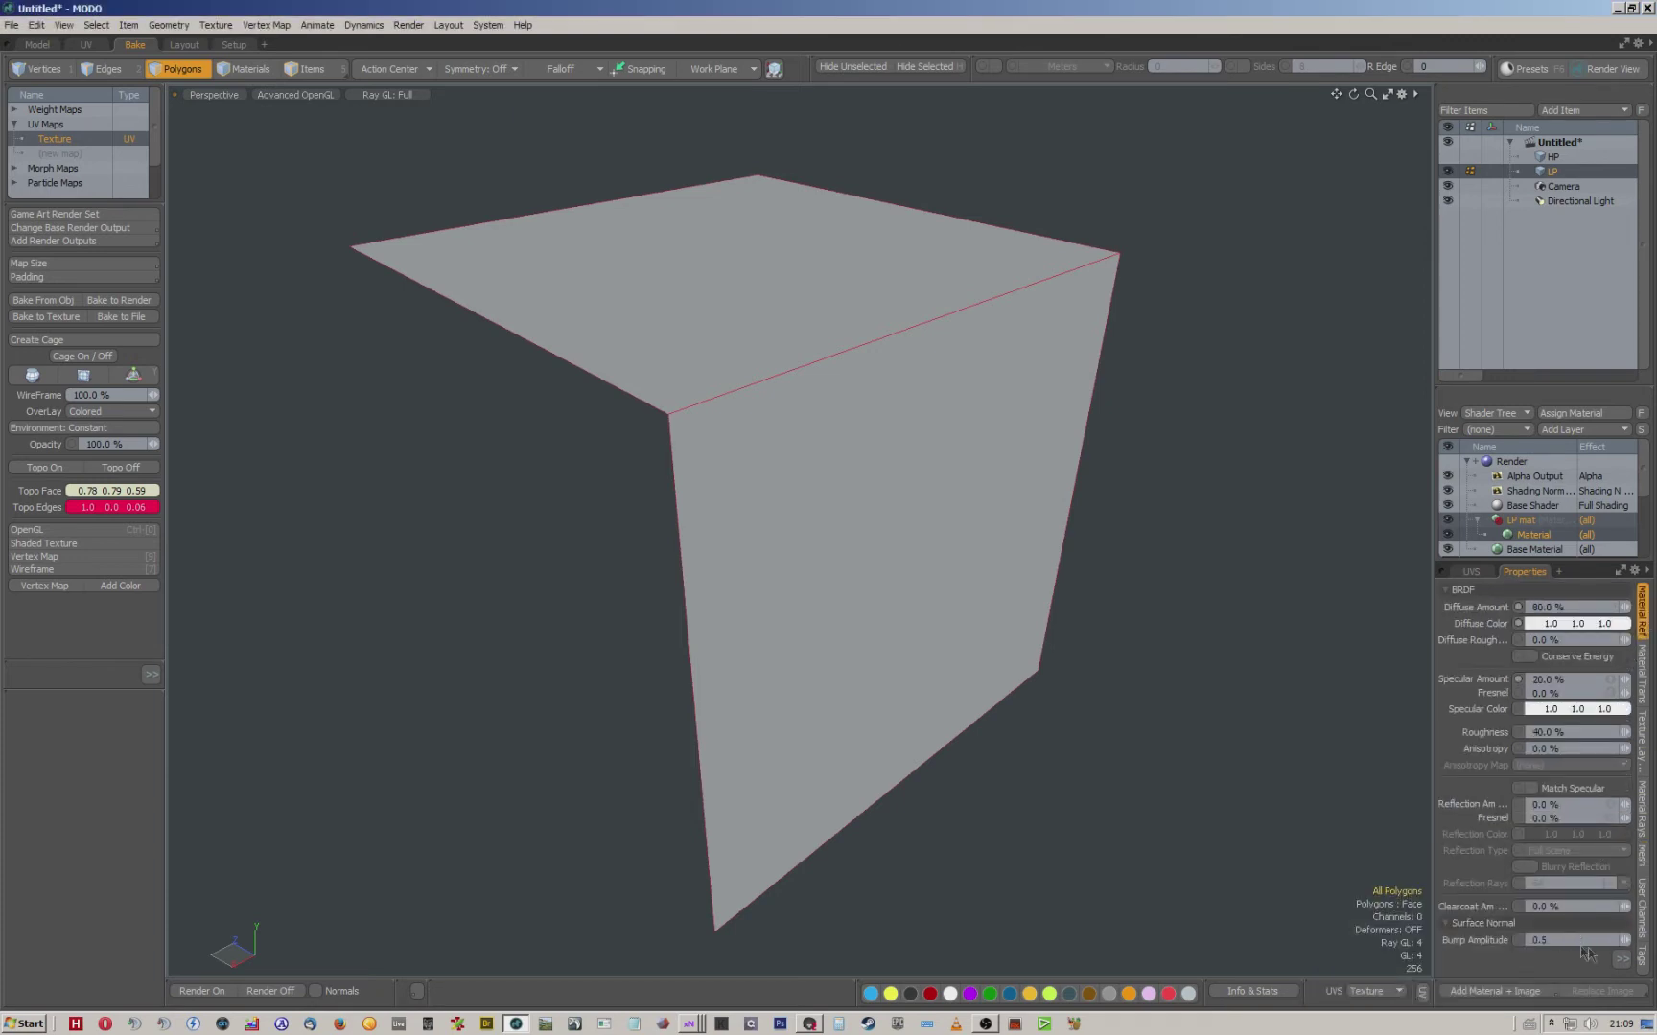
click(1620, 958)
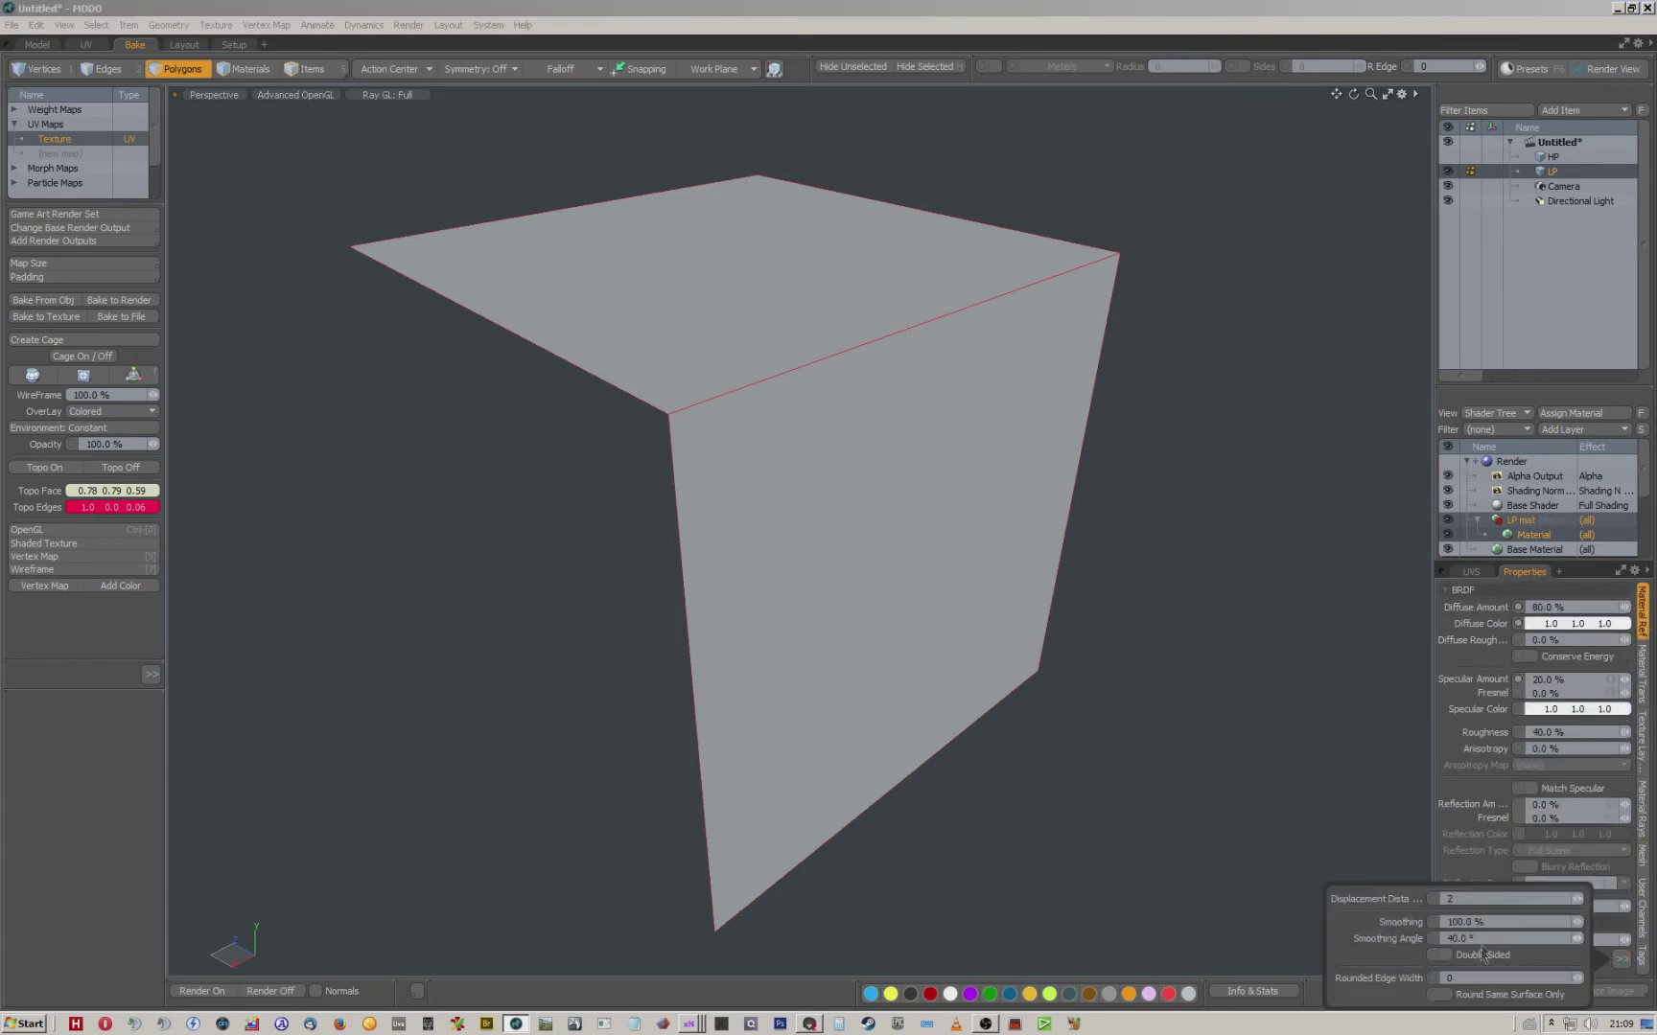
drag(1489, 940, 1408, 934)
text(180)
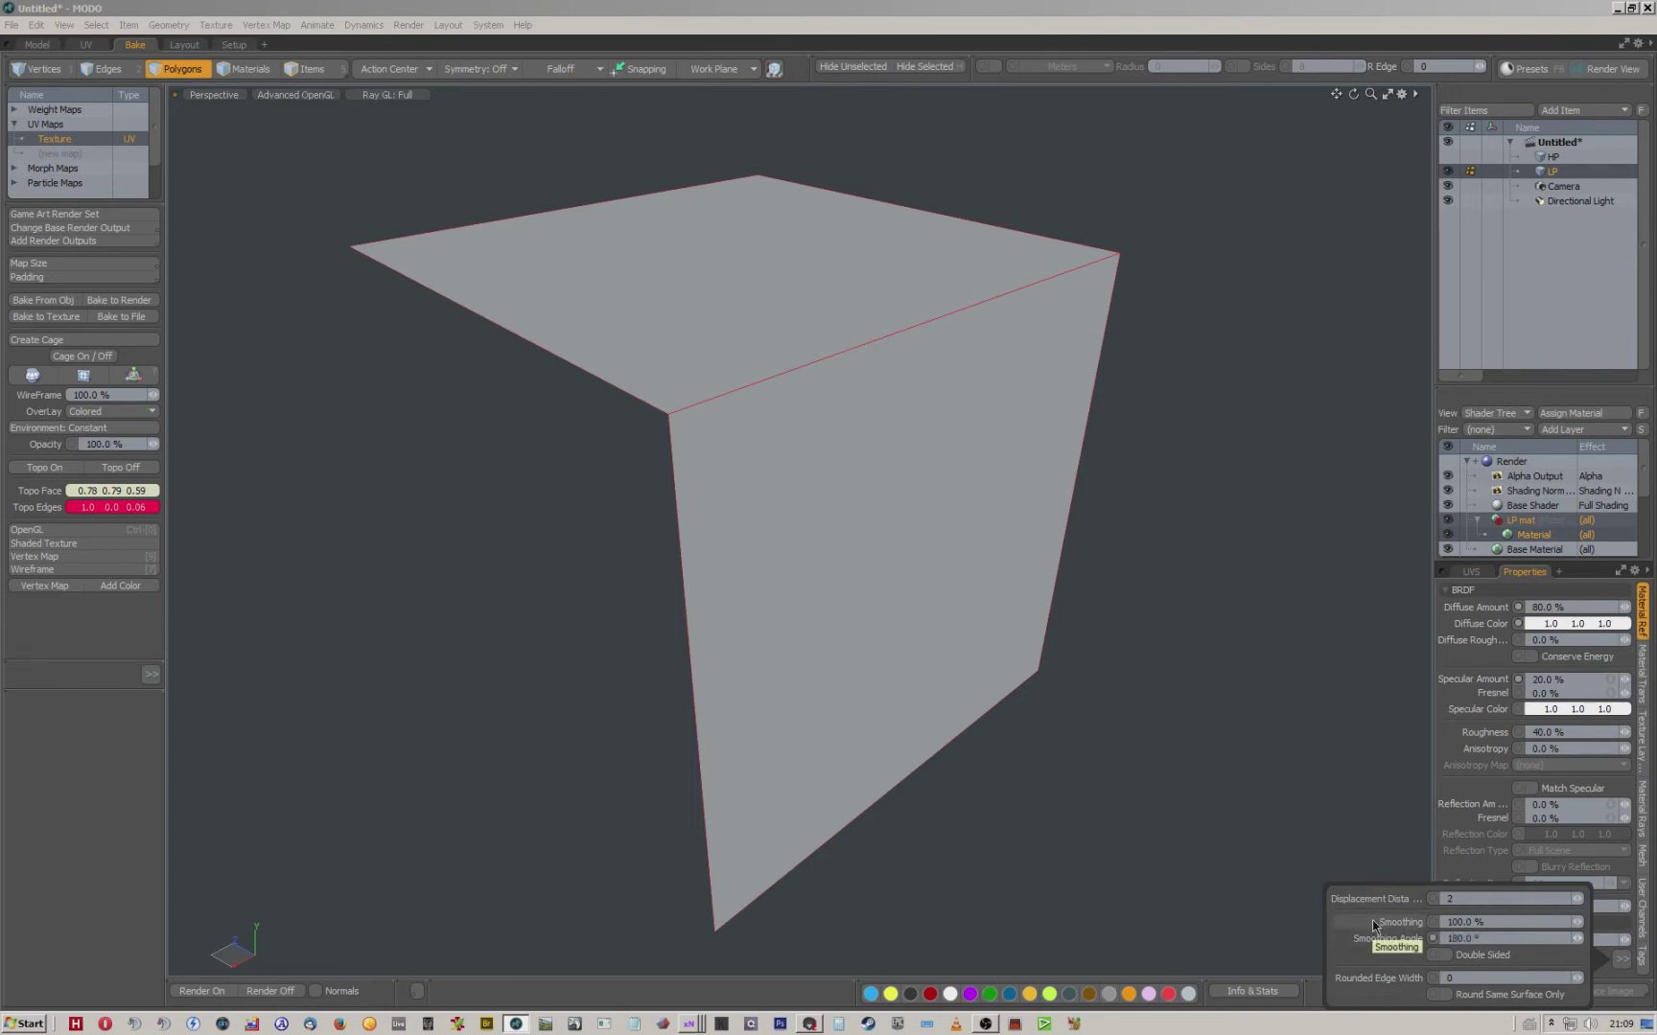
click(816, 11)
Look over the smoothed LP mesh and bring up the FBX I/O export settings in the preferences.
alt+drag(919, 202, 847, 191)
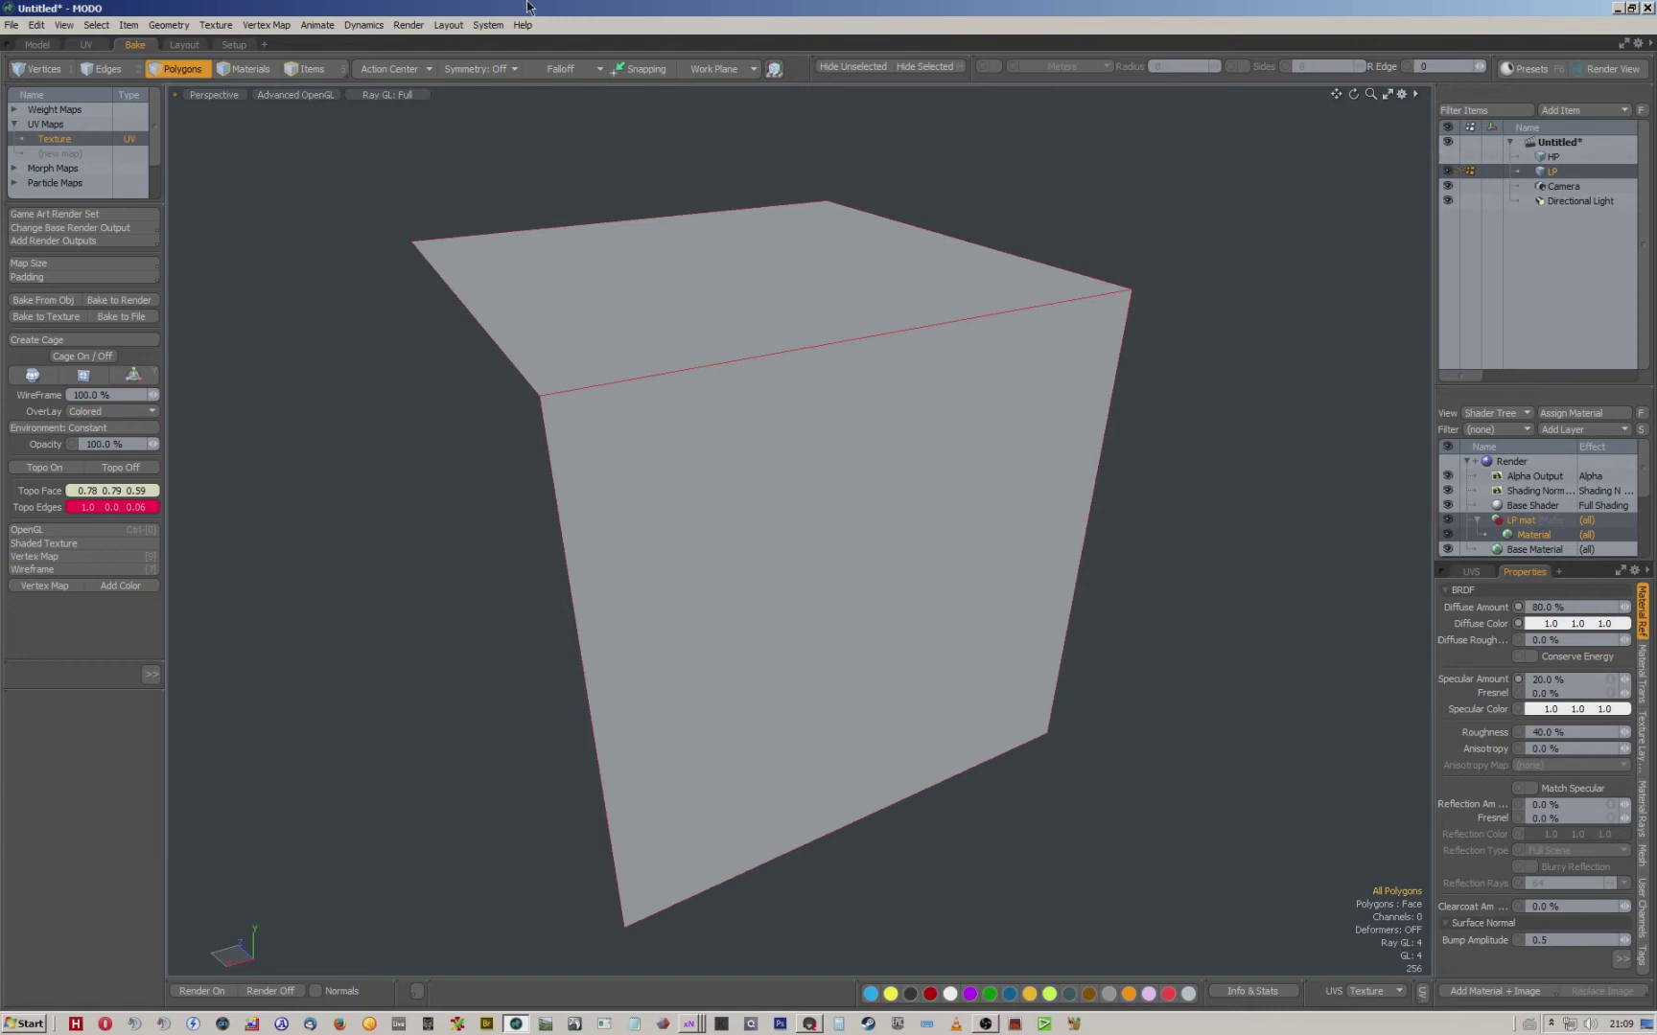
click(489, 26)
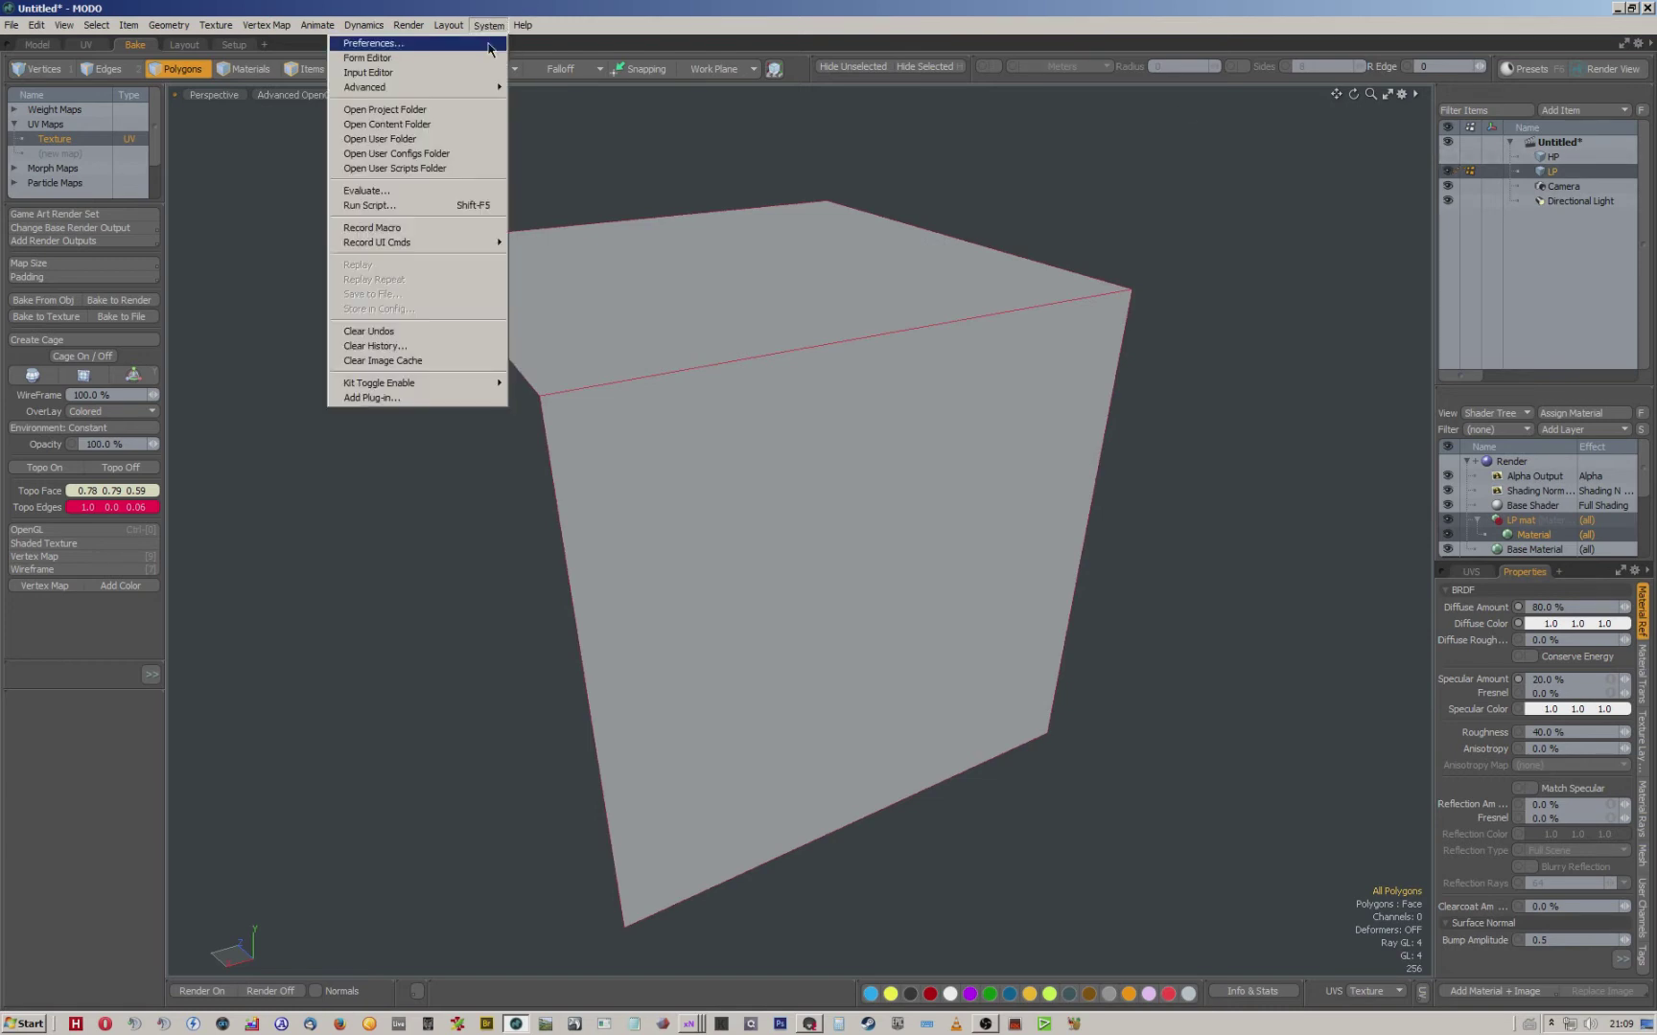
click(489, 43)
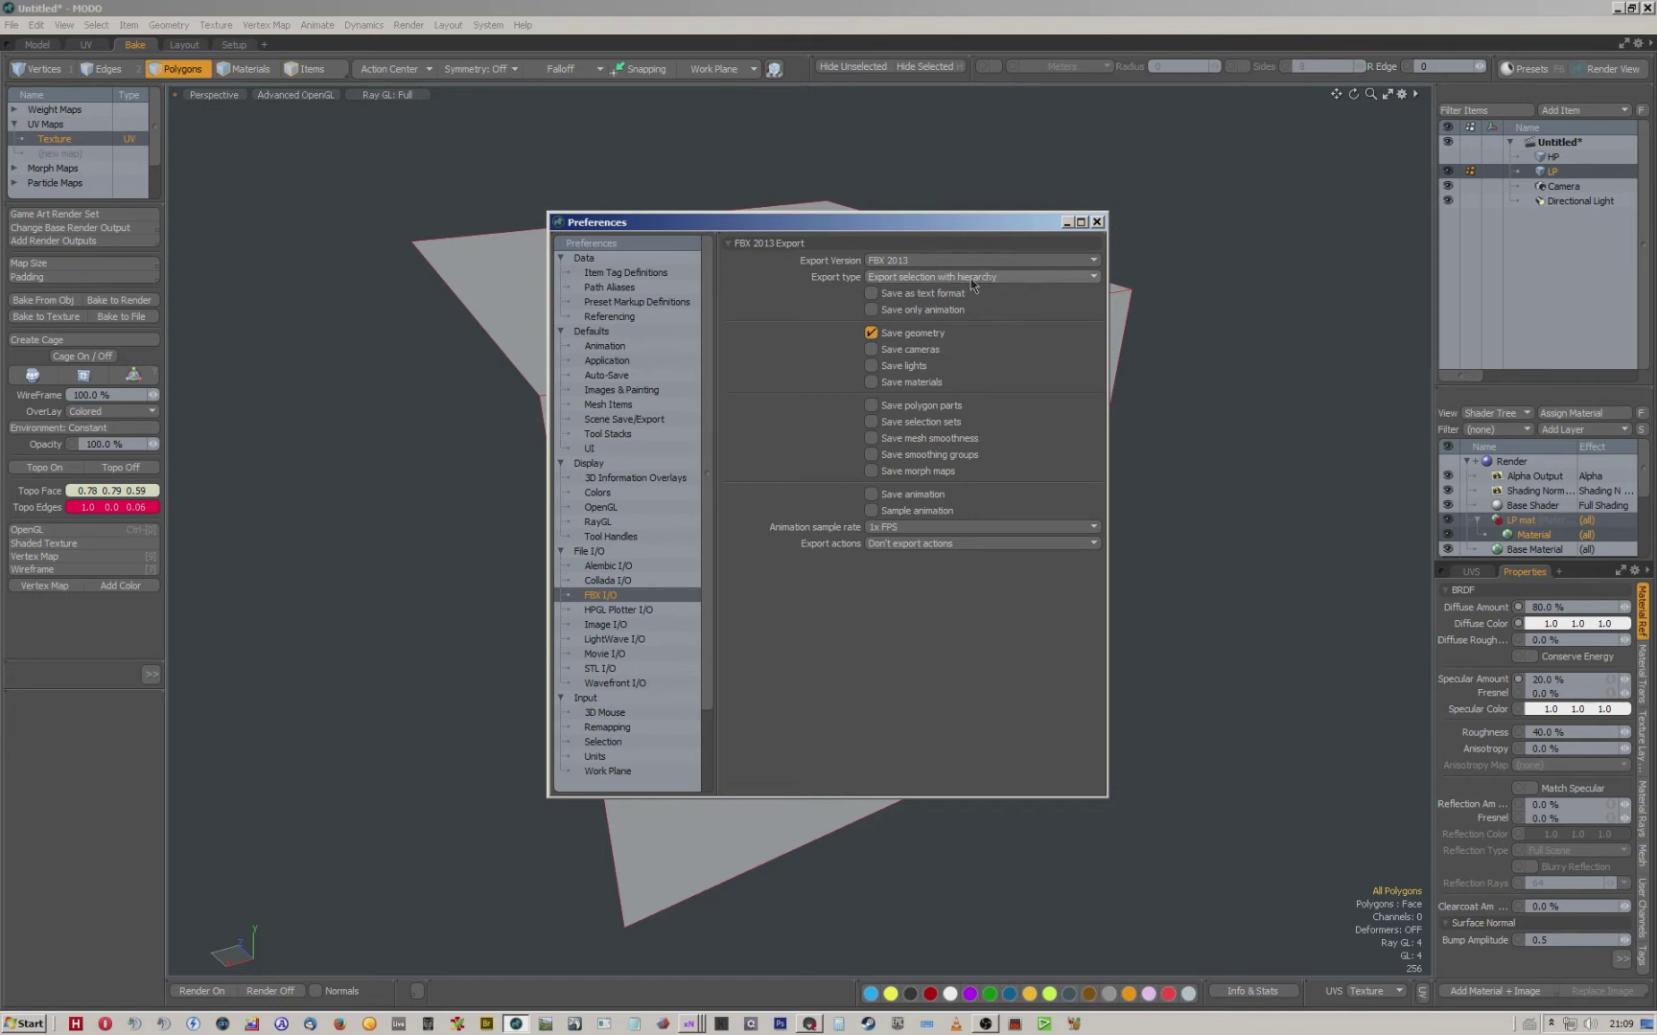
Enable saving of materials, mesh smoothness, smoothing groups, polygon parts and selection sets for FBX export, keeping the type Export selection with hierarchy.
click(870, 383)
click(1000, 284)
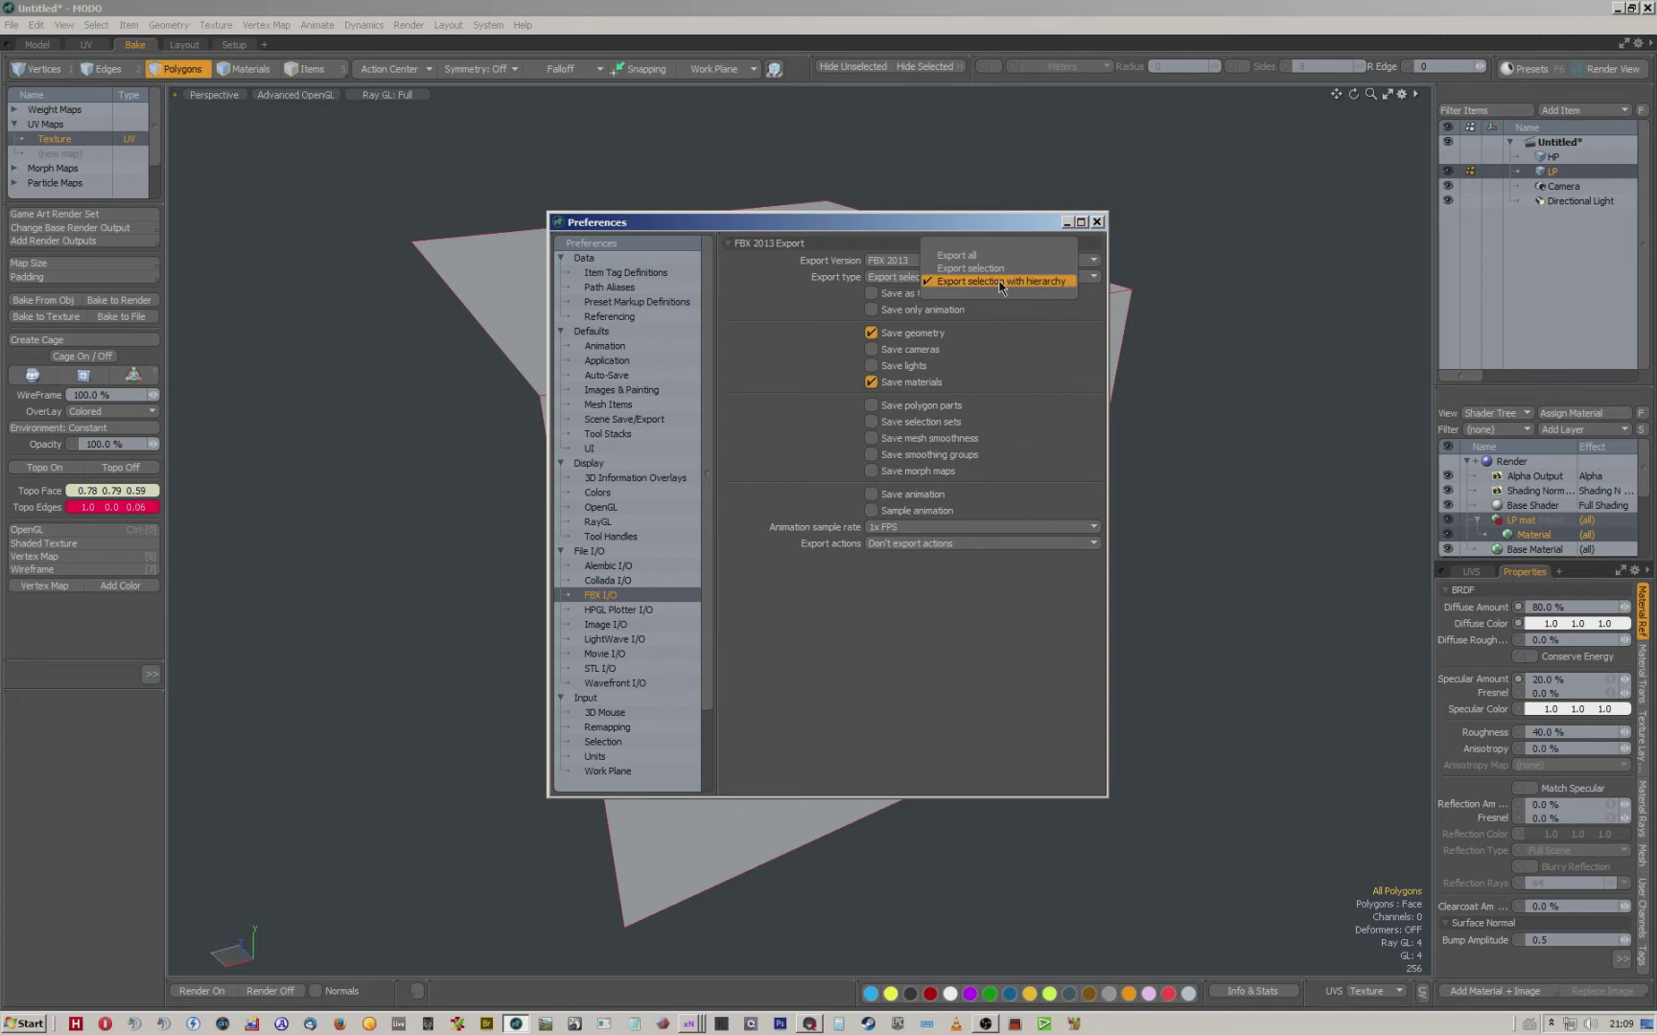
click(995, 659)
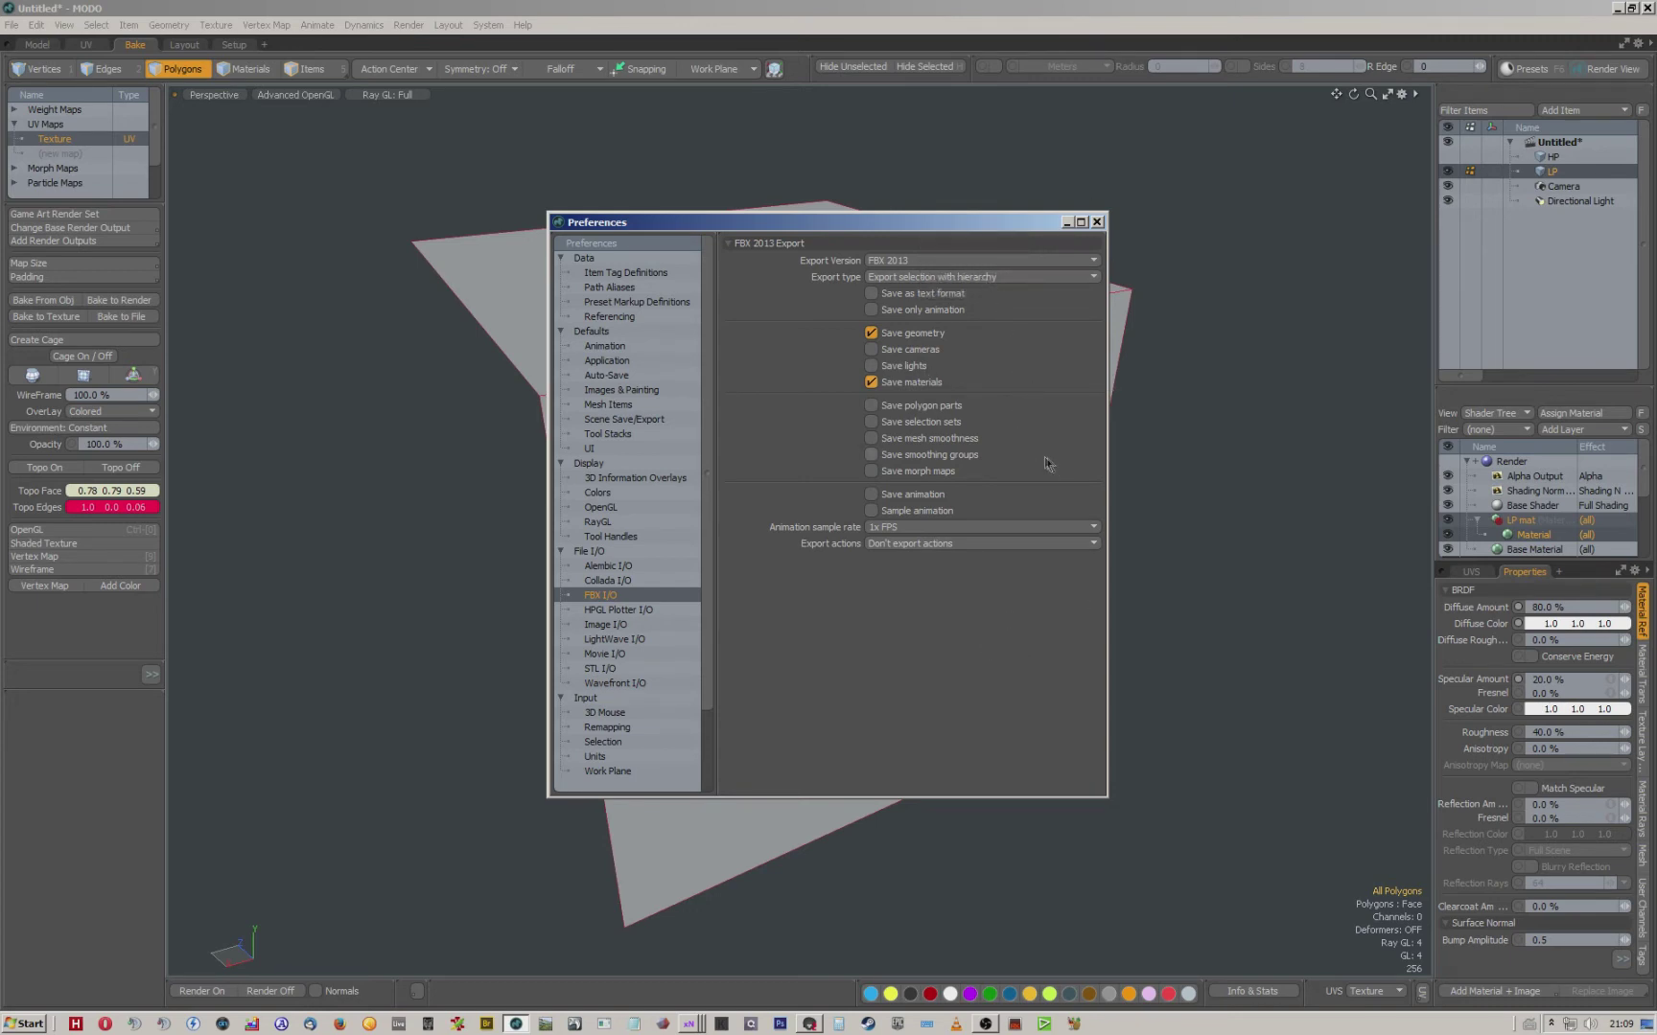
click(872, 439)
click(871, 454)
click(872, 406)
click(871, 422)
click(1097, 223)
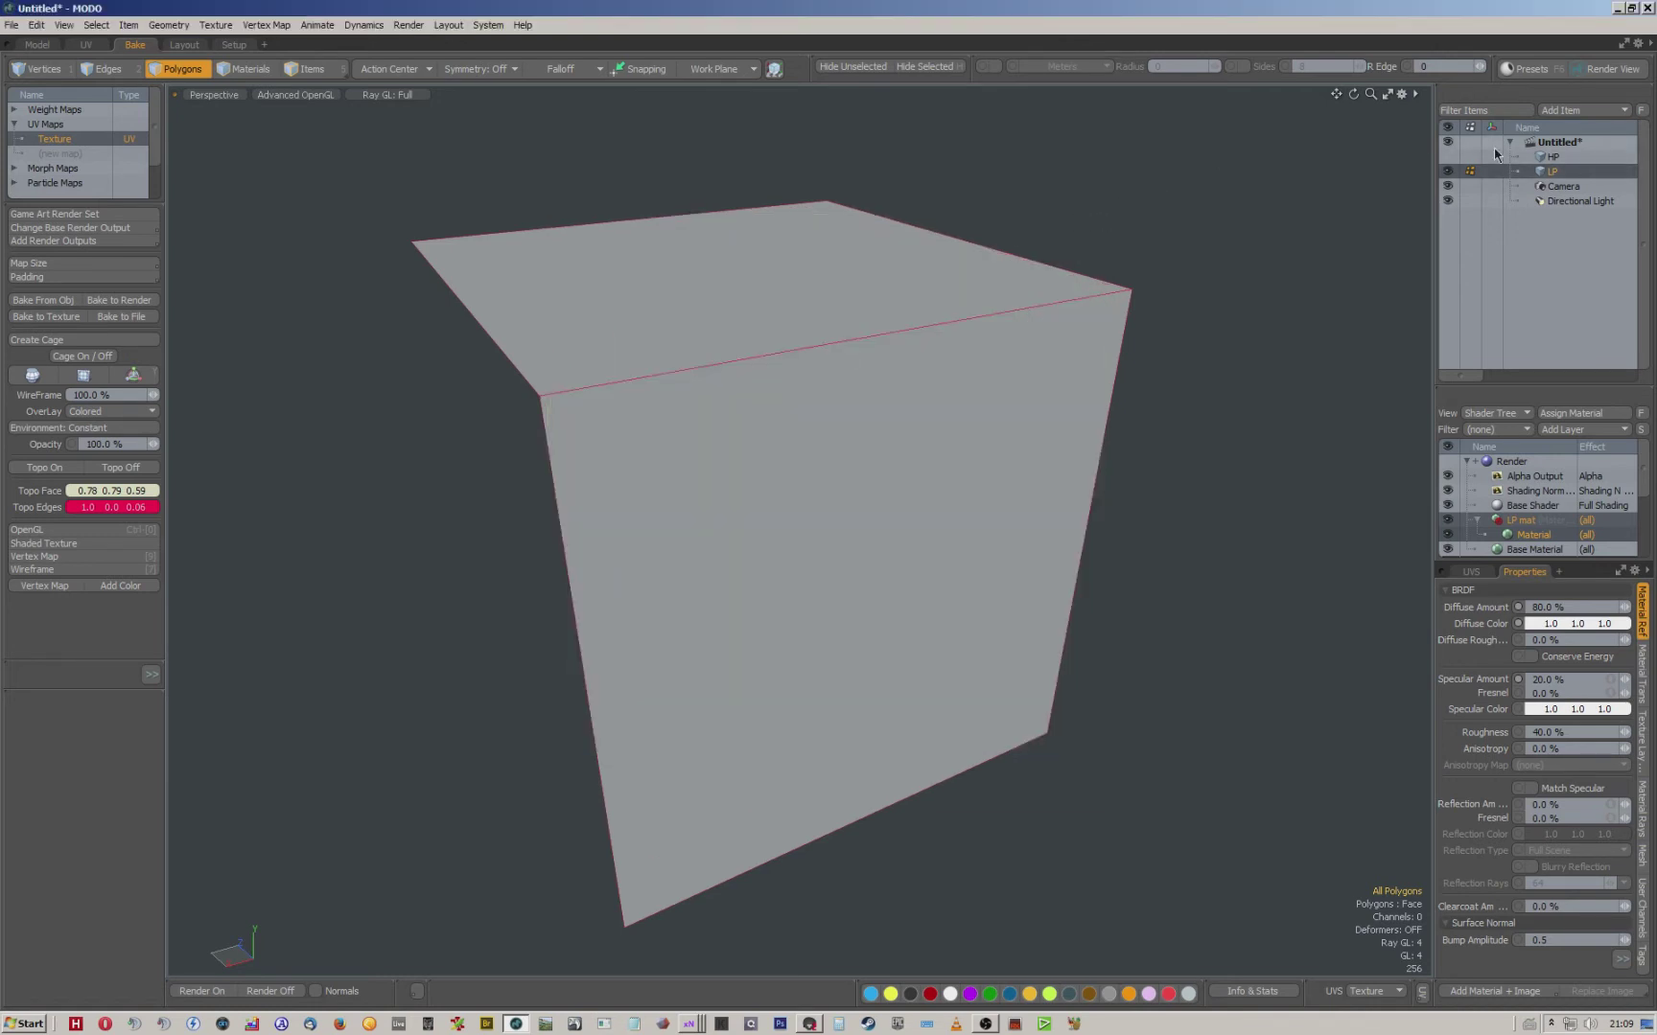
Make the HP mesh visible, select it together with the LP mesh, and turn on the cage display.
click(1448, 157)
ctrl+click(1552, 160)
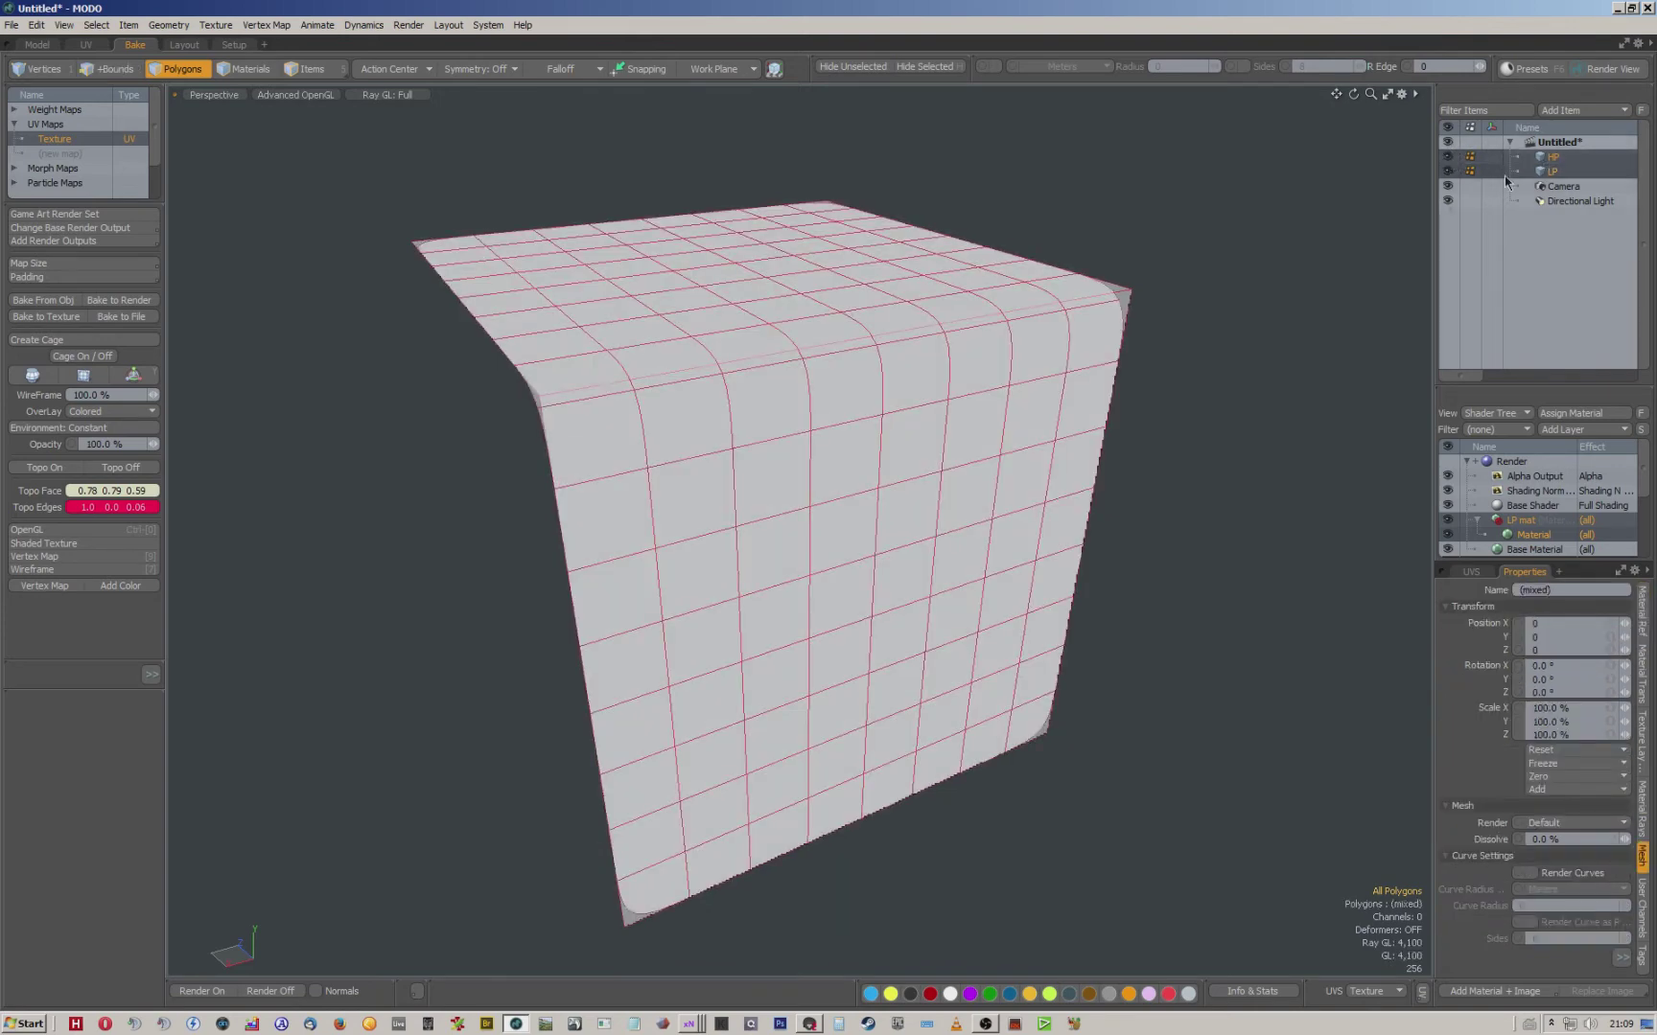
alt+drag(836, 285, 920, 337)
click(89, 356)
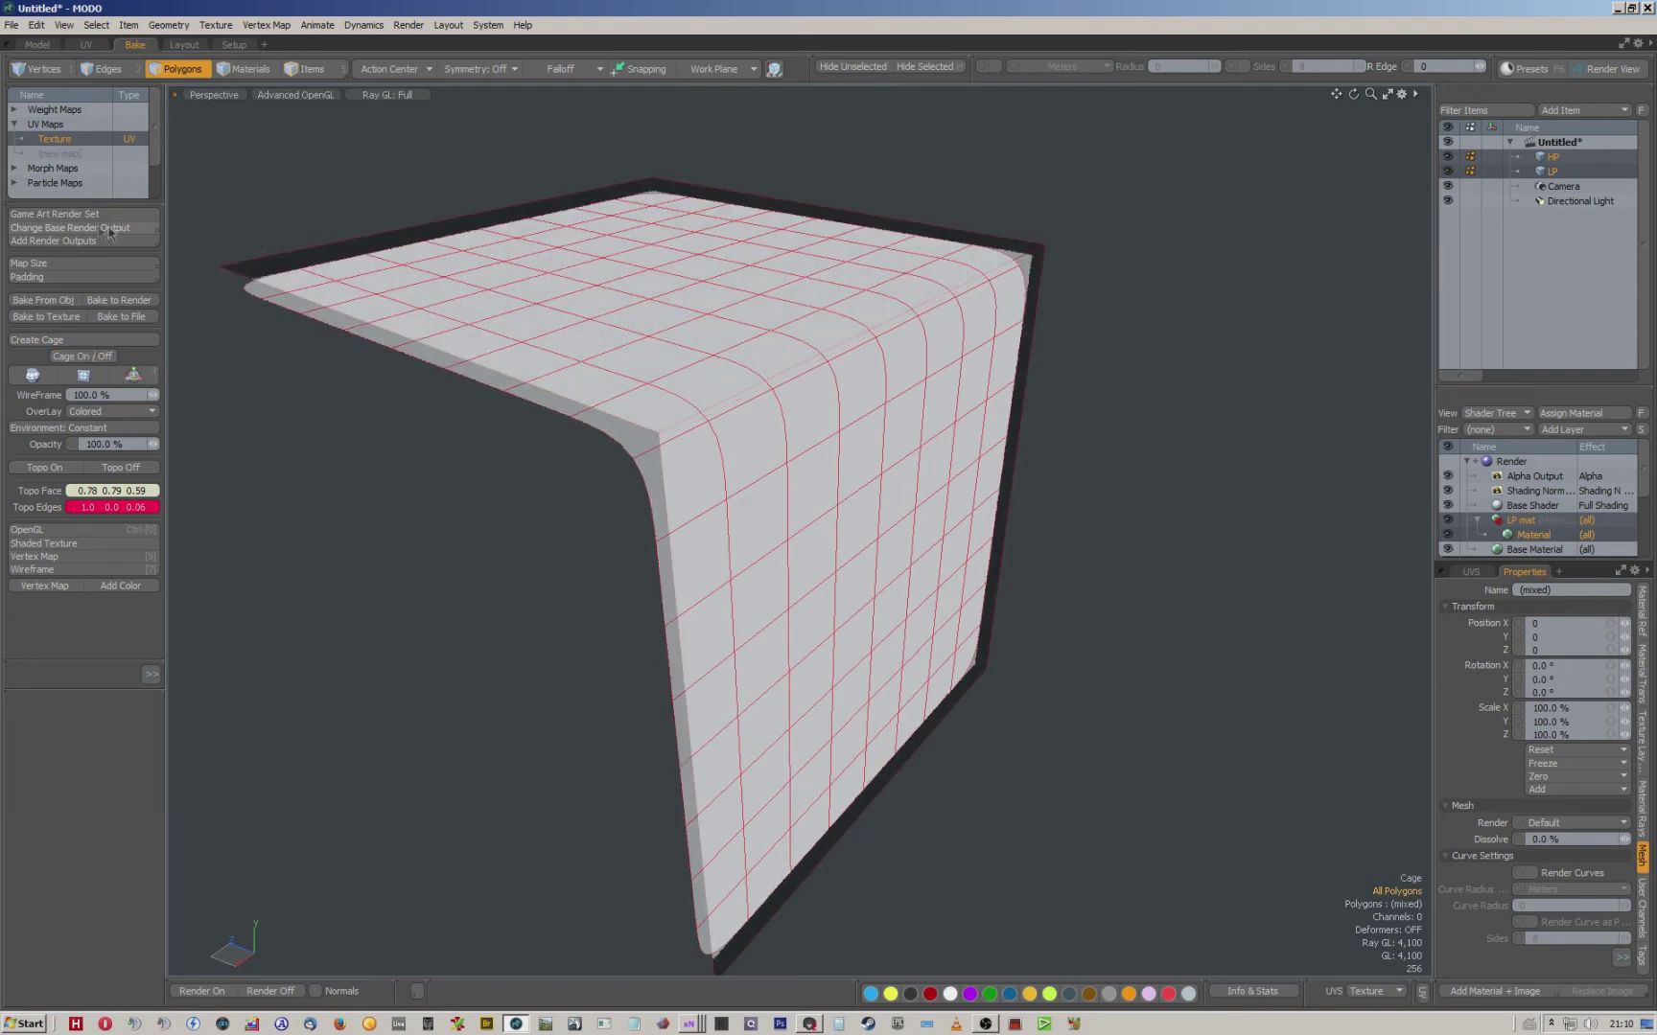
Bake the render outputs from object and save the resulting normal image as a PNG, overwriting OBS.png.
click(50, 299)
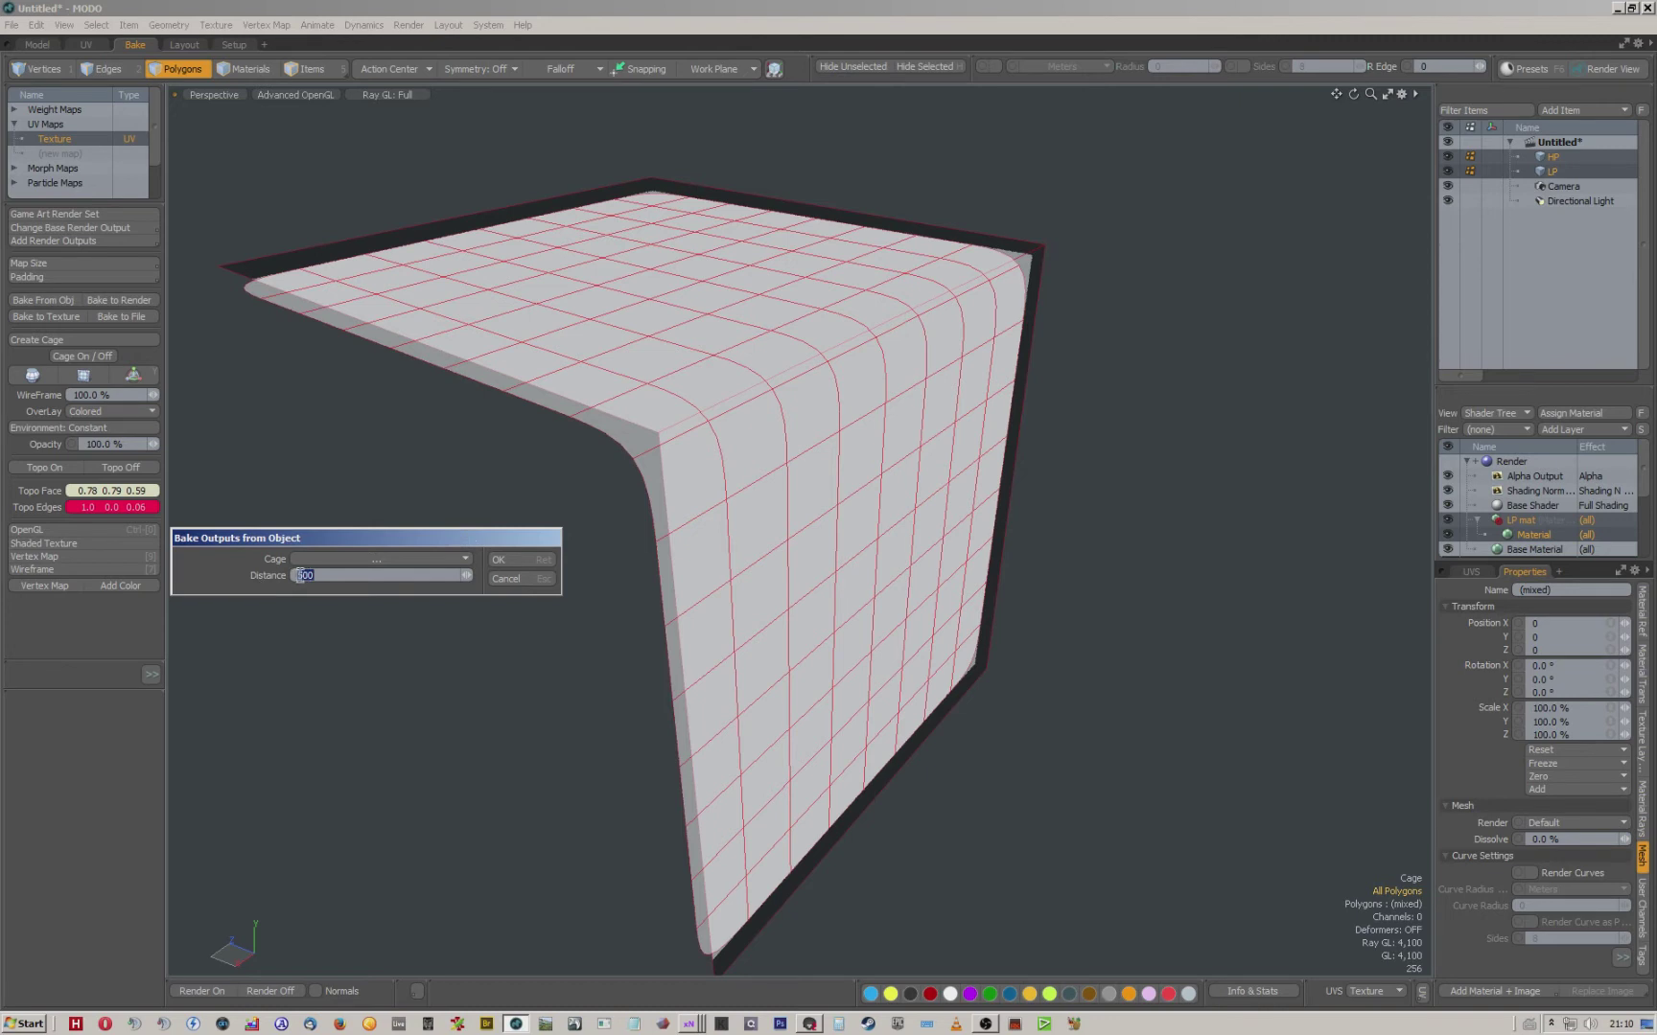
click(515, 563)
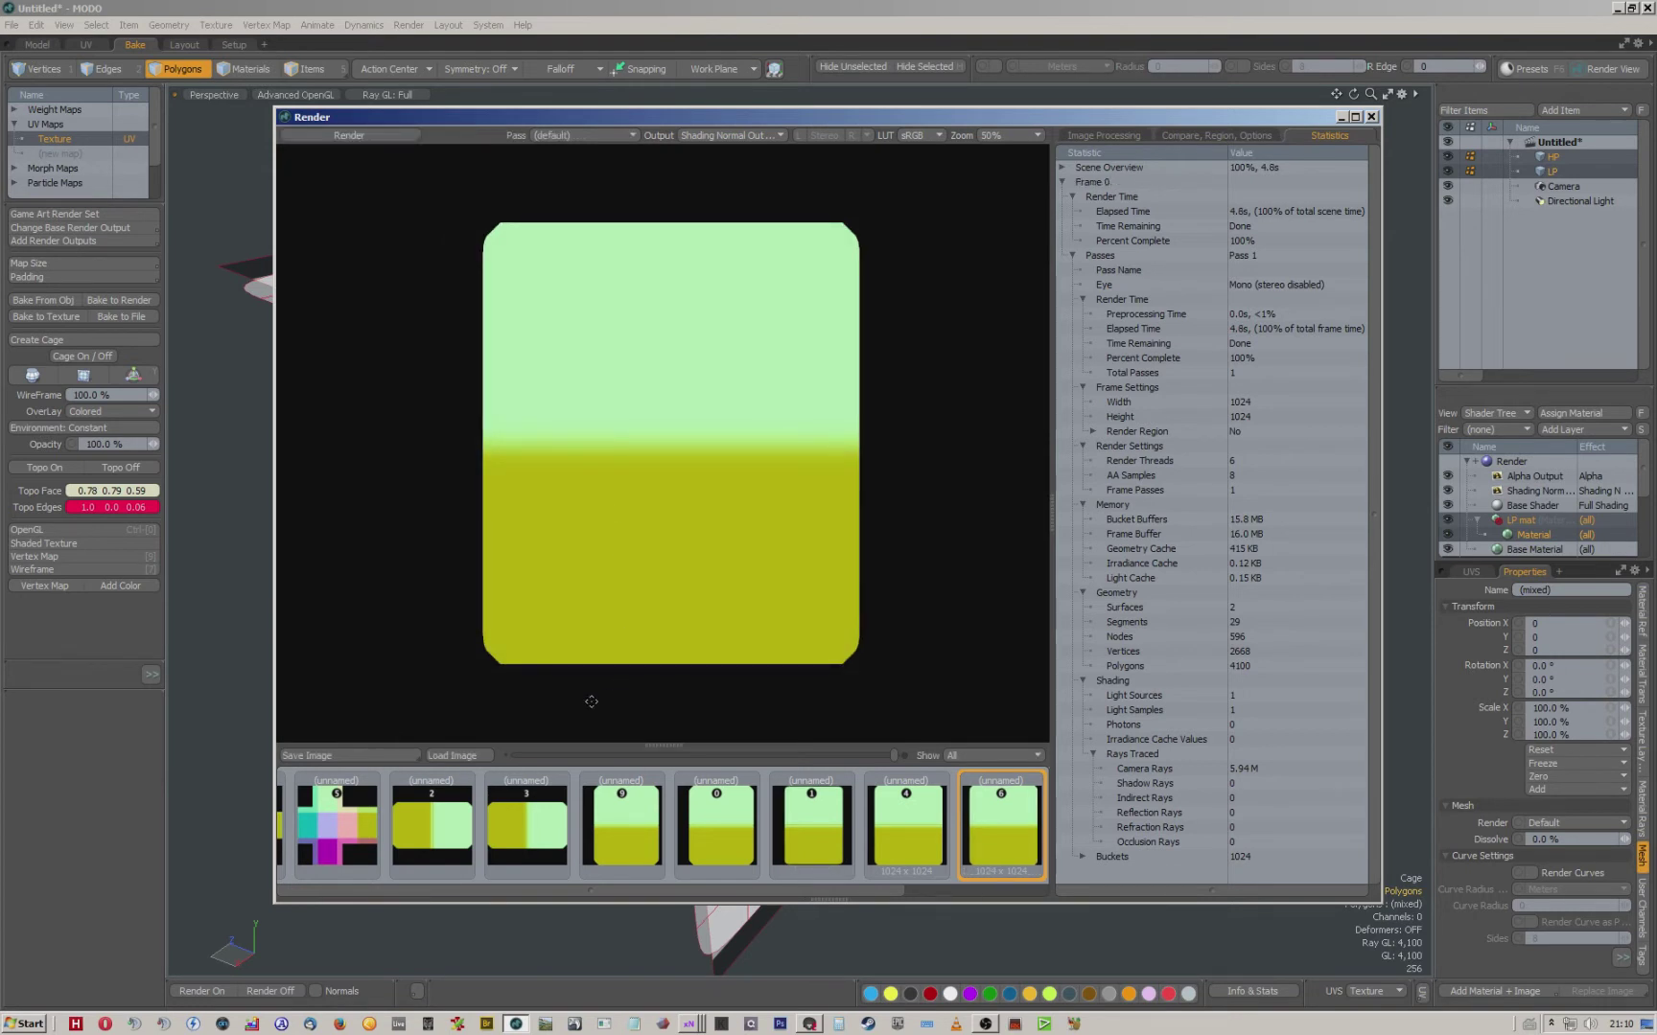
click(338, 757)
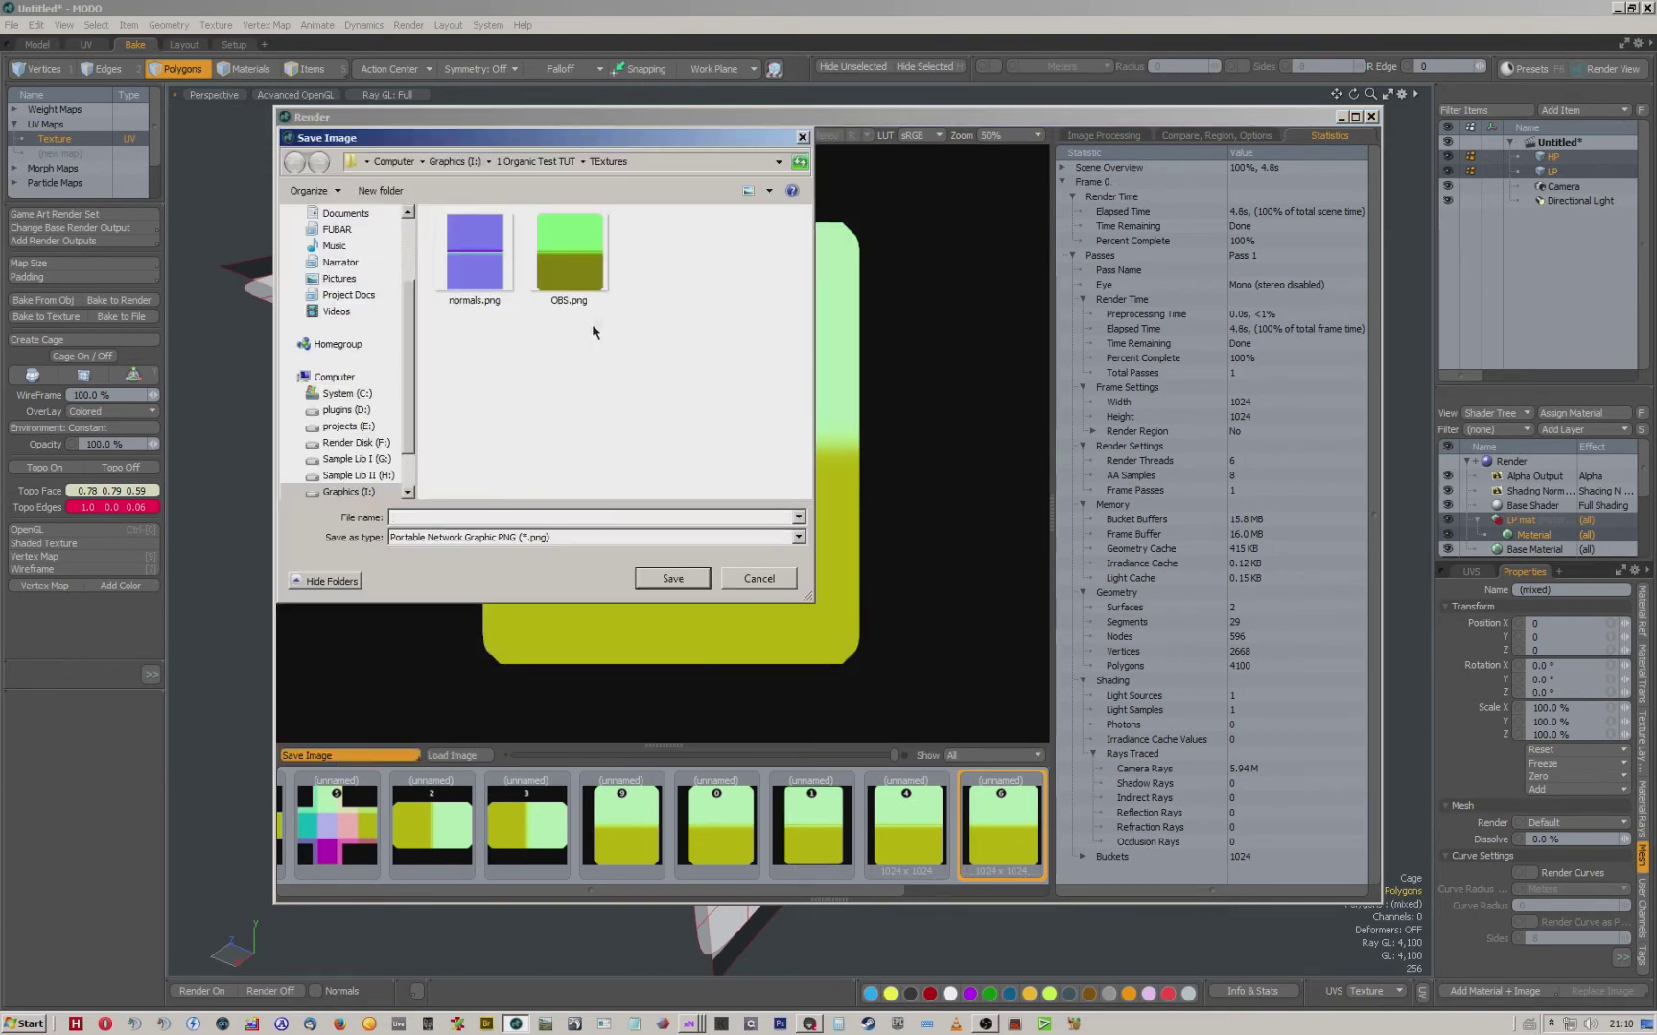
double_click(578, 298)
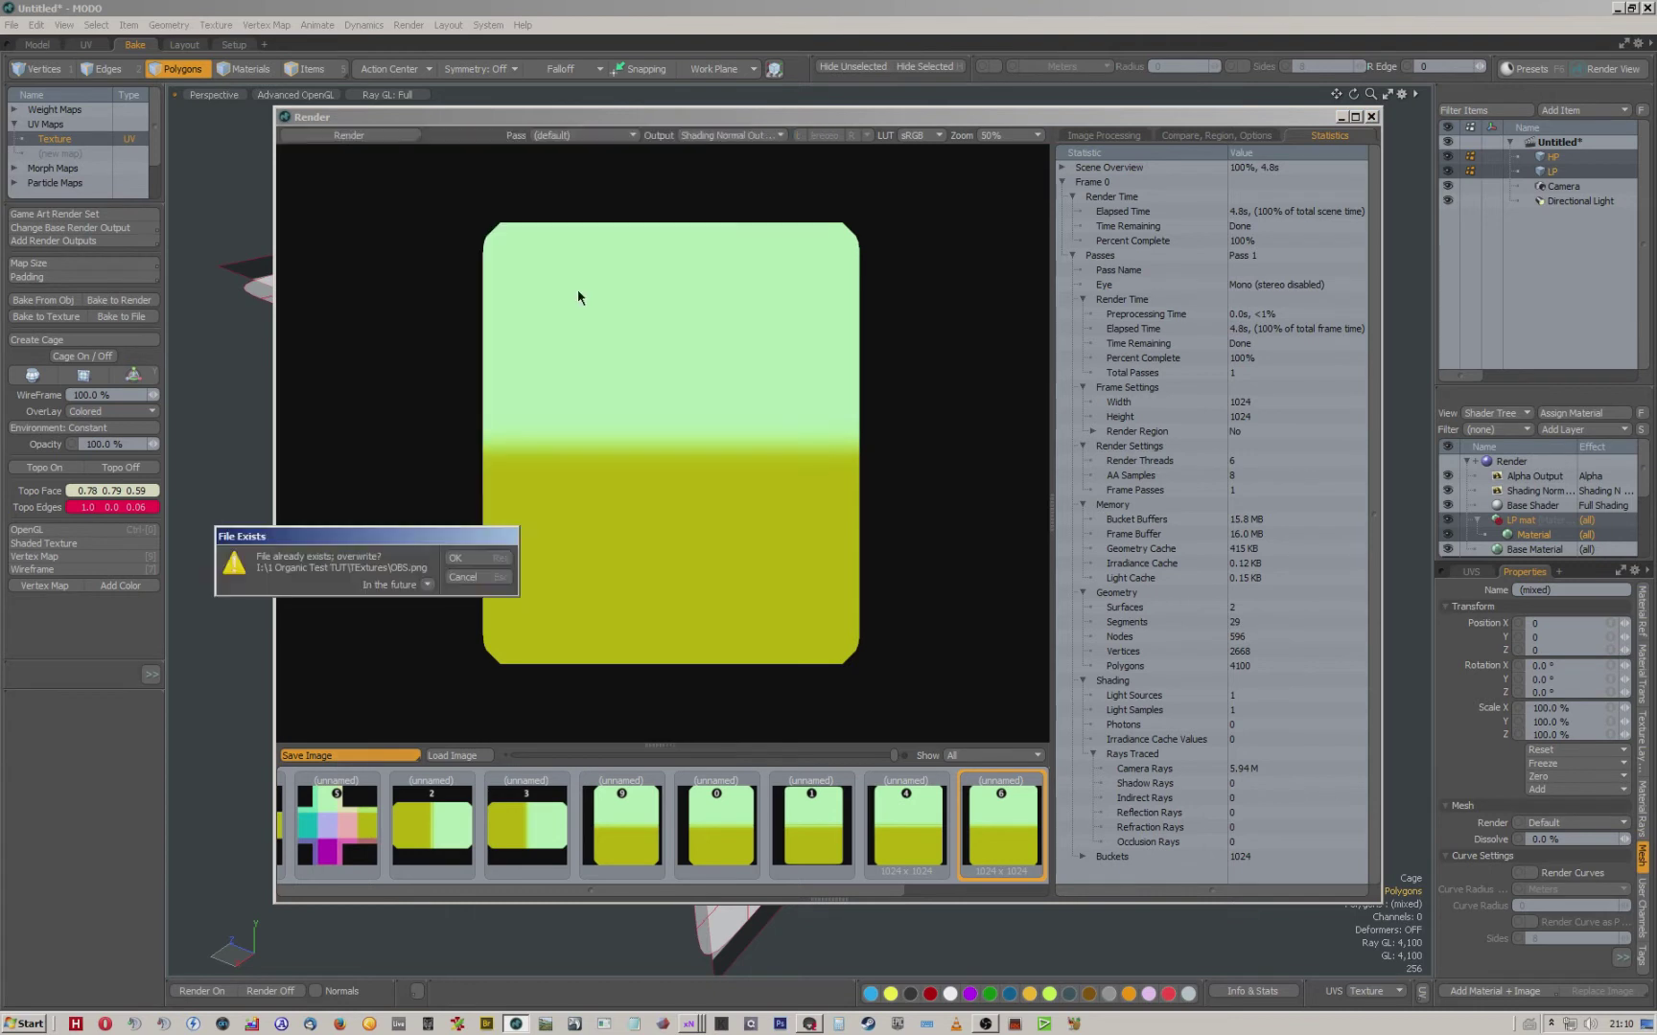
click(469, 554)
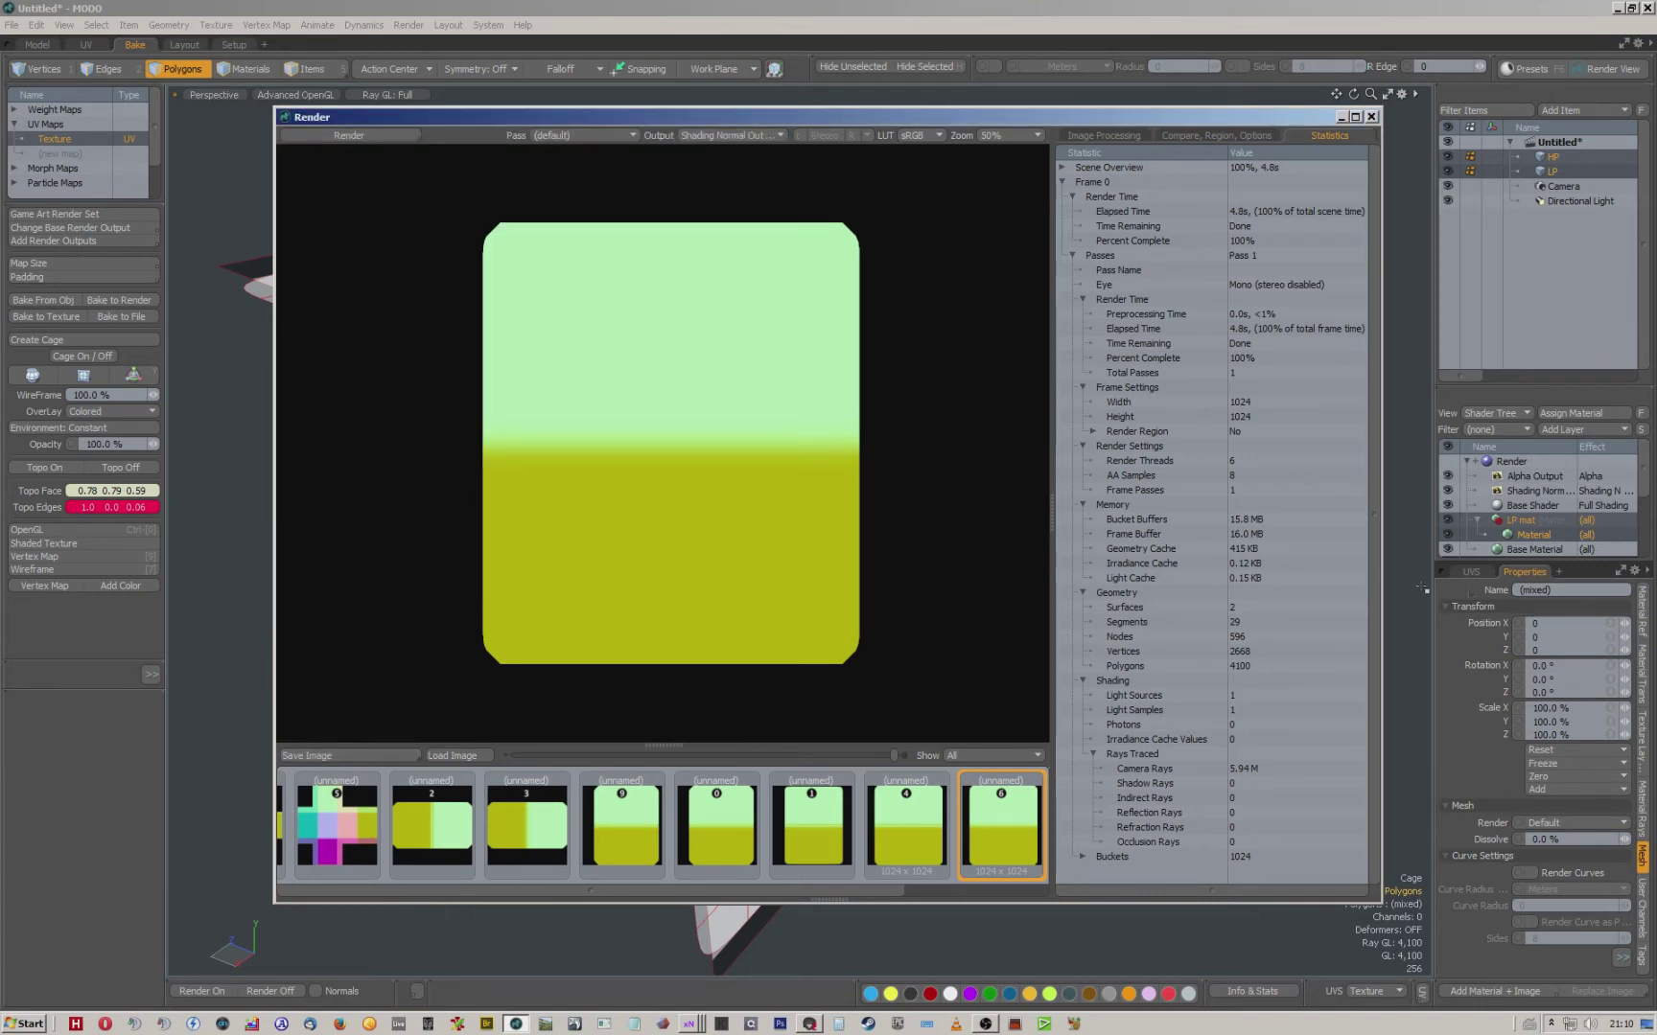
Duplicate the LP mesh and triangulate the copy's polygons, with its UV layout on display.
click(1557, 172)
right_click(1554, 176)
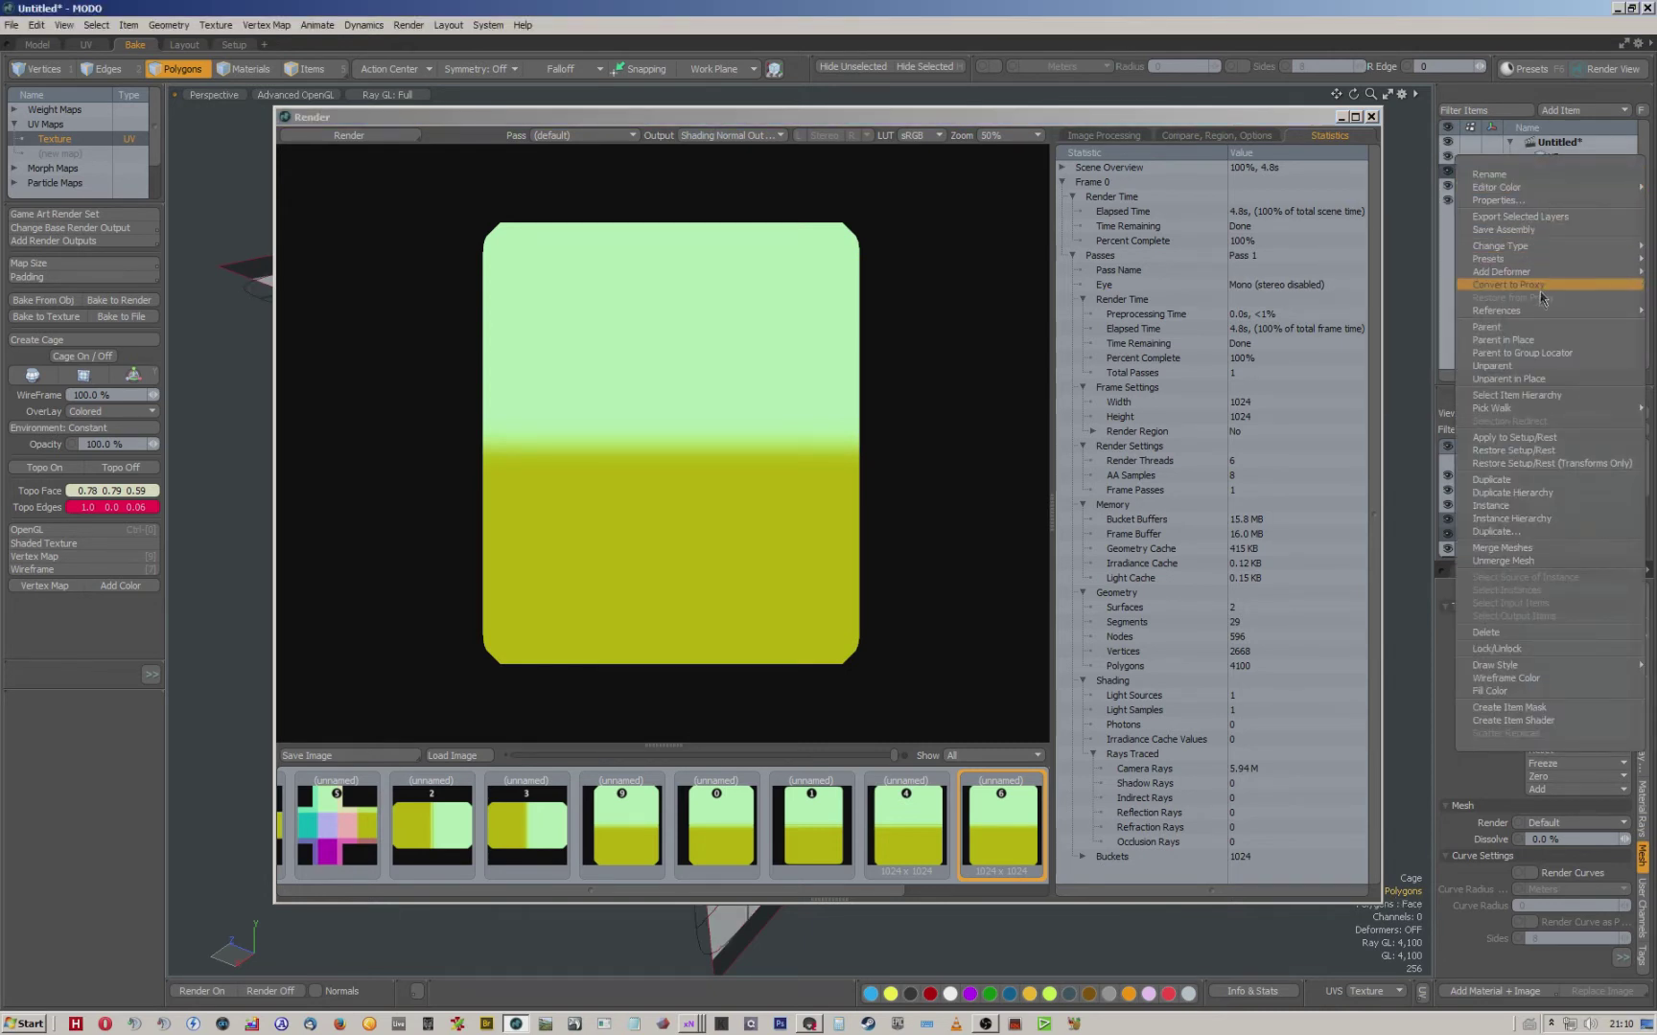
click(1507, 480)
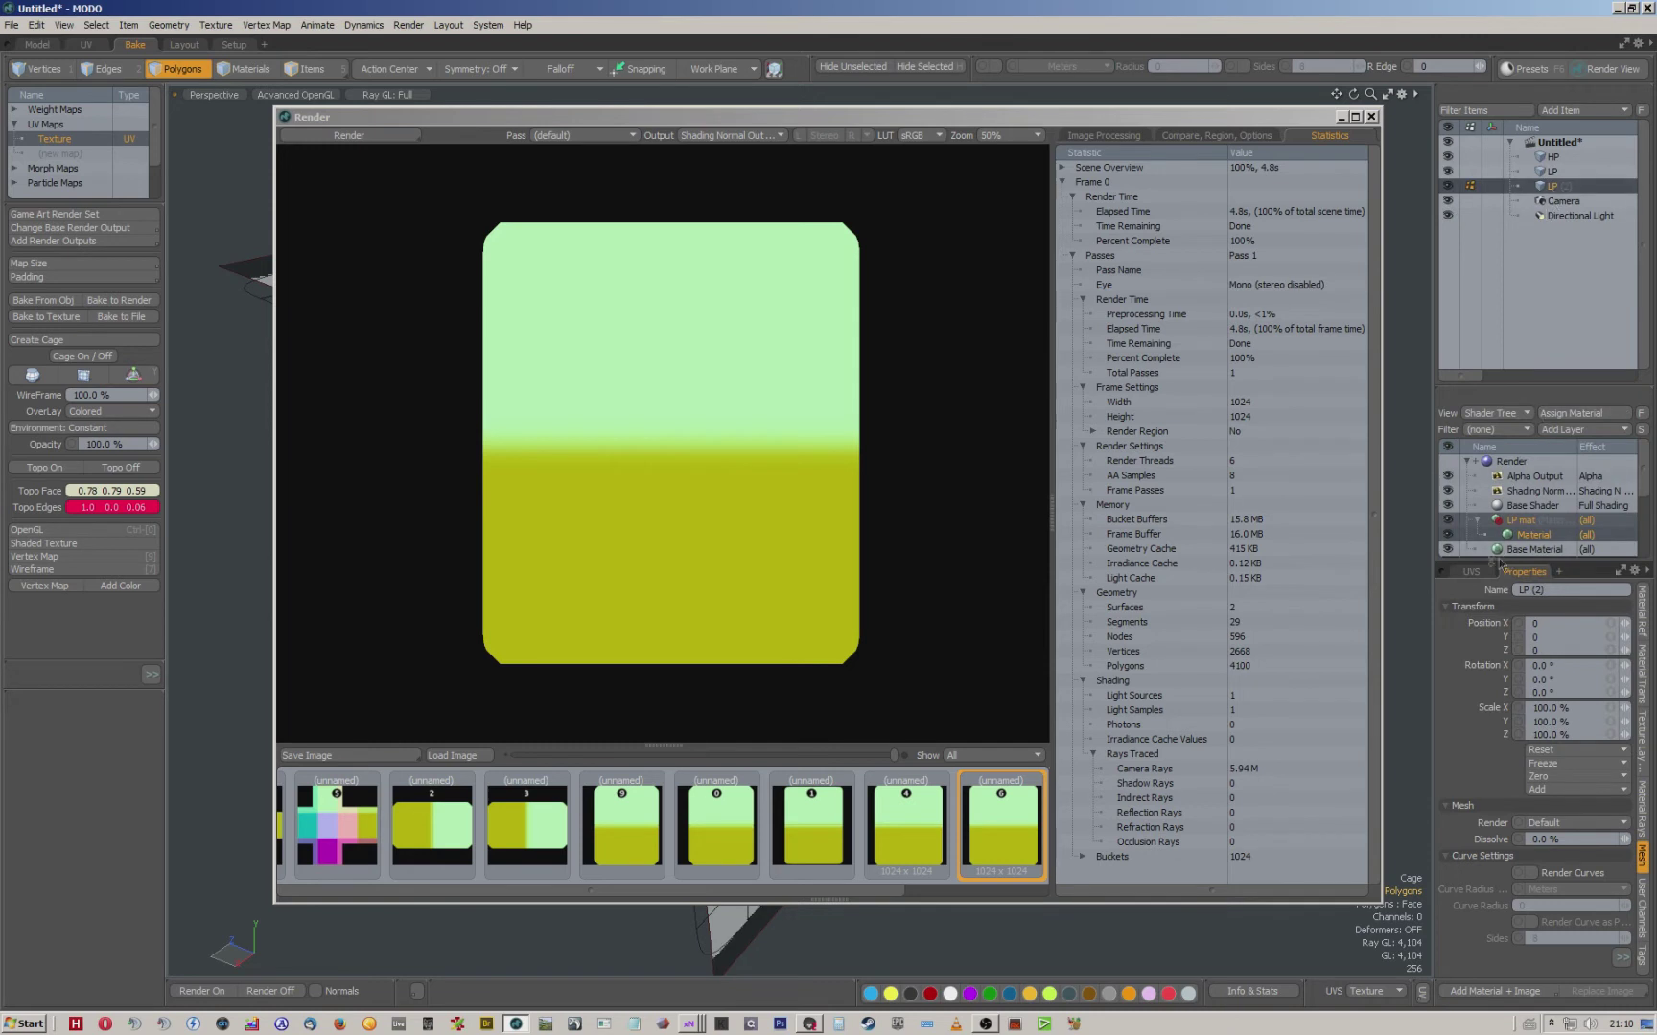
click(1471, 571)
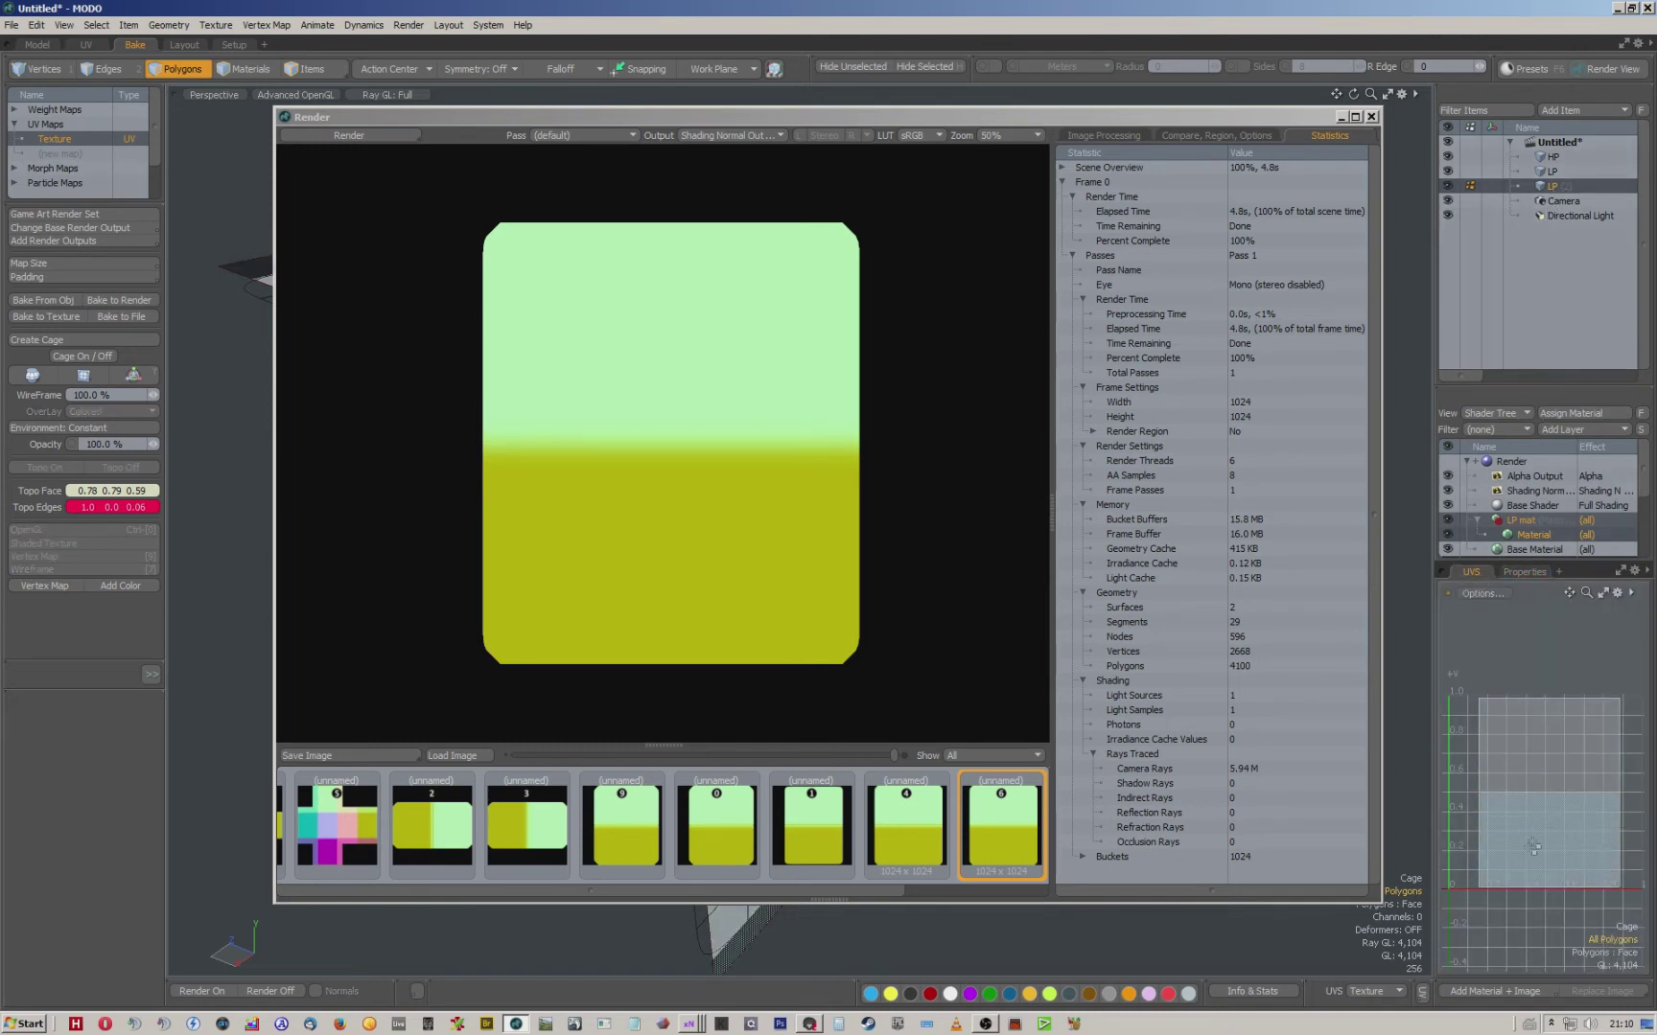
key(shift+t)
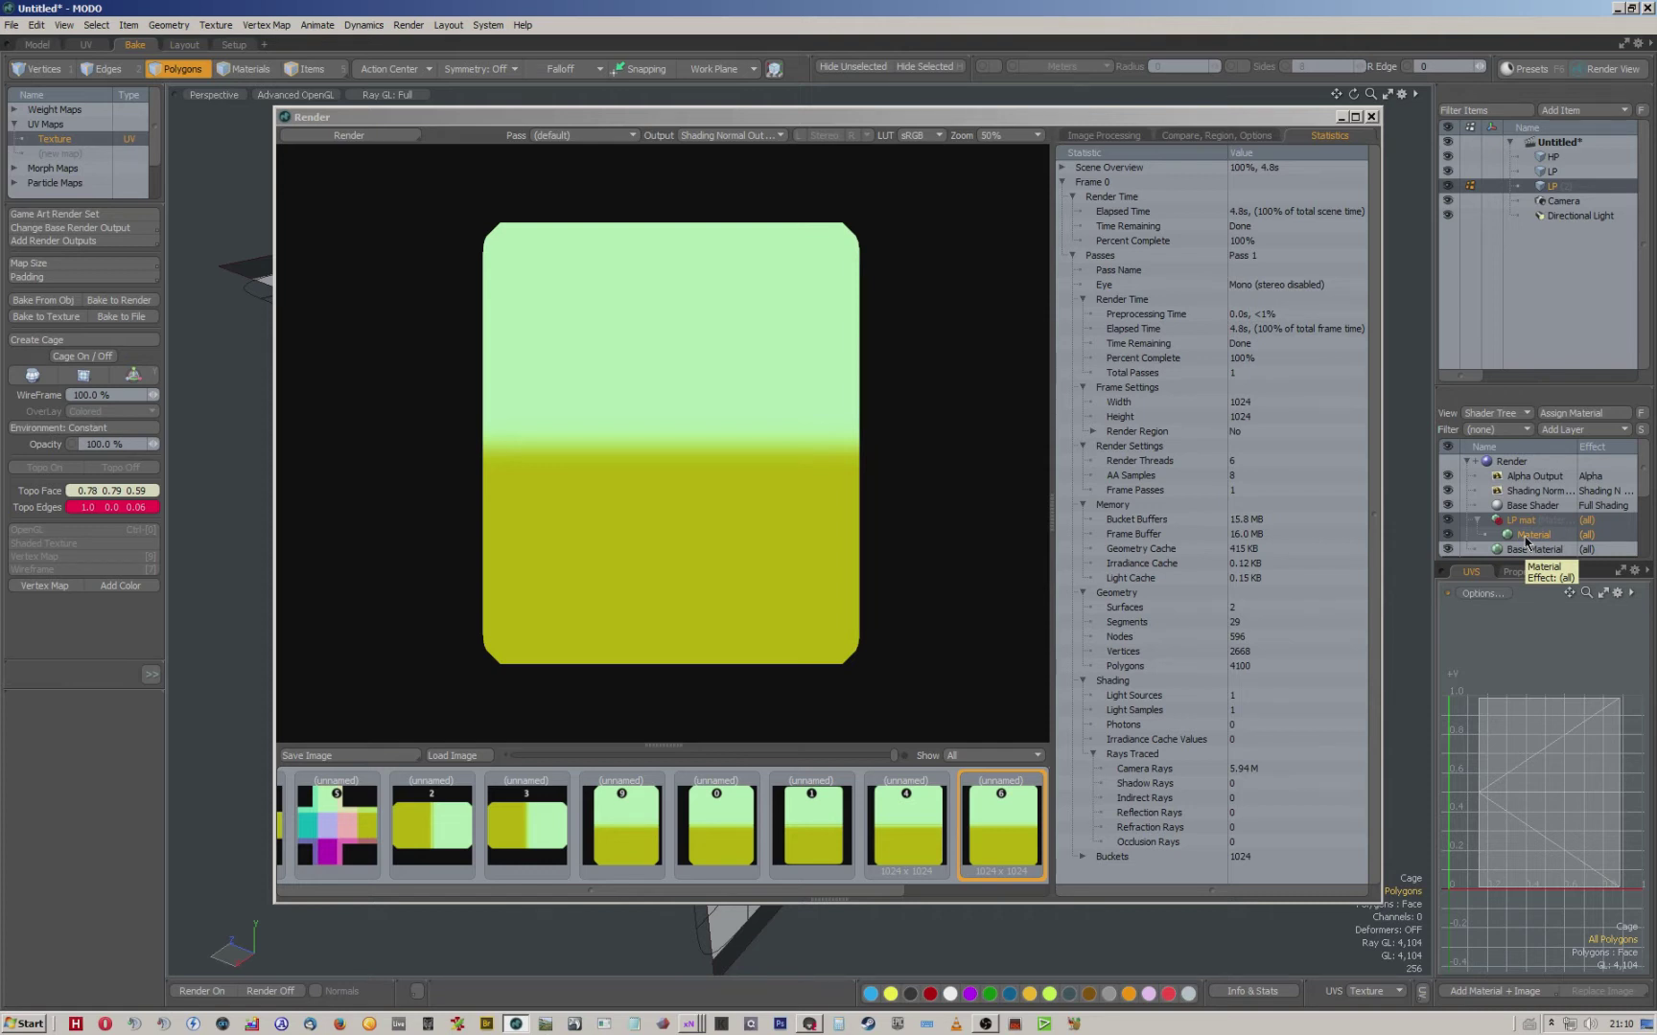
Export the triangulated LP copy as a selected layer in Autodesk FBX 2013 format, overwriting Sides.fbx.
right_click(1559, 188)
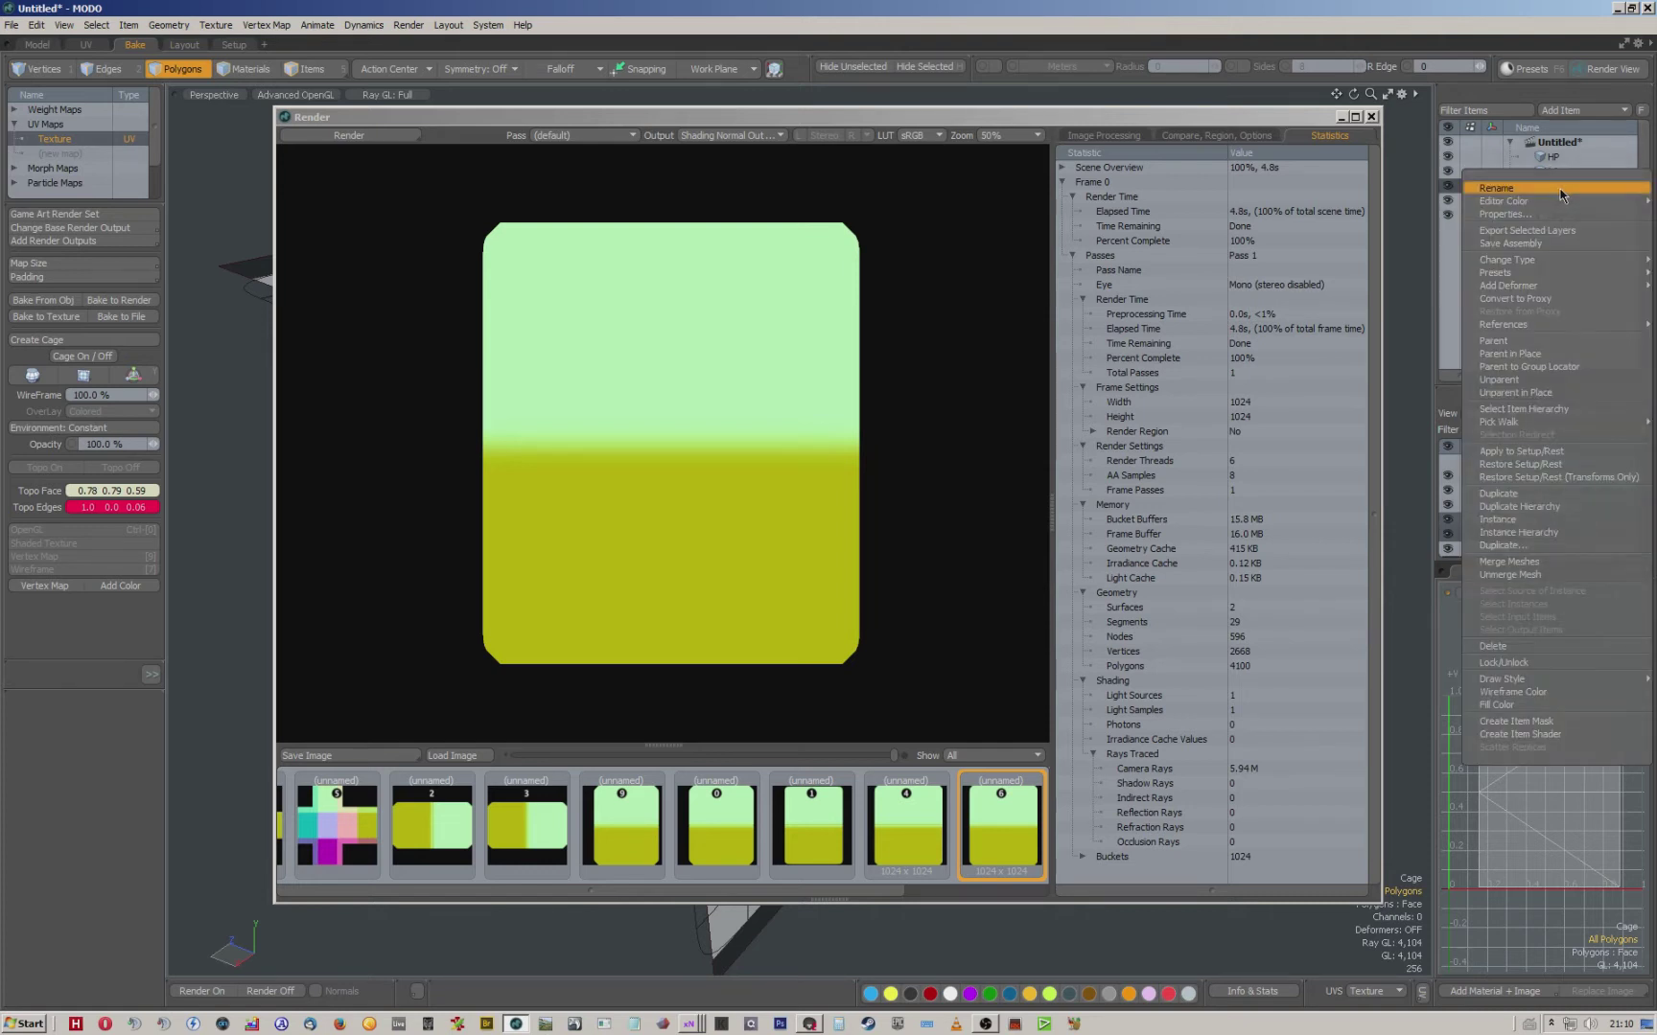
click(1547, 231)
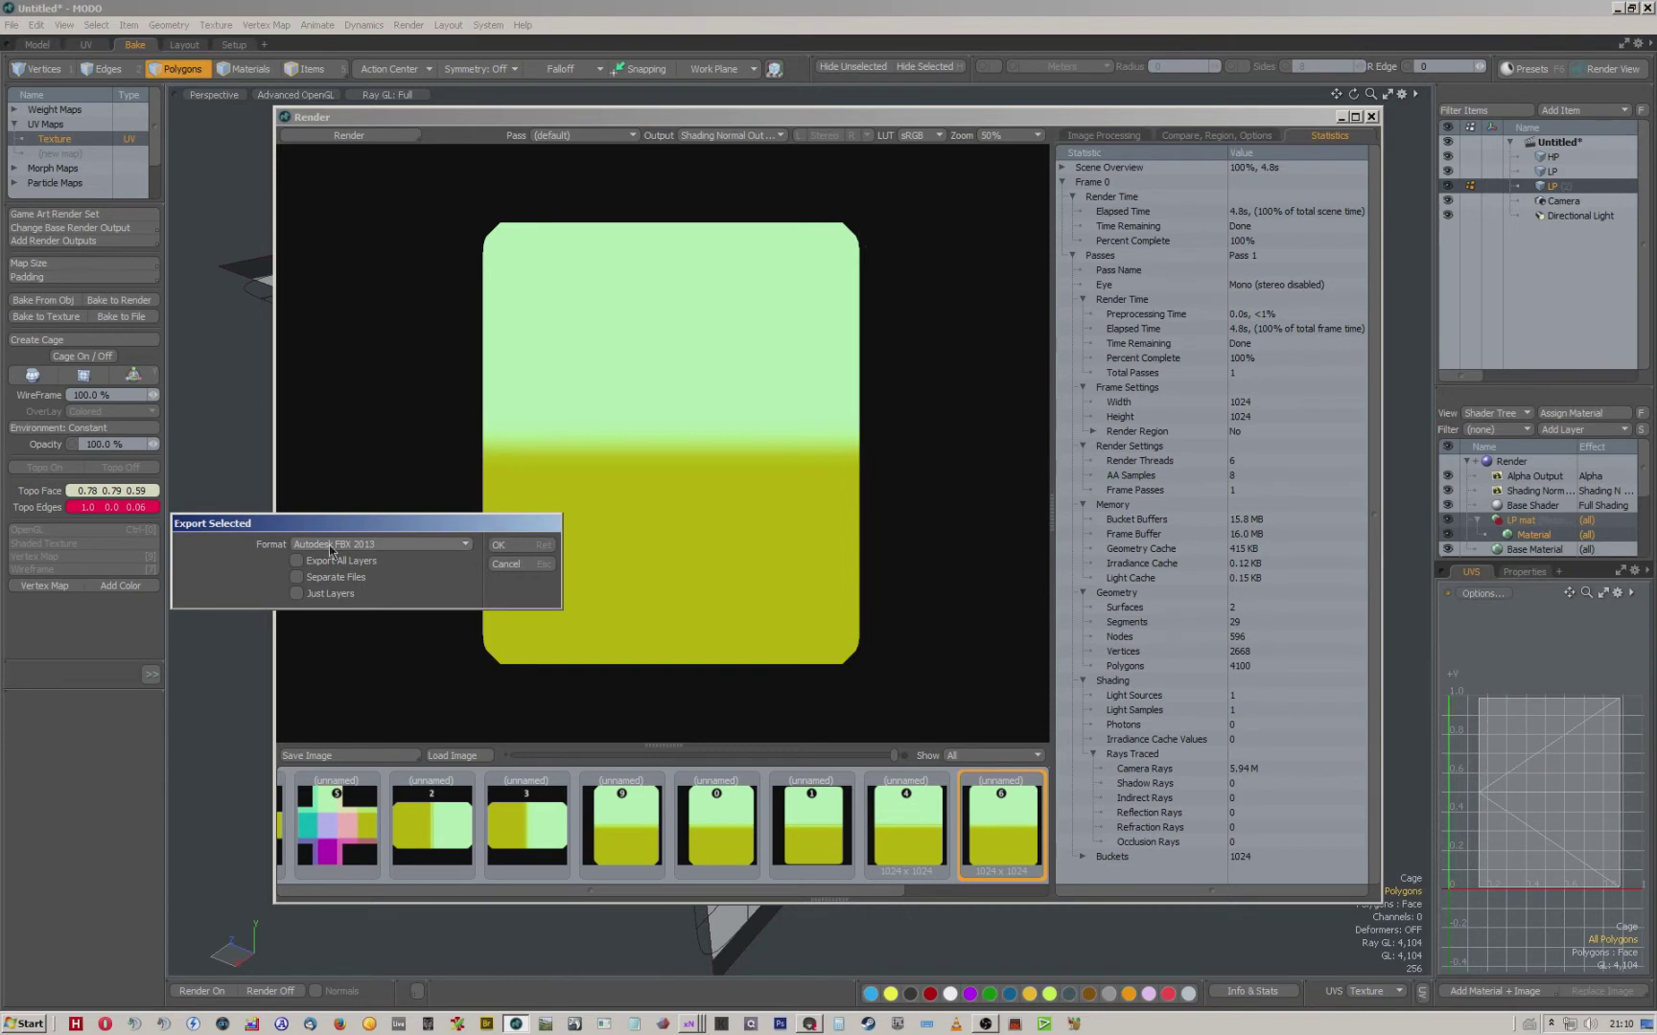
click(512, 554)
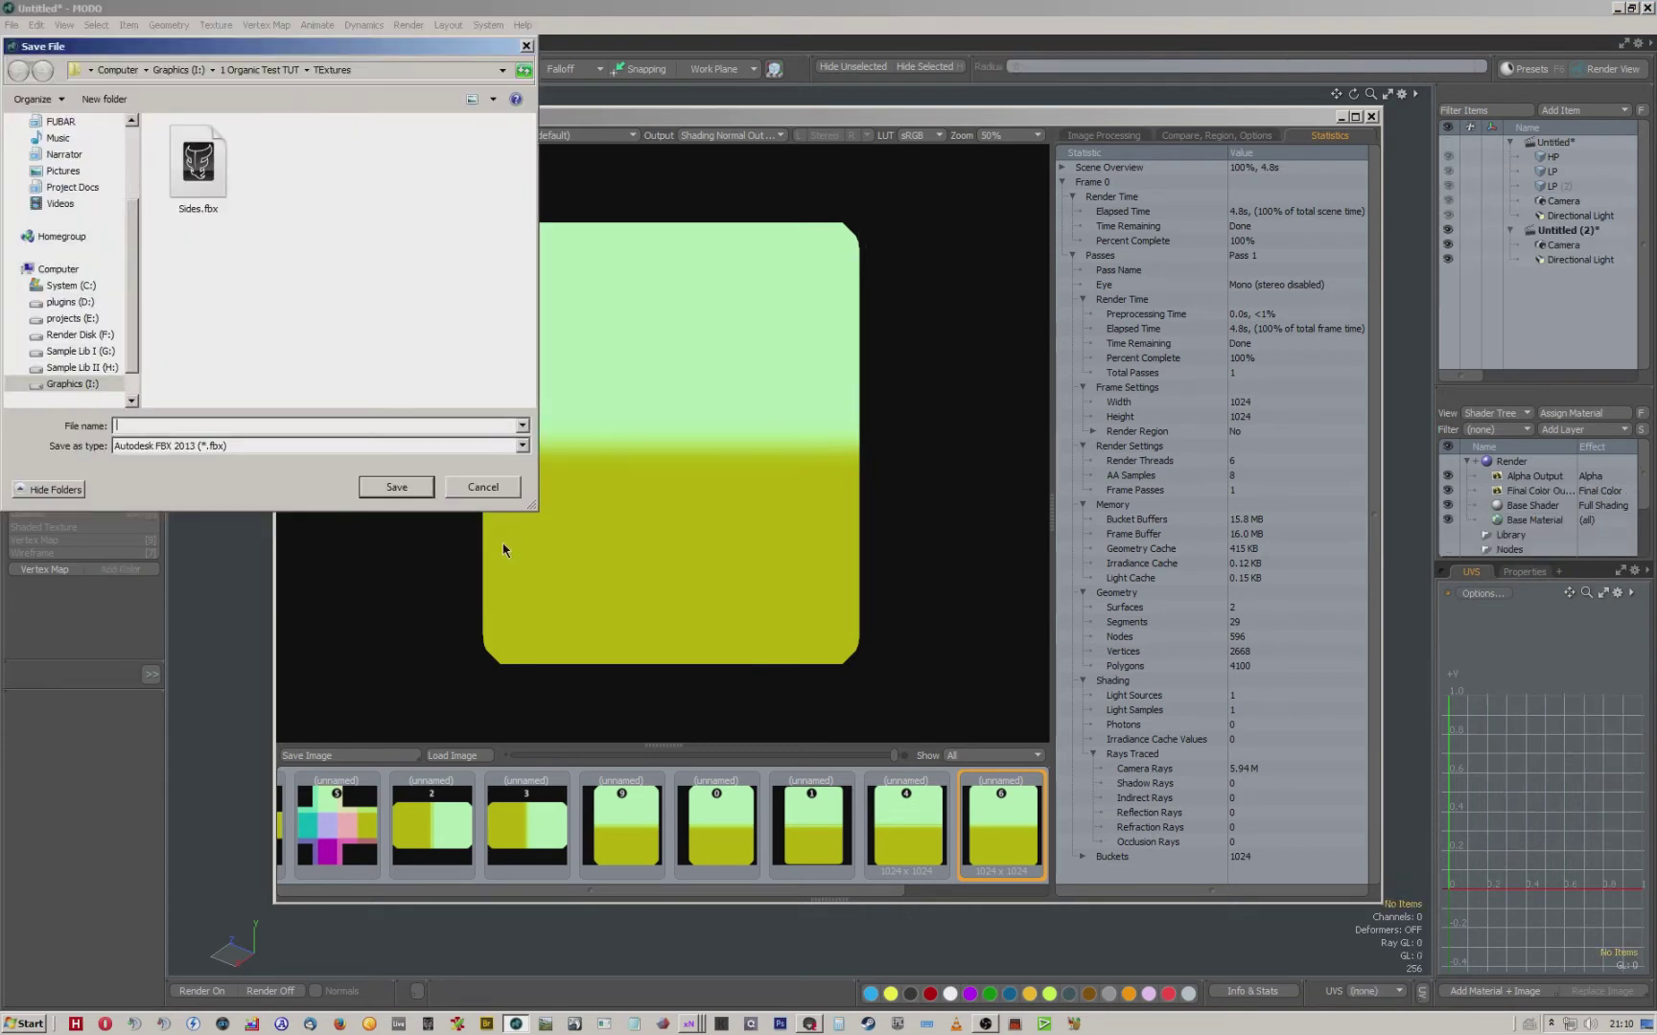
double_click(210, 187)
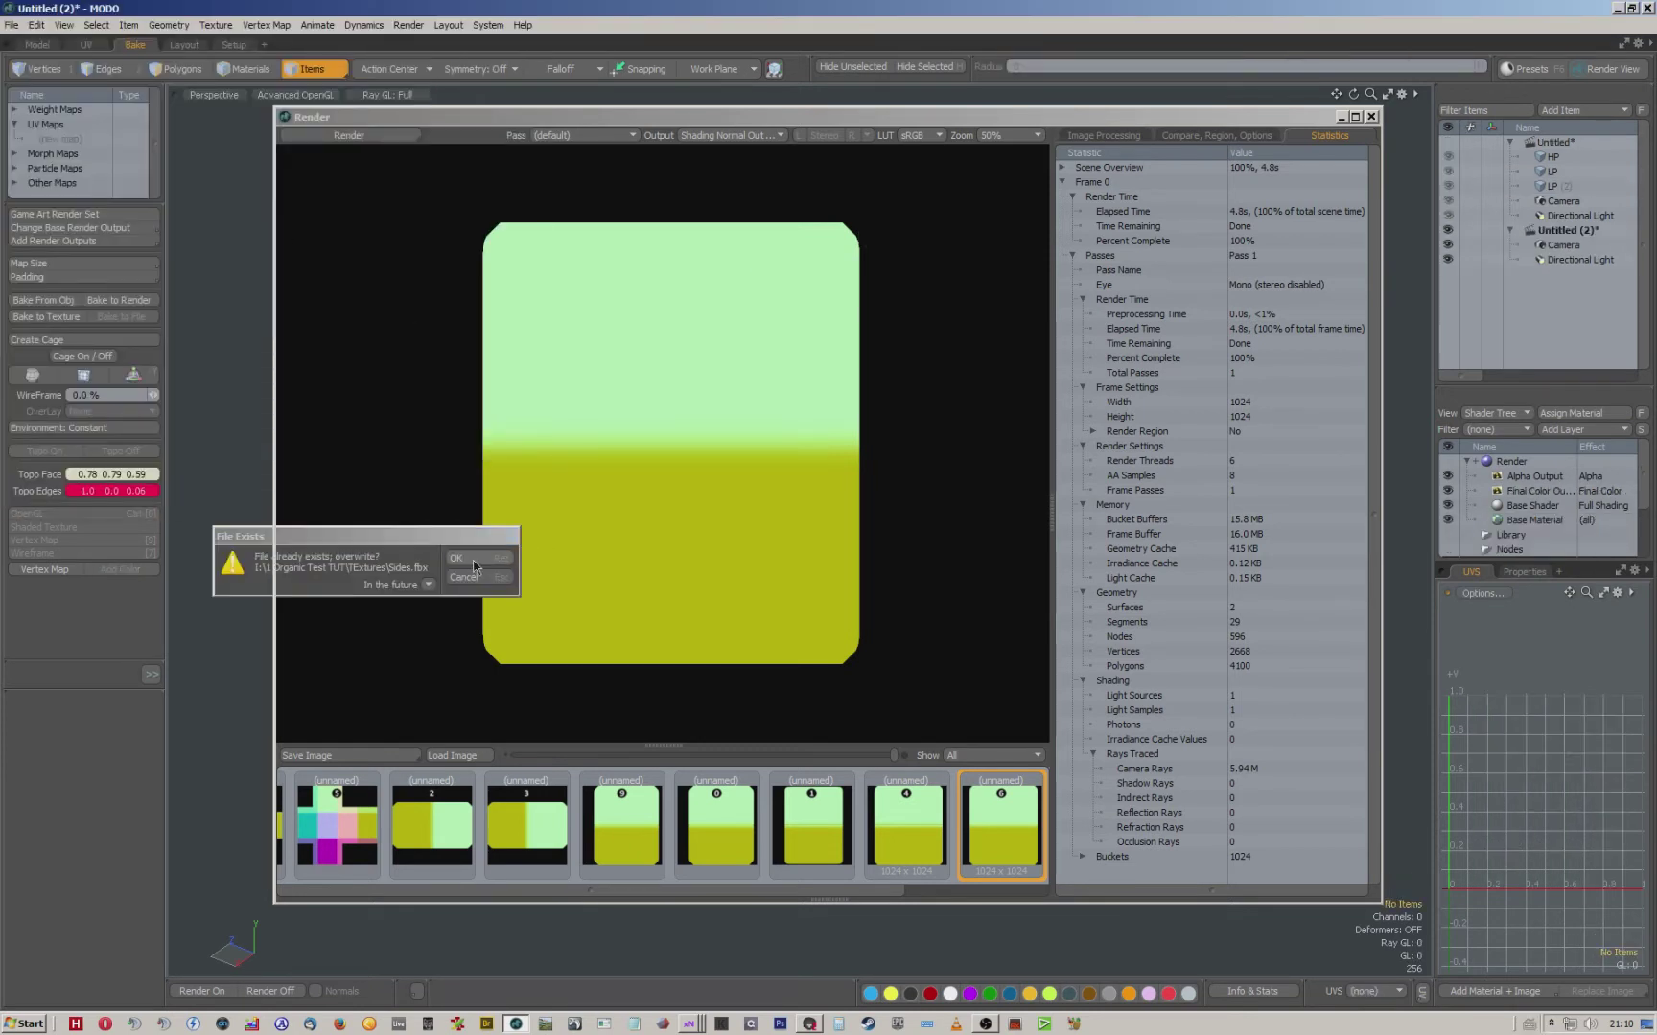
click(603, 550)
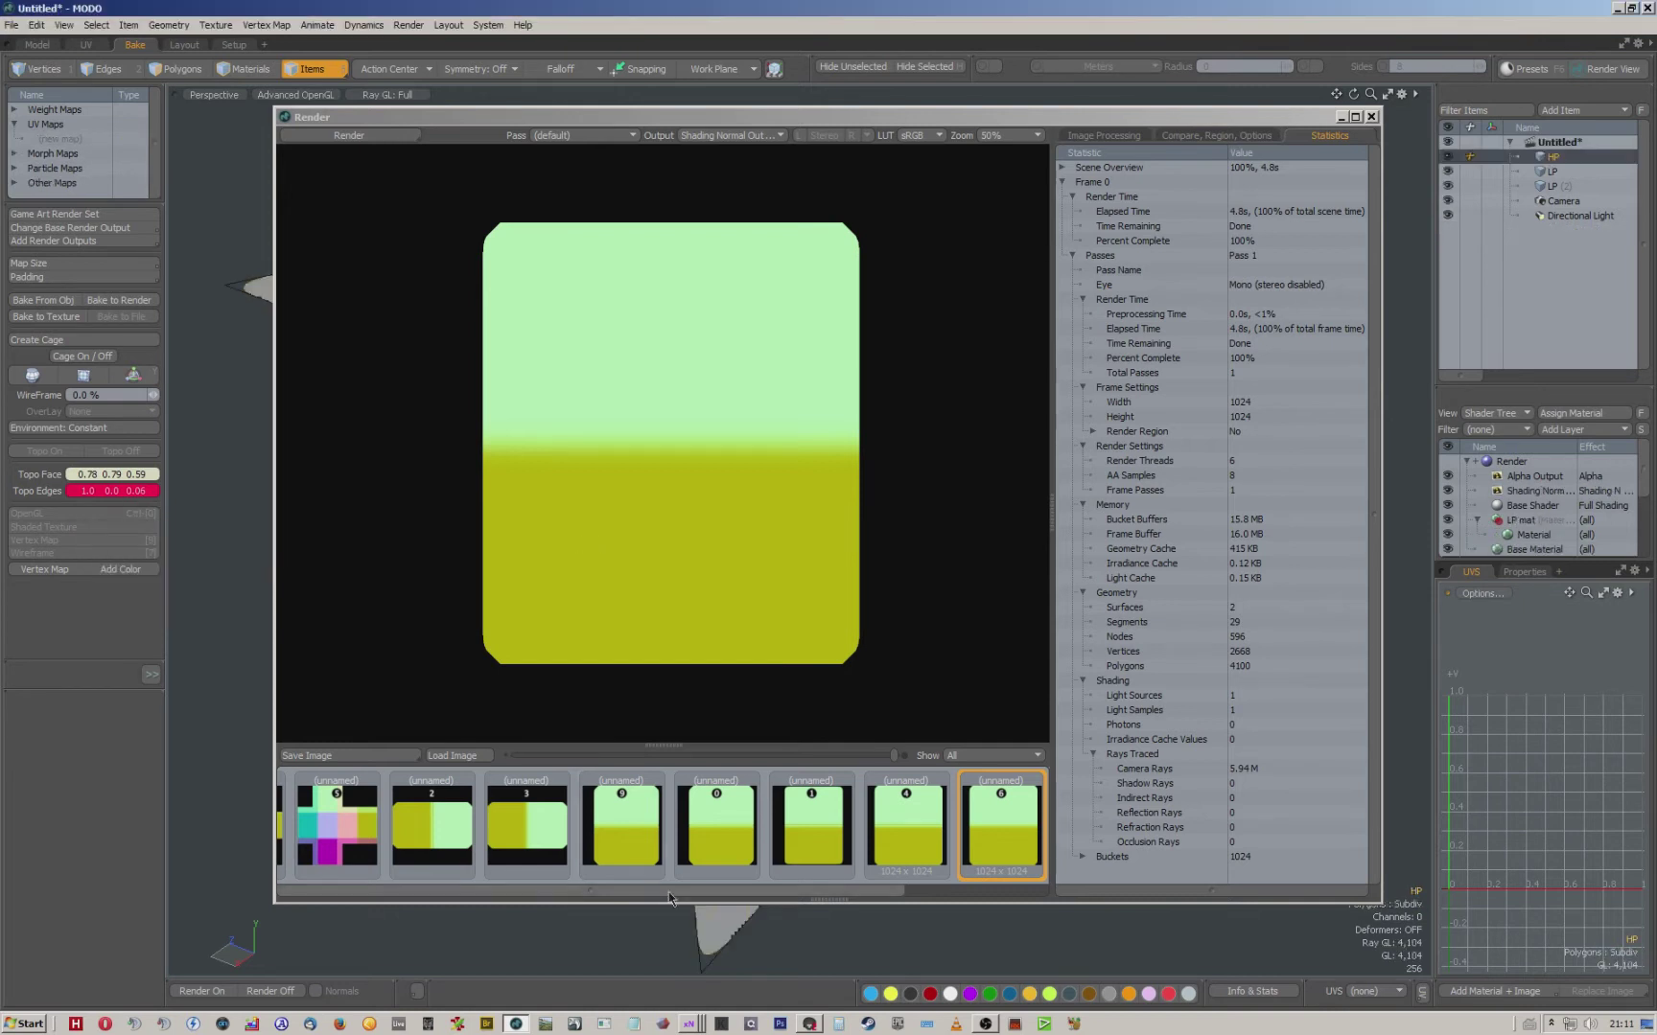
Switch to xNormal's Object/Tangent space converter, dismiss the old preview, and generate the tangent space normals.png from OBS.png and Sides.fbx.
click(681, 1025)
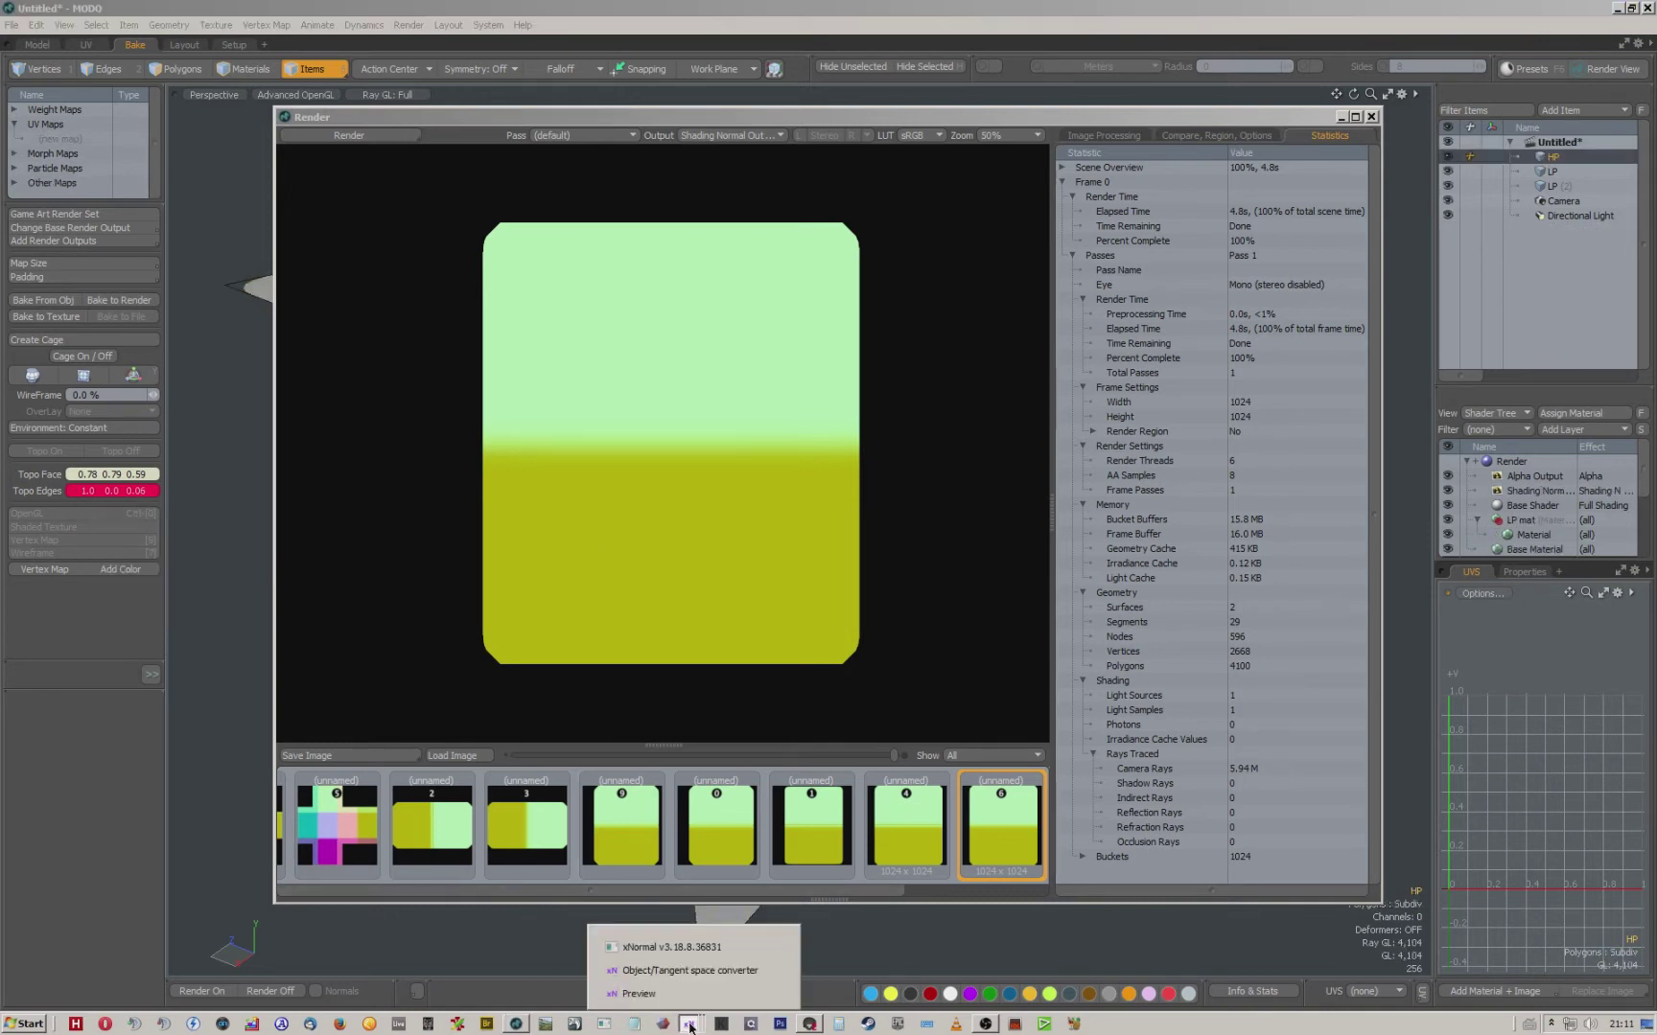
click(683, 947)
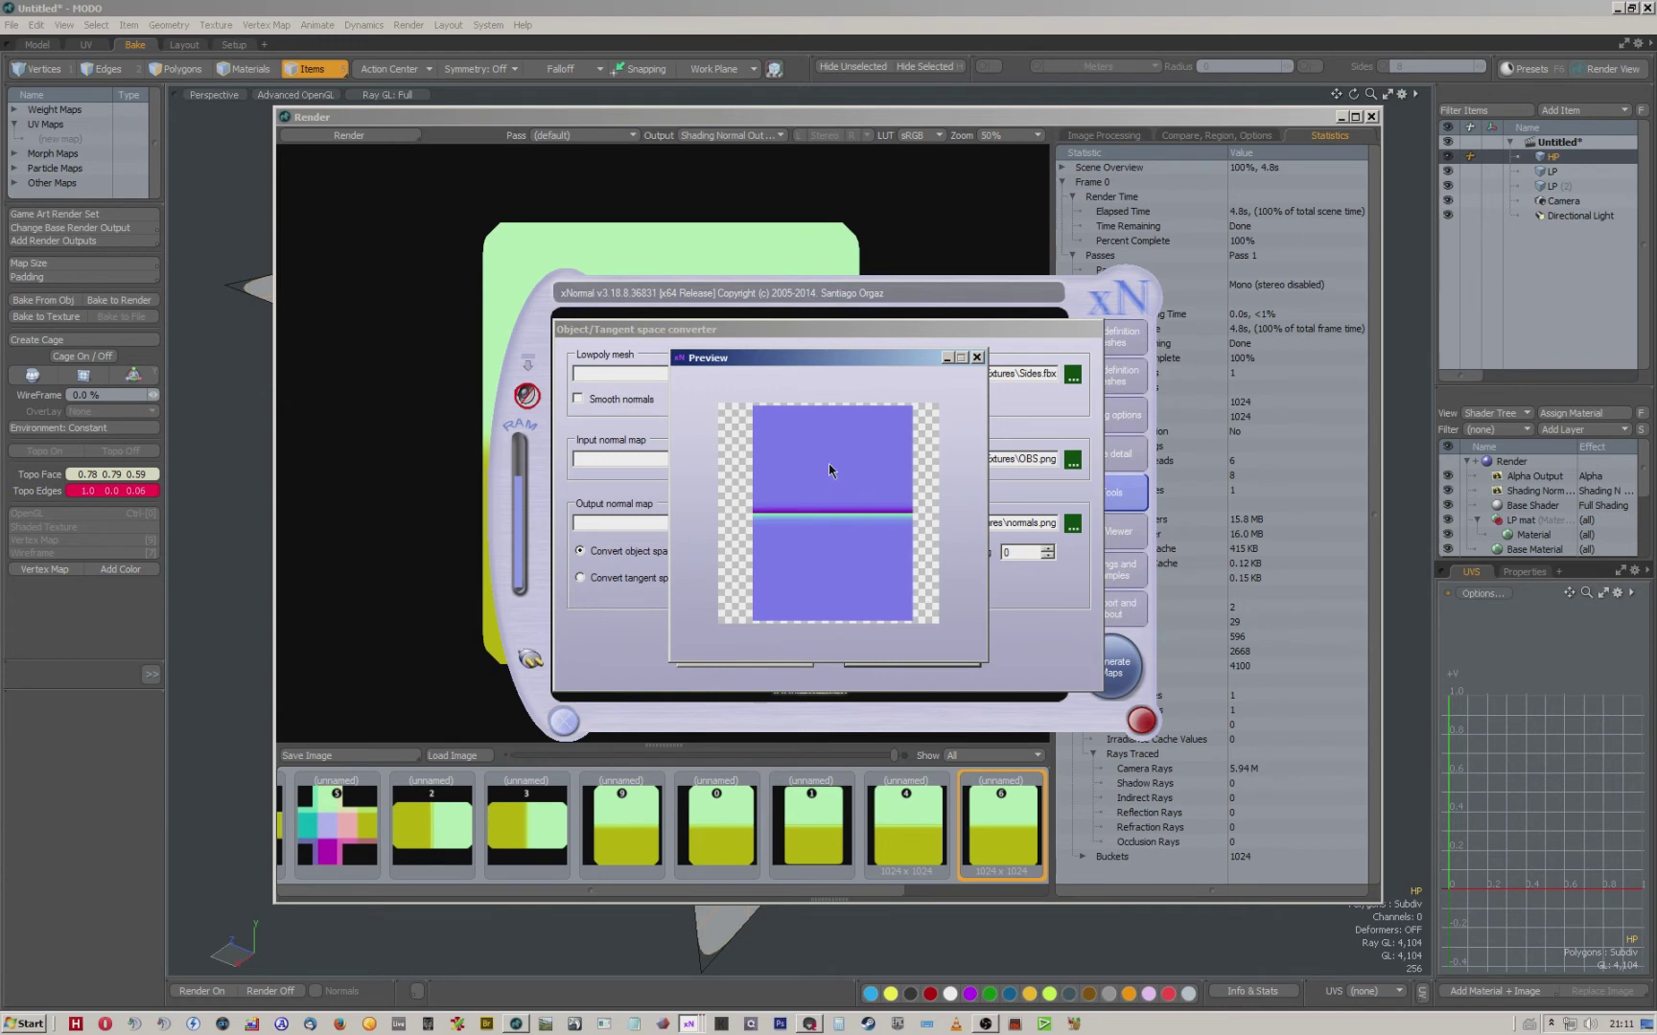
click(980, 362)
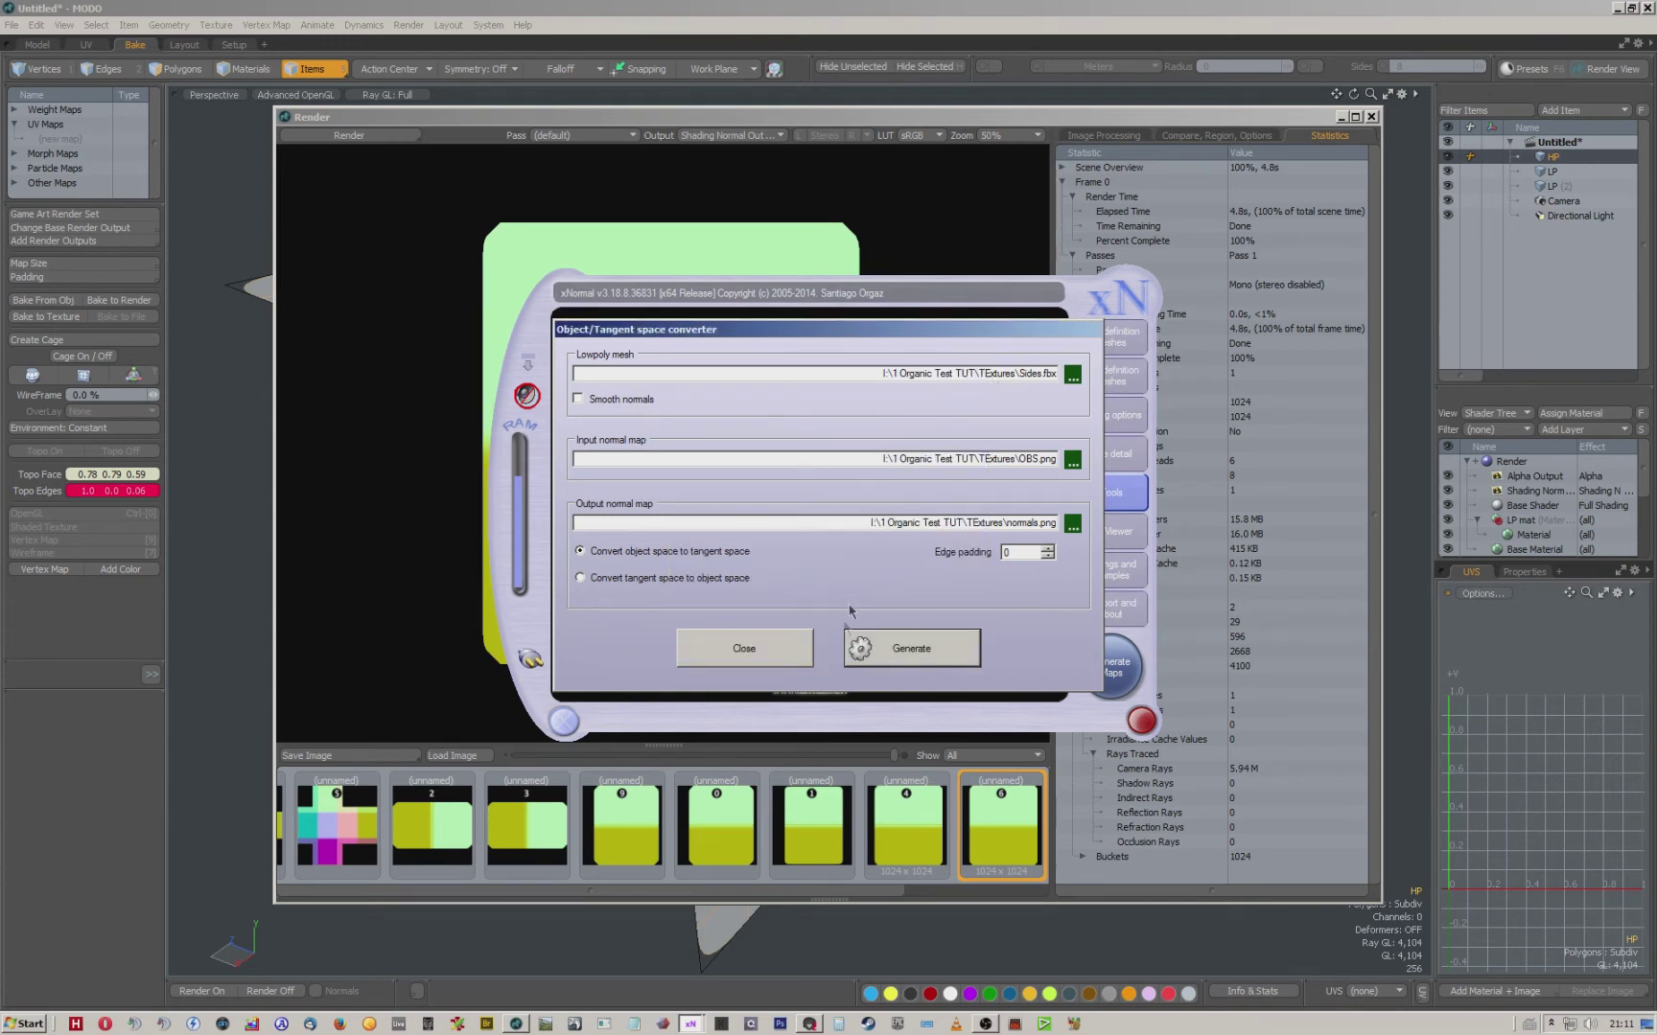
click(909, 650)
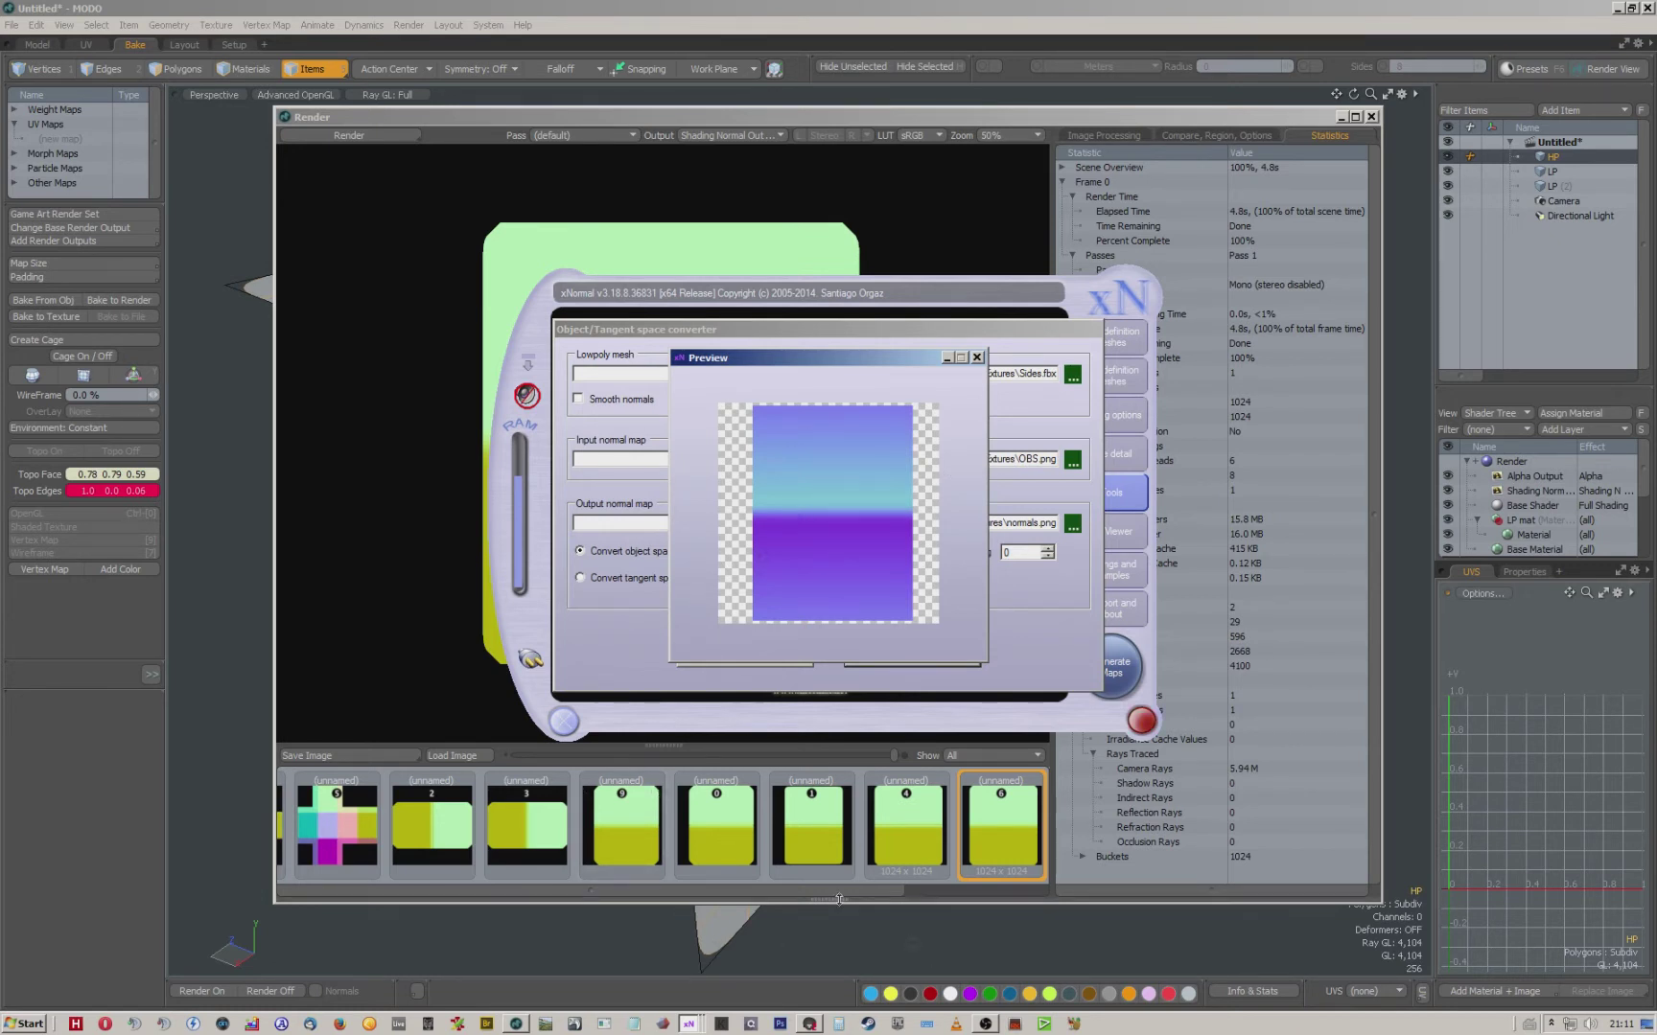
Switch to Marmoset Toolbag and replace the old Sides mesh in the scene with the newly exported Sides.fbx.
click(811, 1025)
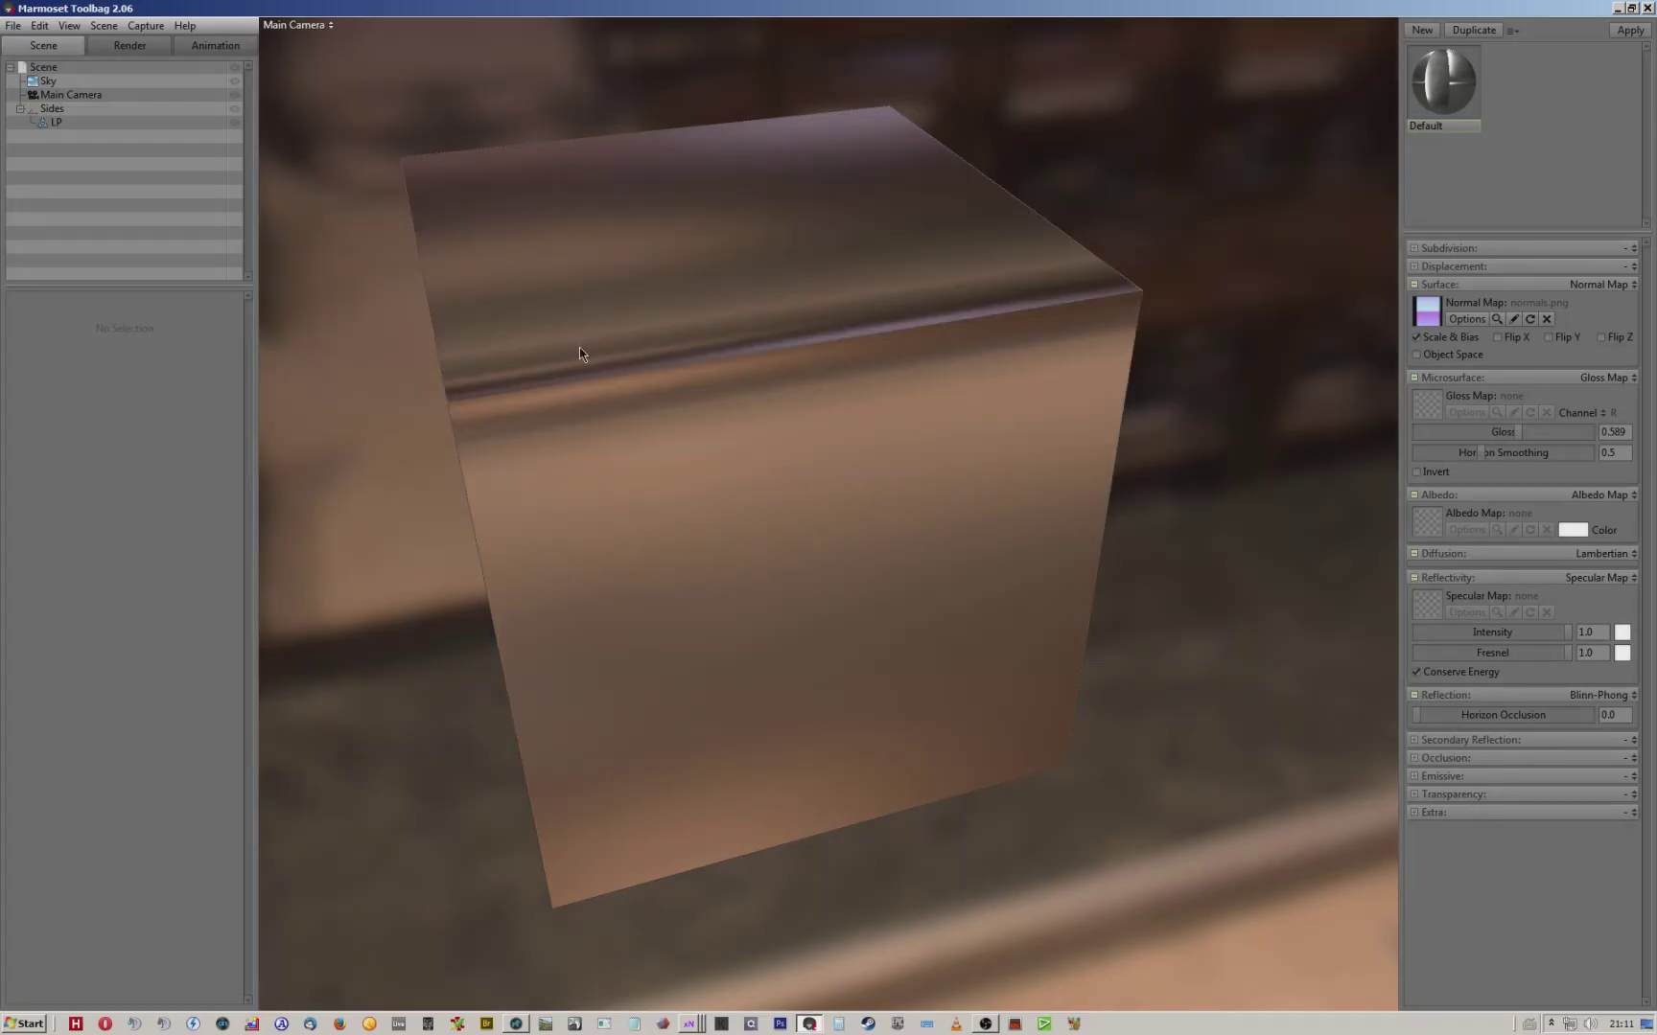
click(44, 109)
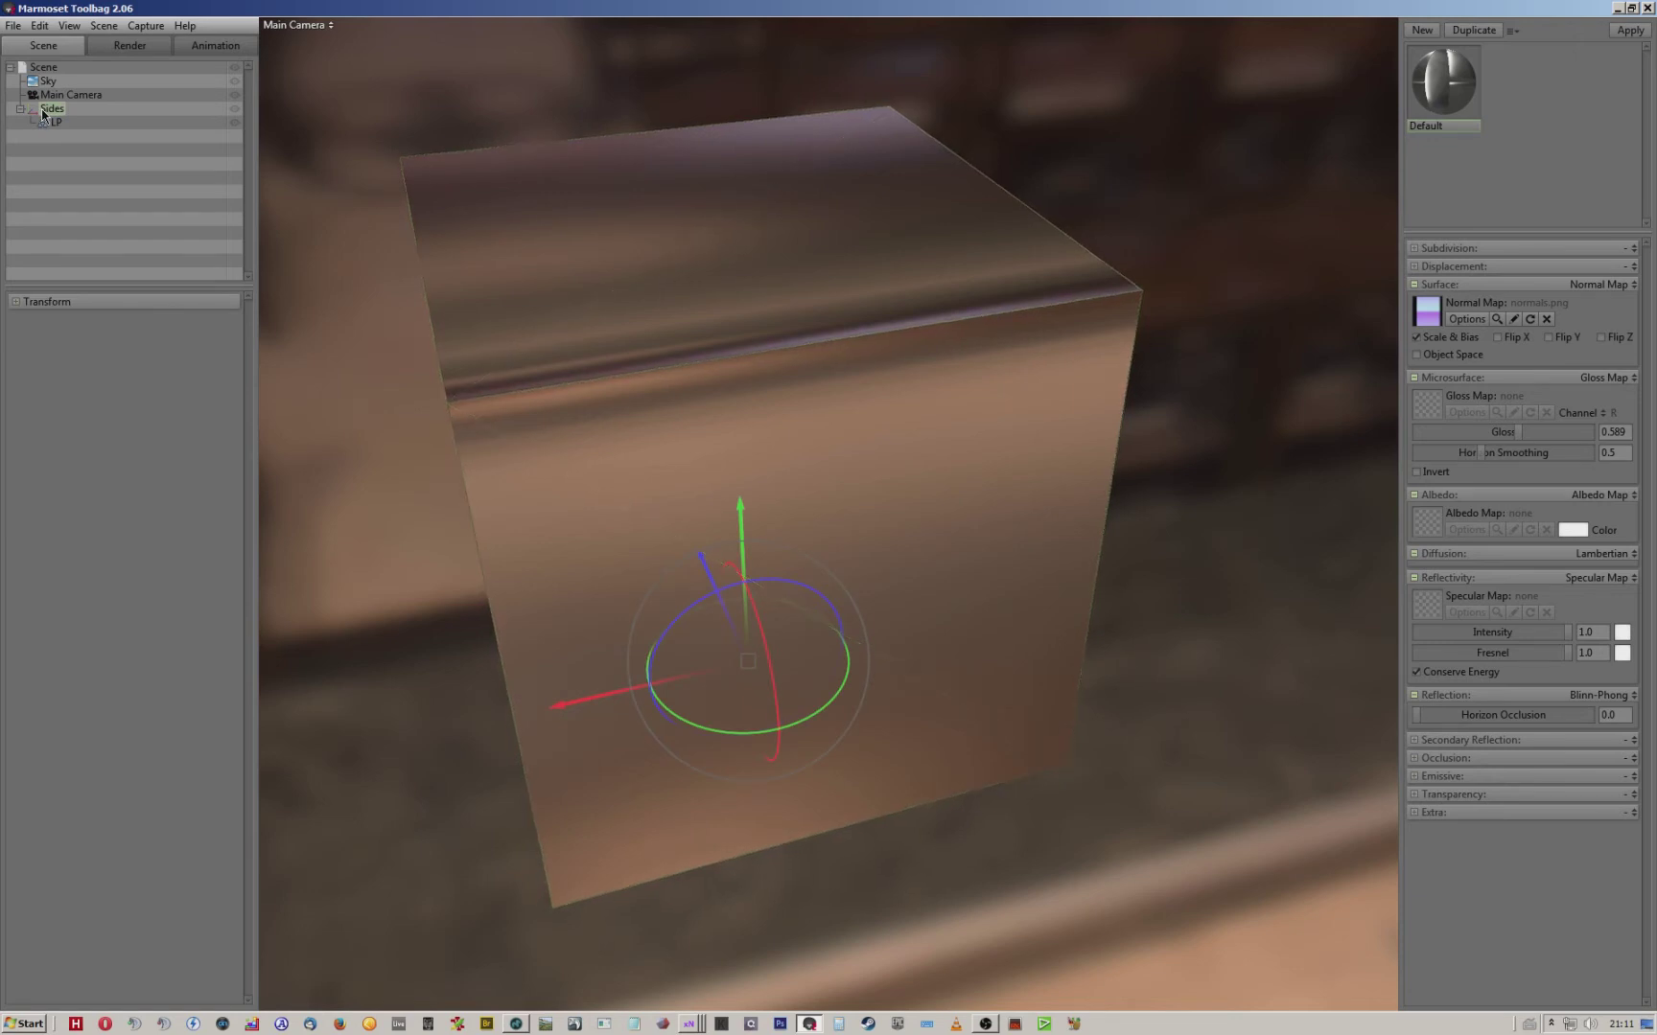
key(Delete)
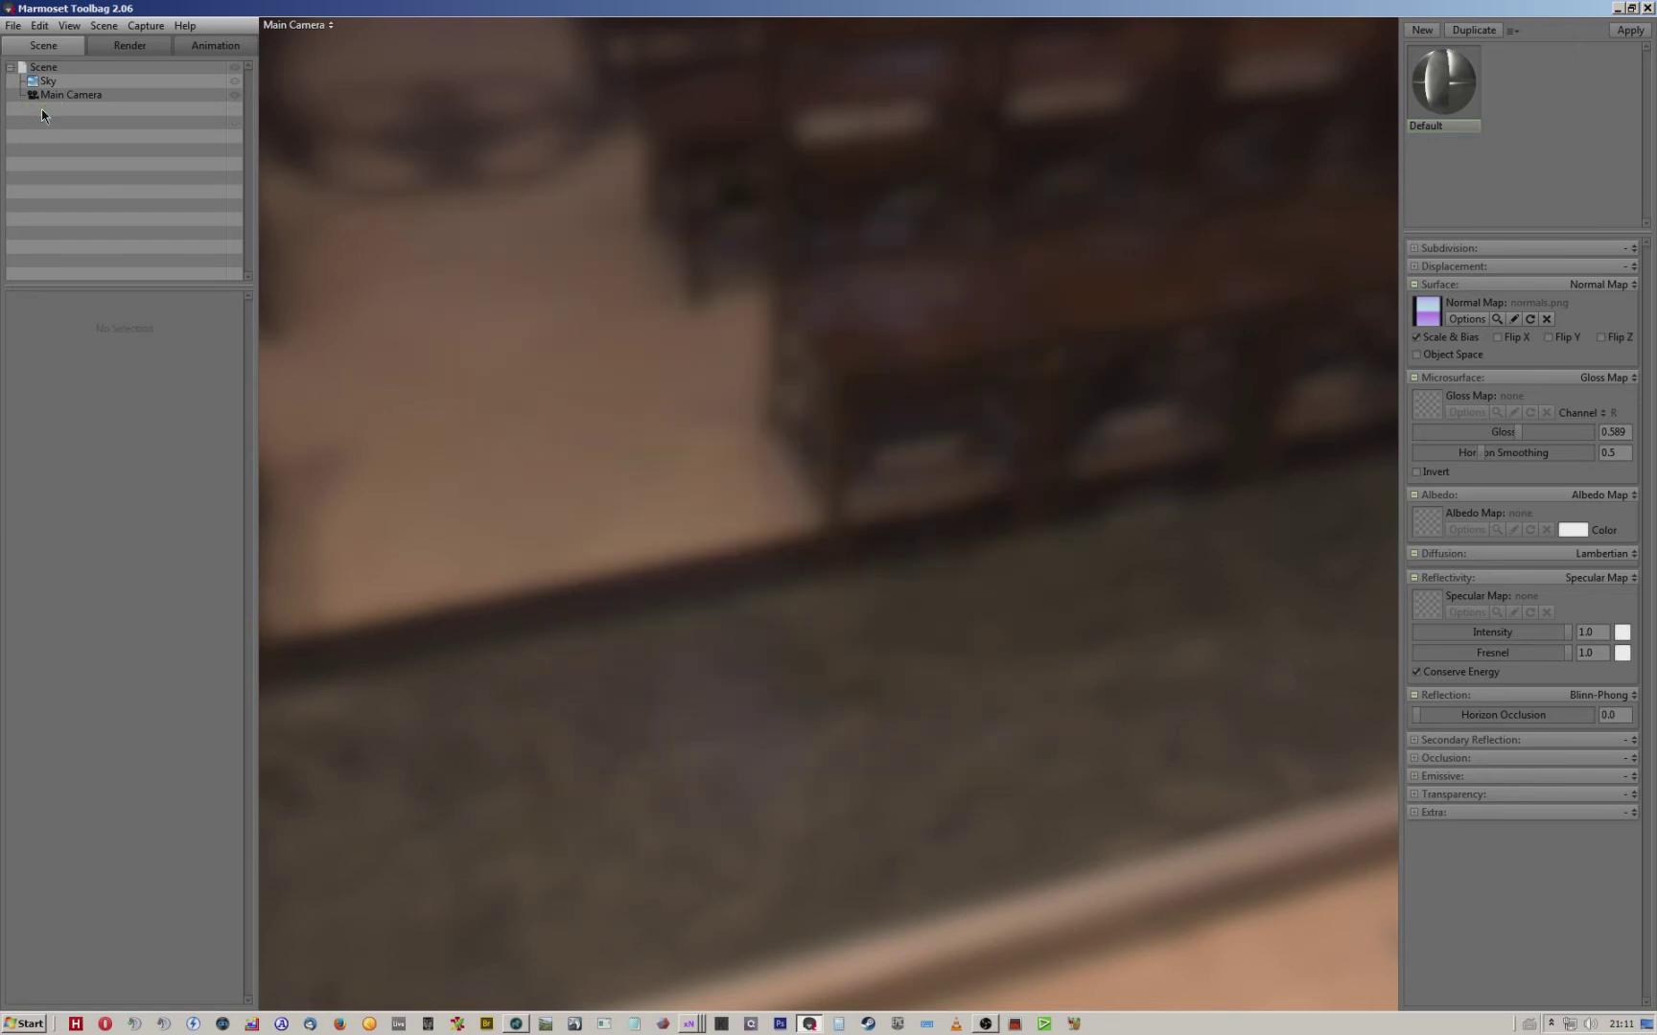
click(12, 26)
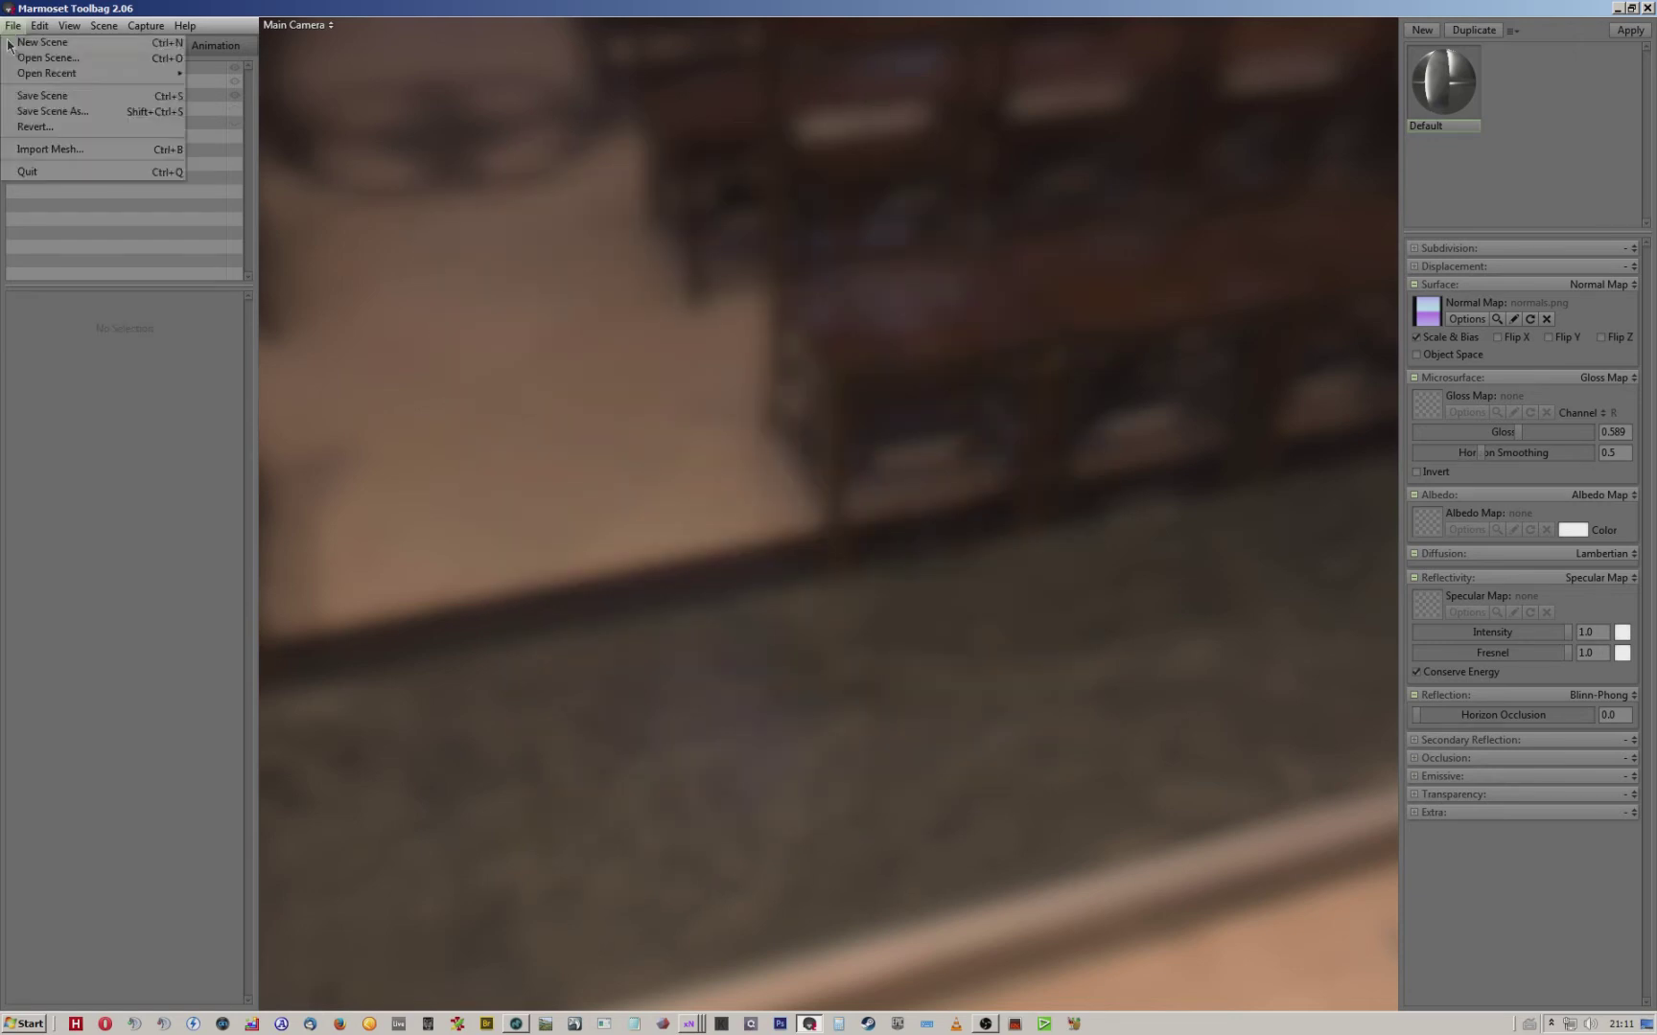
click(61, 149)
double_click(196, 146)
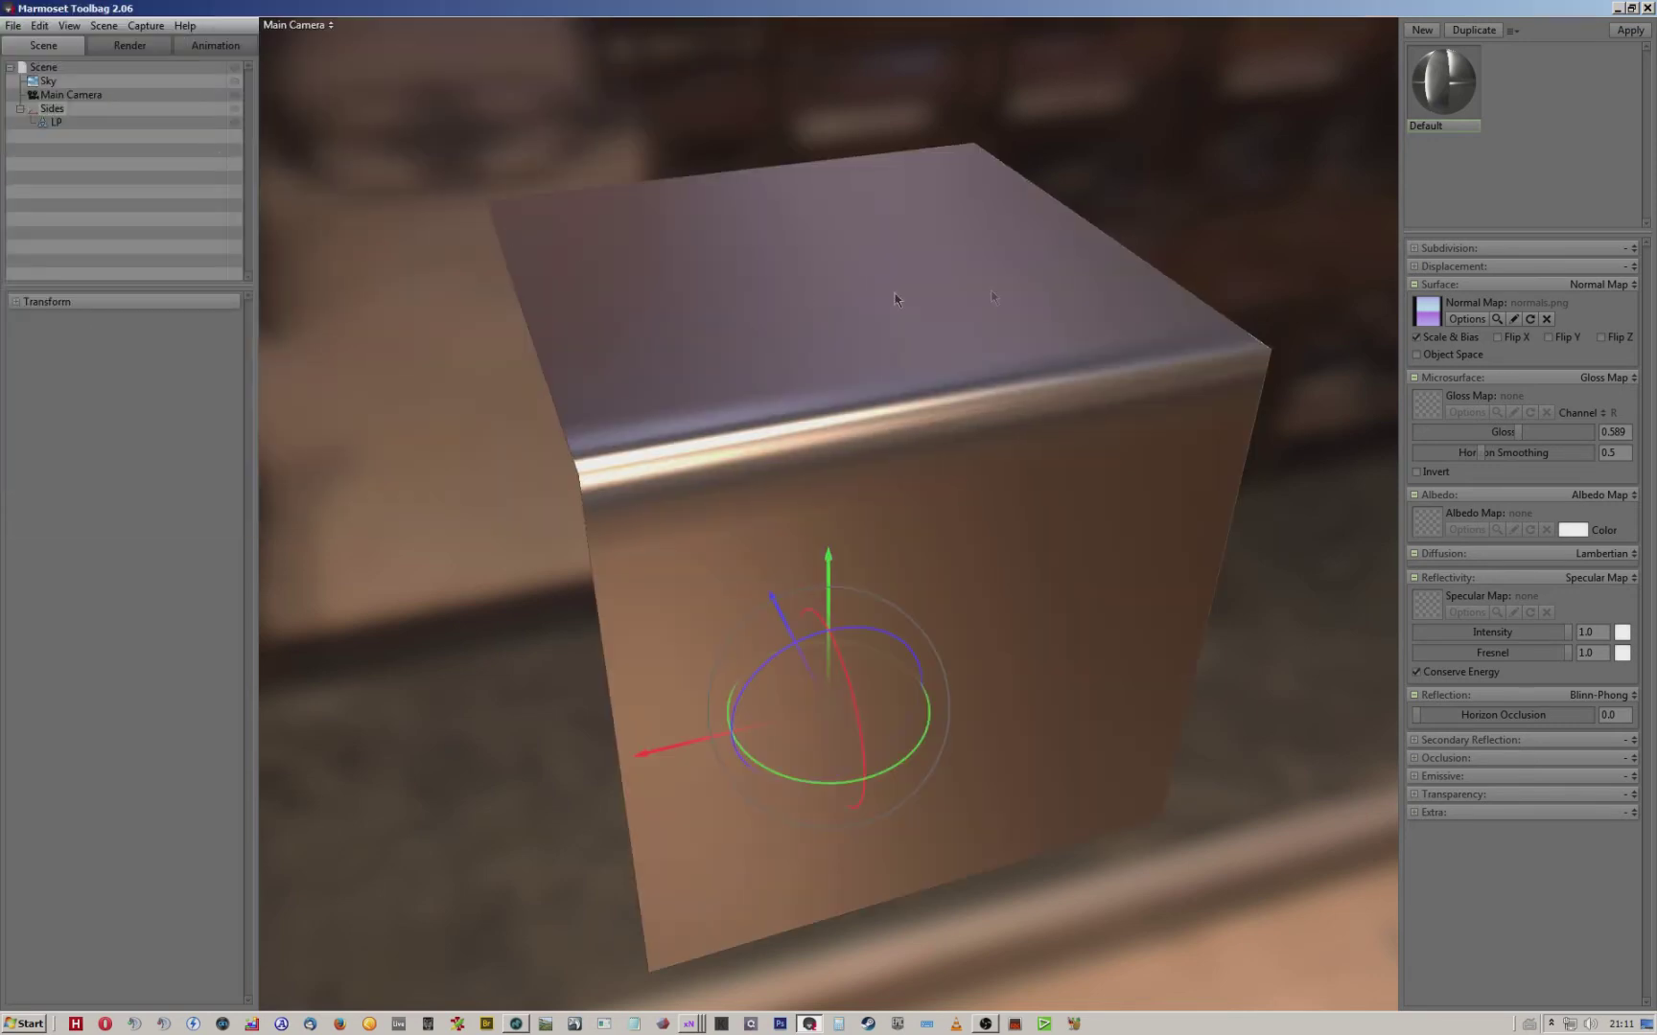
Examine the shading along the mesh's rounded edge from several angles with the mesh deselected.
drag(848, 324, 950, 324)
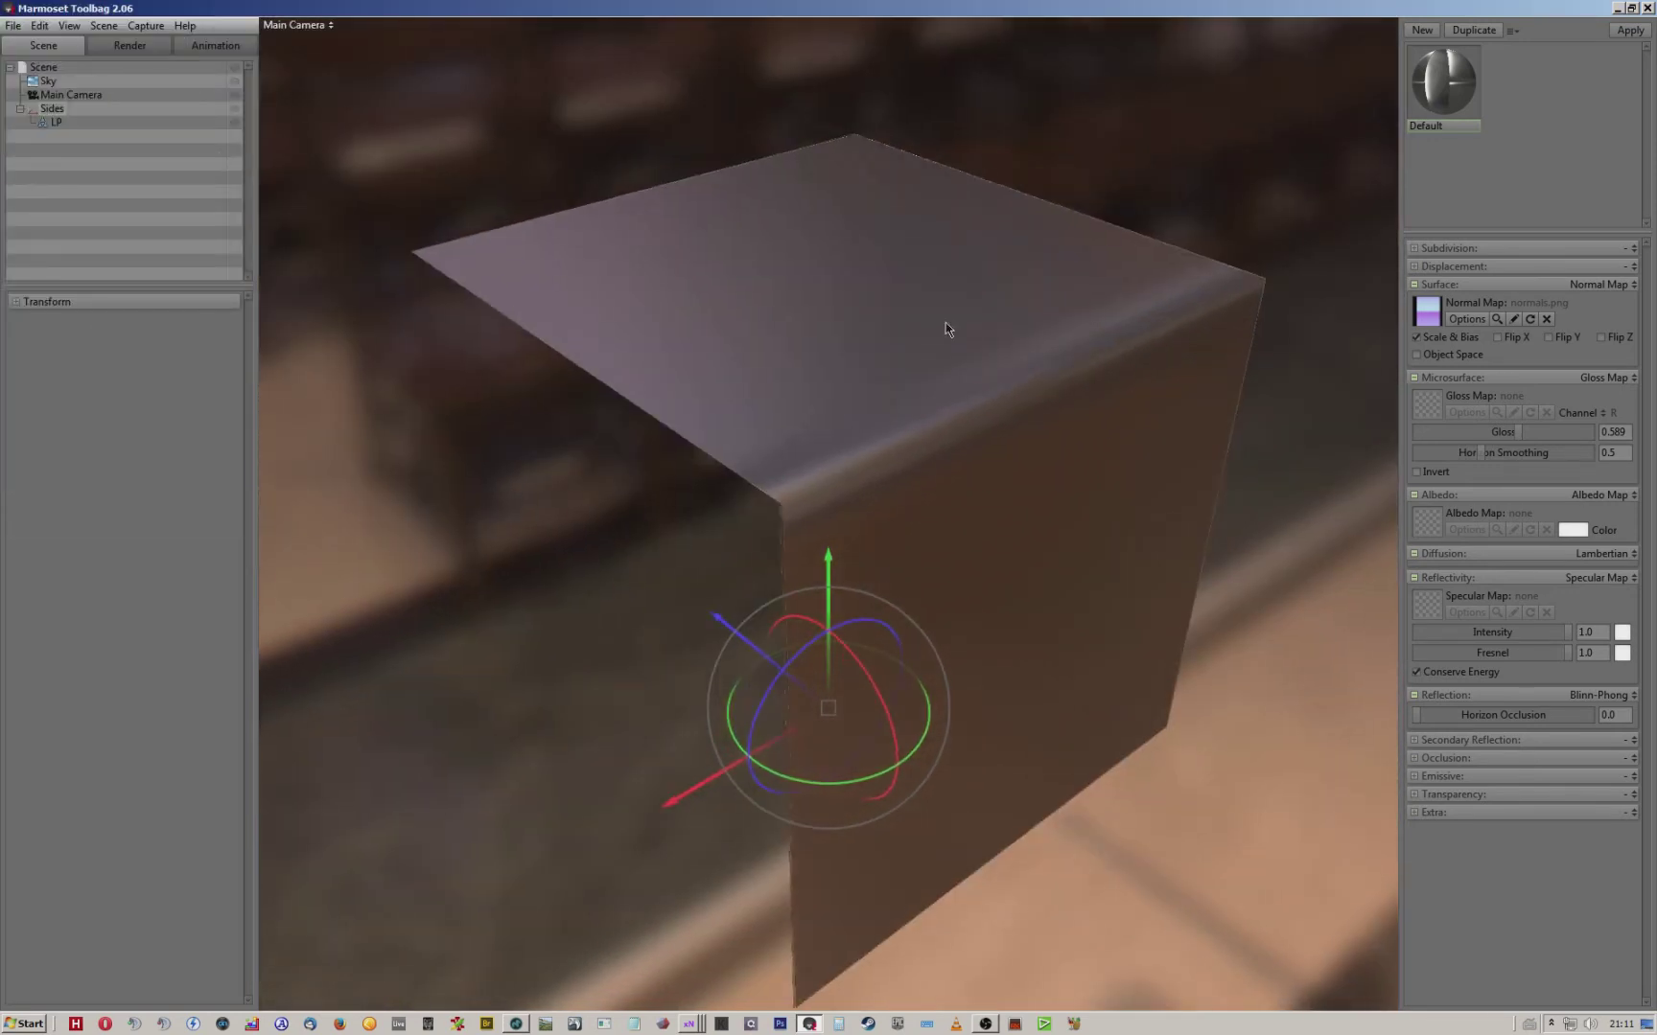
middle_drag(901, 336, 715, 383)
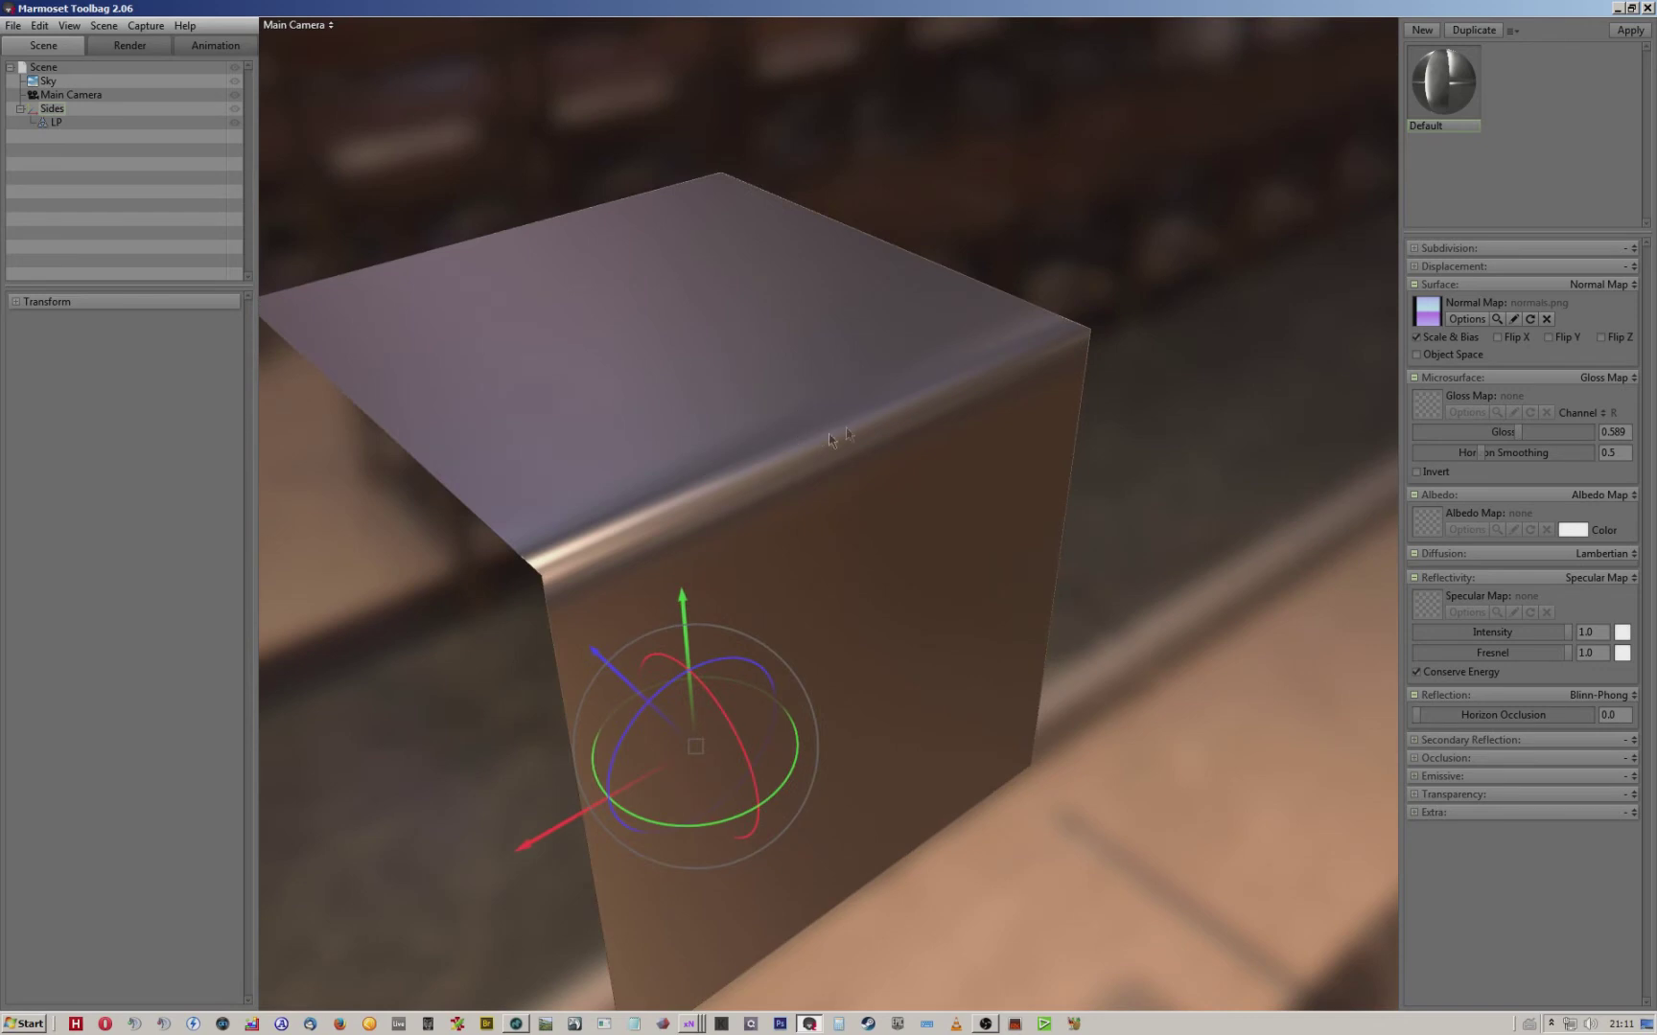
scroll(815, 460, up, 1)
click(985, 194)
drag(947, 349, 973, 325)
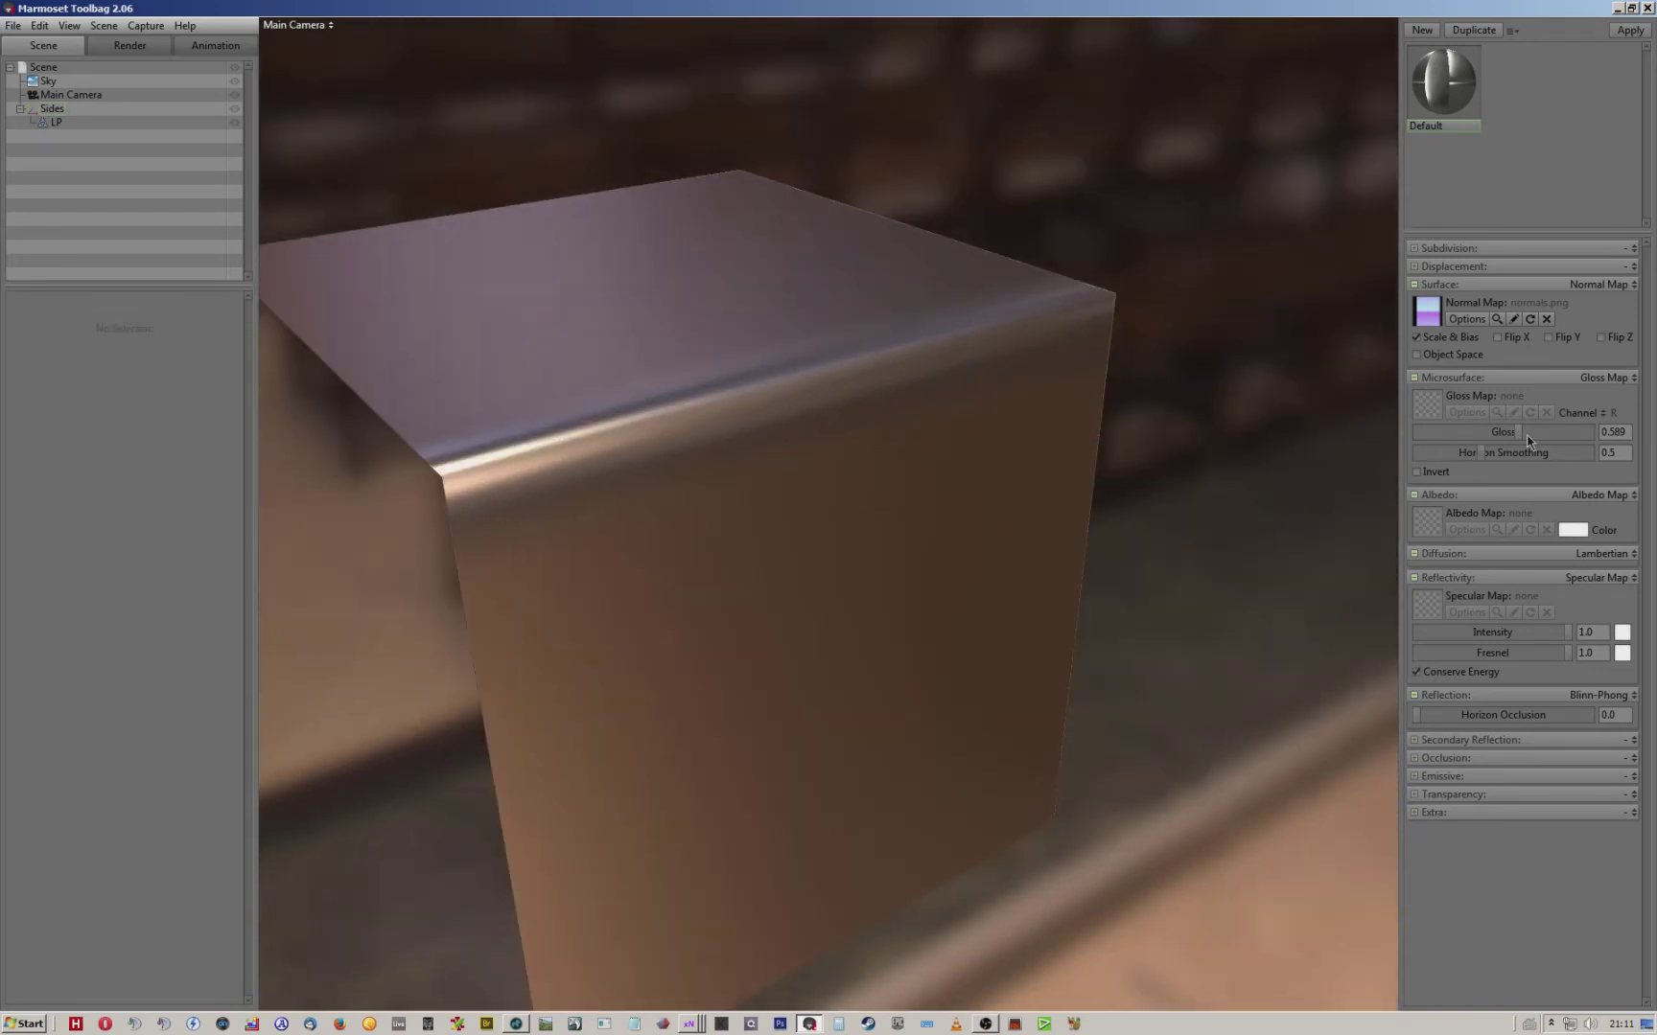
Set the Default material's gloss to 0.0 and lower its specular intensity to the minimum to check the mesh's shading.
drag(1518, 432, 1389, 434)
drag(1070, 406, 1082, 454)
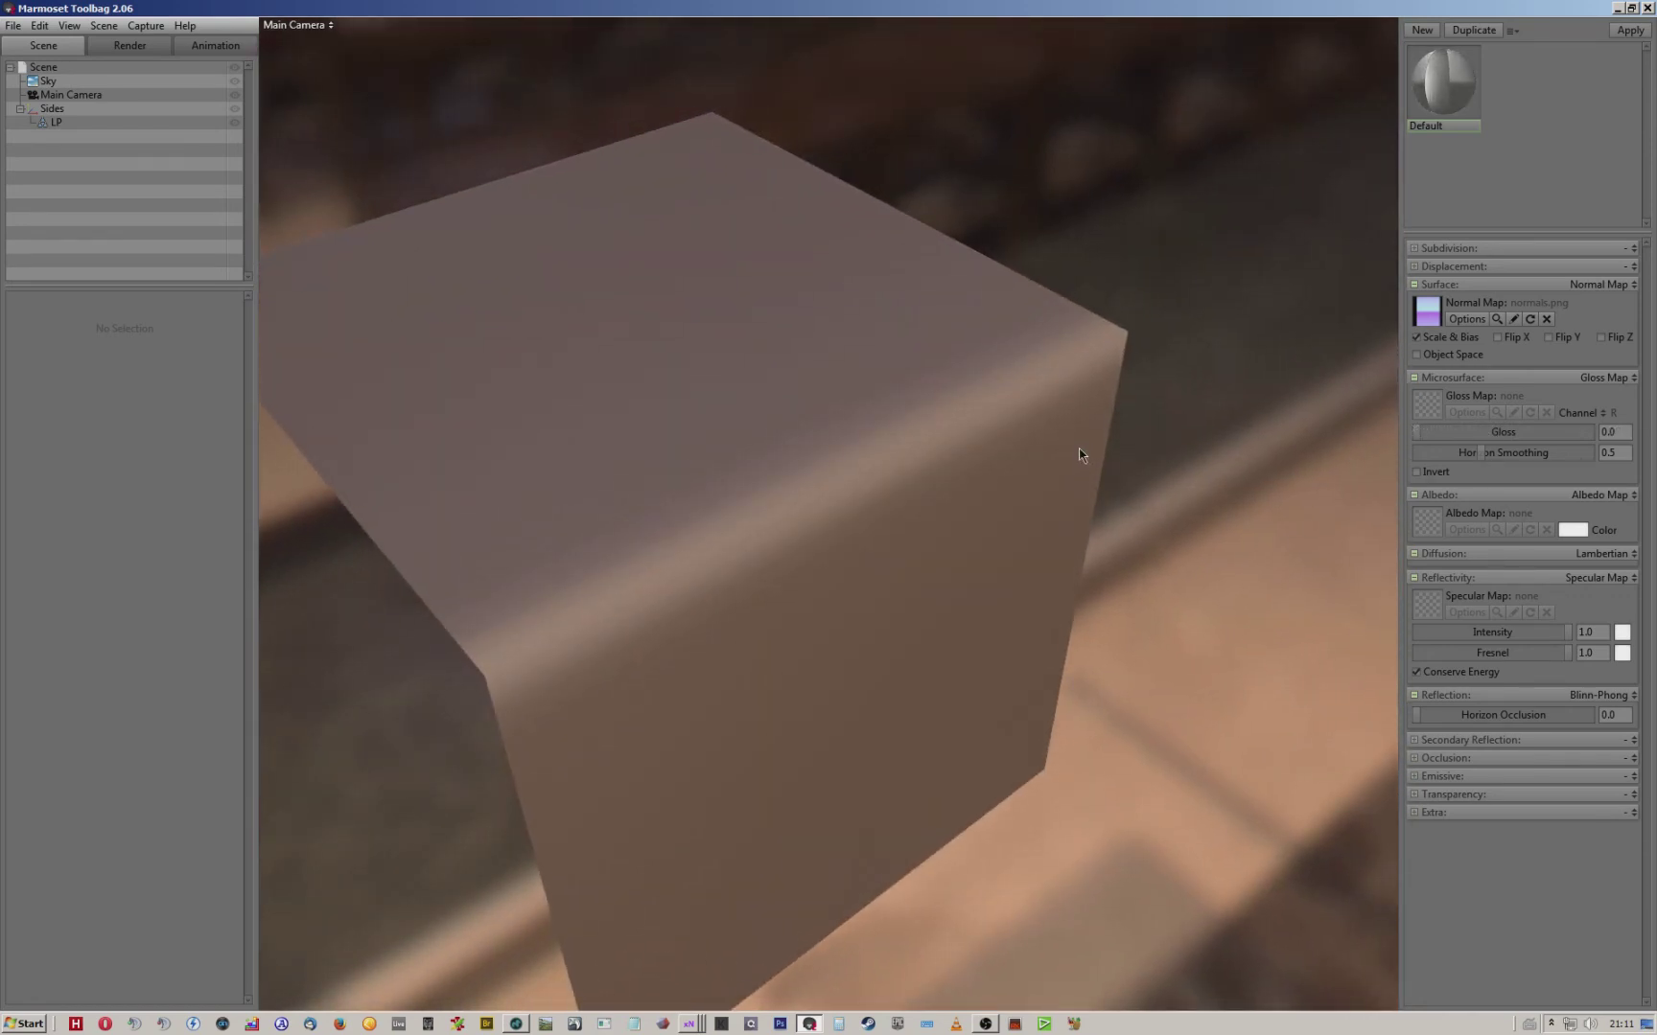
drag(1566, 632, 1330, 647)
drag(1060, 532, 1019, 450)
Set the Default material's specular intensity and gloss to 1.0 and inspect the reflections on the mesh.
drag(1421, 634, 1598, 628)
drag(1419, 434, 1645, 441)
drag(815, 350, 811, 537)
drag(746, 432, 907, 437)
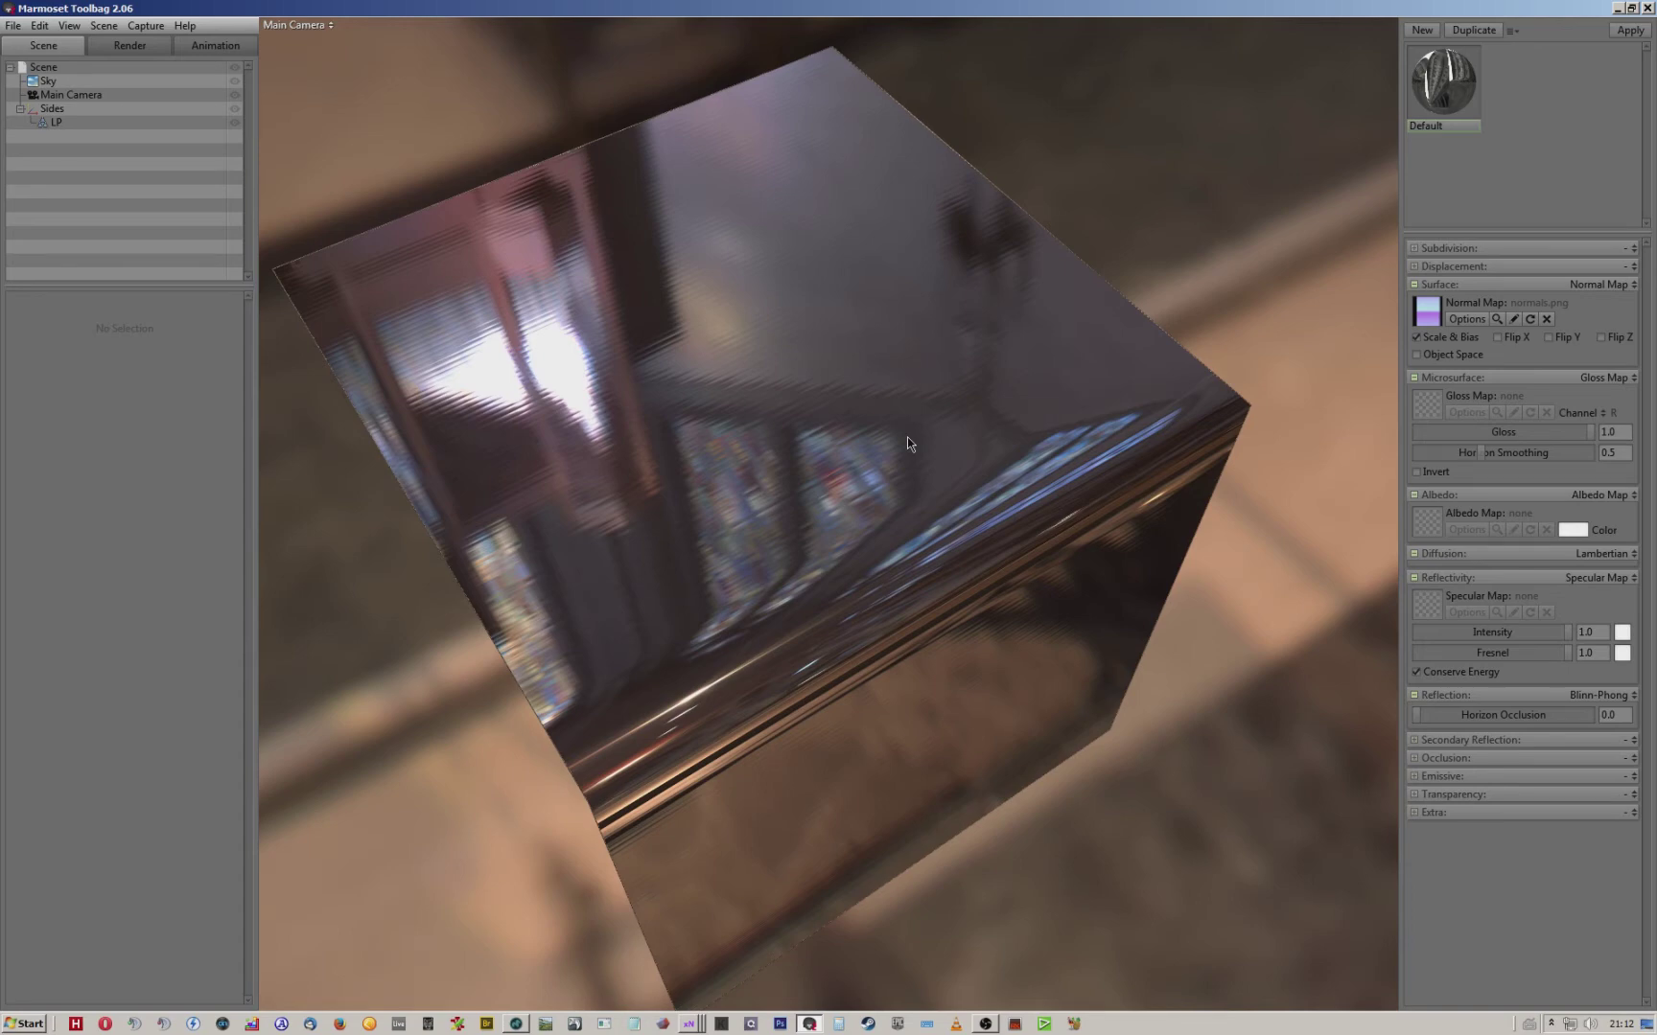
Set the Default material's gloss to 0.059 and check the mesh's edge shading from the other side.
drag(907, 438, 1256, 382)
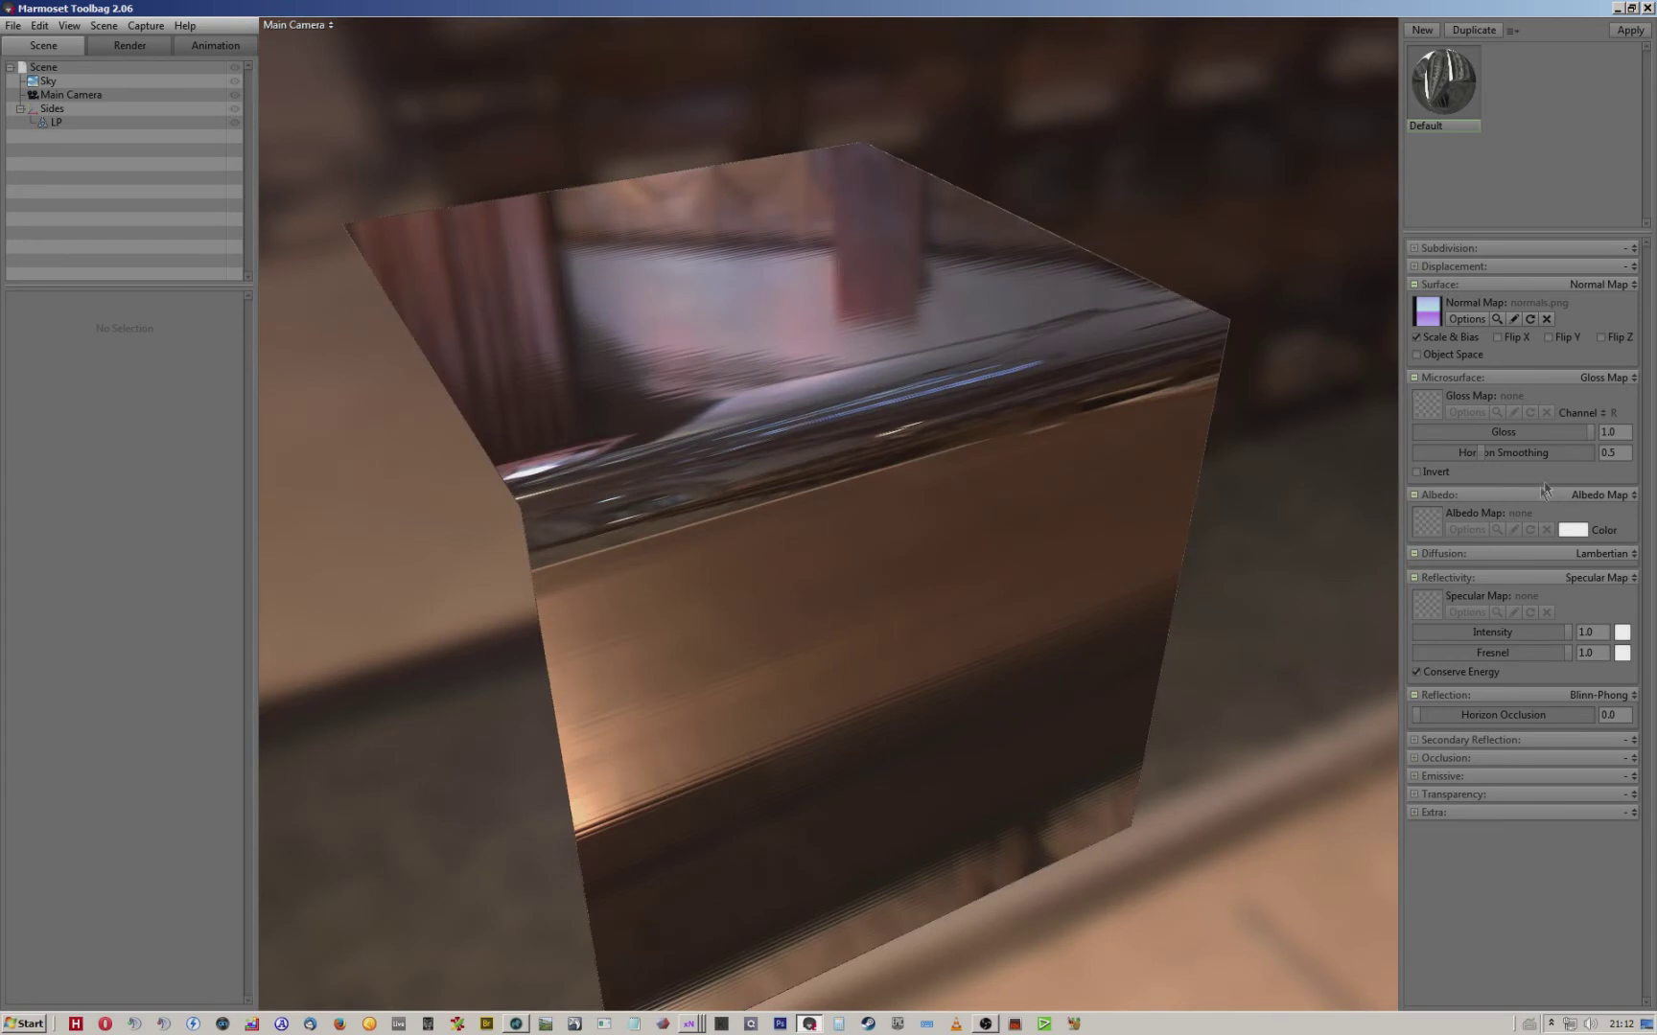
drag(1546, 433, 1425, 431)
drag(1151, 385, 950, 399)
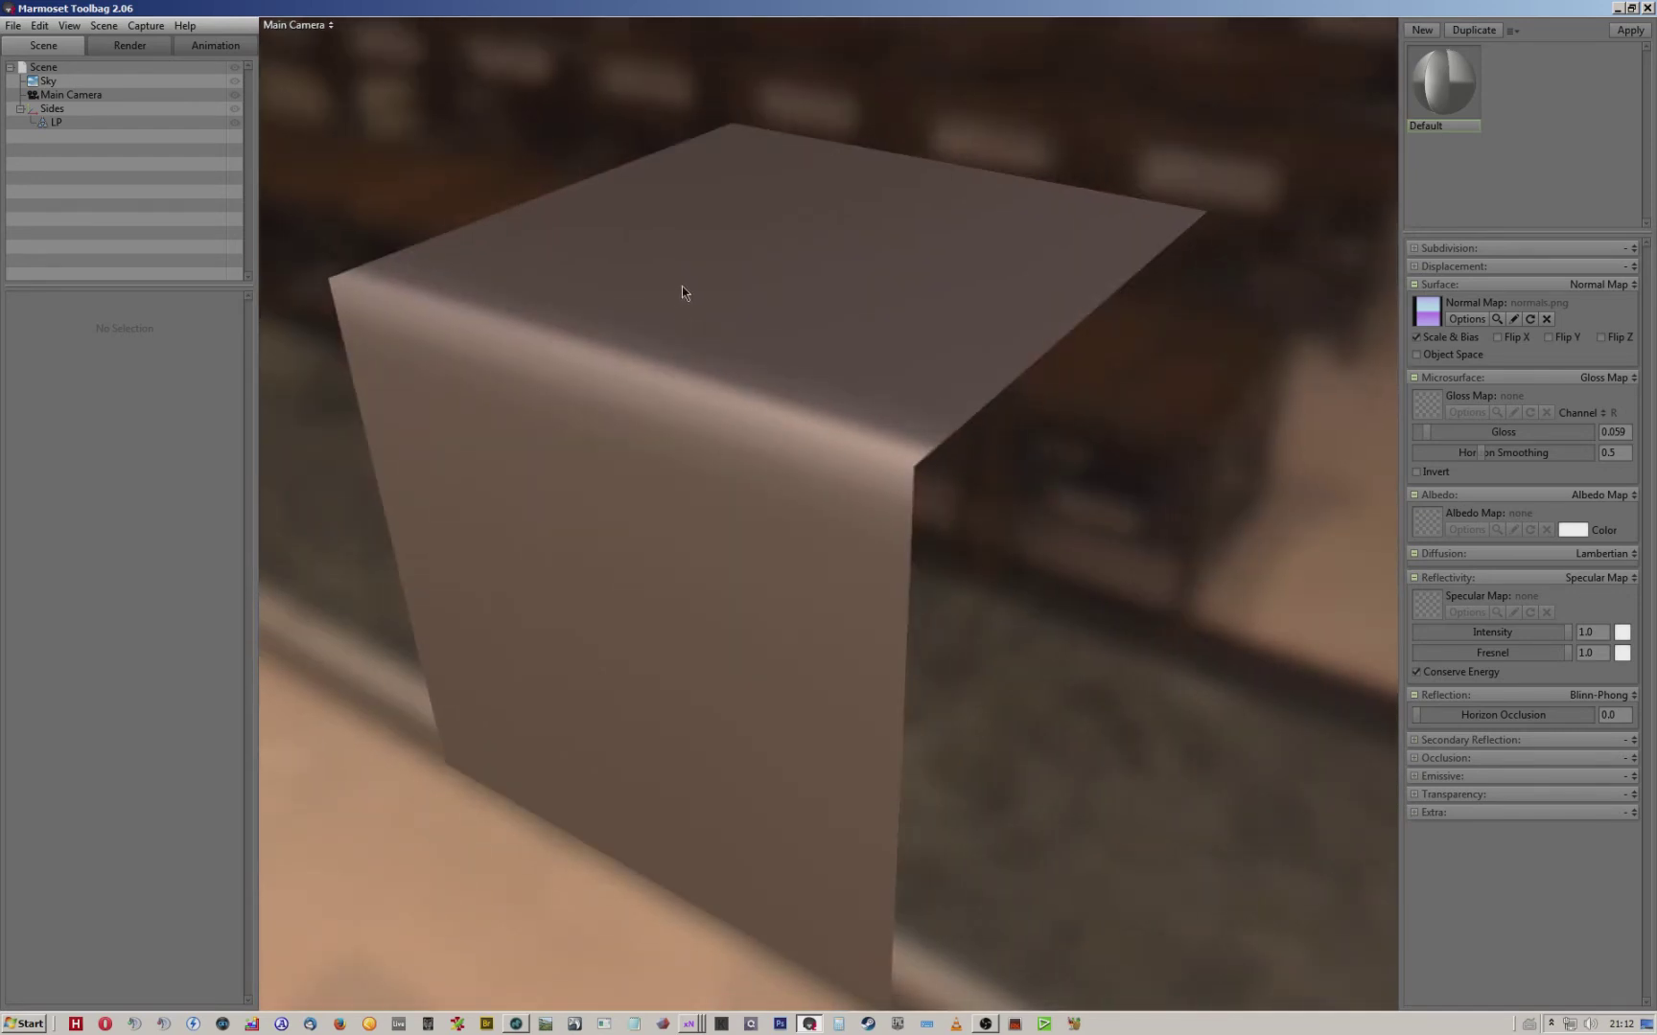
Set the Default material's gloss to 0.297, specular intensity to 0.369 and Fresnel to 0.402.
drag(683, 389, 904, 365)
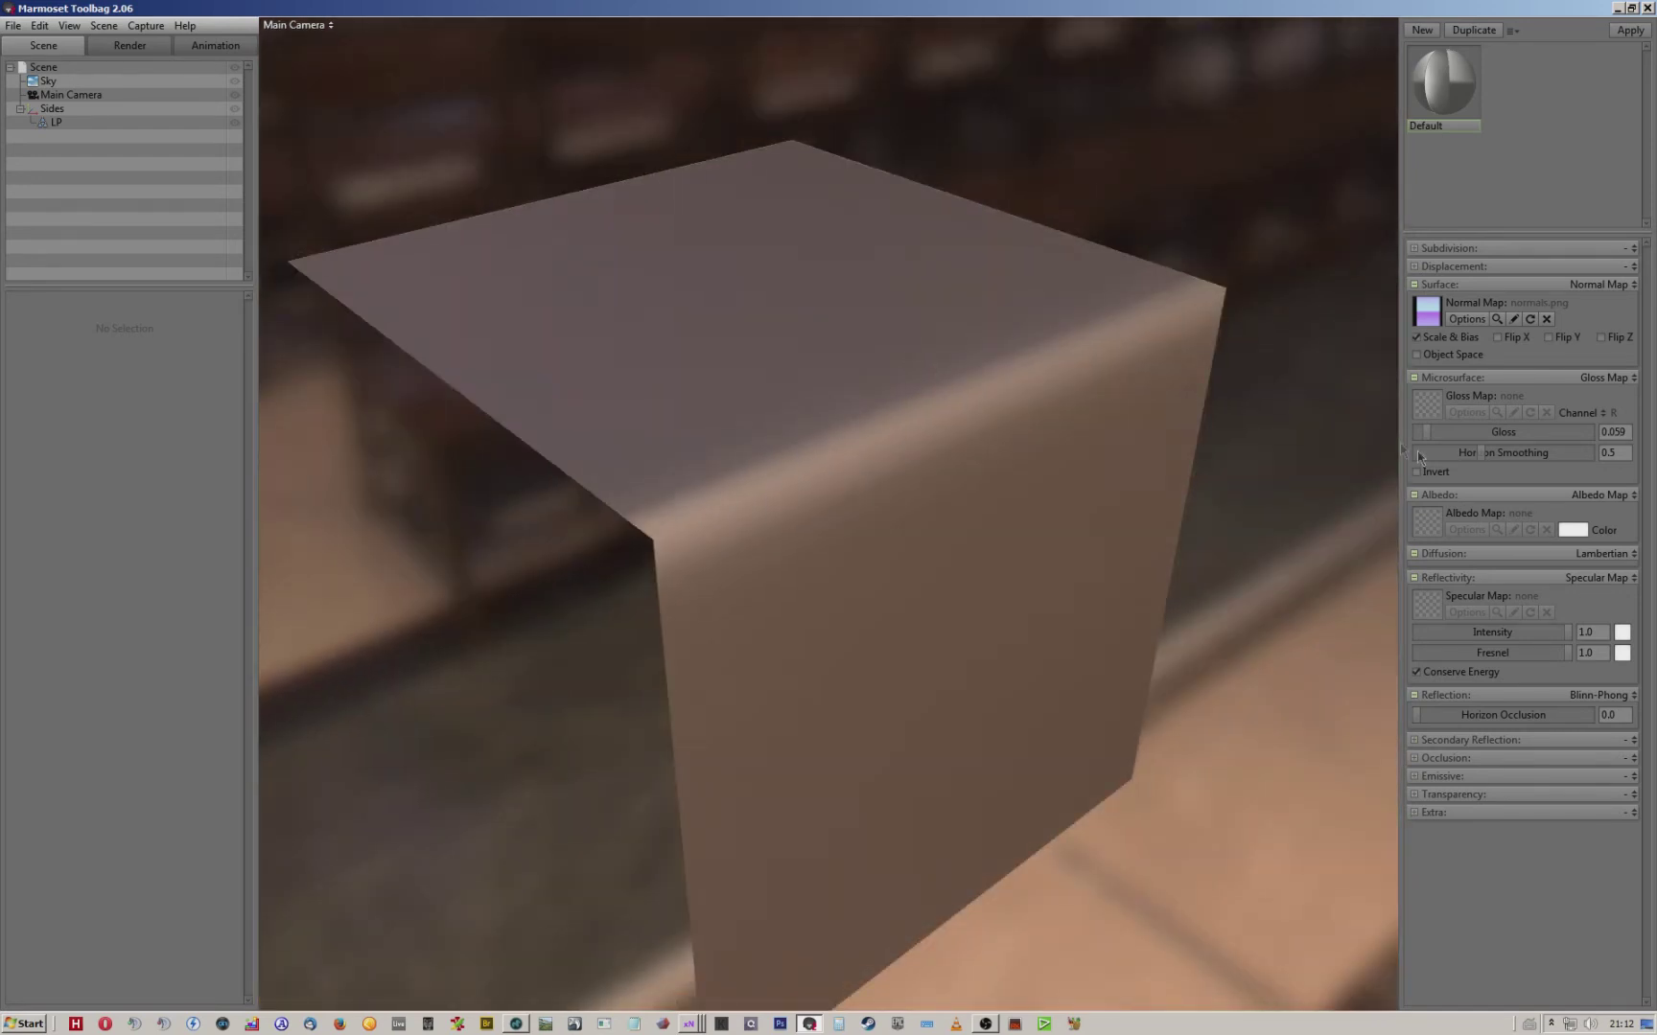
drag(1477, 436, 1520, 436)
drag(1542, 634, 1498, 654)
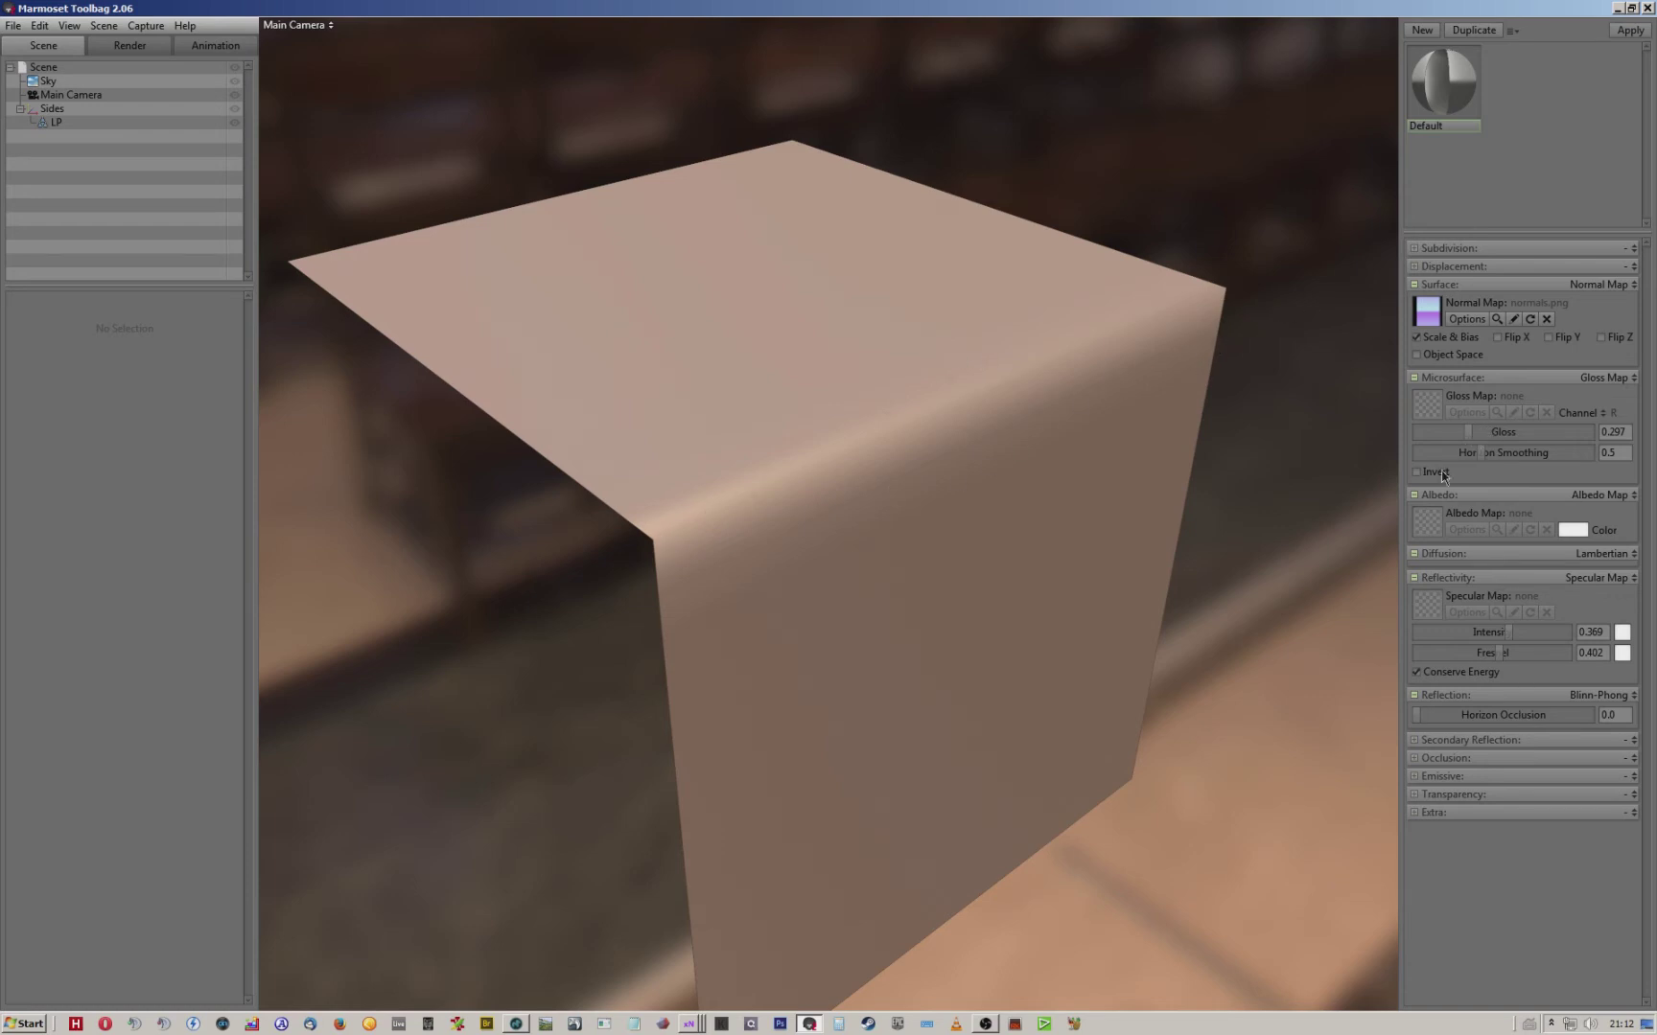
Load AlienA.tif as the Default material's albedo map and set the specular intensity to 0.015.
click(1427, 522)
double_click(218, 133)
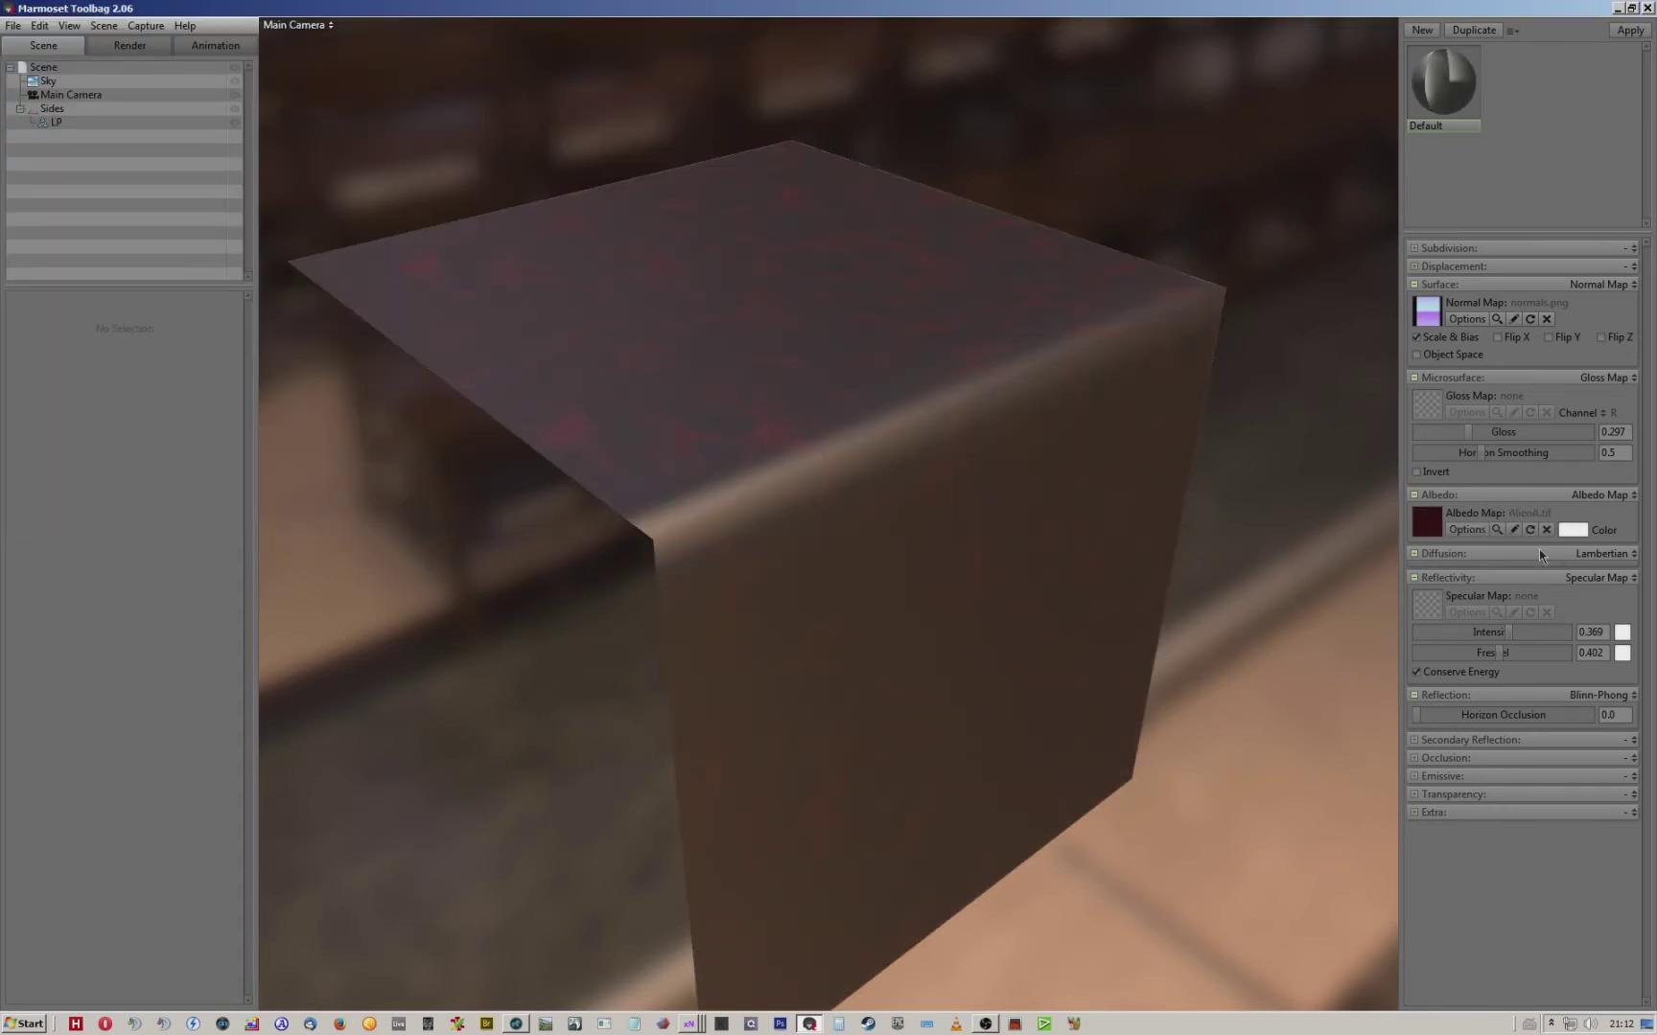
drag(1517, 635, 1436, 631)
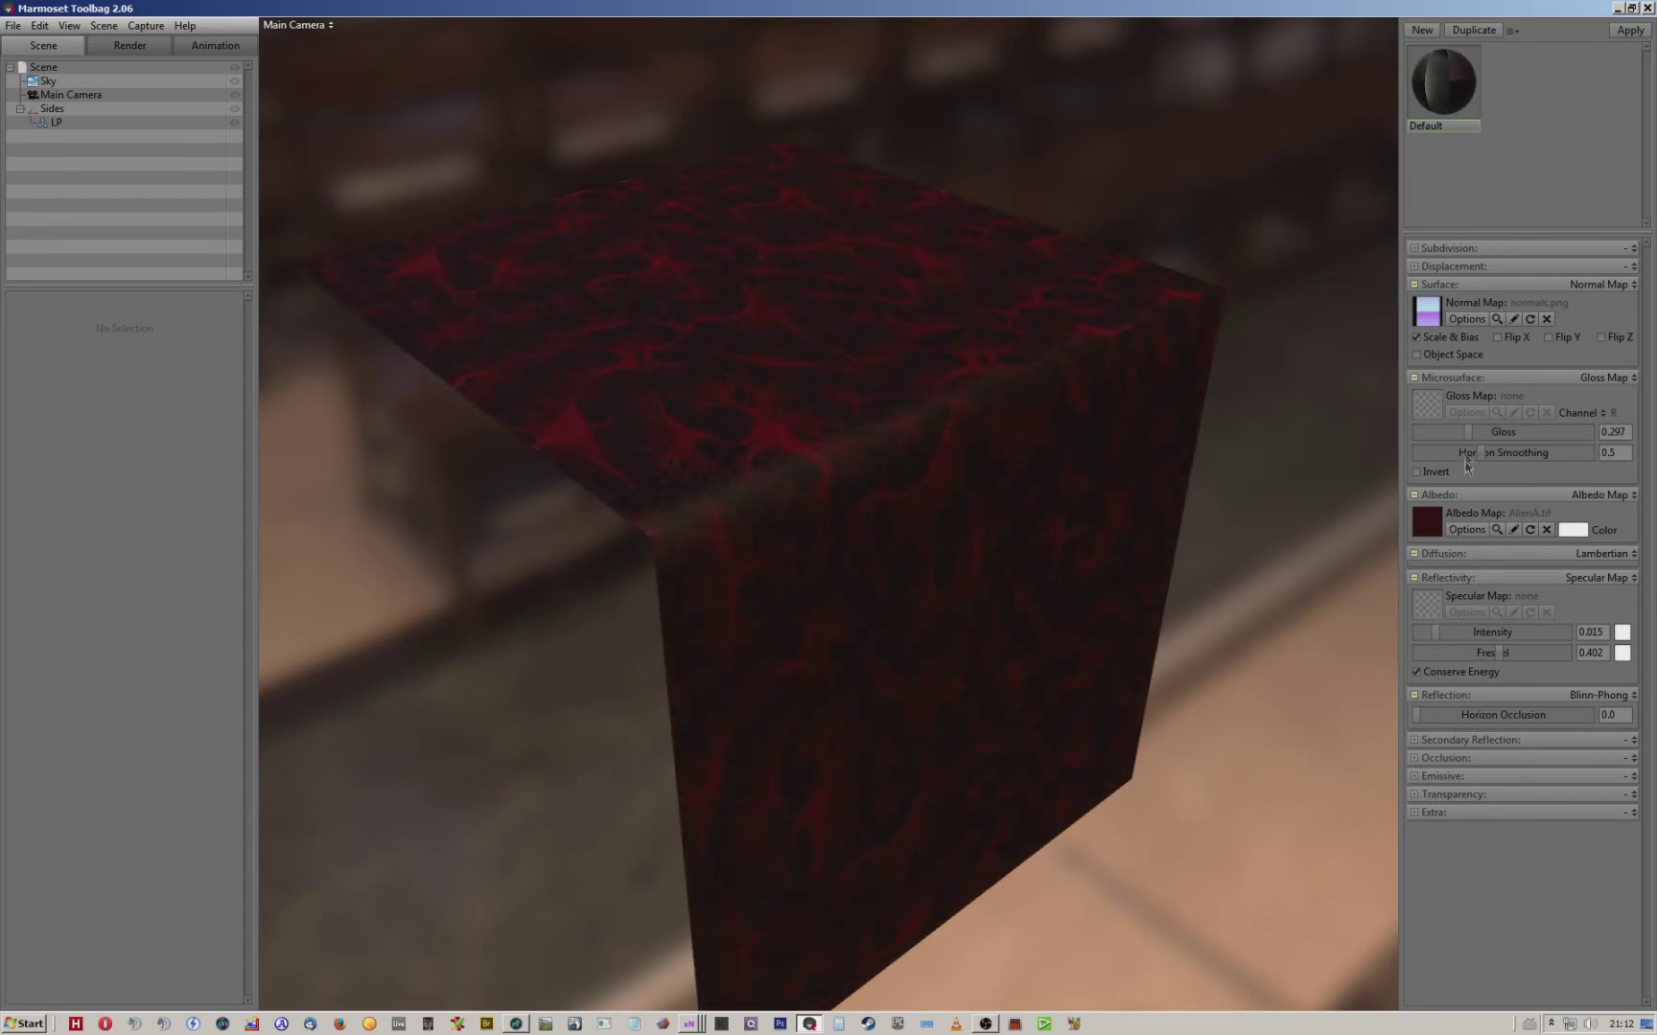
Set the Default material's gloss to 1.0 and specular intensity to 0.244, and inspect the reflections on the textured mesh.
drag(1469, 435, 1620, 452)
drag(1450, 641, 1481, 638)
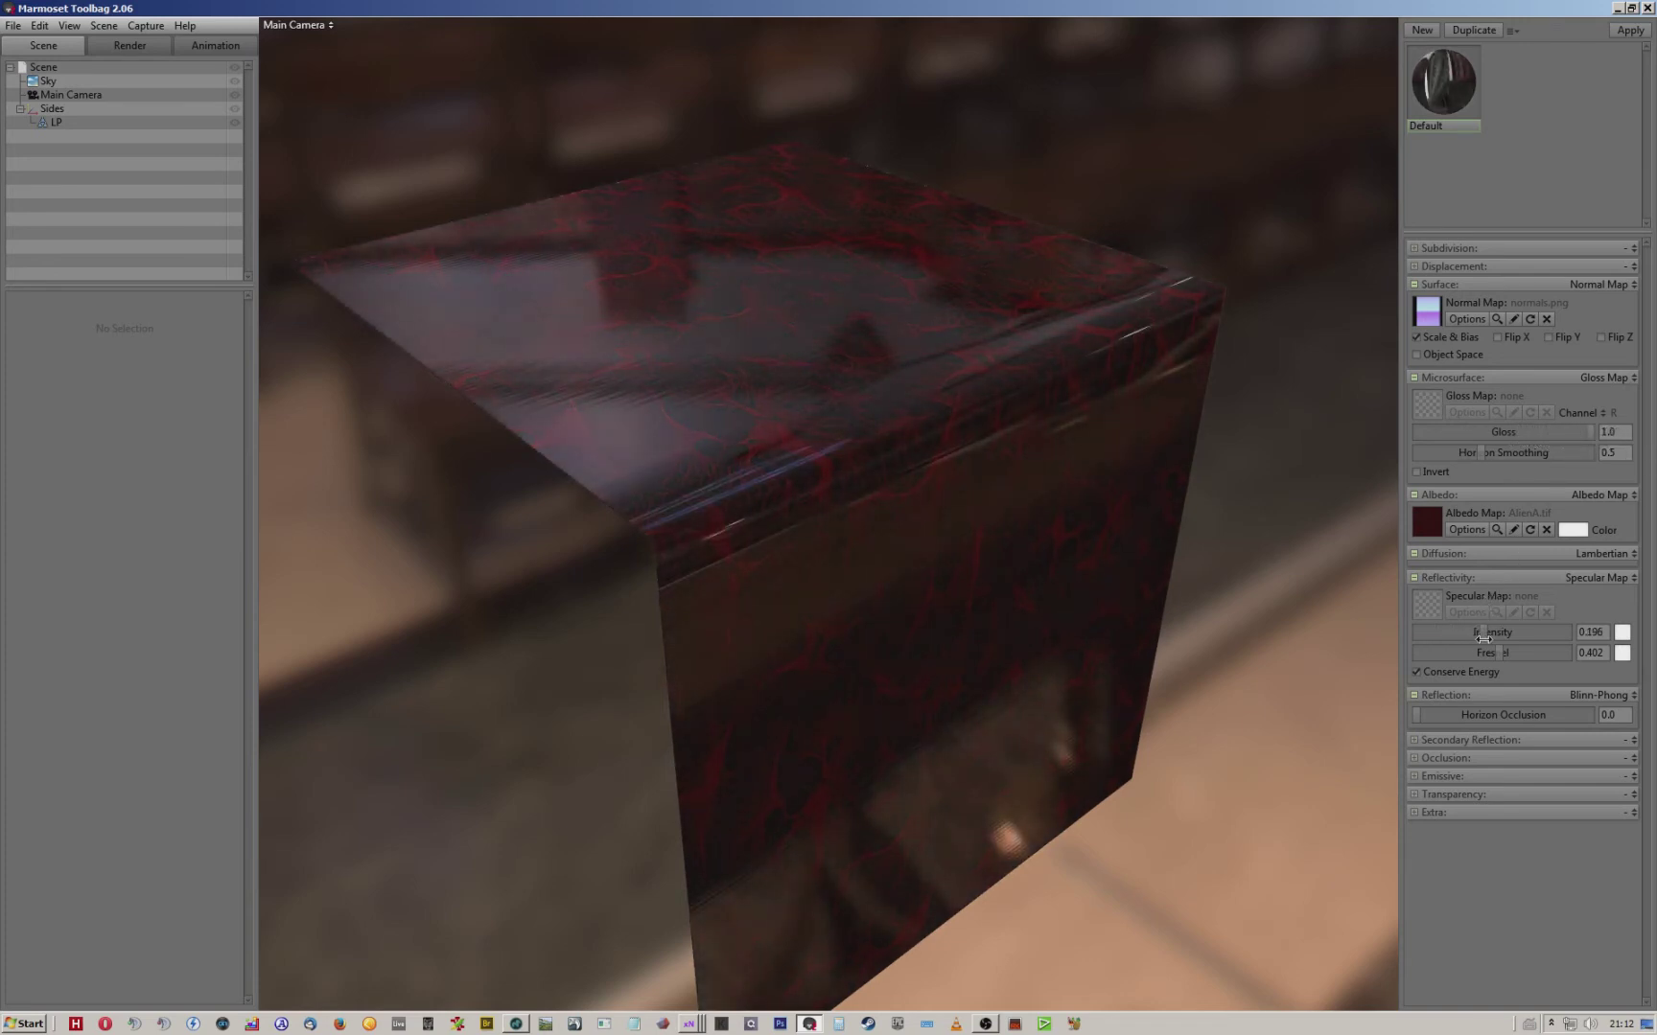
drag(1488, 638, 1492, 638)
drag(1148, 472, 991, 482)
drag(840, 386, 901, 416)
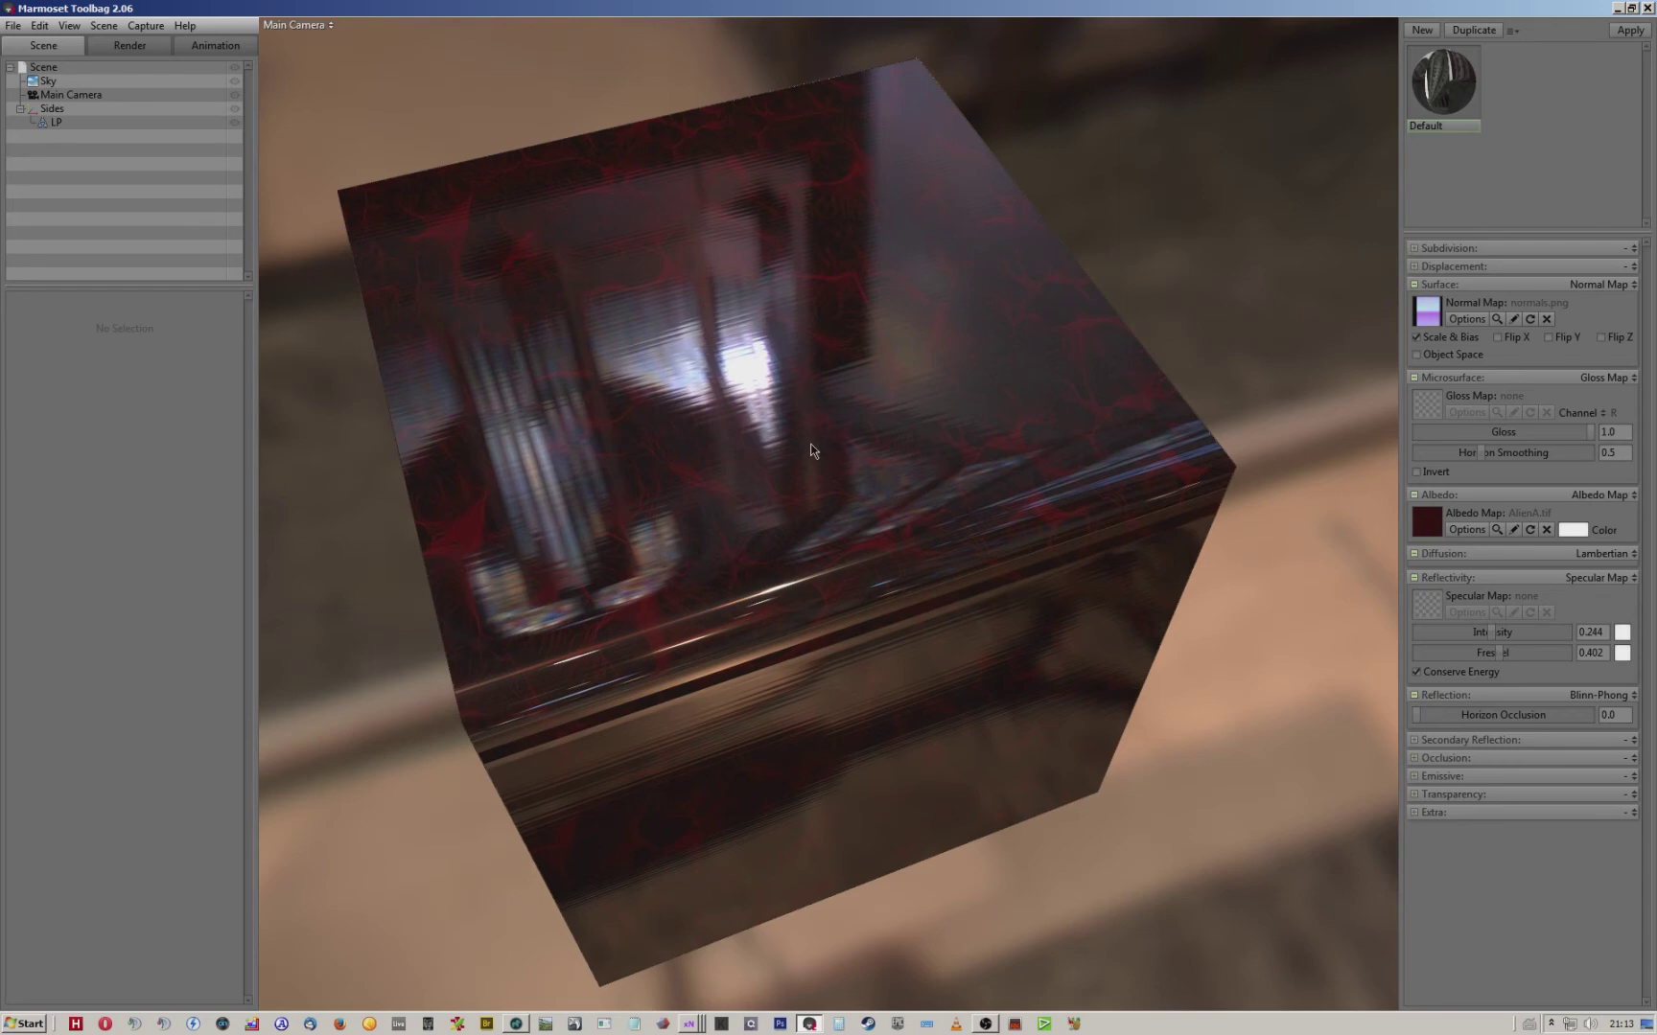
scroll(810, 451, up, 5)
drag(734, 414, 777, 345)
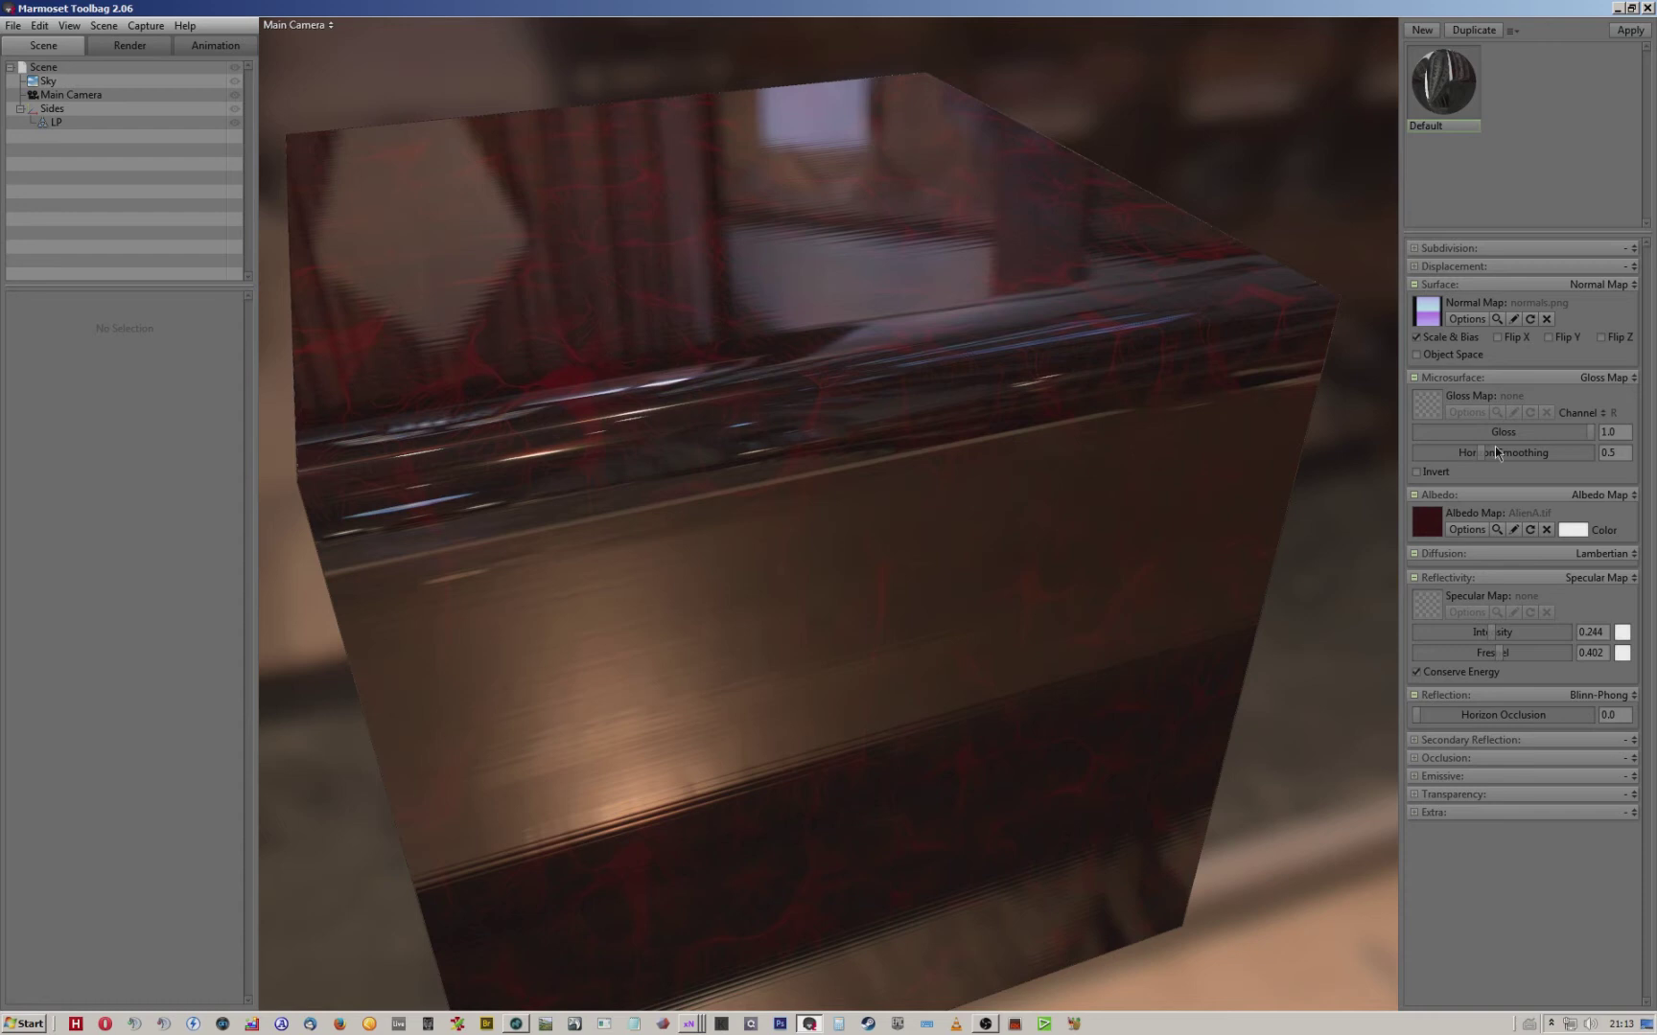
Set the gloss to 0.376 and specular intensity to 0.0, and check the textured mesh's shading from several angles.
drag(1591, 431, 1481, 435)
drag(916, 364, 973, 395)
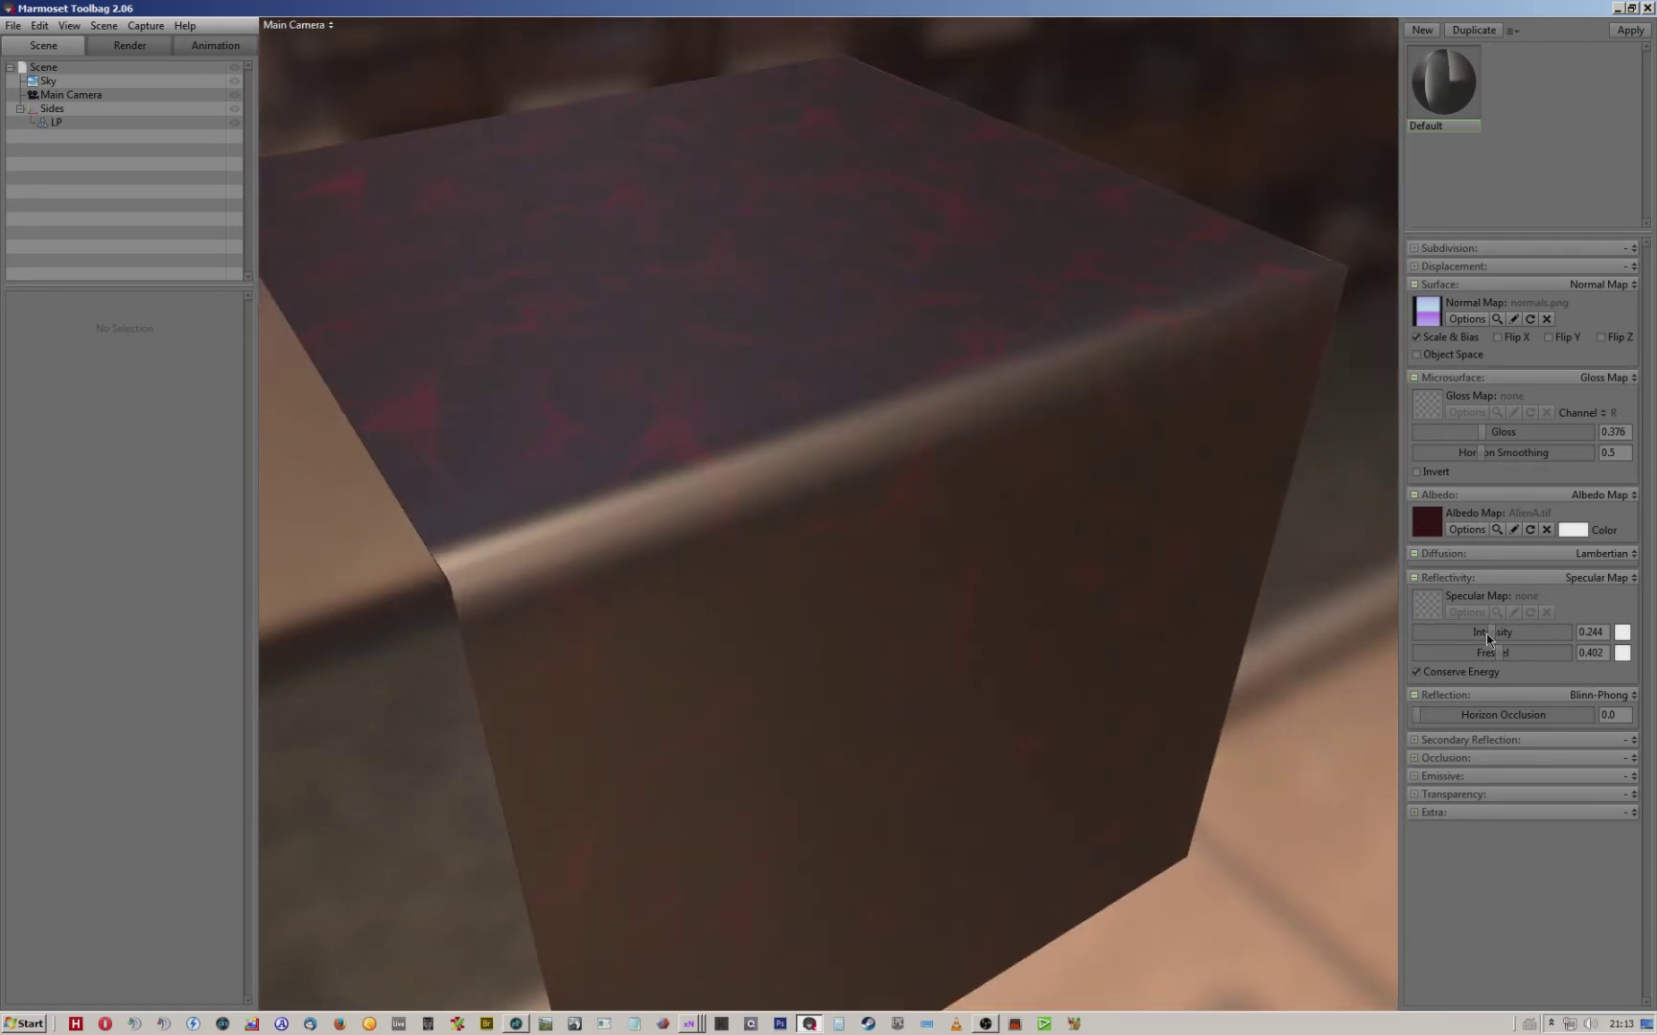
drag(1491, 635, 1417, 634)
drag(970, 445, 934, 454)
drag(724, 398, 680, 424)
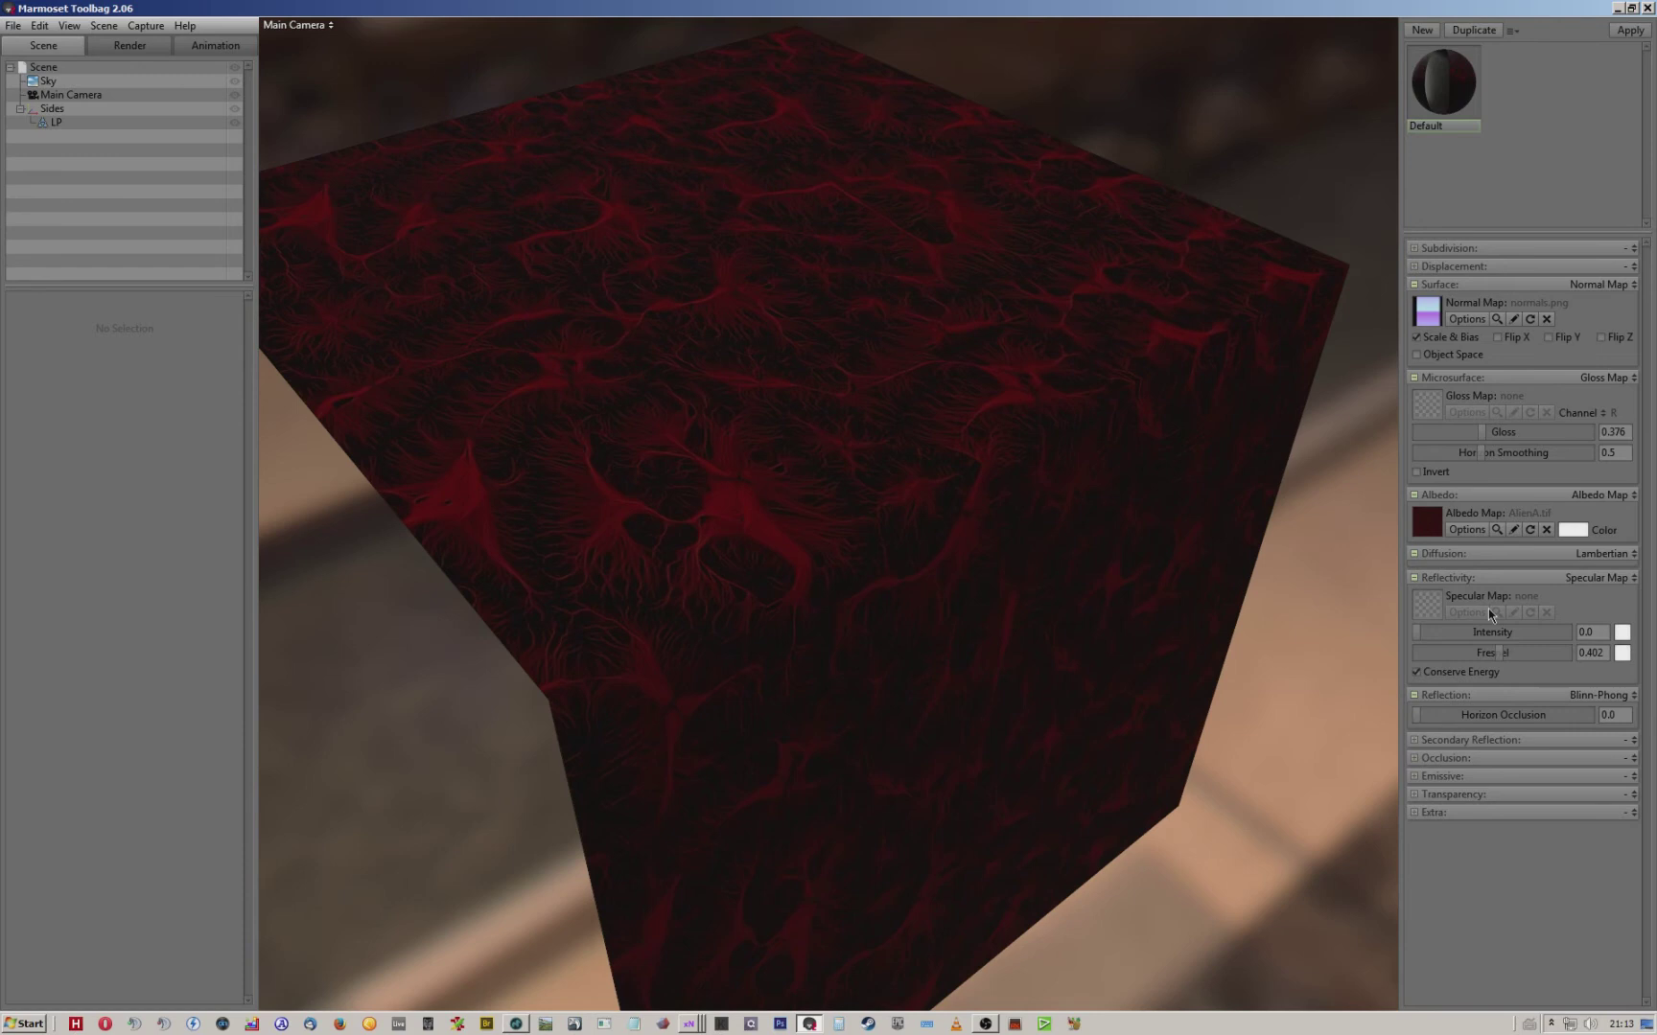
mouse_move(950, 480)
mouse_down()
mouse_move(953, 495)
mouse_move(866, 544)
mouse_move(757, 558)
mouse_move(780, 473)
mouse_move(880, 458)
mouse_move(962, 472)
mouse_up()
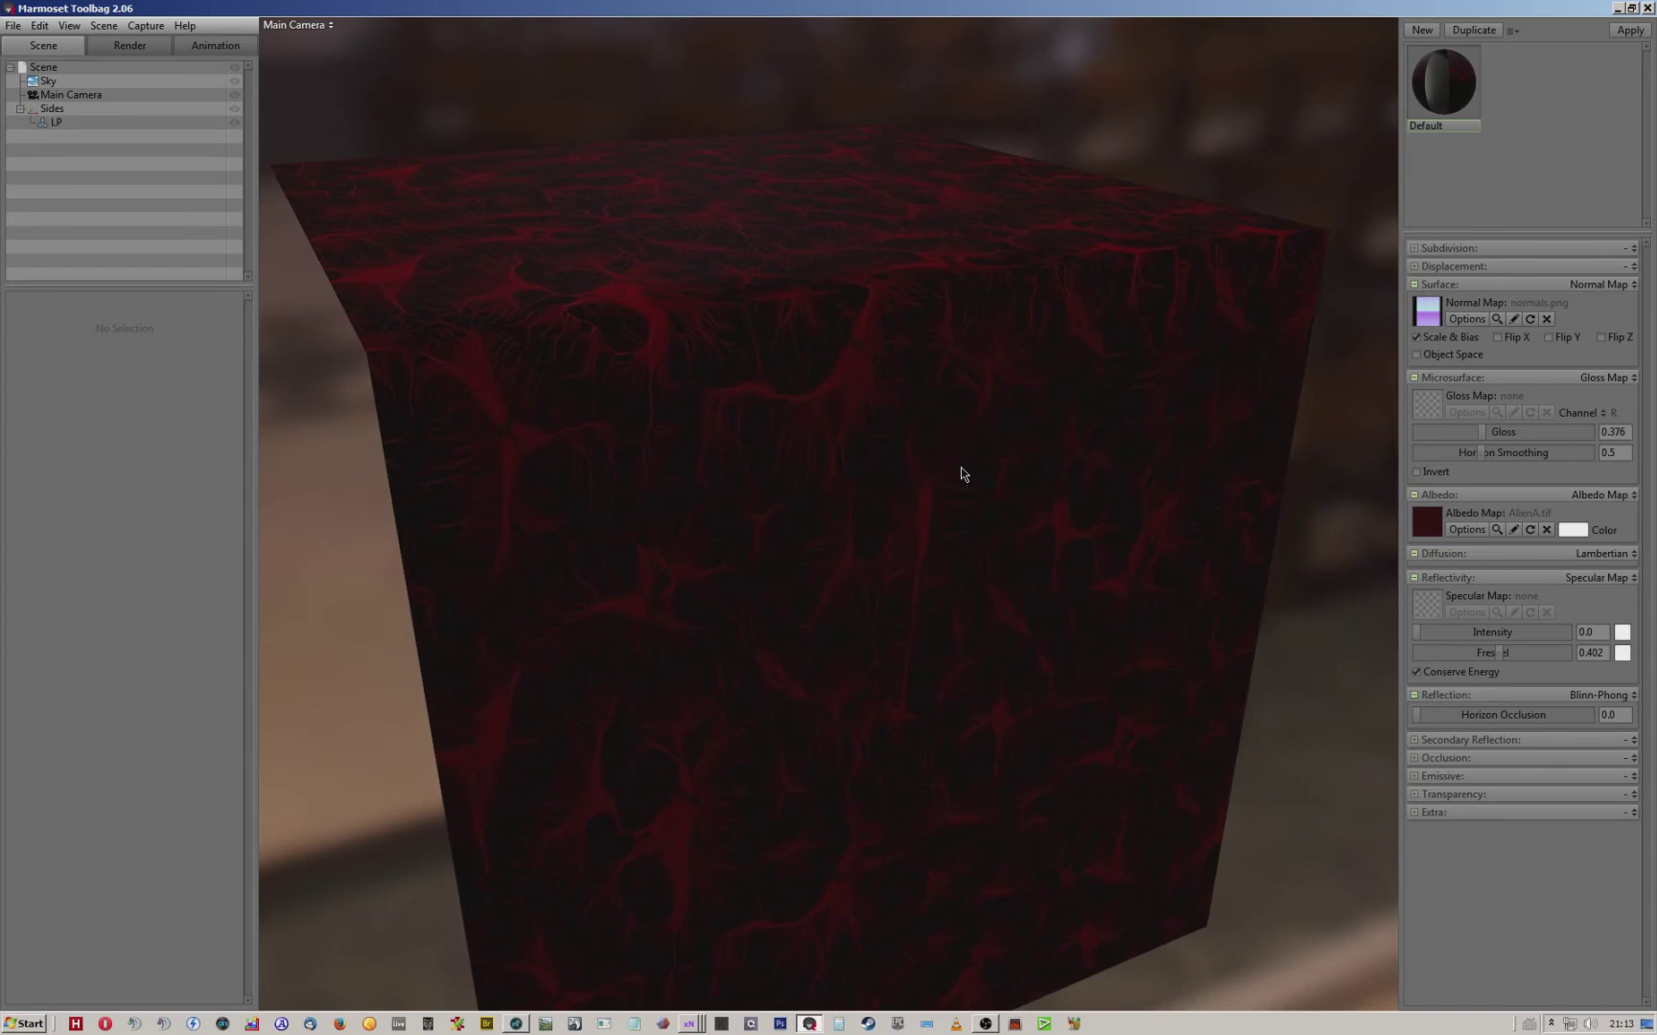
Set Fresnel to 0.441, specular intensity to 0.273 and gloss to 0.693, and inspect the highlight along the rounded edge up close.
drag(1505, 654, 1624, 652)
drag(922, 408, 971, 431)
drag(1471, 635, 1504, 660)
drag(1485, 437, 1539, 437)
drag(1035, 335, 920, 416)
drag(835, 363, 765, 436)
right_drag(786, 421, 810, 558)
right_drag(817, 580, 802, 353)
drag(781, 483, 789, 431)
right_drag(792, 432, 820, 495)
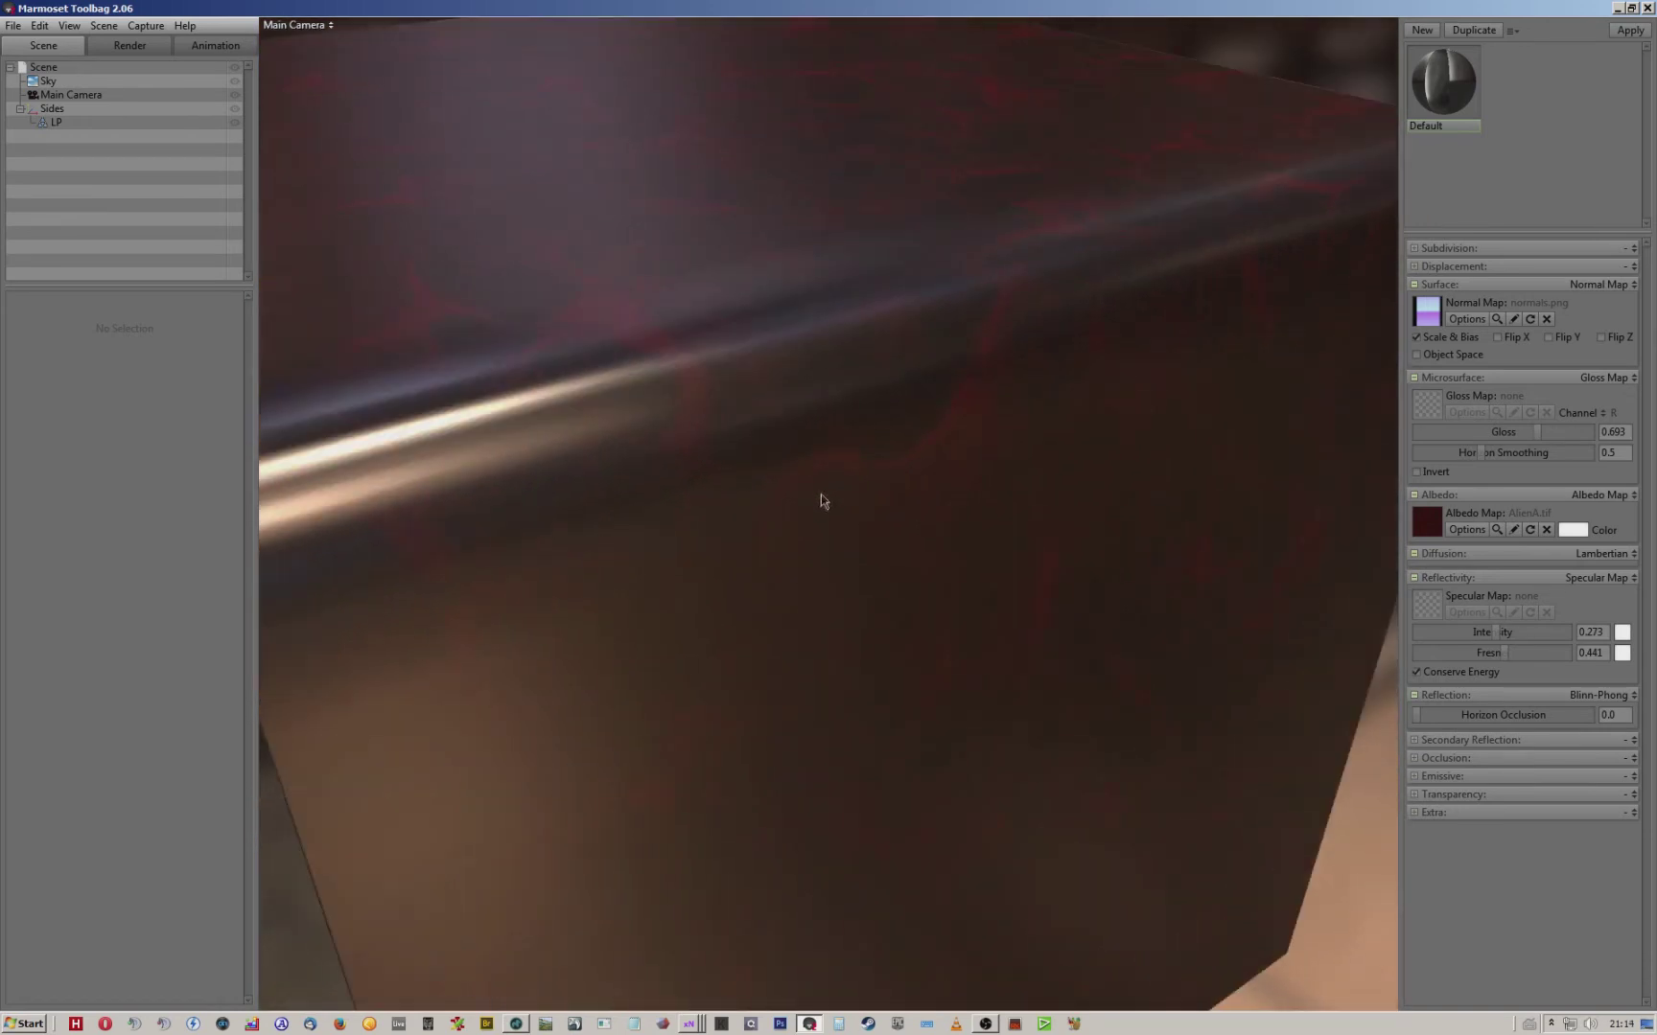
drag(812, 397, 883, 442)
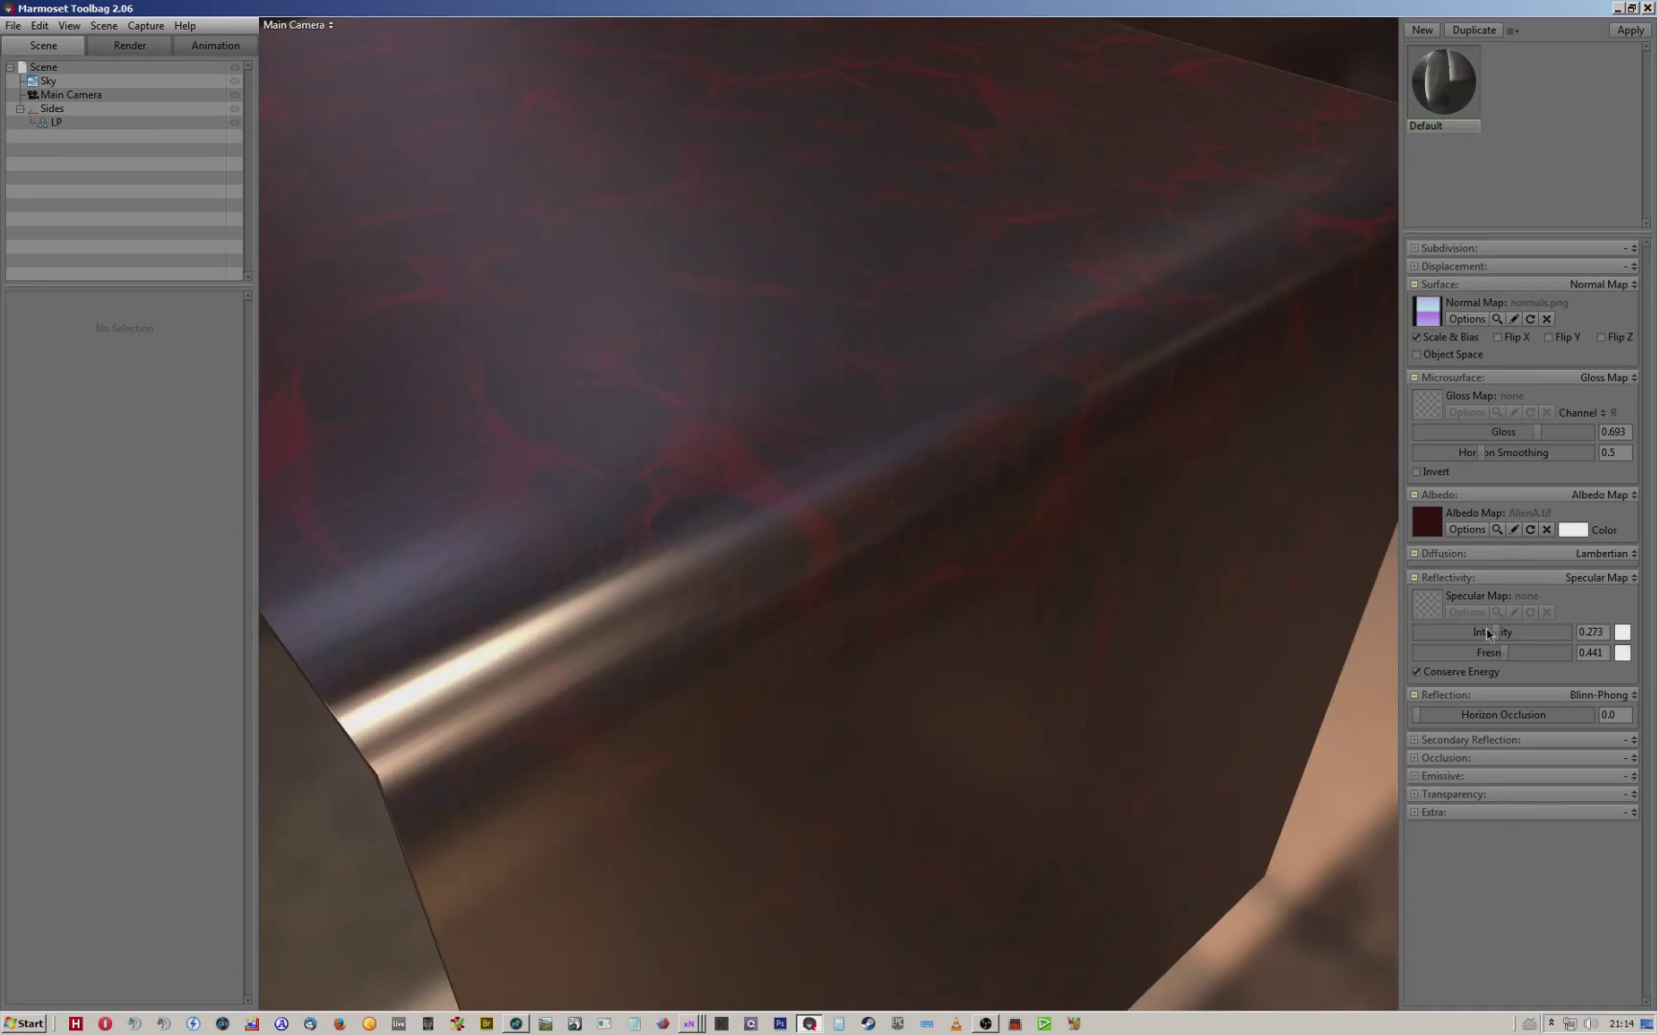
Set the Default material's gloss and specular intensity to 1.0 and inspect the reflections across the edge from several angles.
drag(1493, 631, 1507, 636)
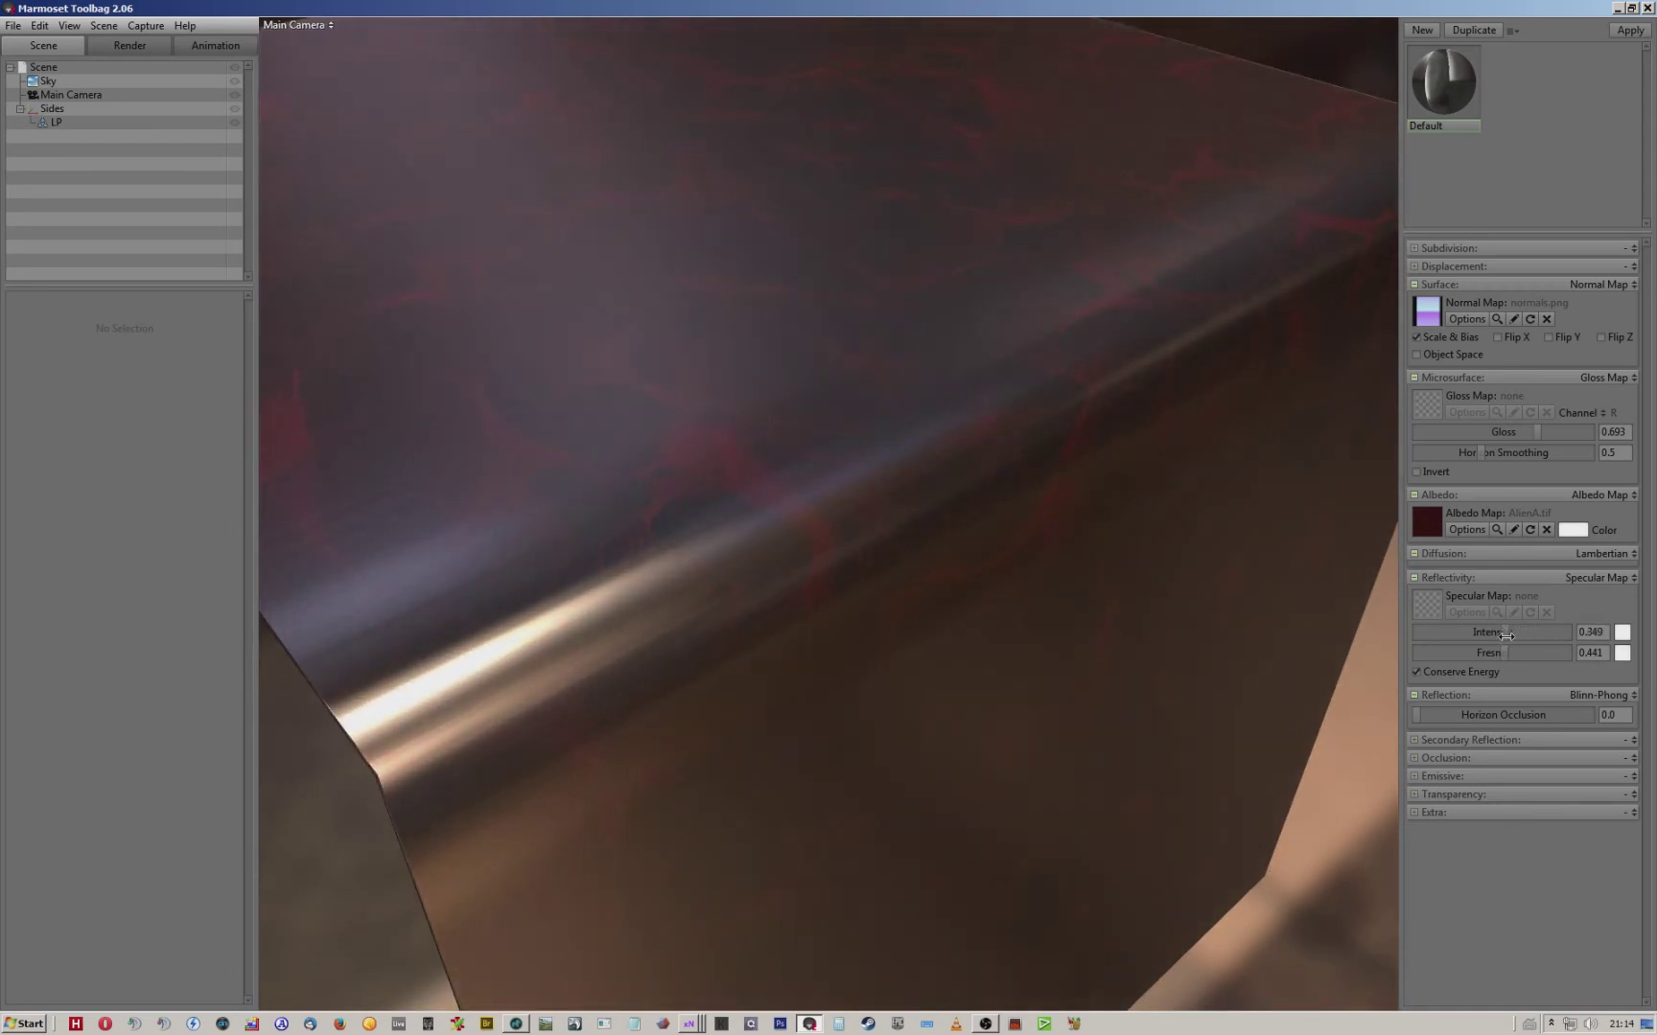
drag(1539, 439, 1599, 438)
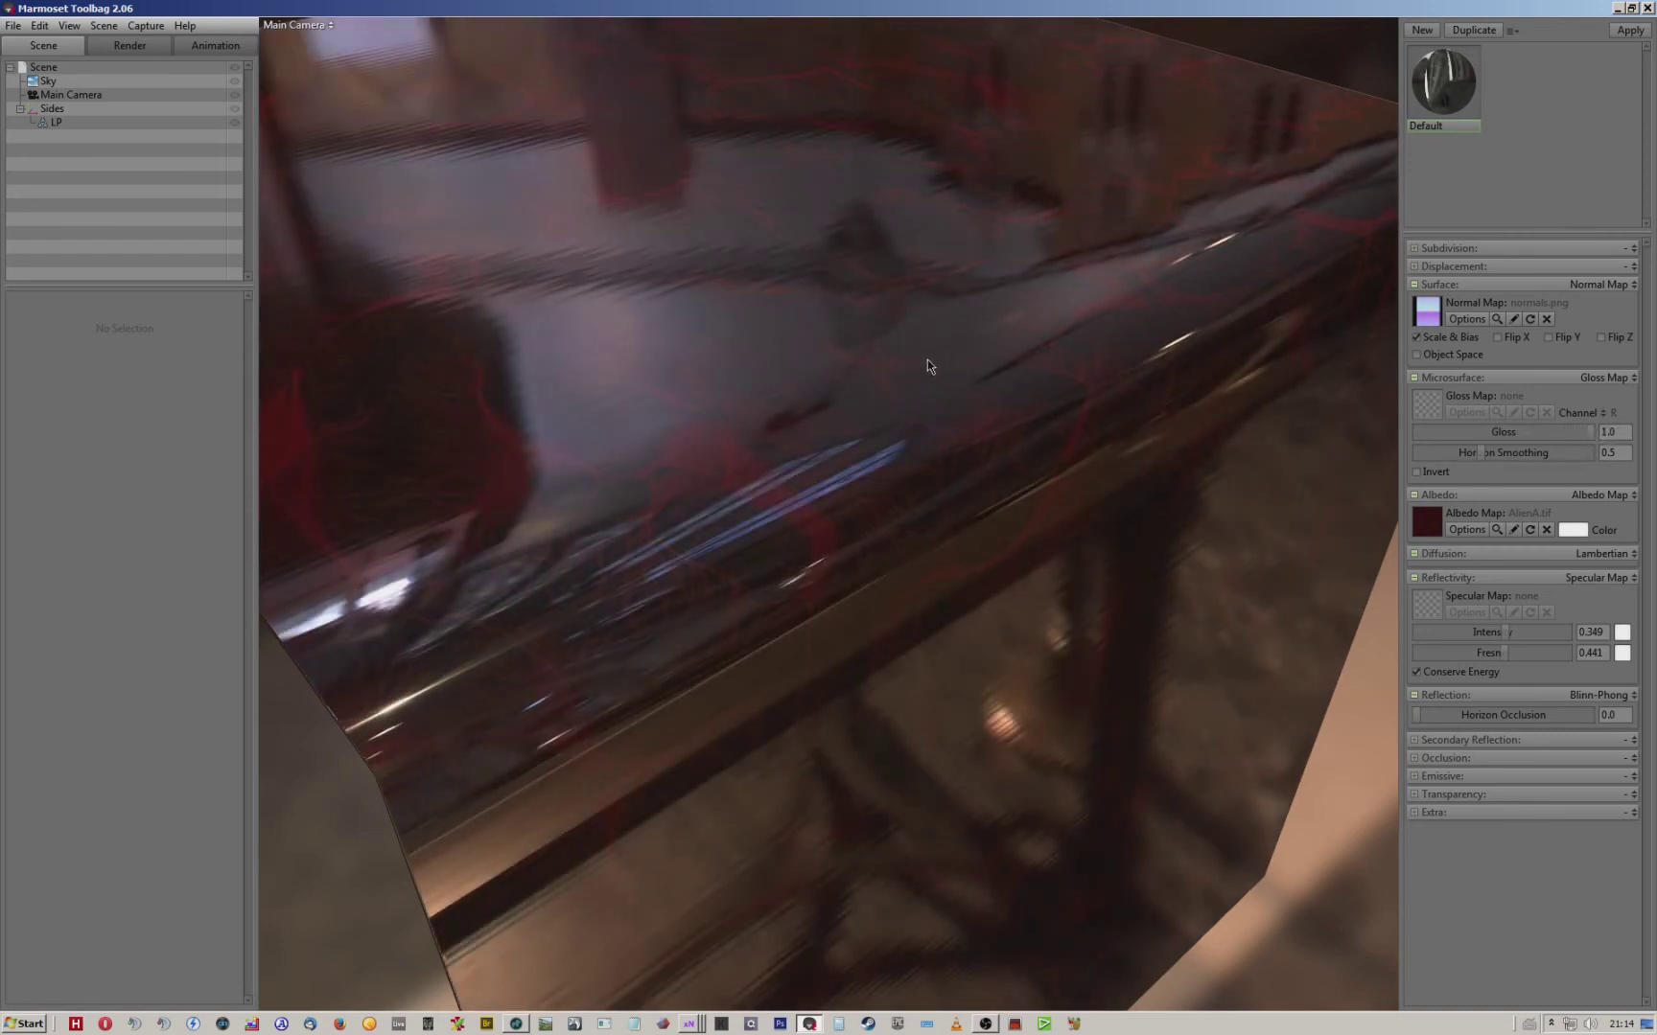
drag(1514, 632, 1603, 635)
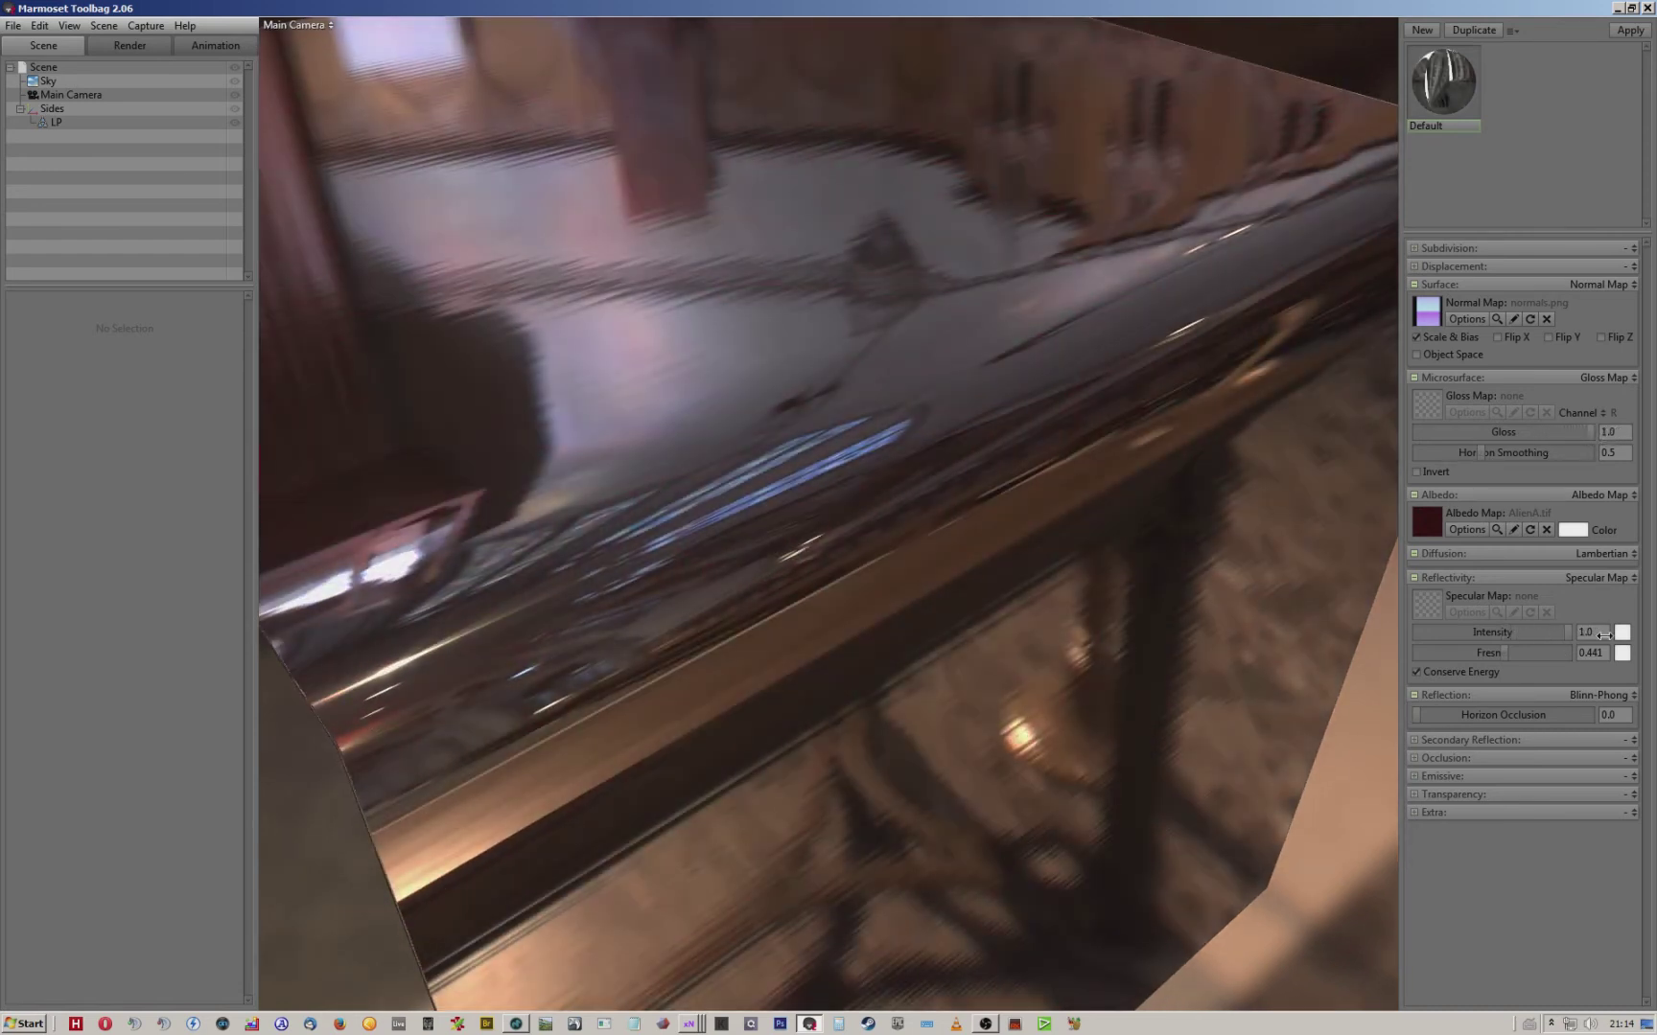
drag(983, 376, 907, 397)
right_drag(907, 397, 907, 324)
drag(907, 324, 932, 405)
right_drag(932, 405, 924, 472)
drag(924, 473, 824, 384)
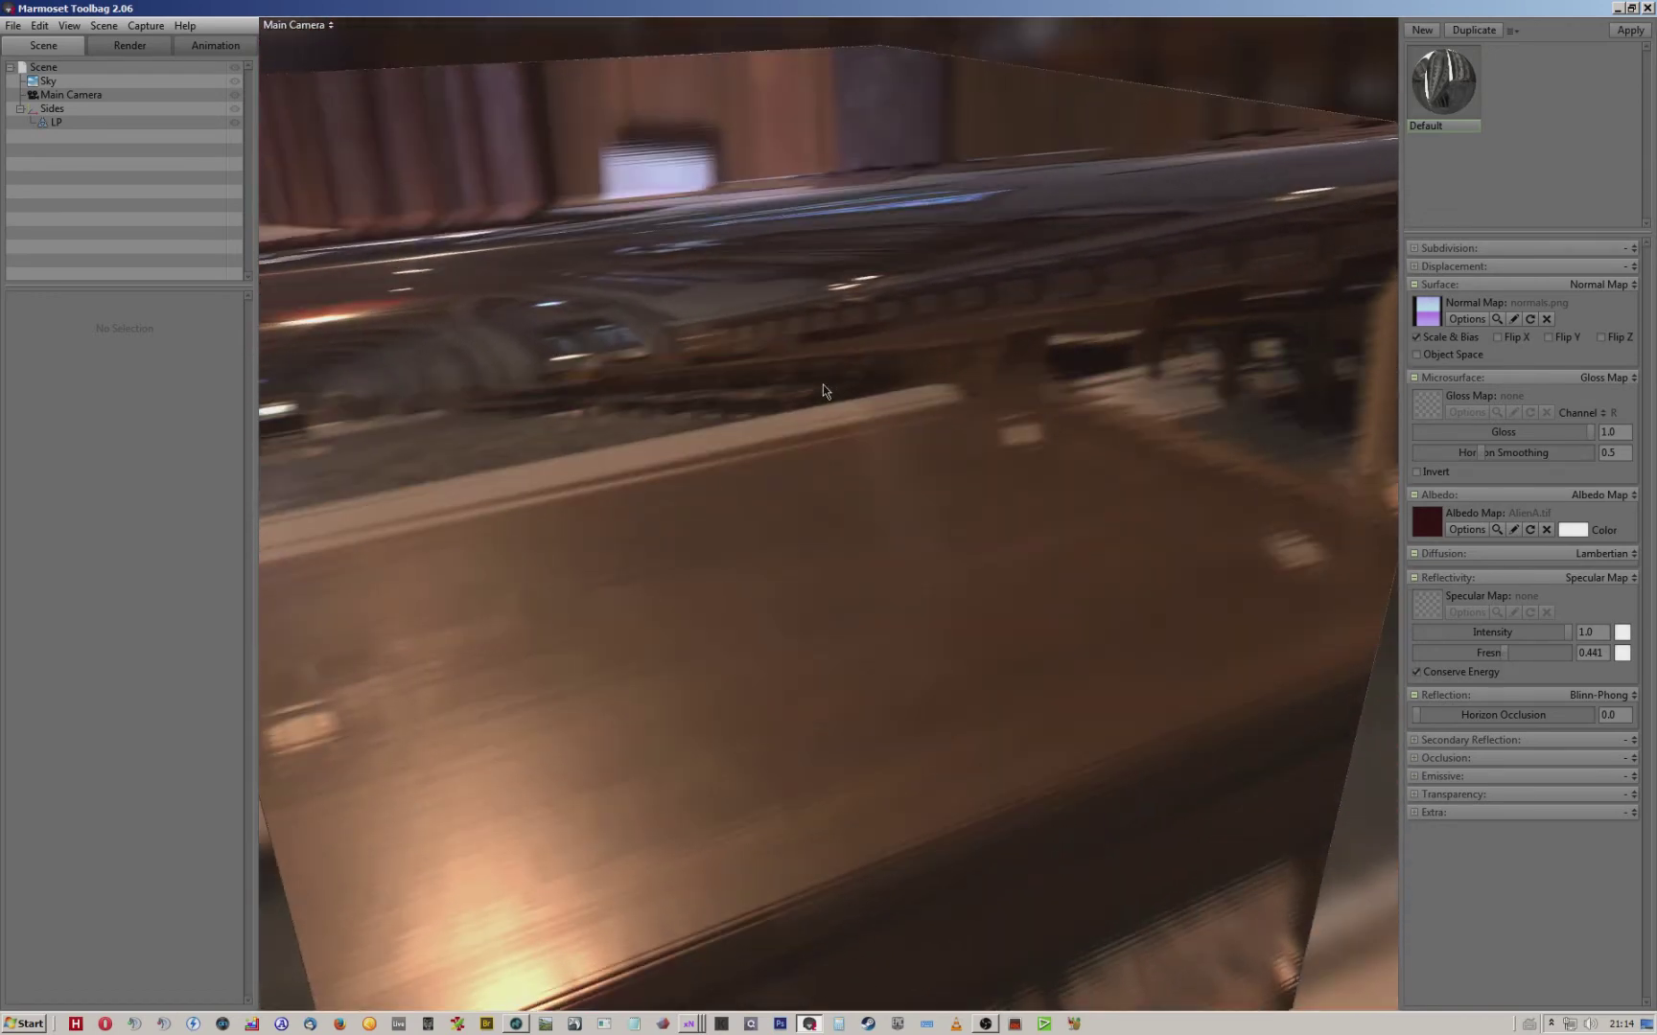
right_drag(823, 385, 816, 286)
drag(816, 291, 809, 387)
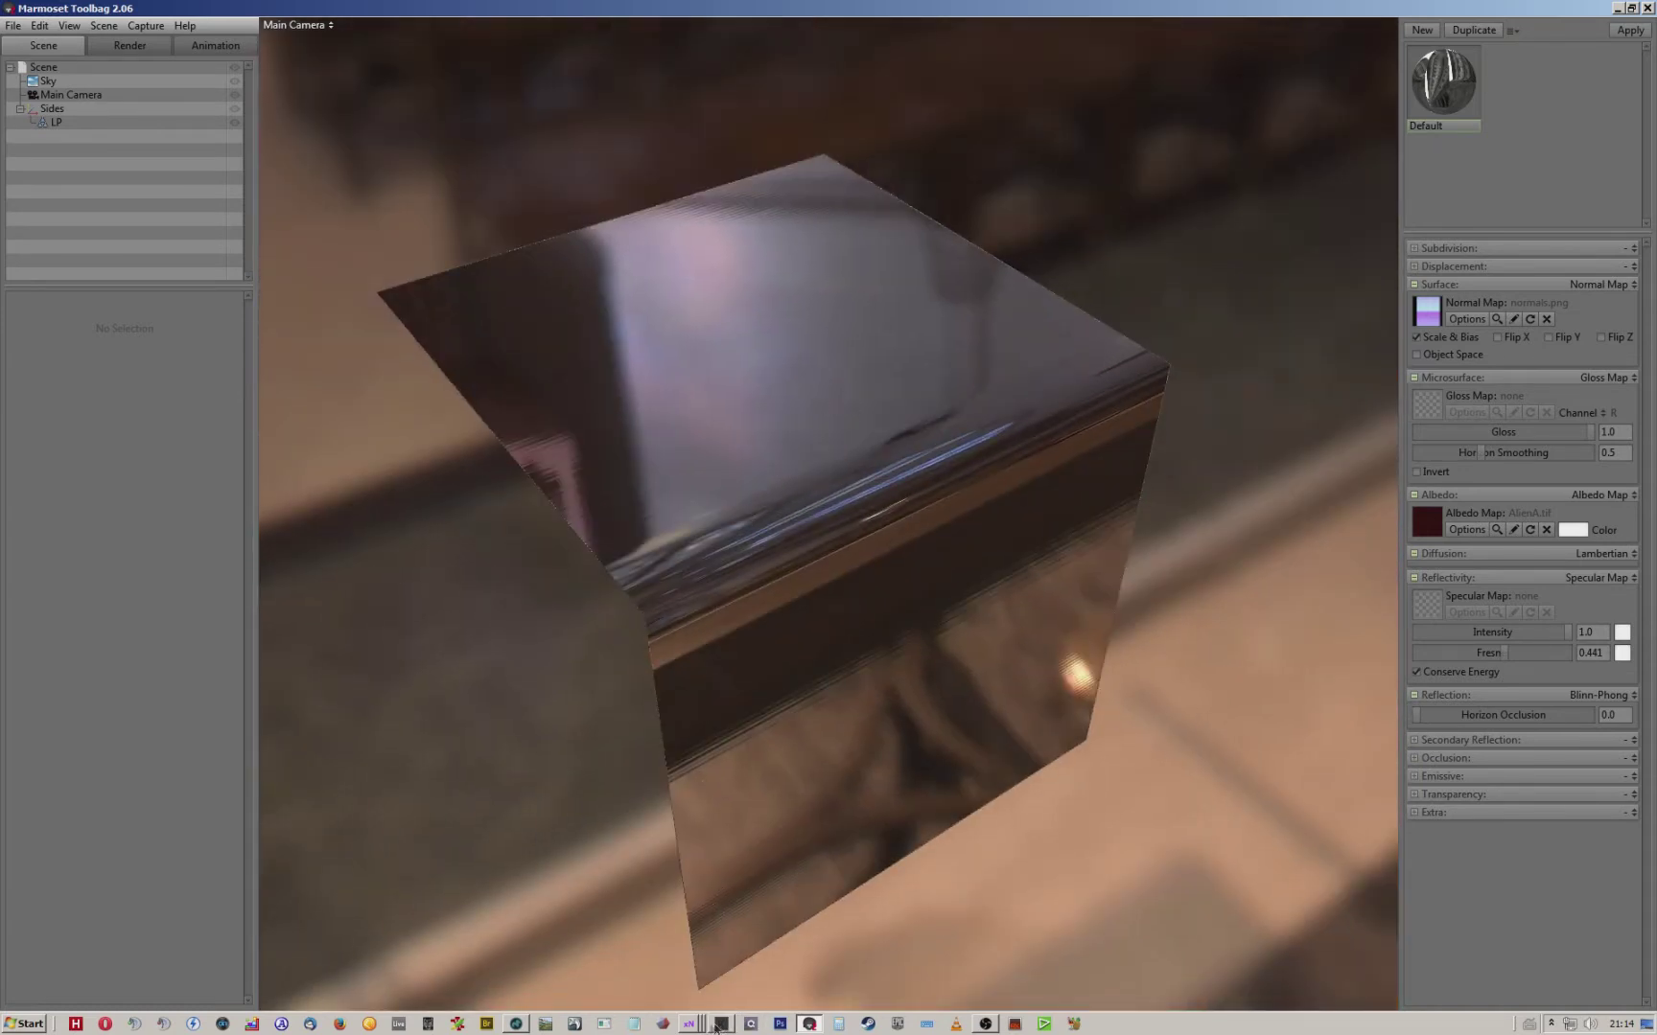
Switch to MODO, close the render window and delete the duplicate LP (2) mesh.
click(514, 1024)
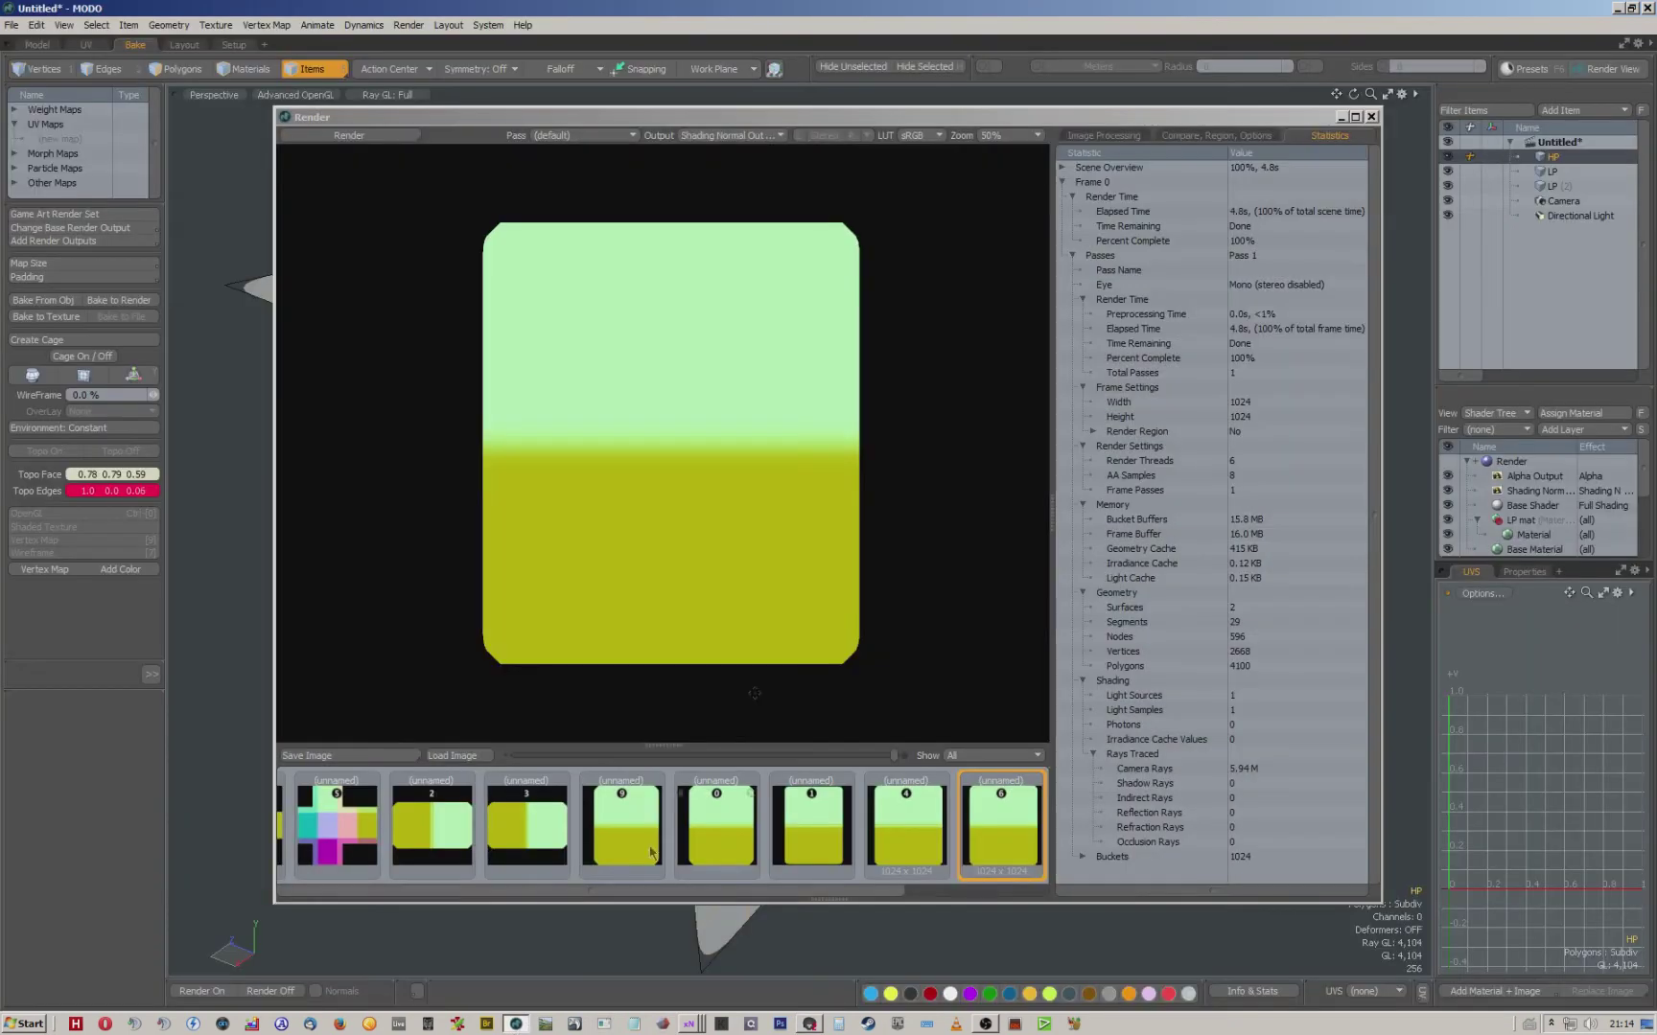
click(1372, 117)
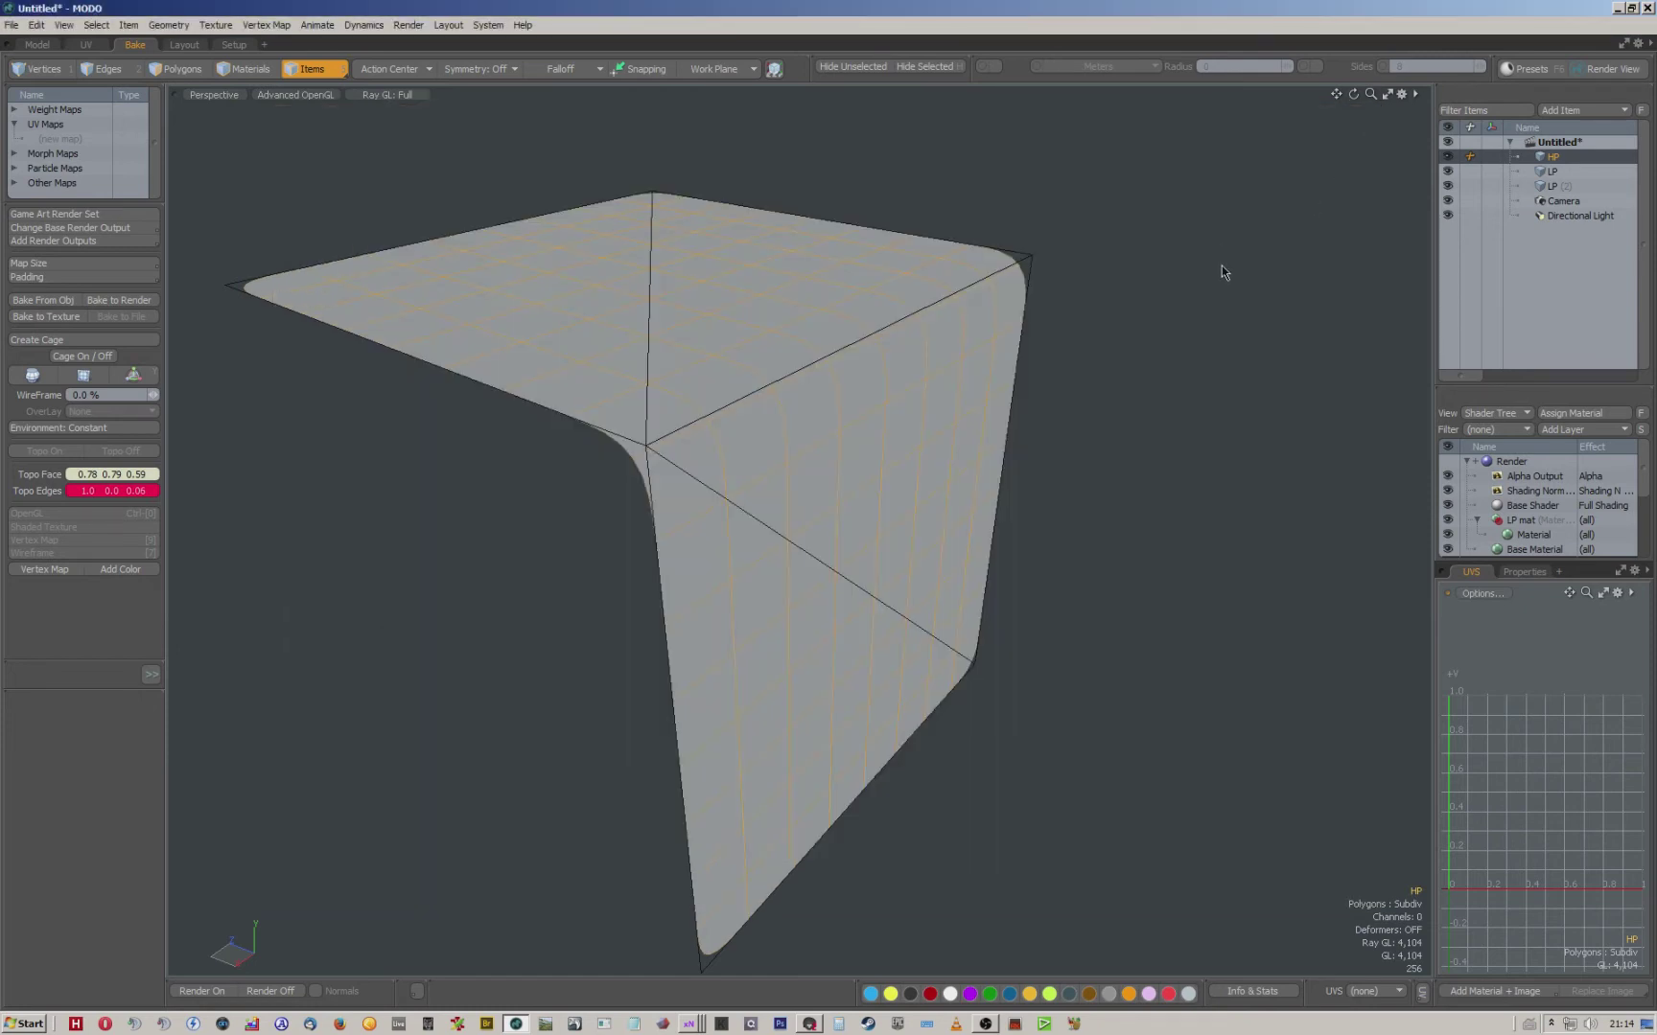
click(1559, 187)
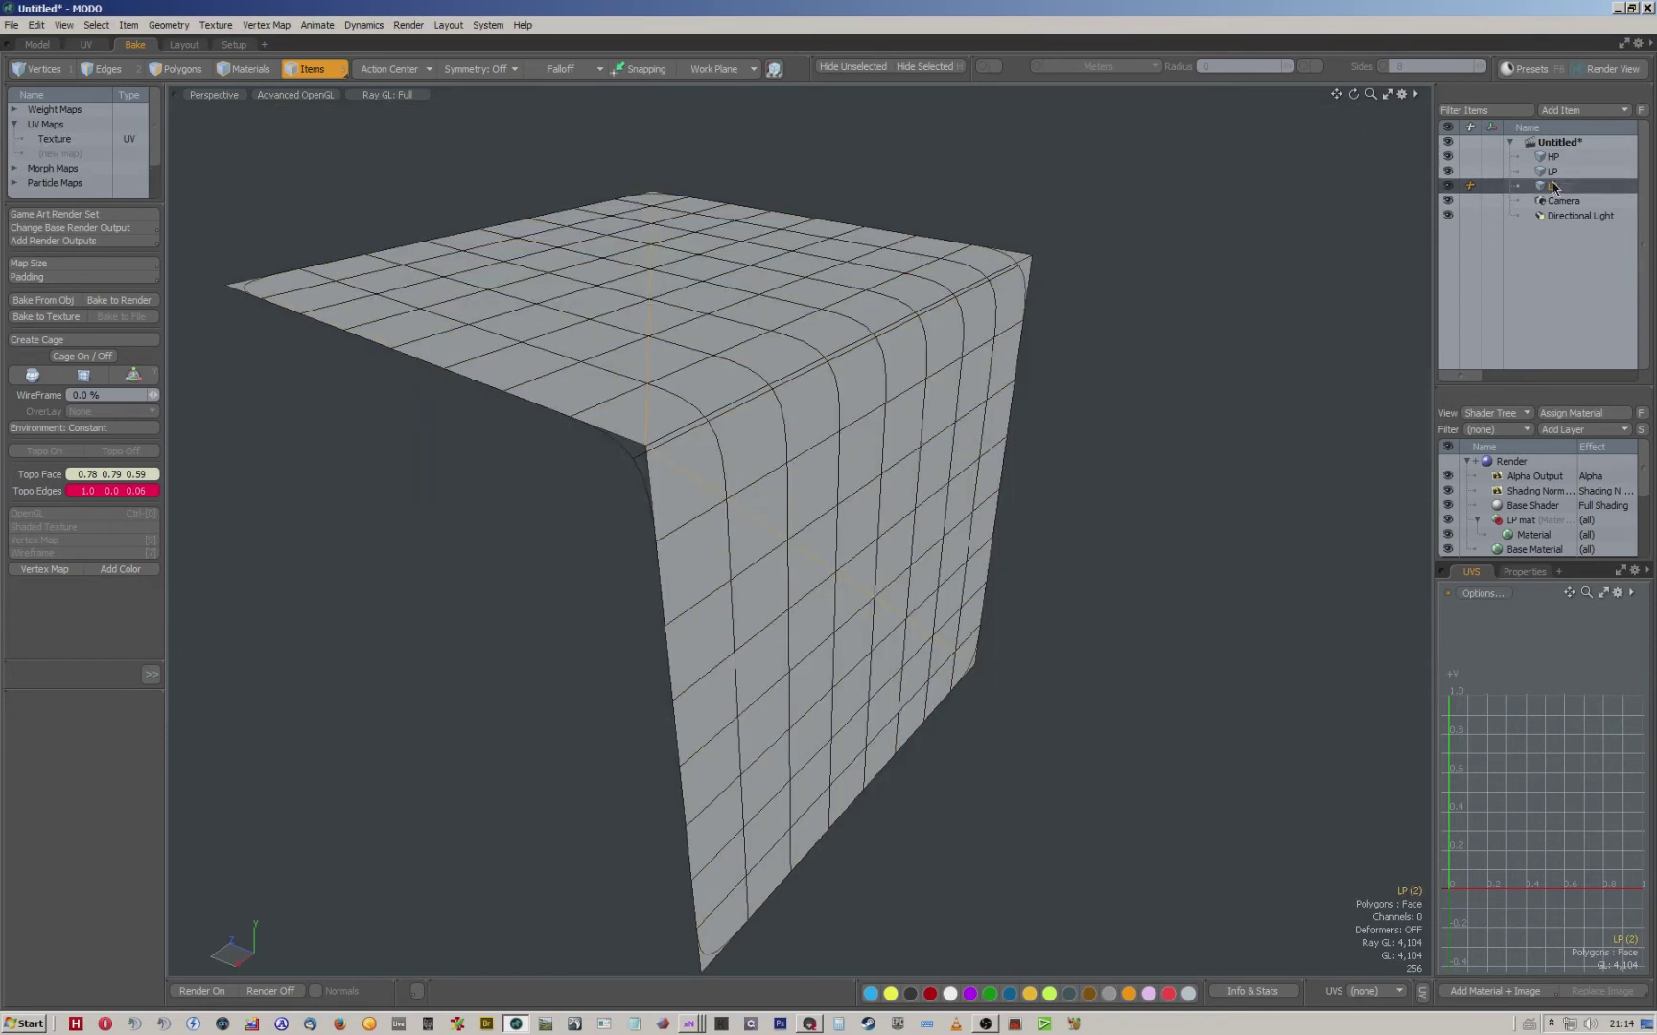
right_click(1558, 187)
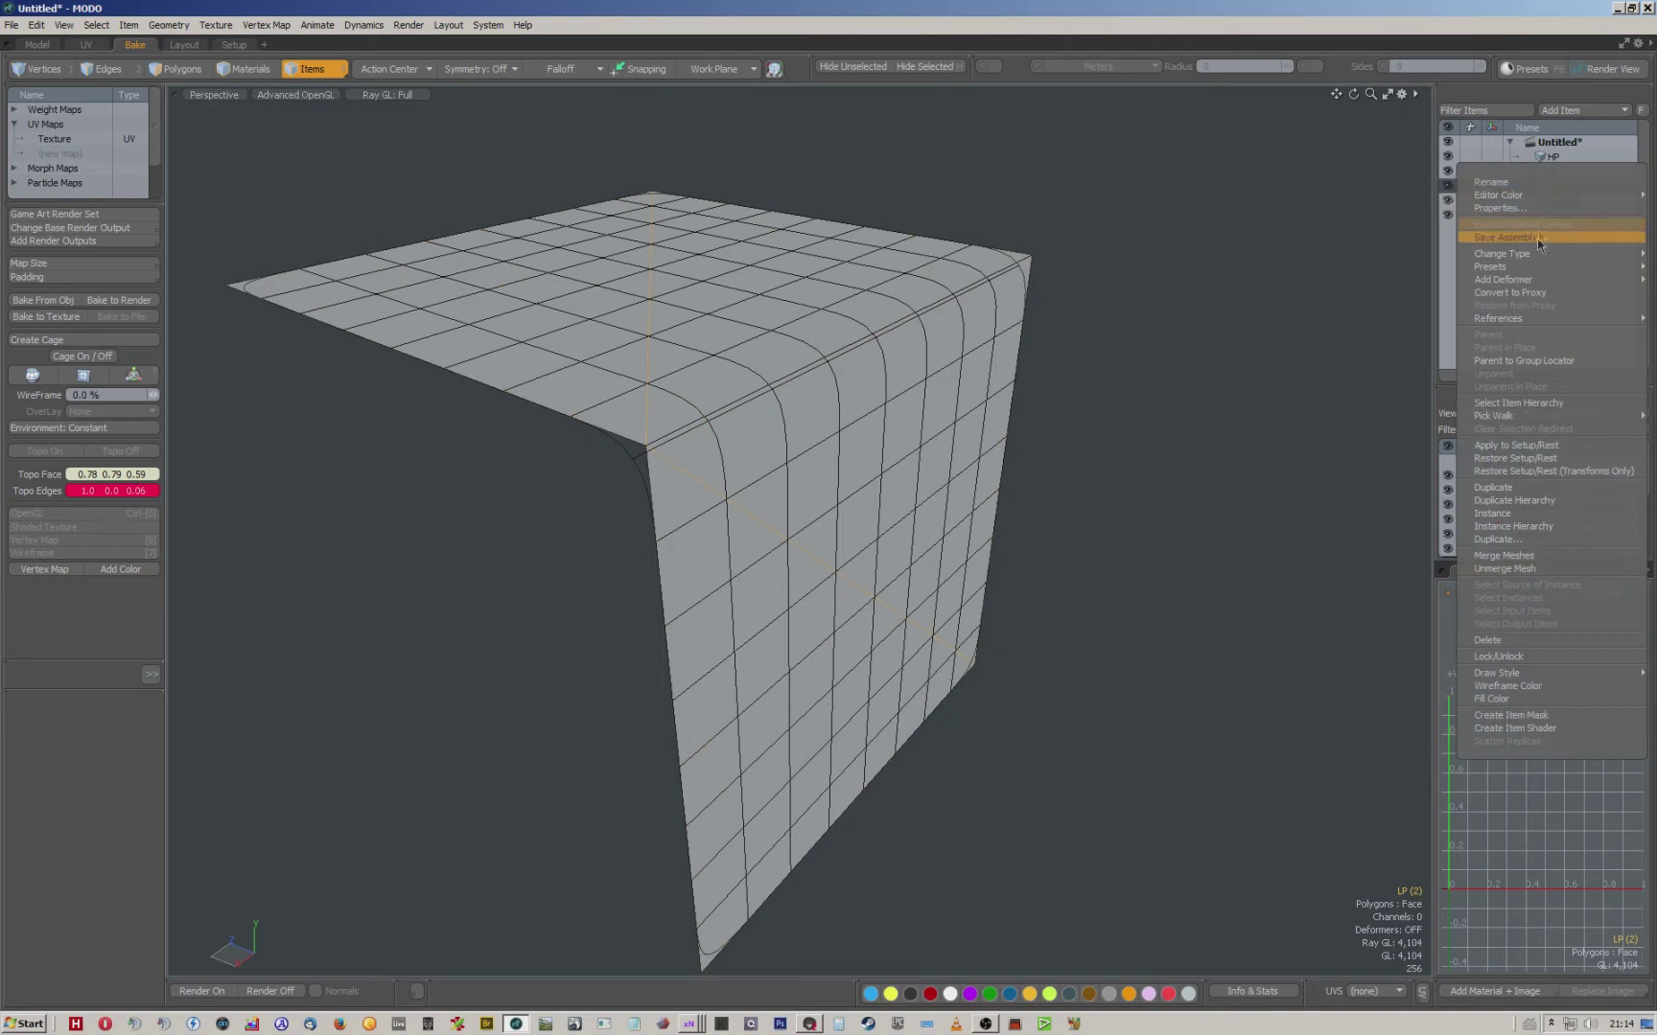
click(1502, 32)
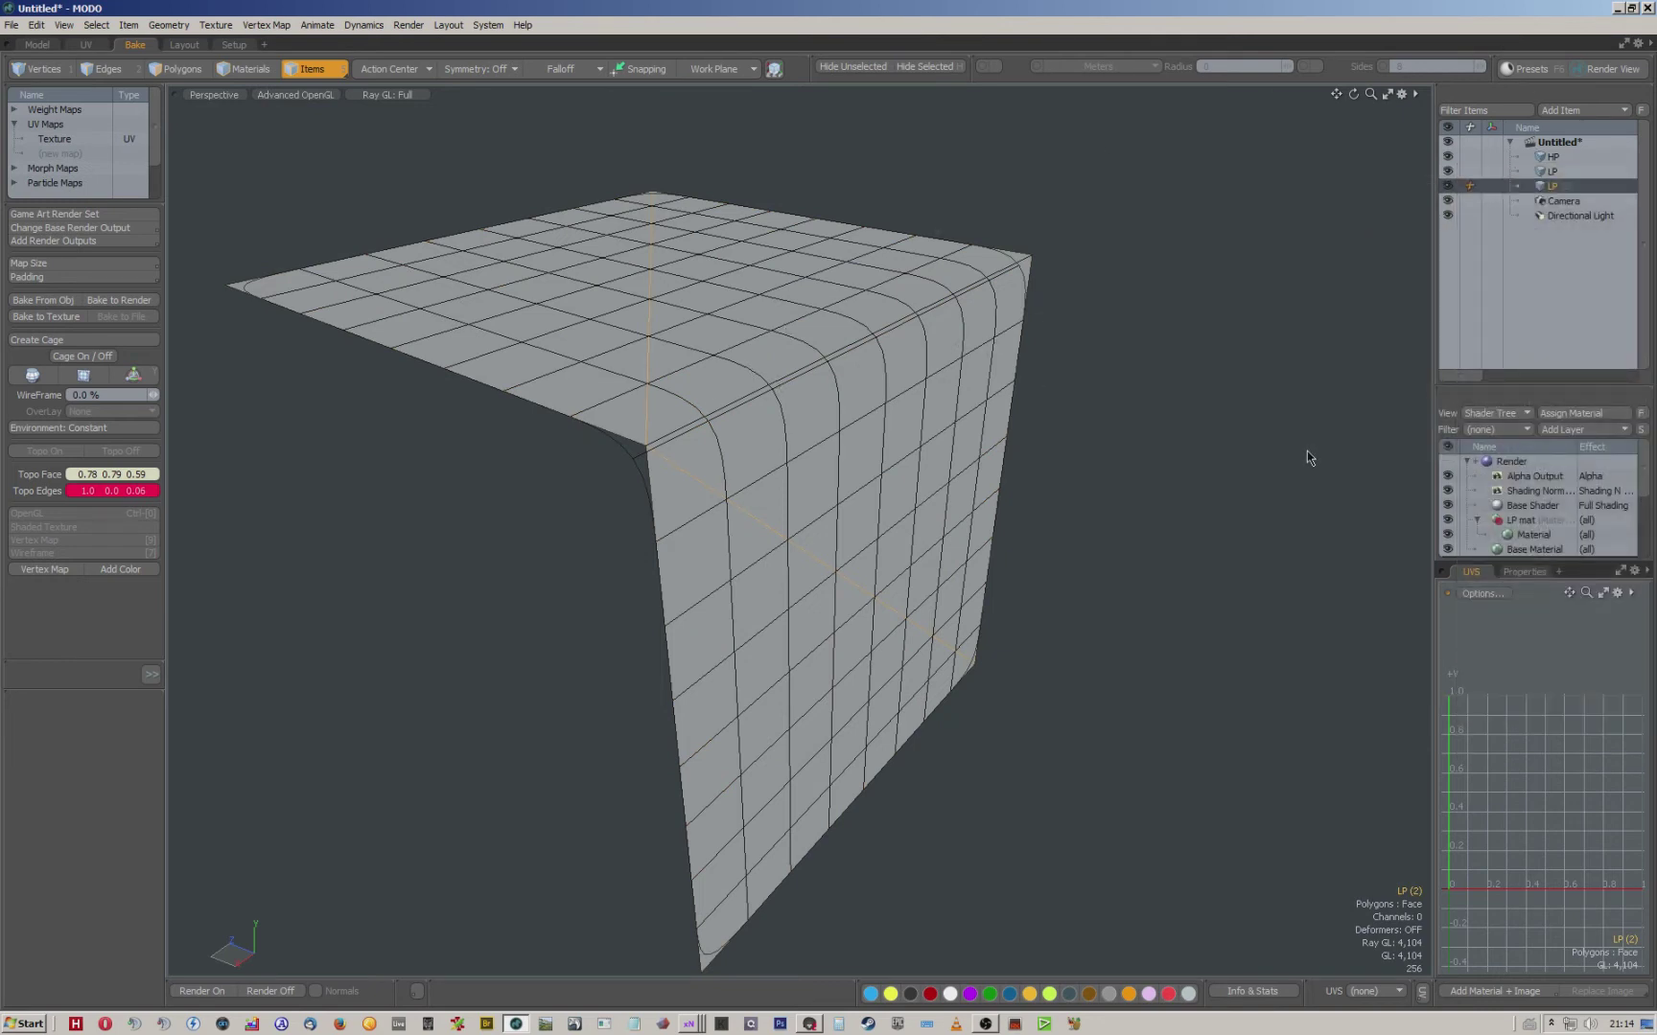
right_click(1558, 187)
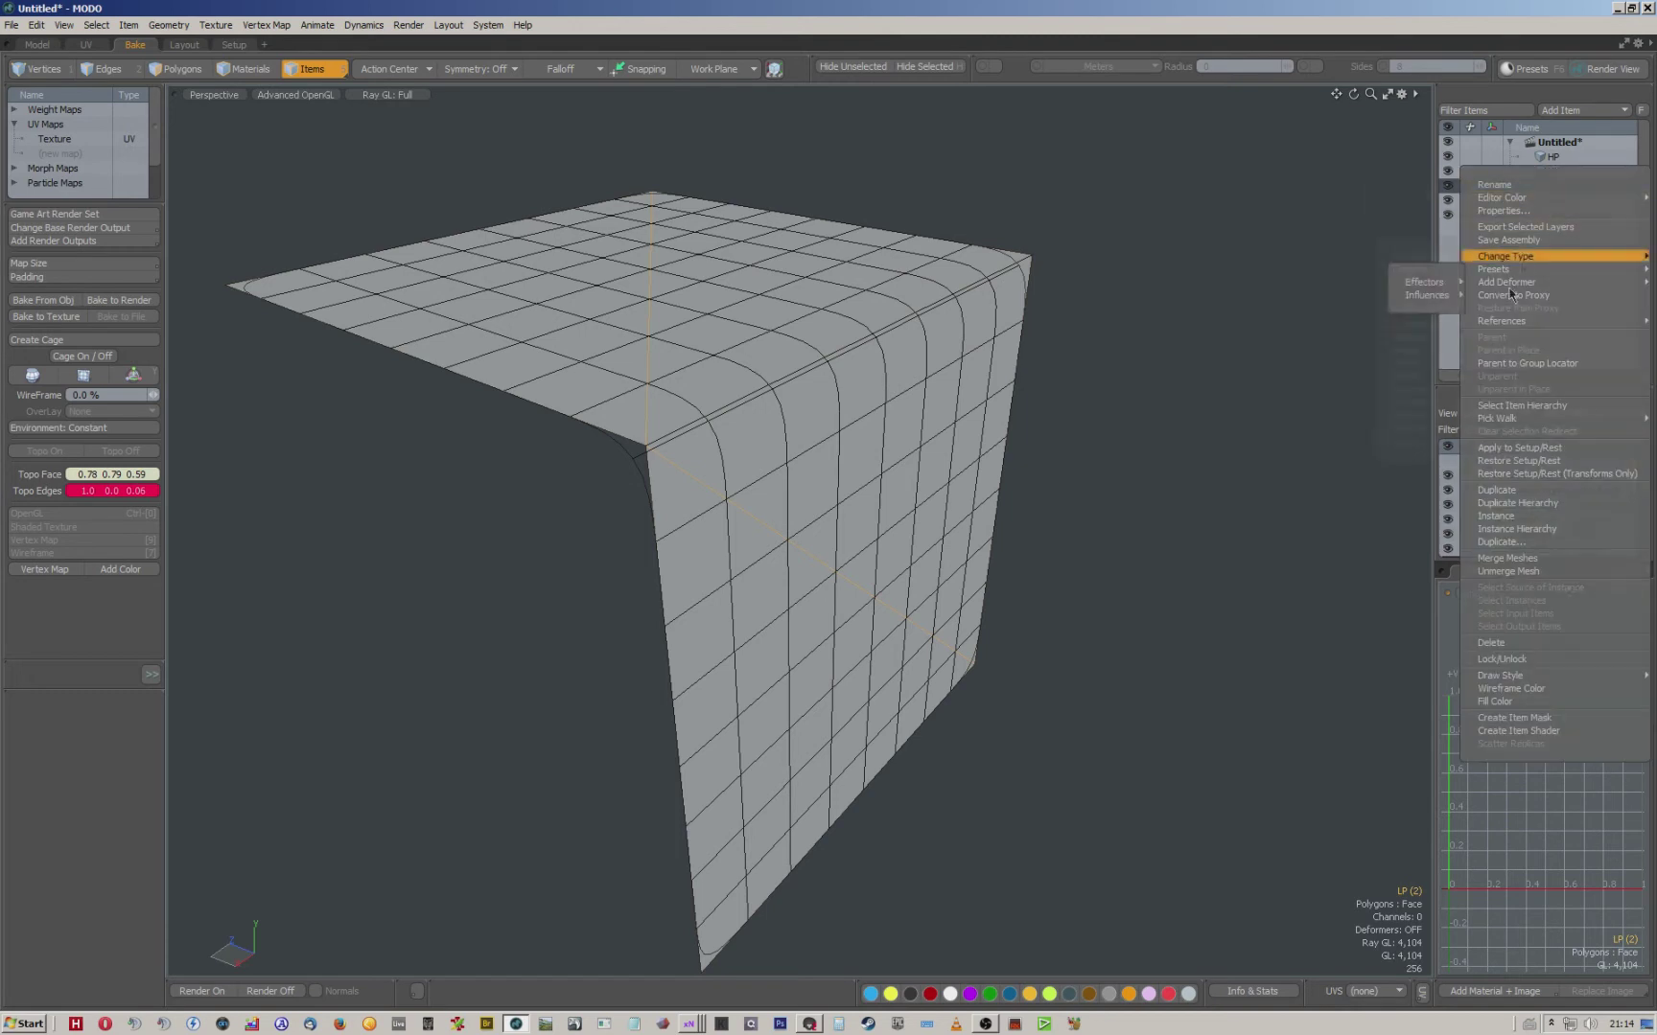
click(1500, 643)
Select the remaining LP mesh and delete the LP mat material group from the shader tree.
click(1551, 173)
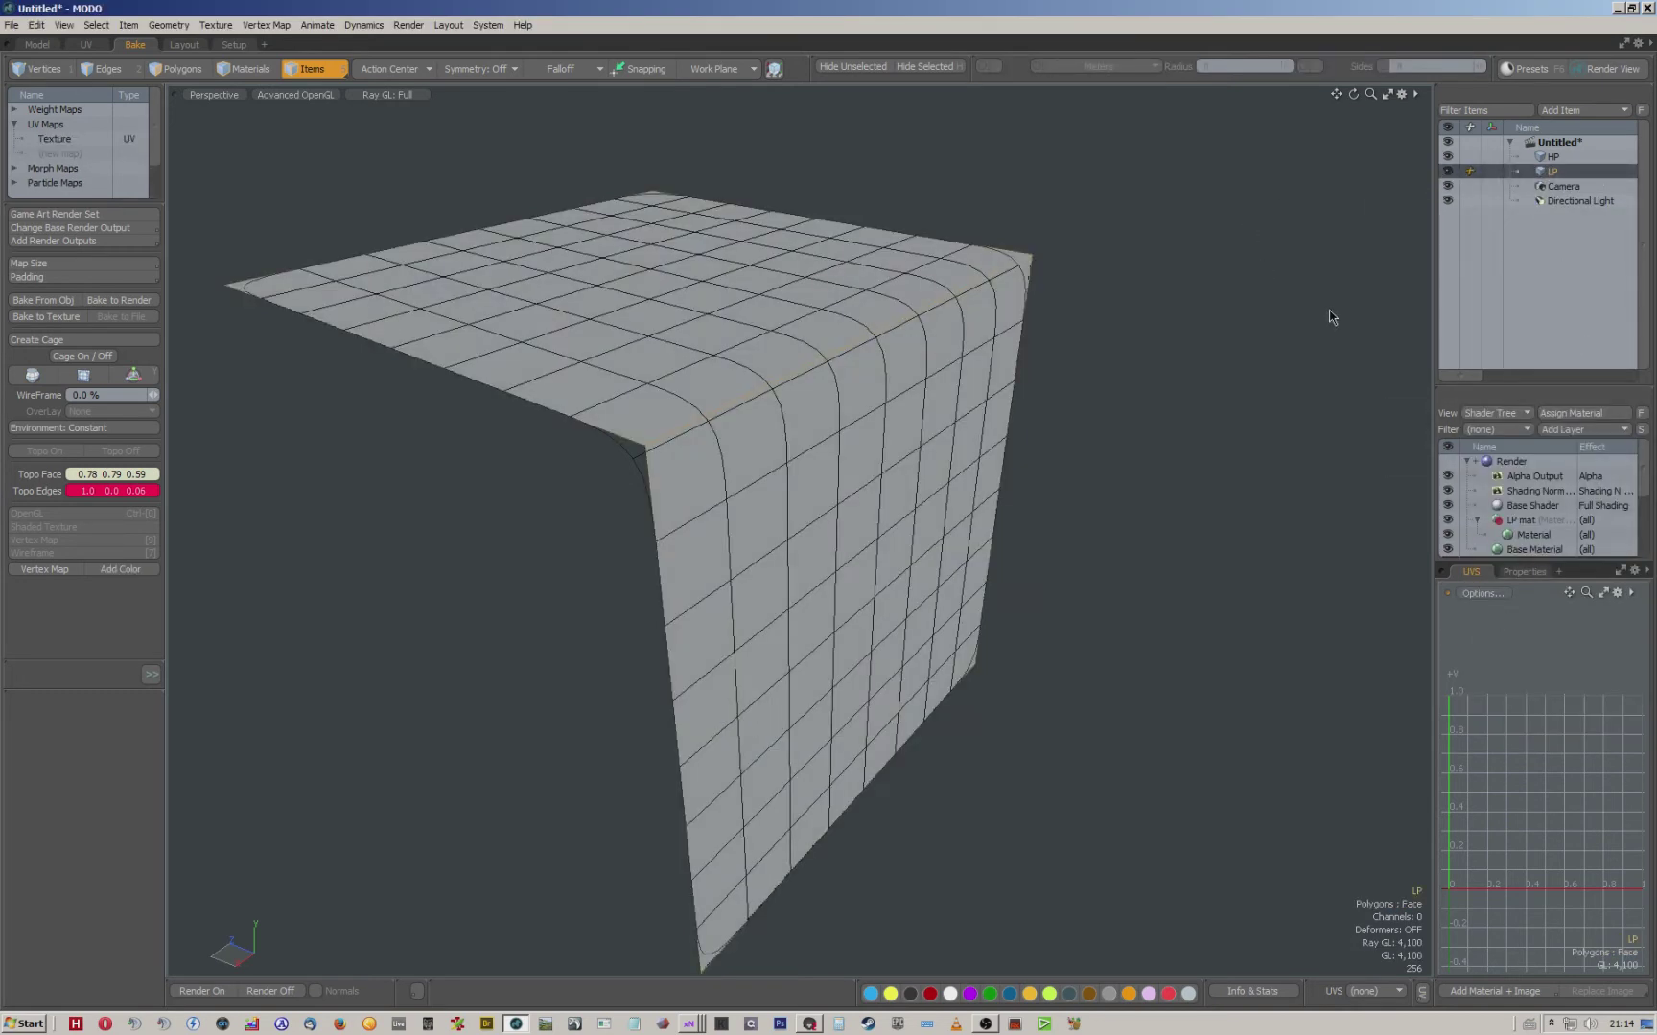
click(1479, 521)
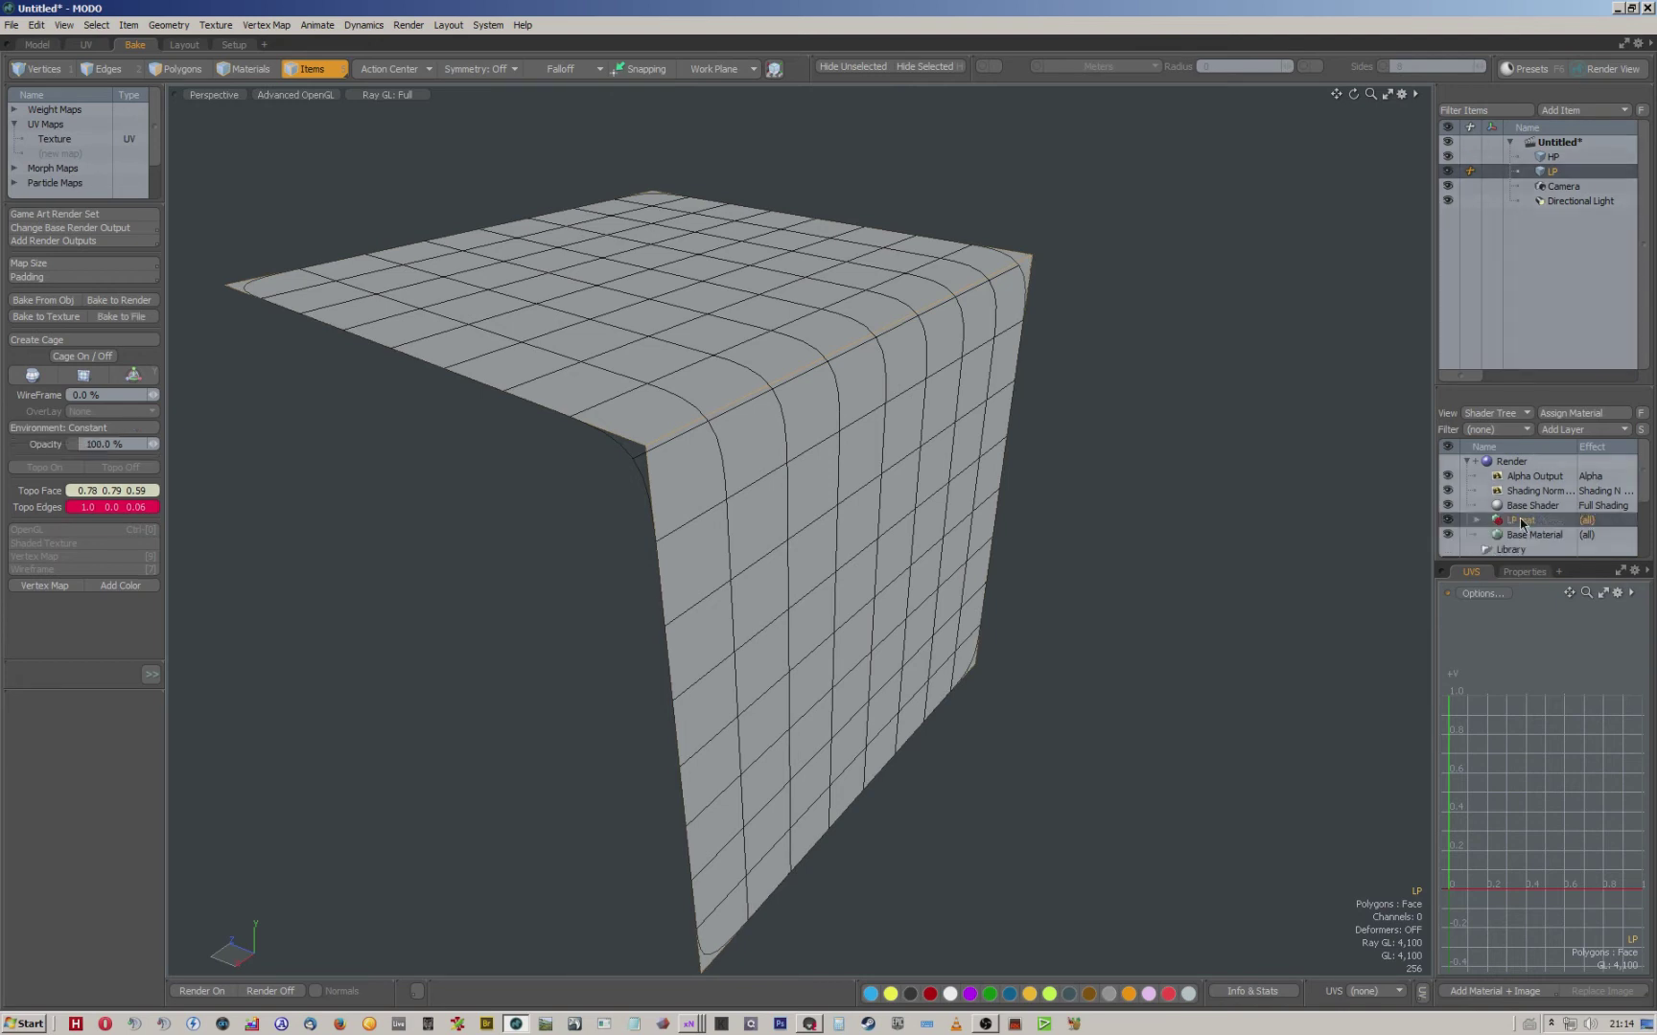
key(Delete)
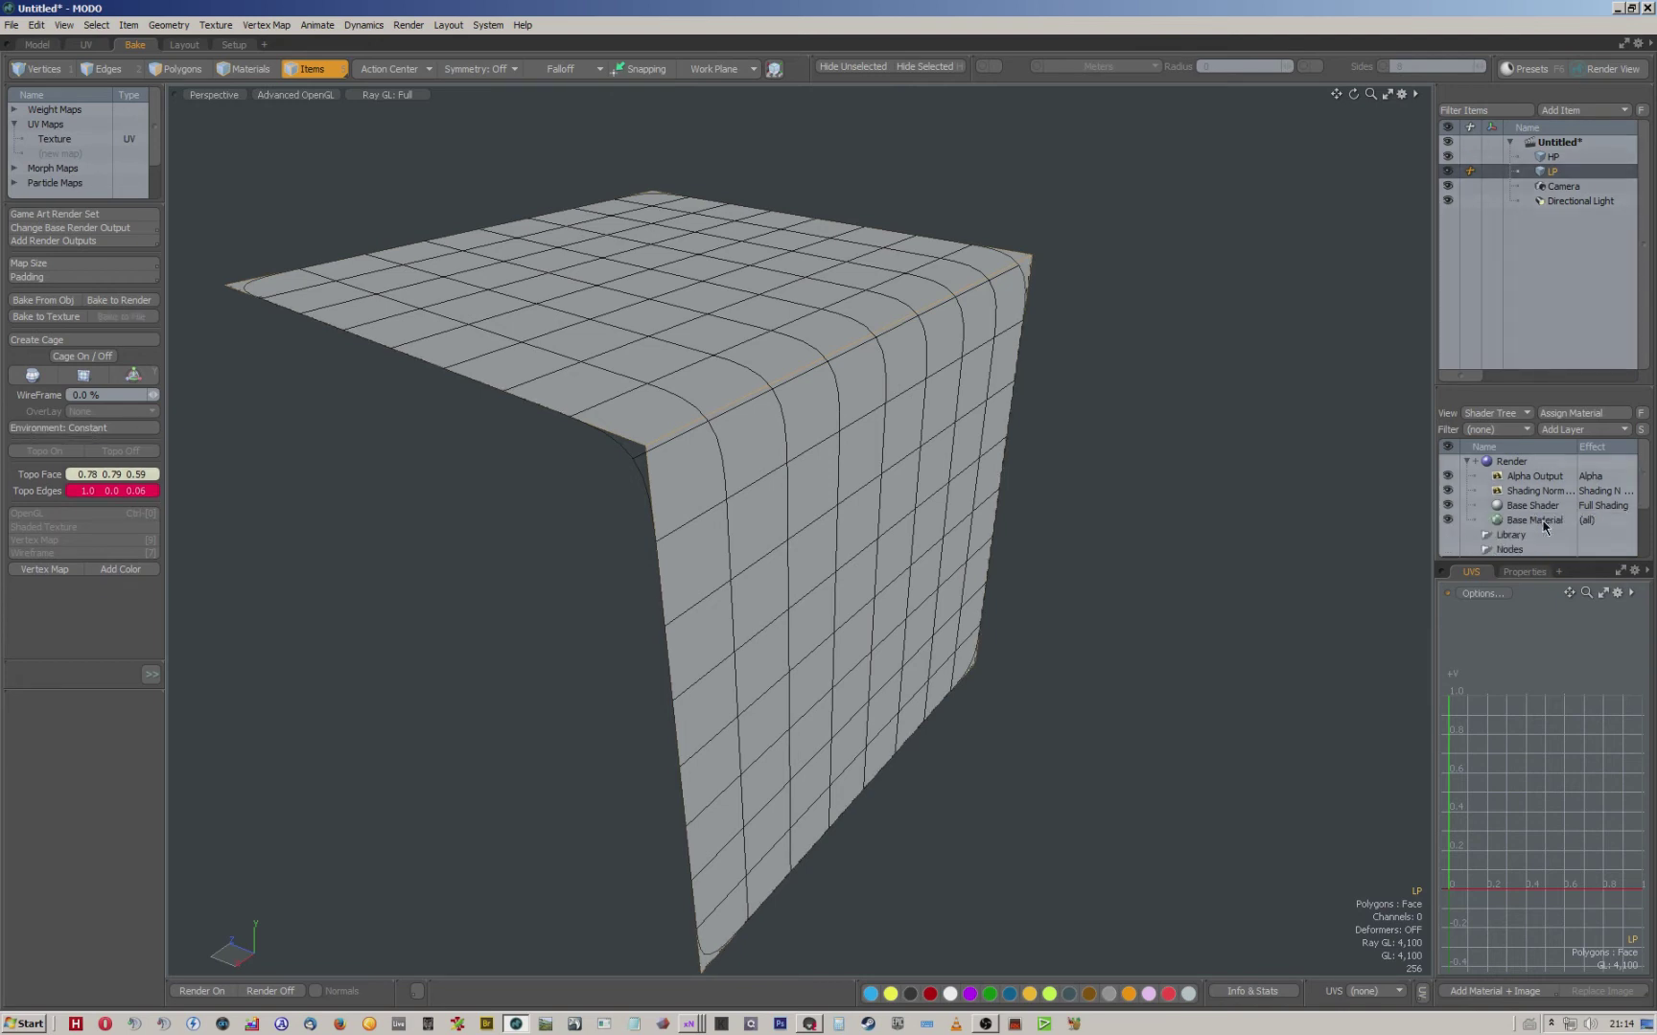
Delete the leftover LP mat material tag from the LP mesh's polygon statistics.
click(1263, 991)
click(1158, 747)
click(1167, 807)
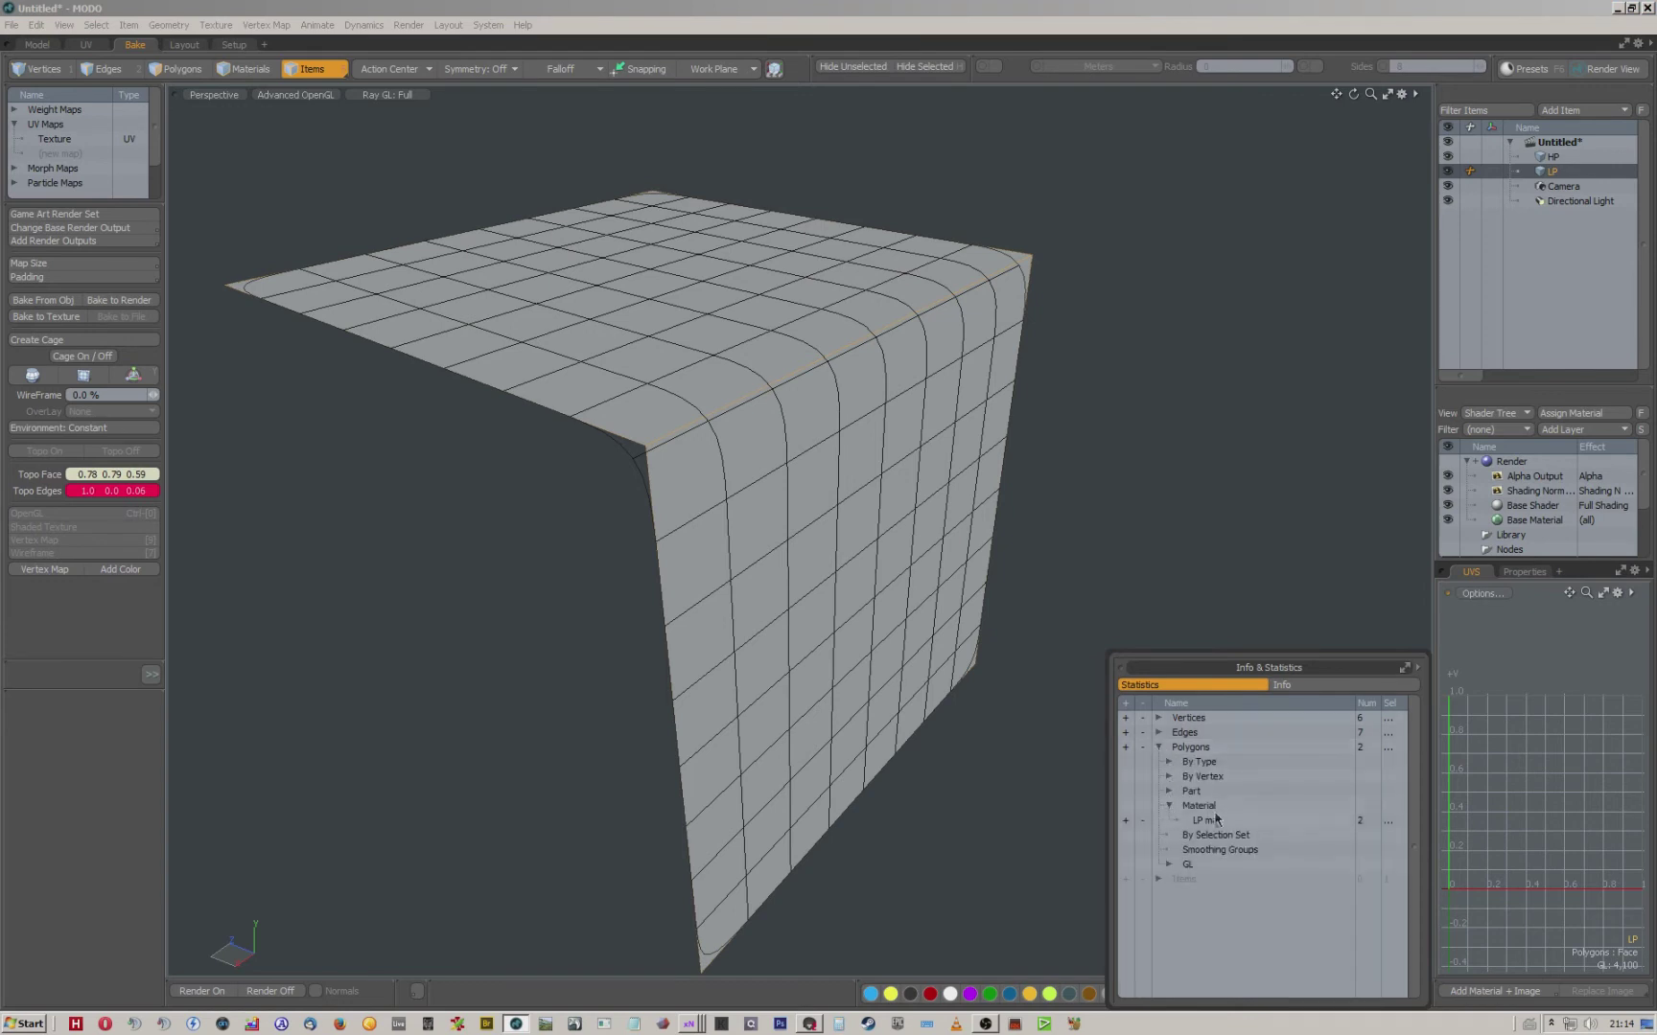
click(1205, 822)
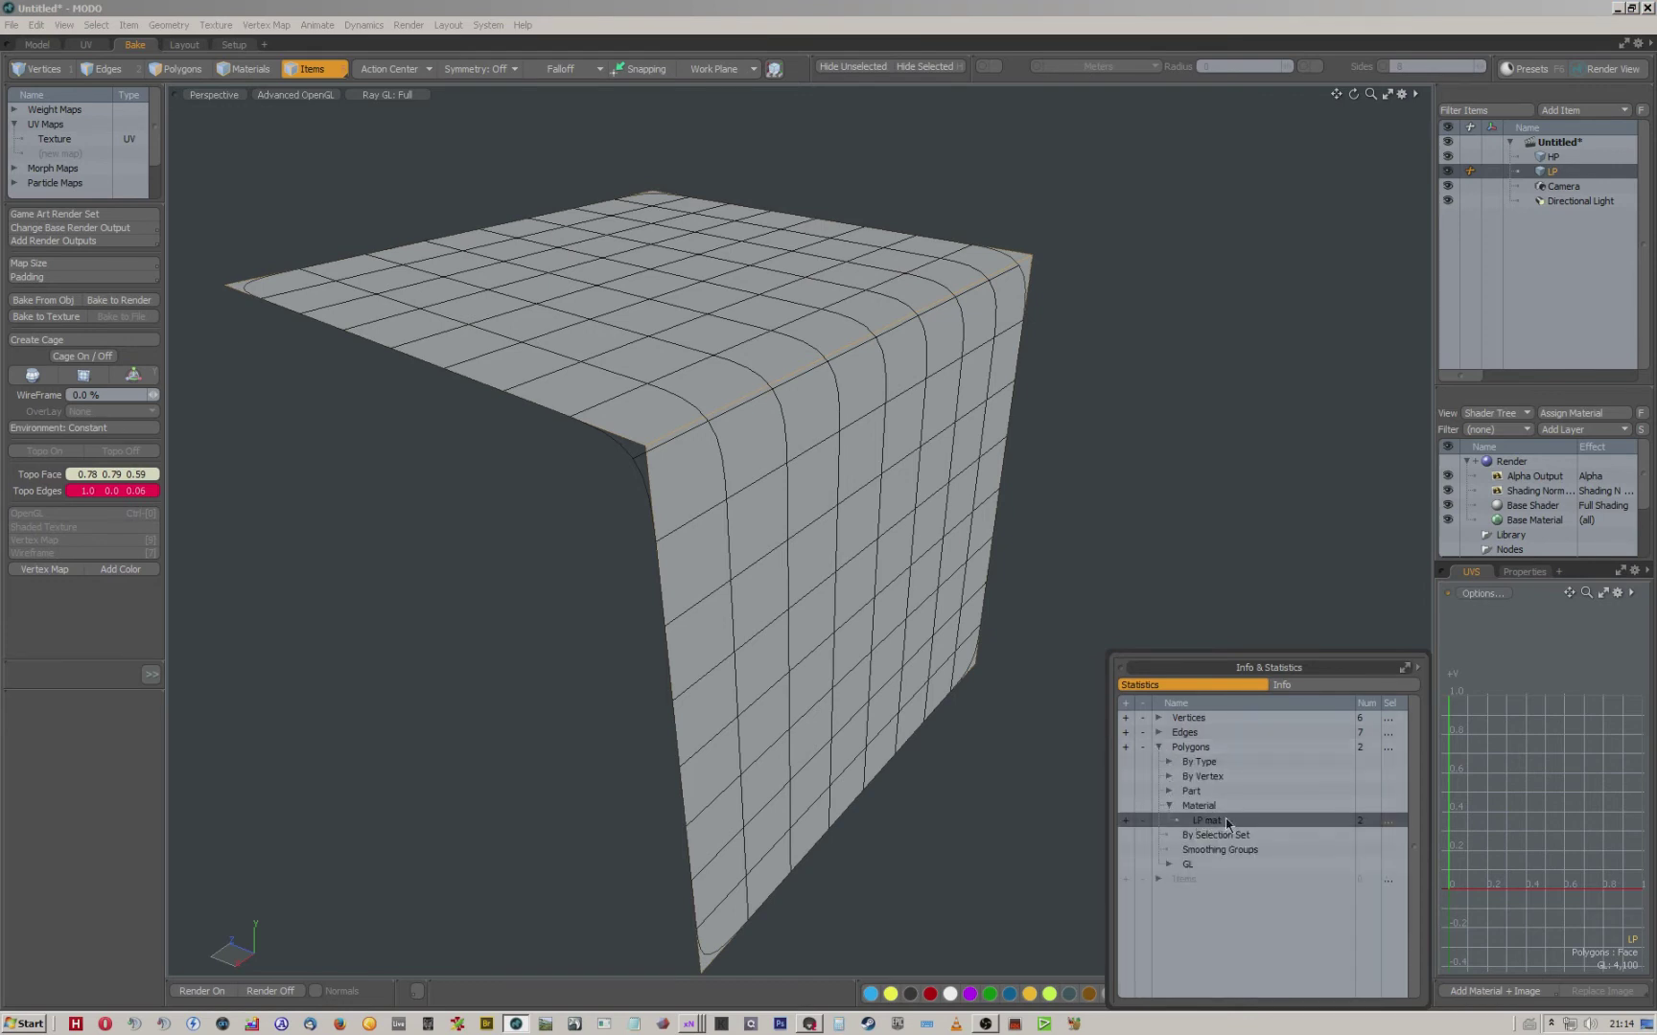
key(Delete)
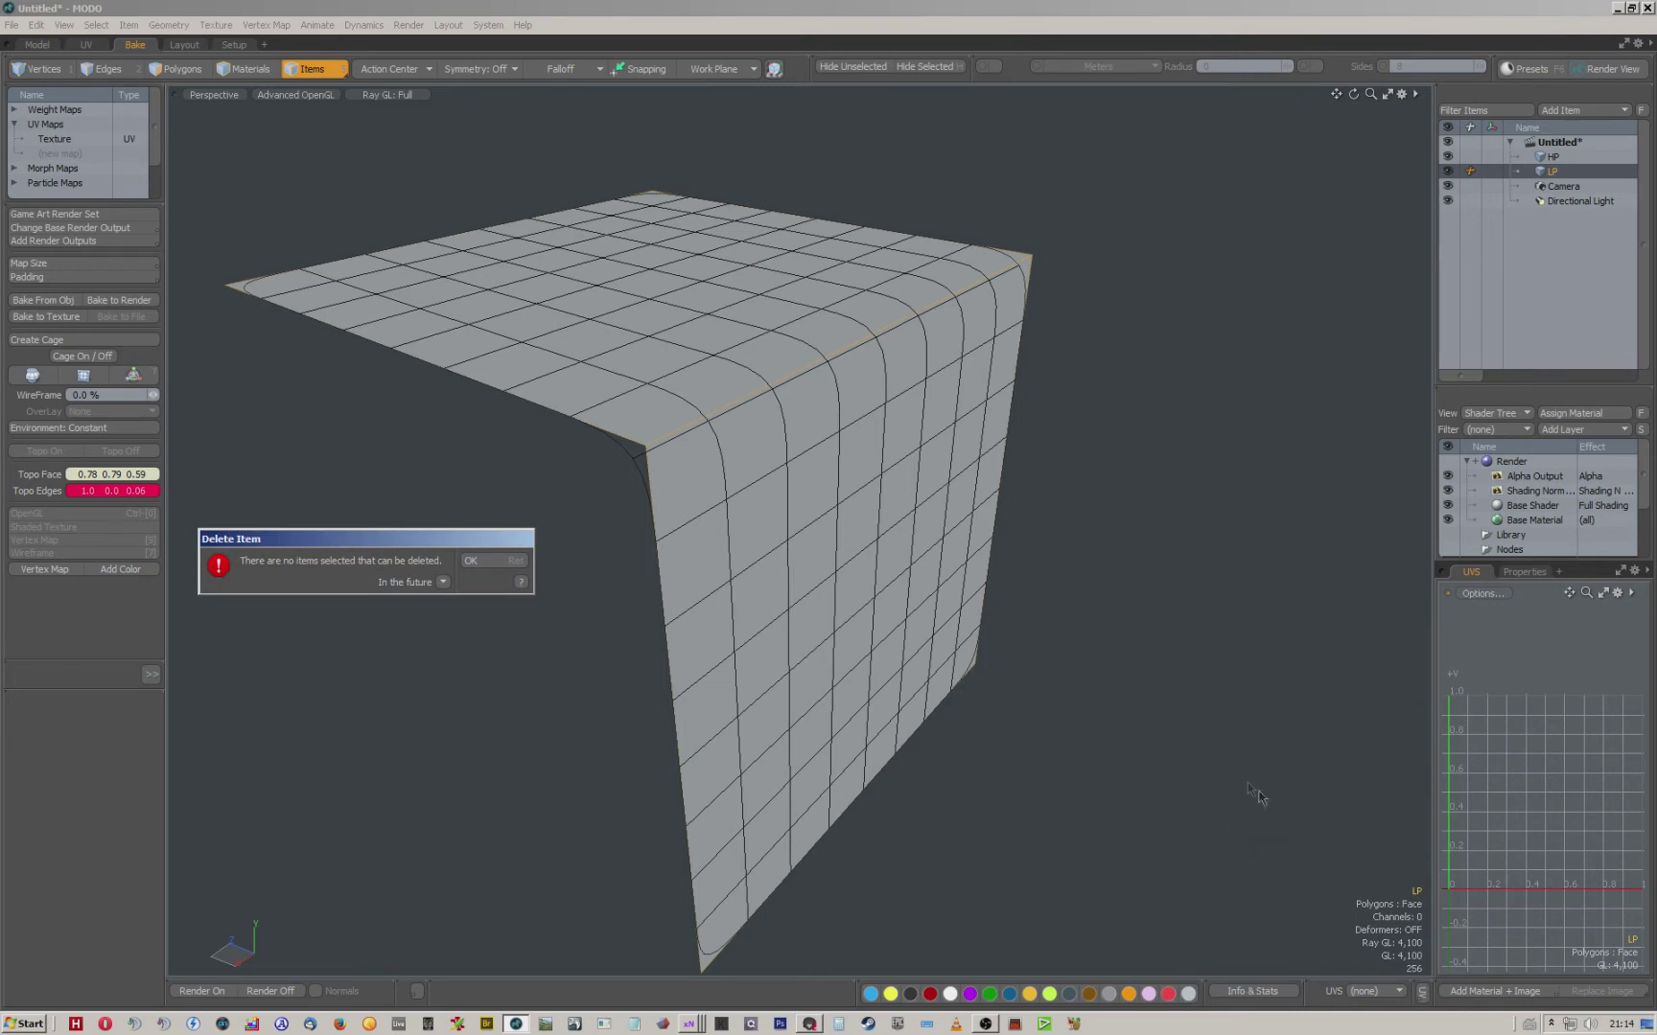
click(470, 567)
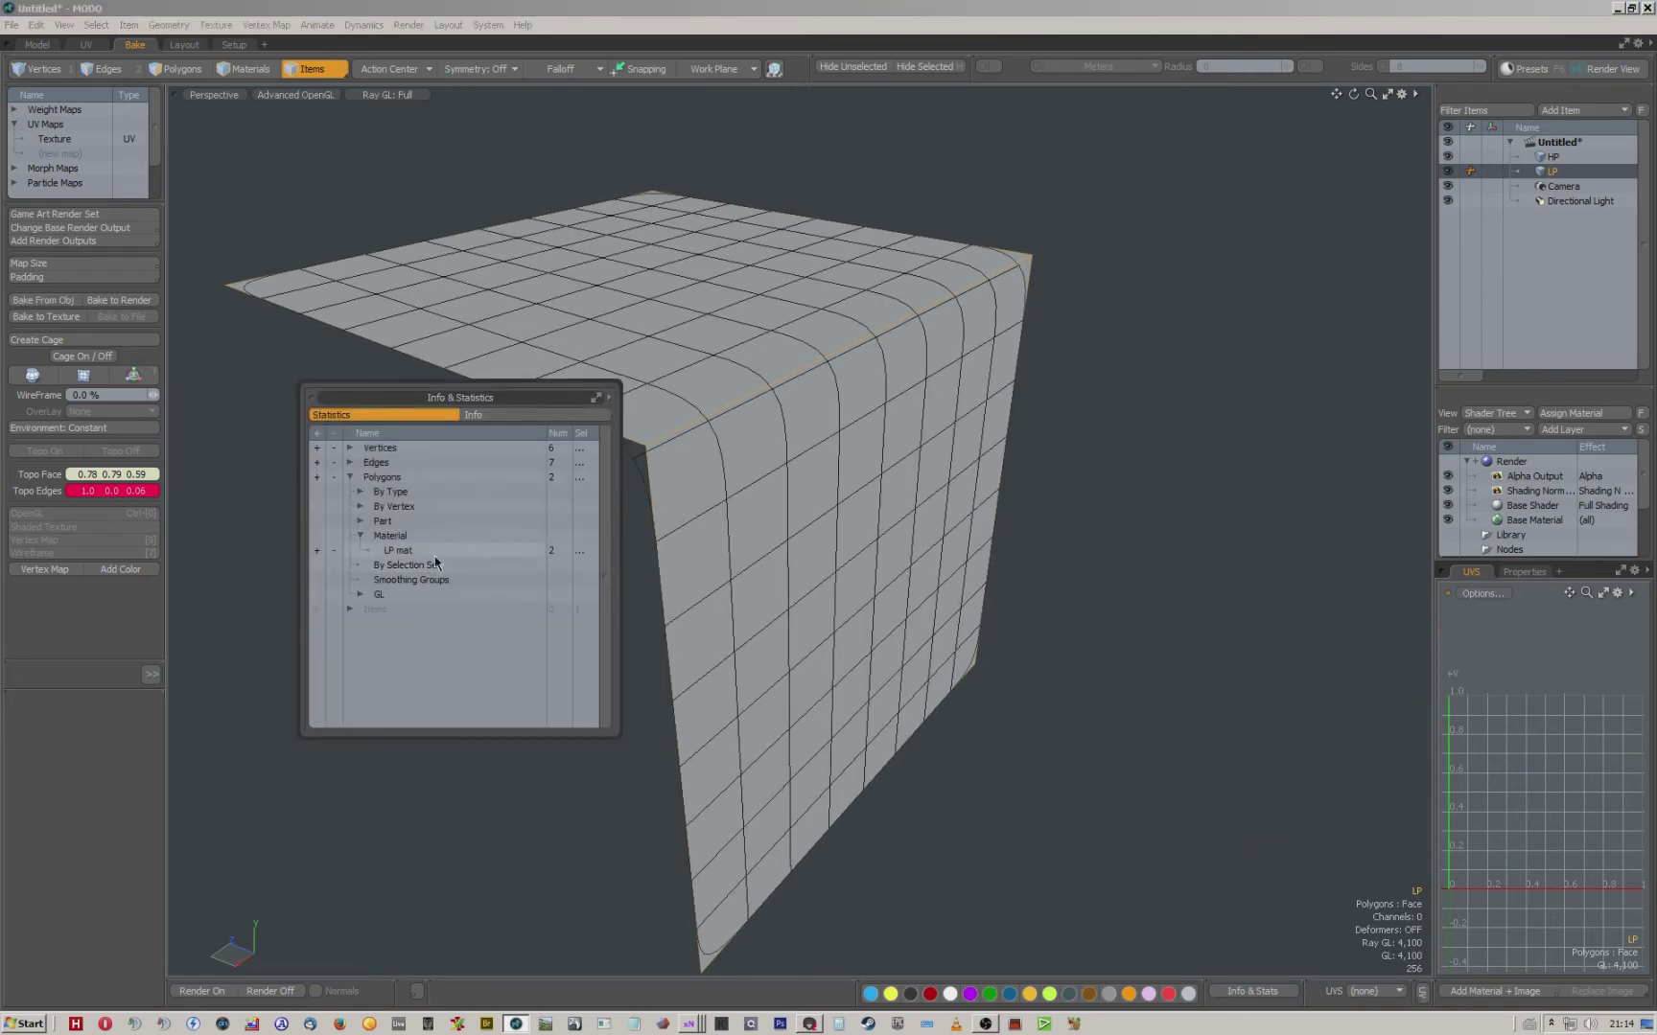
right_click(429, 556)
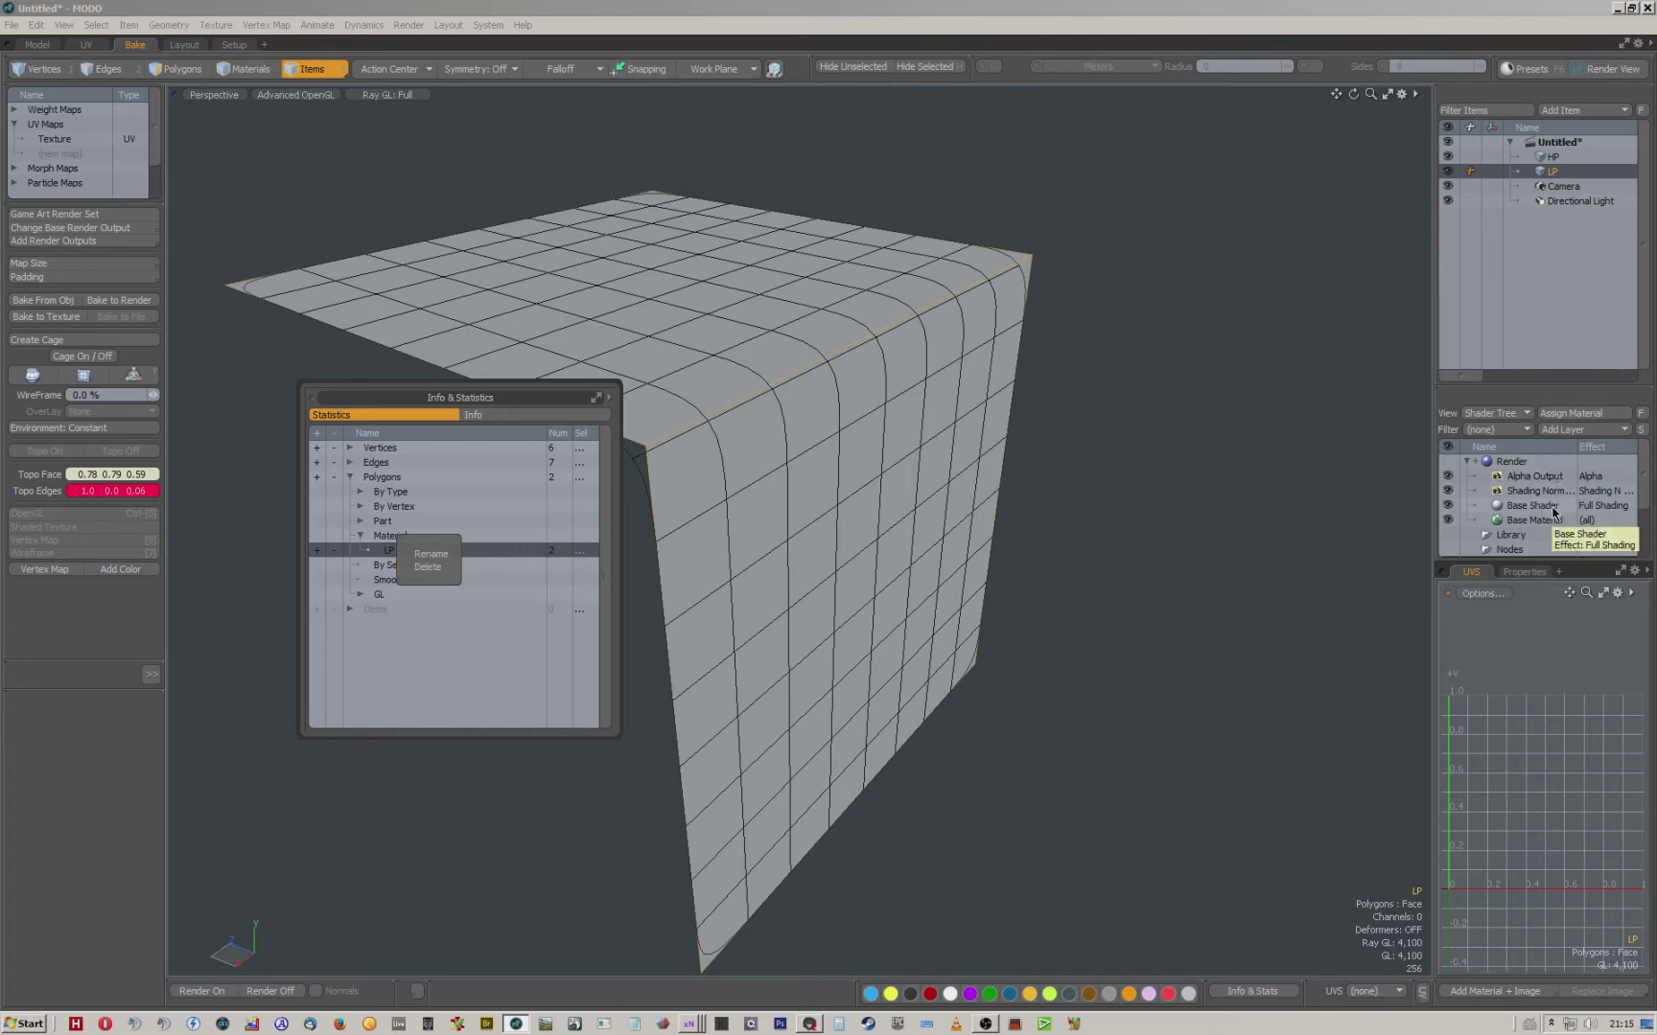
click(429, 567)
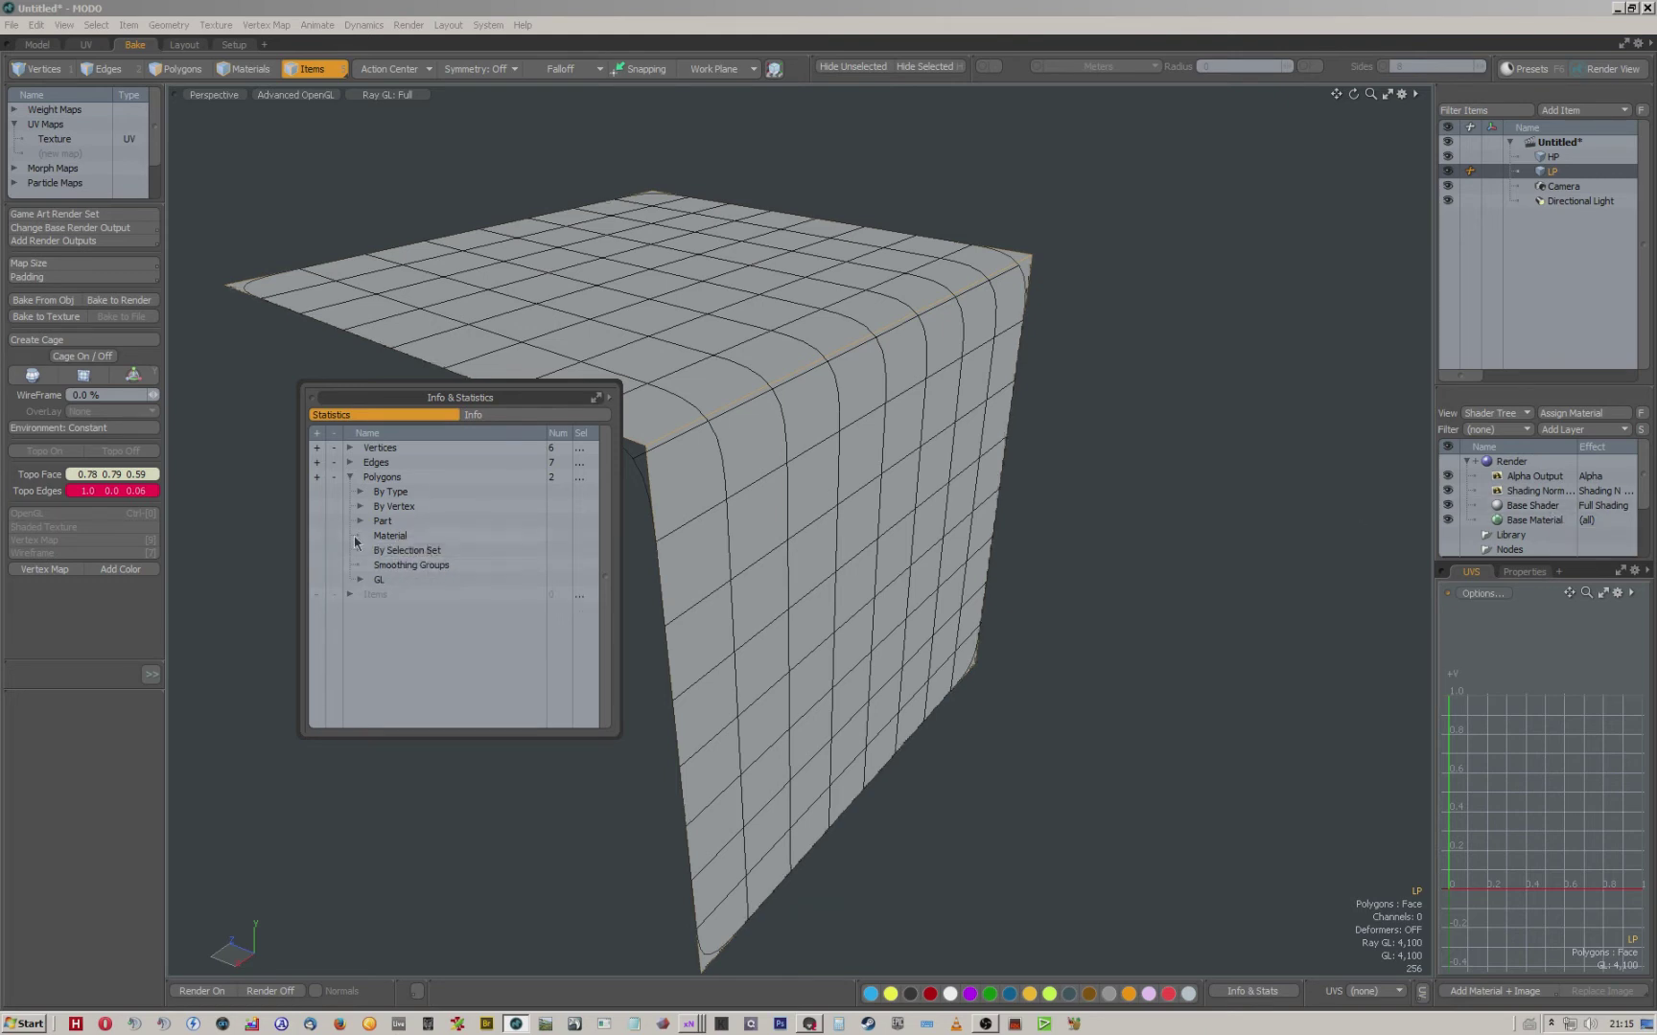
click(1099, 462)
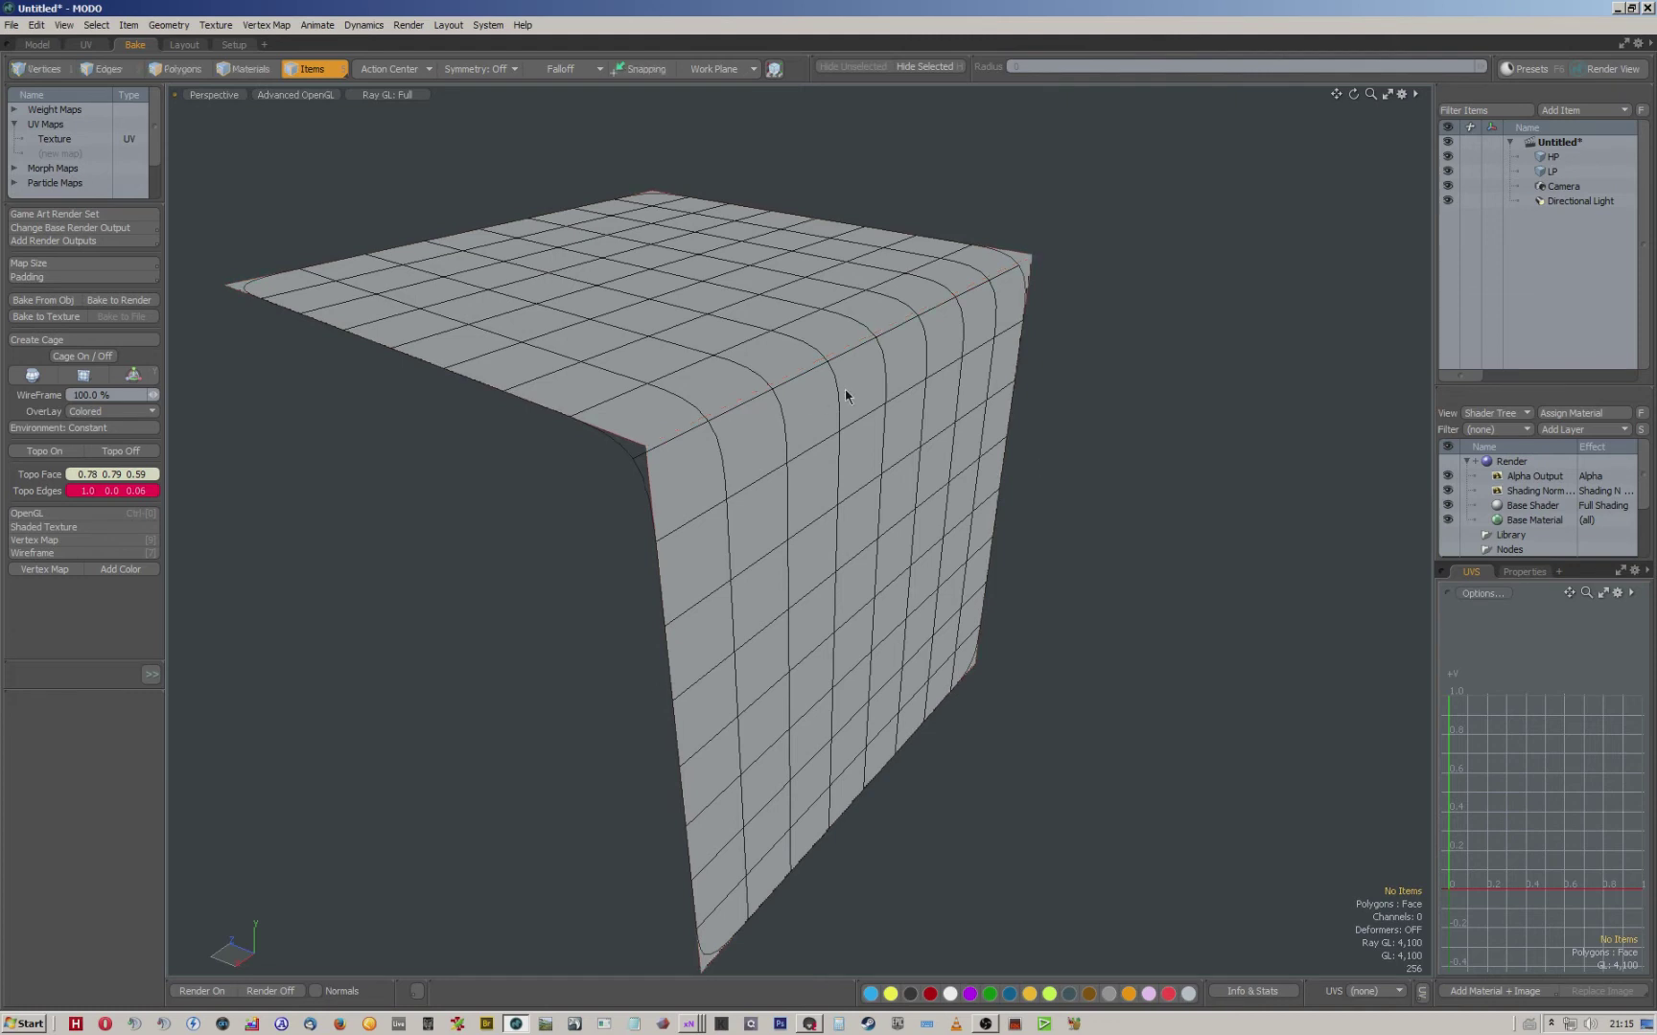
Select the vertical face of the LP mesh and assign it a new material named asdasd.
click(1552, 172)
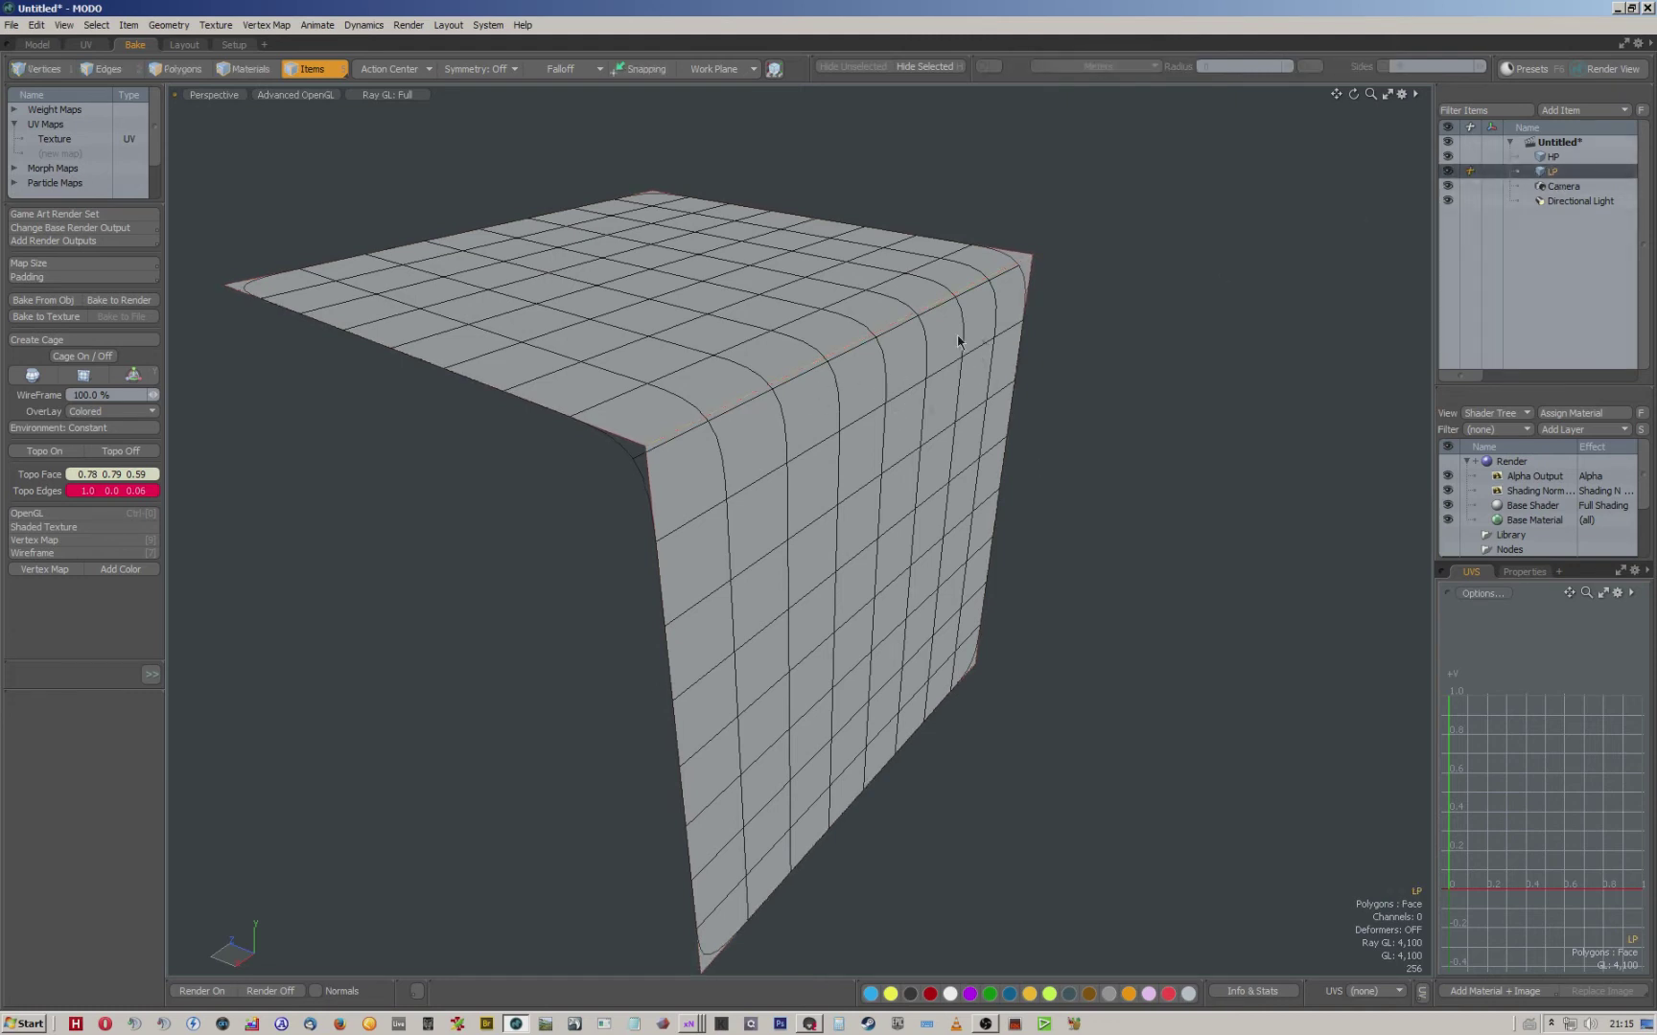
alt+drag(1127, 344, 850, 423)
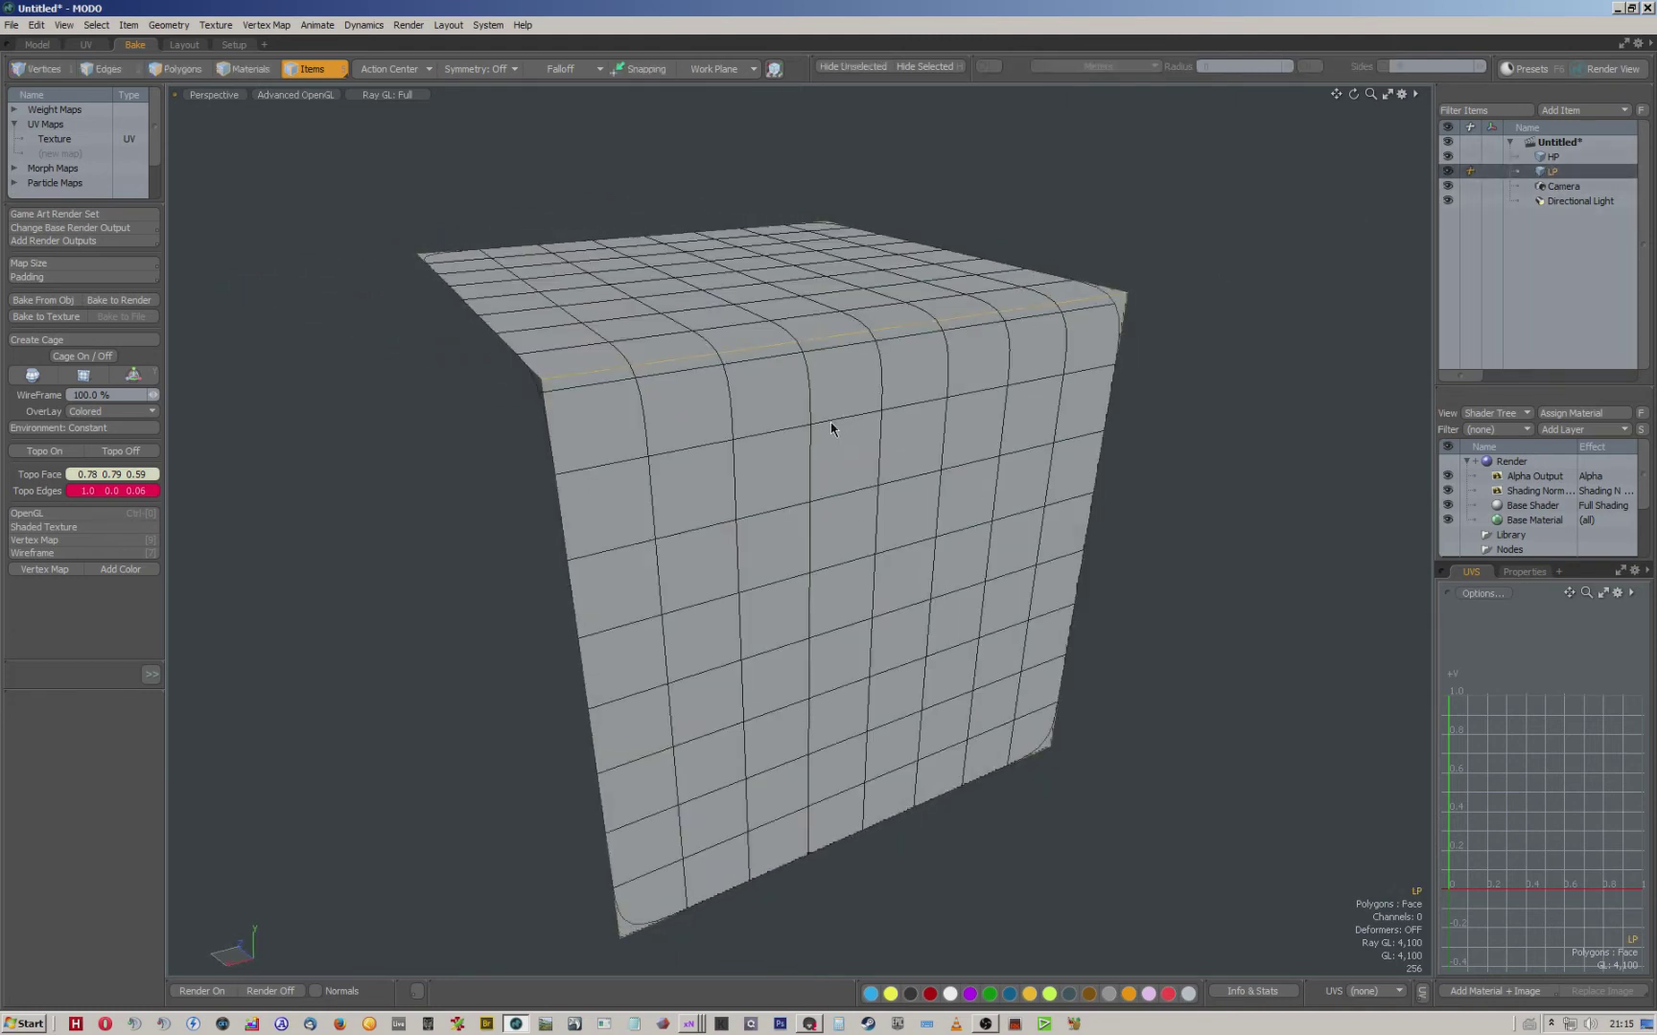
click(180, 70)
click(774, 508)
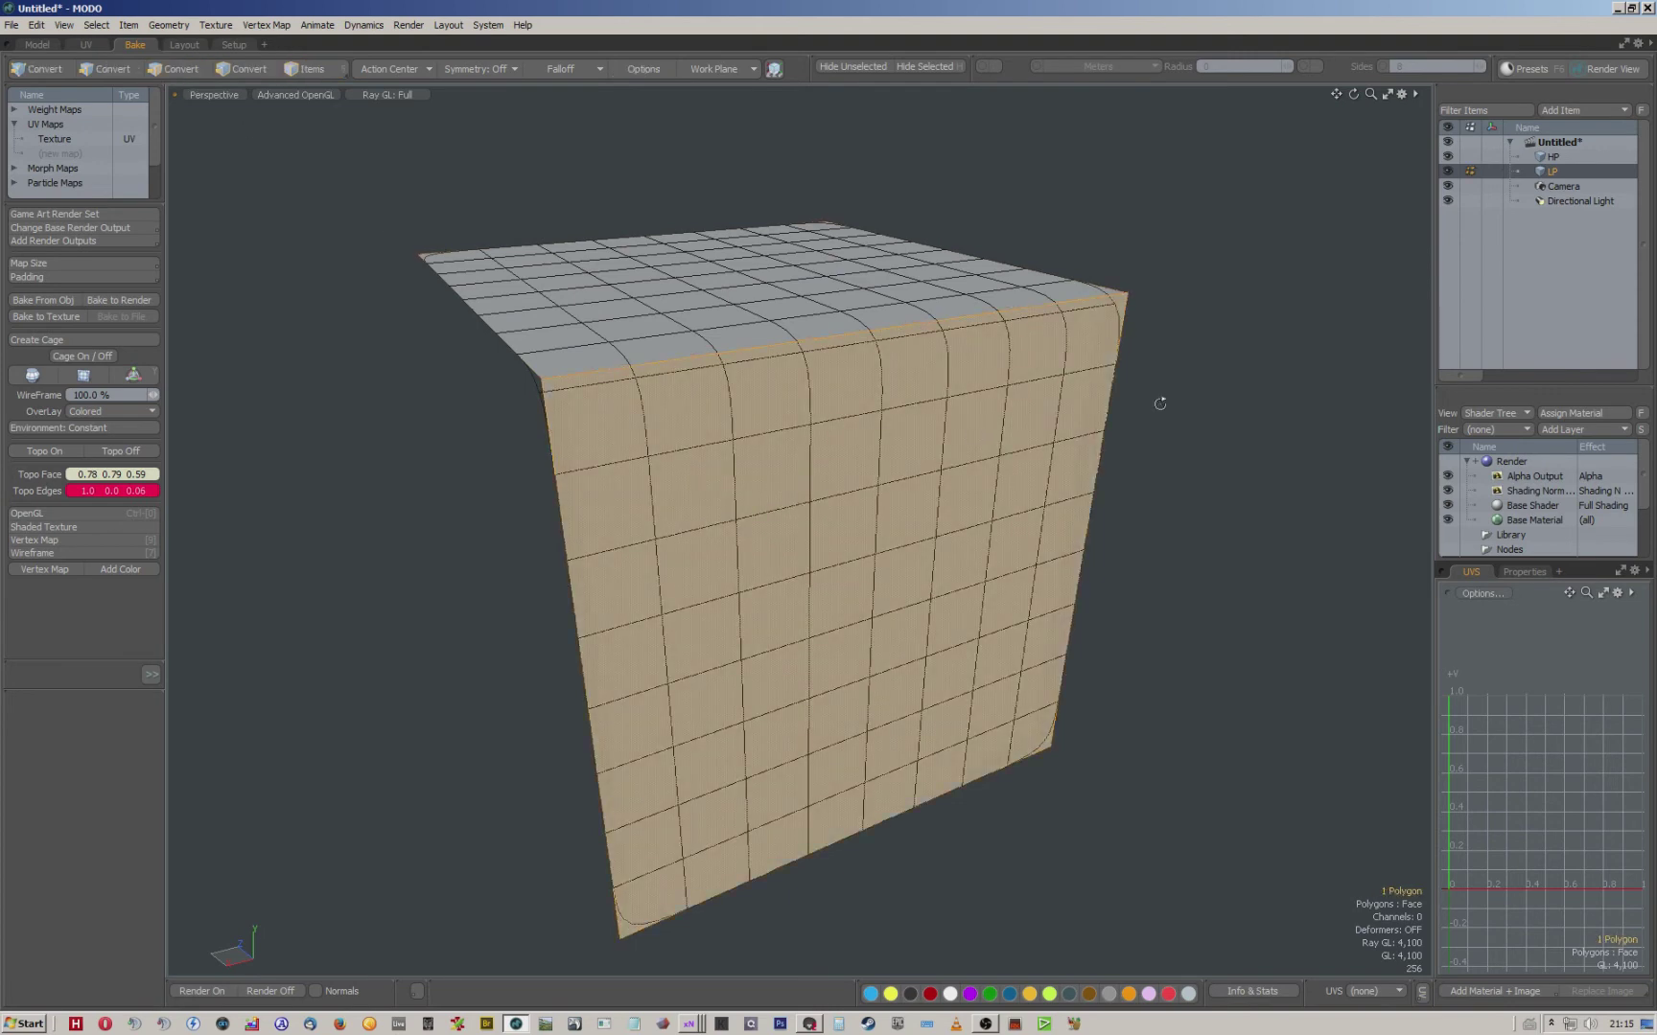
alt+drag(1138, 410, 1208, 425)
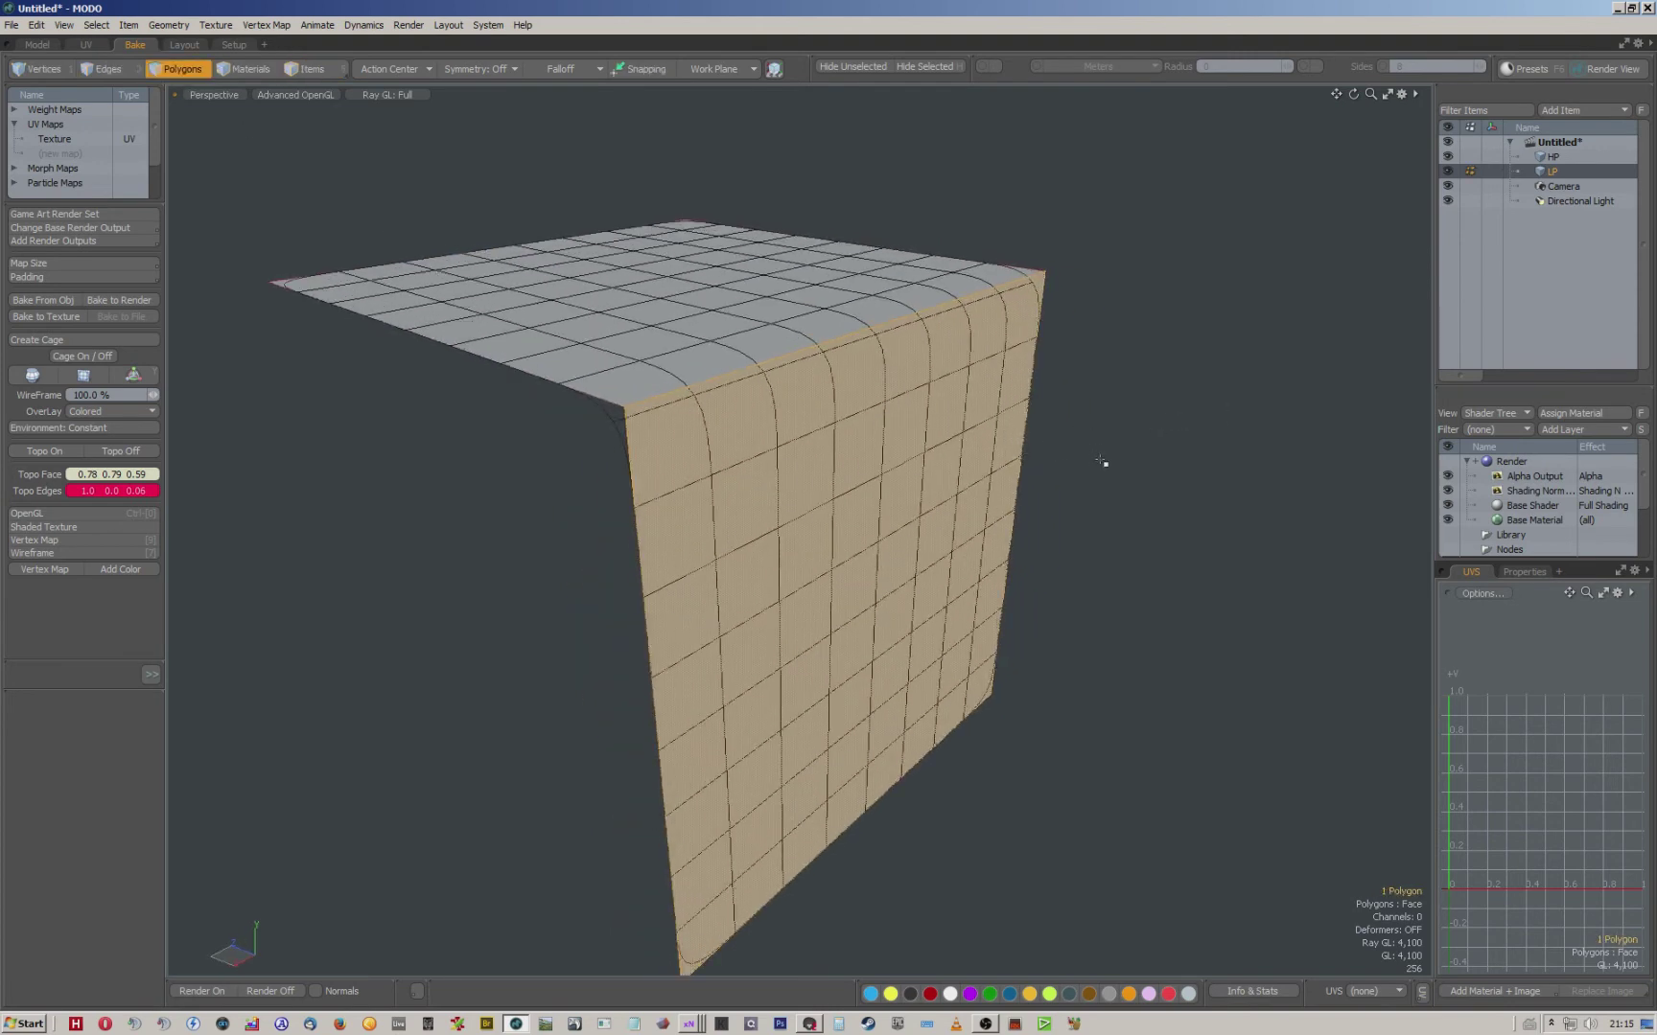
key(m)
text(asdasd)
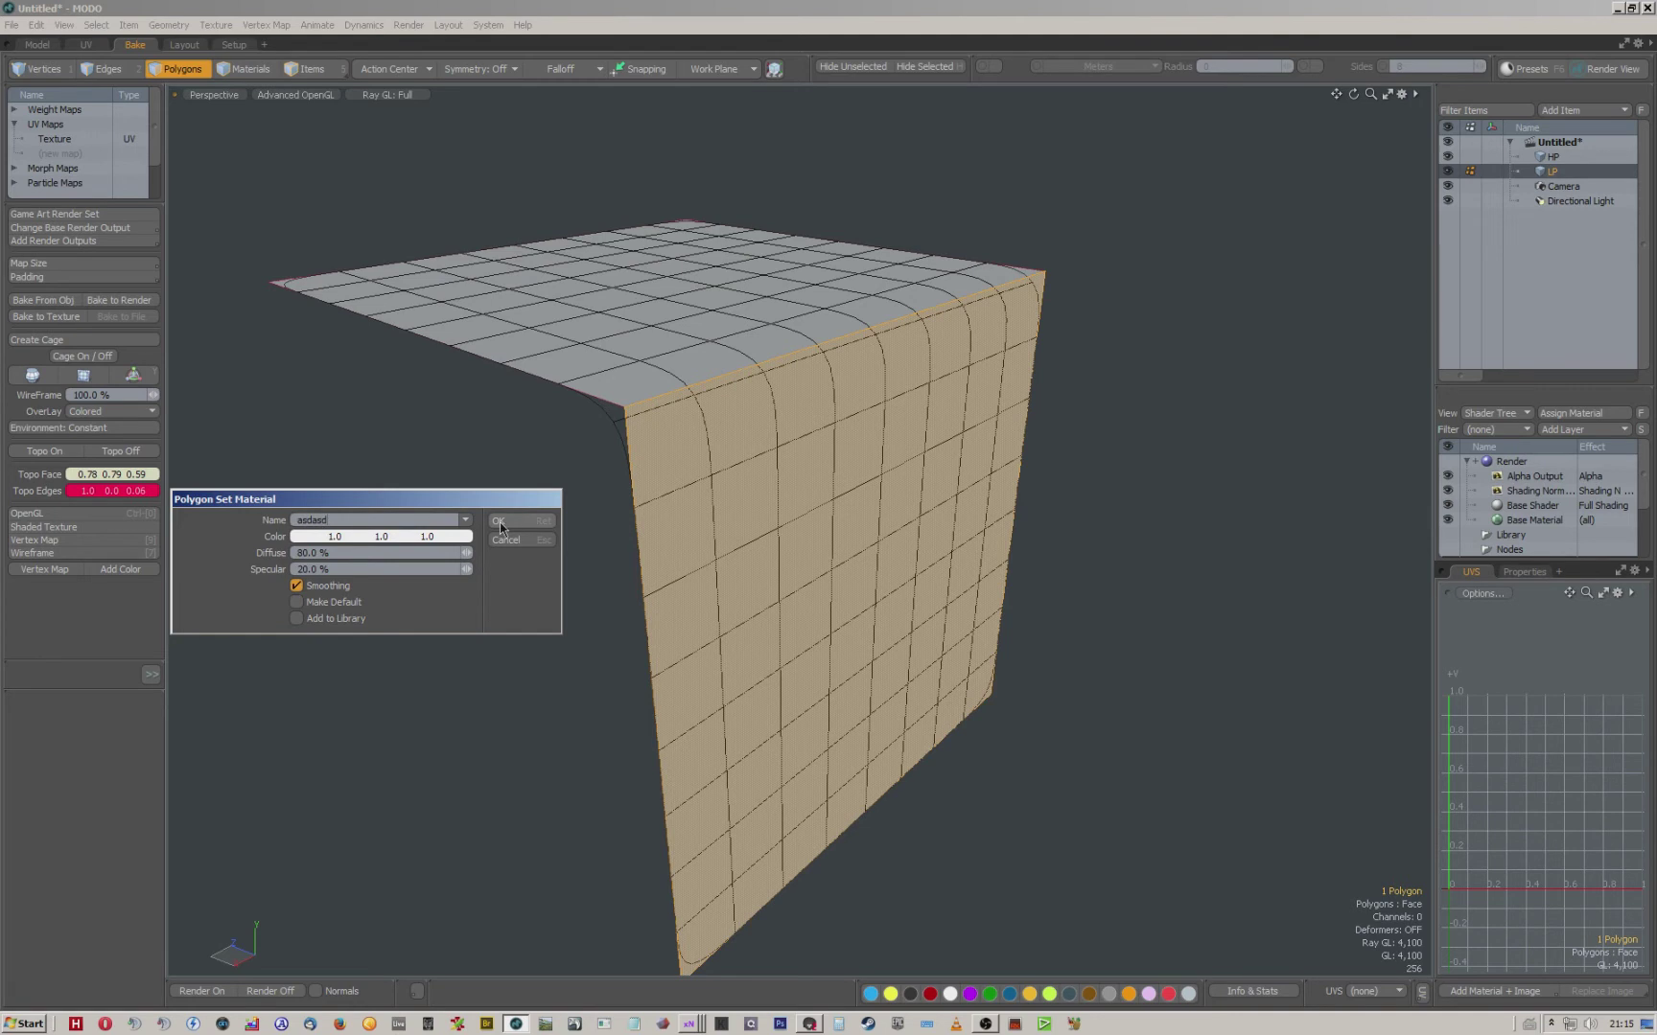
click(499, 522)
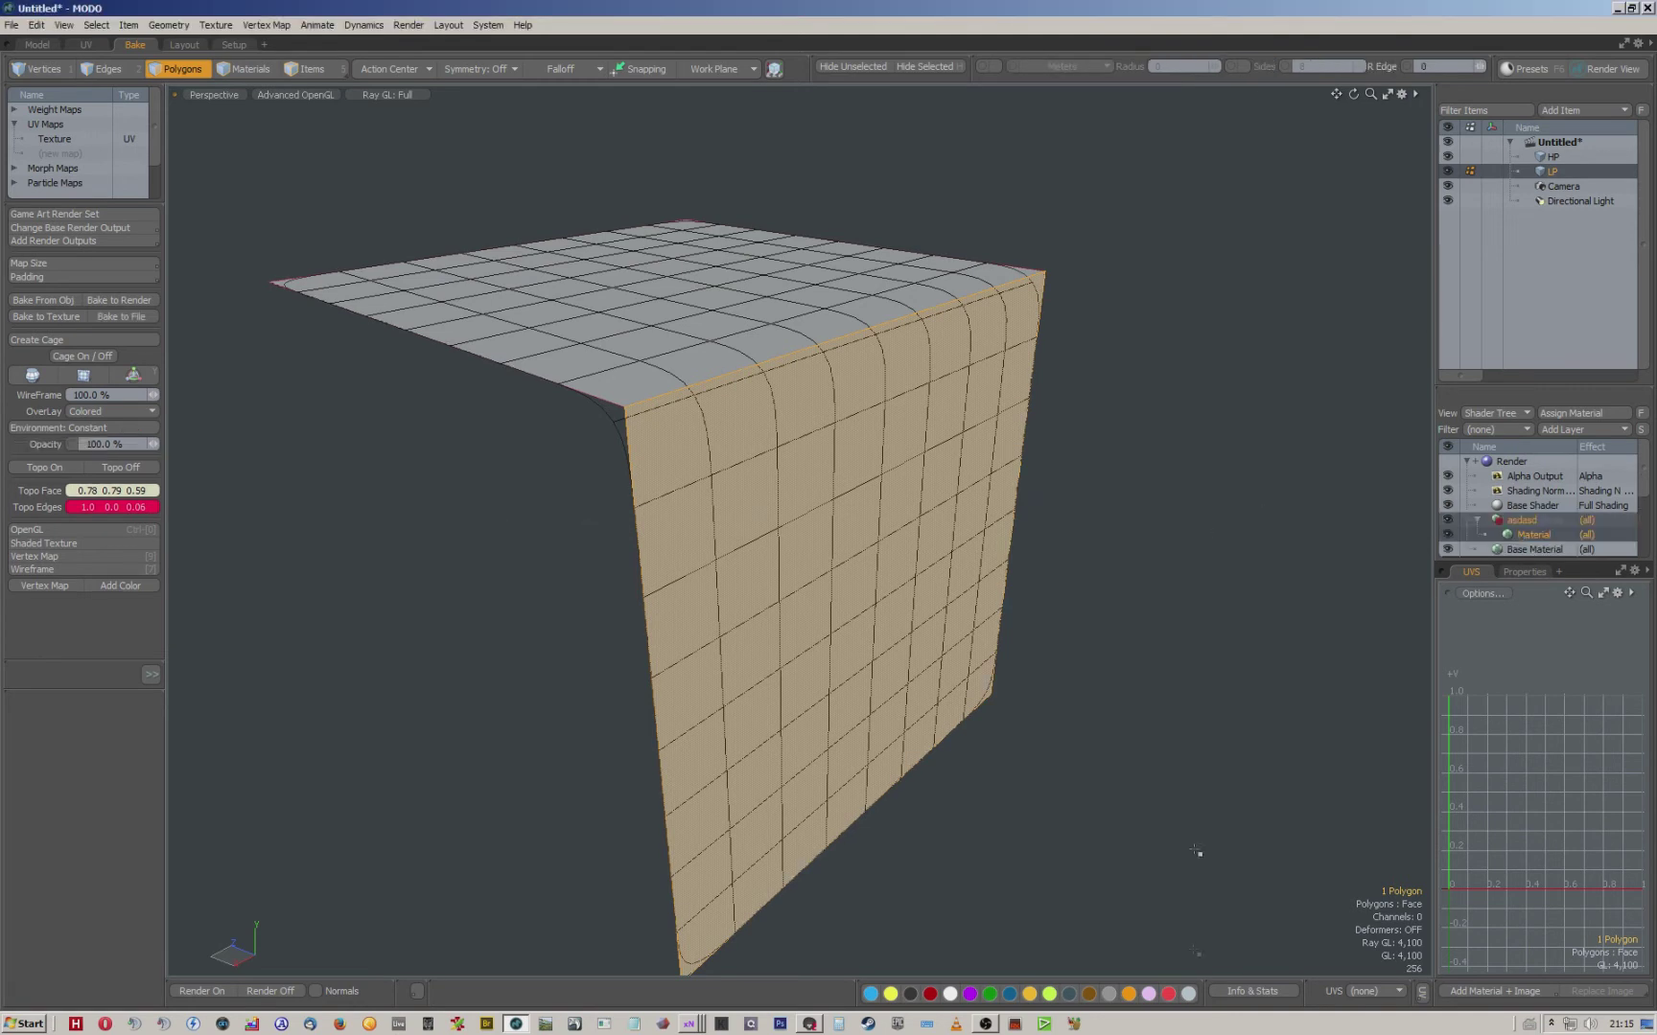
Check the asdasd material in the polygon statistics, then delete its material group from the shader tree.
click(1252, 991)
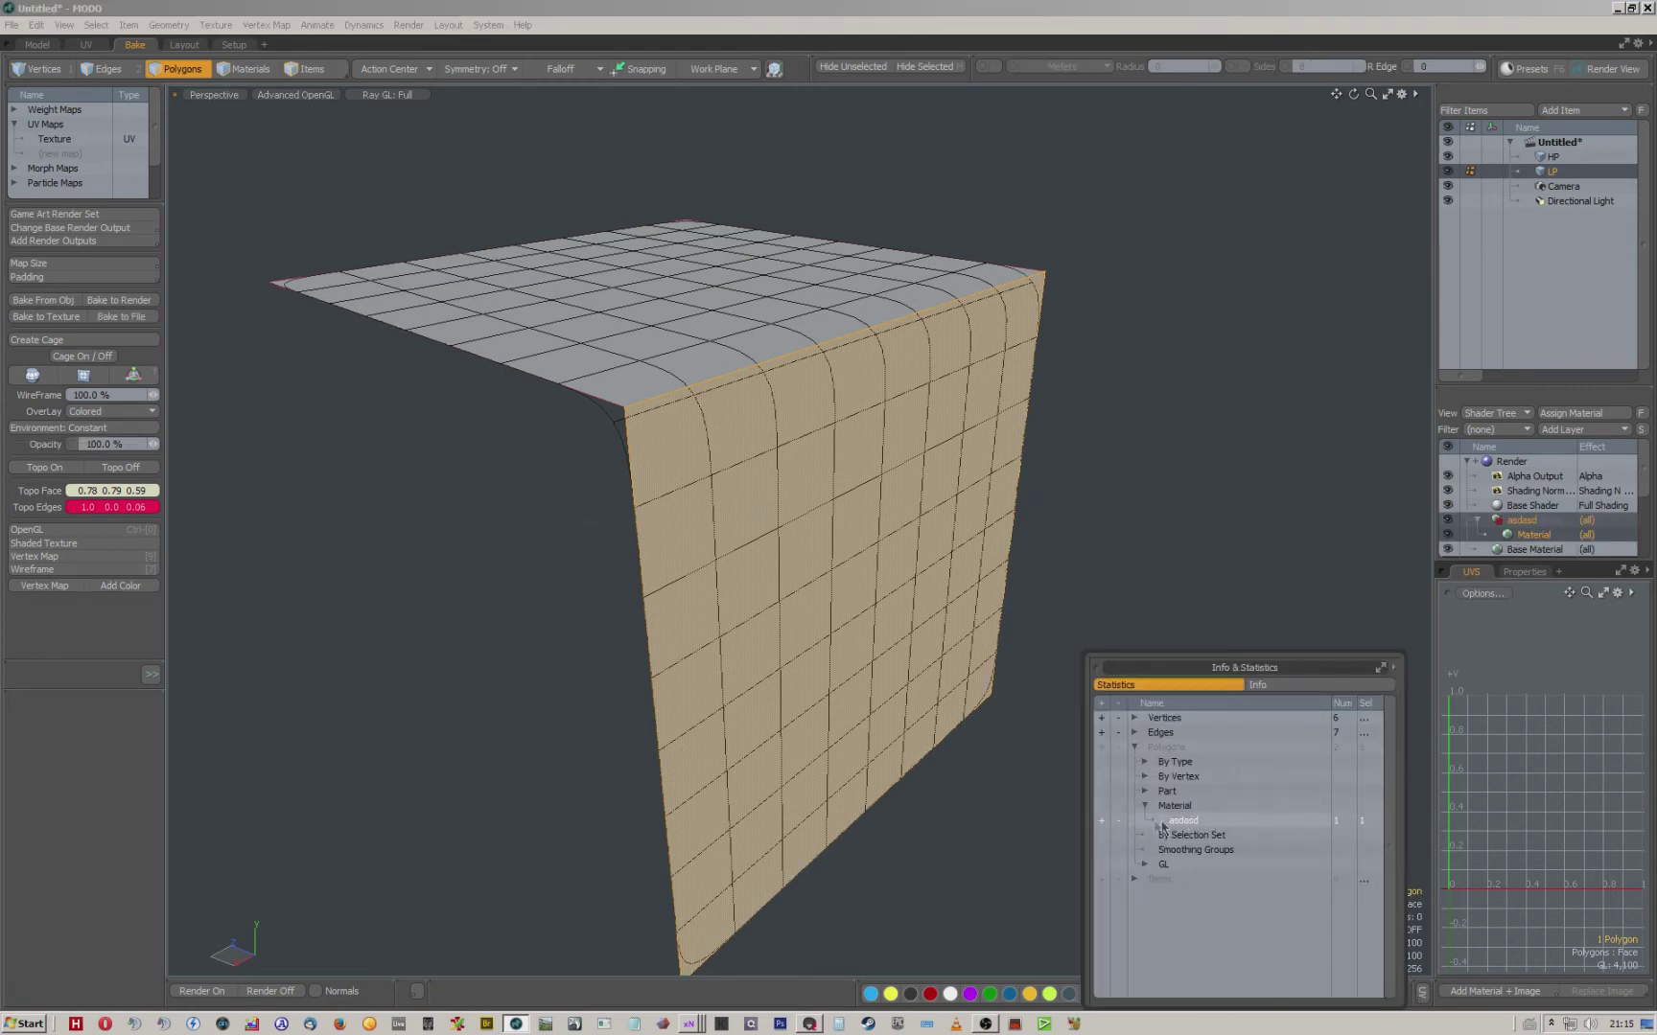
click(1194, 463)
click(1476, 520)
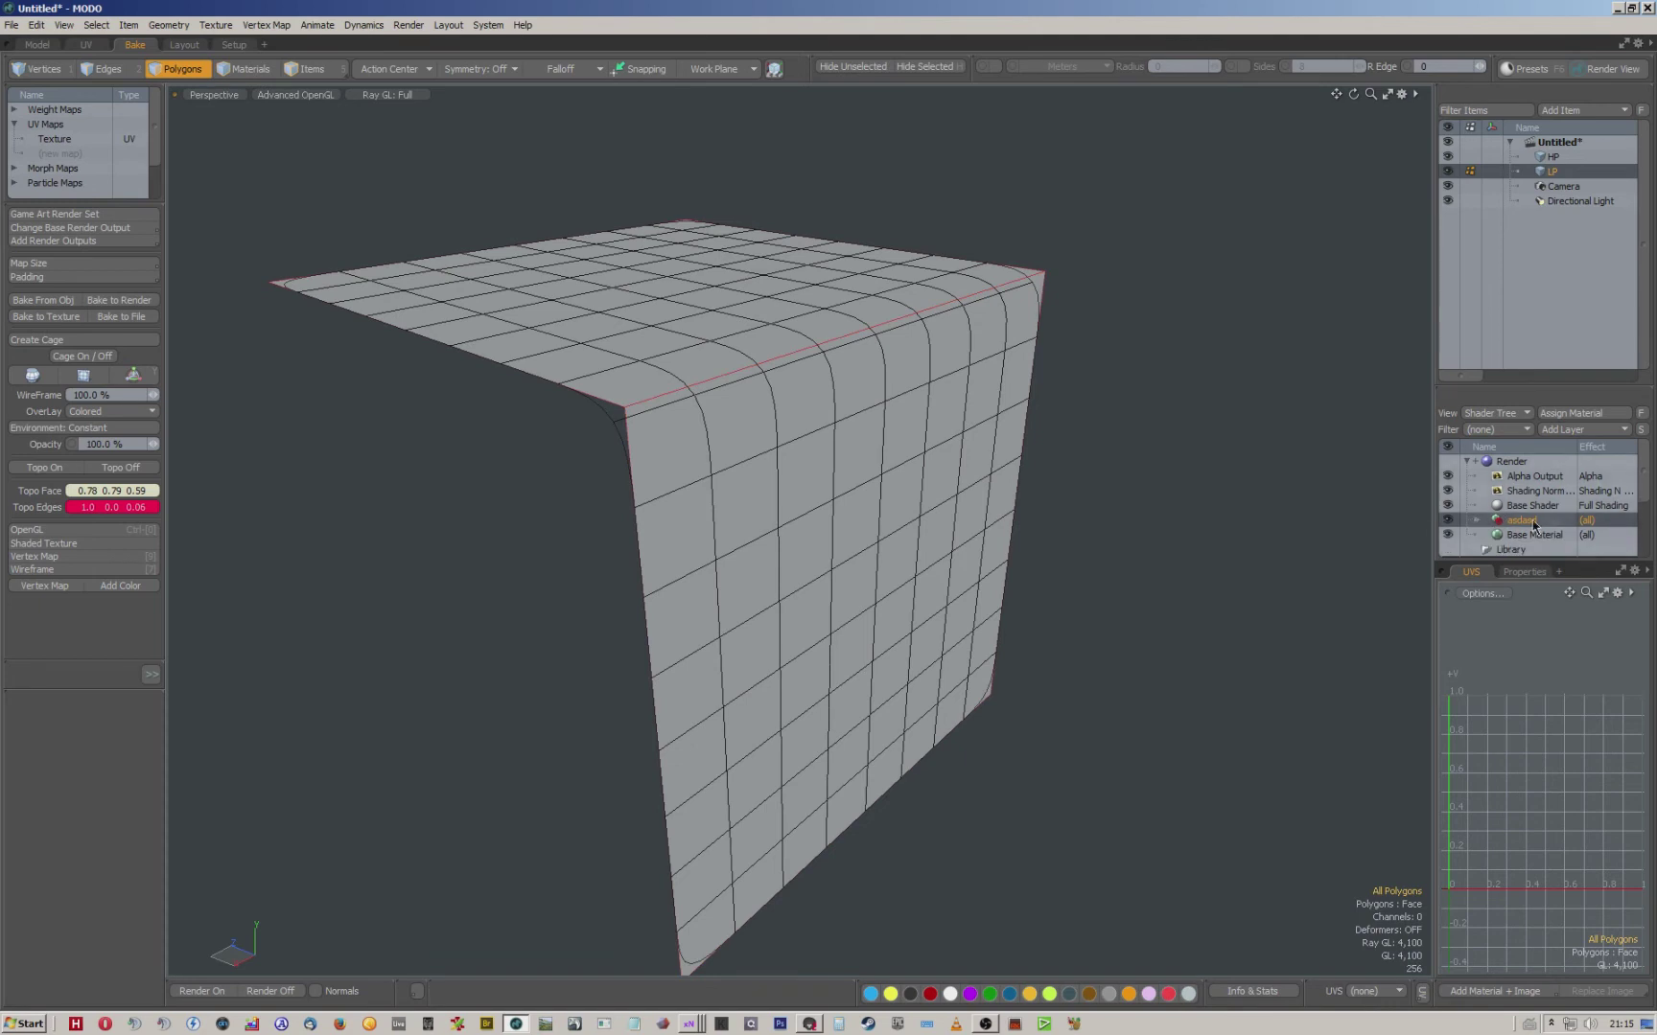
right_click(1510, 525)
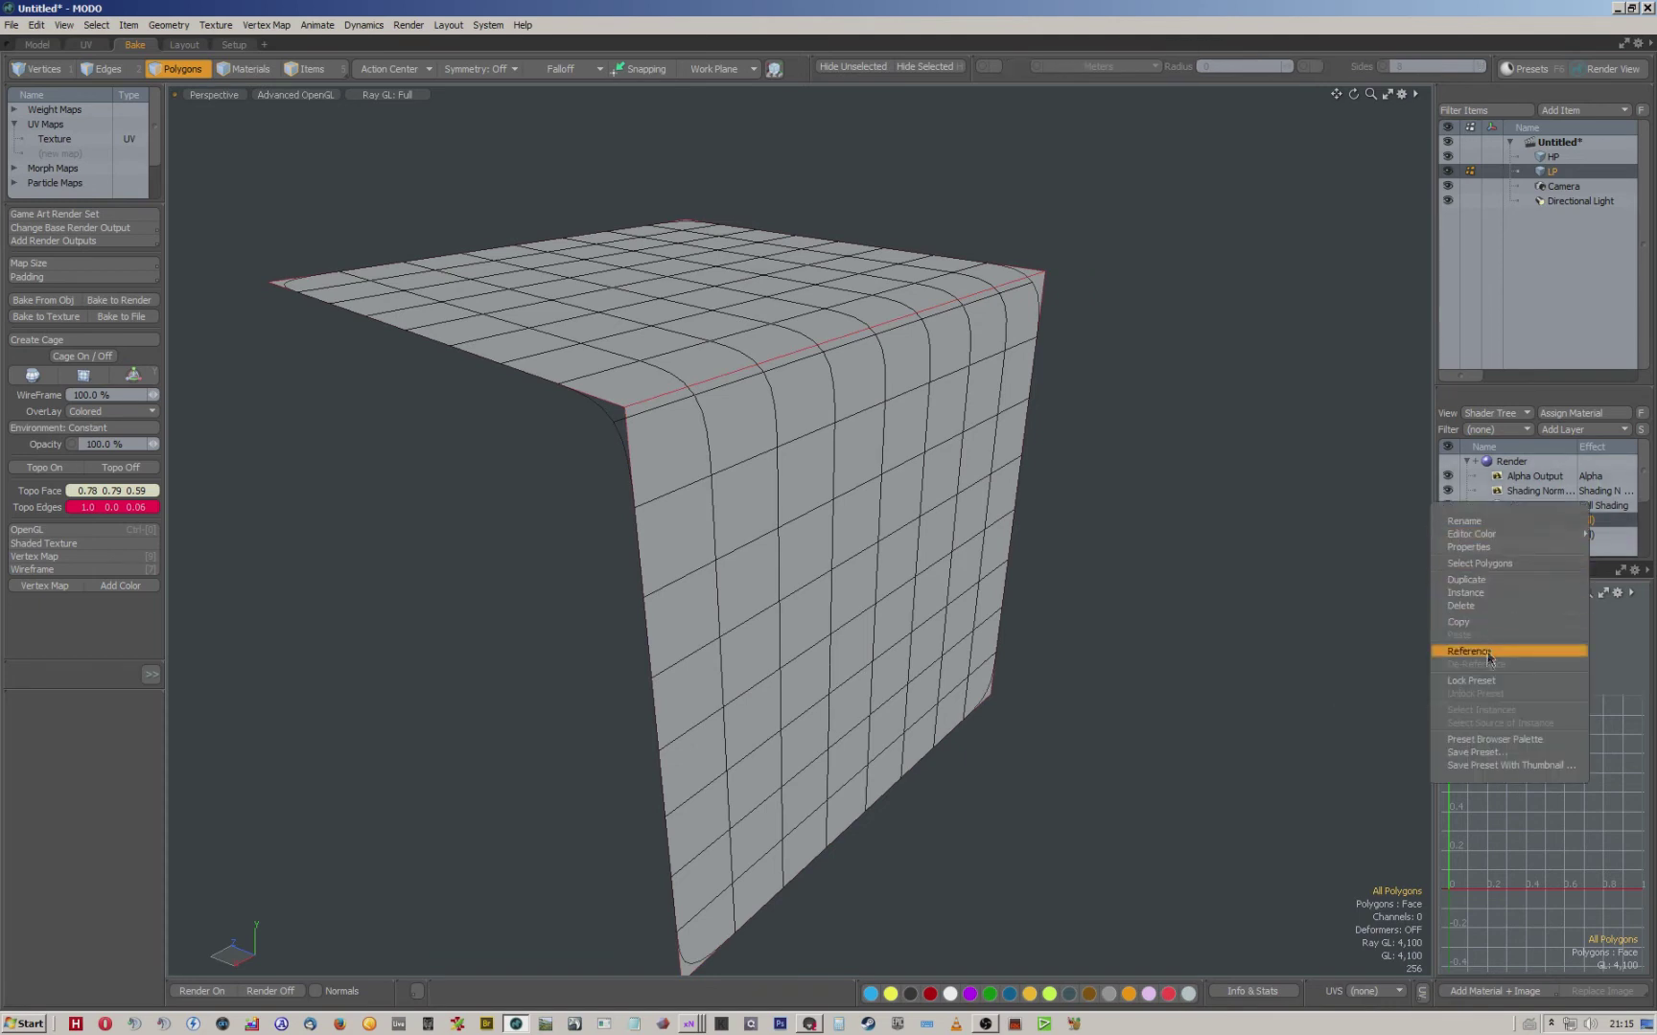
click(1482, 611)
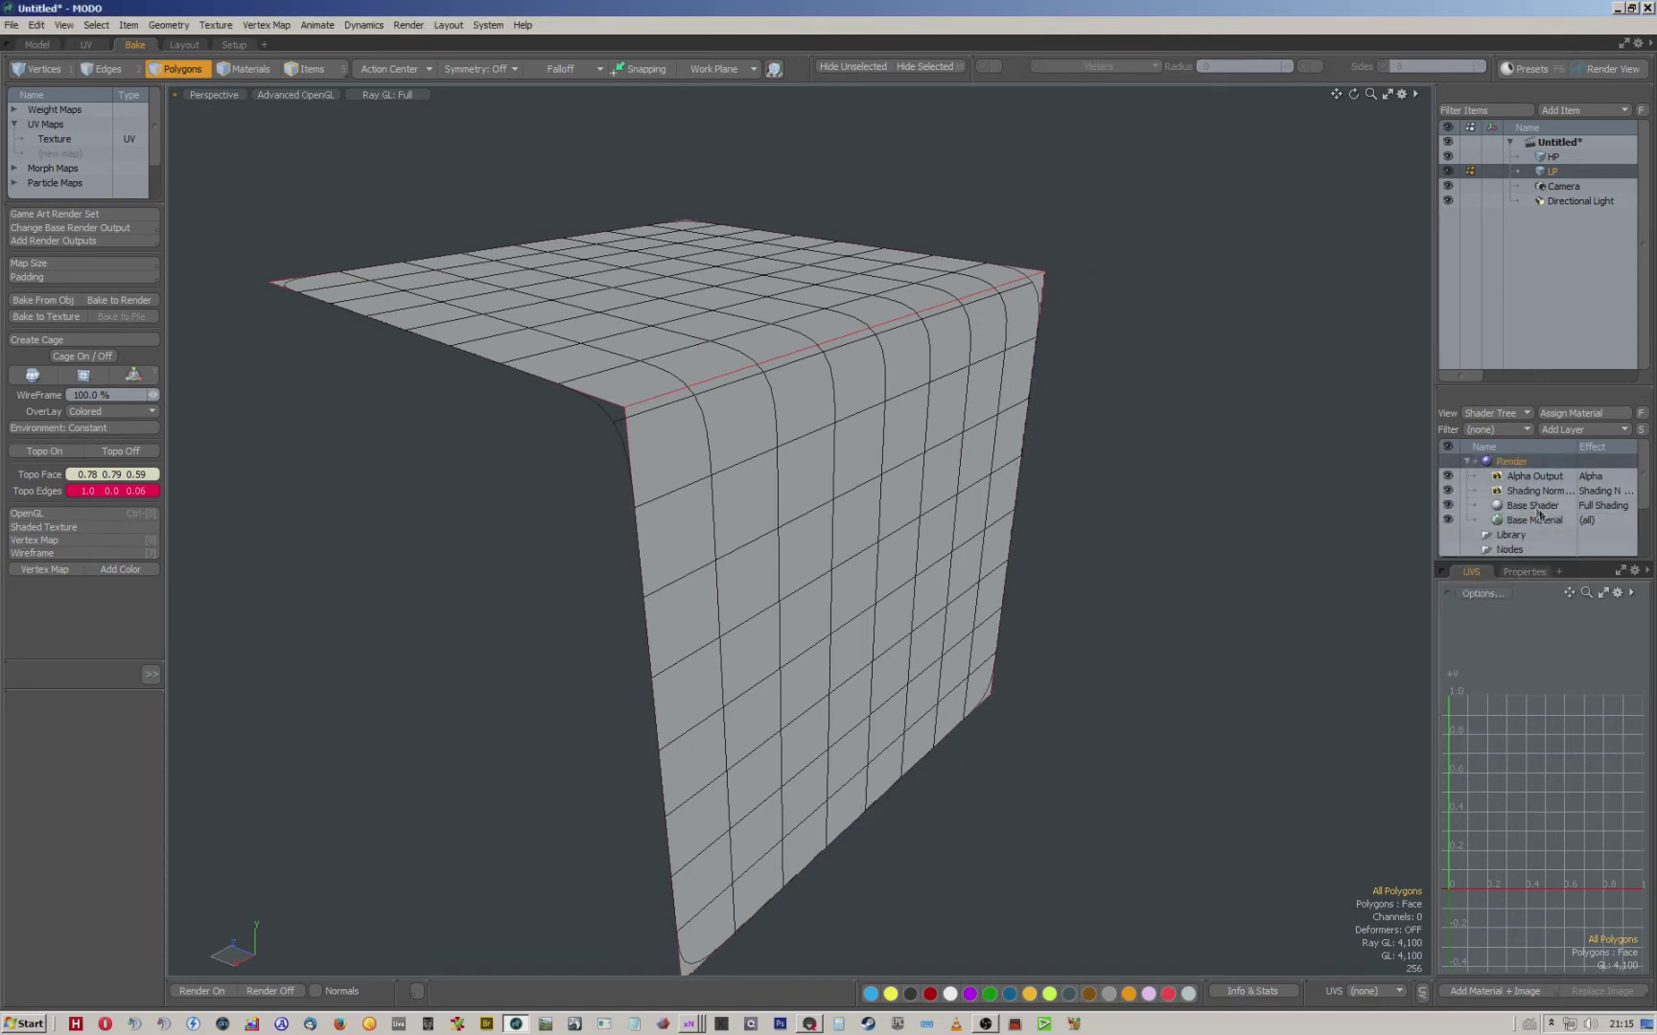
Delete the leftover asdasd material tag from the LP mesh's polygon statistics.
alt+drag(1036, 469, 954, 447)
click(1280, 991)
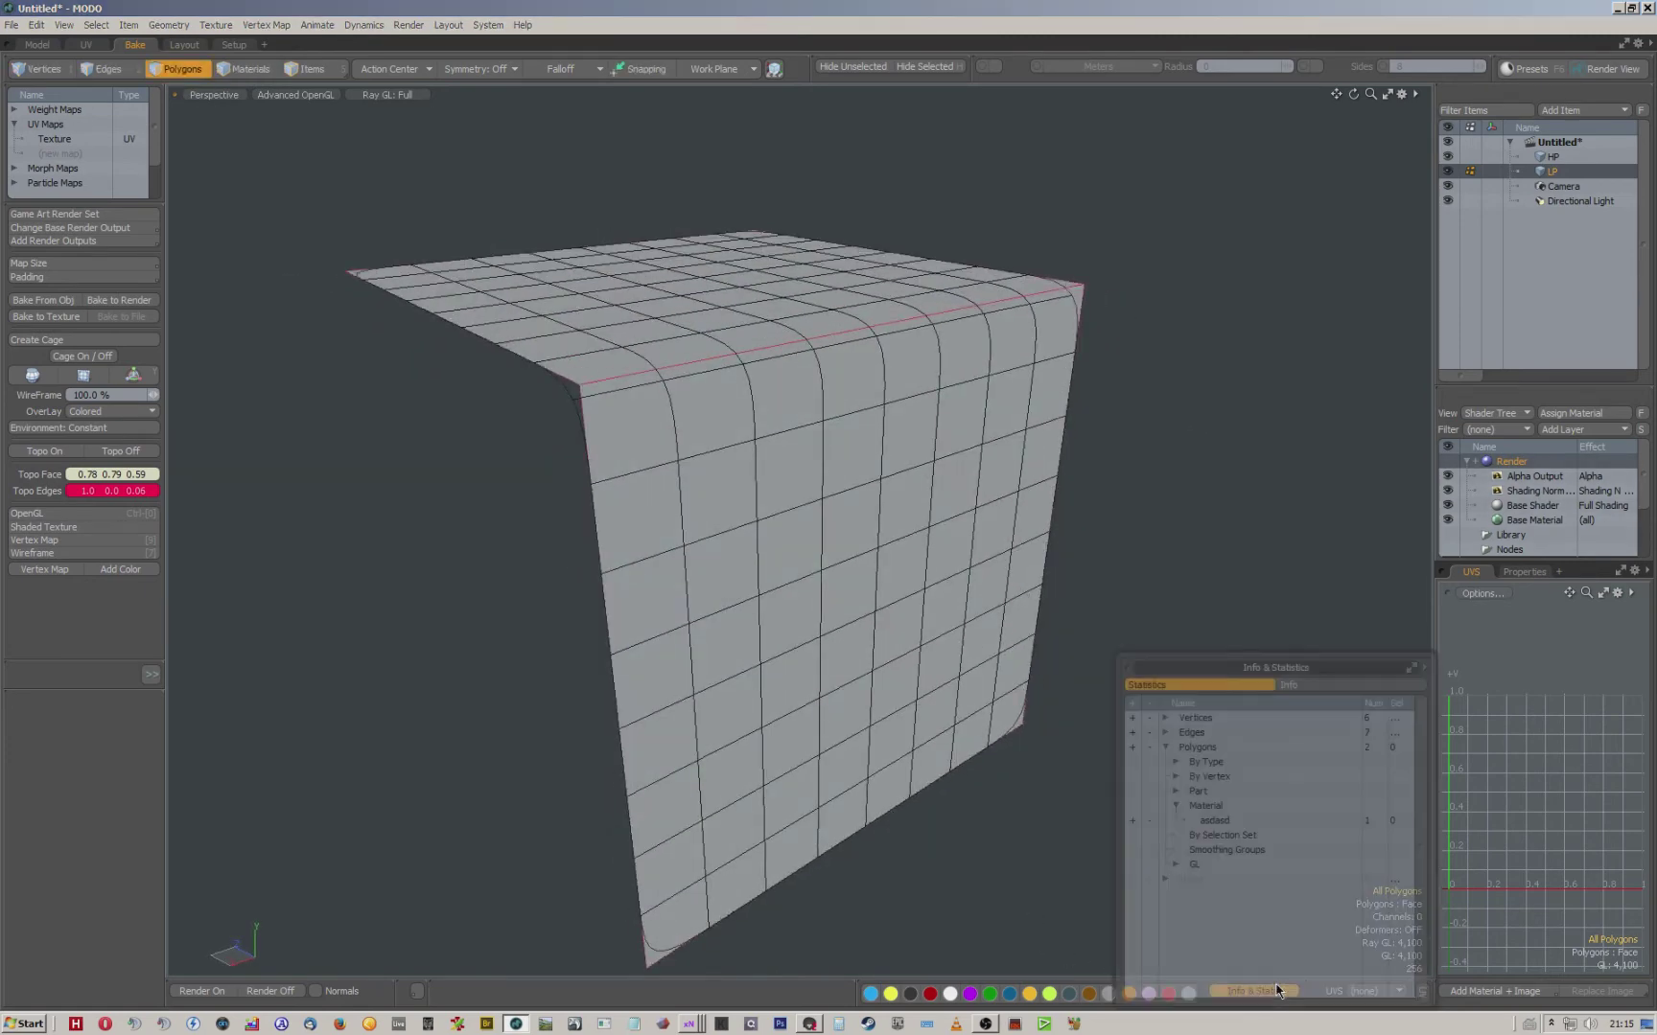
click(1226, 822)
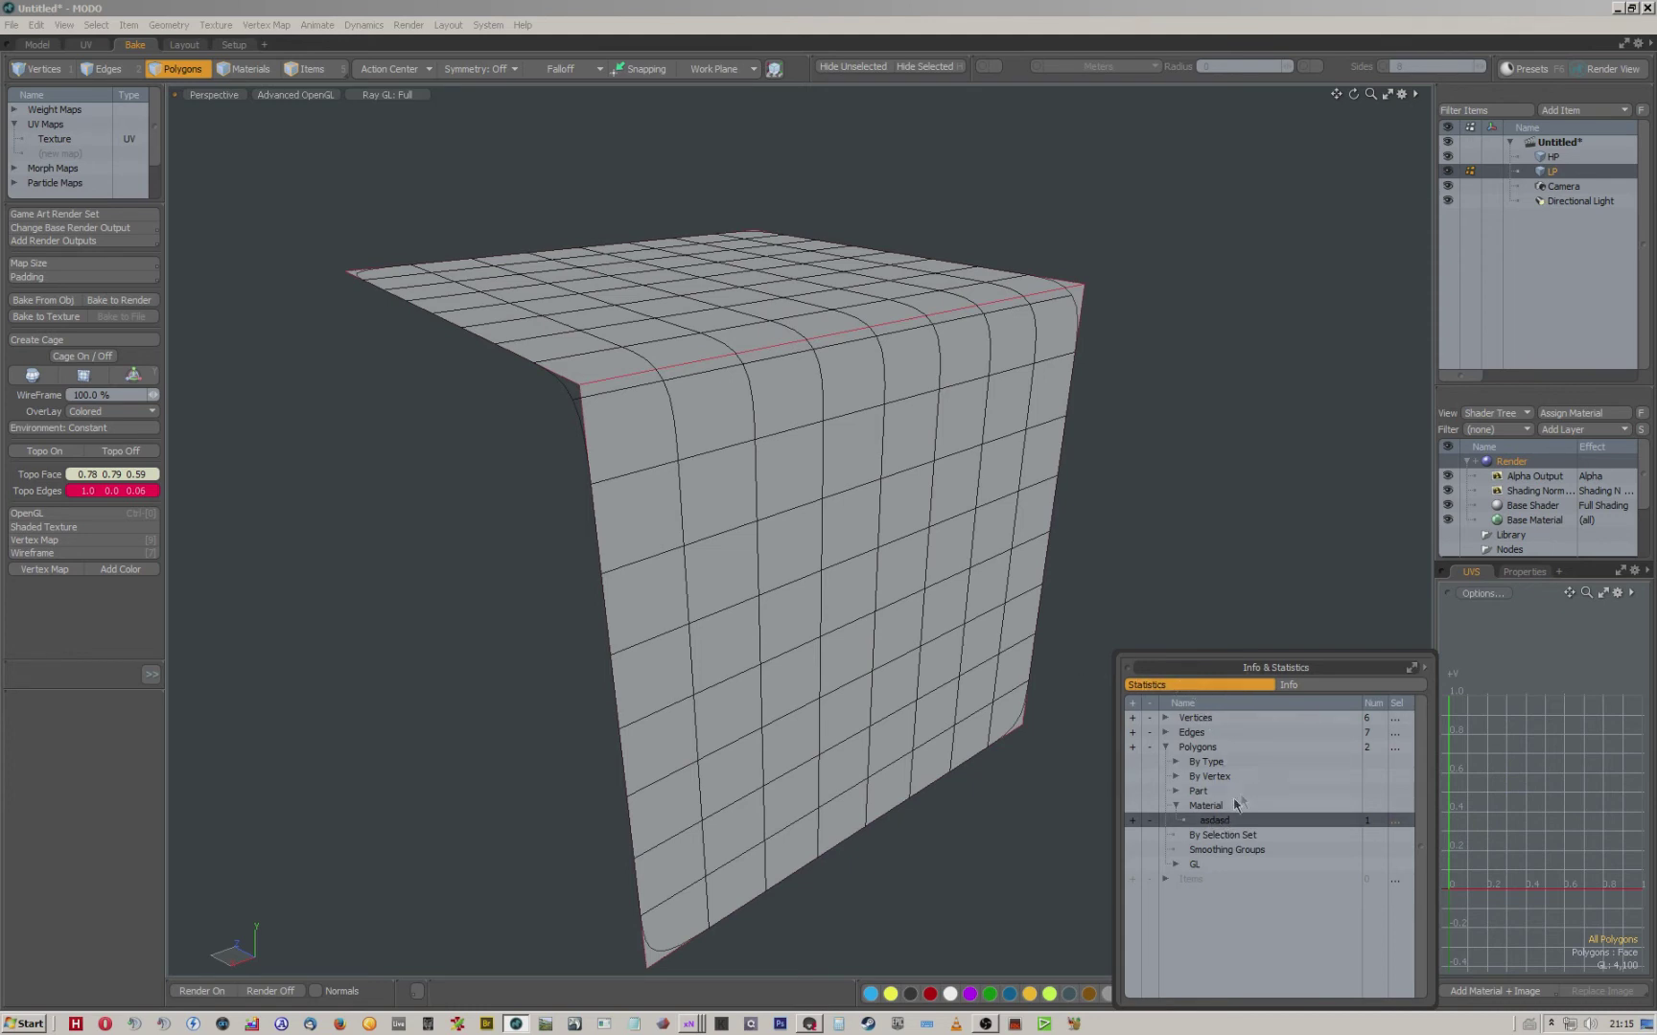
right_click(1216, 822)
click(1213, 830)
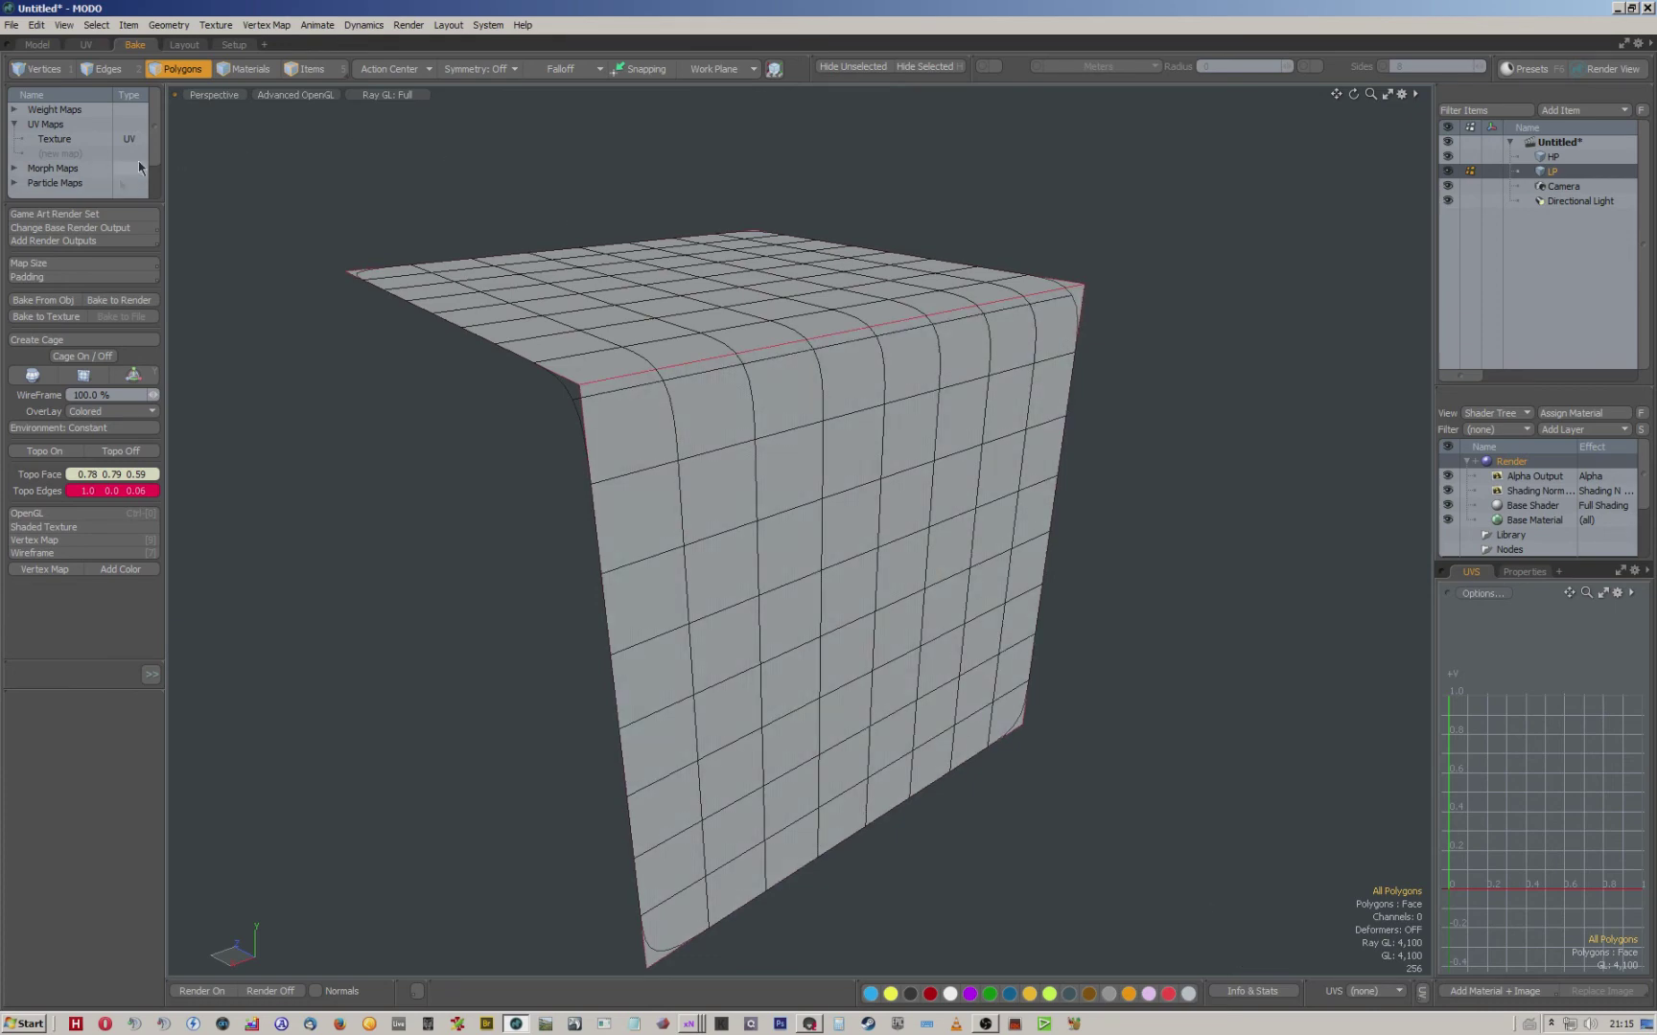
Select the HP mesh, turn on the cage display and inspect the cage around the rounded edge.
mouse_move(900, 246)
alt+mouse_down()
mouse_move(748, 245)
mouse_move(1007, 223)
mouse_move(916, 230)
alt+mouse_up()
alt+drag(733, 388, 910, 357)
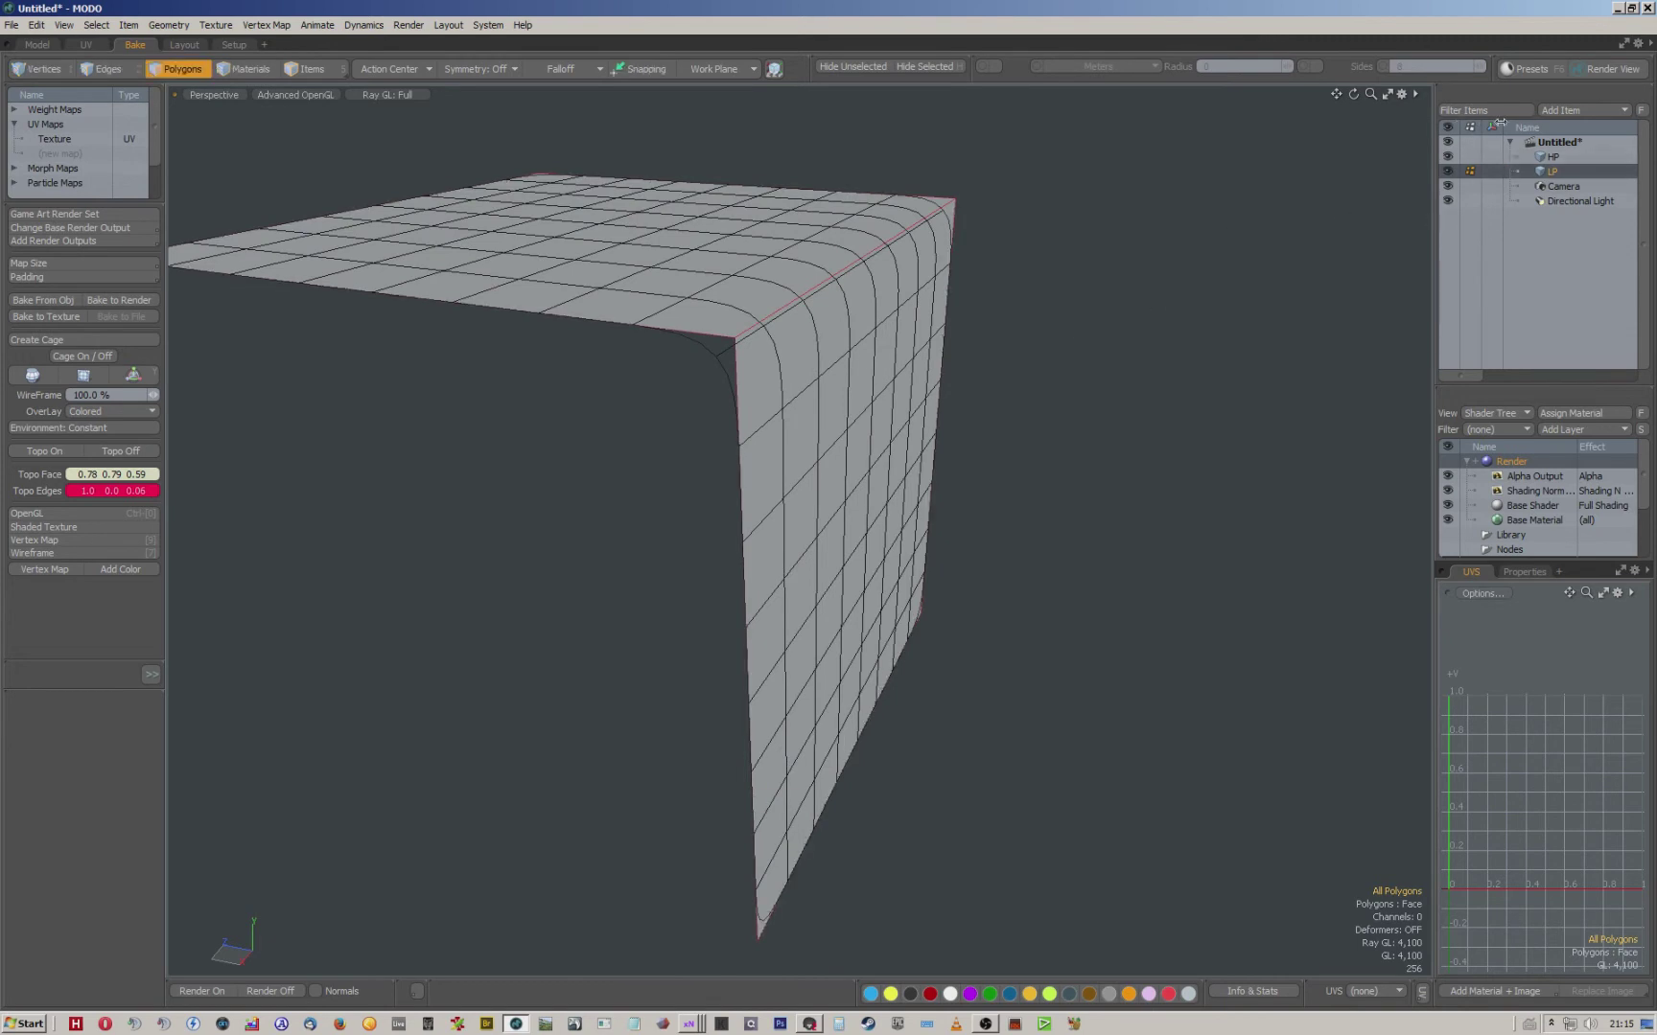
click(1552, 158)
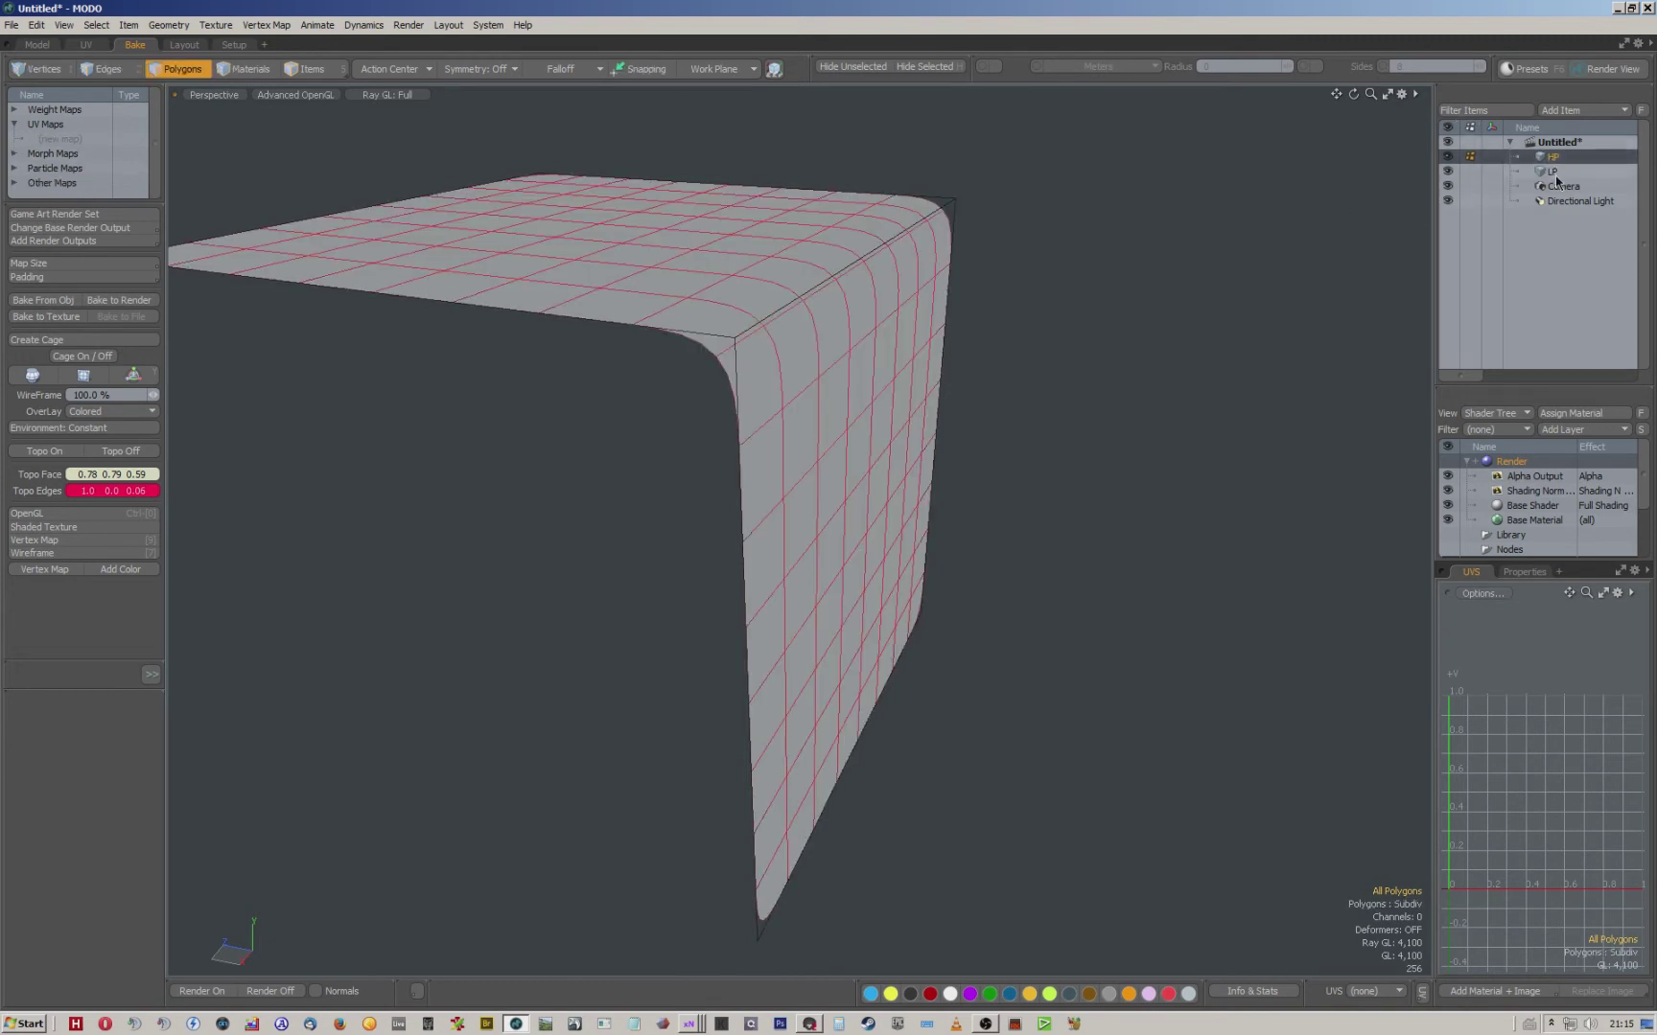
alt+drag(1065, 259, 1054, 356)
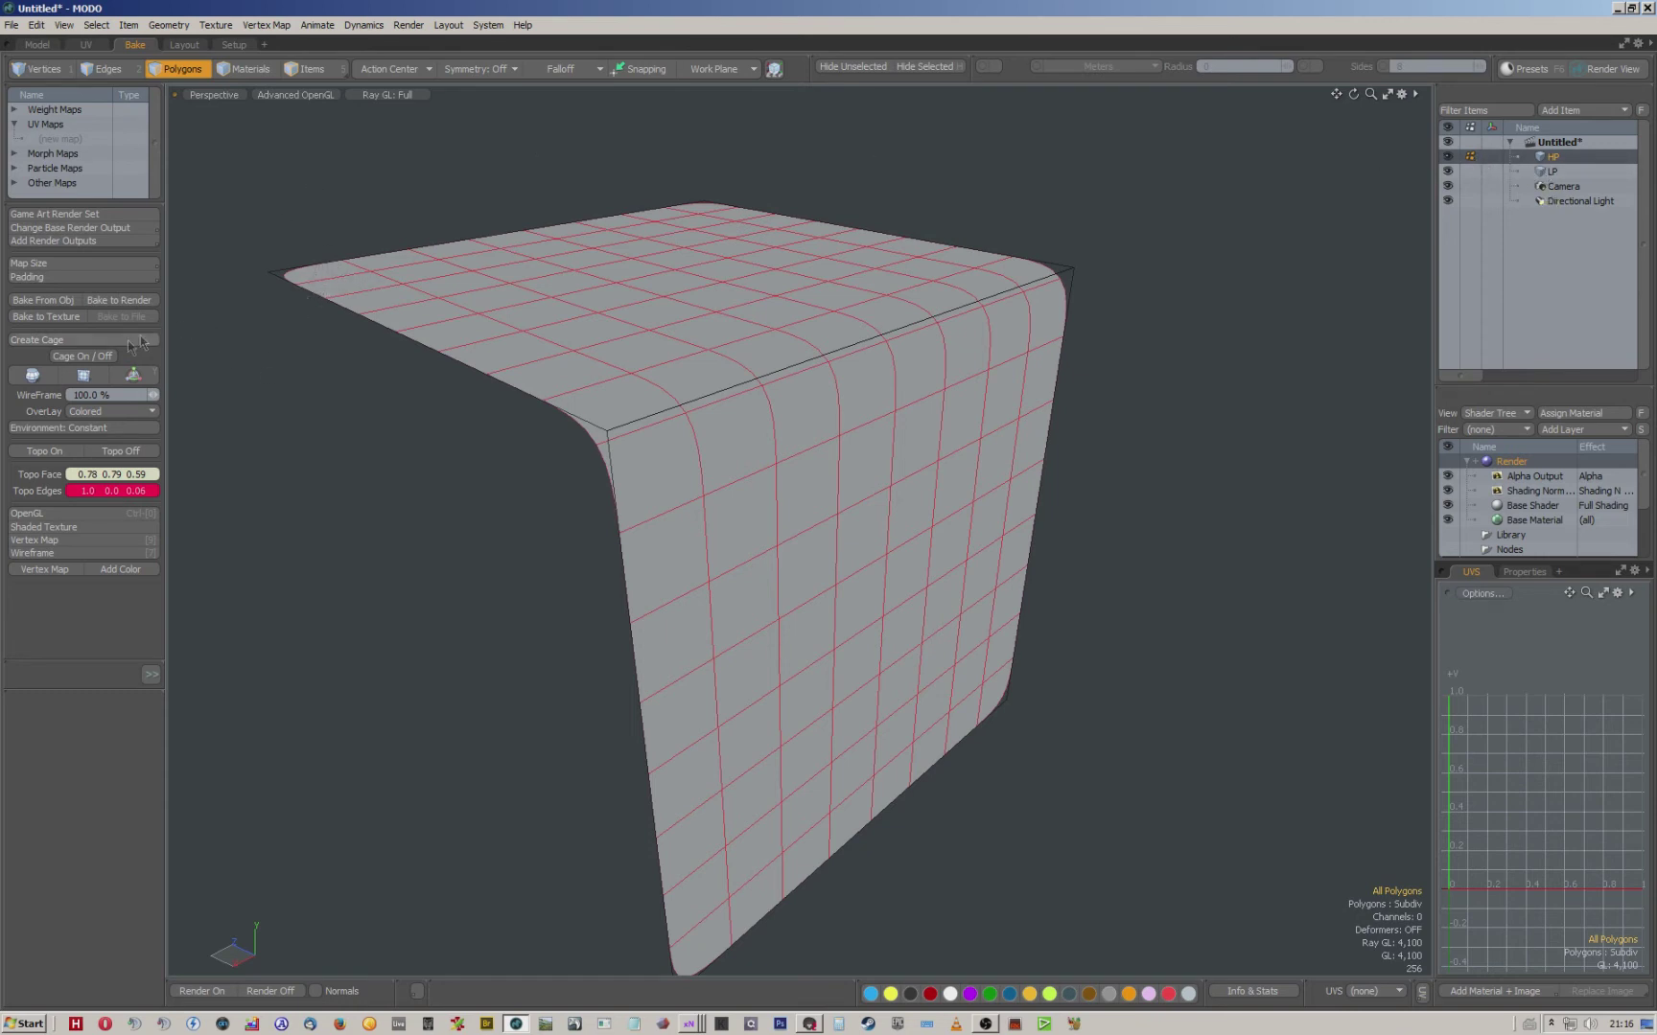
click(93, 358)
alt+drag(645, 422, 757, 401)
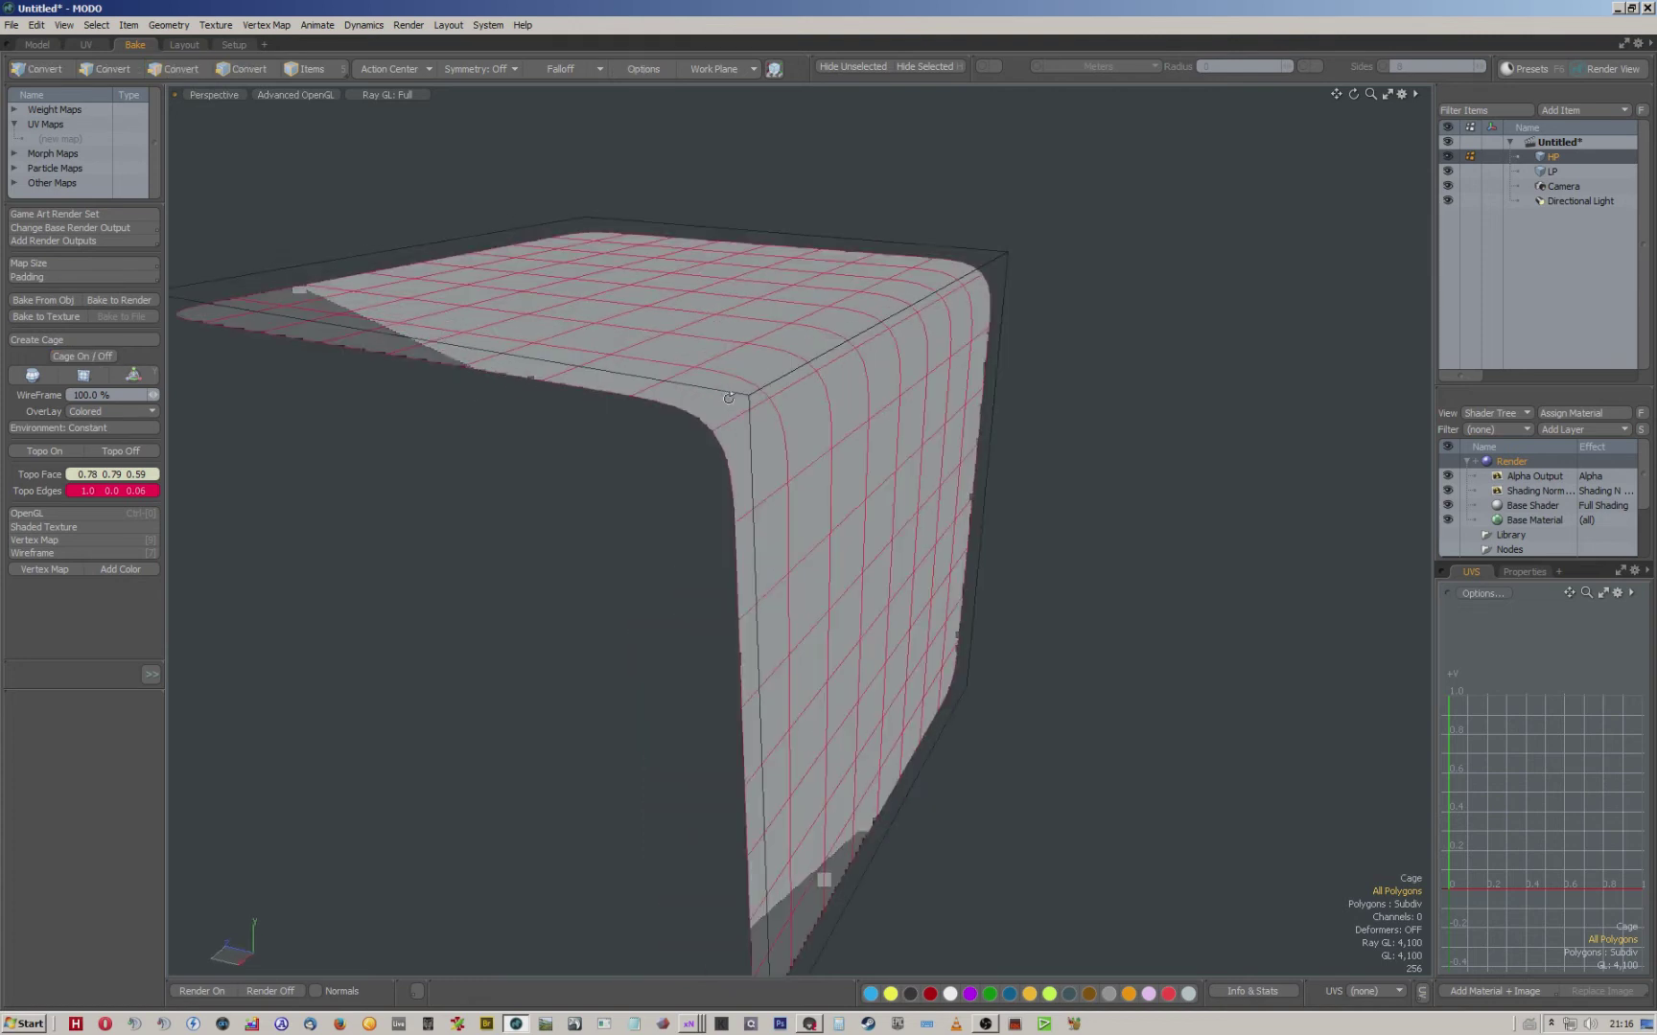
Select the LP mesh with its Texture UV map active and add the HP mesh to the selection.
click(1551, 170)
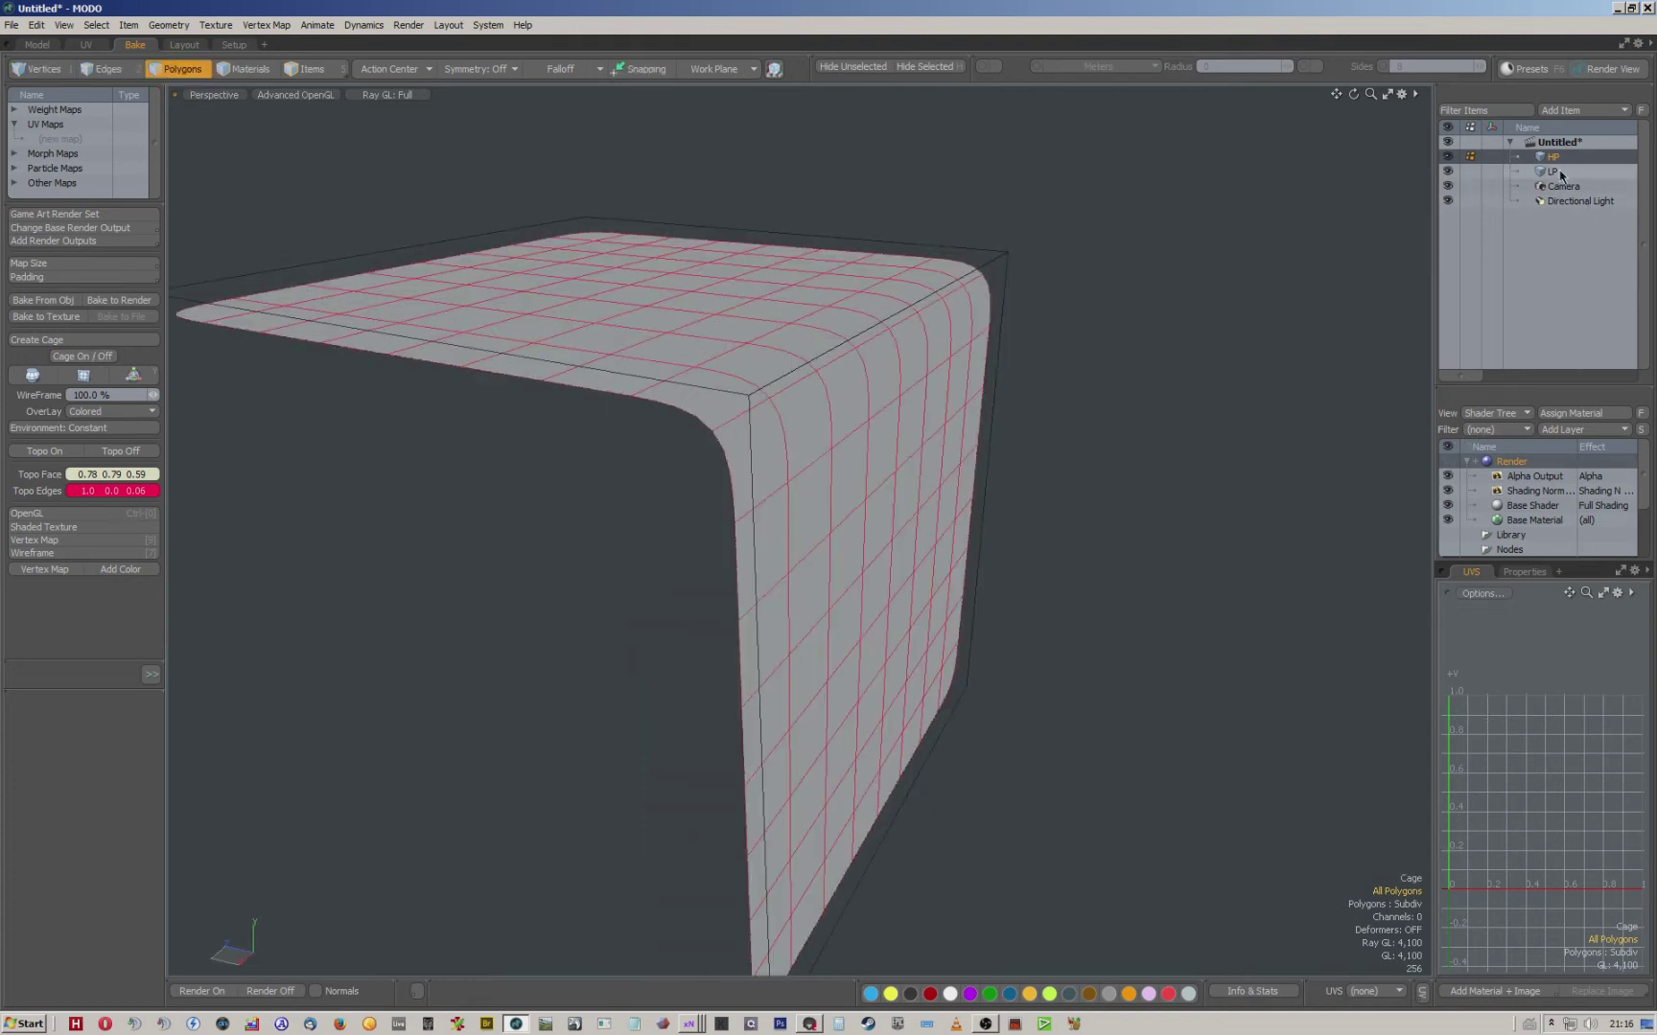
click(1397, 989)
click(1390, 978)
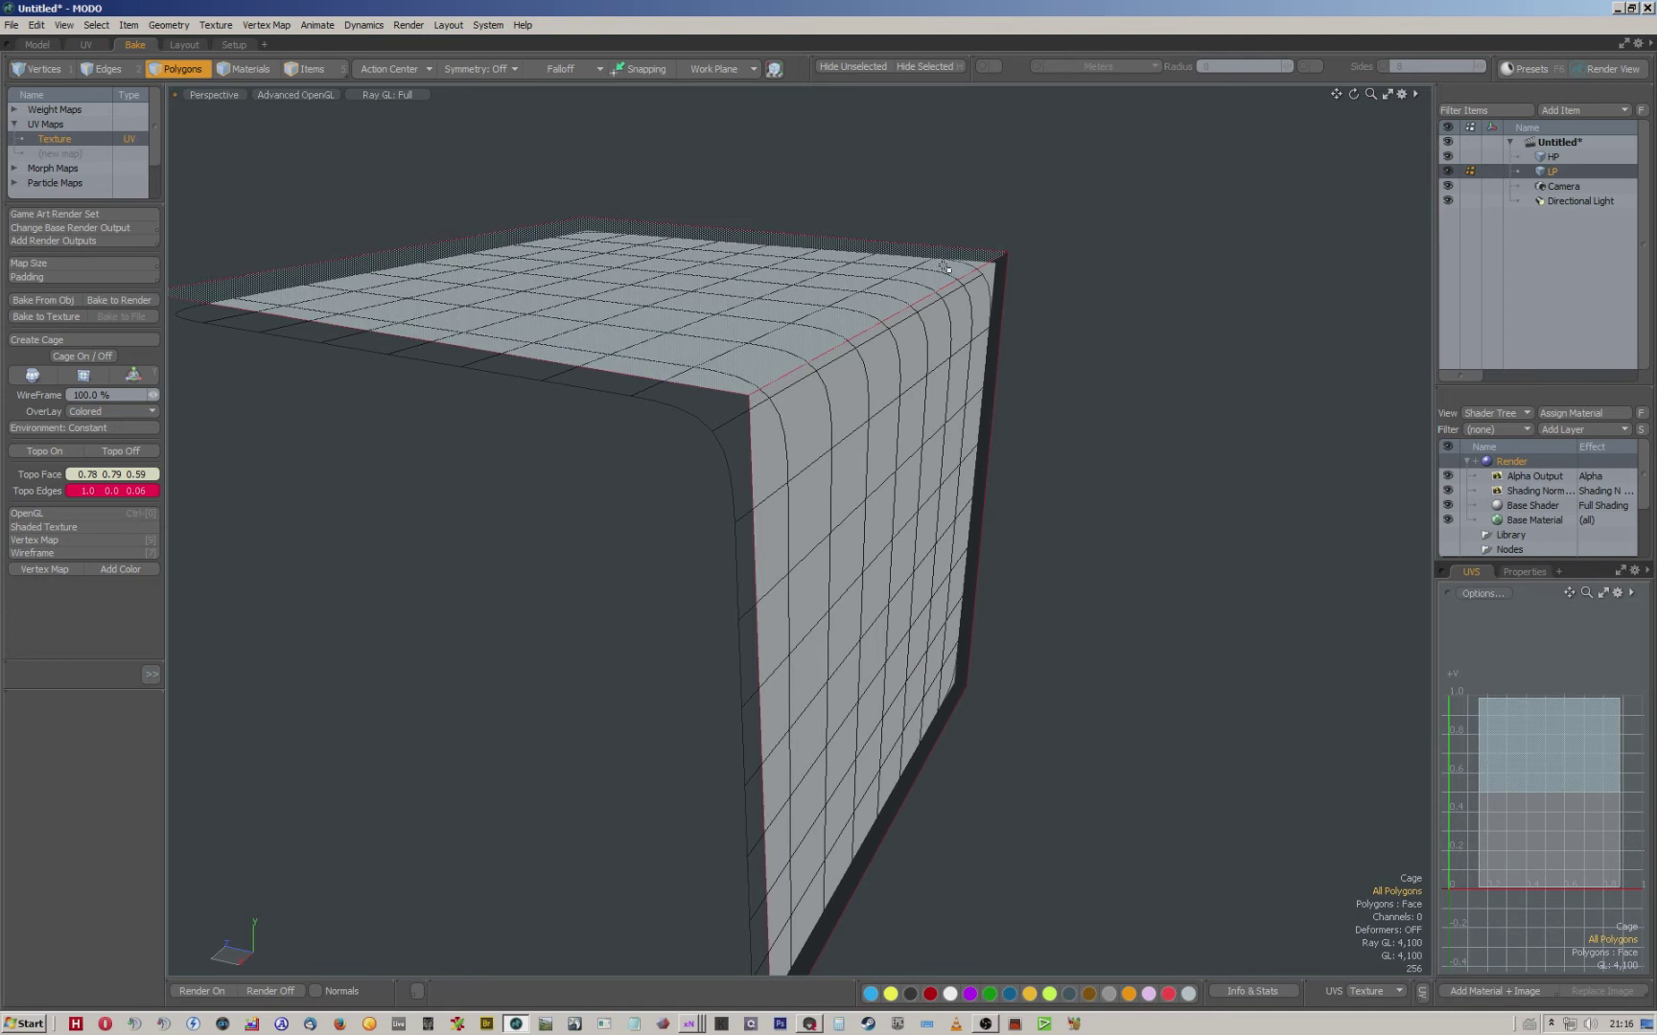
shift+click(1553, 157)
alt+drag(1171, 307, 1124, 319)
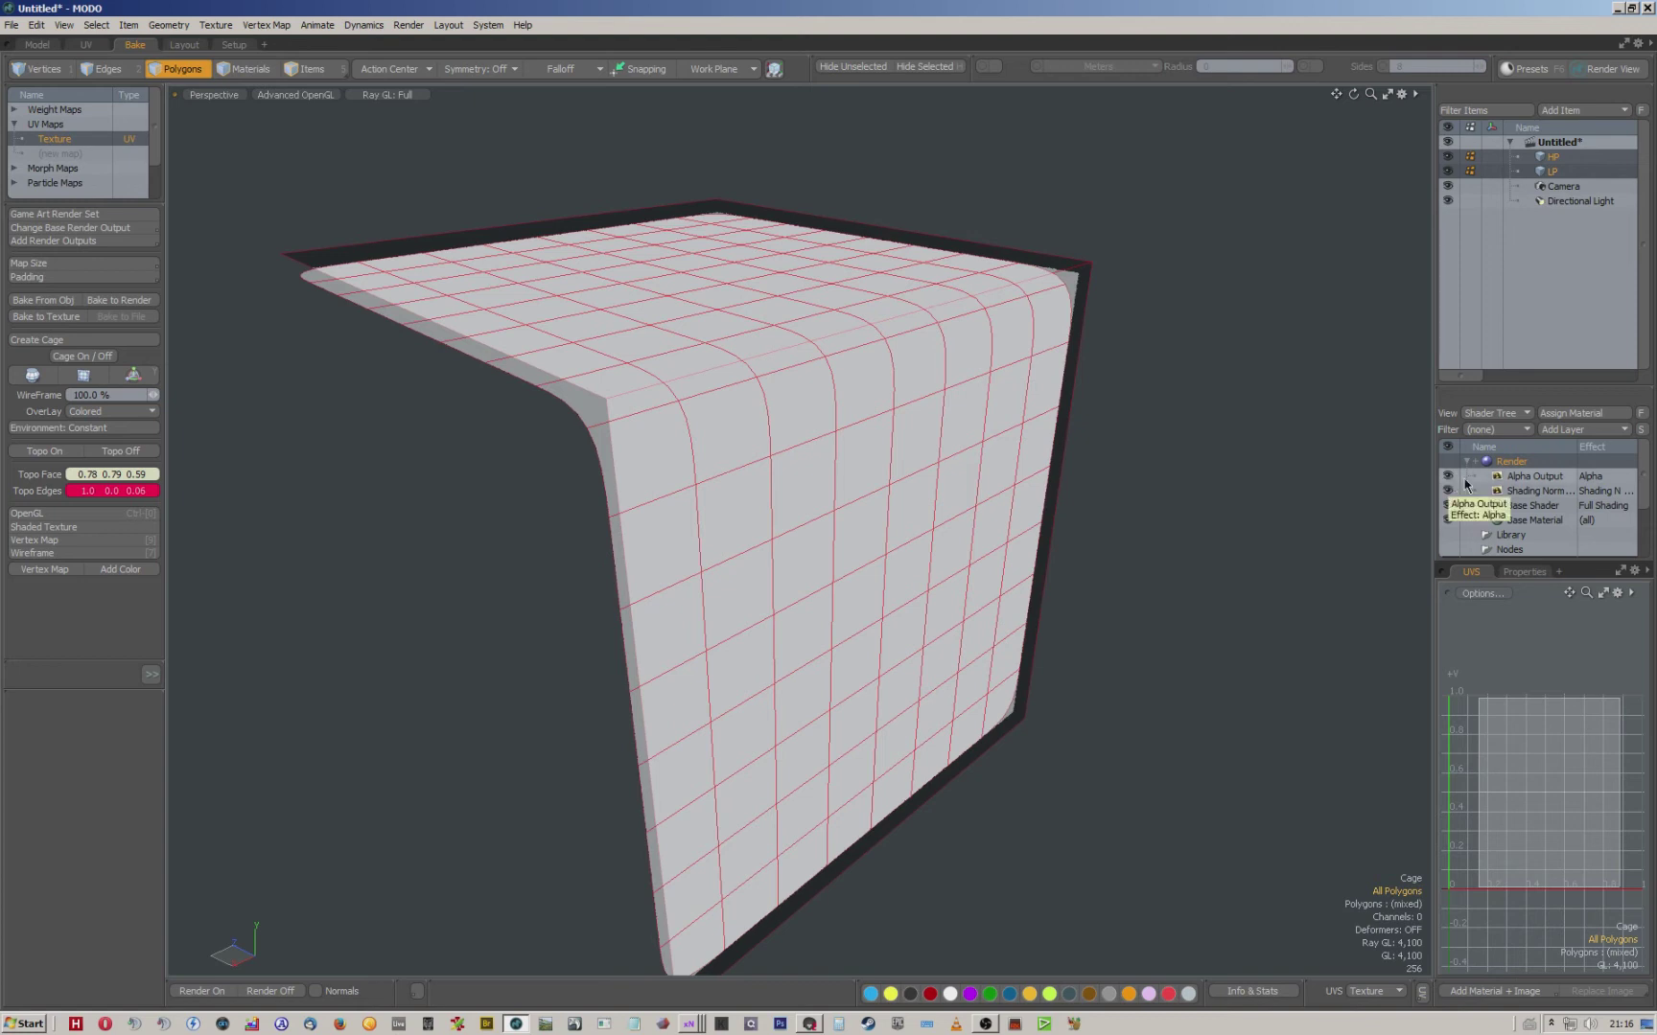
Hide the Alpha Output to preview the shading normals, look through the padding sizes and show the Alpha Output again.
click(1447, 475)
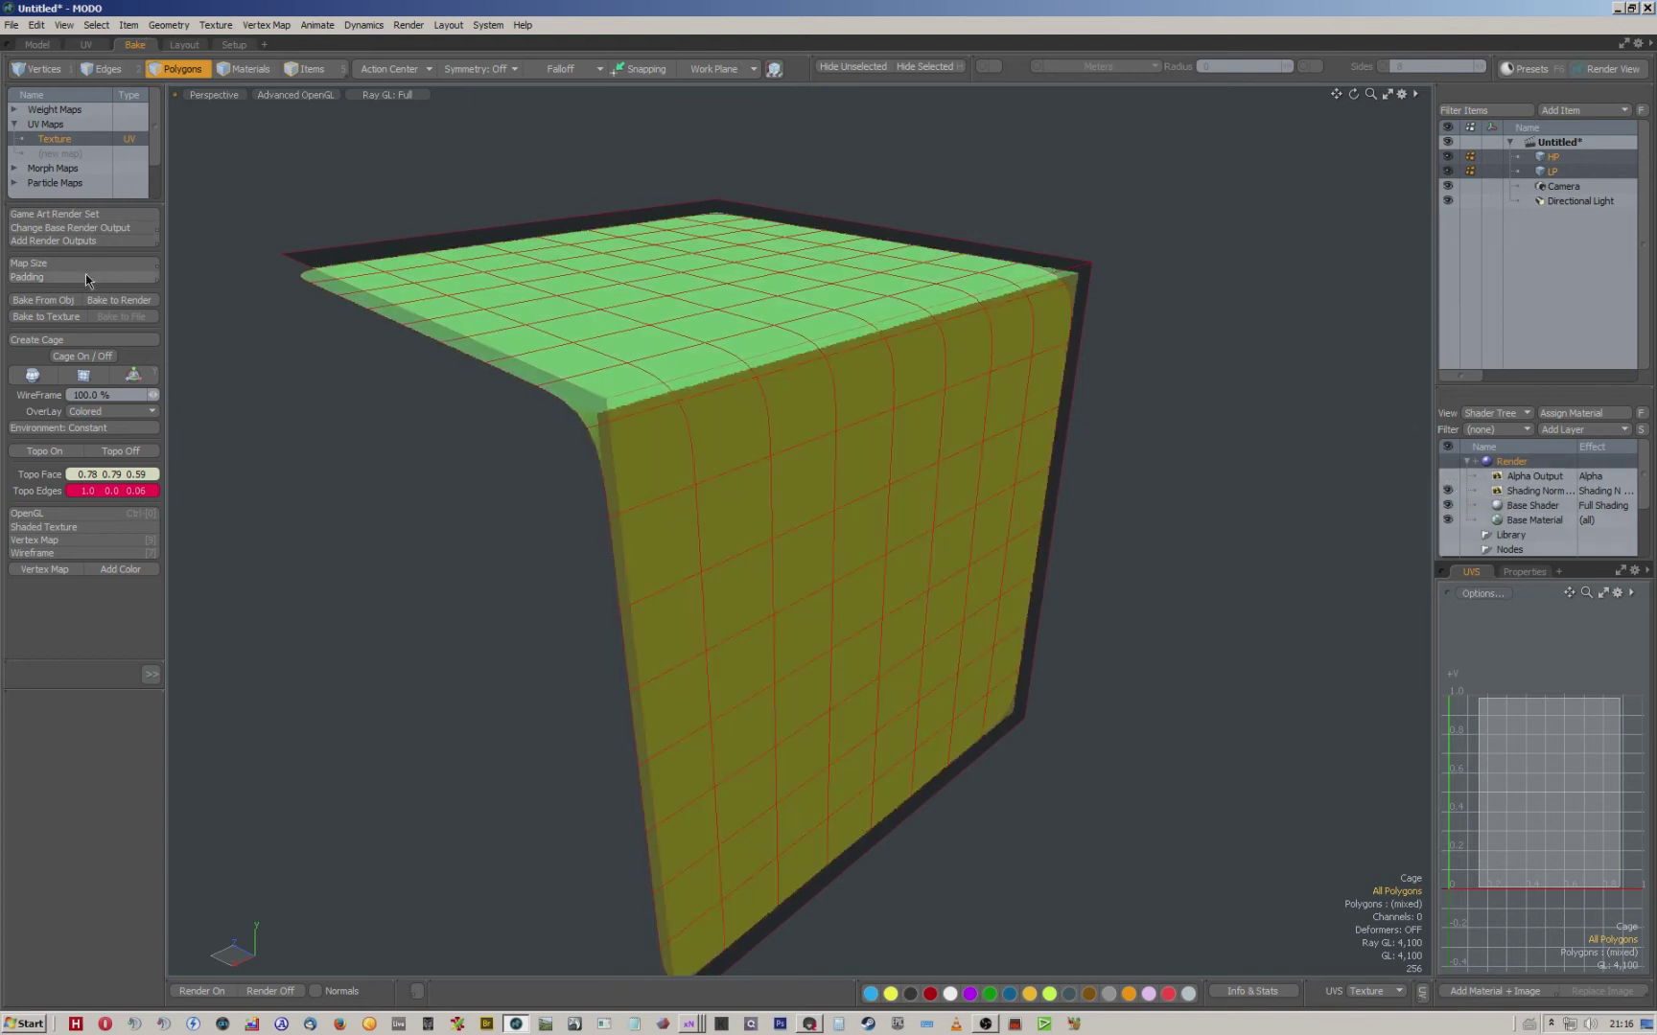
click(86, 277)
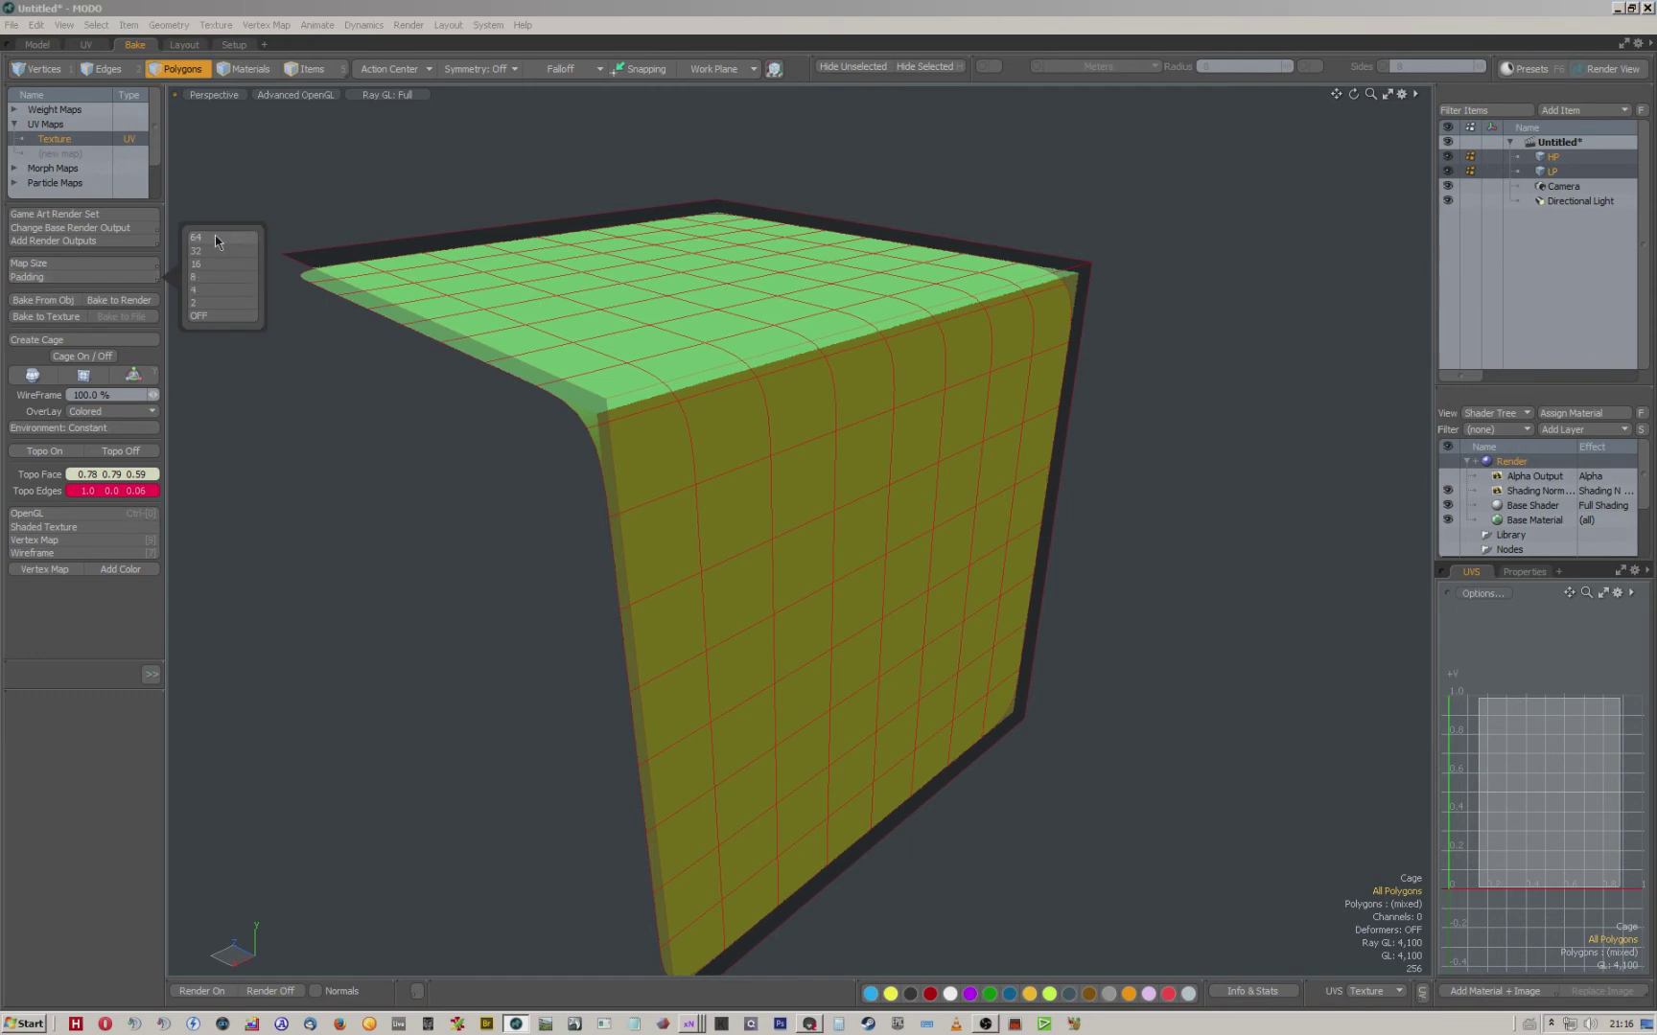
click(20, 637)
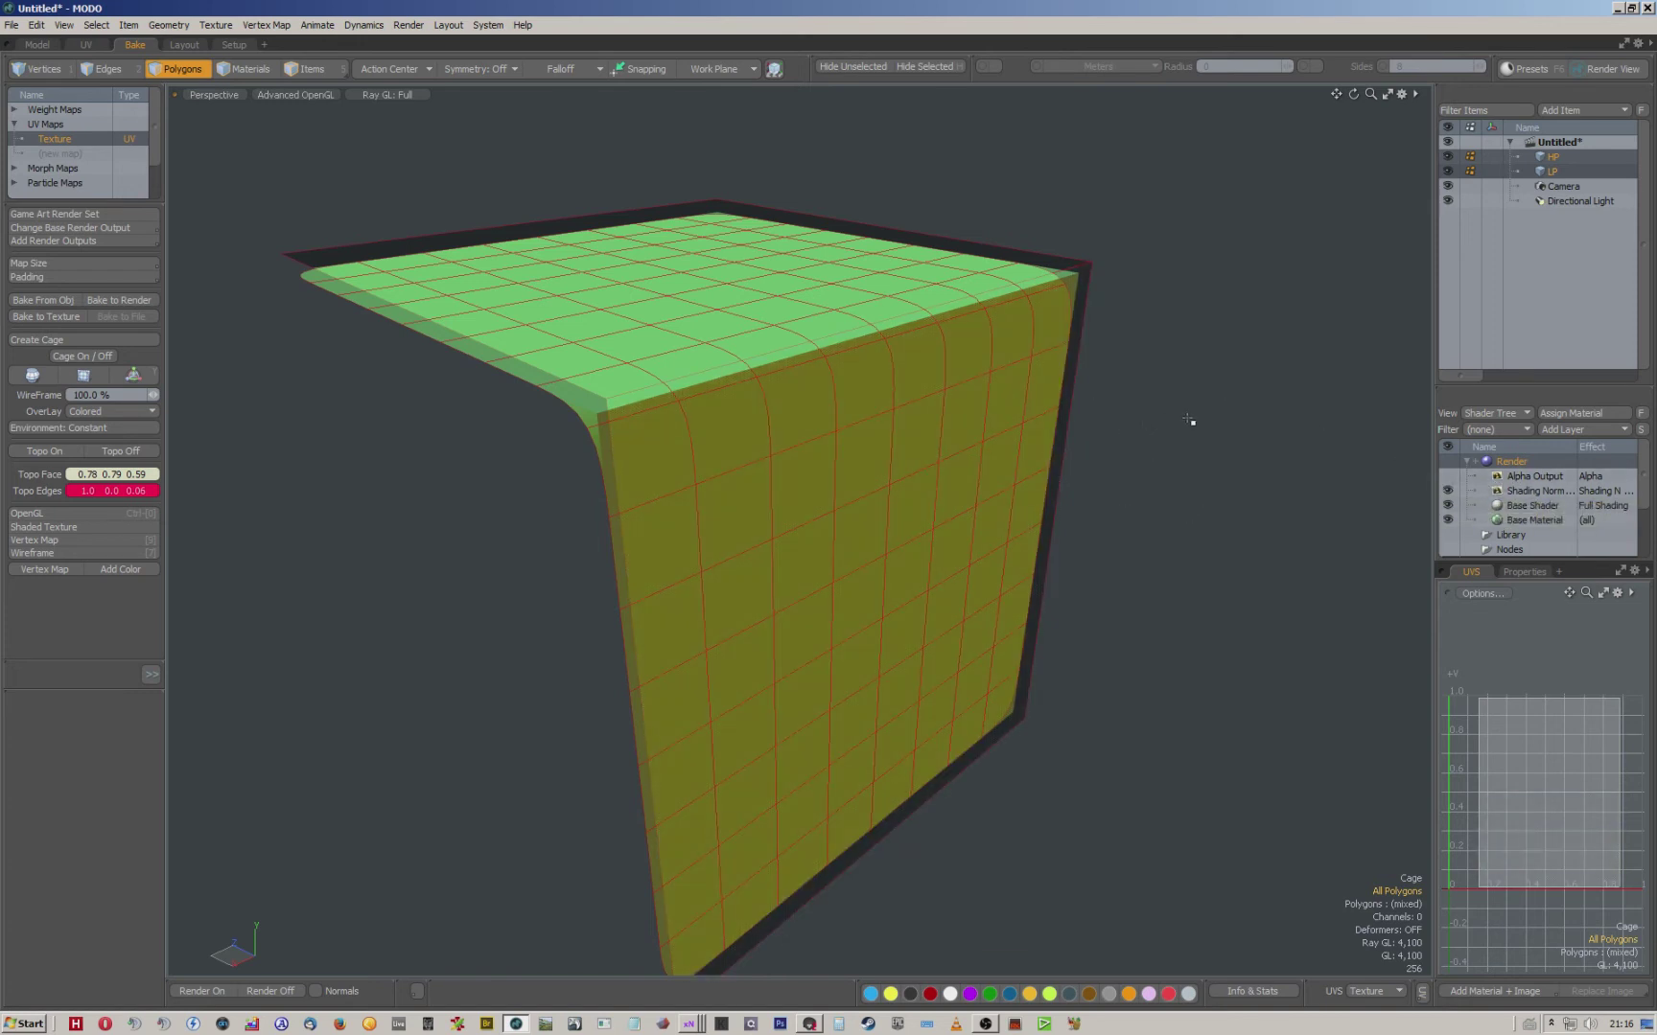
click(1448, 476)
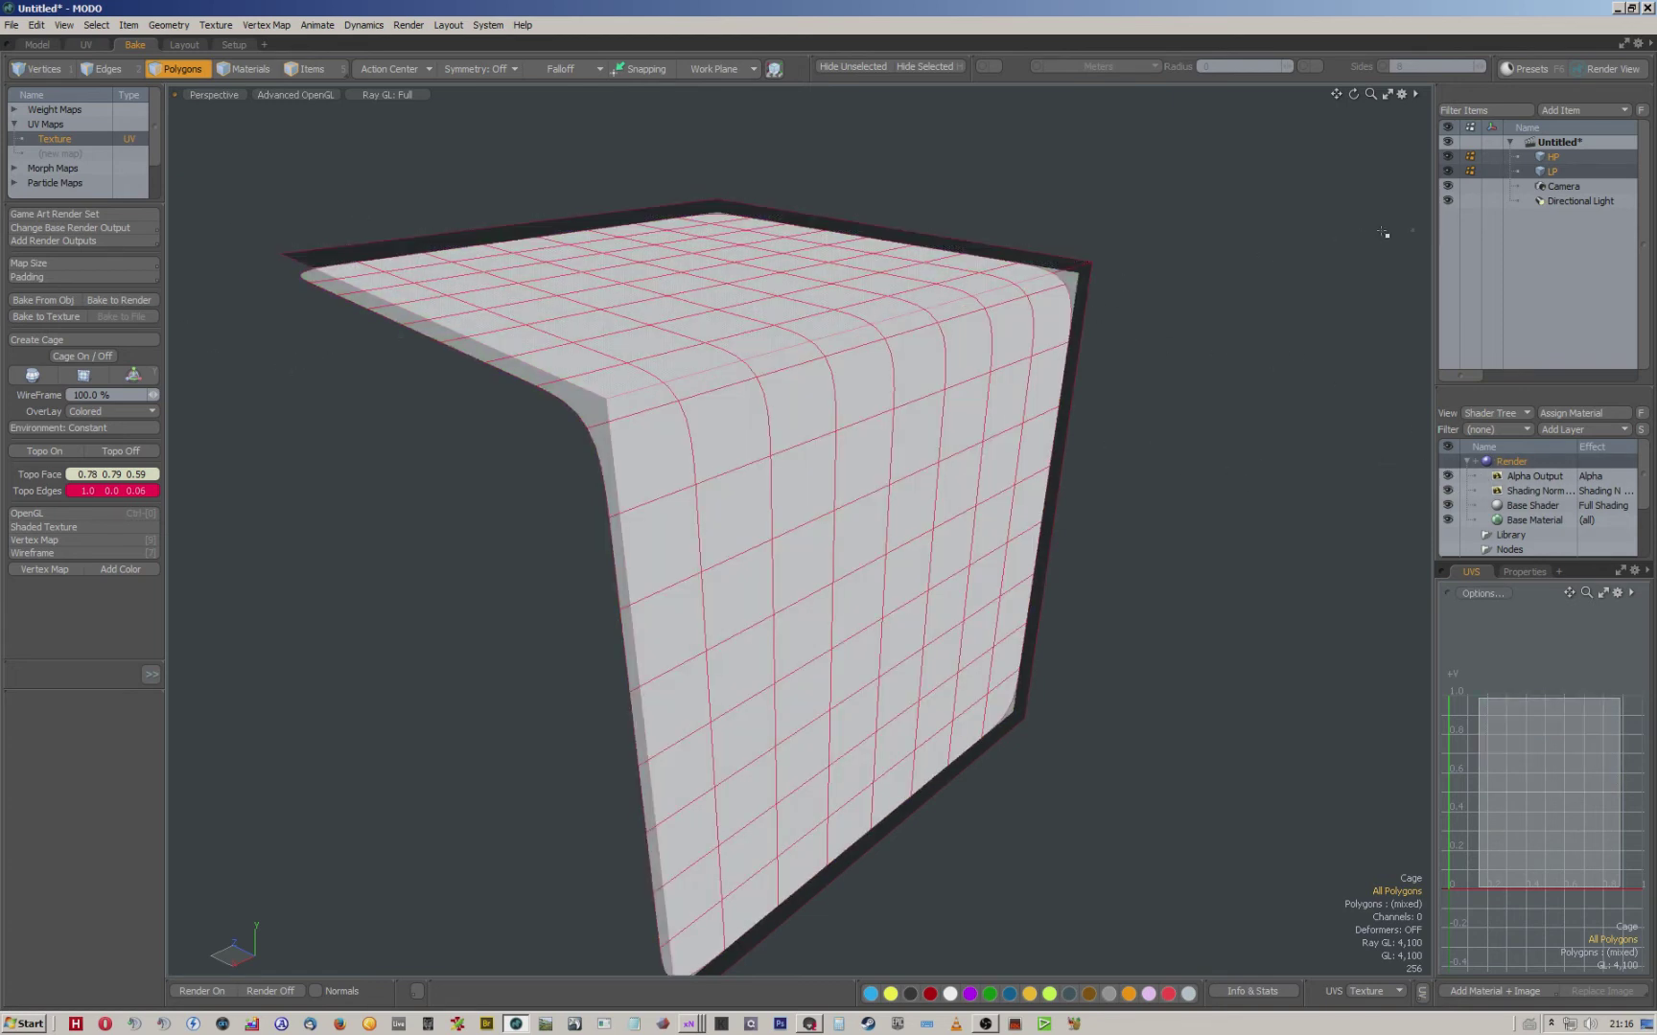
Bake the render outputs from the HP object onto the LP mesh using the cage.
click(32, 306)
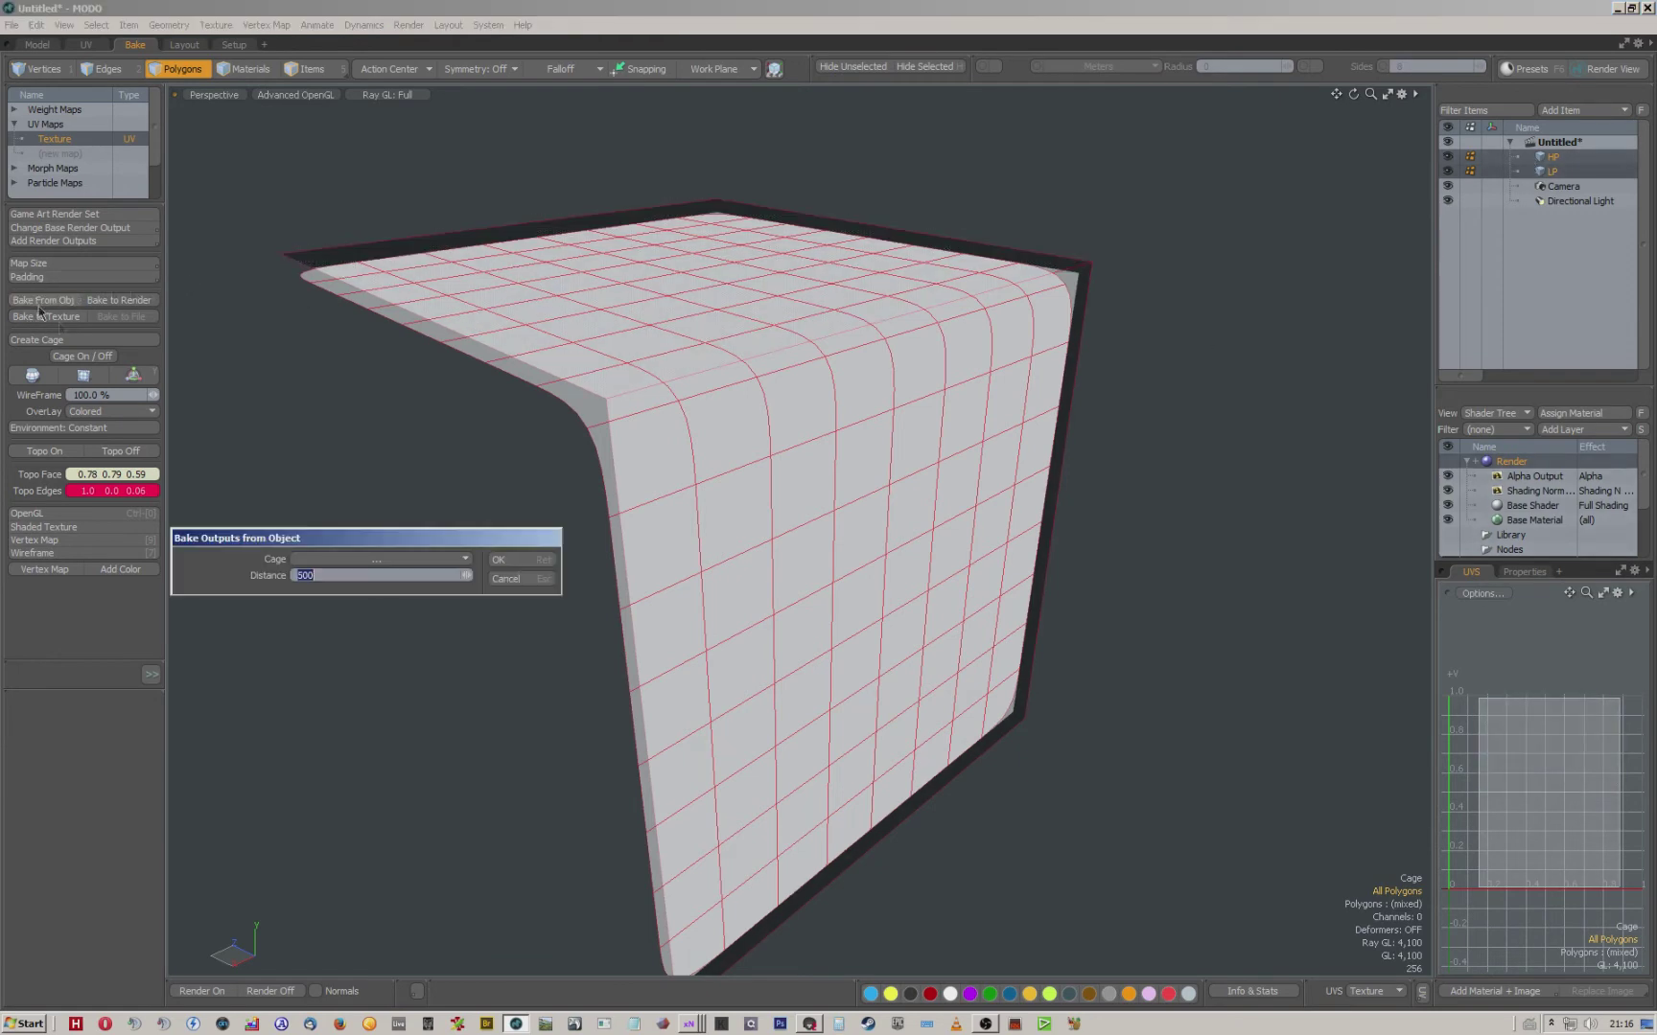
click(456, 559)
click(454, 584)
click(508, 561)
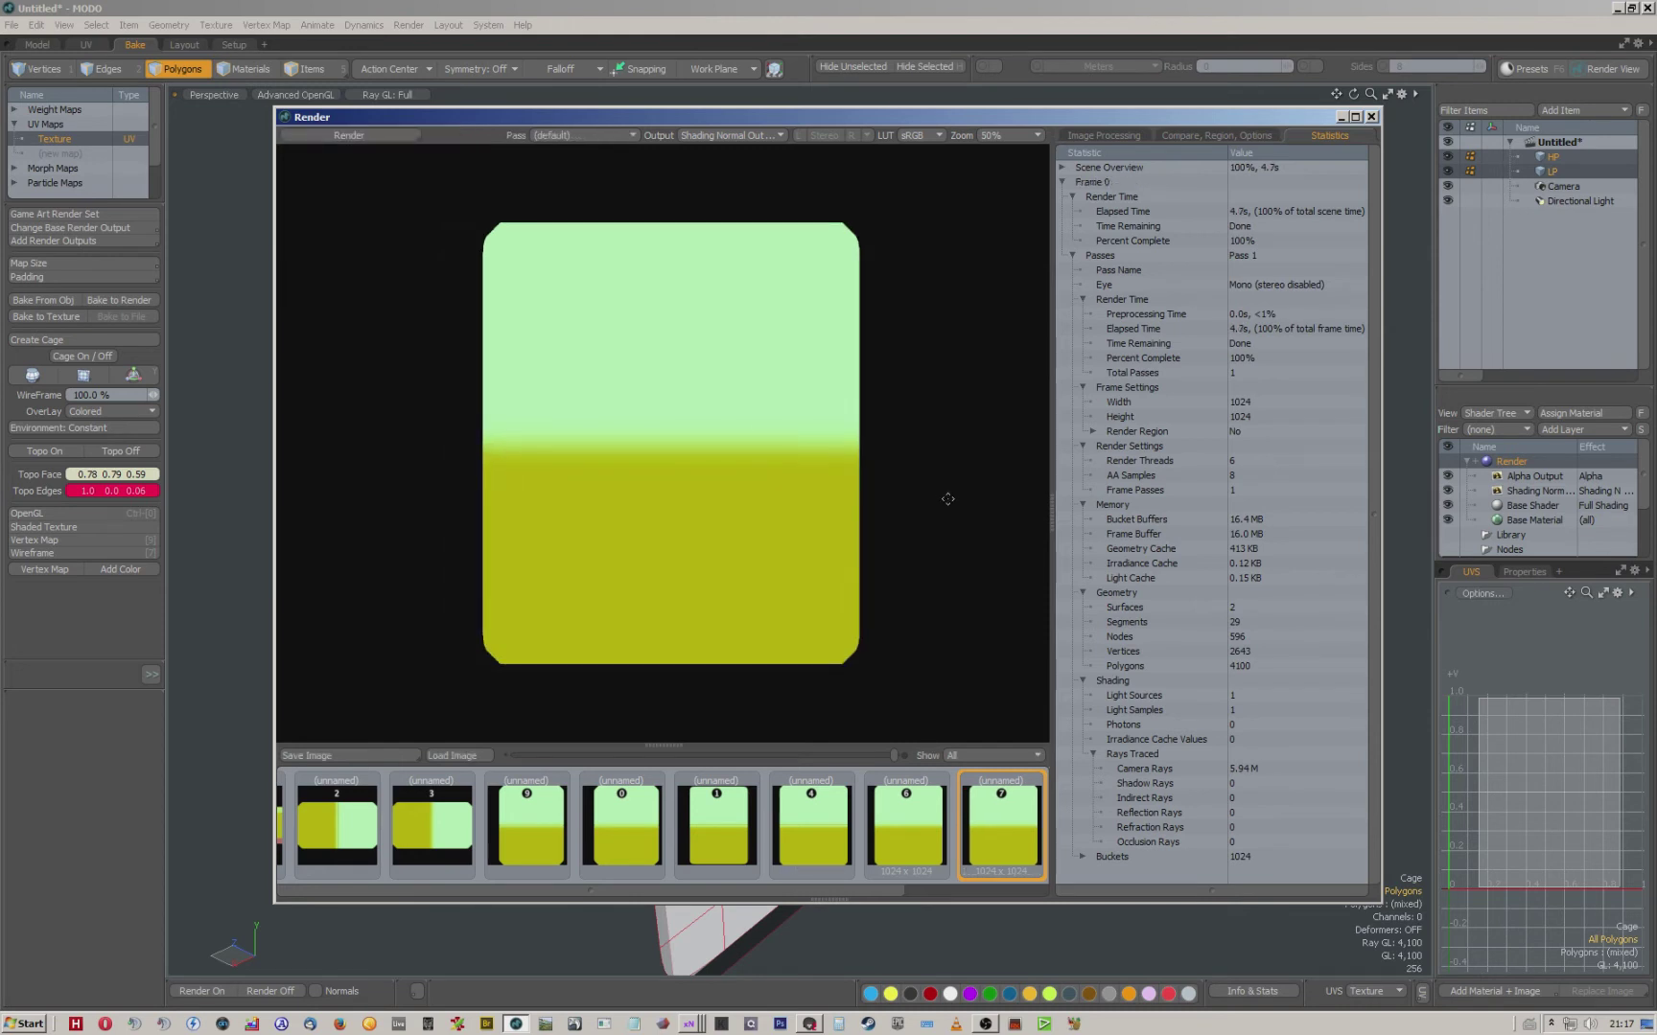
click(1258, 991)
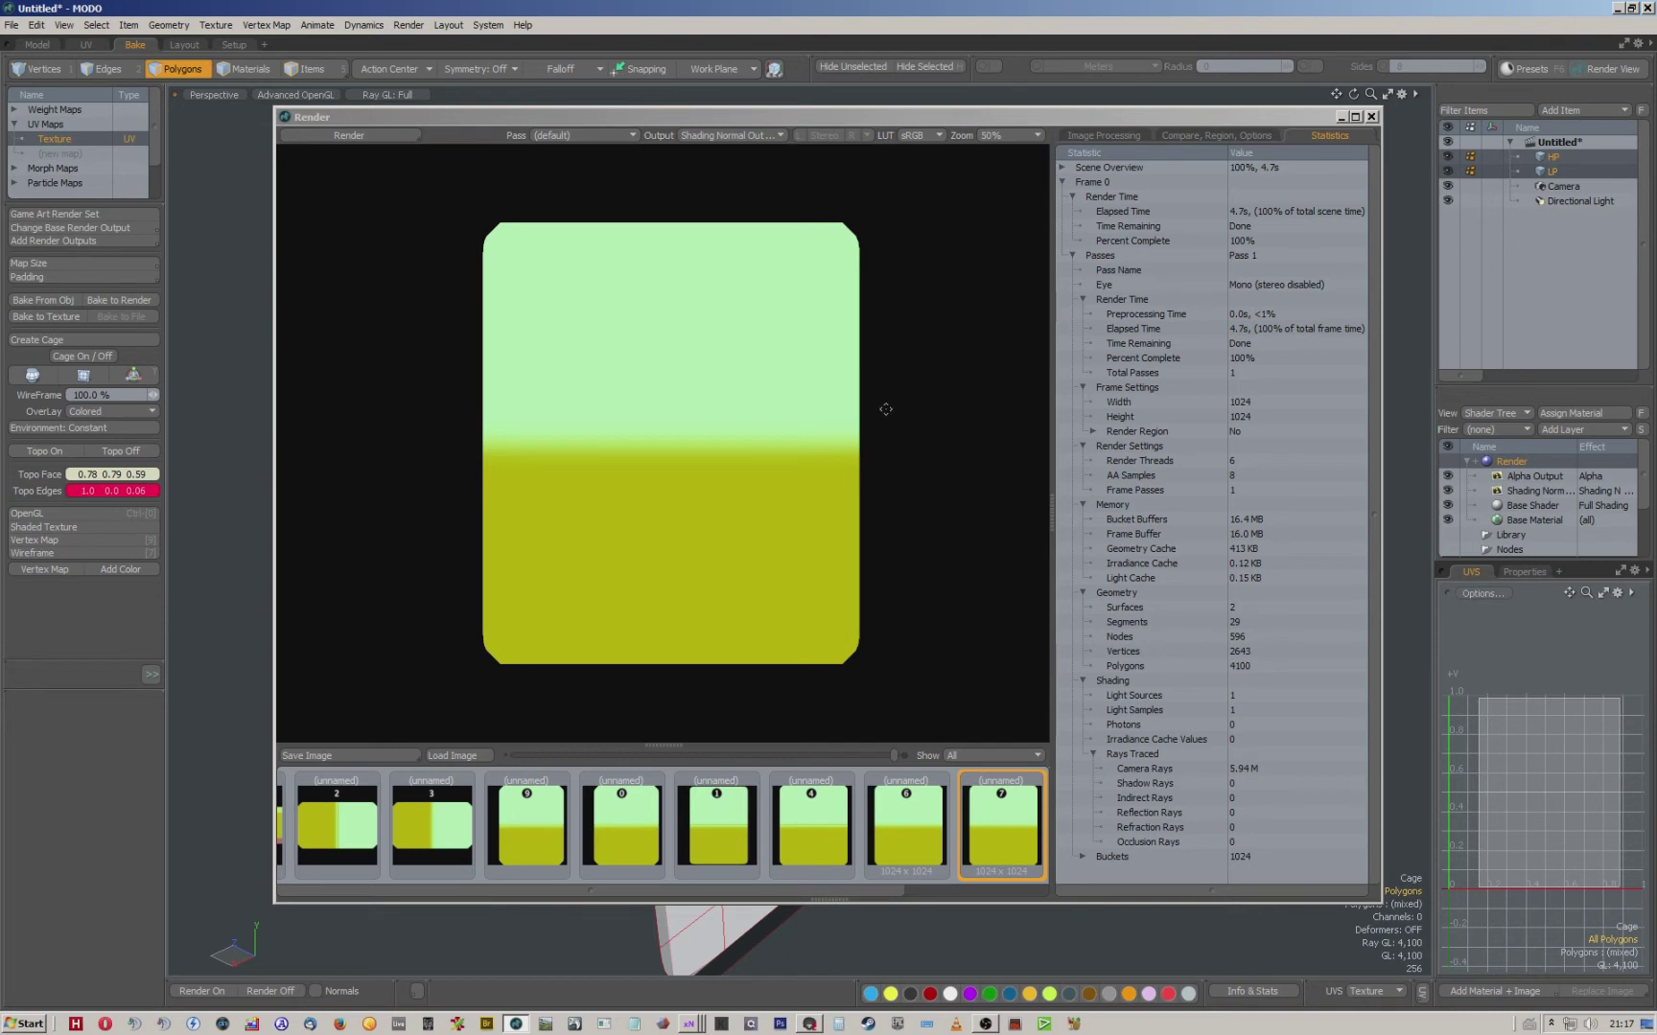
Save the baked Shading Normal Output as a PNG, overwriting OBS.png in the TExtures folder.
click(360, 758)
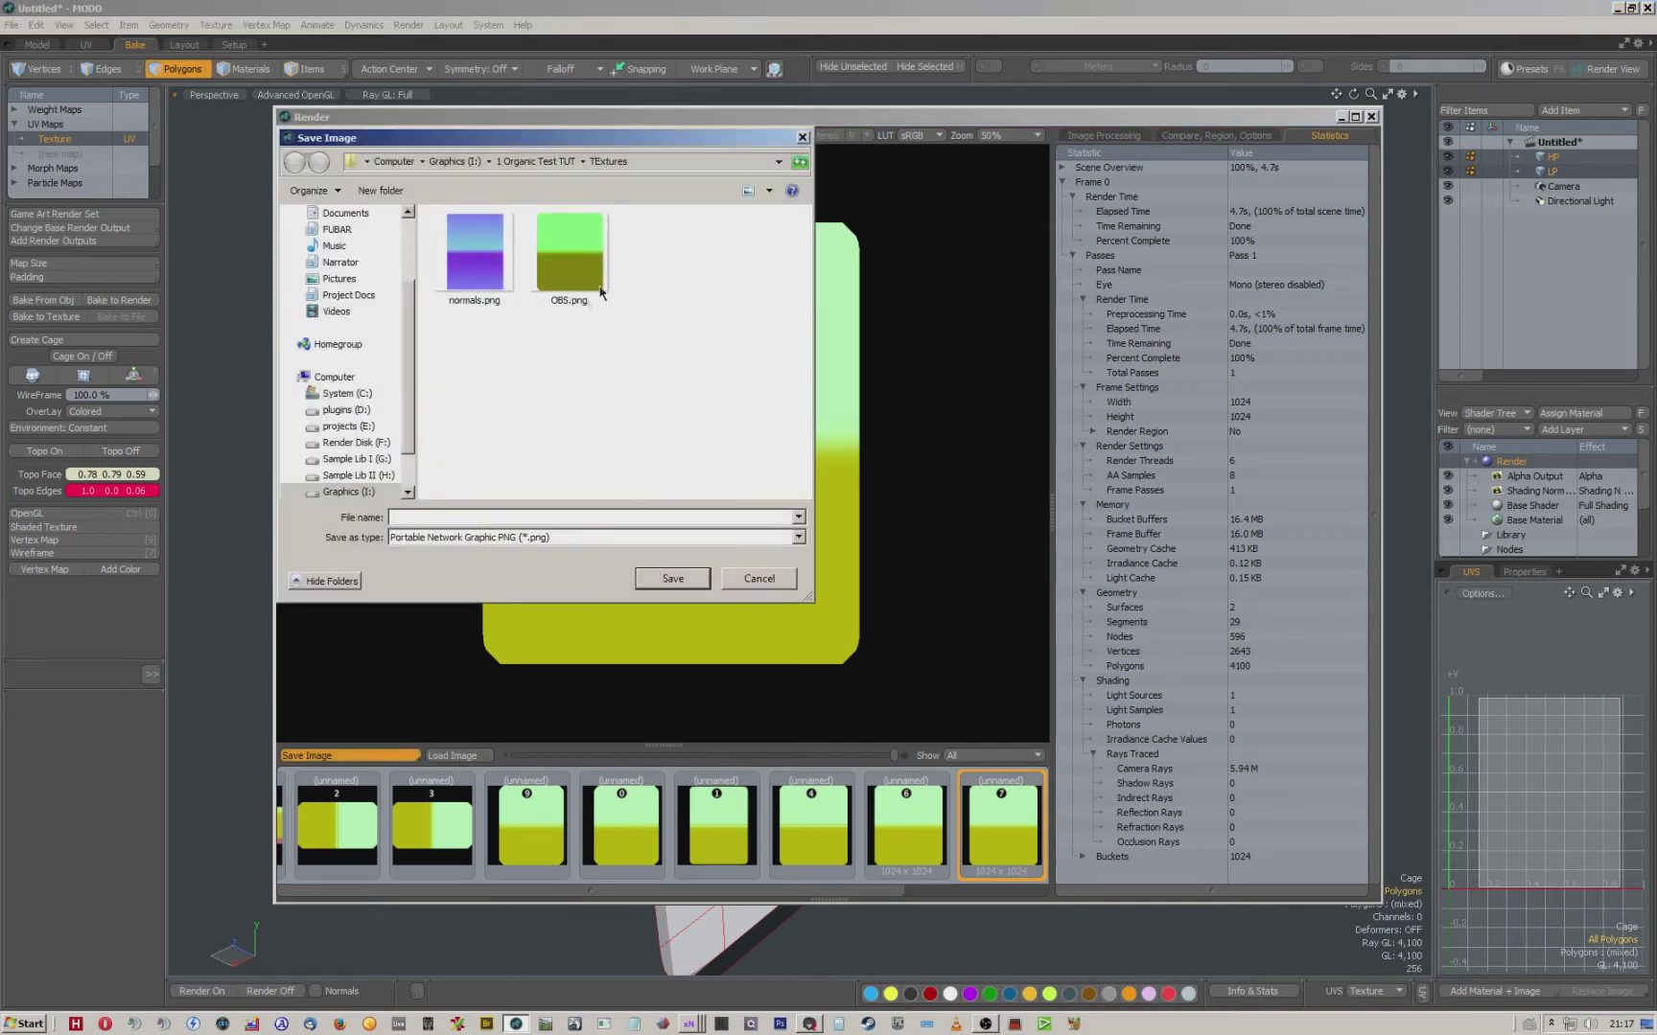
click(596, 280)
click(673, 578)
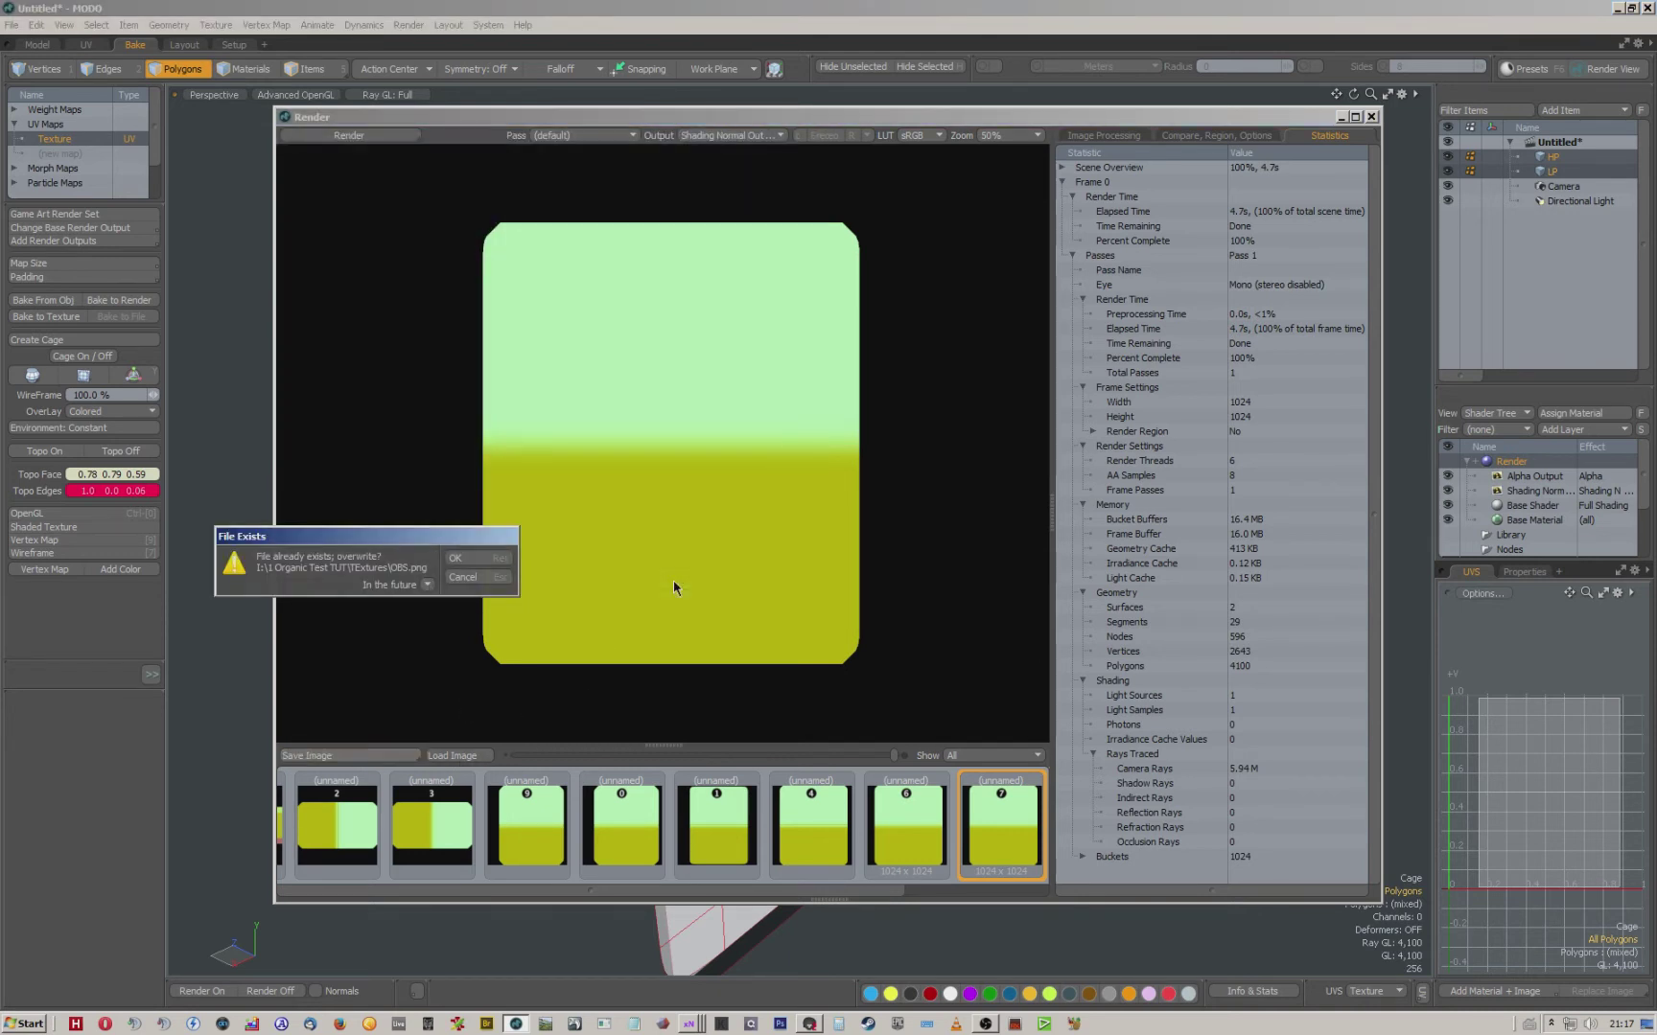
click(468, 556)
Duplicate the LP mesh and triangulate the copy.
click(1551, 170)
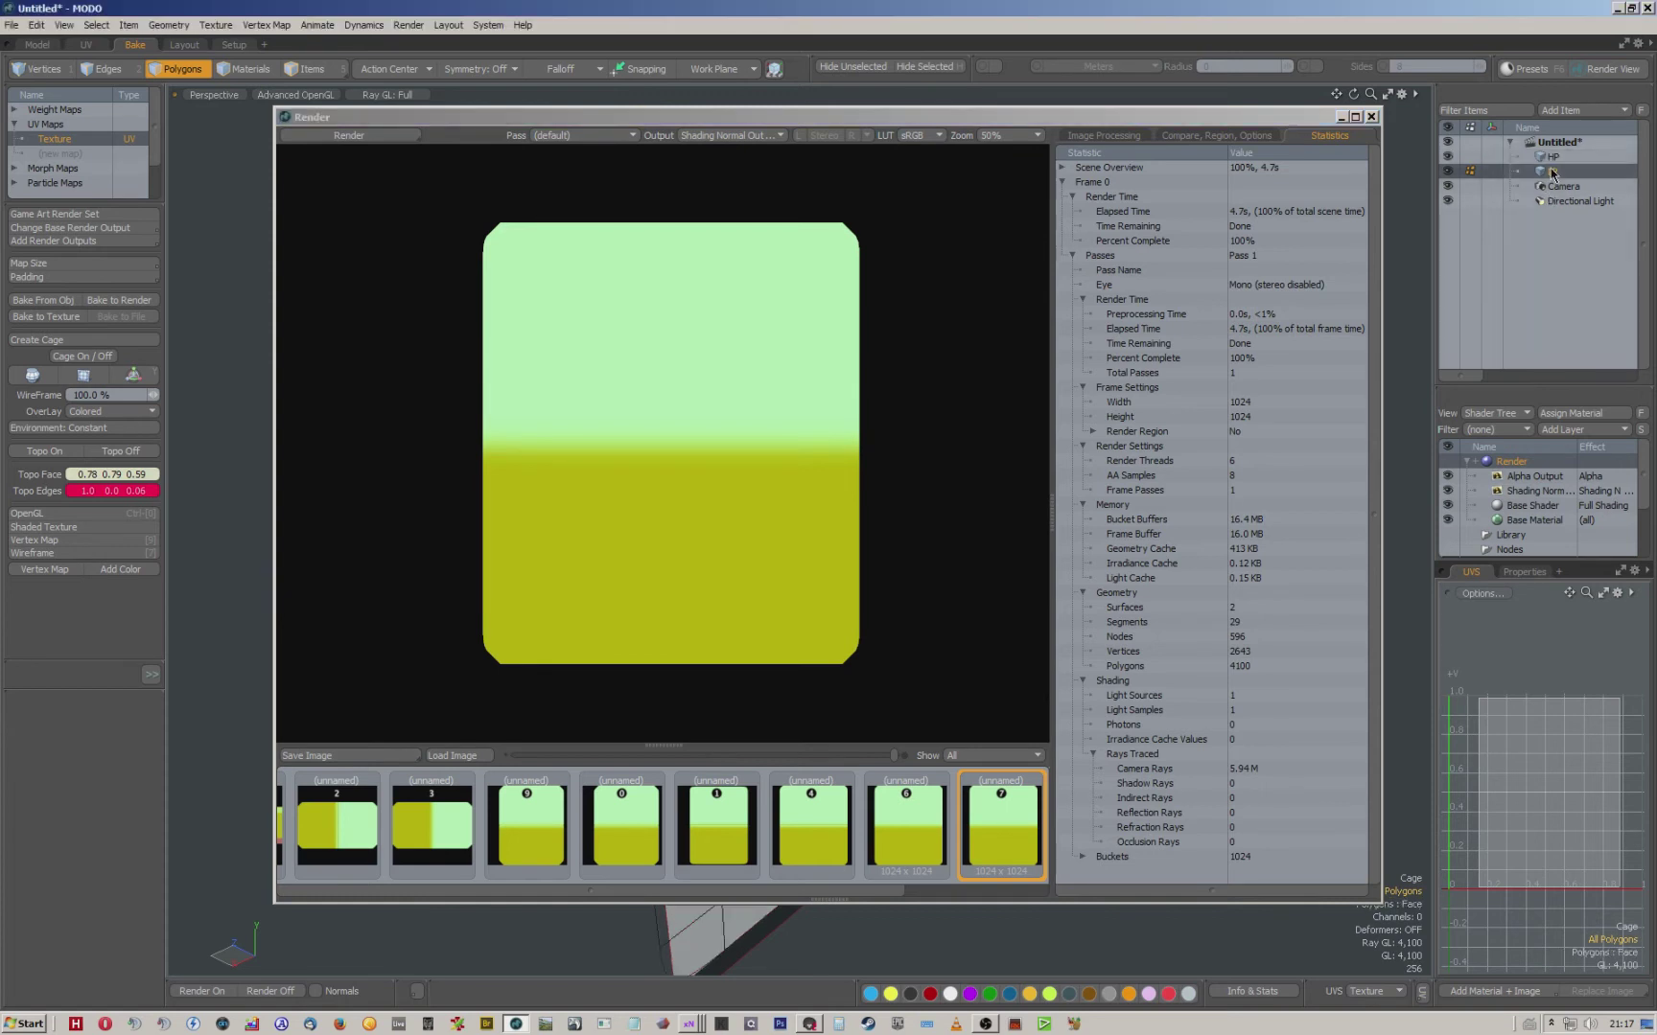
right_click(1551, 171)
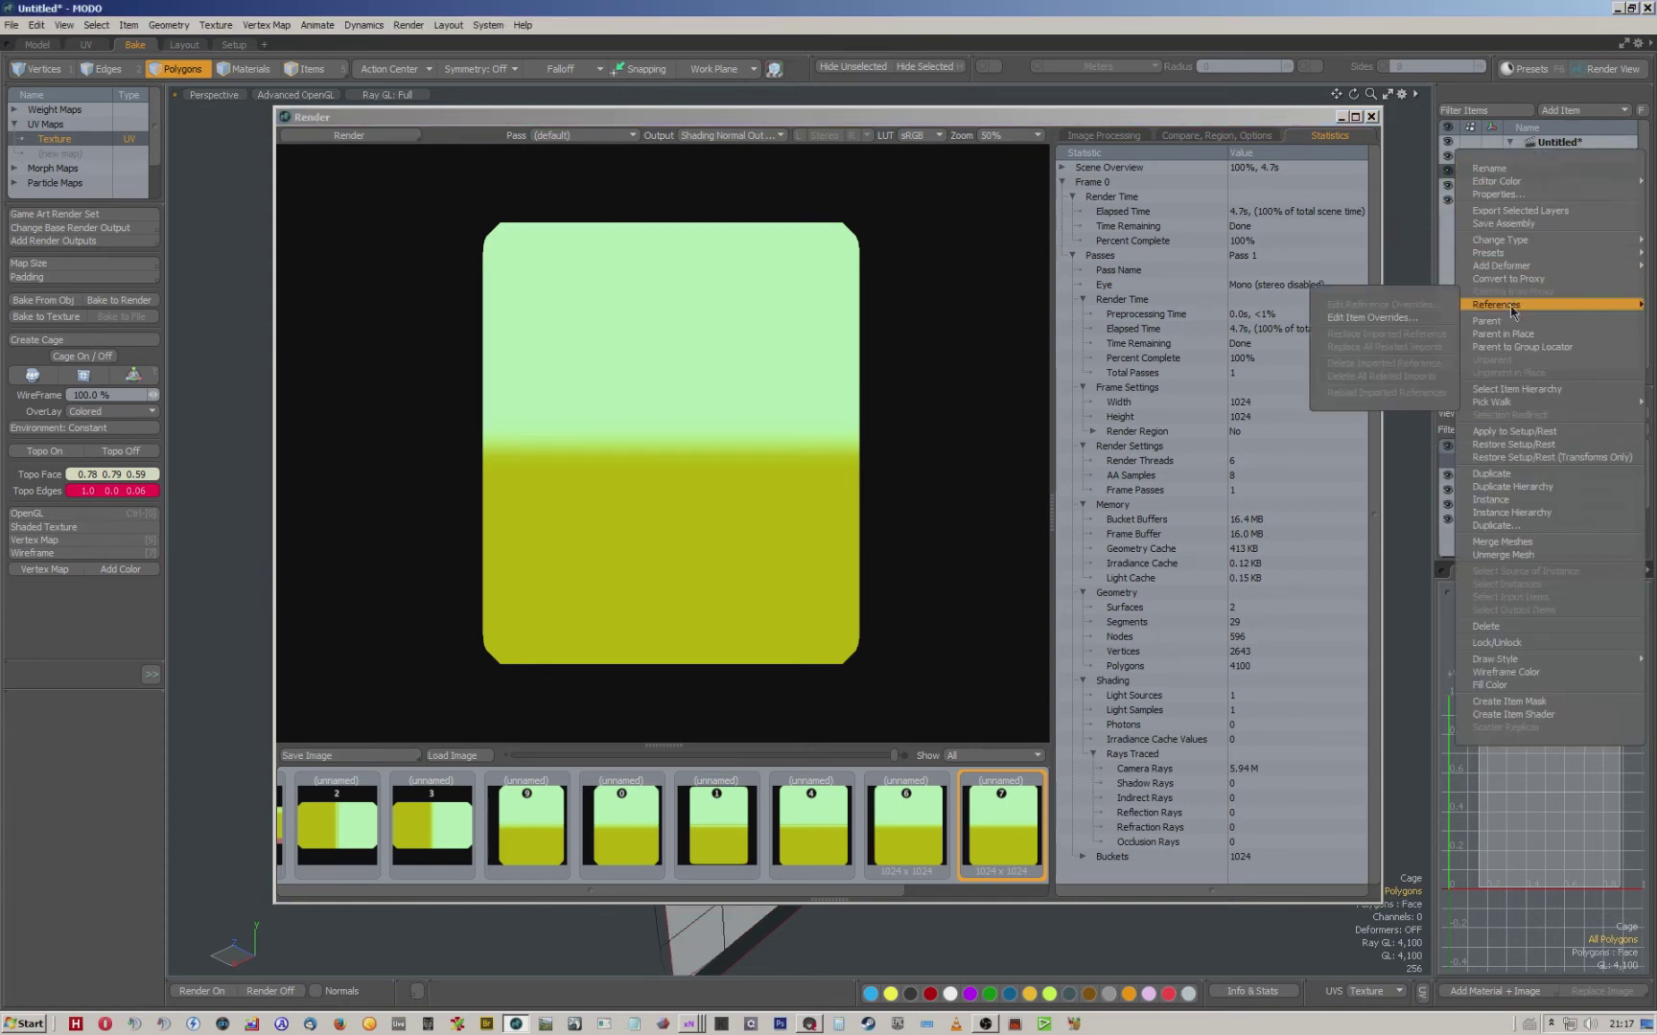
click(1501, 474)
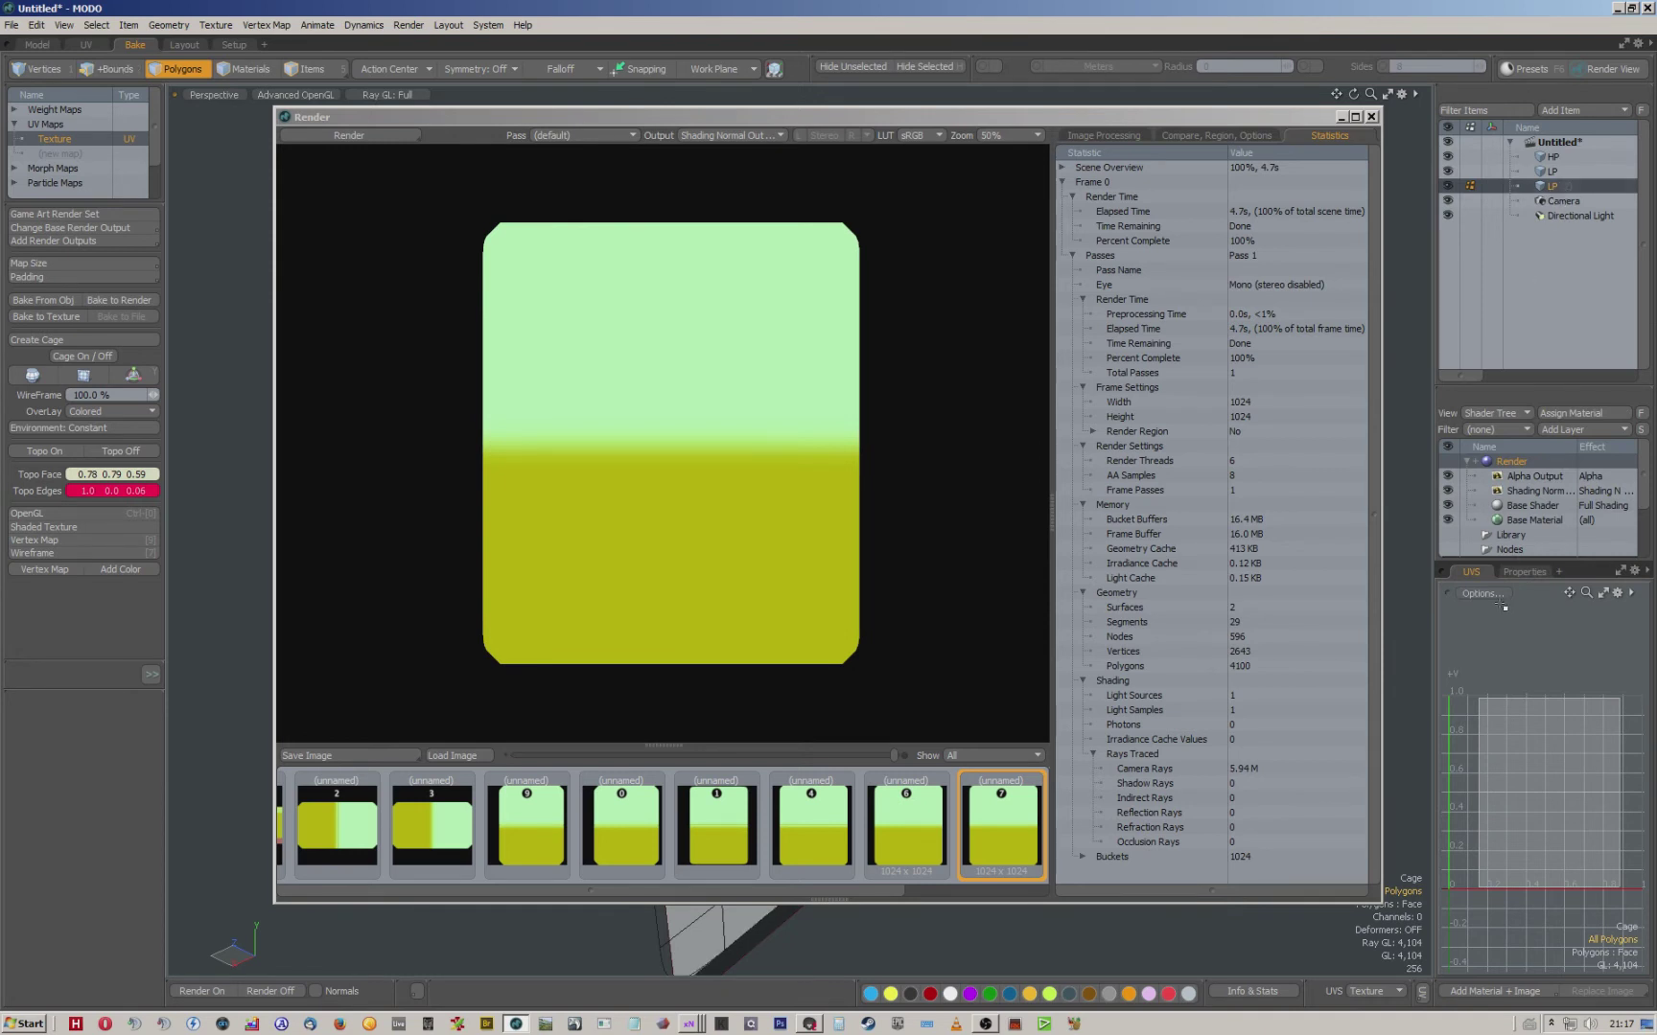
key(shift+t)
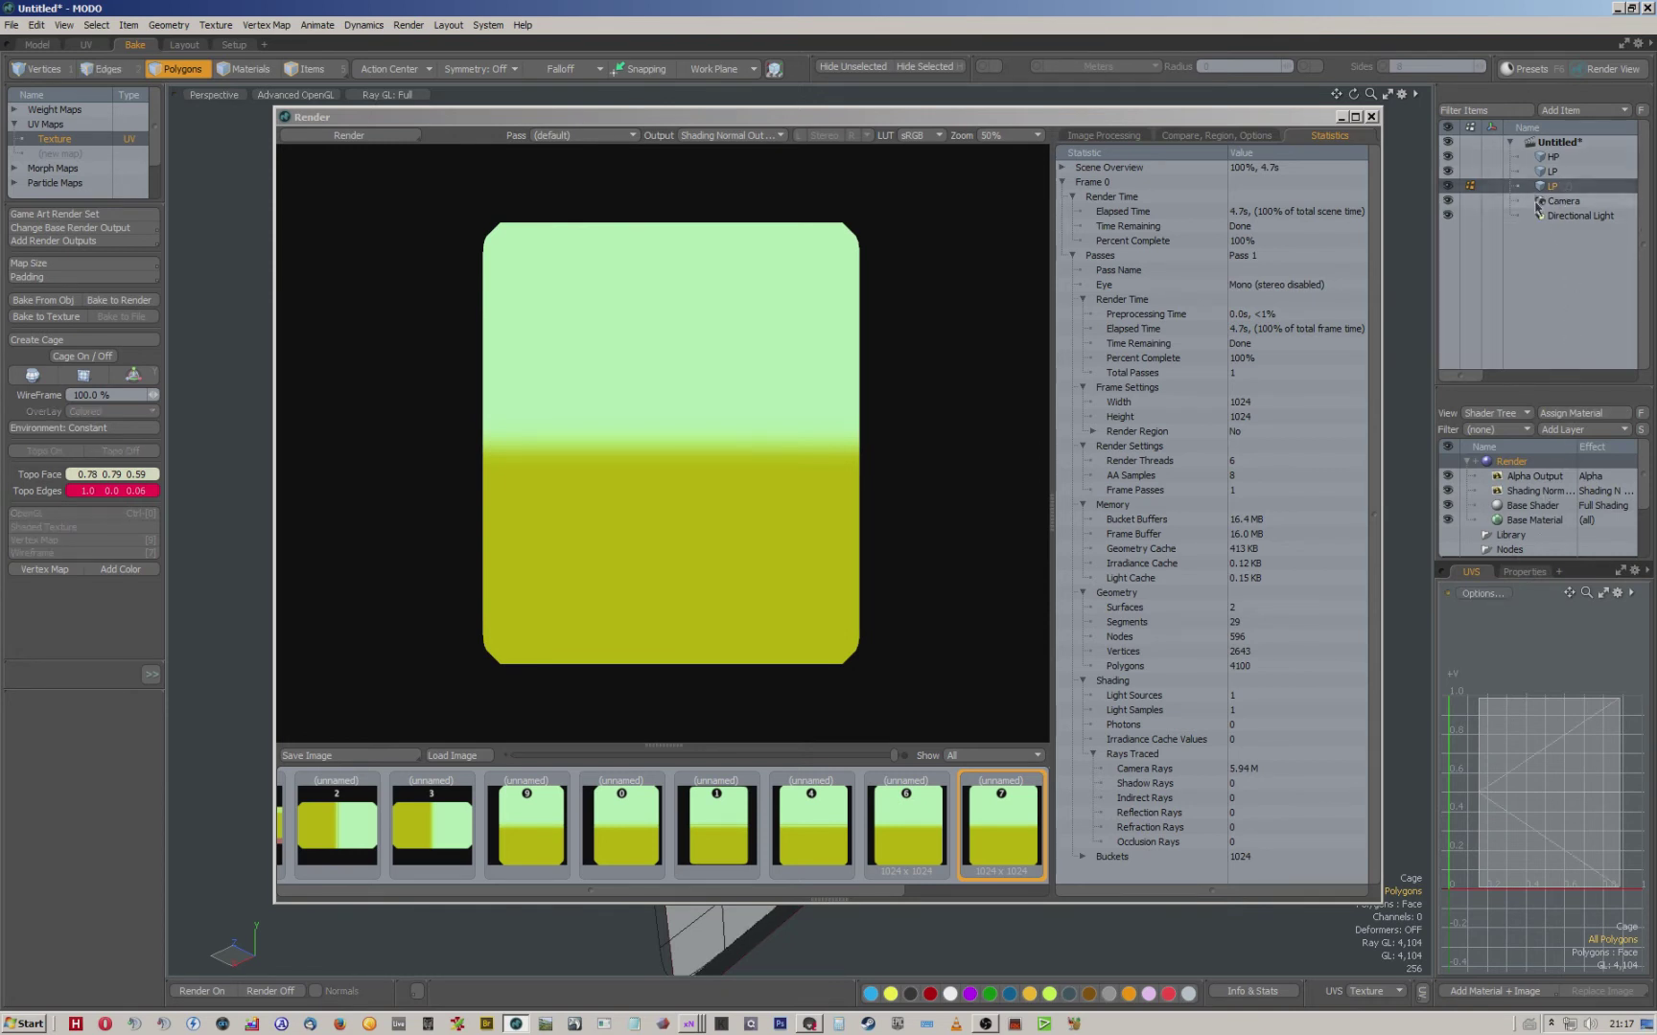
right_click(1573, 186)
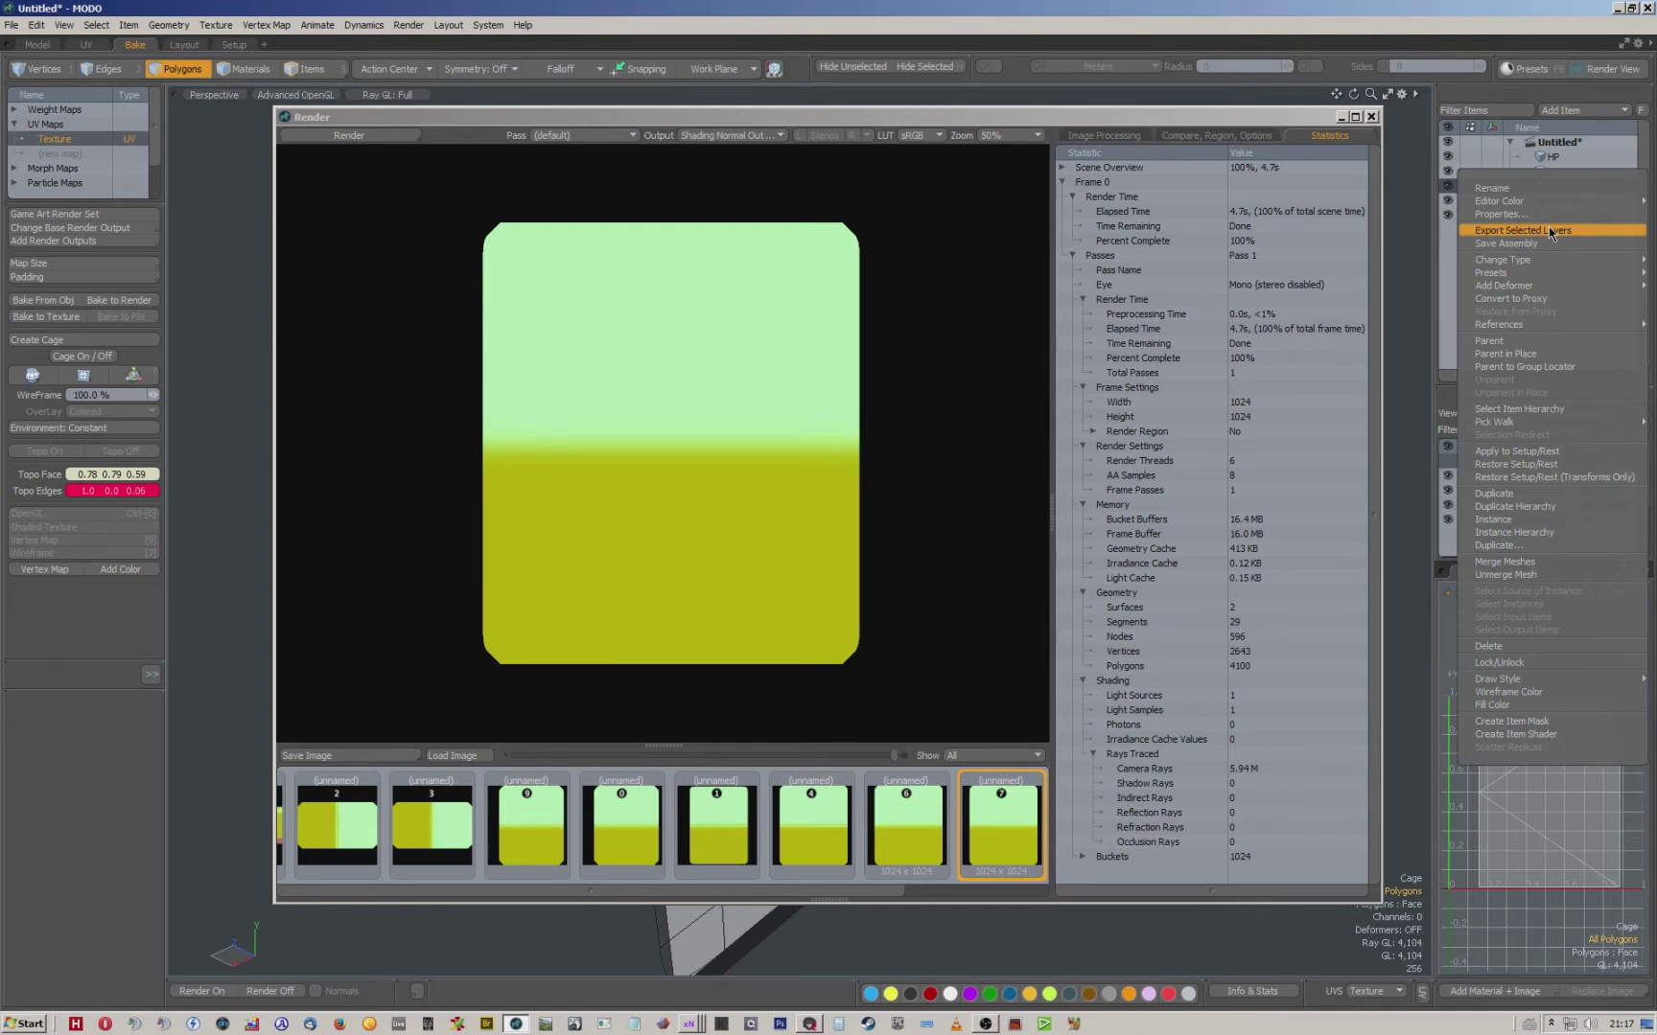
click(1551, 231)
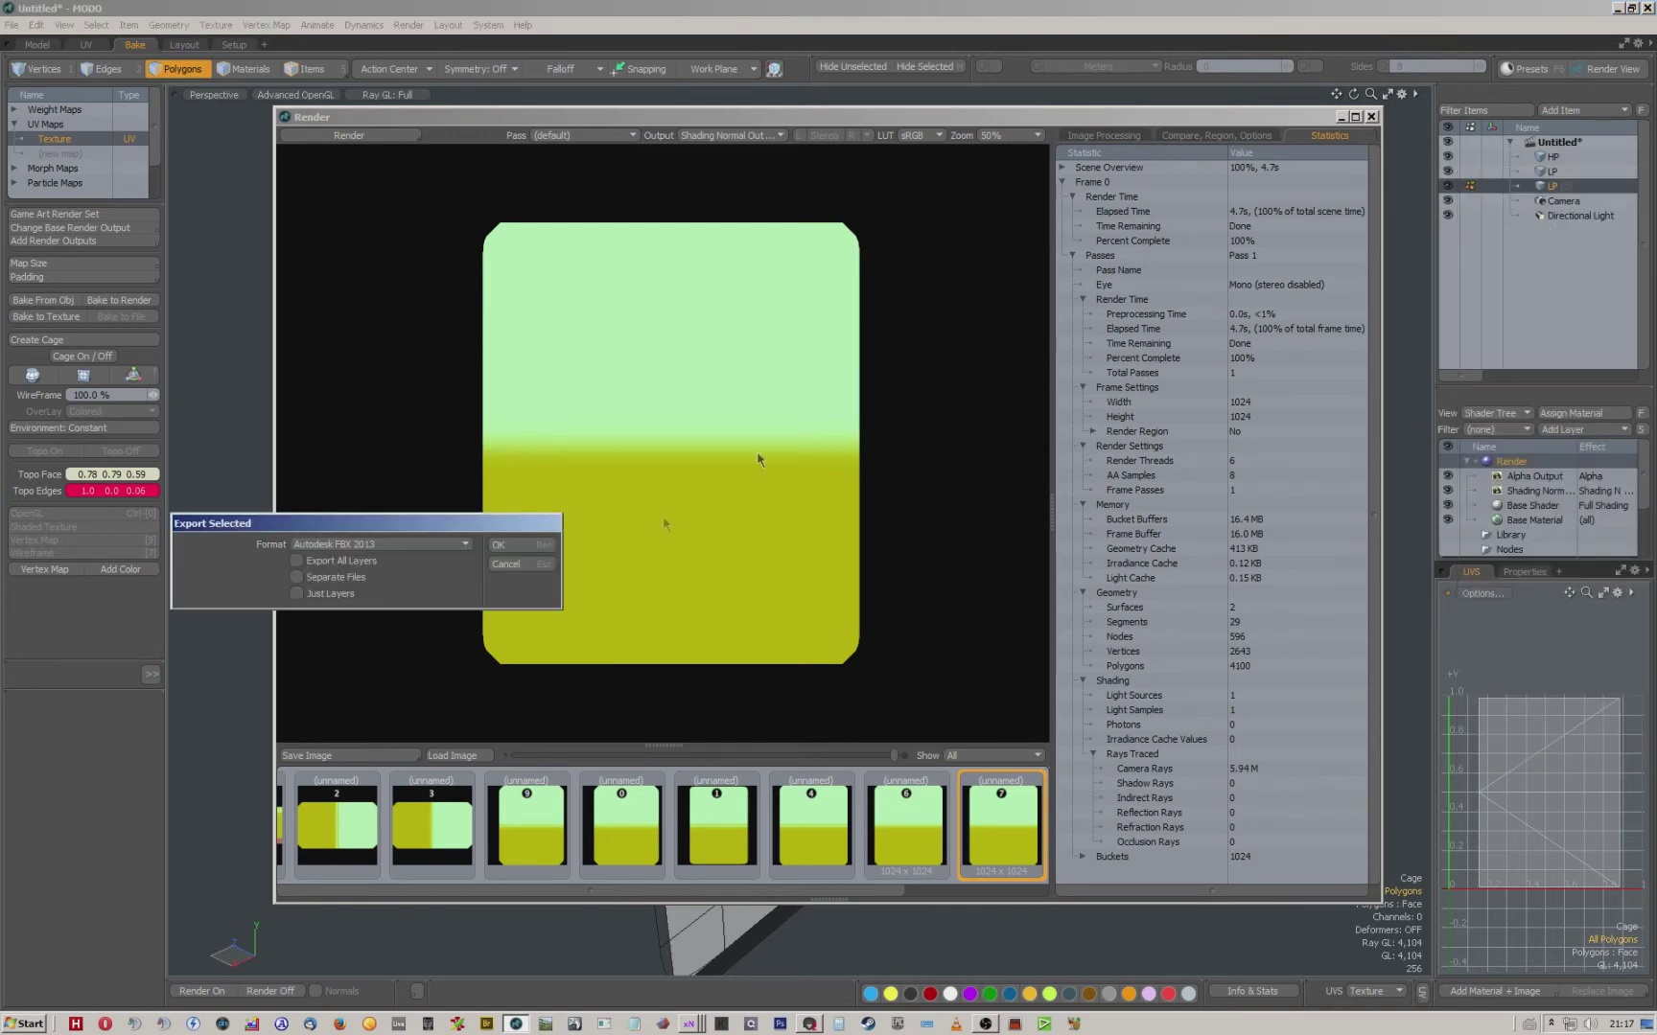
click(499, 545)
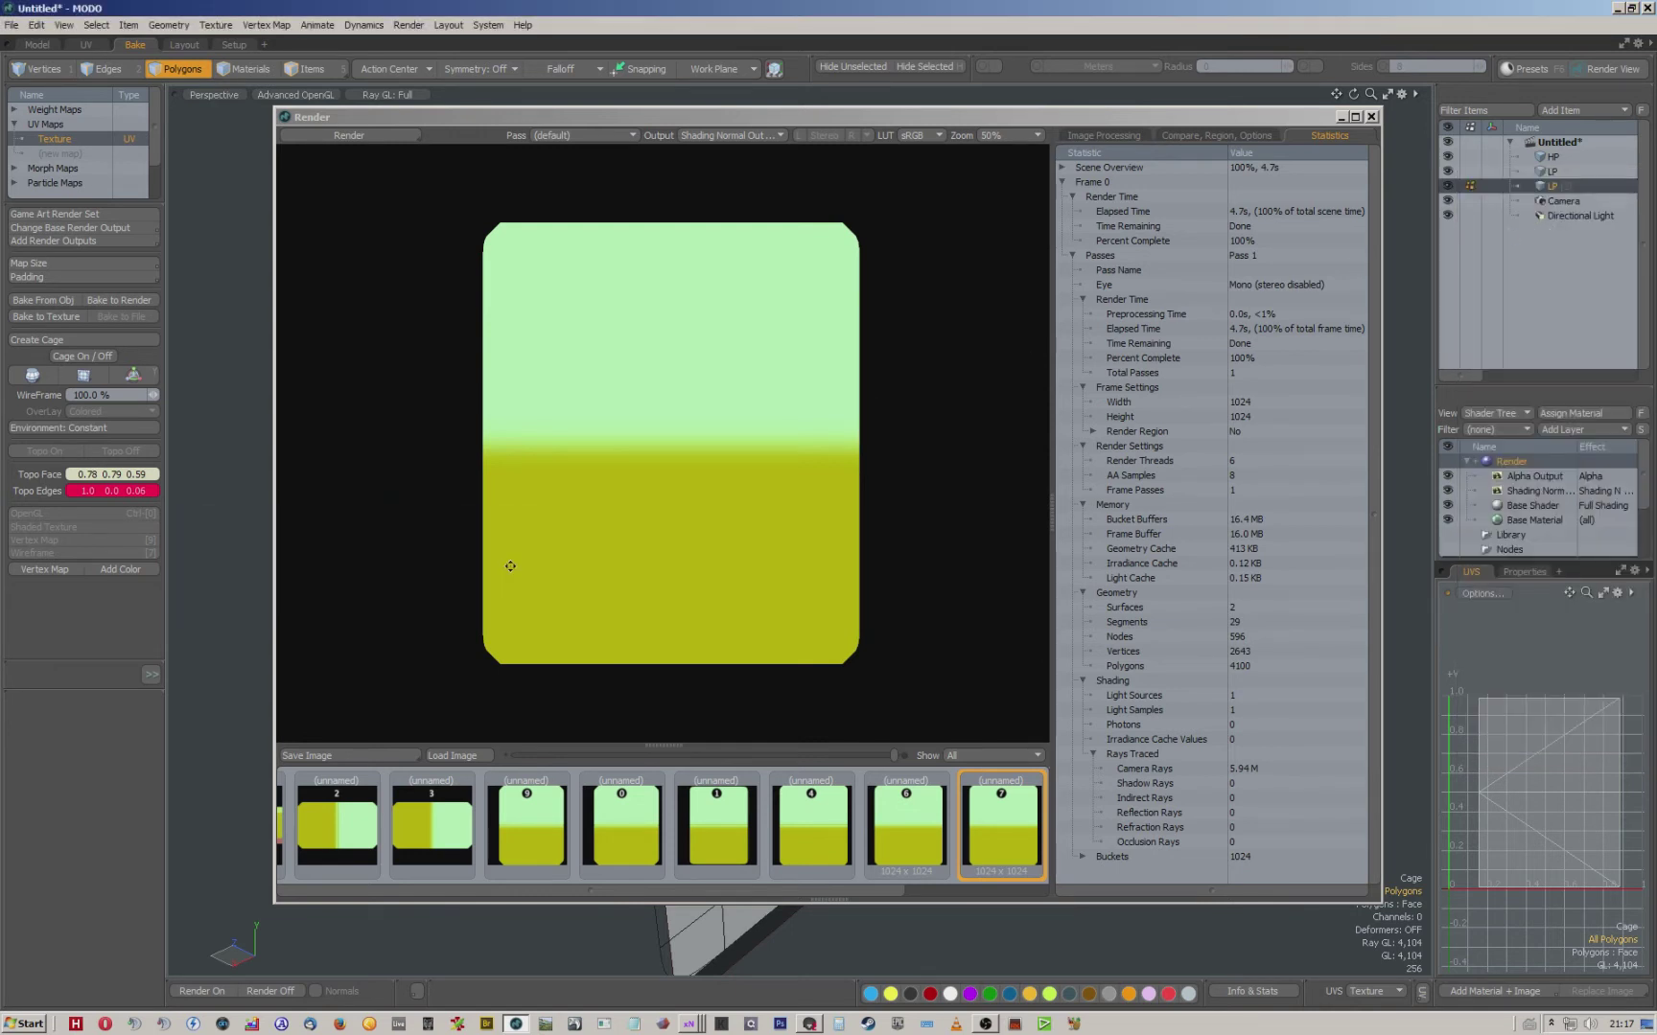
Check the FBX export settings in the preferences.
click(488, 25)
click(477, 52)
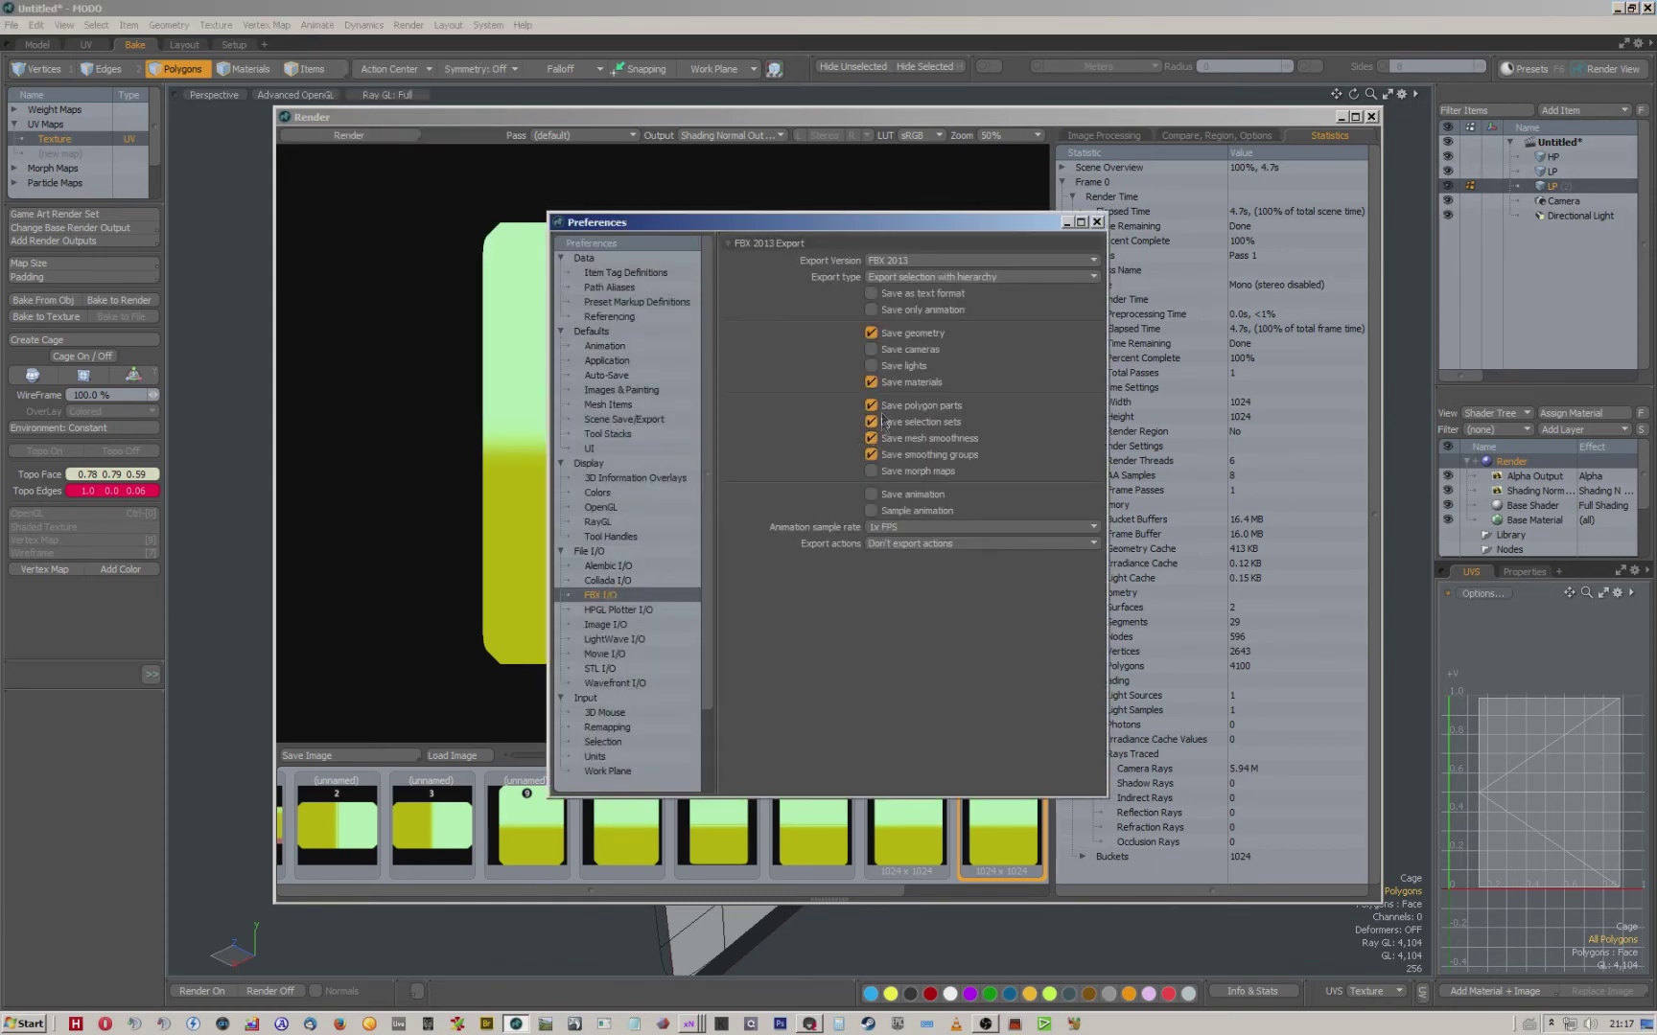
click(1097, 222)
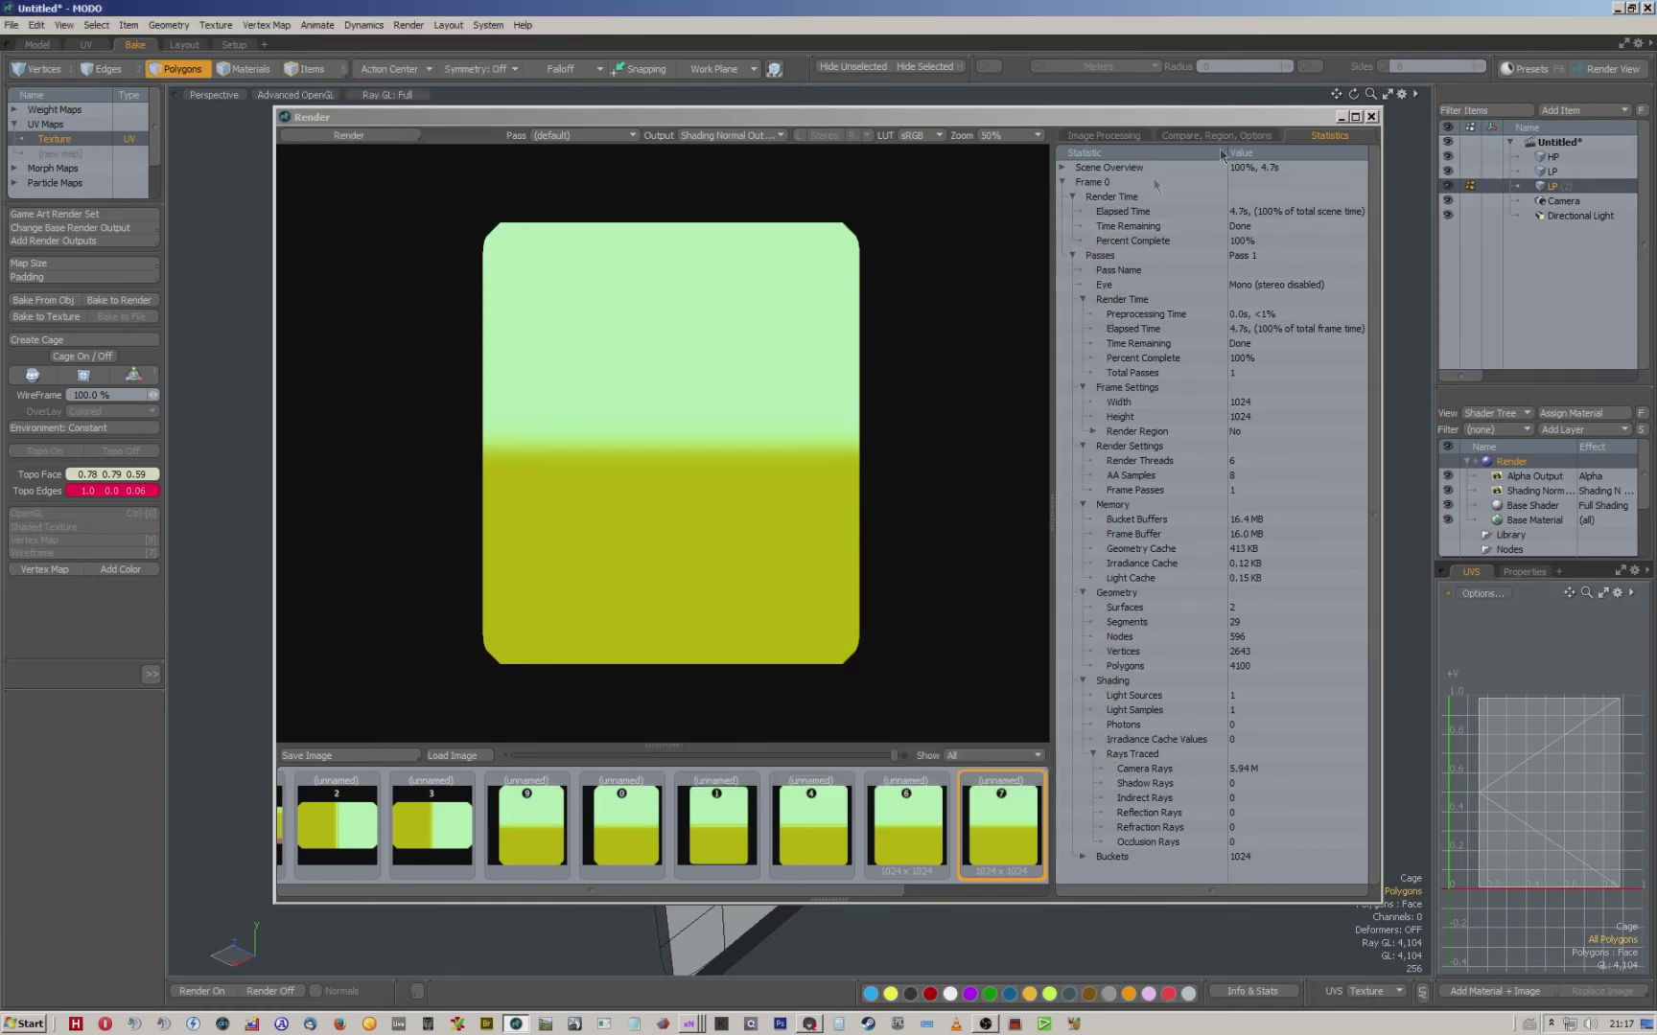
Export the triangulated LP copy in Autodesk FBX 2013 format, overwriting Sides.fbx in the TExtures folder.
right_click(1554, 187)
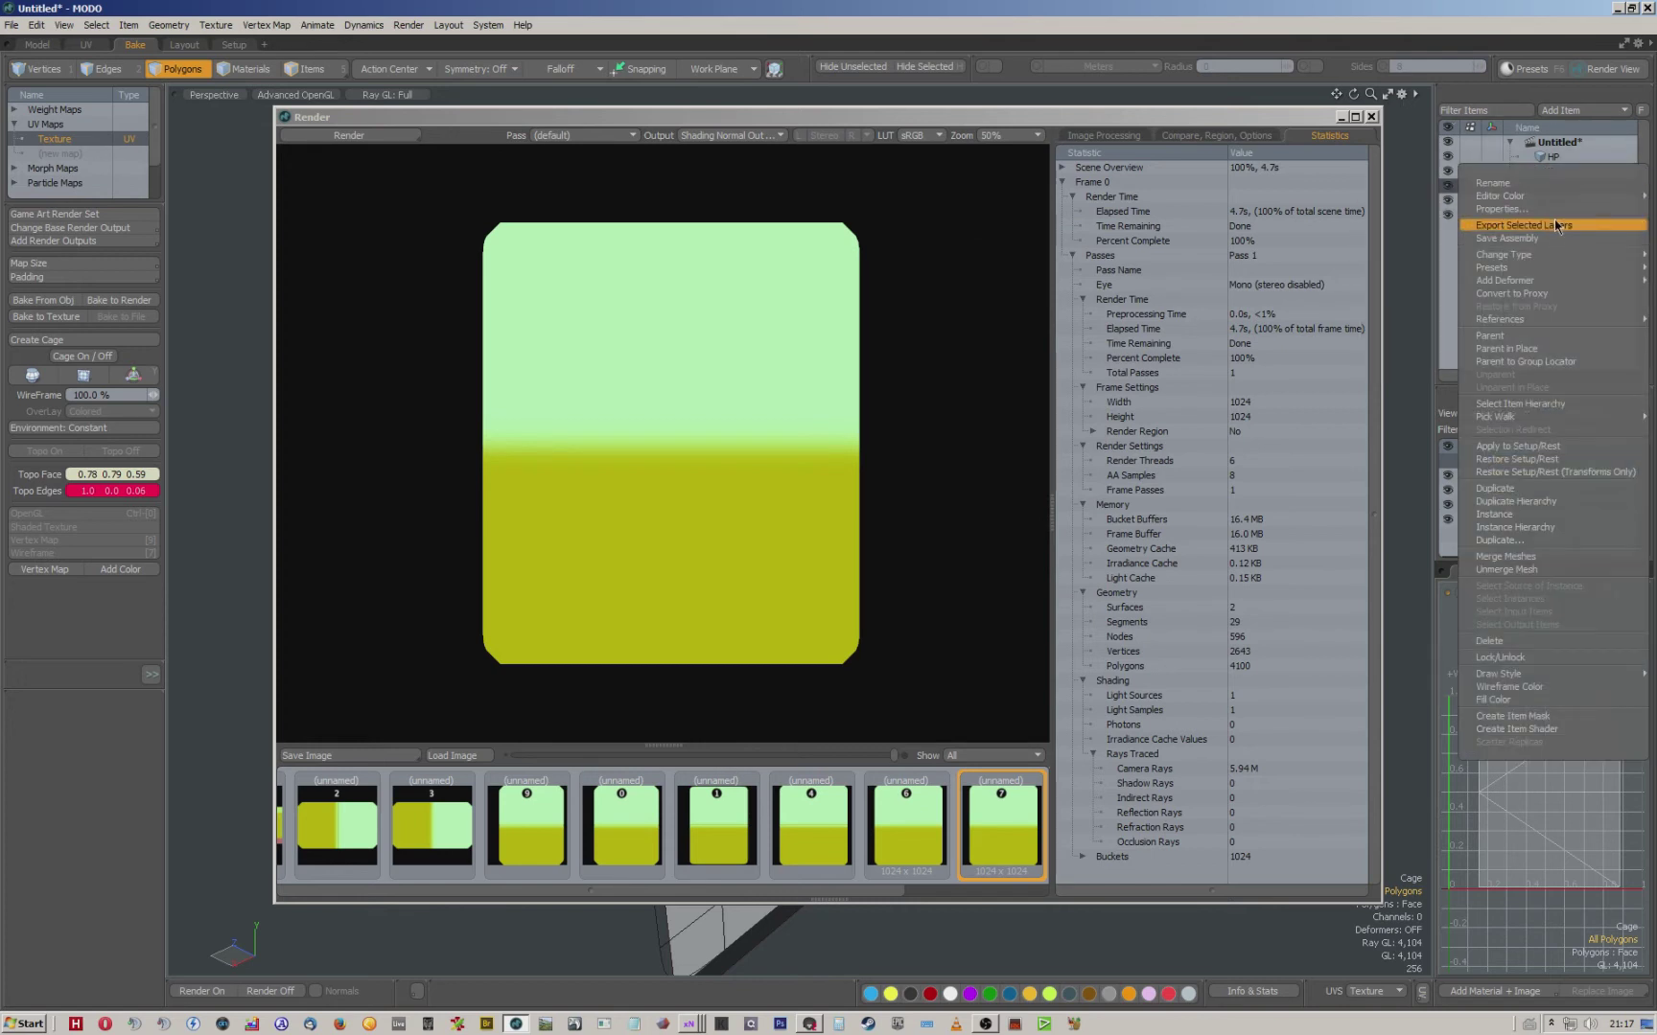
click(1554, 225)
click(470, 544)
click(457, 667)
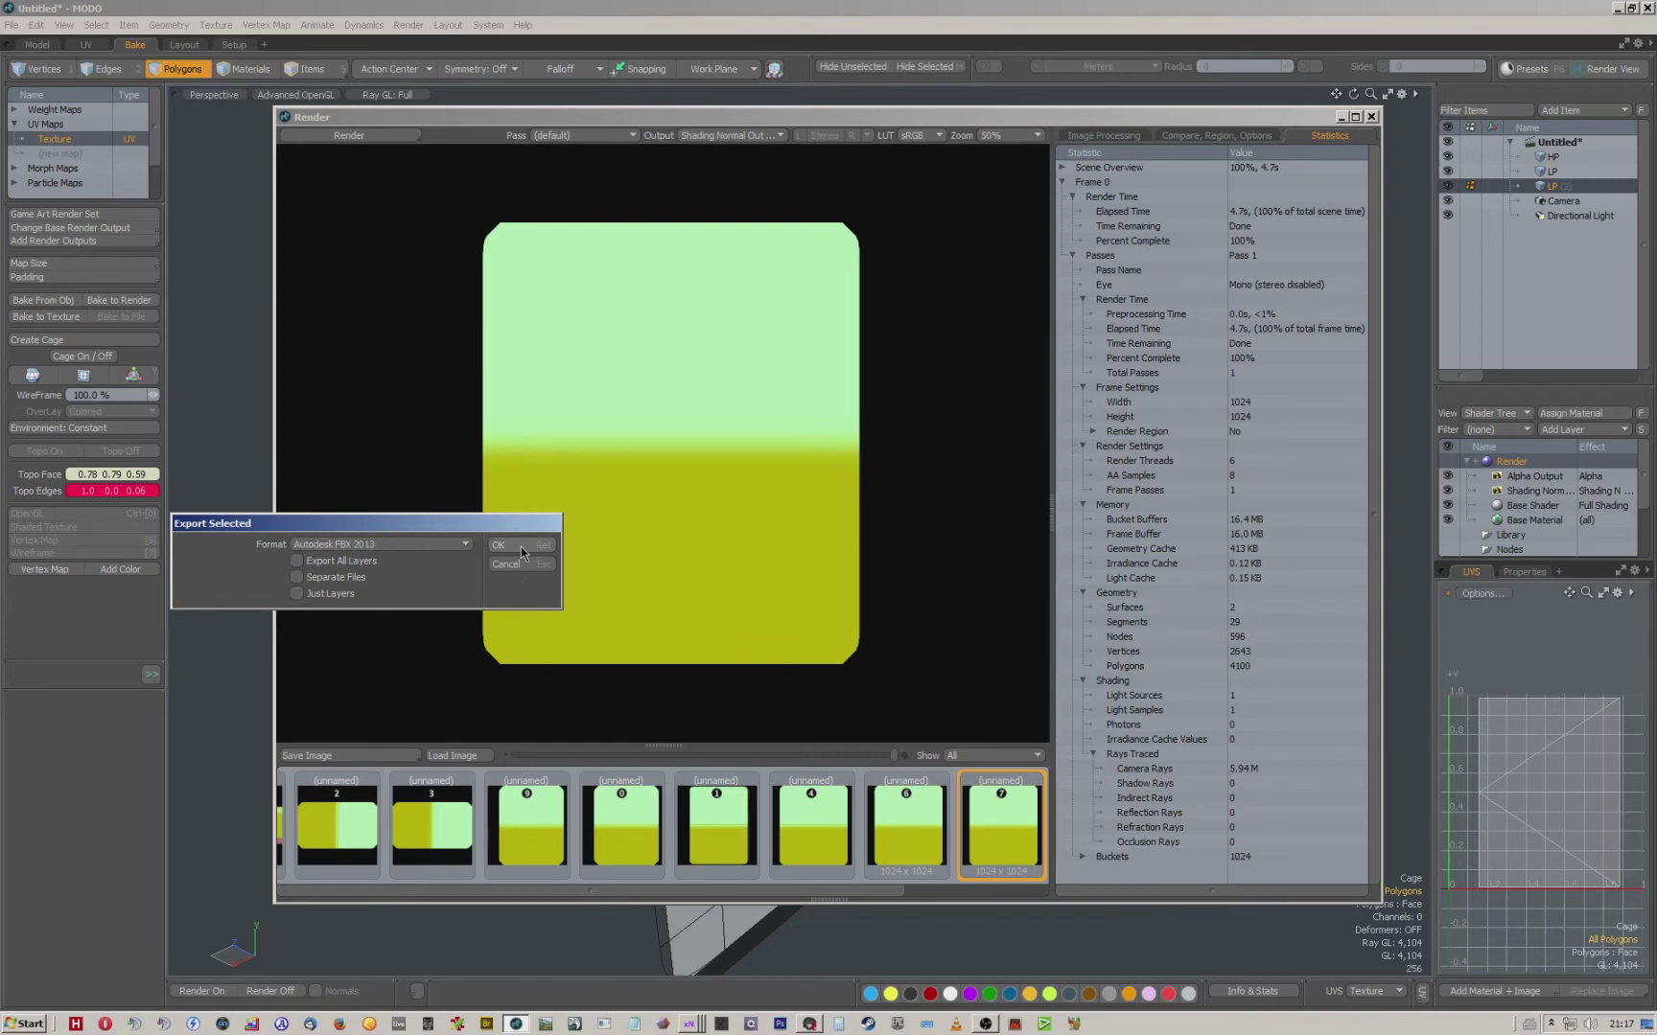
click(515, 548)
double_click(208, 178)
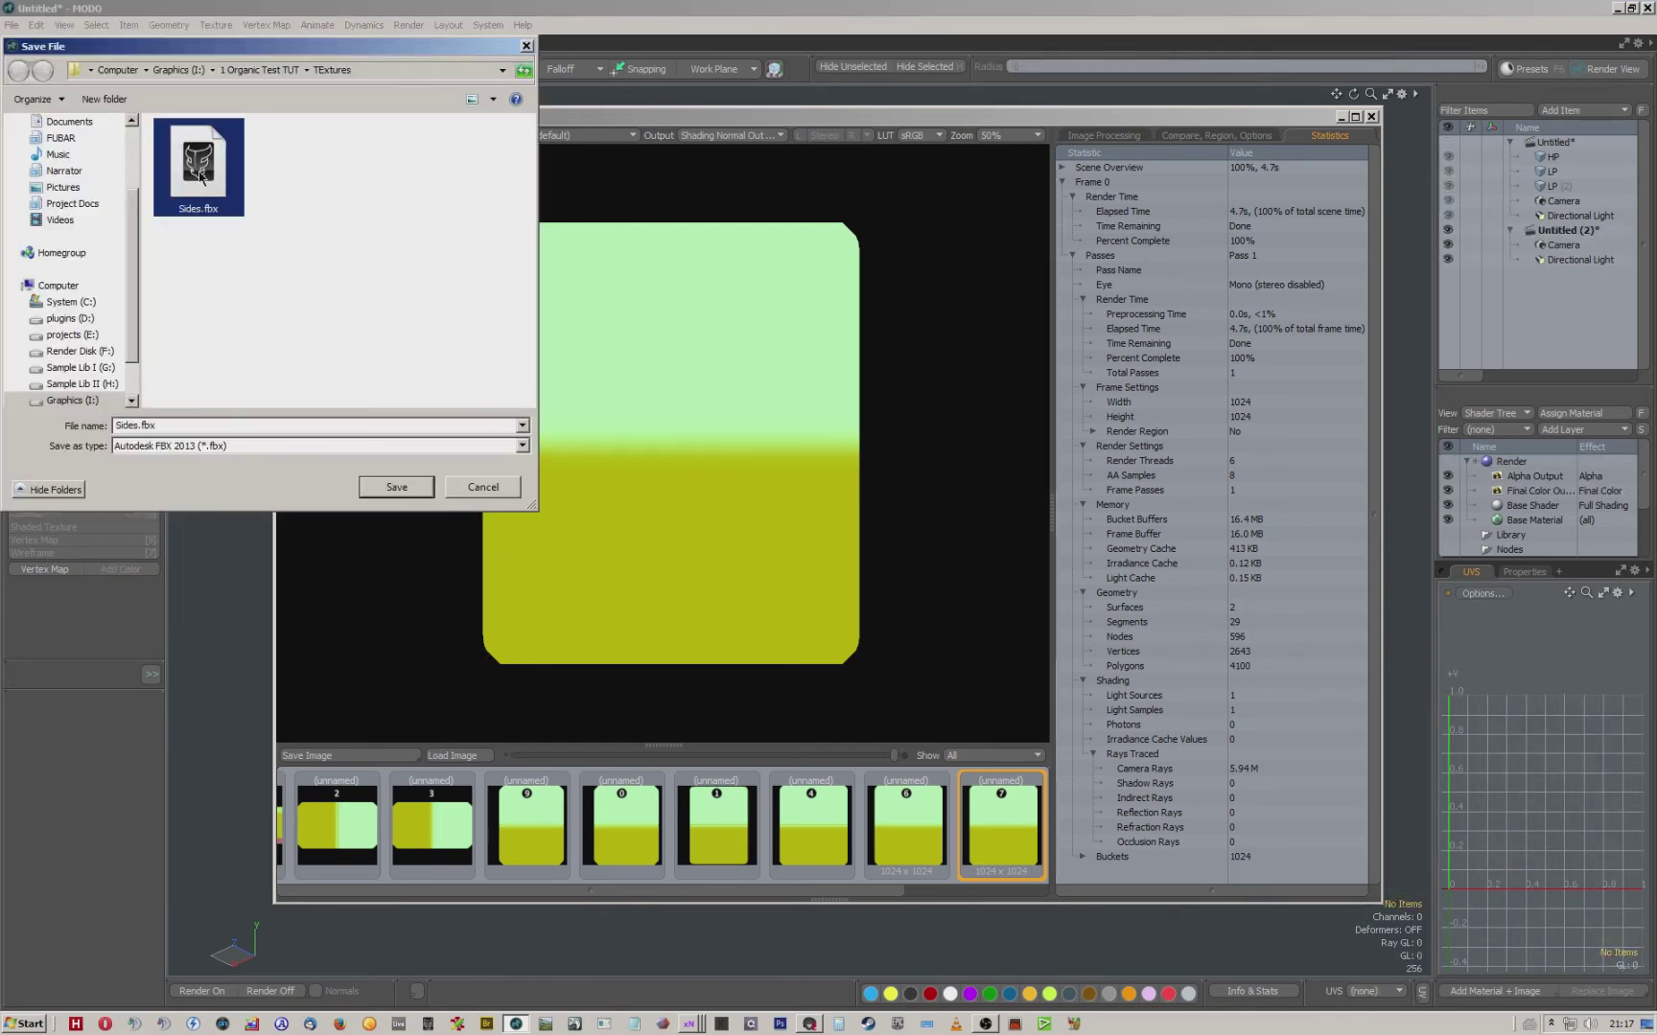
click(457, 557)
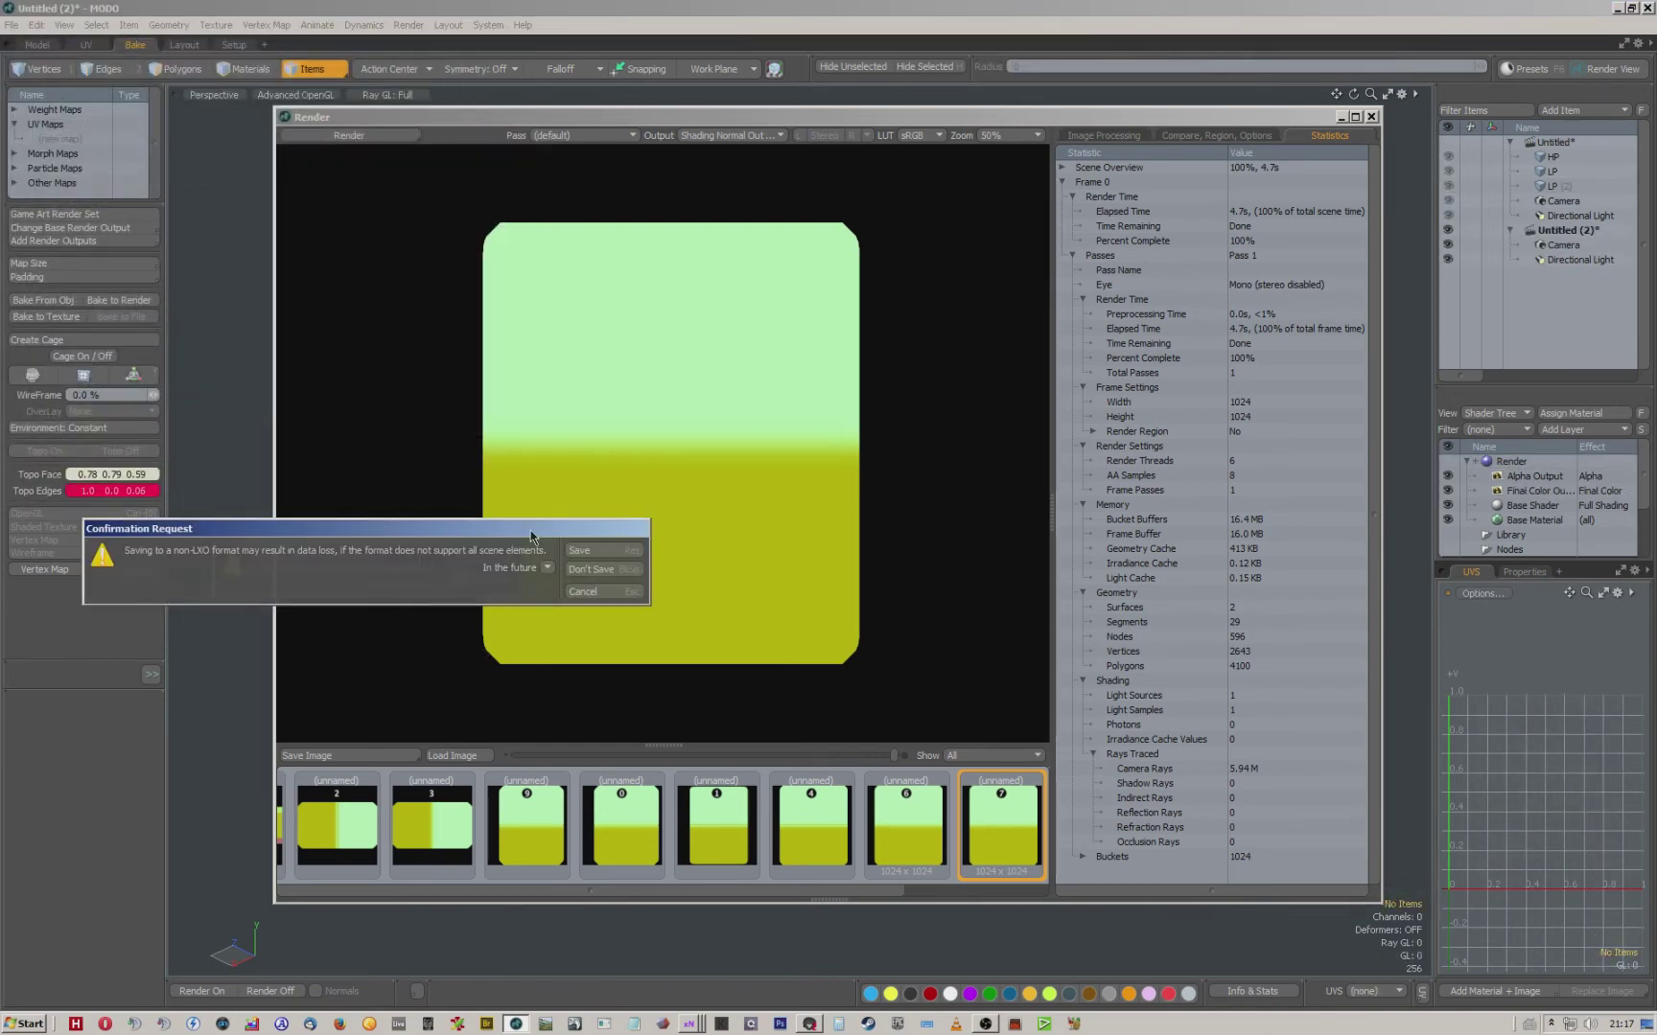
click(581, 552)
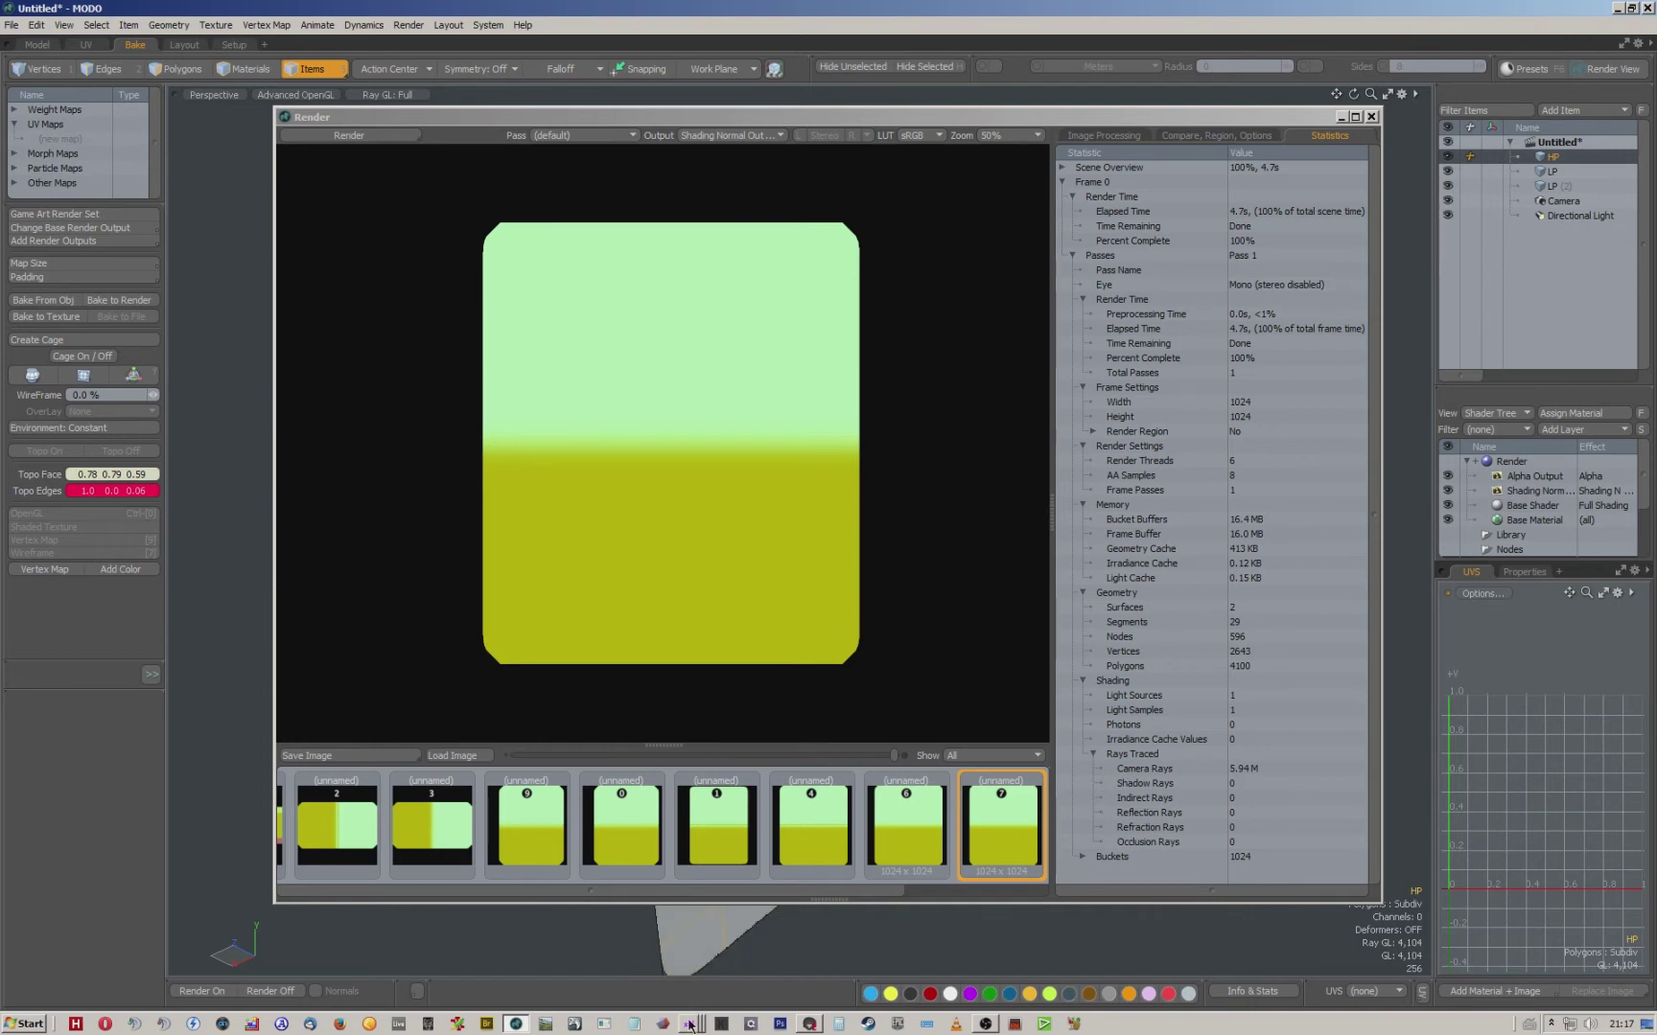
Switch to xNormal, dismiss the old preview and convert the object space map OBS.png into the tangent space map normals.png.
mouse_move(689, 1023)
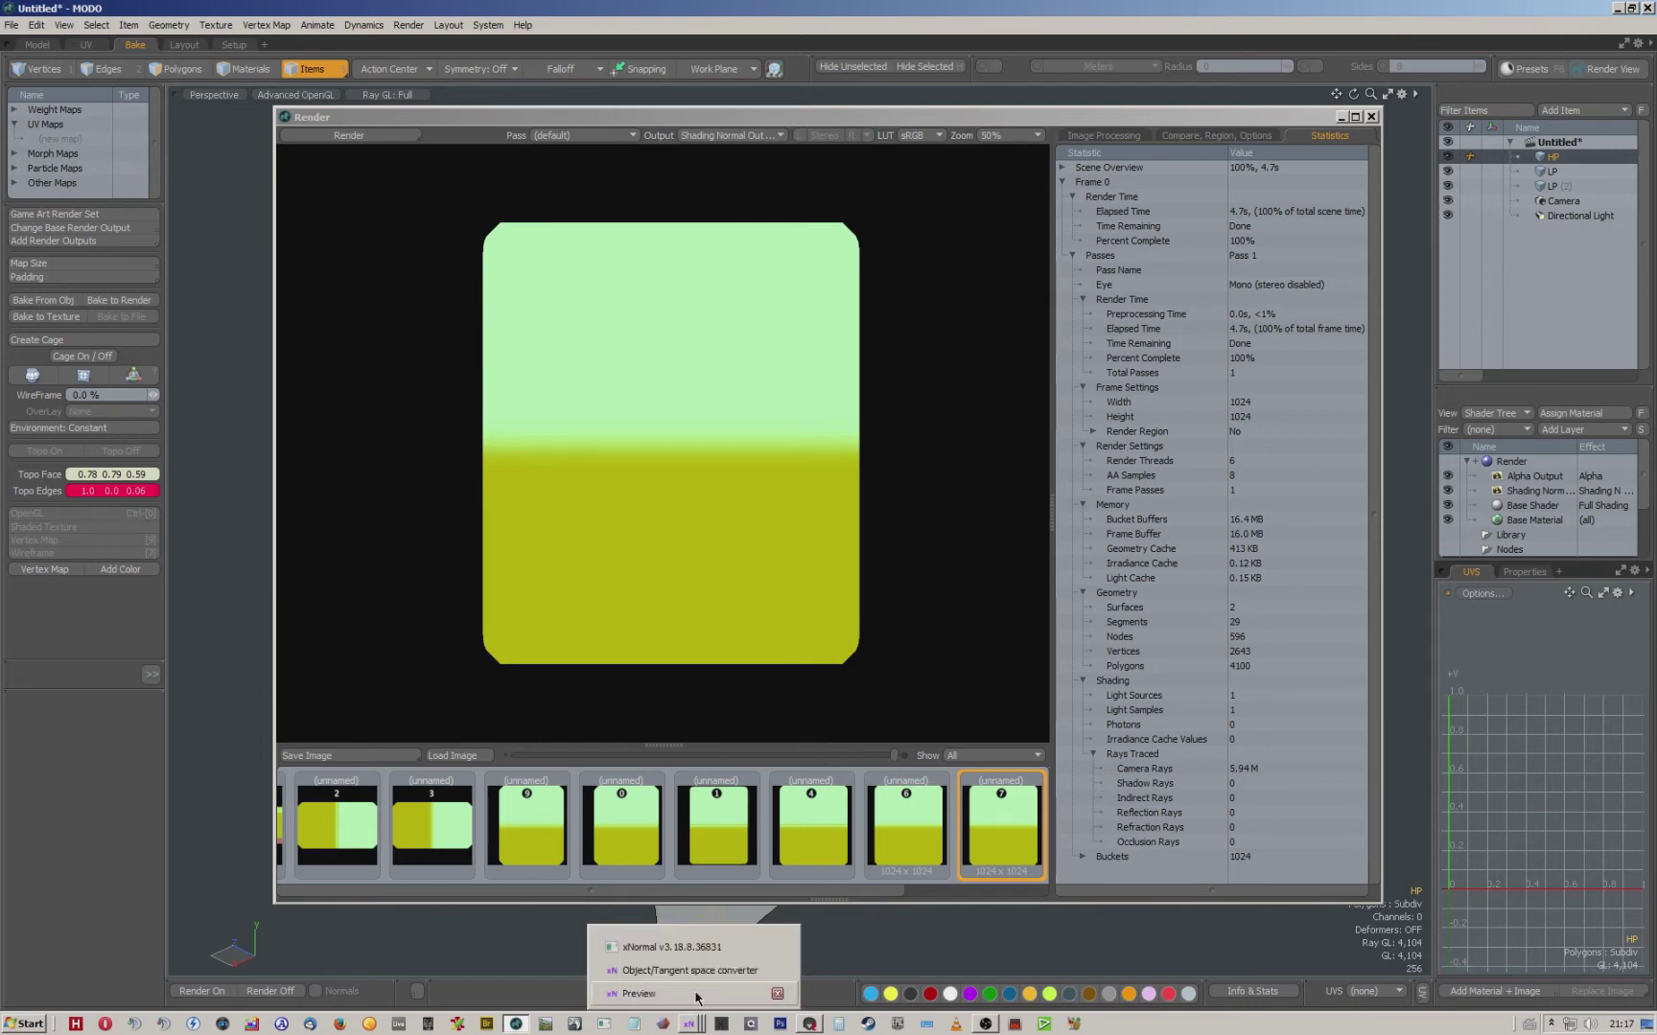
click(685, 949)
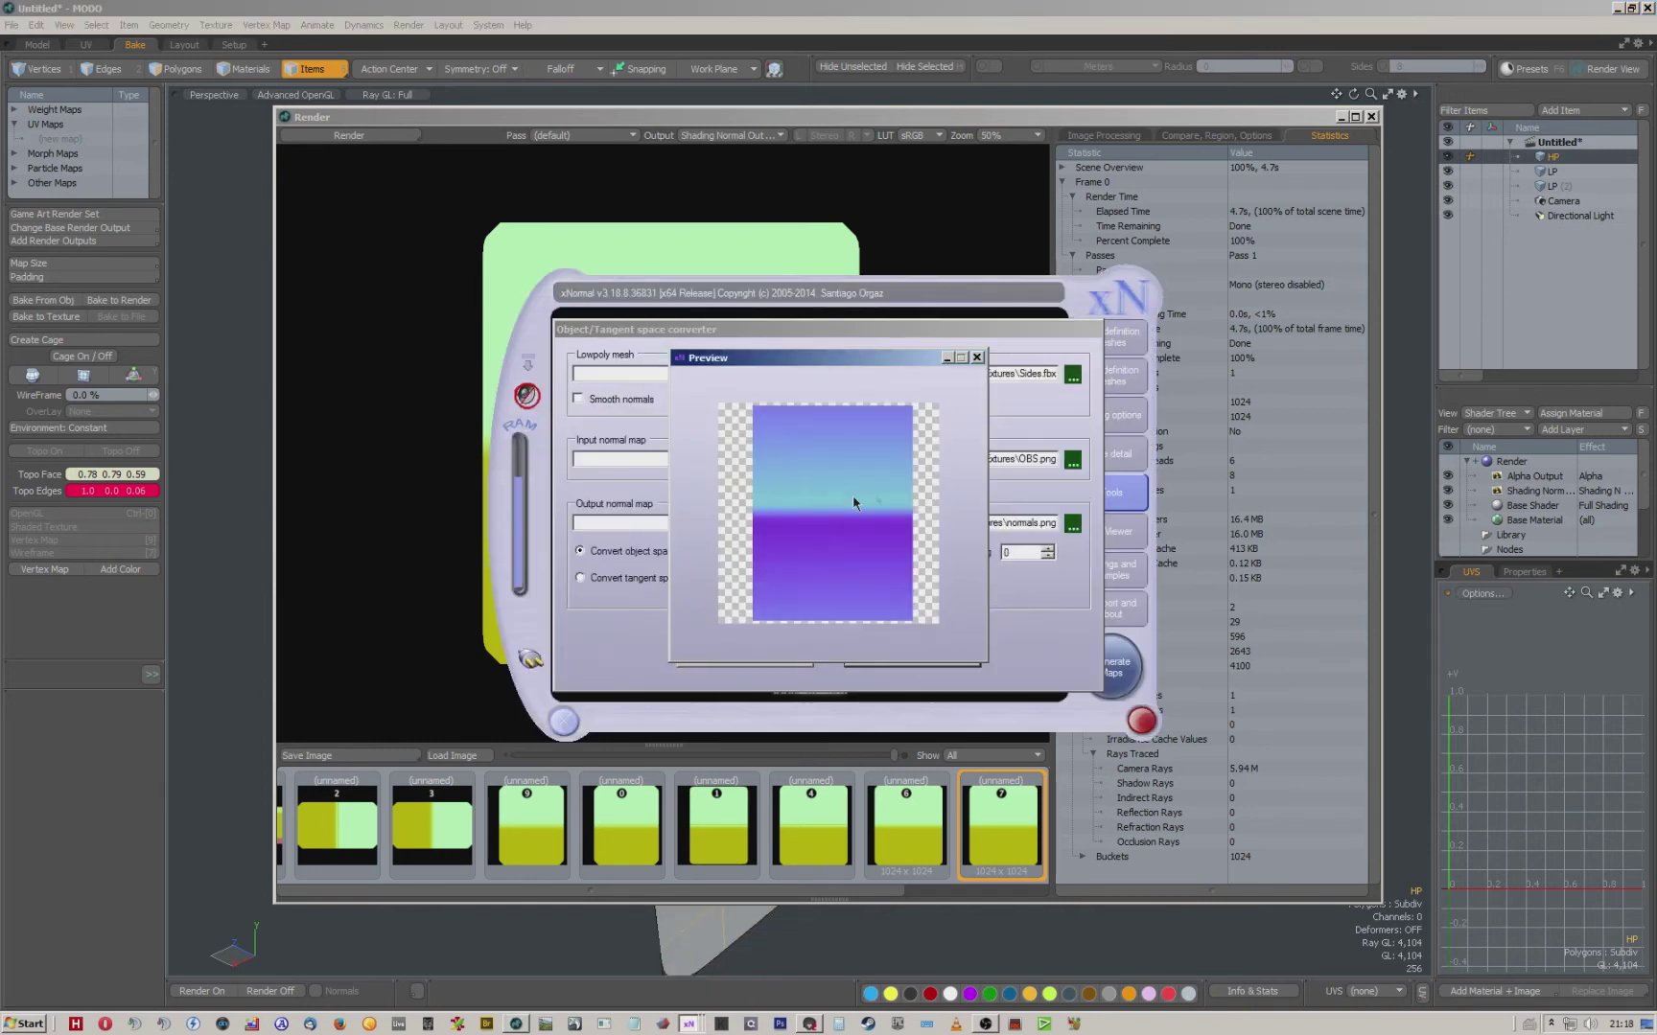
click(977, 356)
click(901, 657)
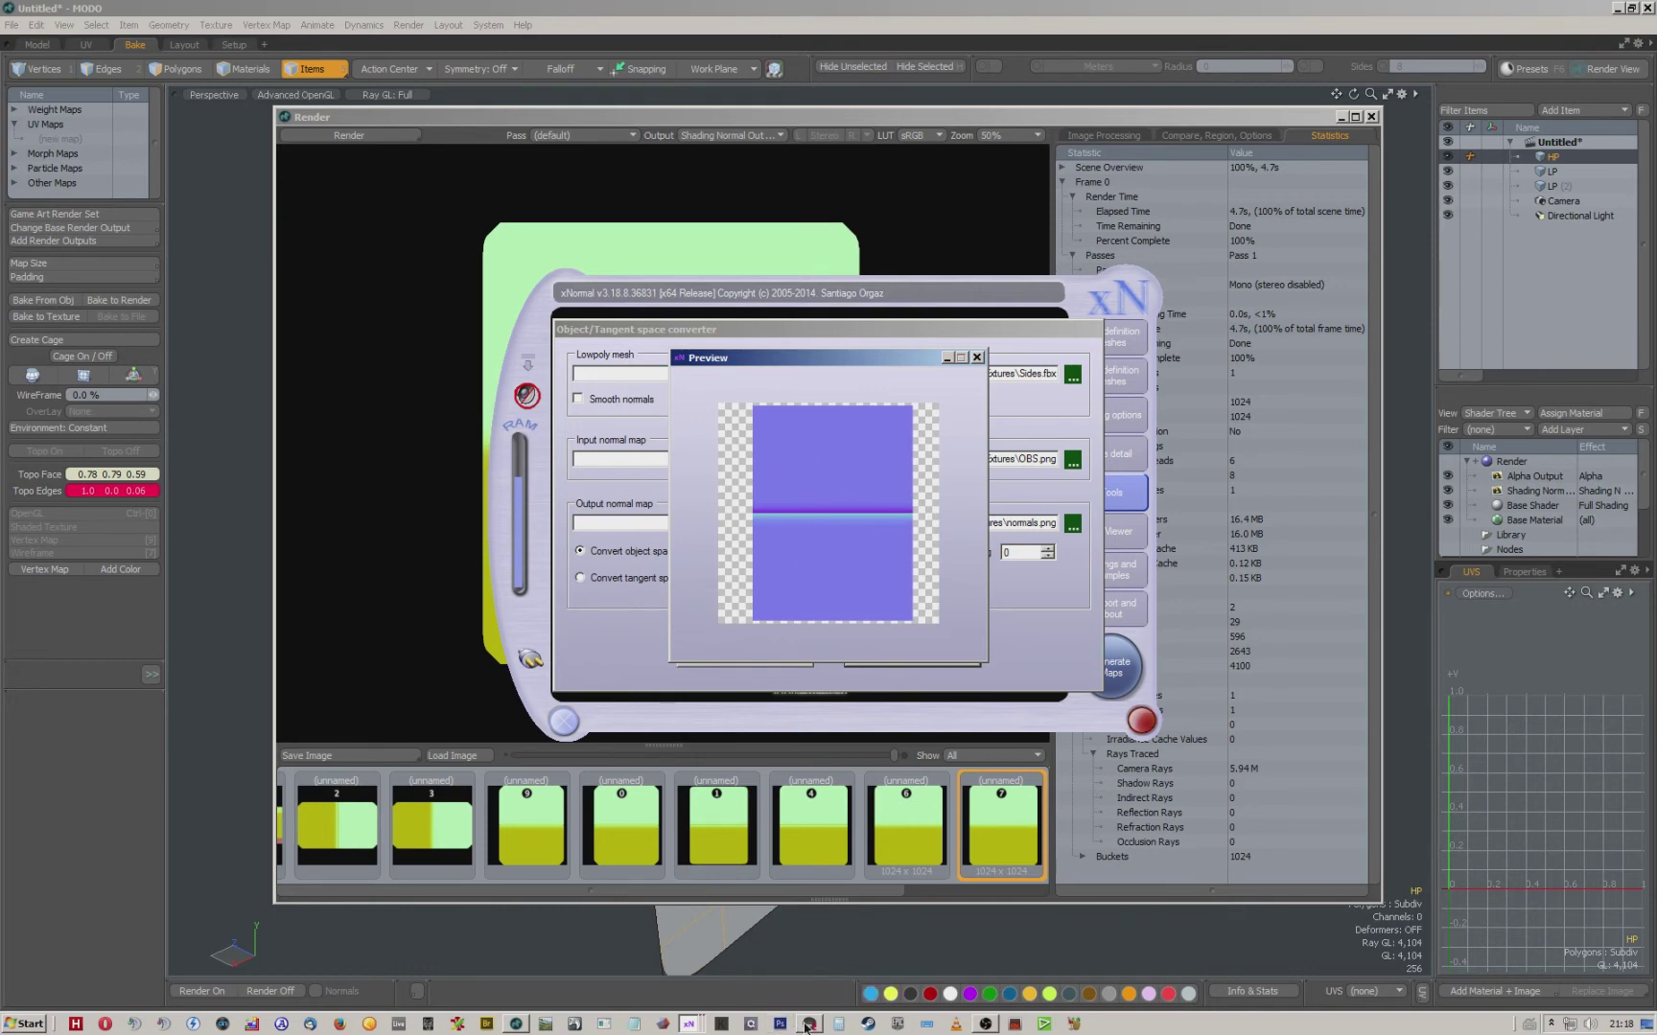
Switch to Marmoset Toolbag and replace the Sides mesh by deleting it and importing the re-exported Sides.fbx.
click(807, 1024)
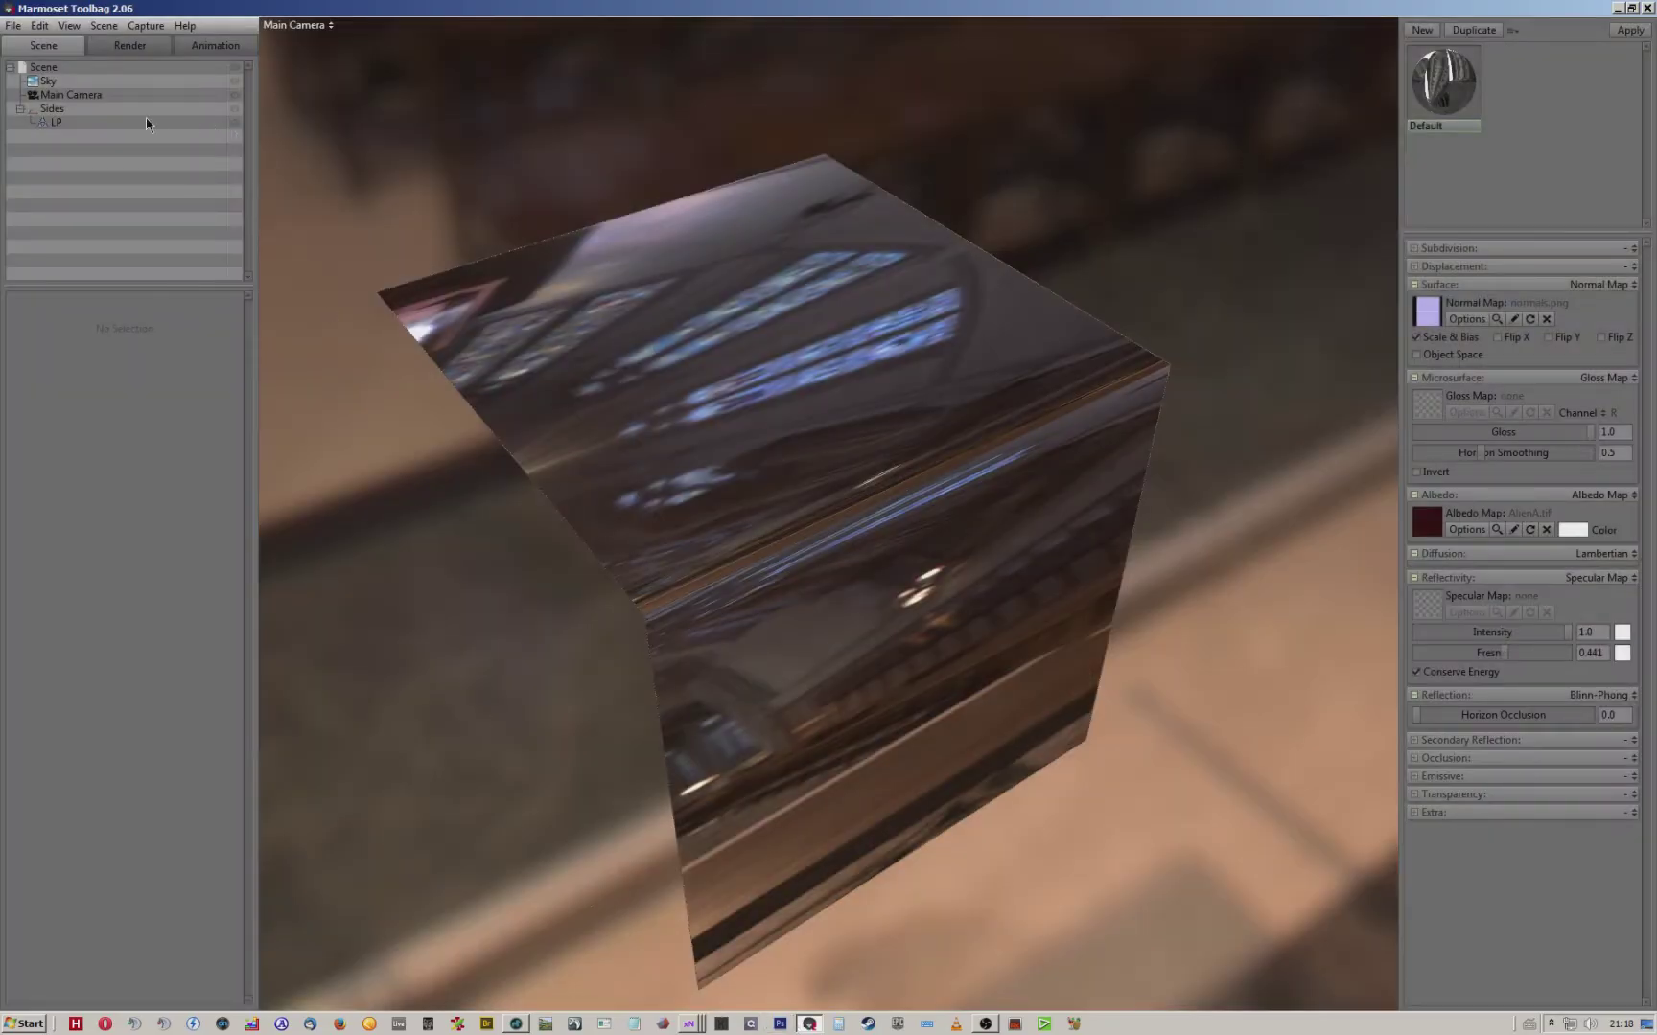
click(48, 110)
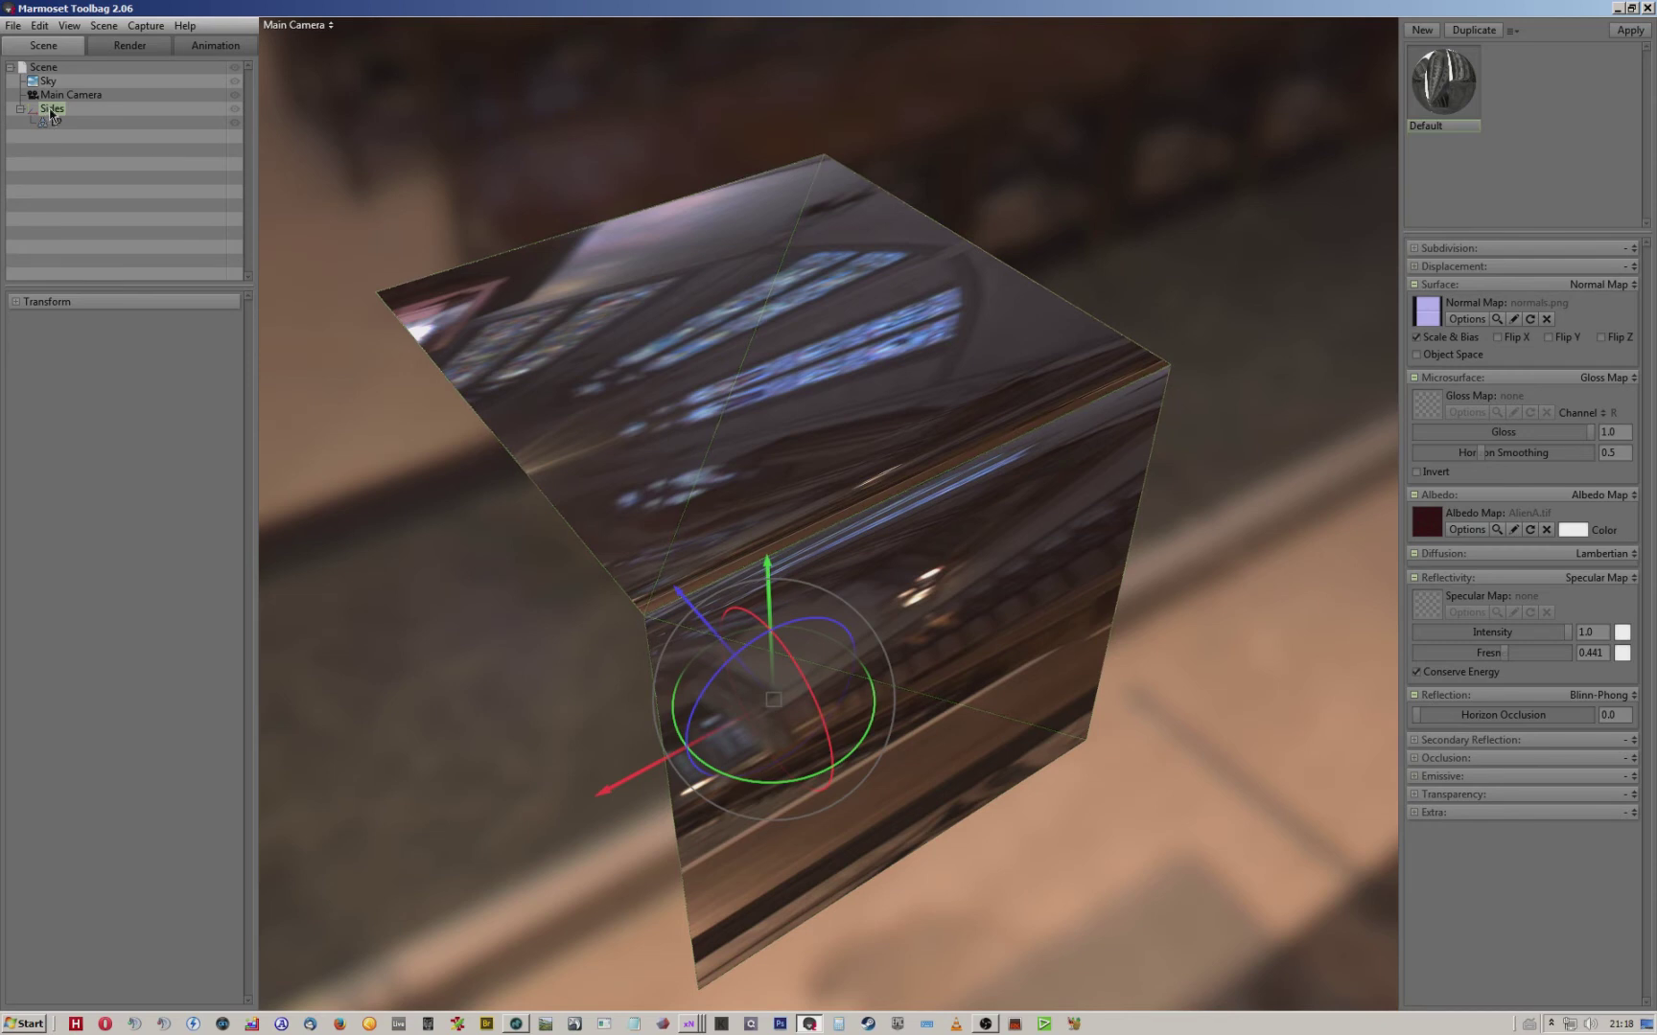
key(Delete)
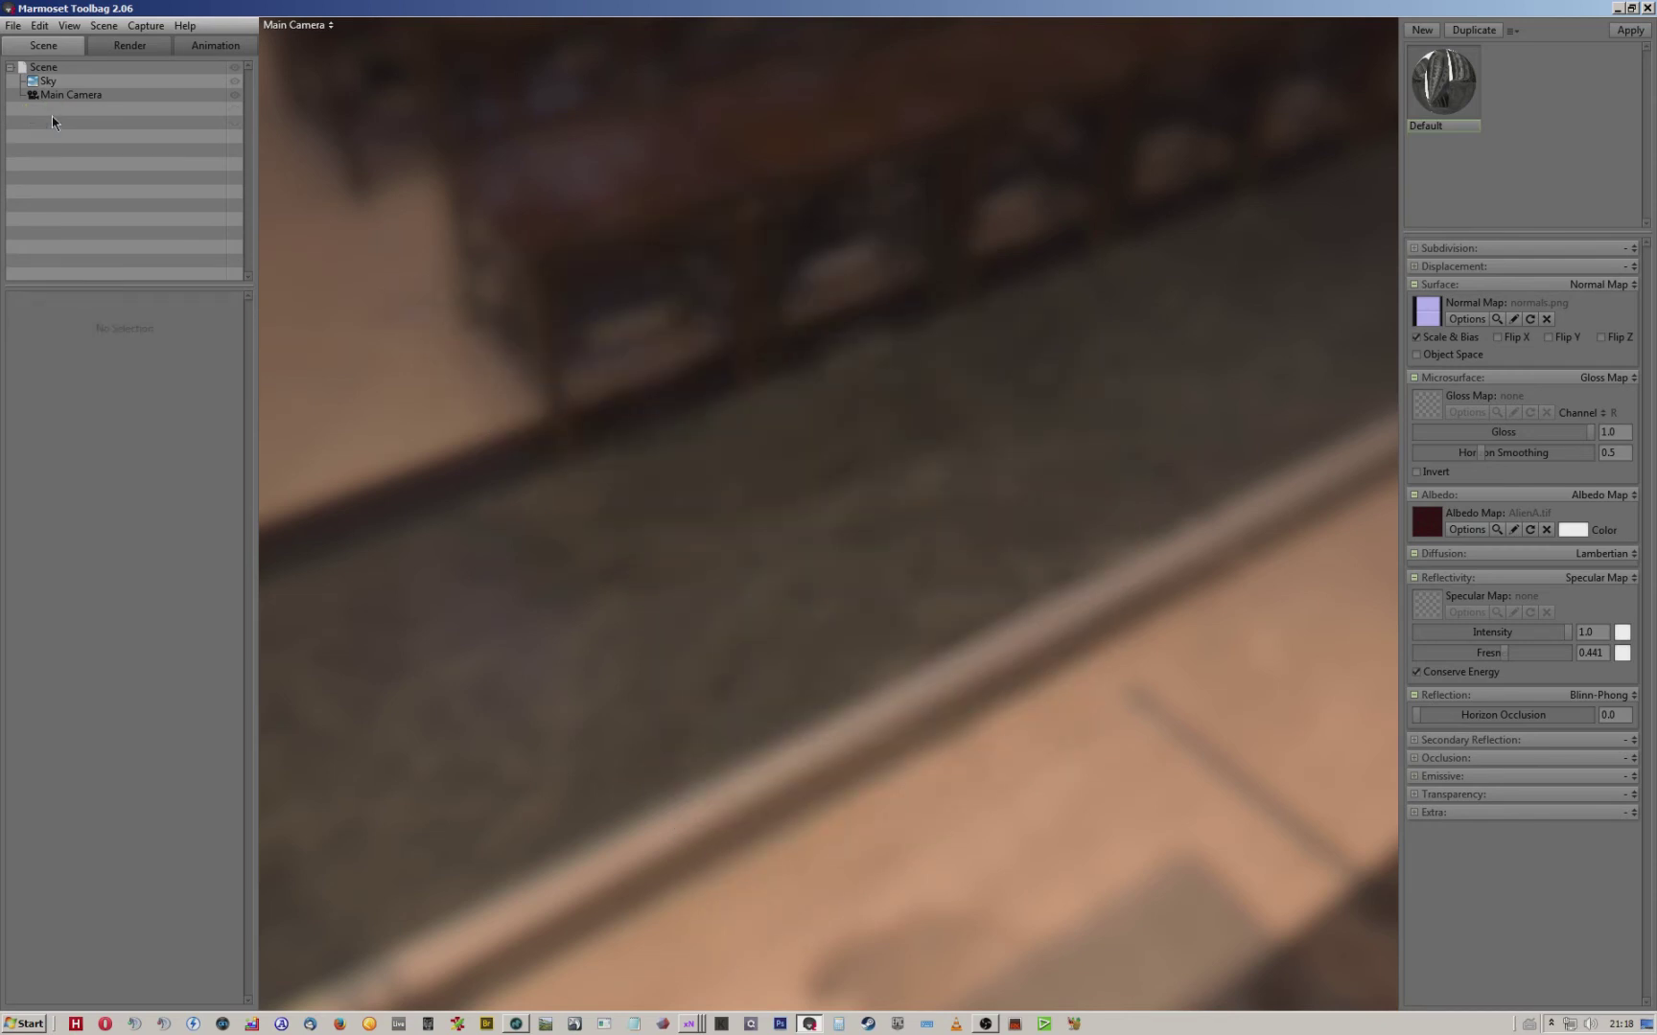
click(10, 26)
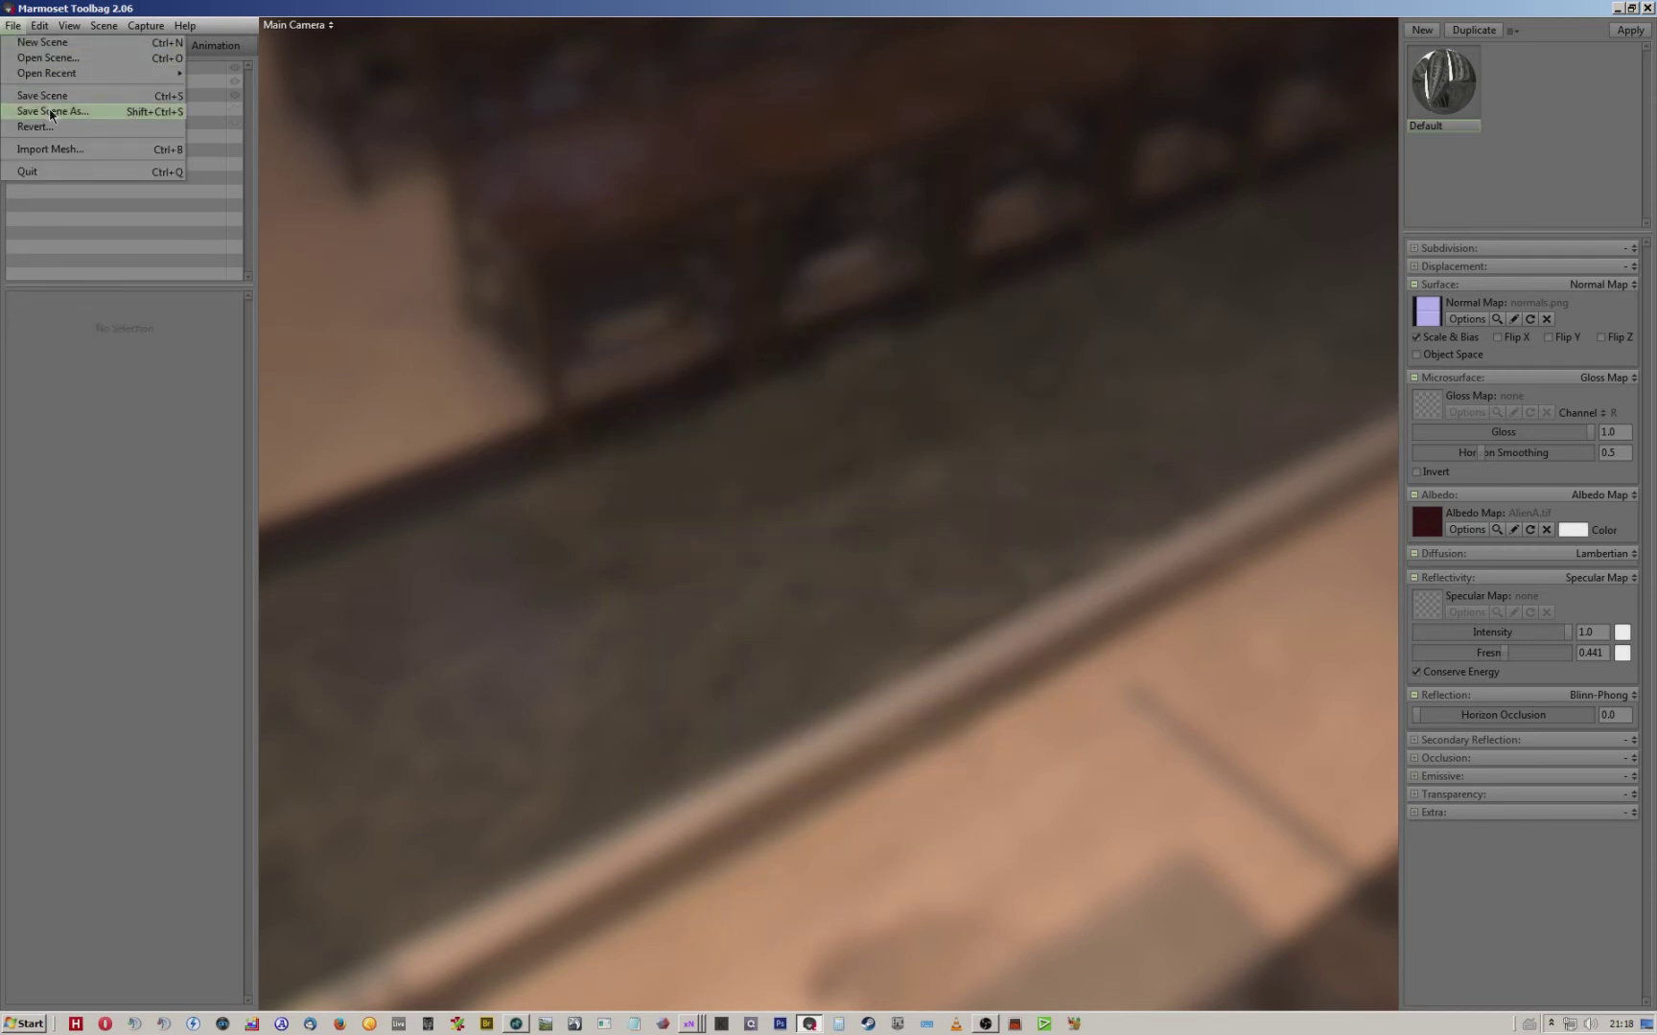
click(58, 148)
double_click(195, 148)
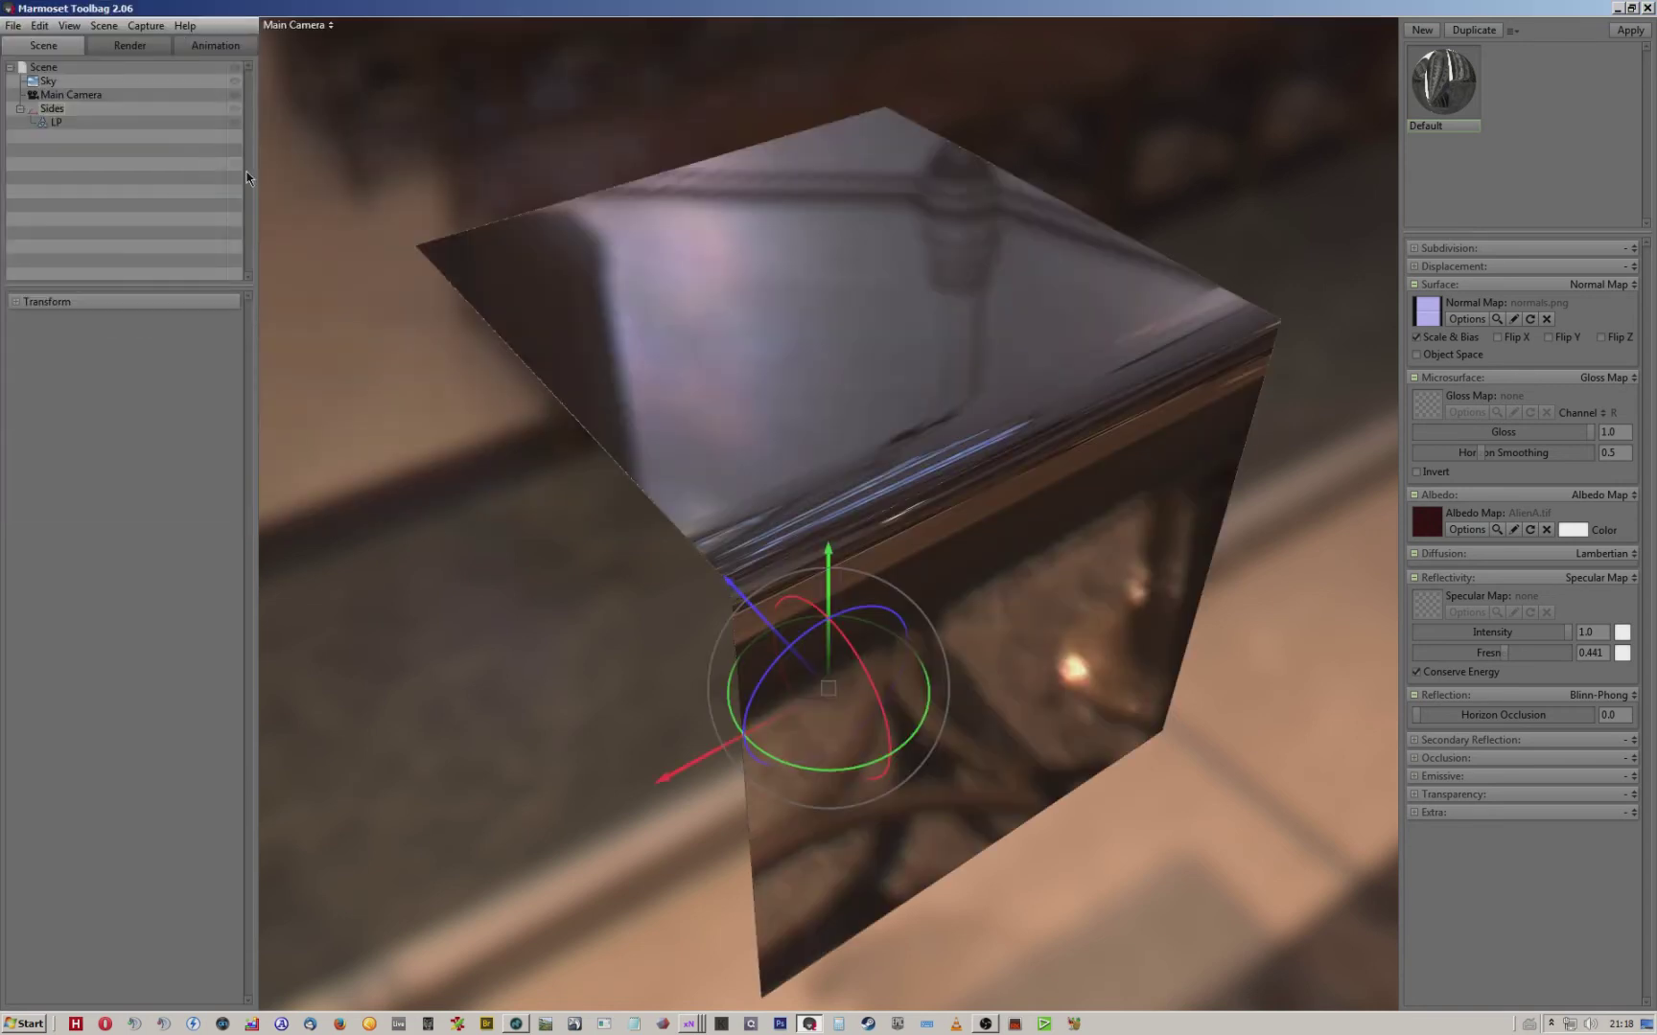
Clear the material's albedo map and lower specular intensity to about 0.201 and gloss to about 0.049 to inspect the edge shading.
drag(1511, 631, 1483, 632)
click(1545, 530)
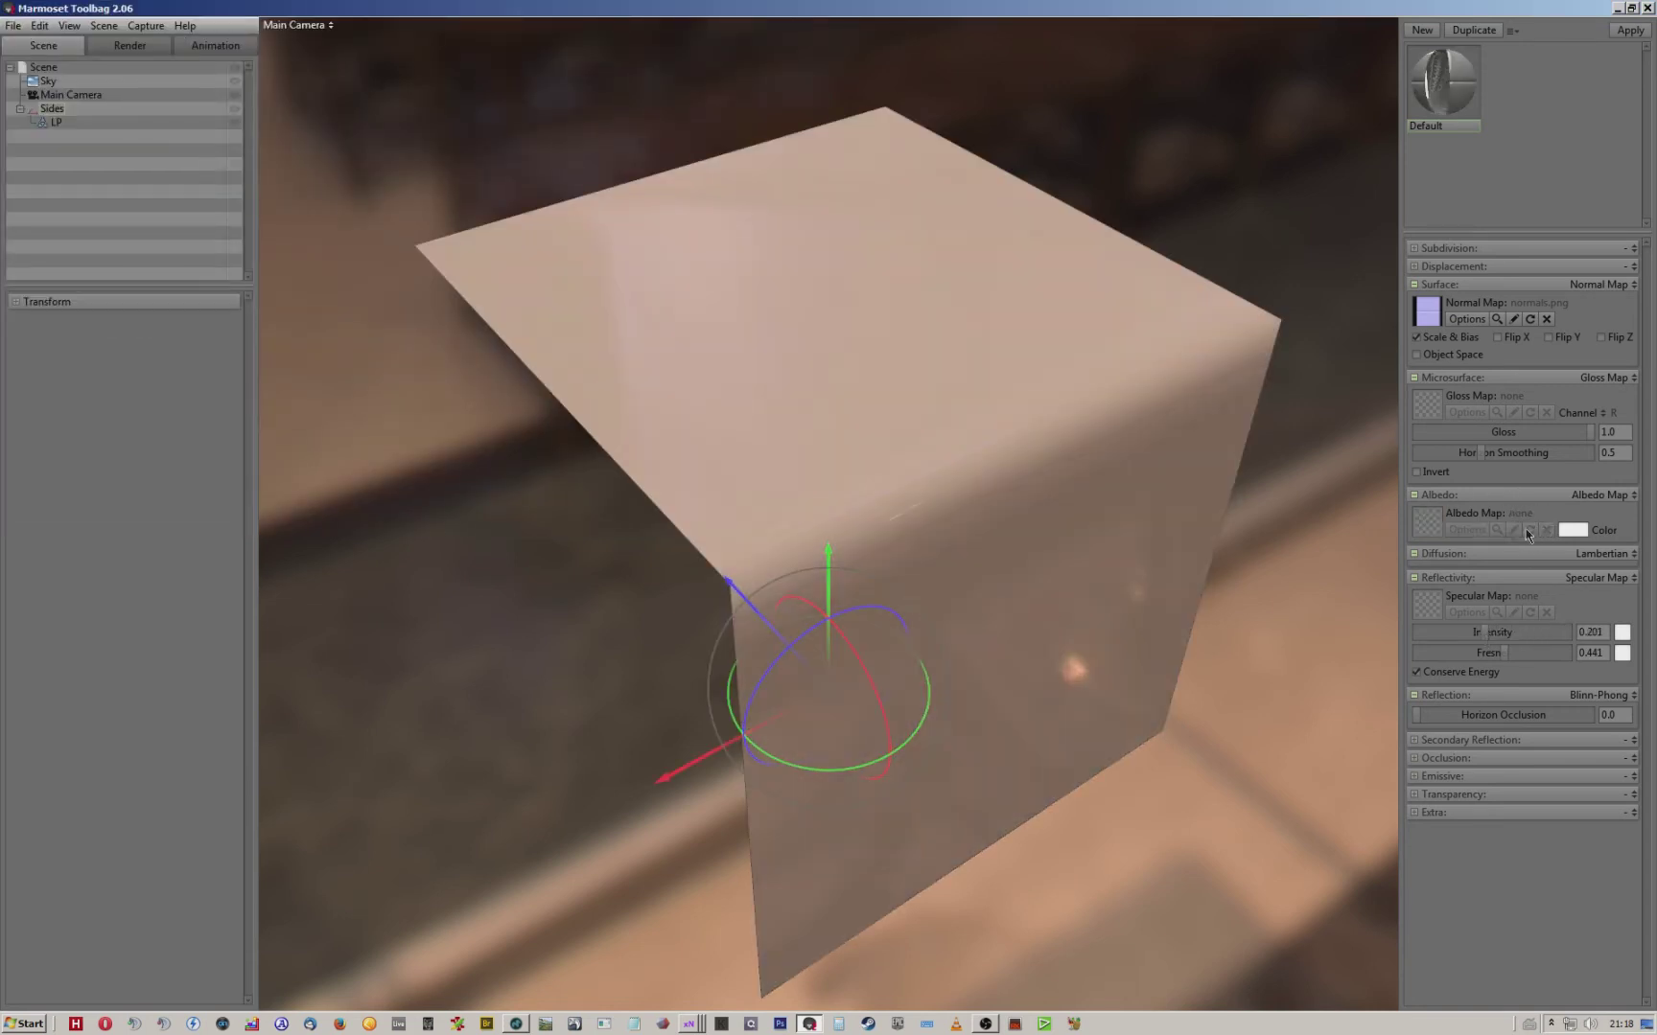
drag(1527, 432, 1426, 441)
click(432, 486)
scroll(853, 521, up, 5)
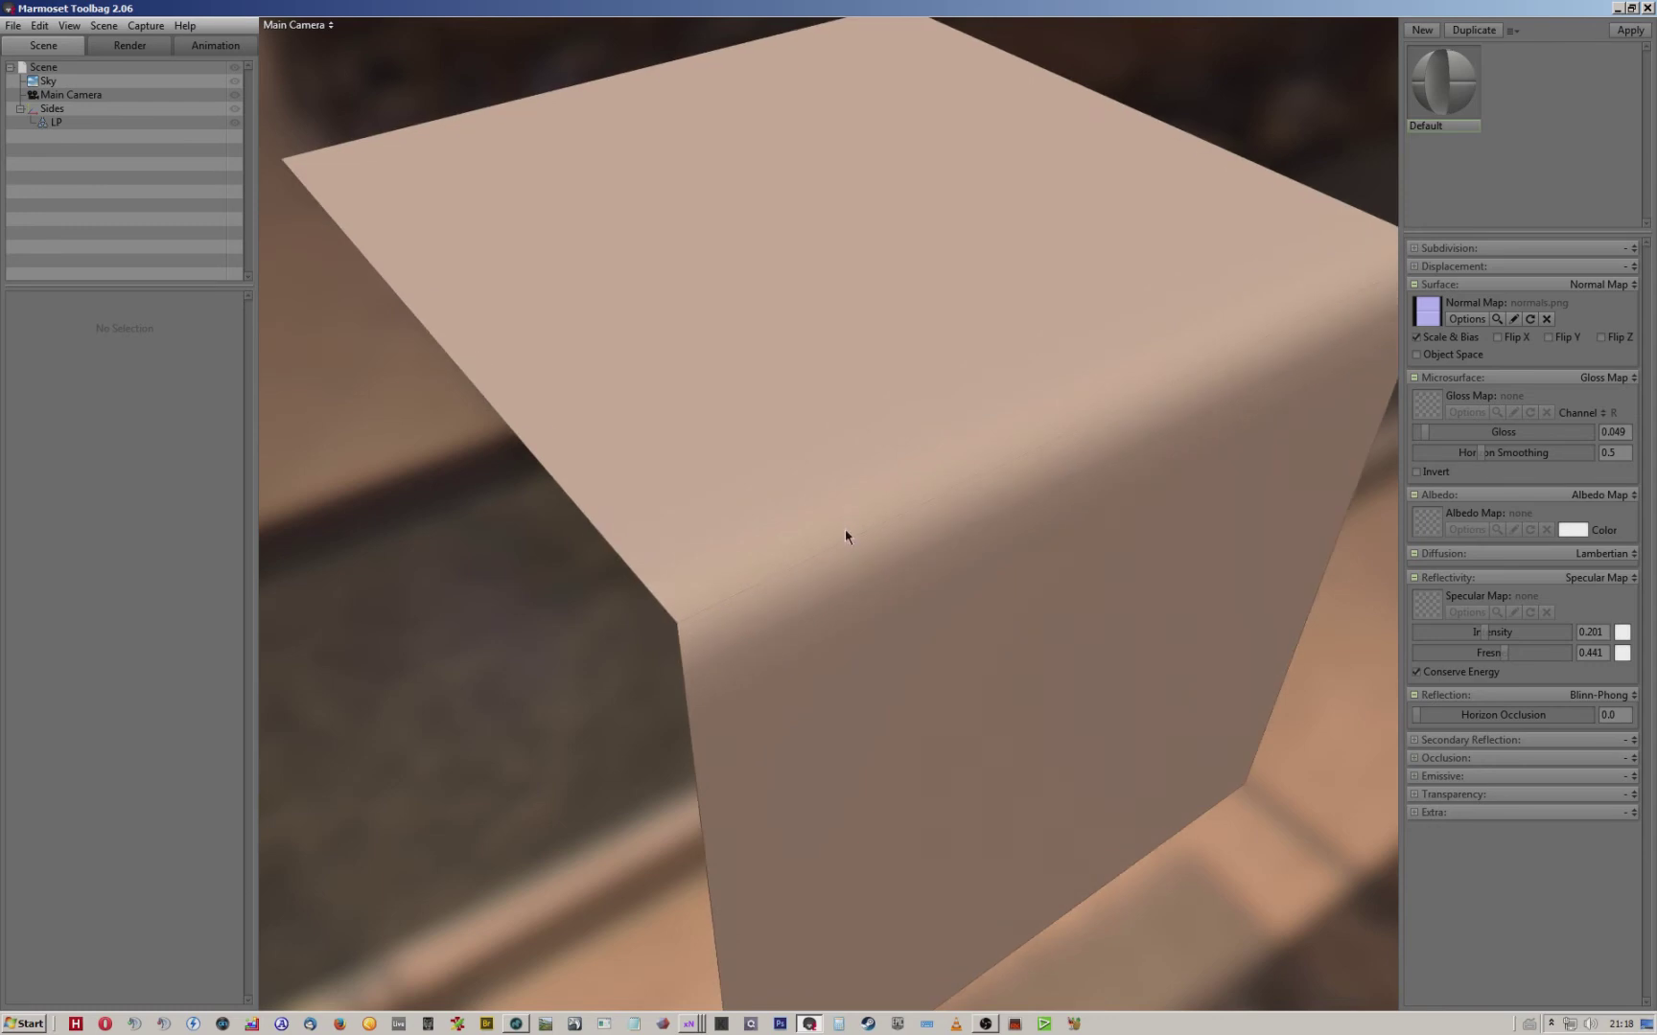
drag(857, 515, 892, 513)
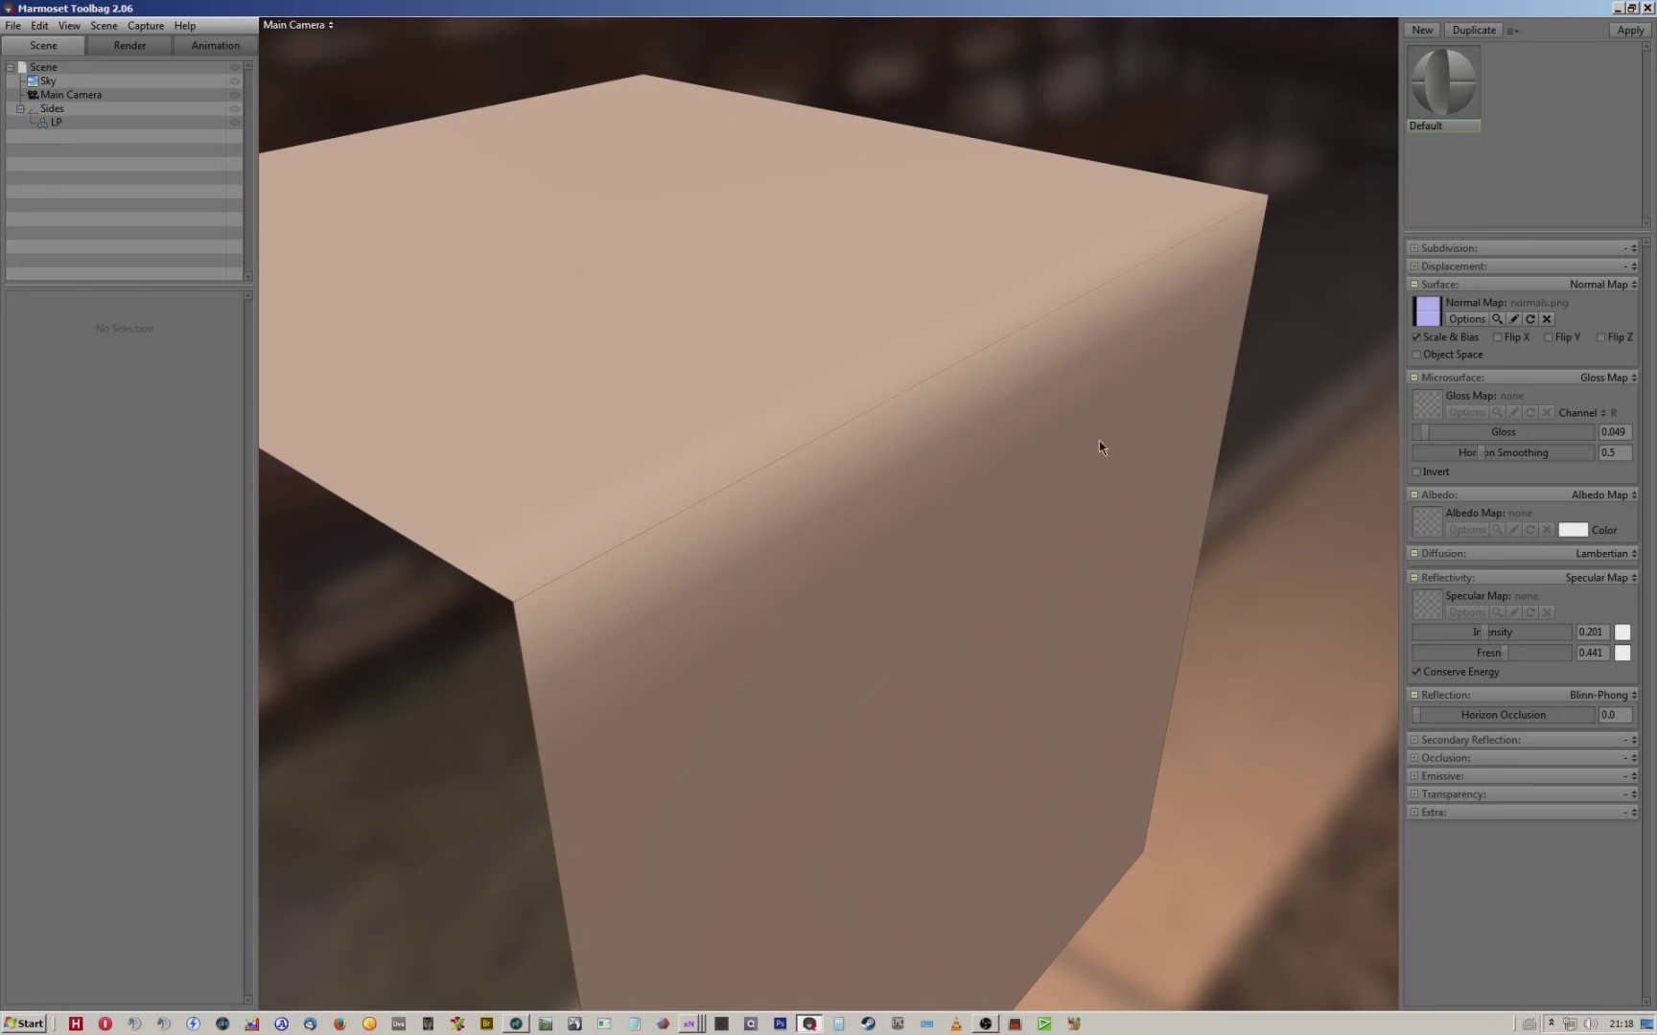
Raise the specular intensity to 1.0 and try the gloss at about 0.712 and 1.0 to inspect the edge reflections.
drag(1425, 439, 1405, 437)
mouse_move(1485, 637)
mouse_down()
mouse_move(1456, 633)
mouse_move(1598, 630)
mouse_up()
drag(1435, 433, 1541, 439)
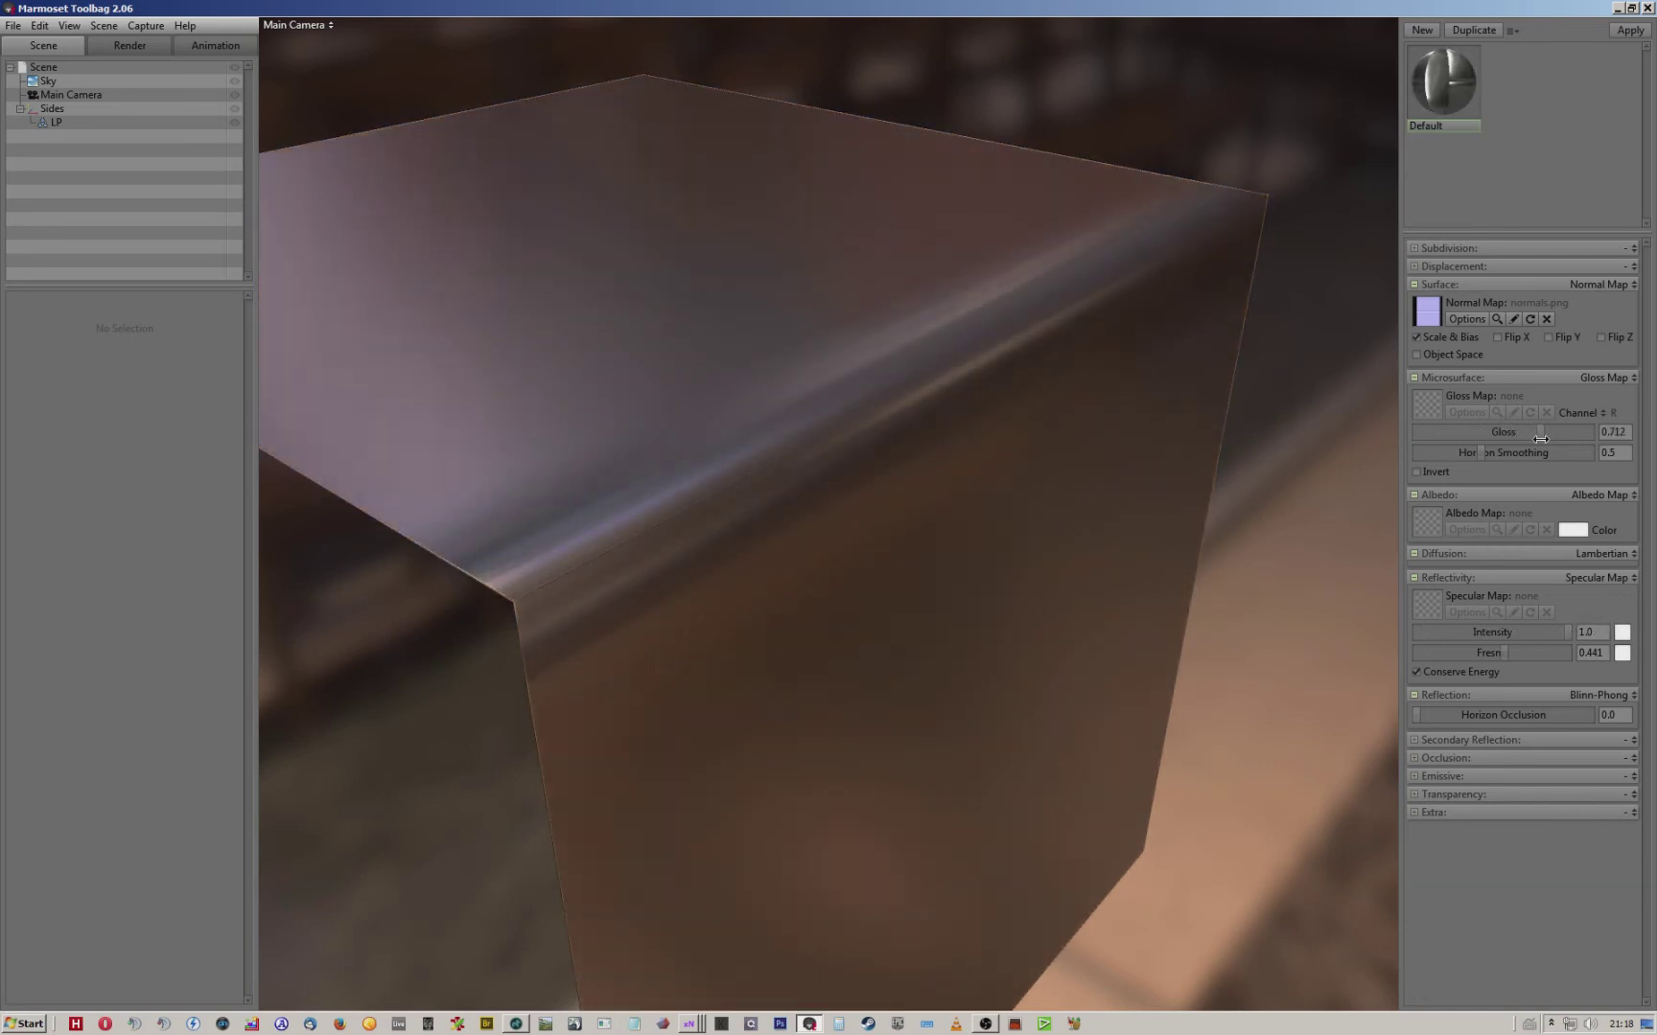
right_drag(761, 445, 782, 385)
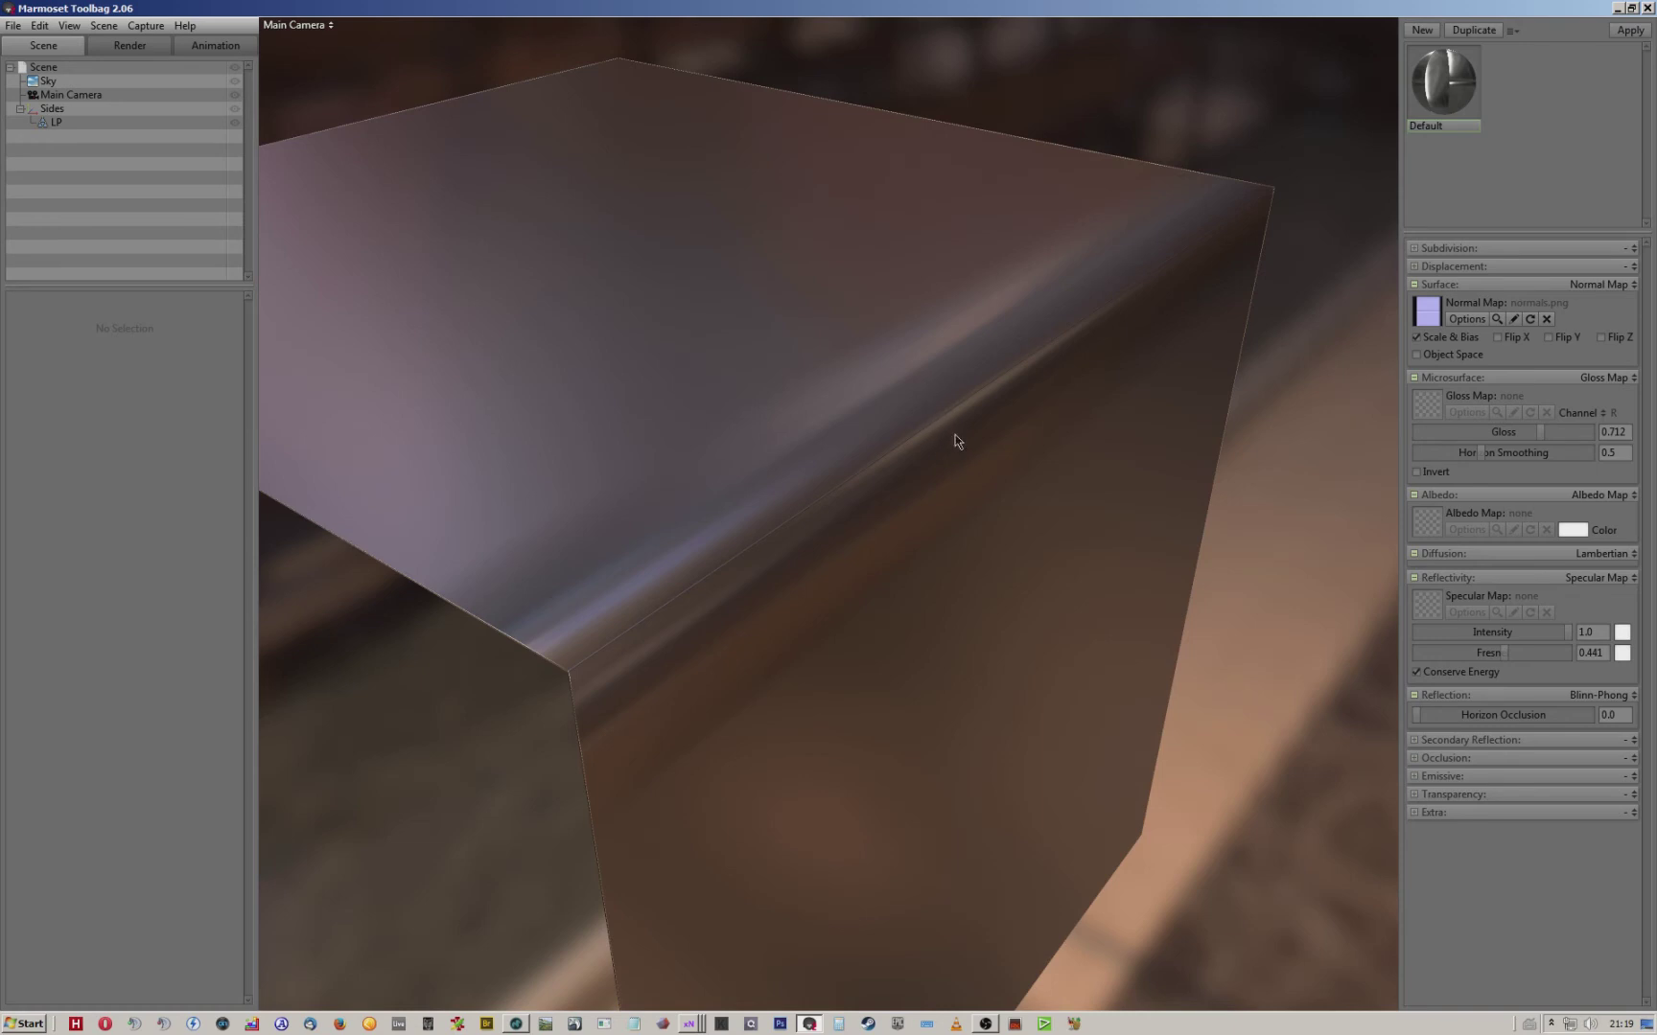
right_drag(923, 499, 833, 485)
mouse_move(850, 487)
mouse_down()
mouse_move(769, 473)
mouse_move(860, 467)
mouse_up()
drag(989, 409, 943, 410)
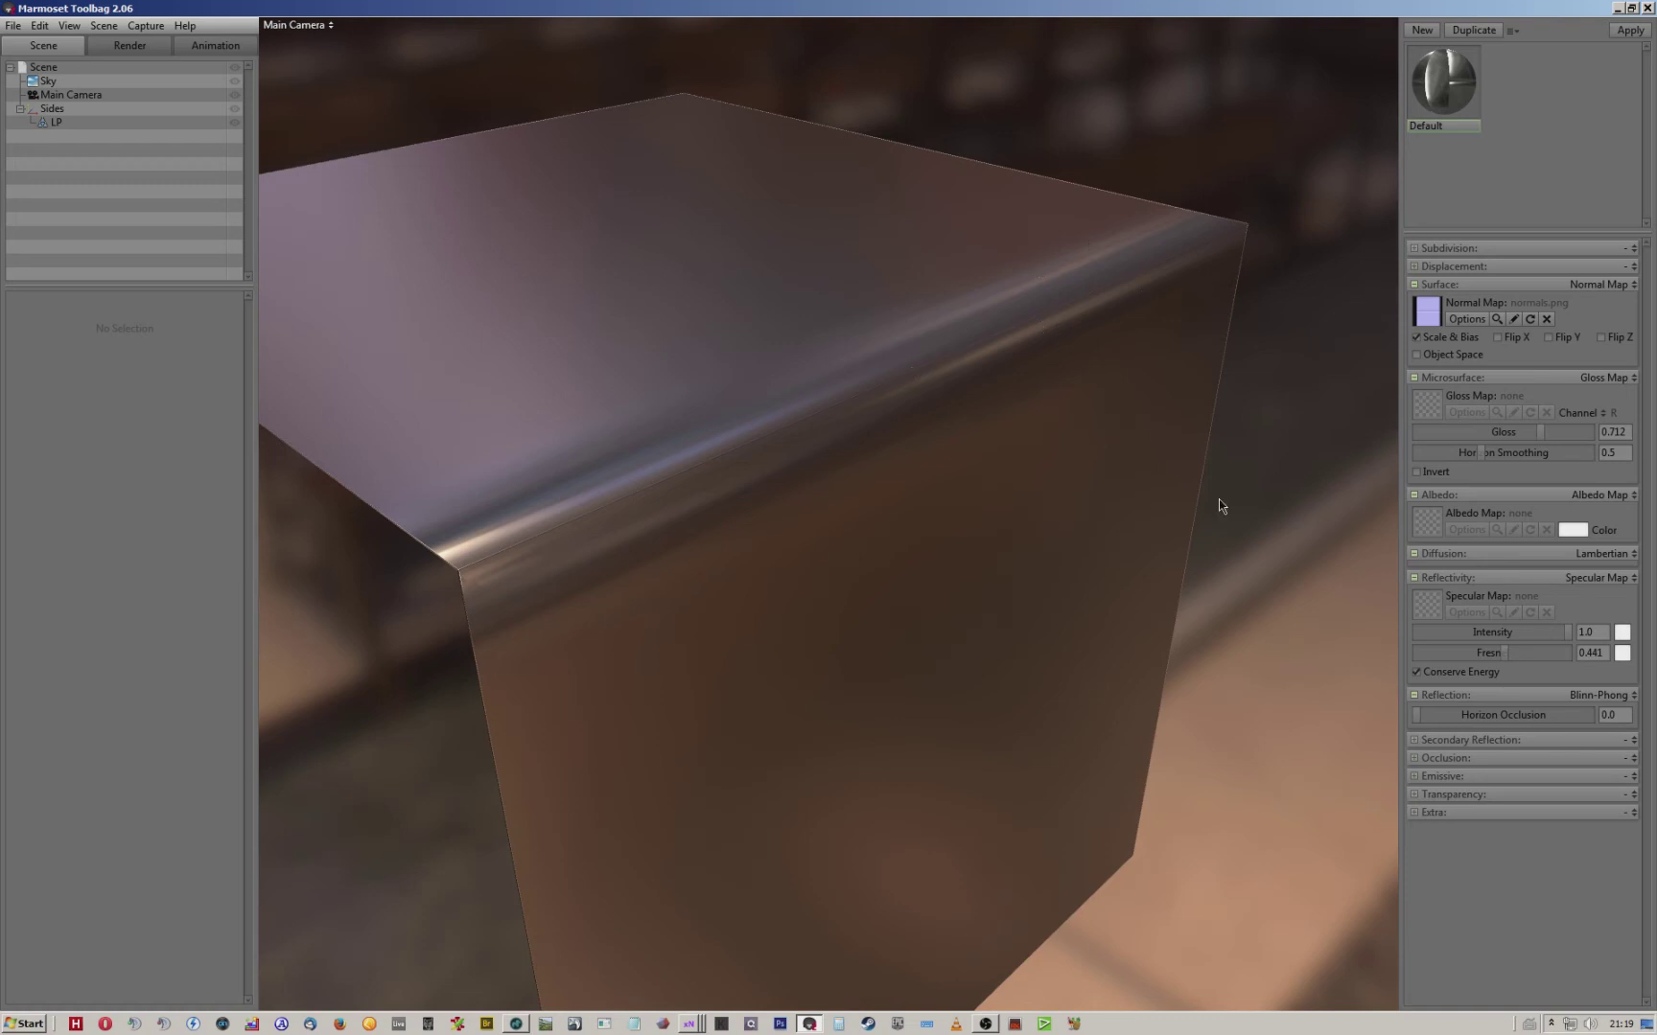
drag(1540, 433, 1624, 446)
drag(1050, 446, 956, 506)
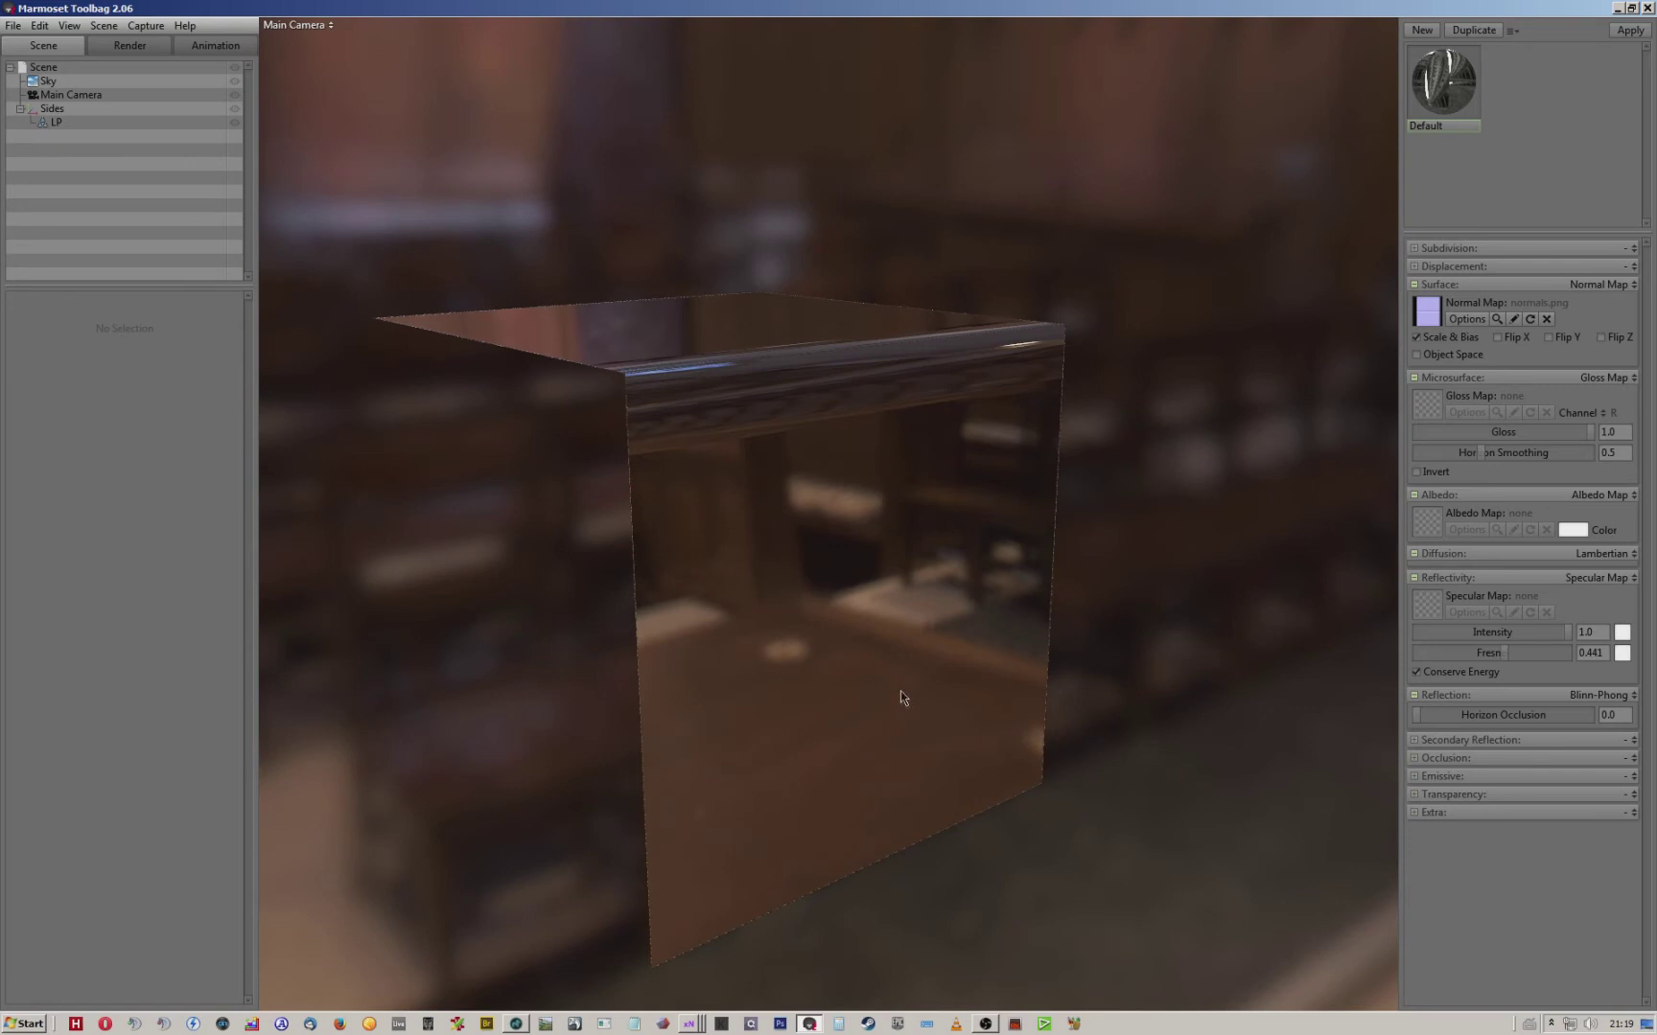
Load AlienA.tif as the material's albedo map and reduce the specular intensity to about 0.056.
click(1427, 520)
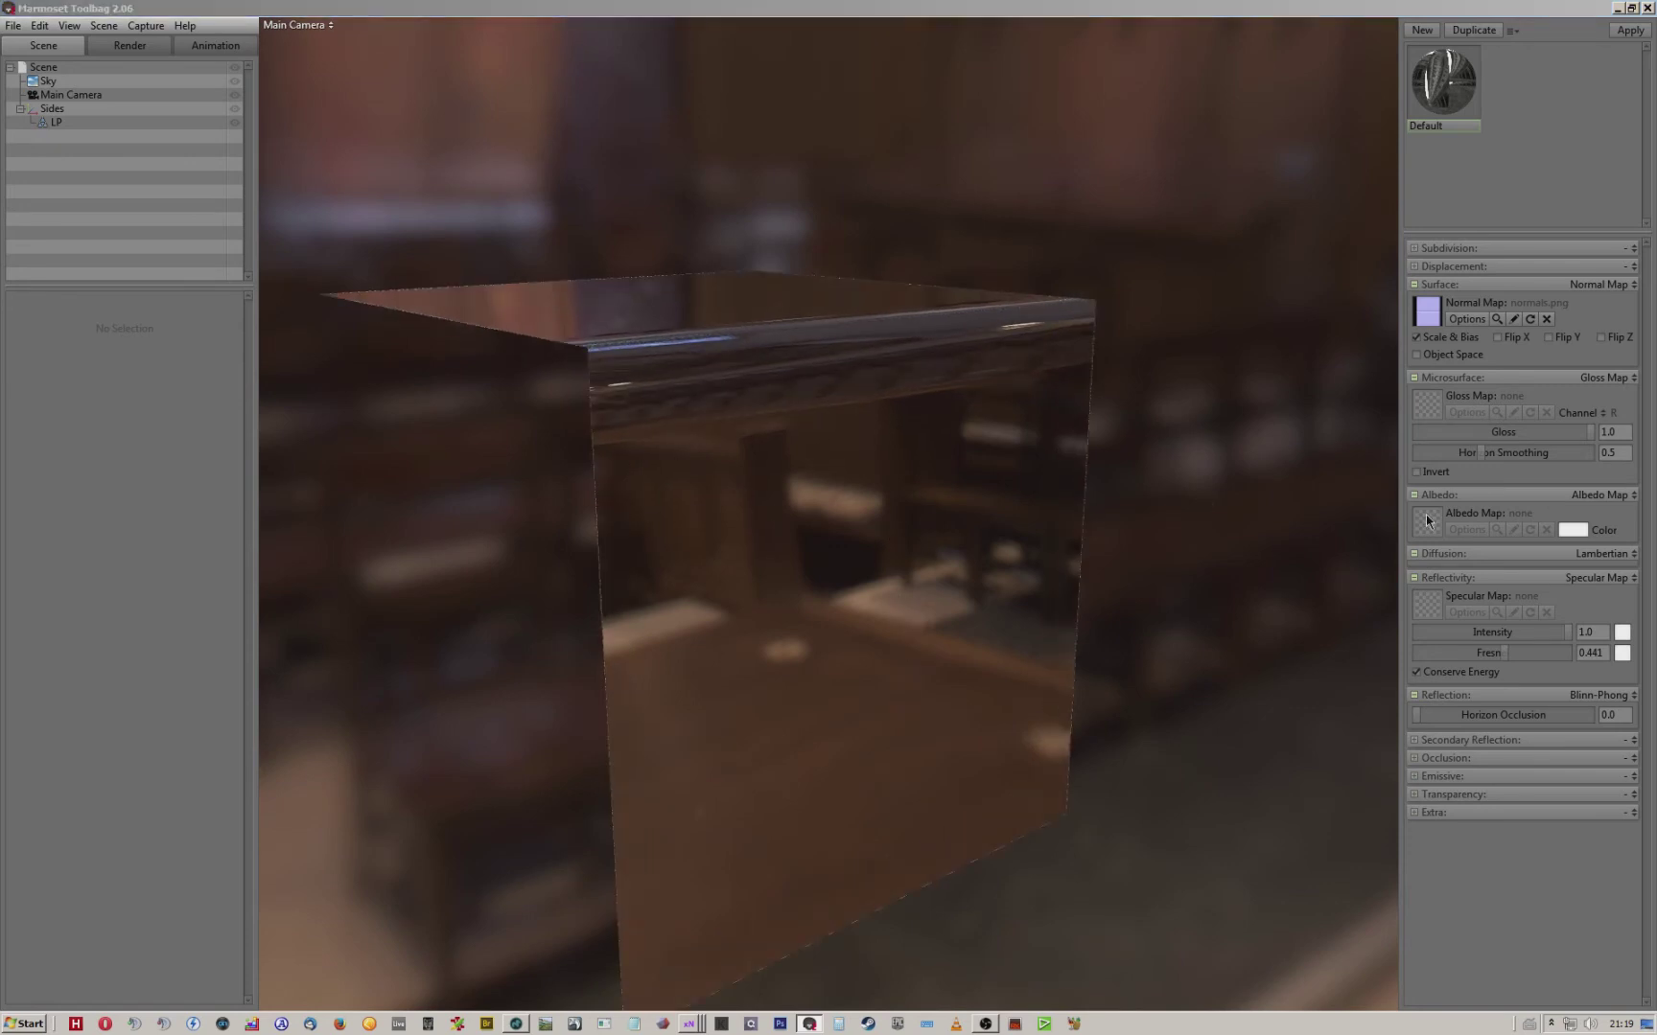
double_click(215, 151)
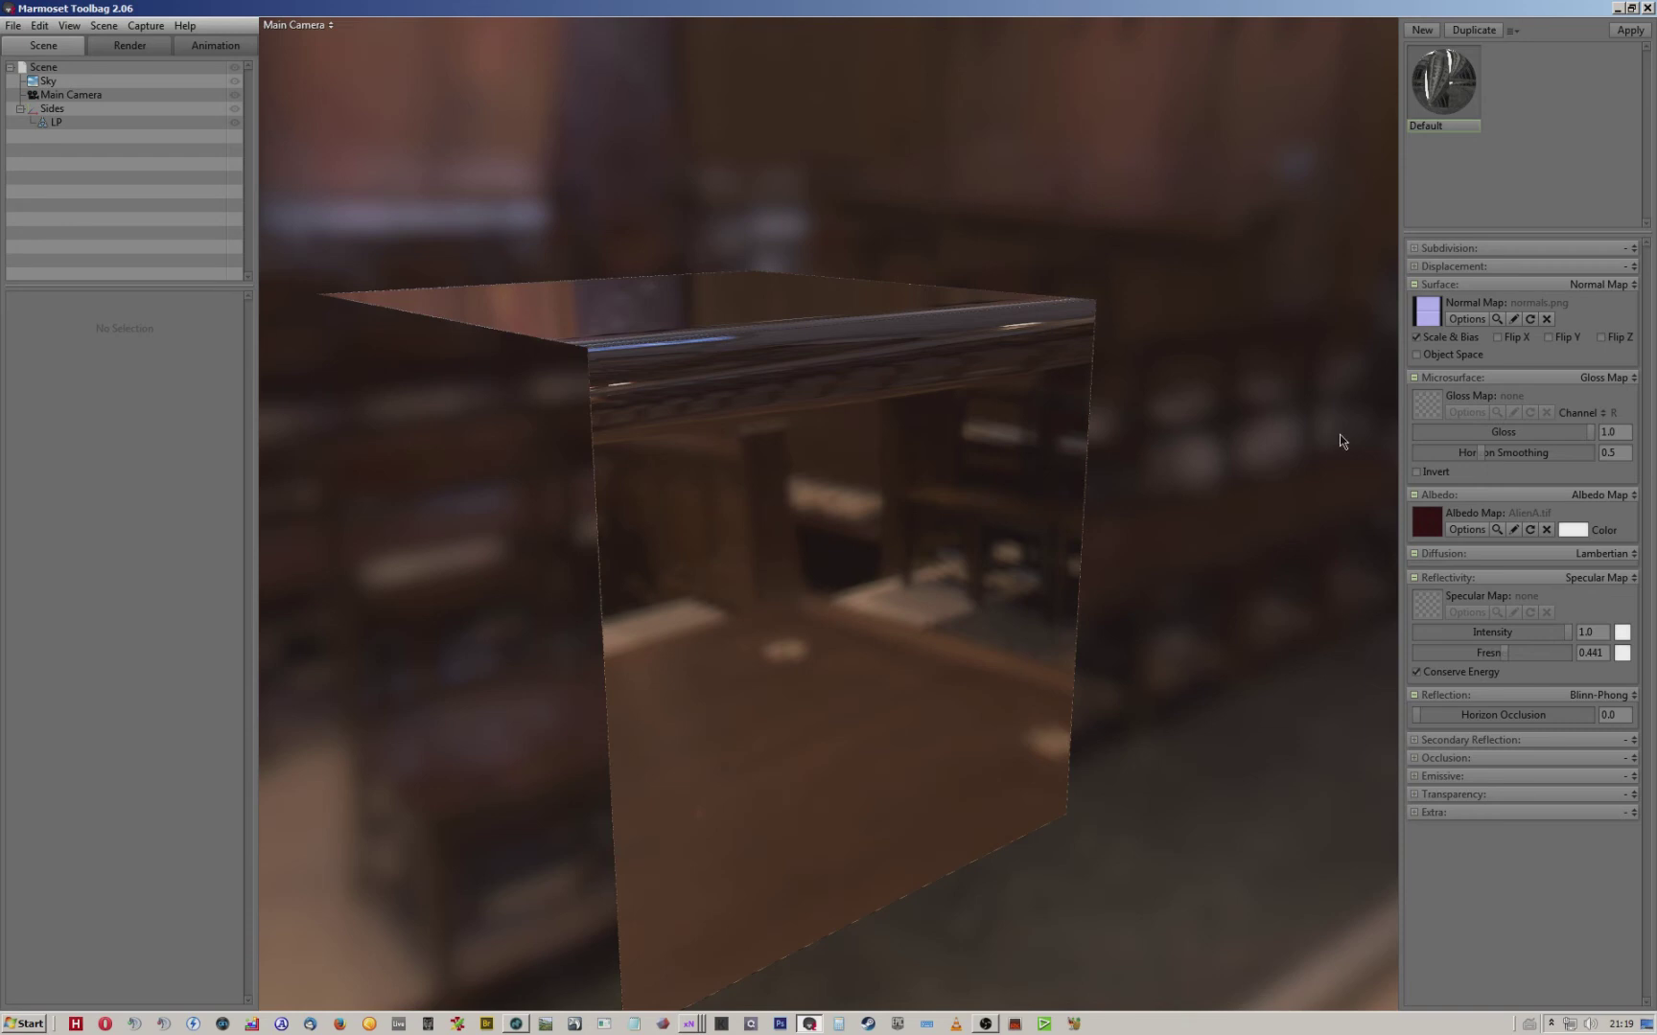
drag(1162, 349, 1152, 388)
drag(1555, 635, 1452, 639)
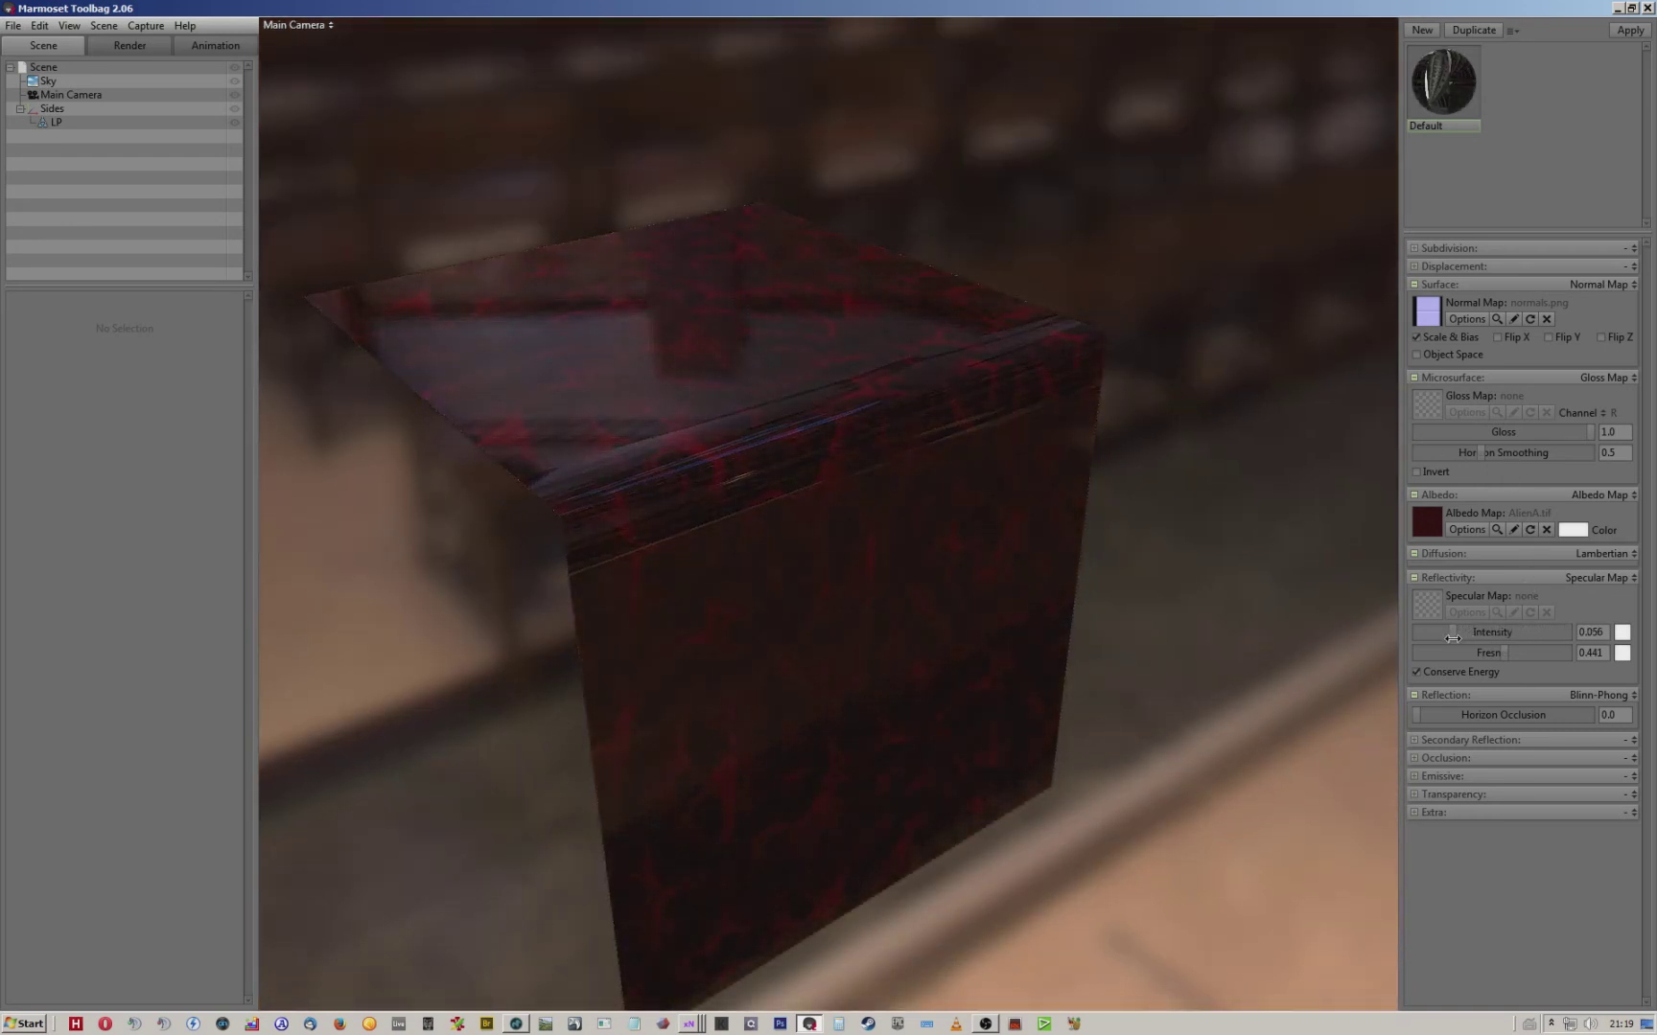
Set the material's gloss to about 0.623 and inspect the normal-mapped edge up close.
drag(842, 384, 837, 415)
right_drag(837, 415, 839, 493)
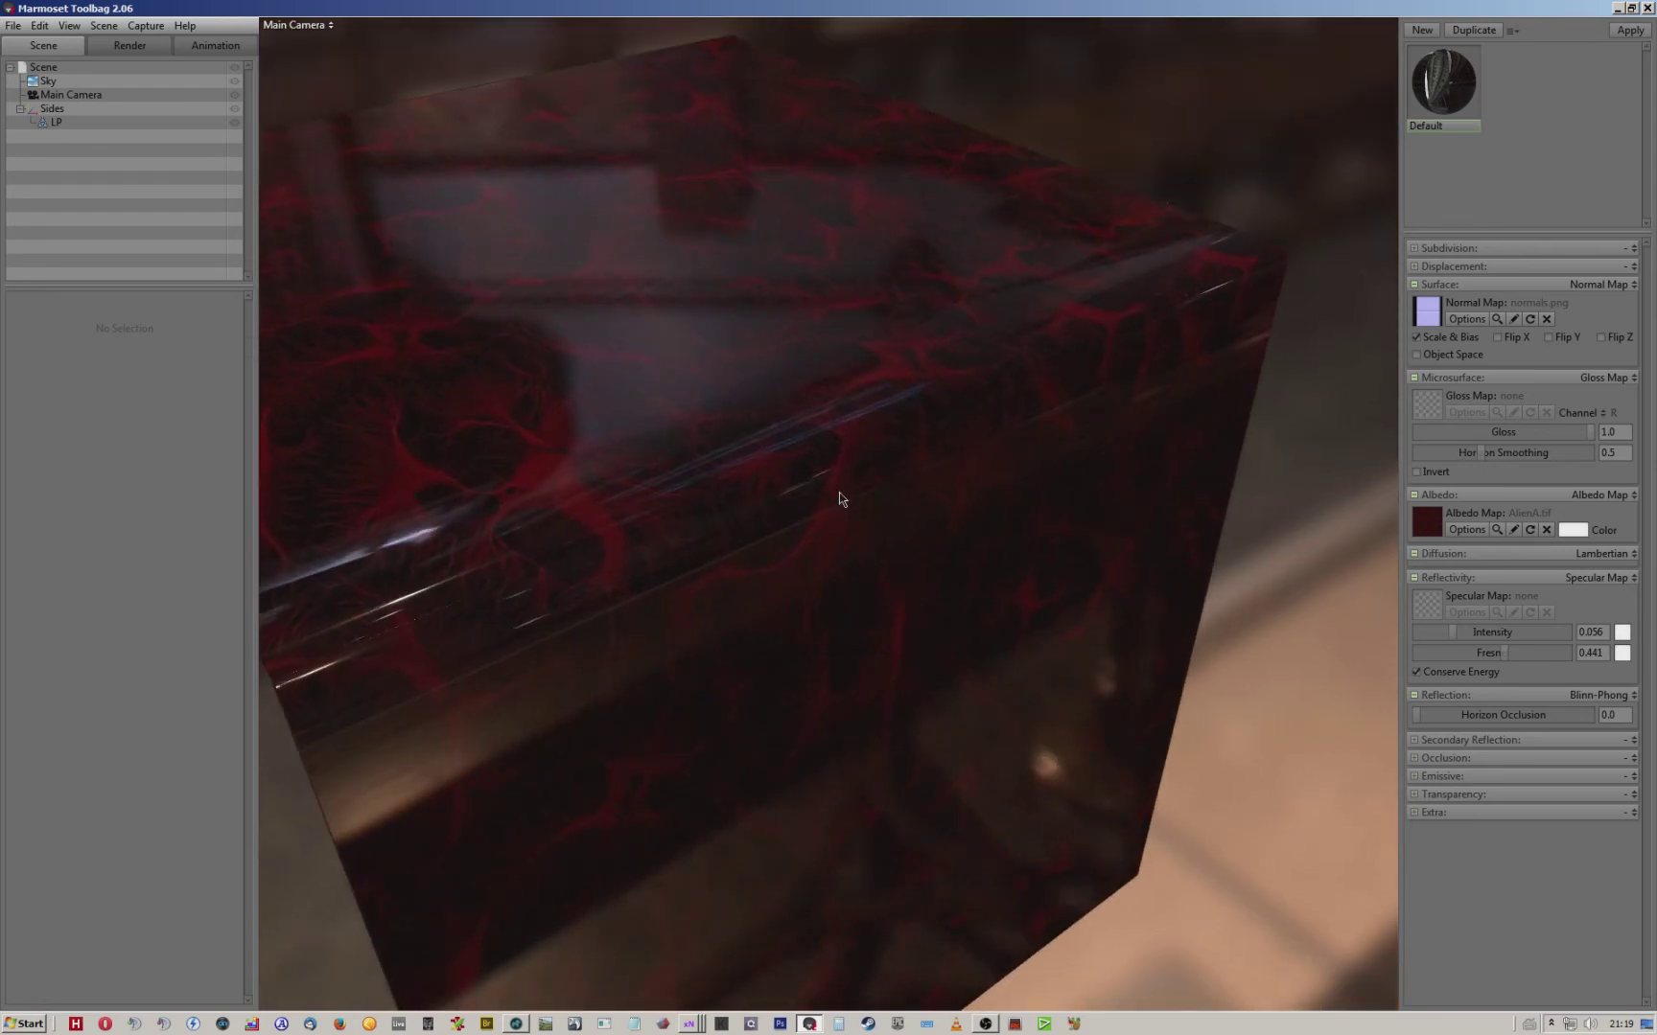
scroll(842, 433, up, 2)
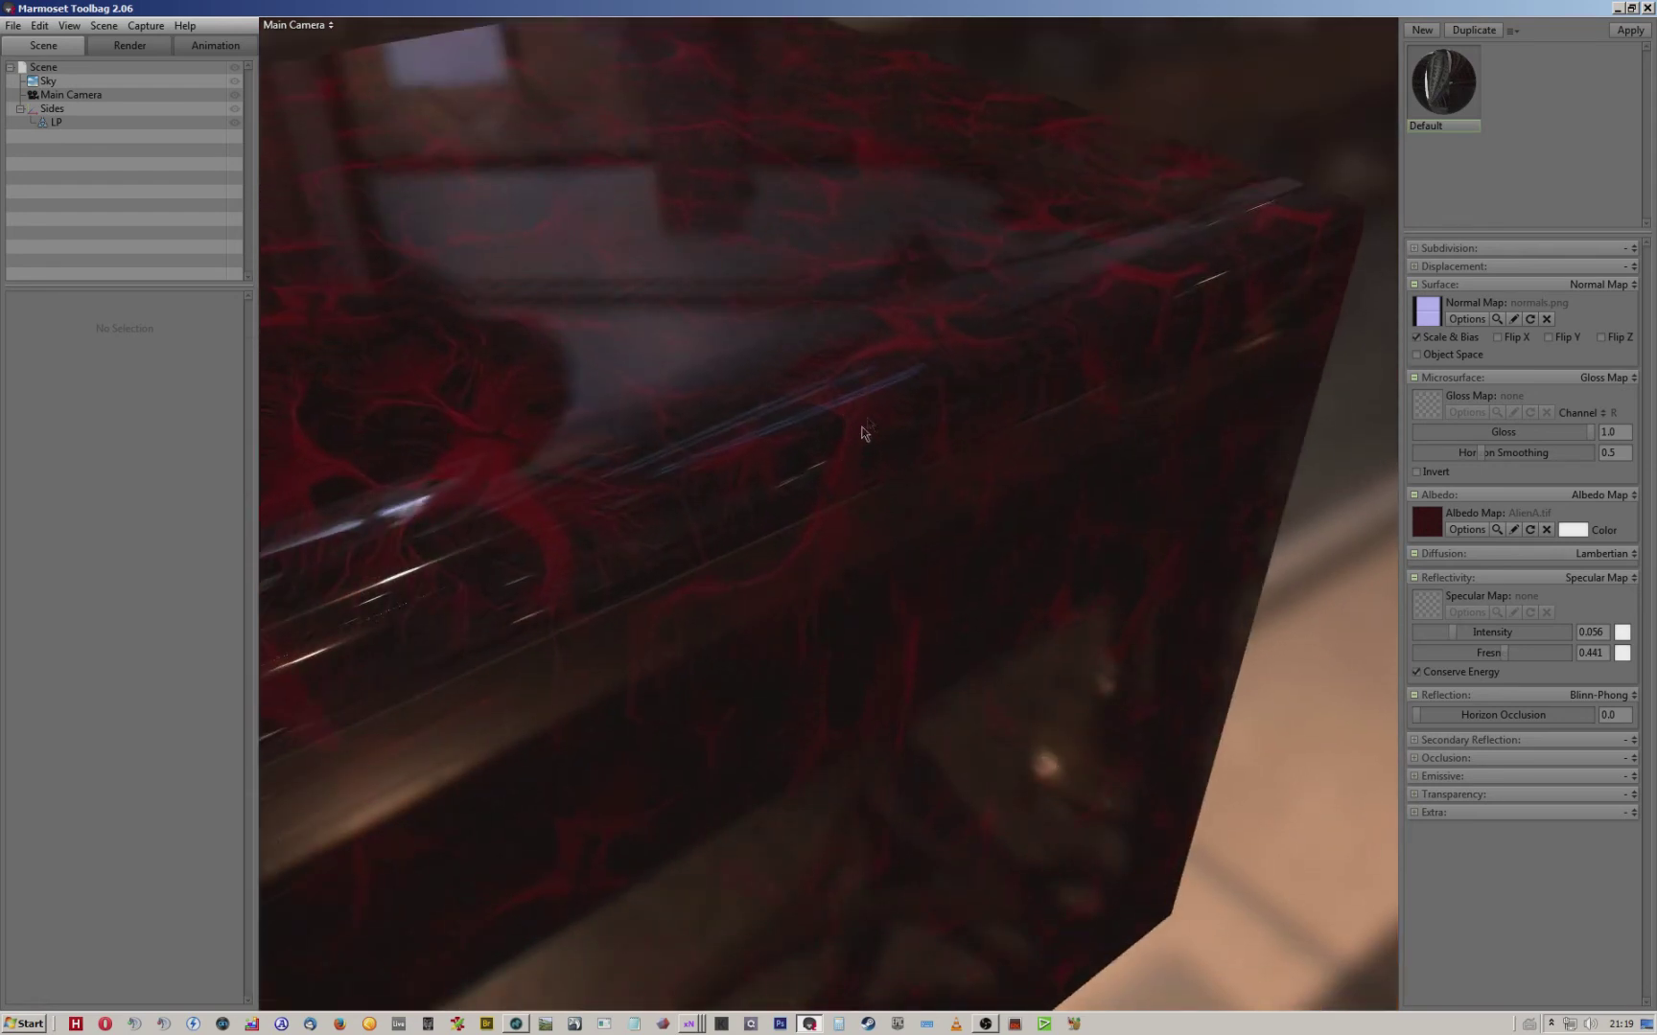
drag(1574, 443, 1525, 434)
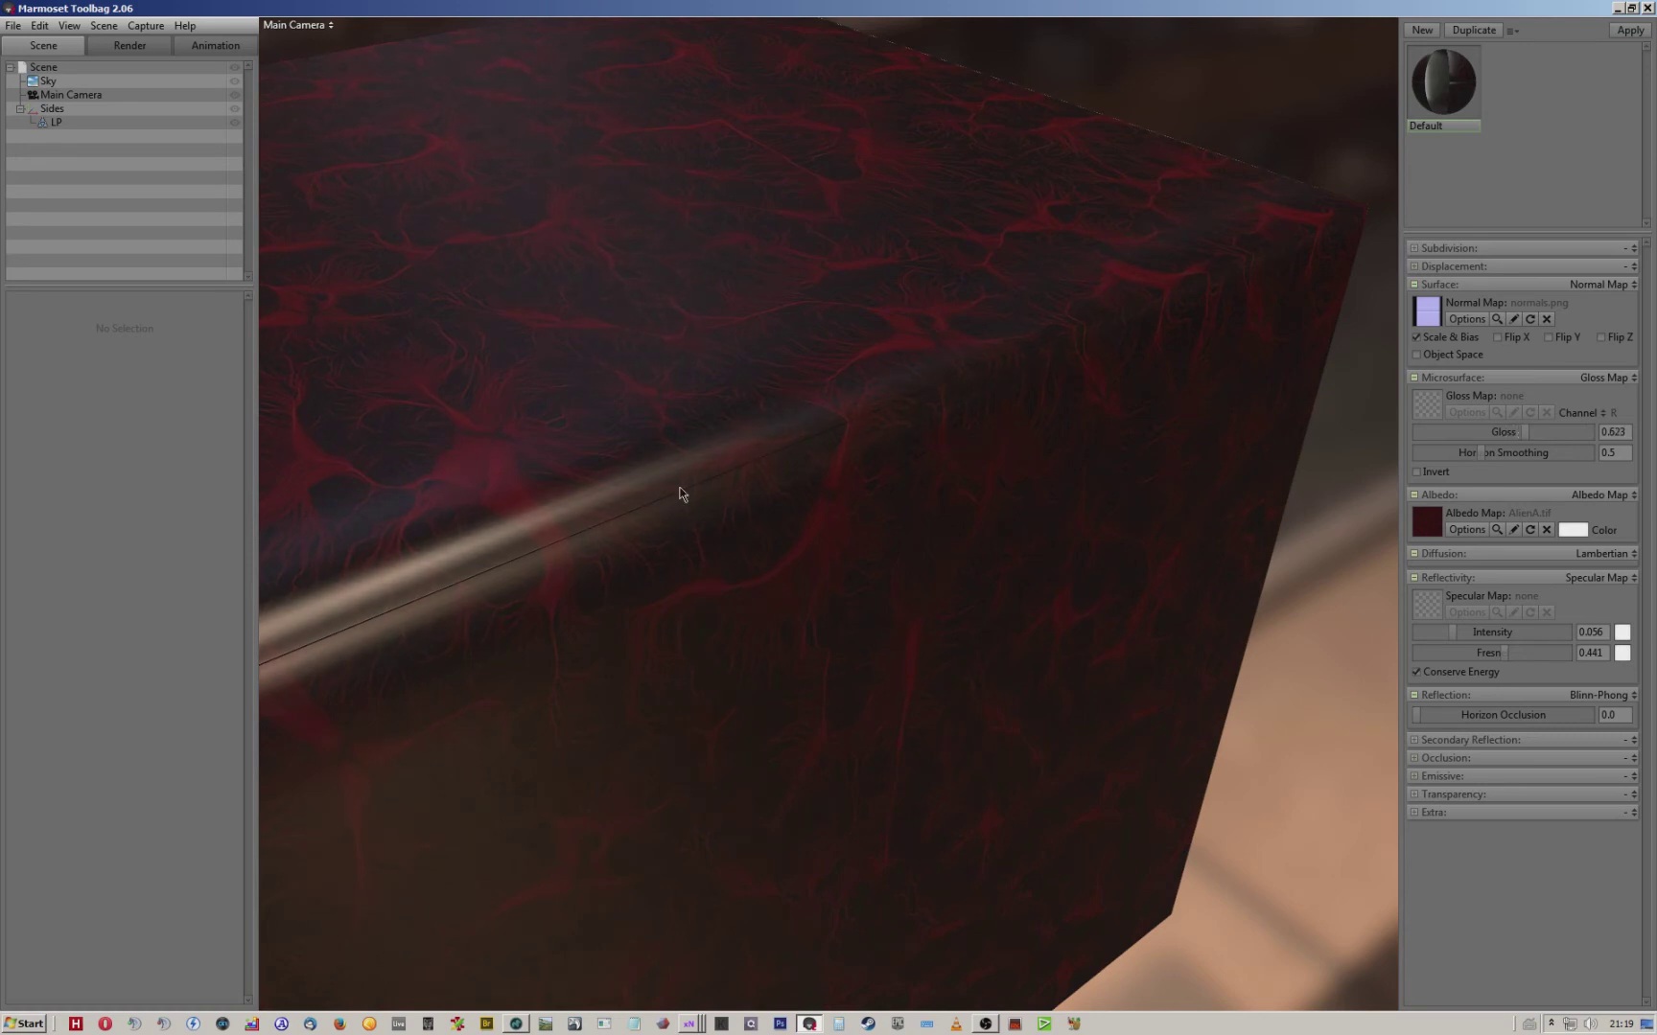
drag(729, 480, 899, 385)
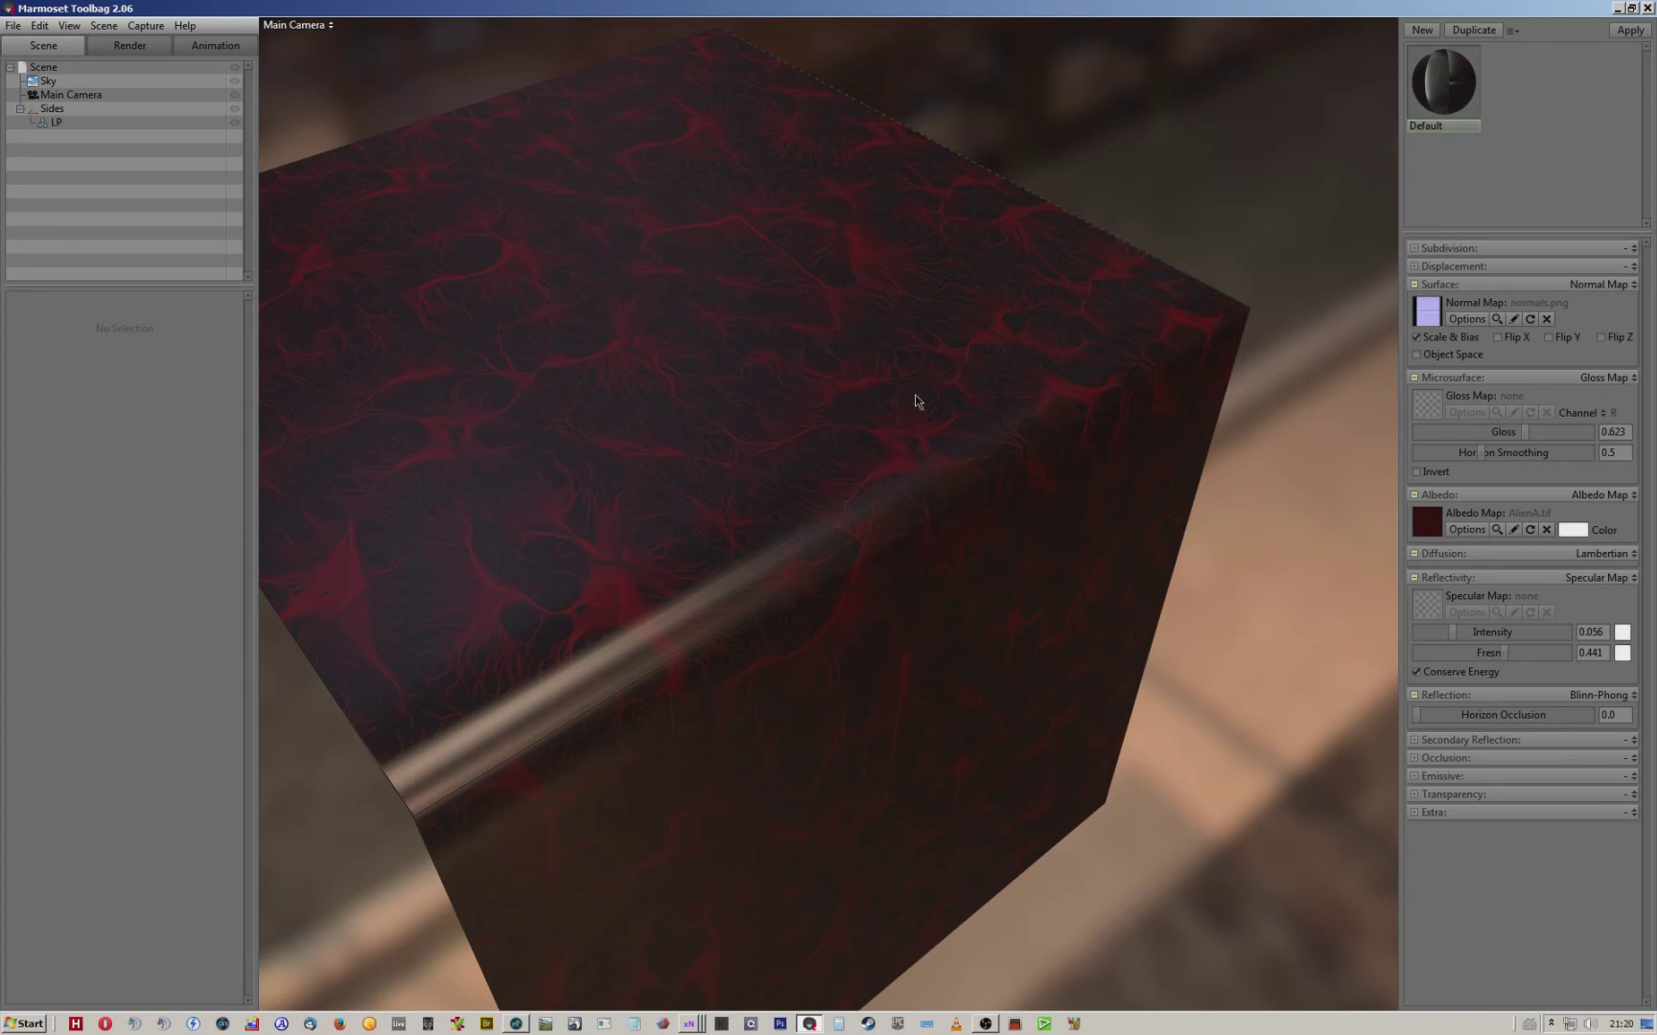
Switch back to MODO, close the render window and select the triangulated LP copy.
click(519, 1022)
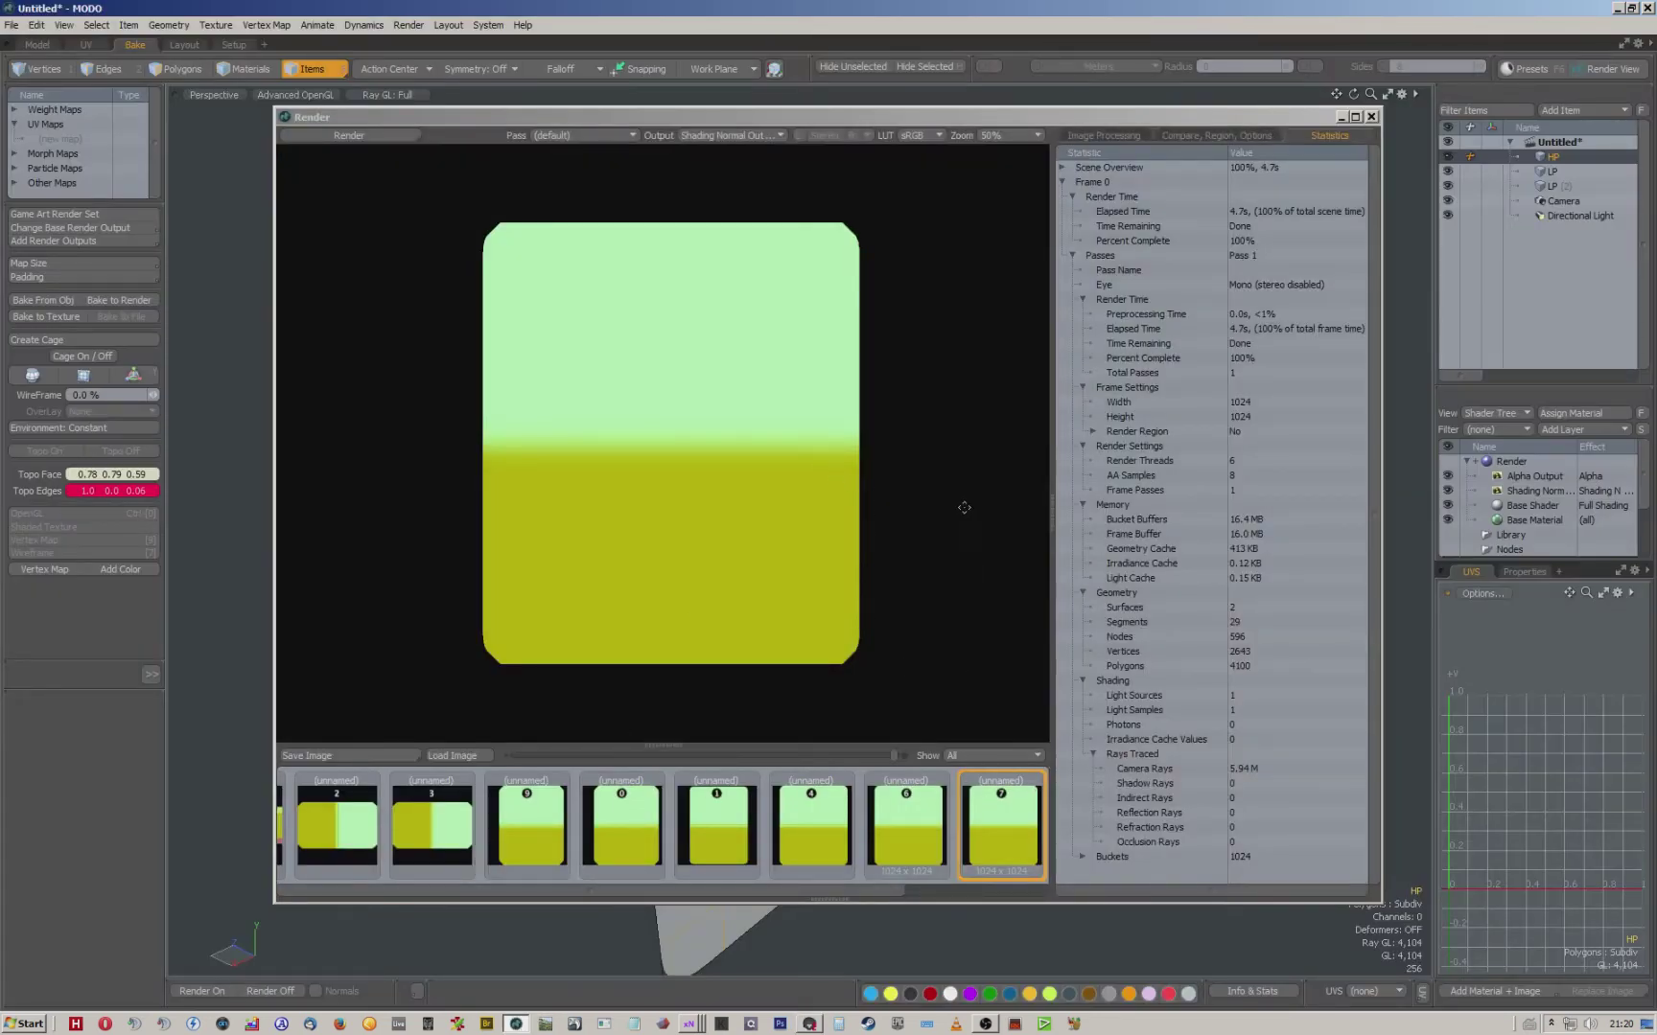
click(1372, 117)
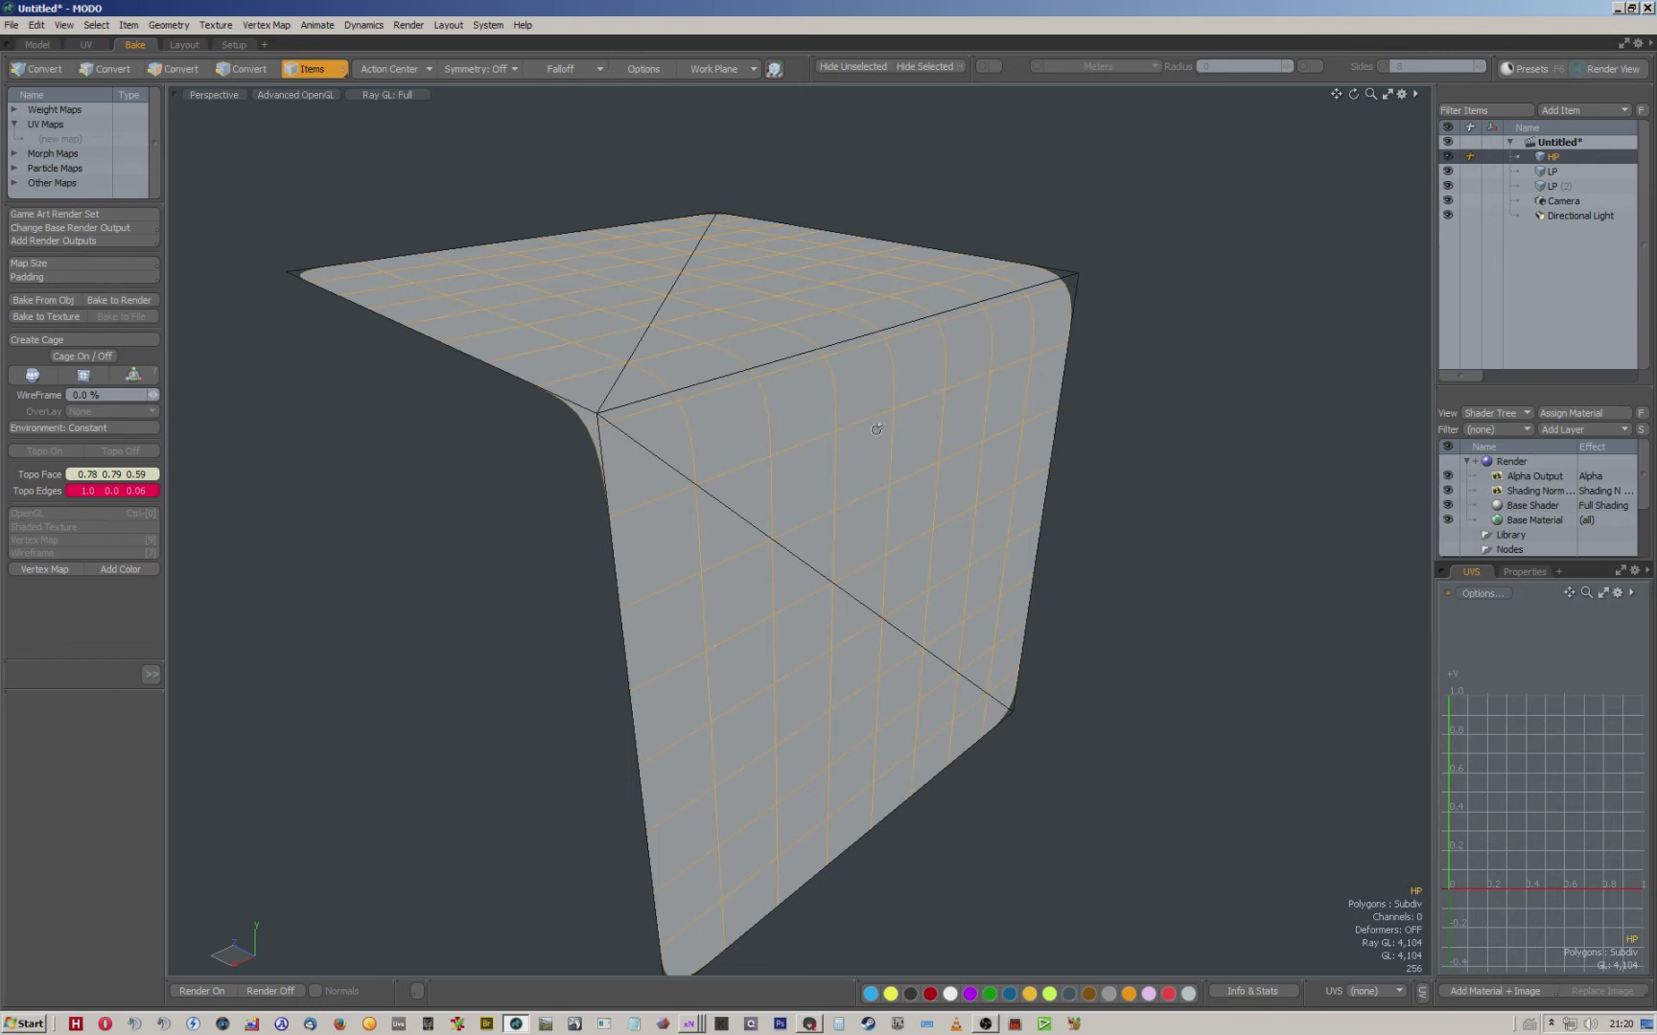
alt+drag(870, 432, 922, 427)
click(1551, 186)
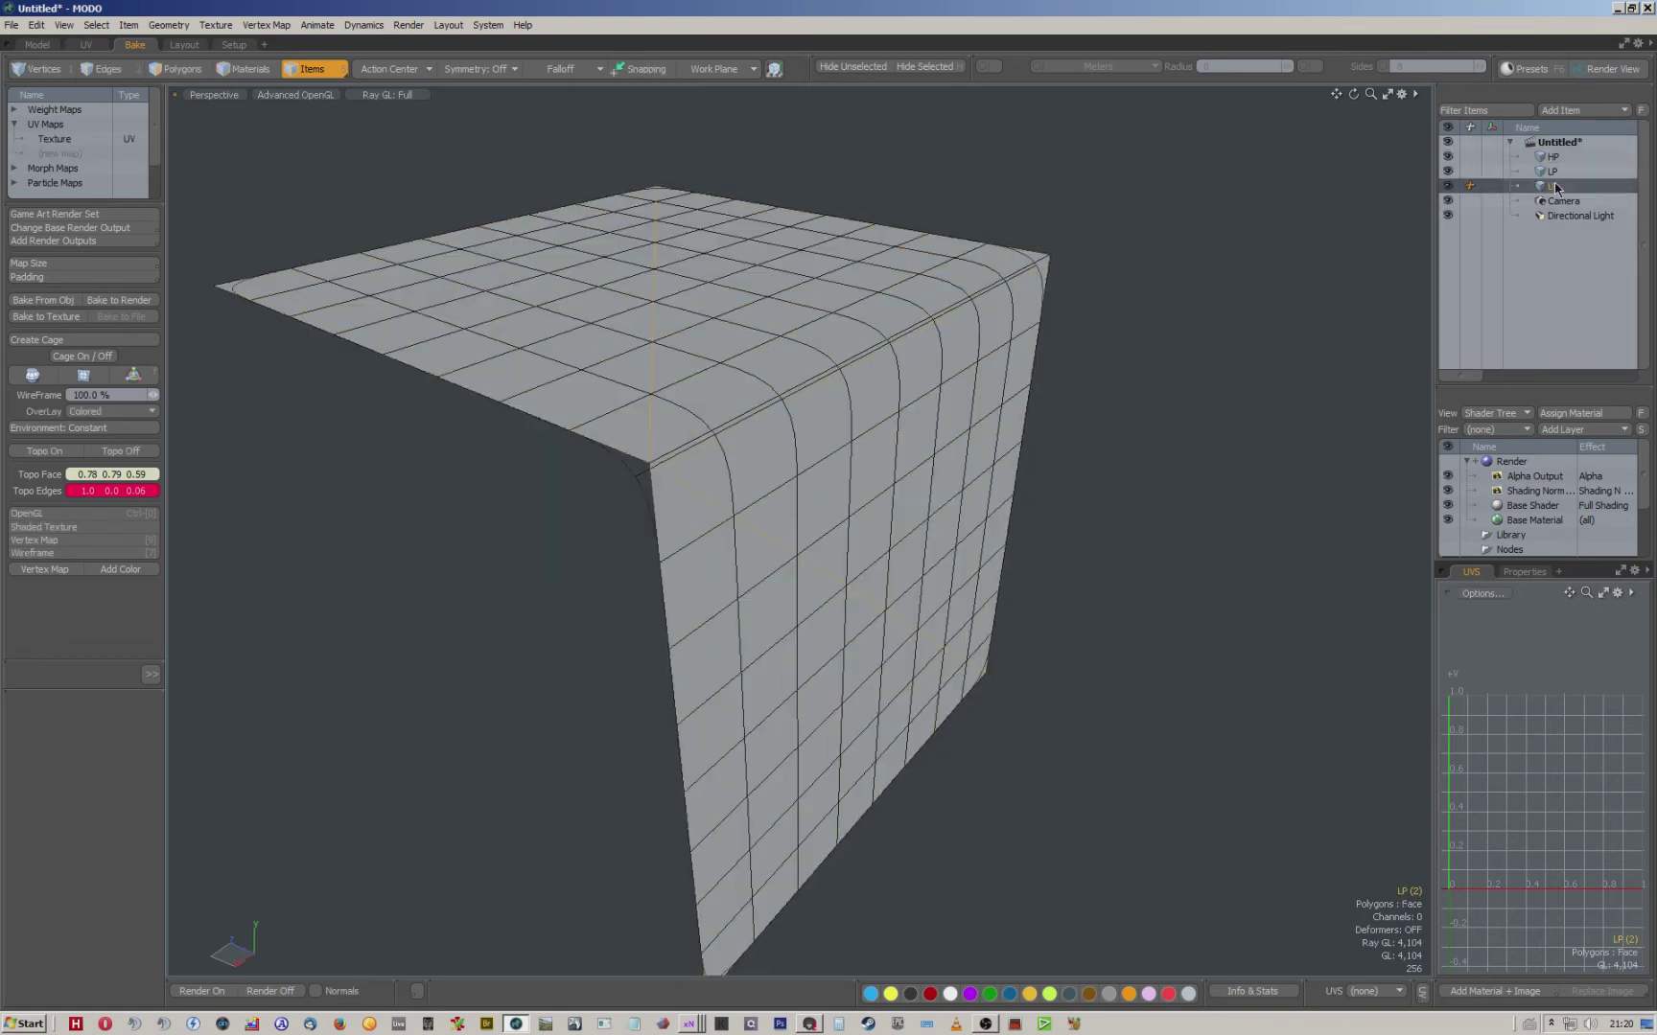
right_click(1553, 187)
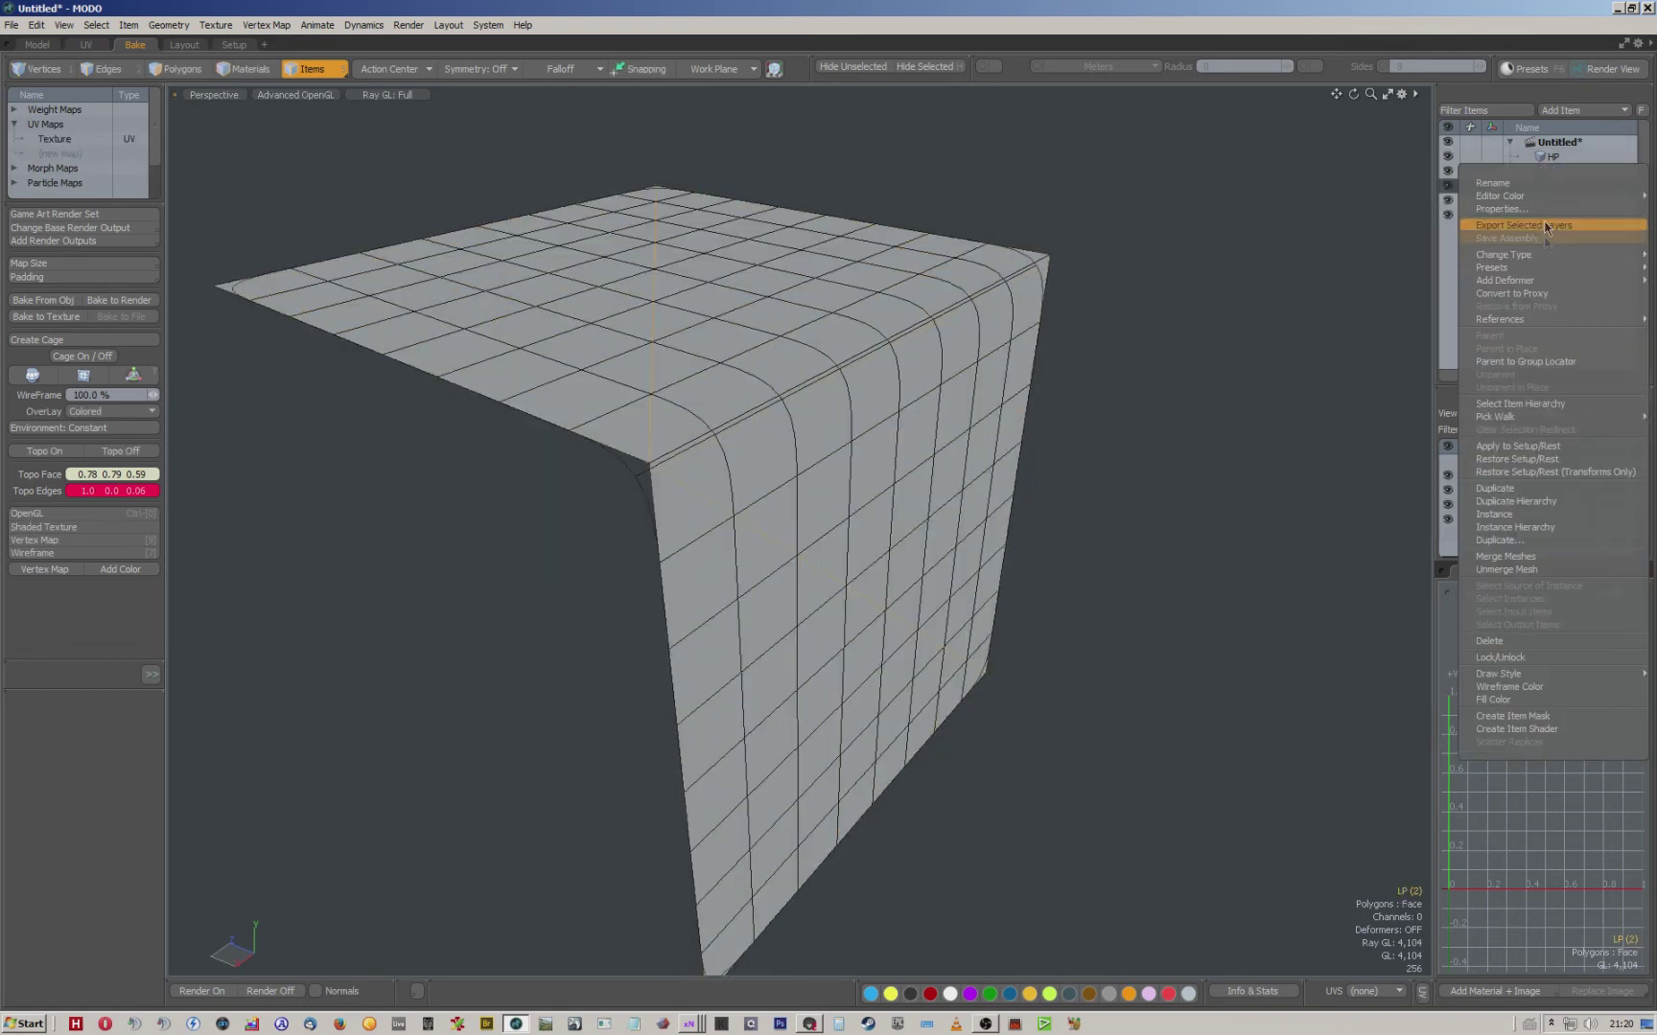
click(1513, 488)
right_click(1573, 199)
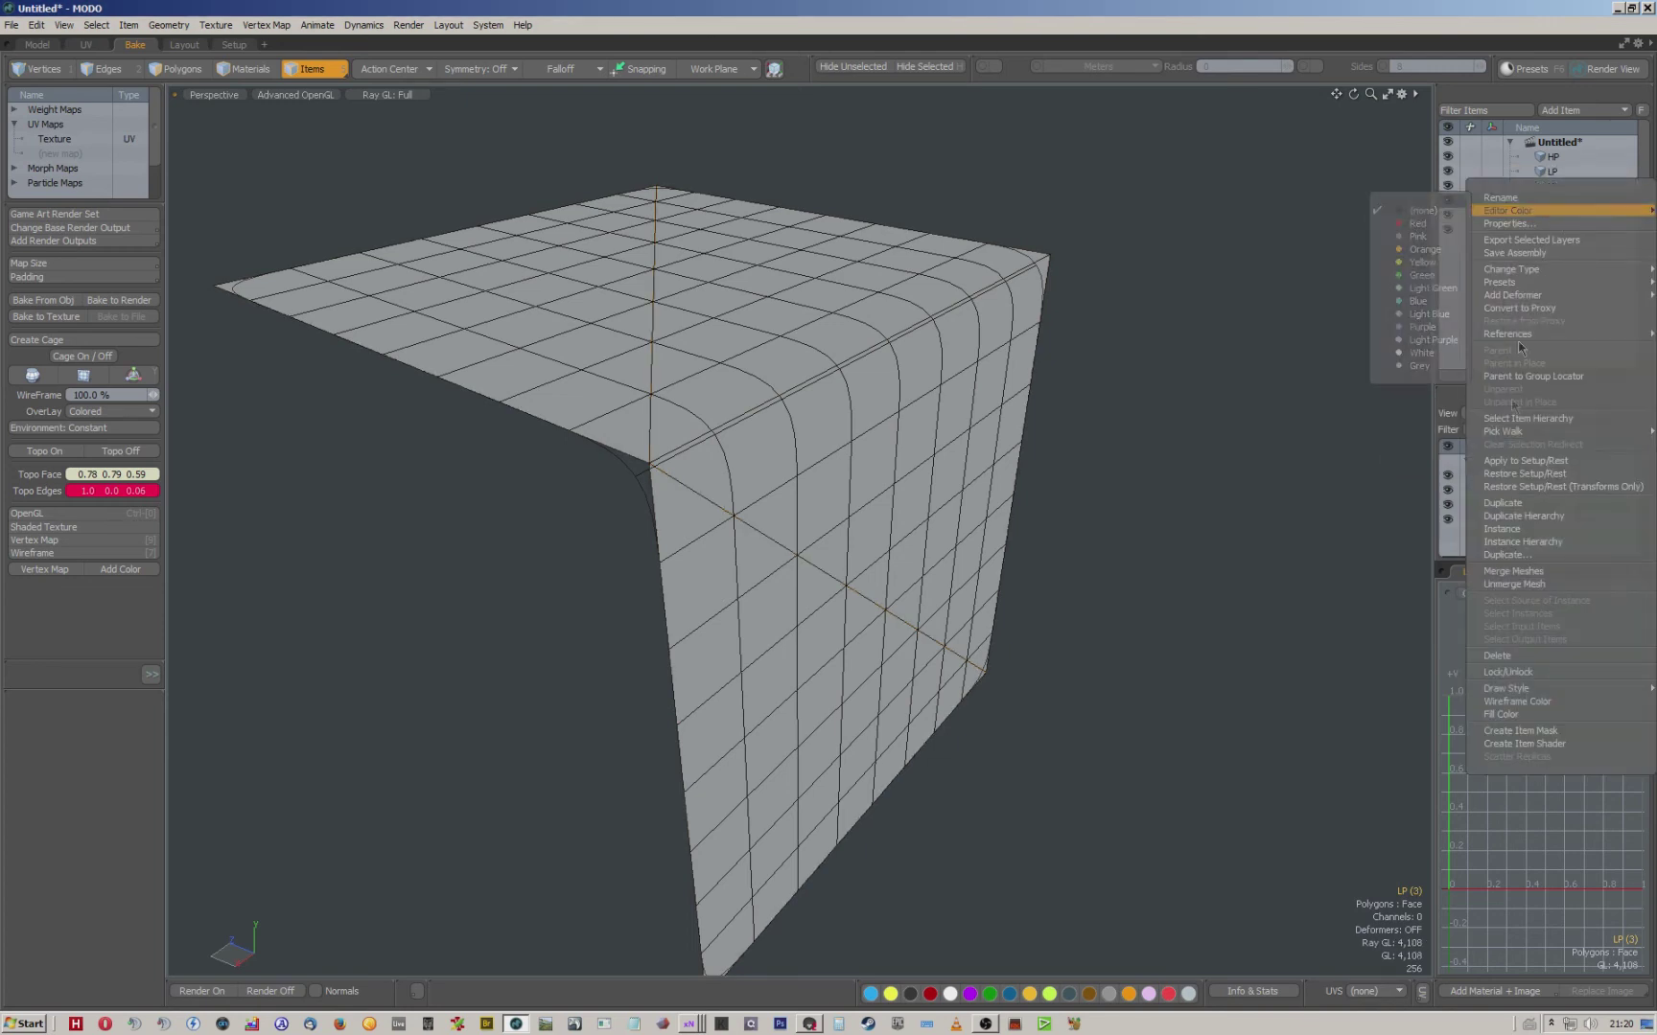
click(1518, 658)
Delete the triangulated LP copy from the item list.
click(1551, 186)
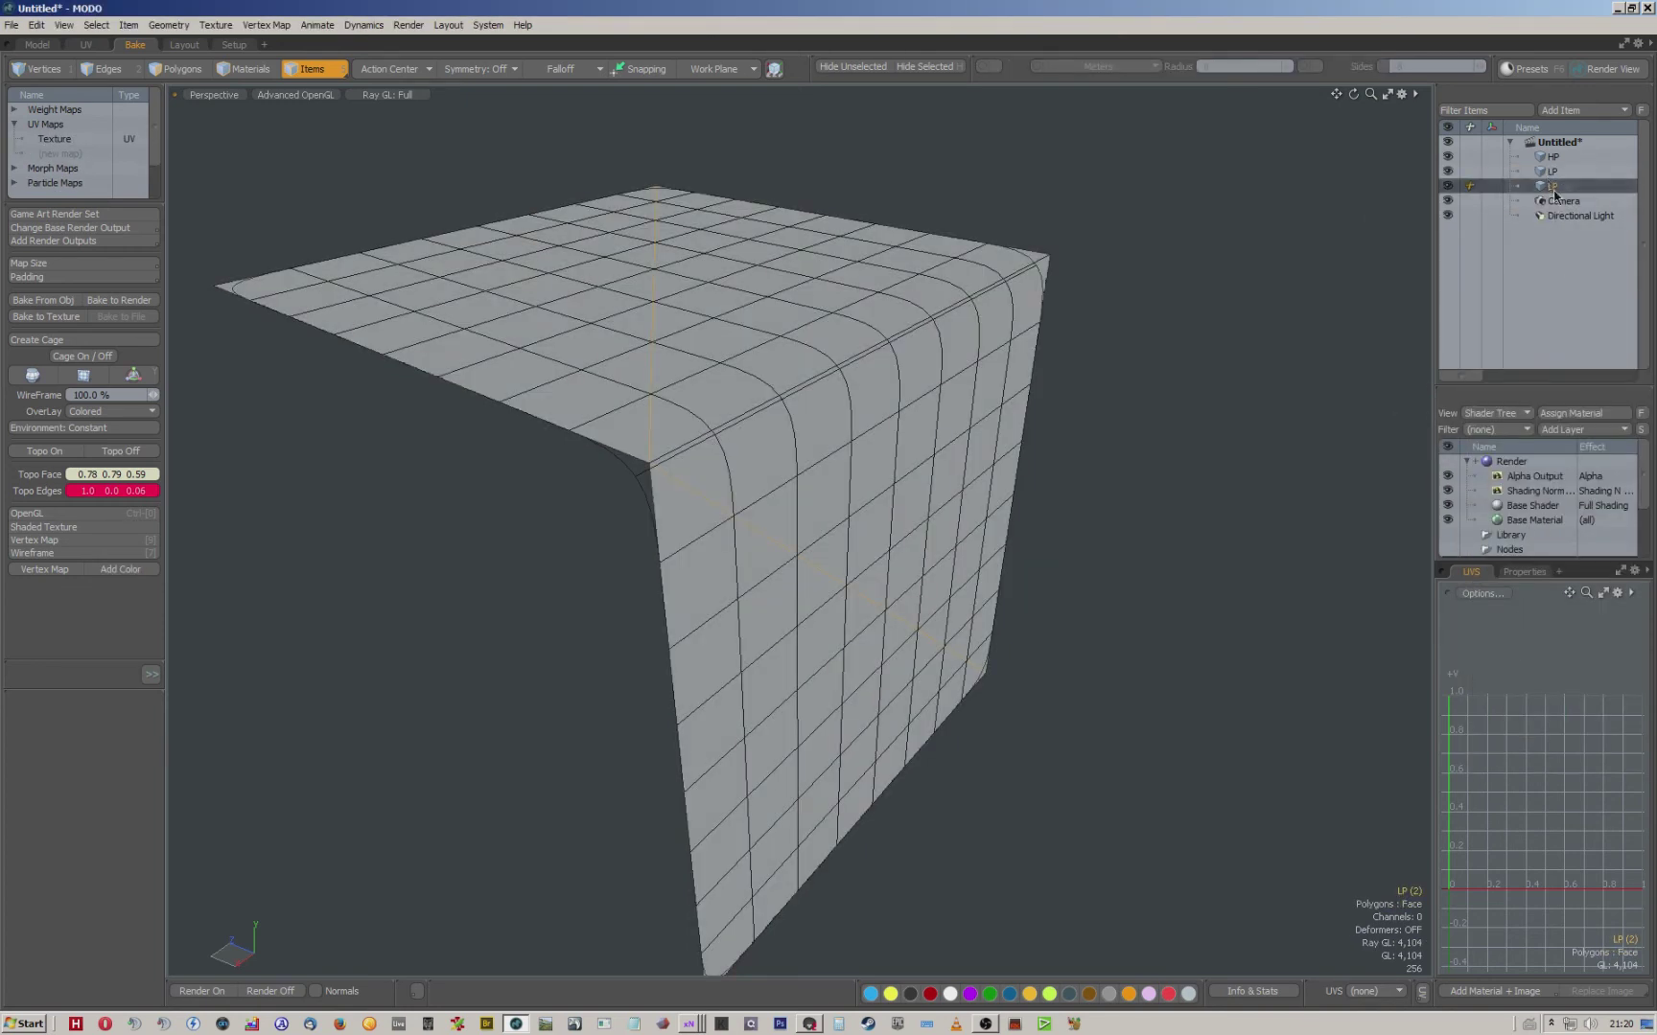
right_click(1551, 186)
click(1519, 648)
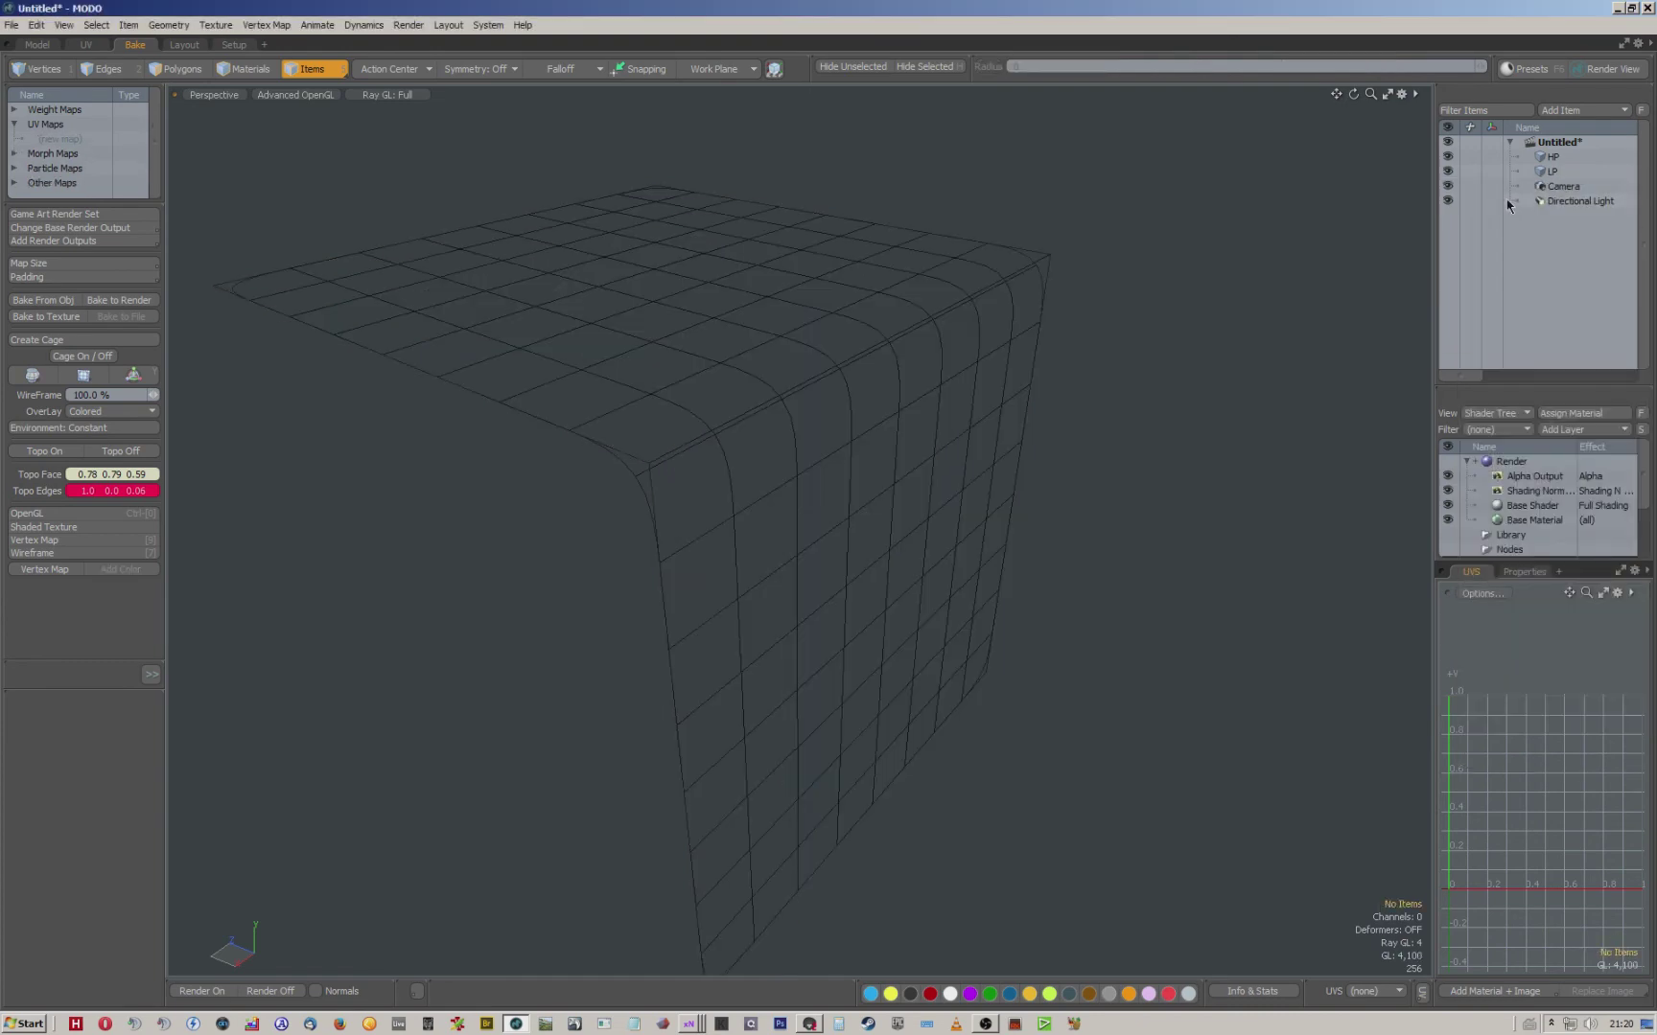
Select the original LP mesh, activate its Texture UV map and open it in the UV Editor.
click(1551, 171)
alt+drag(923, 483, 969, 477)
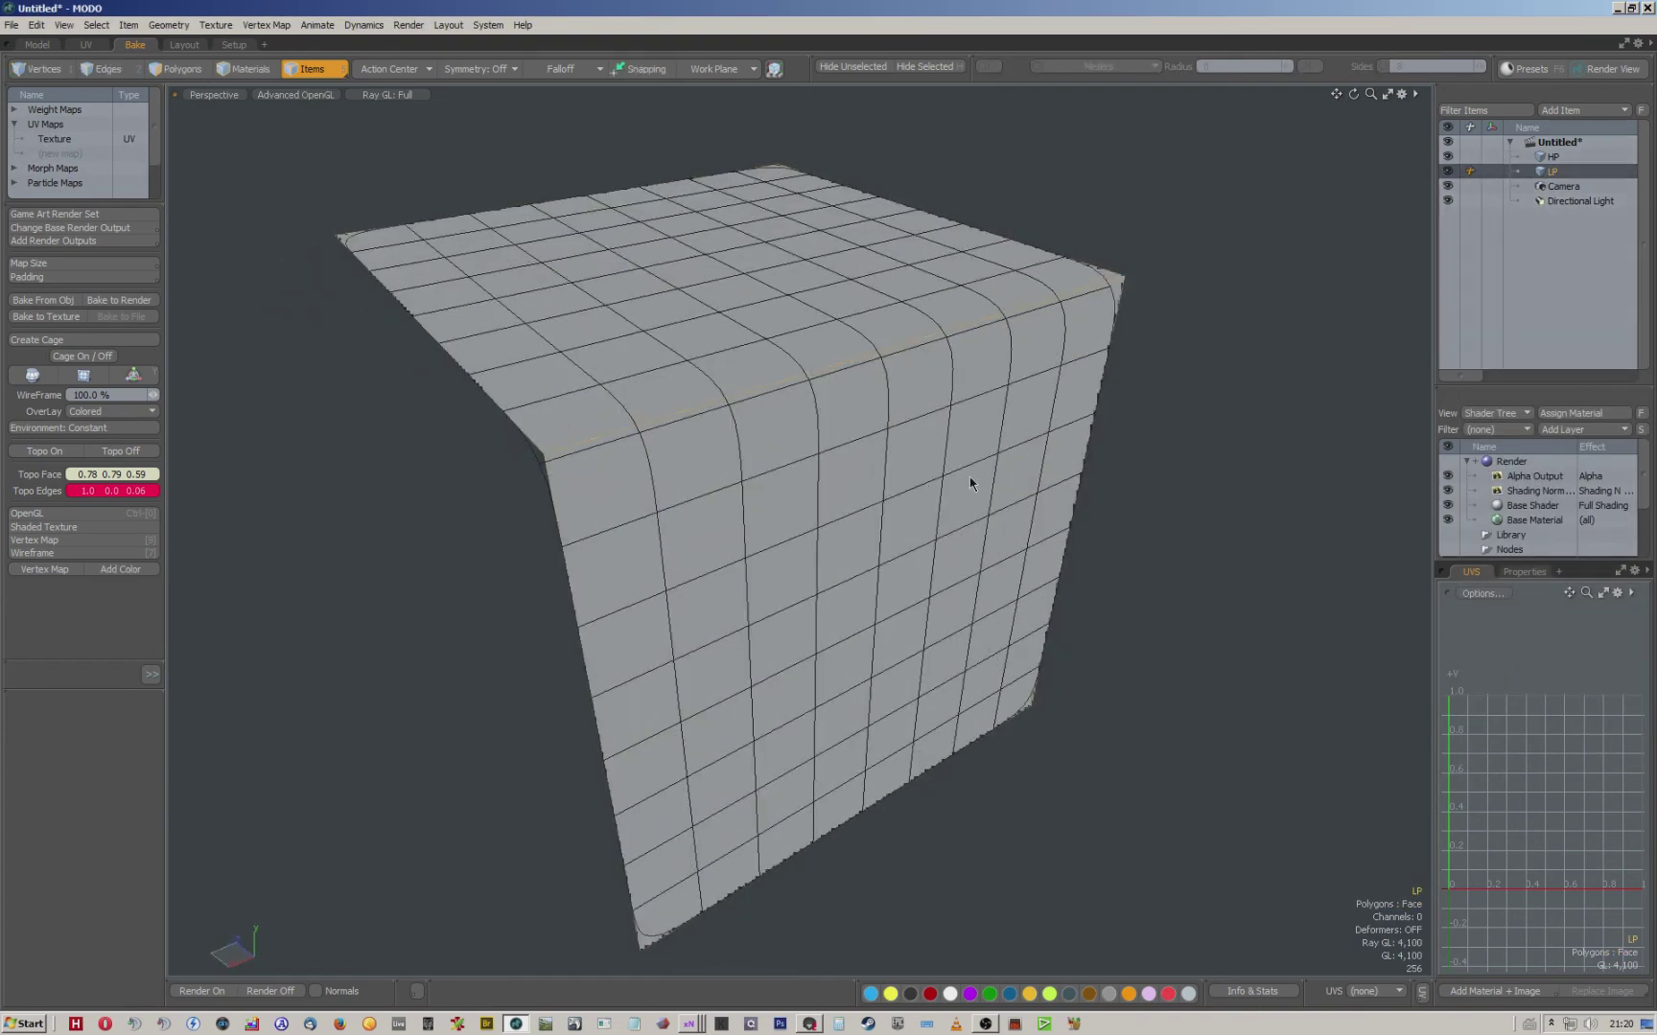
click(1368, 995)
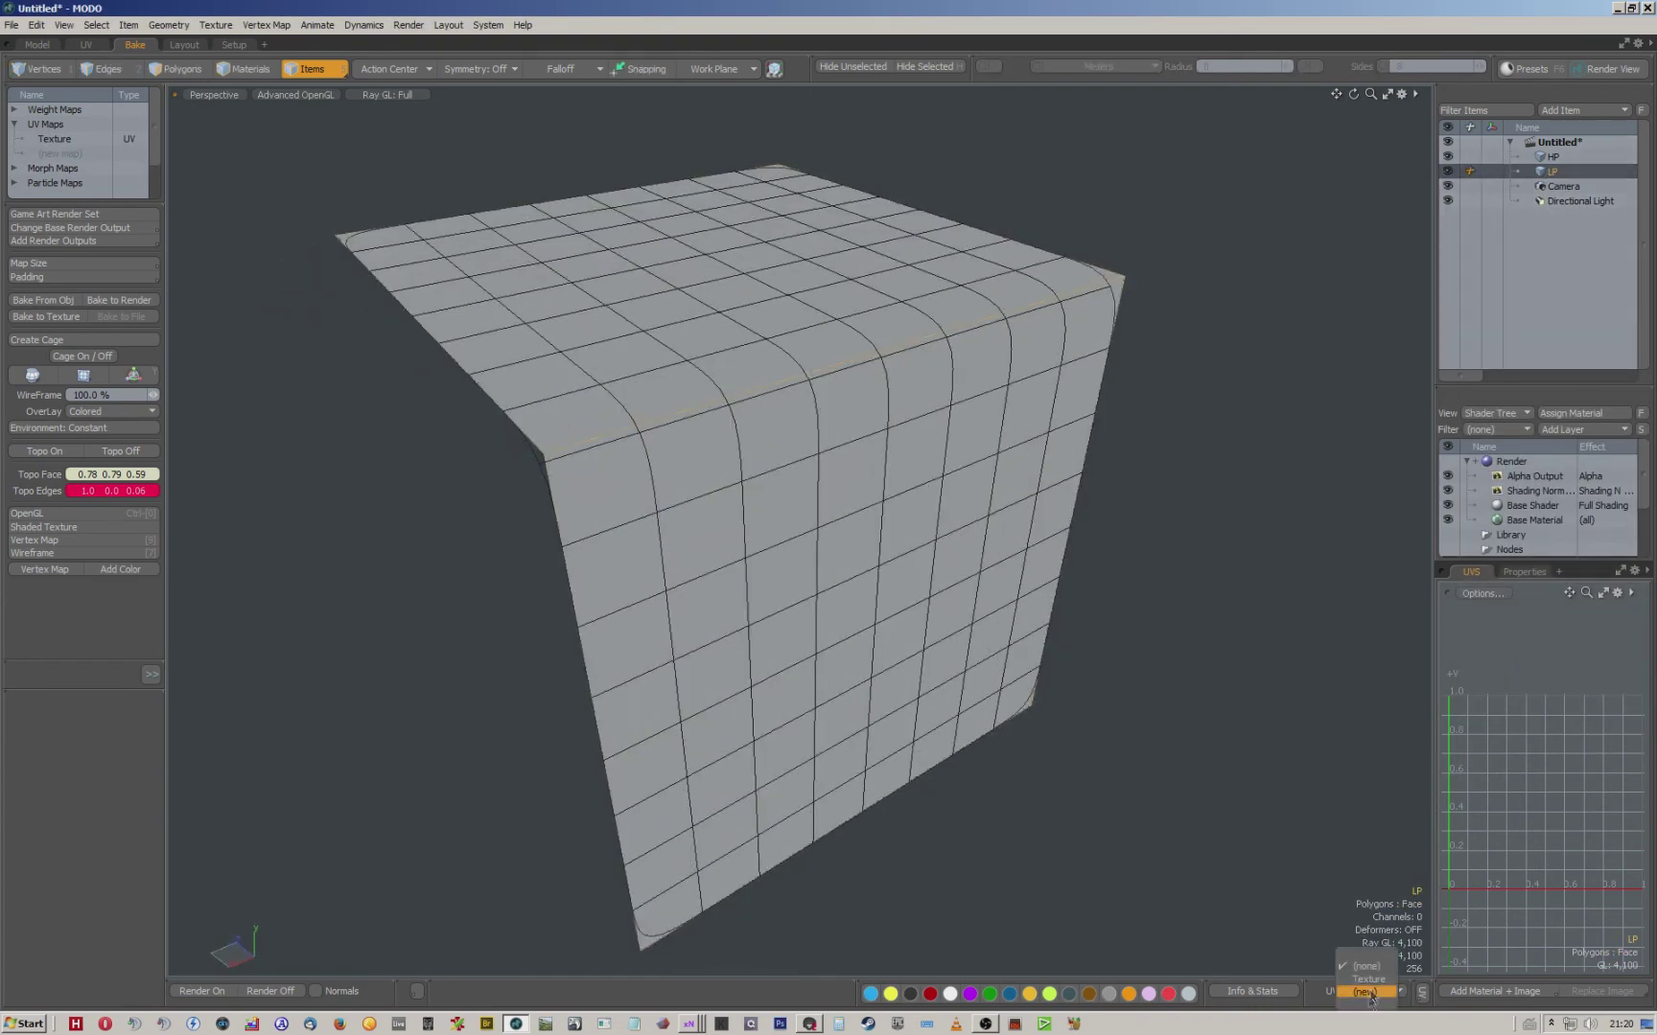
click(1369, 981)
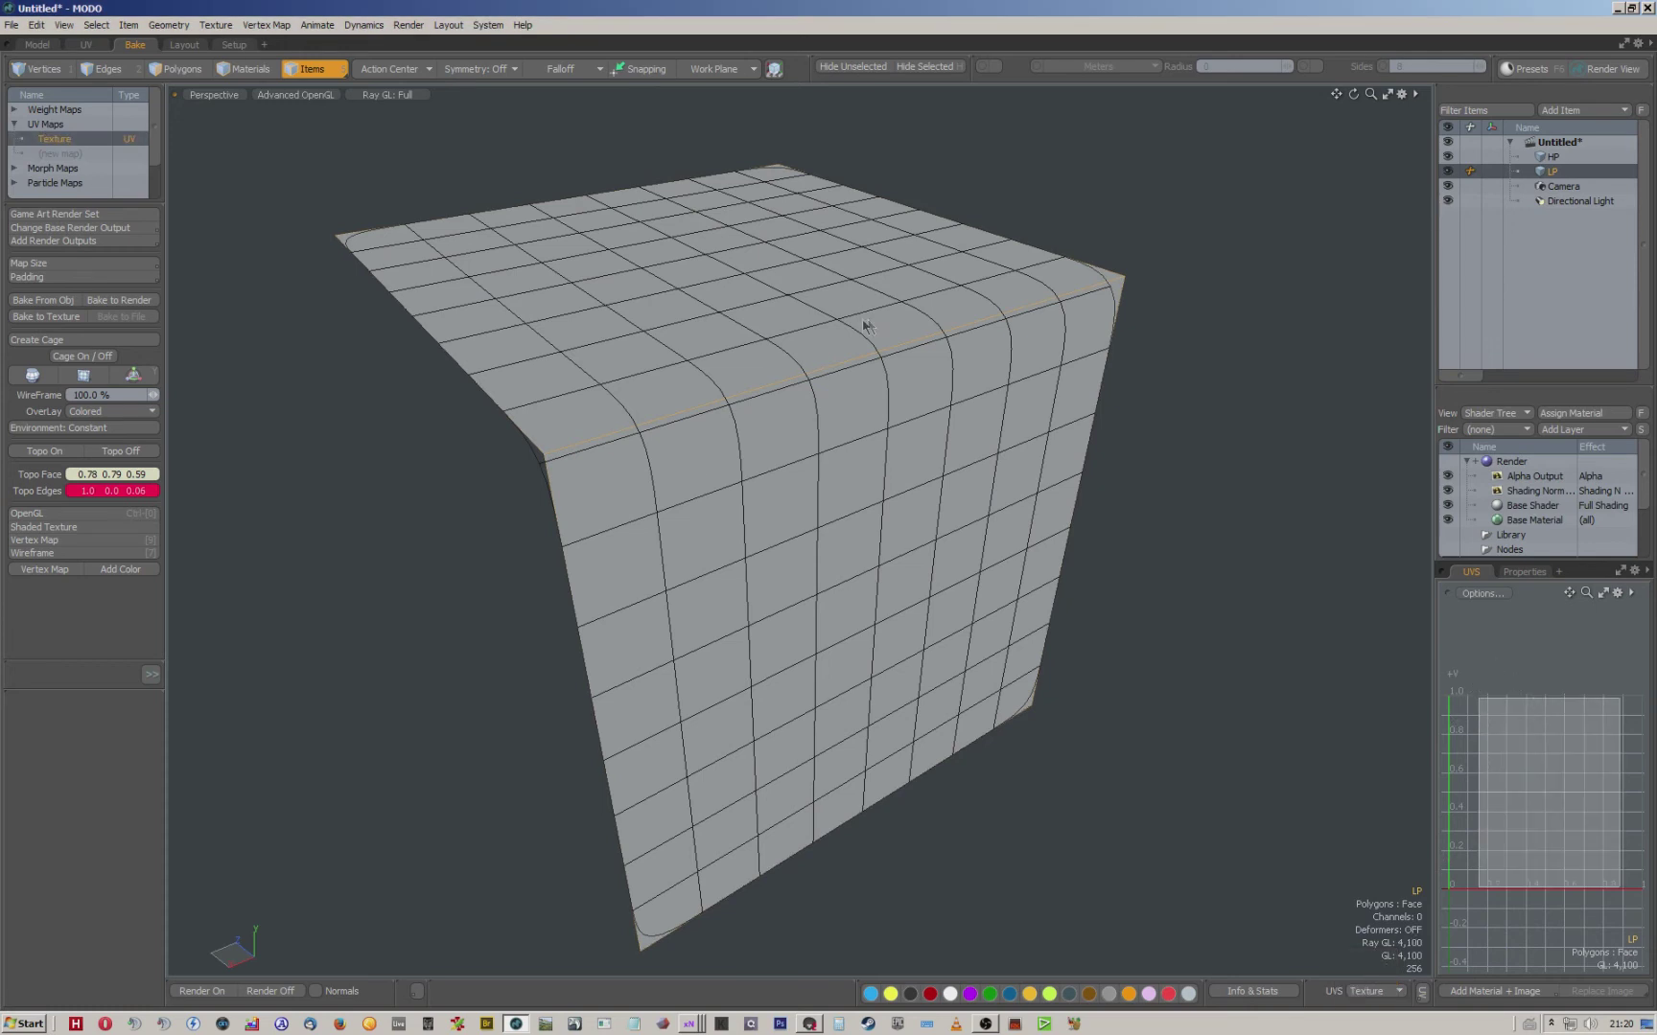
double_click(47, 144)
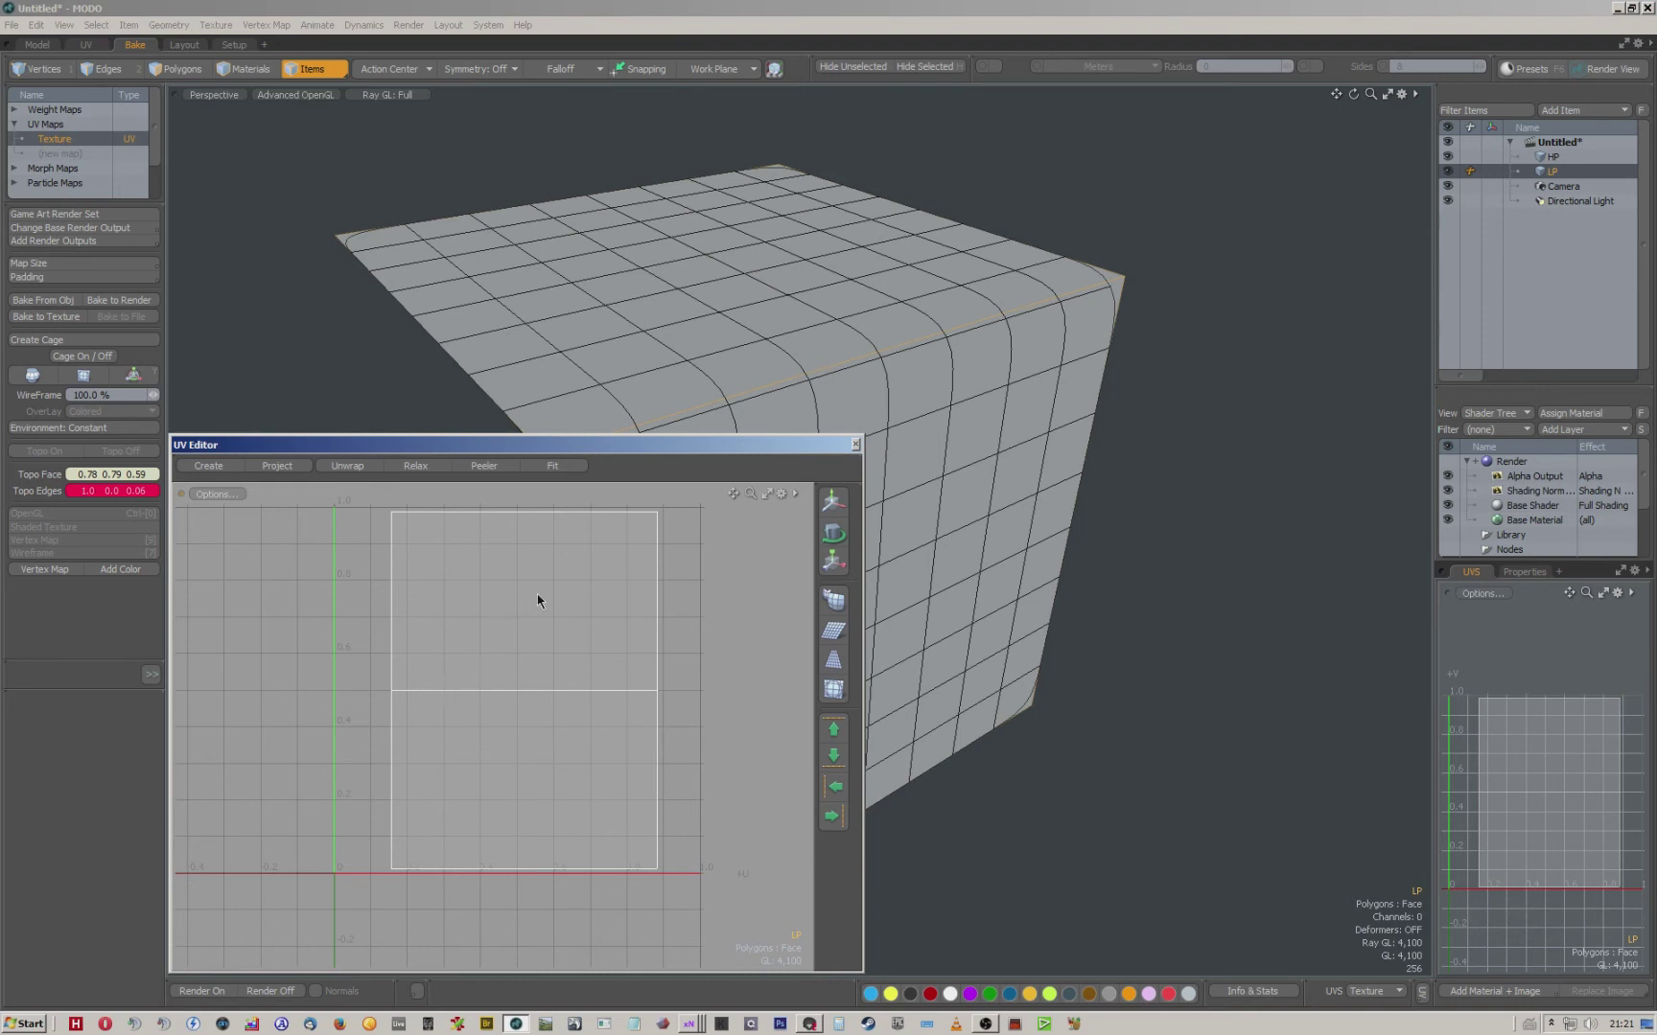
scroll(547, 605, down, 2)
alt+shift+drag(567, 621, 607, 653)
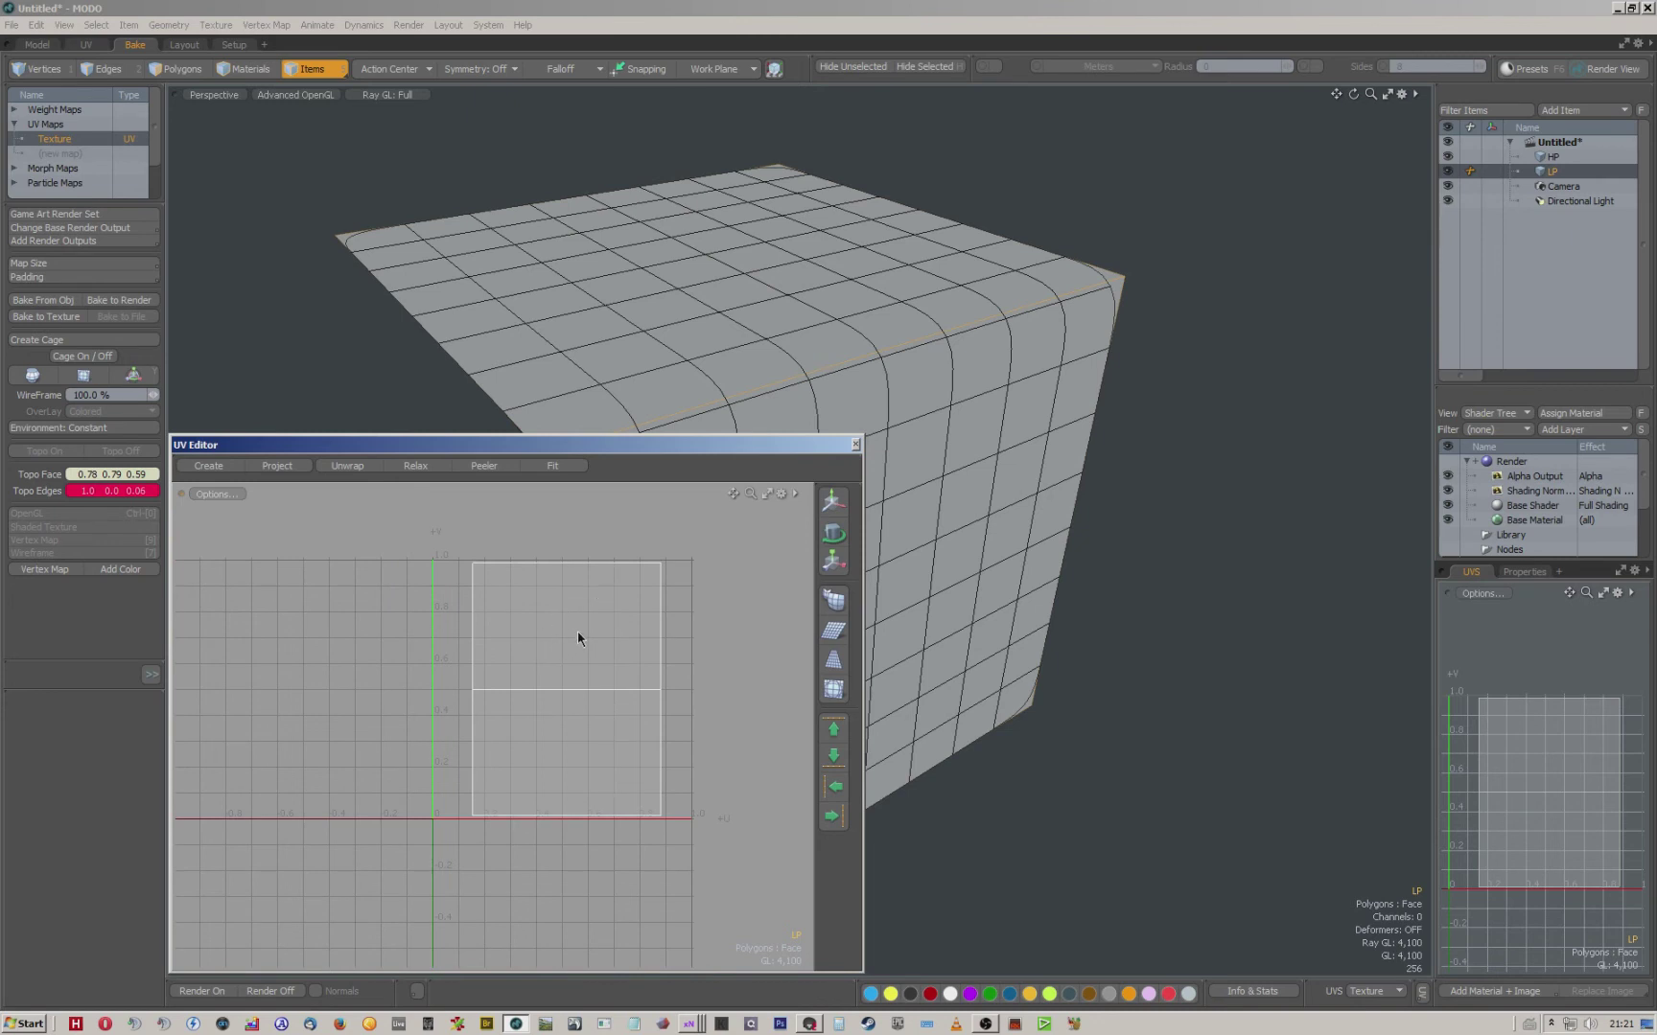
Switch to polygon selection, highlight both LP faces in the UV Editor and clear the selection.
click(577, 633)
click(172, 71)
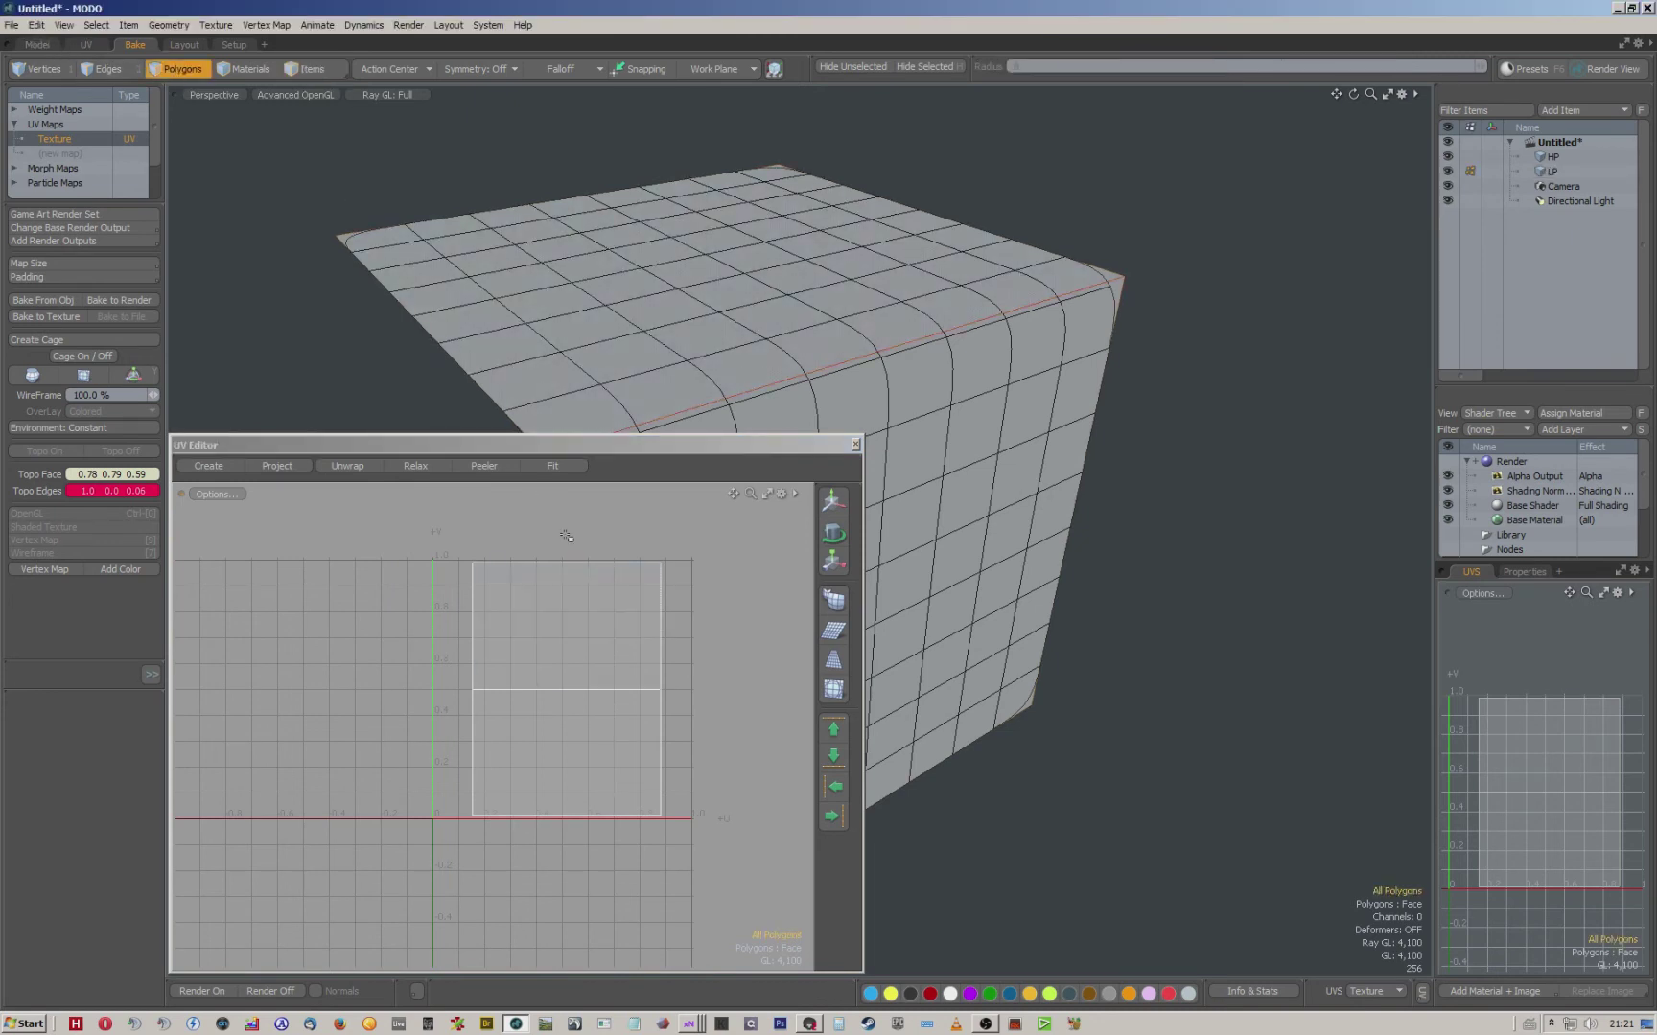
click(586, 577)
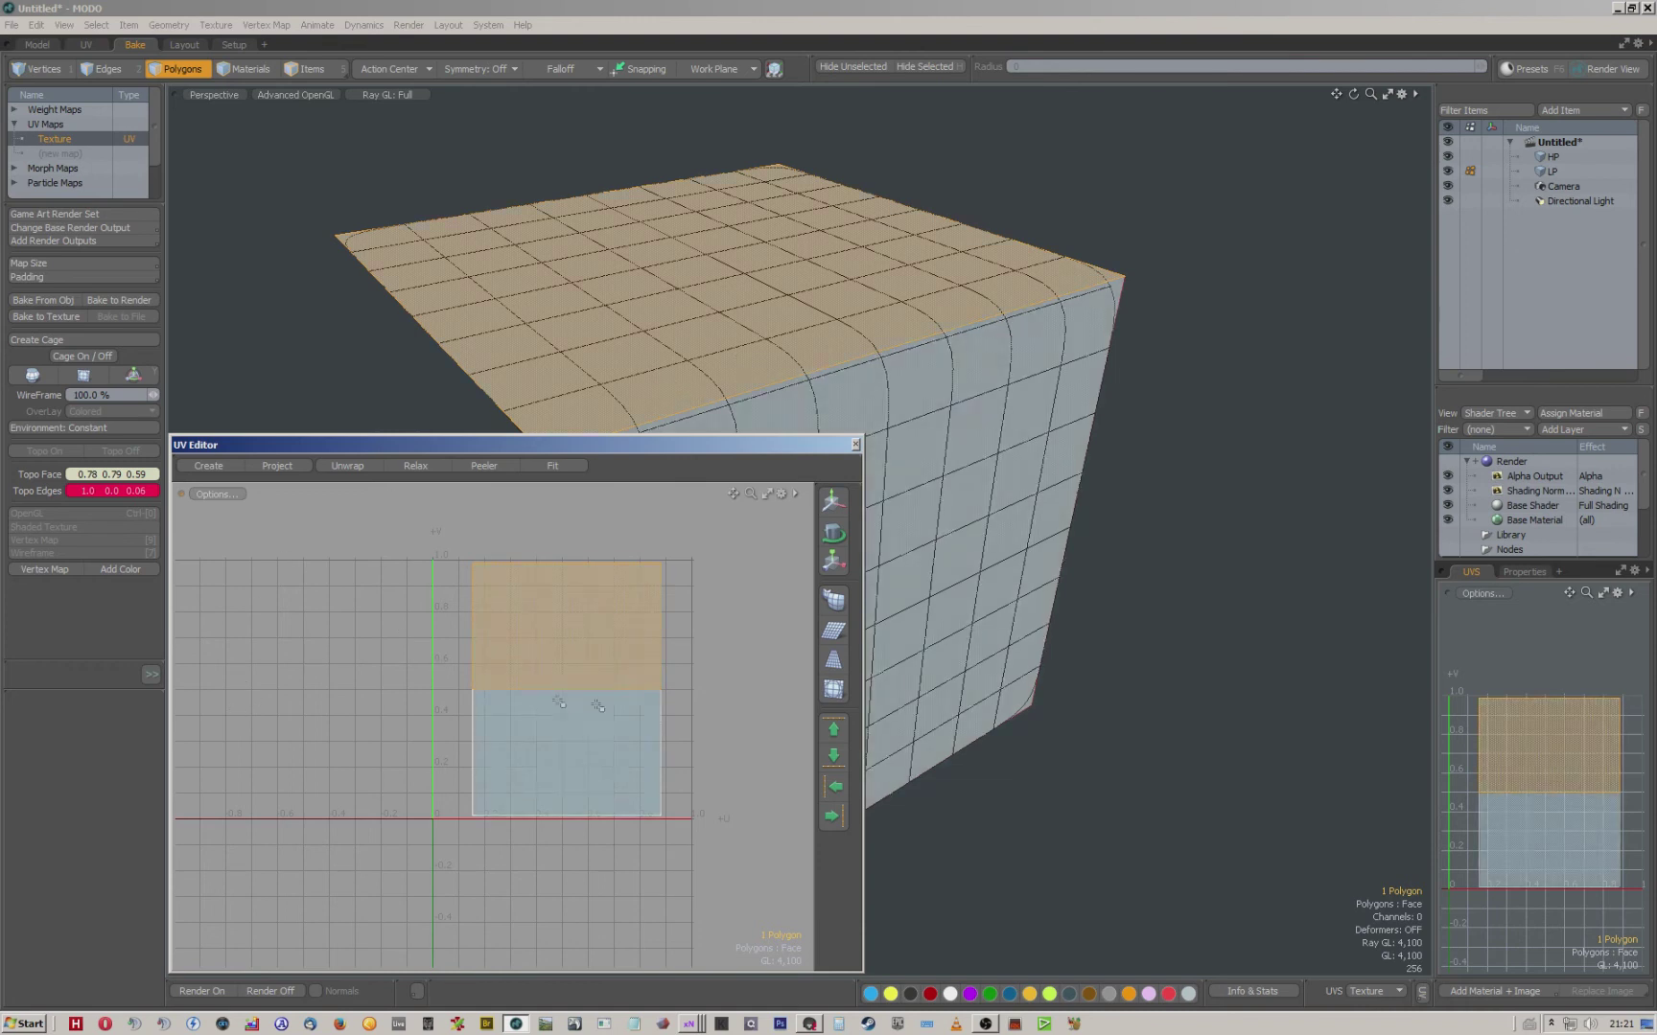
shift+click(568, 724)
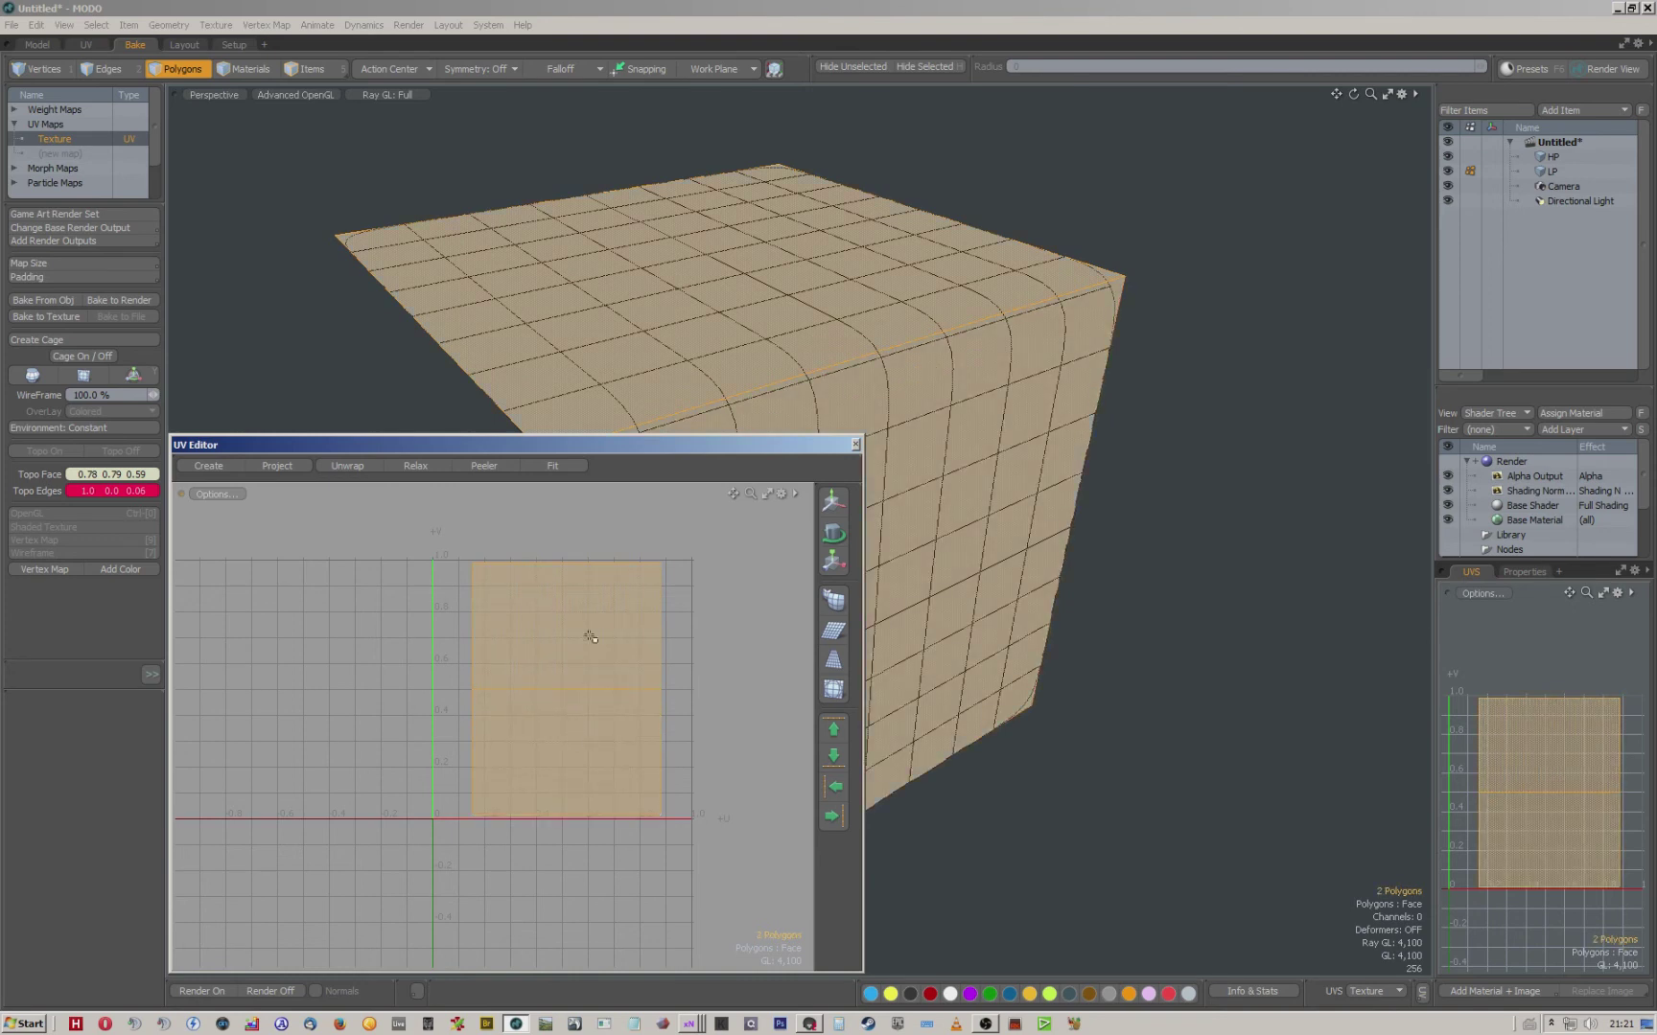
click(679, 648)
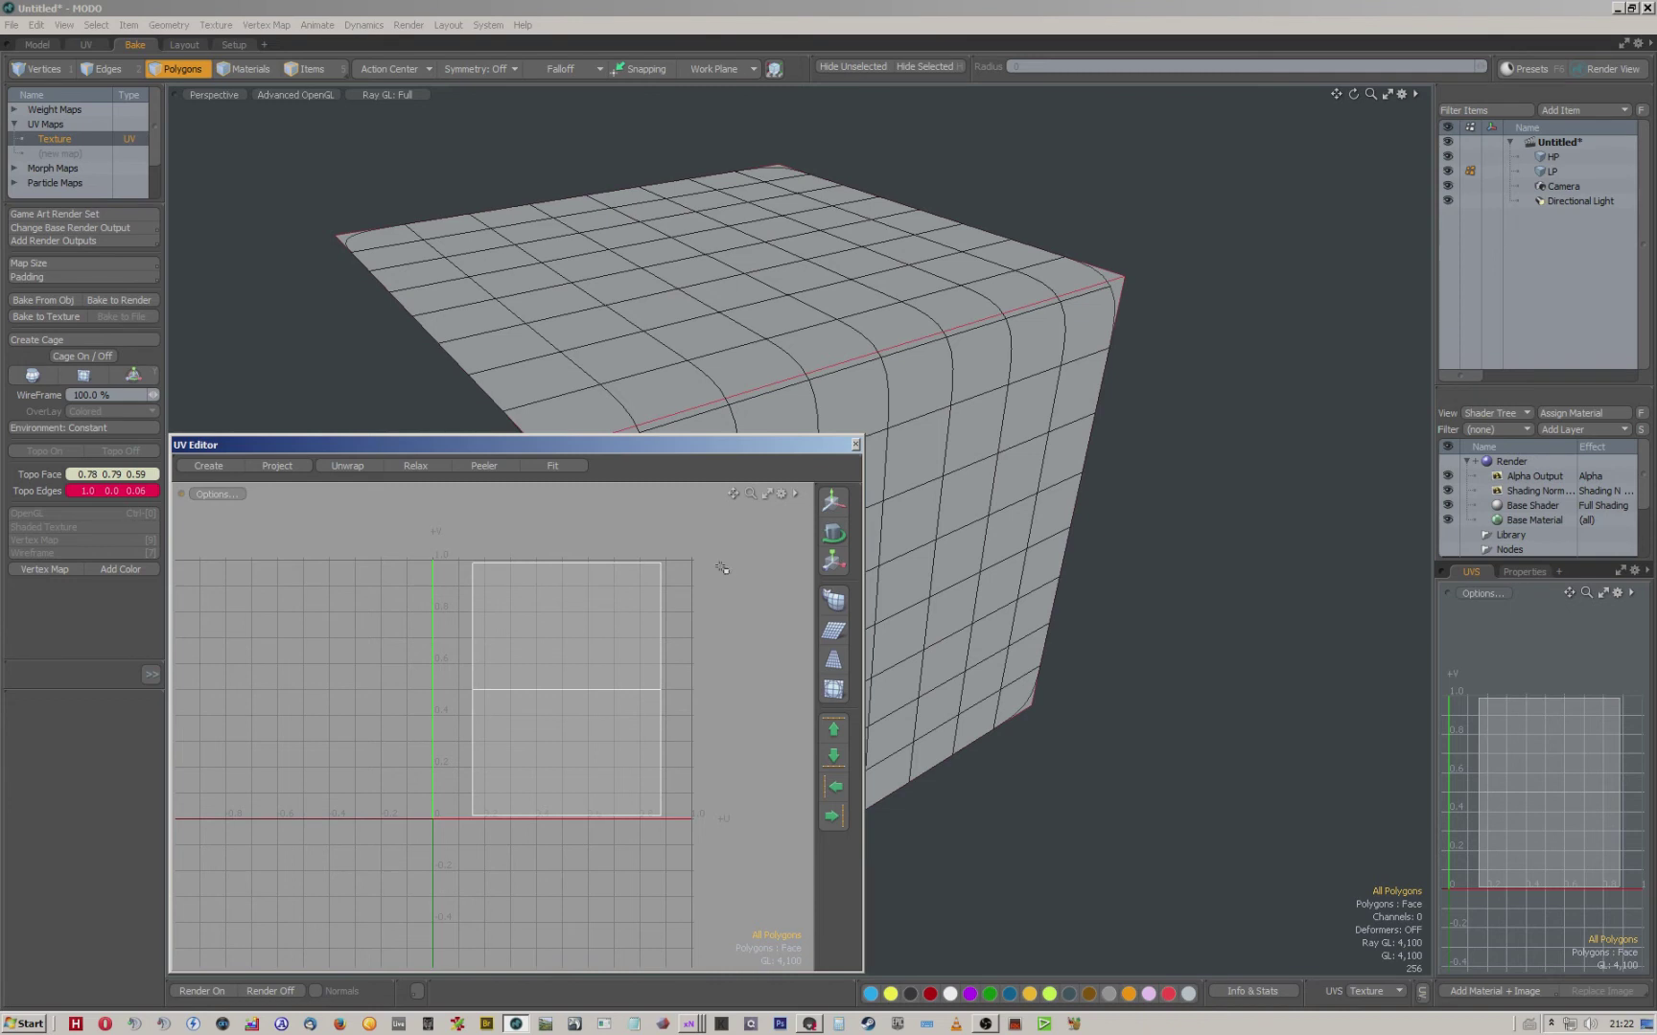
Separate the top face's UVs from the front face by moving them up in V with Tear Off enabled.
click(546, 614)
click(623, 649)
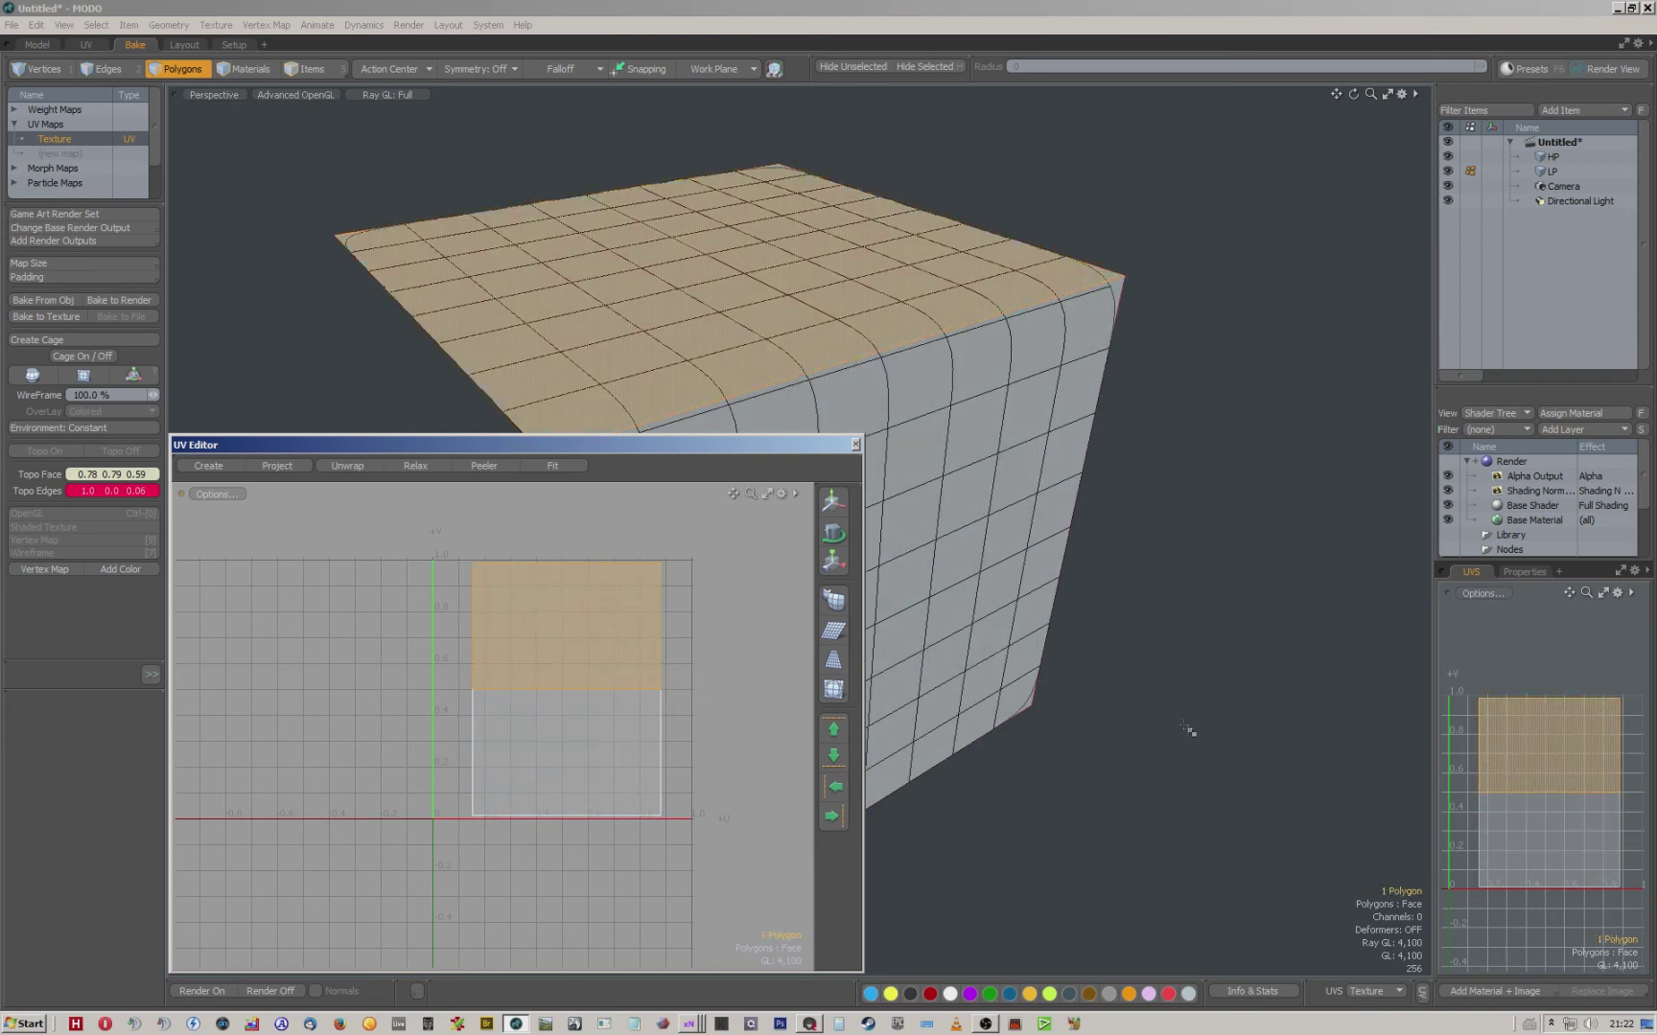
click(1421, 993)
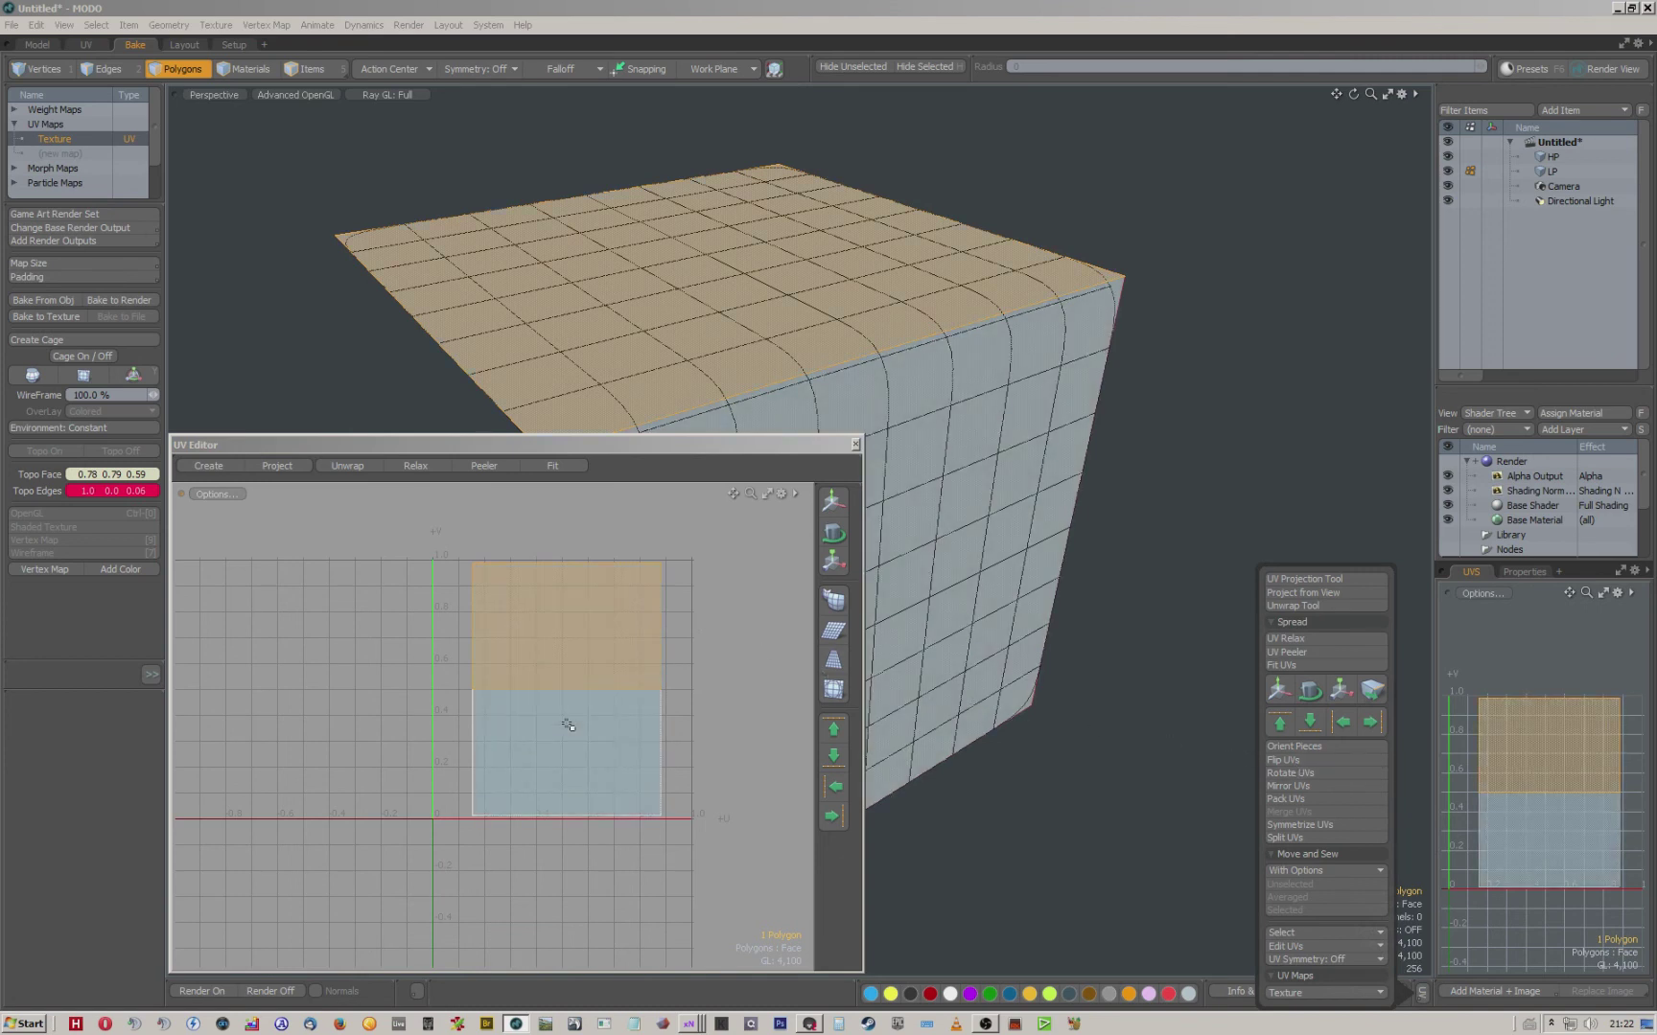
key(w)
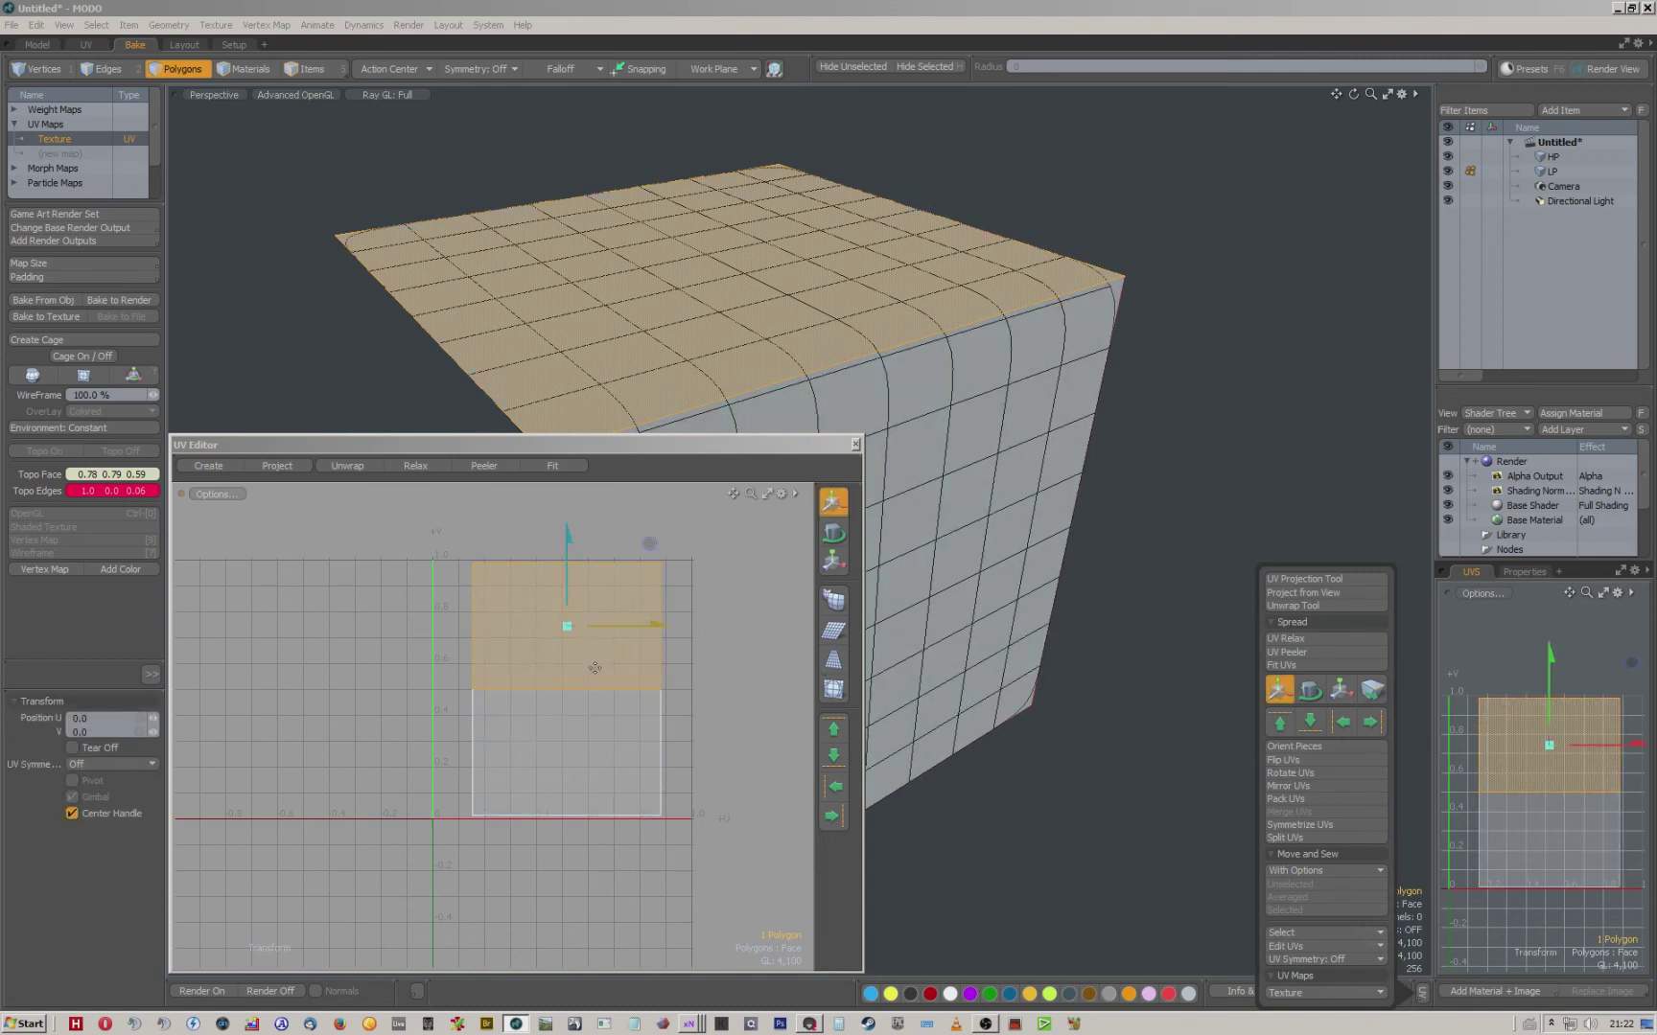
click(73, 748)
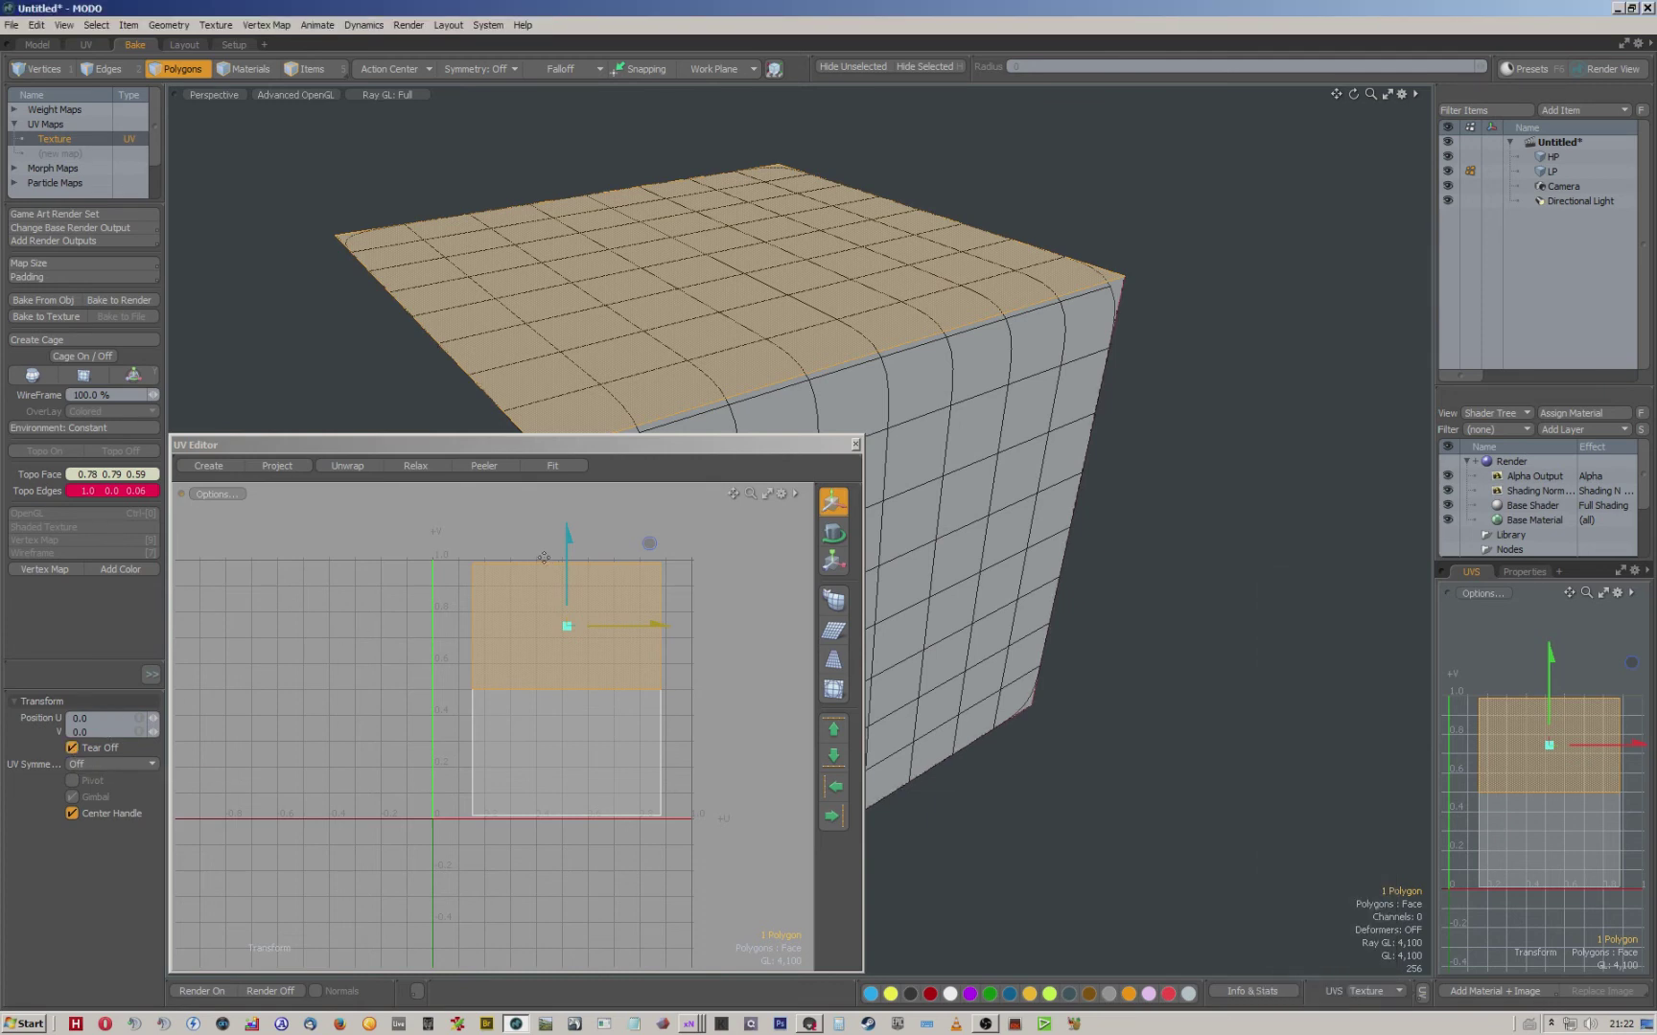
drag(568, 538, 568, 521)
key(space)
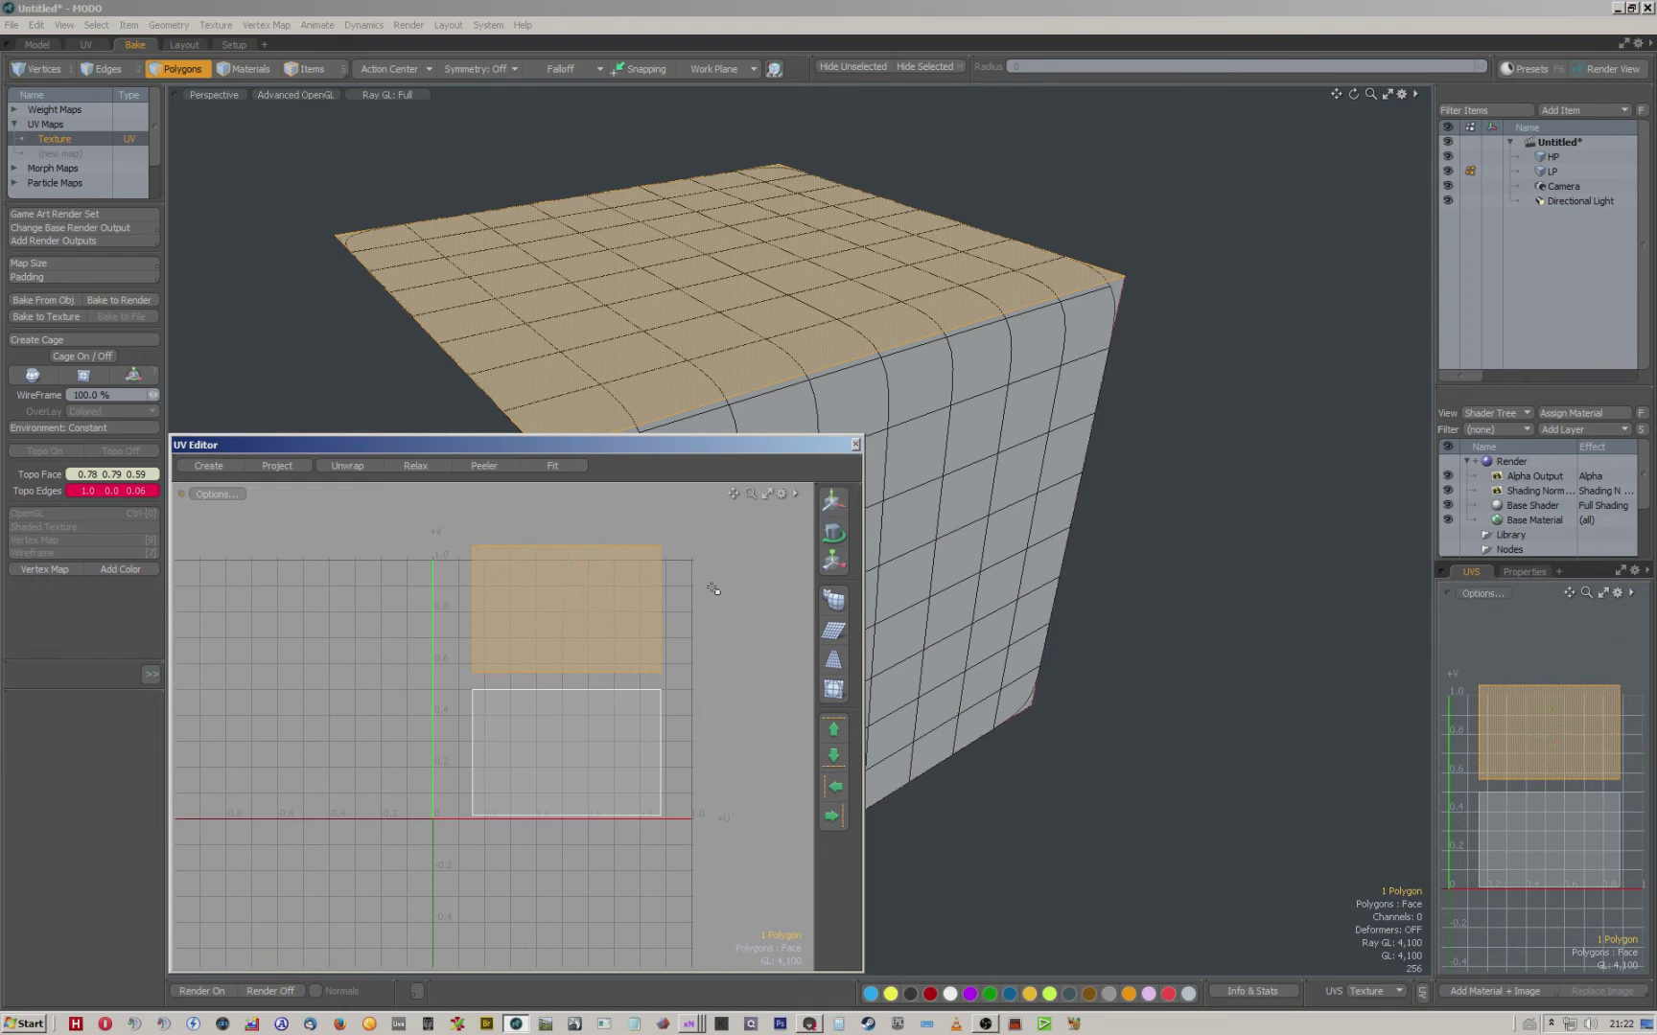
Clear the selection and move both UV islands down together slightly.
click(713, 588)
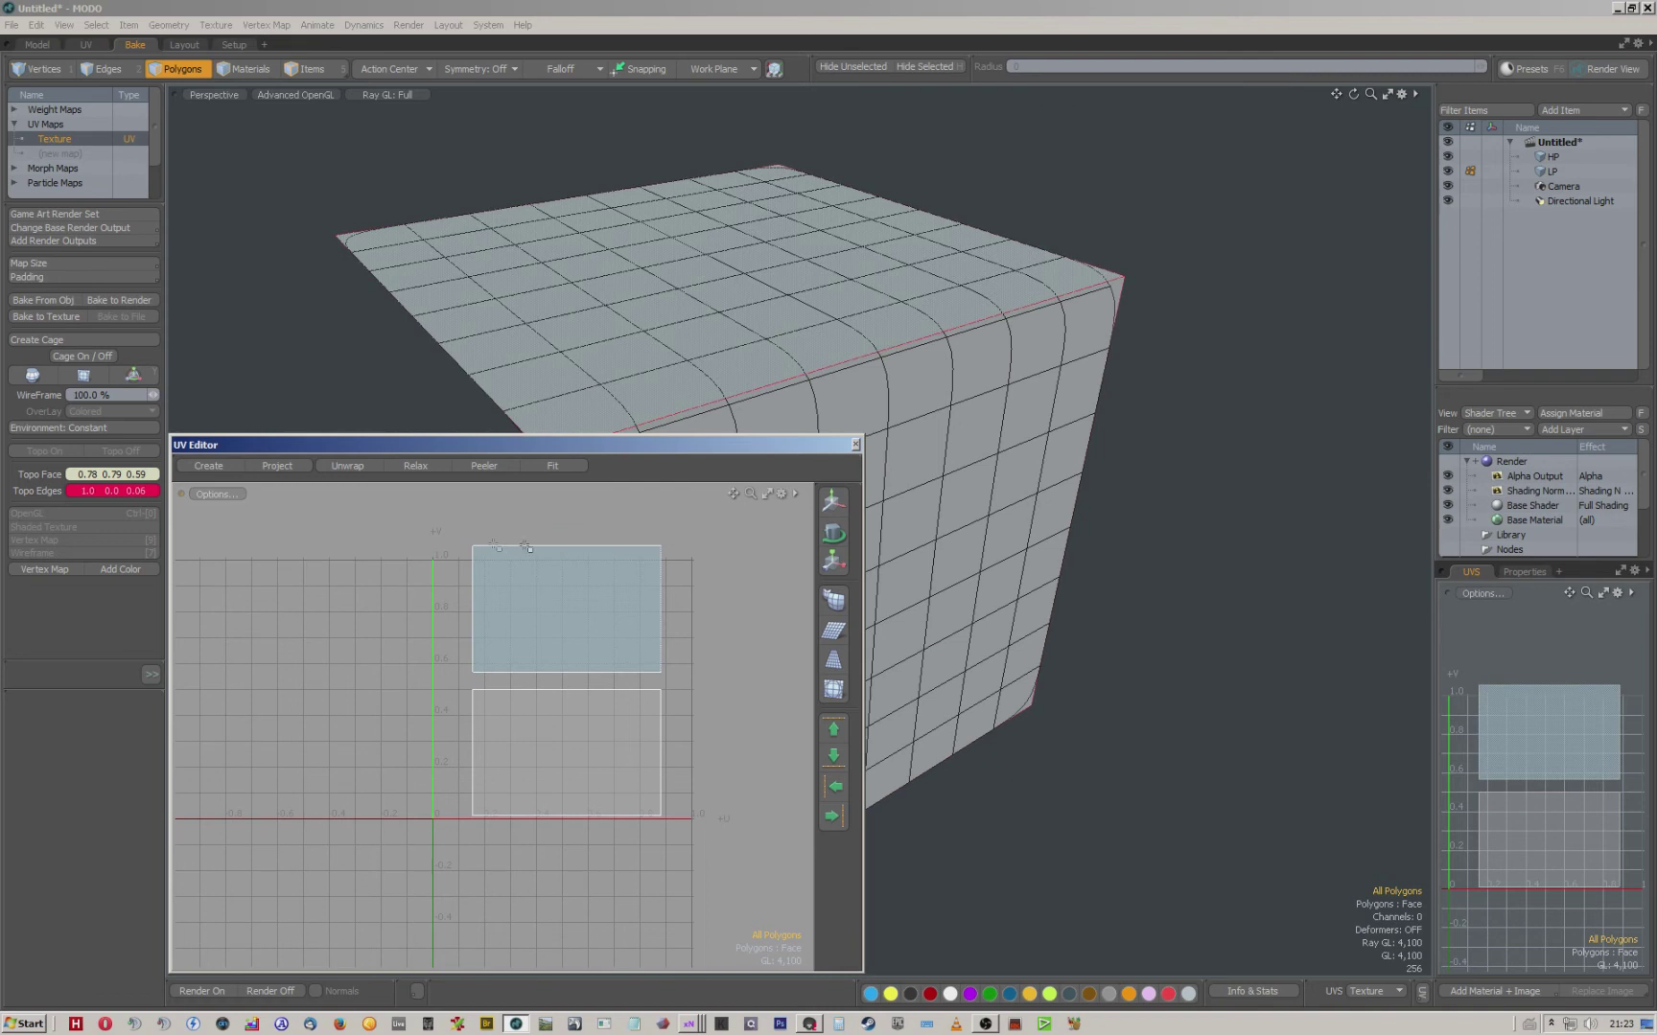
click(560, 636)
key(w)
drag(571, 594, 571, 606)
key(space)
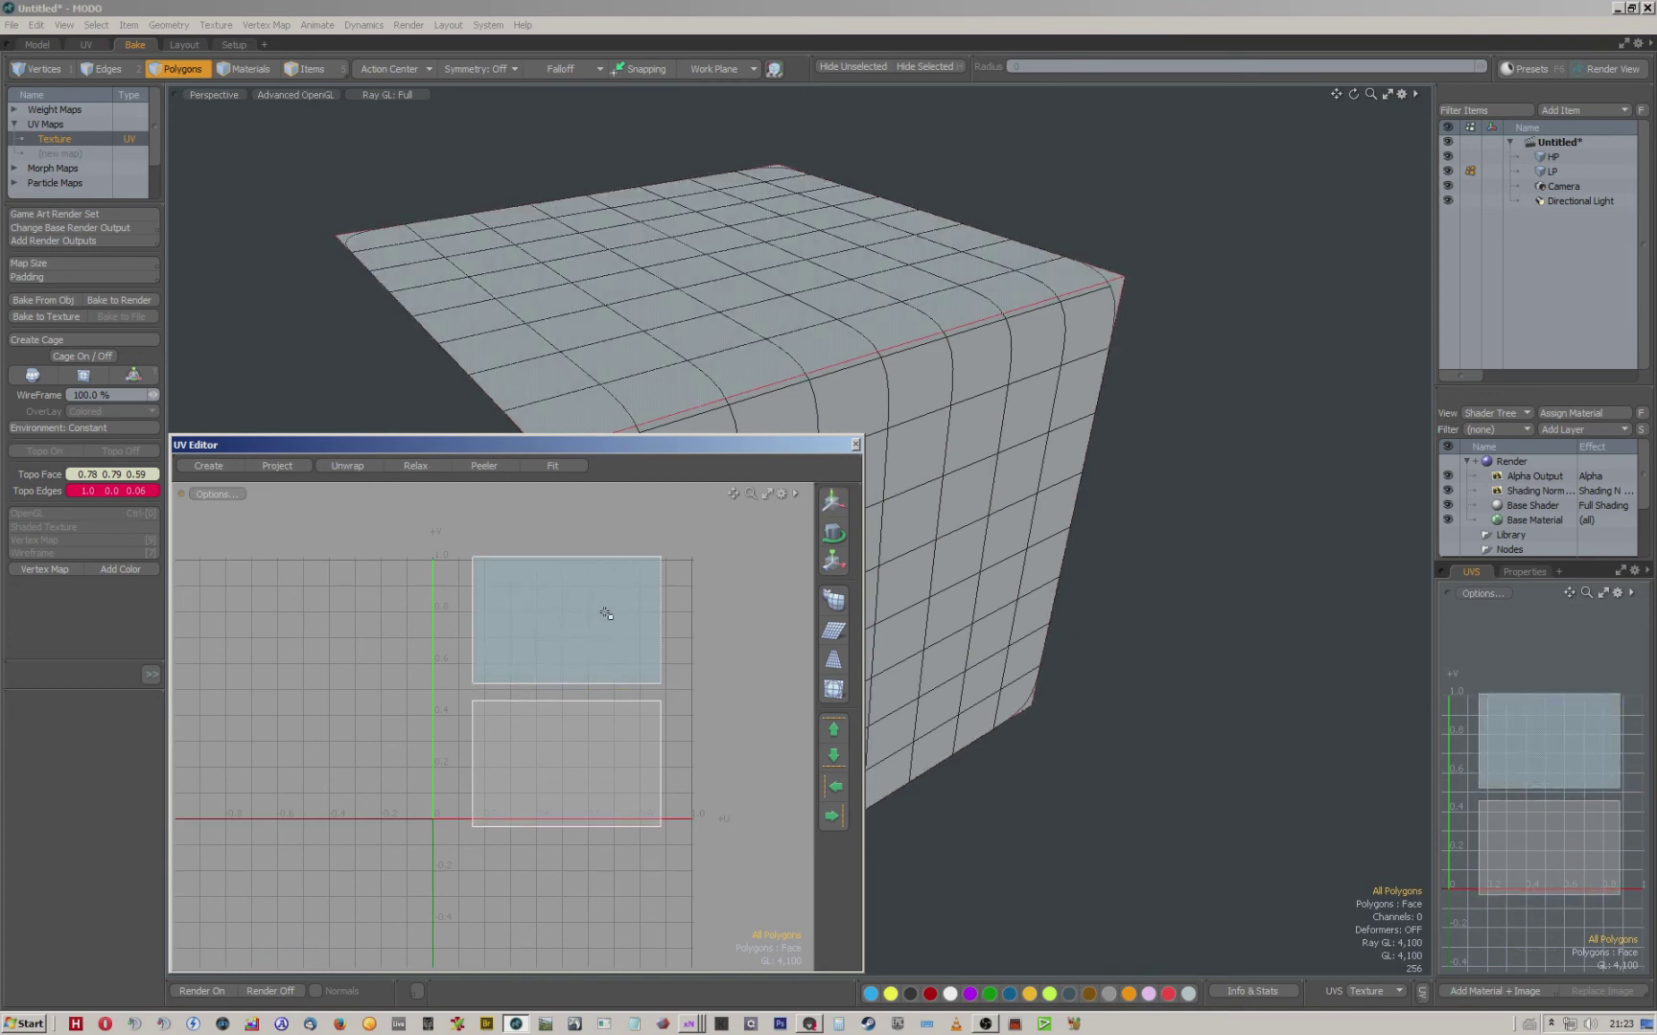
Scale both UV islands down uniformly and move them up about 0.0133 in V to sit inside the UV square.
key(r)
drag(649, 610, 567, 614)
key(w)
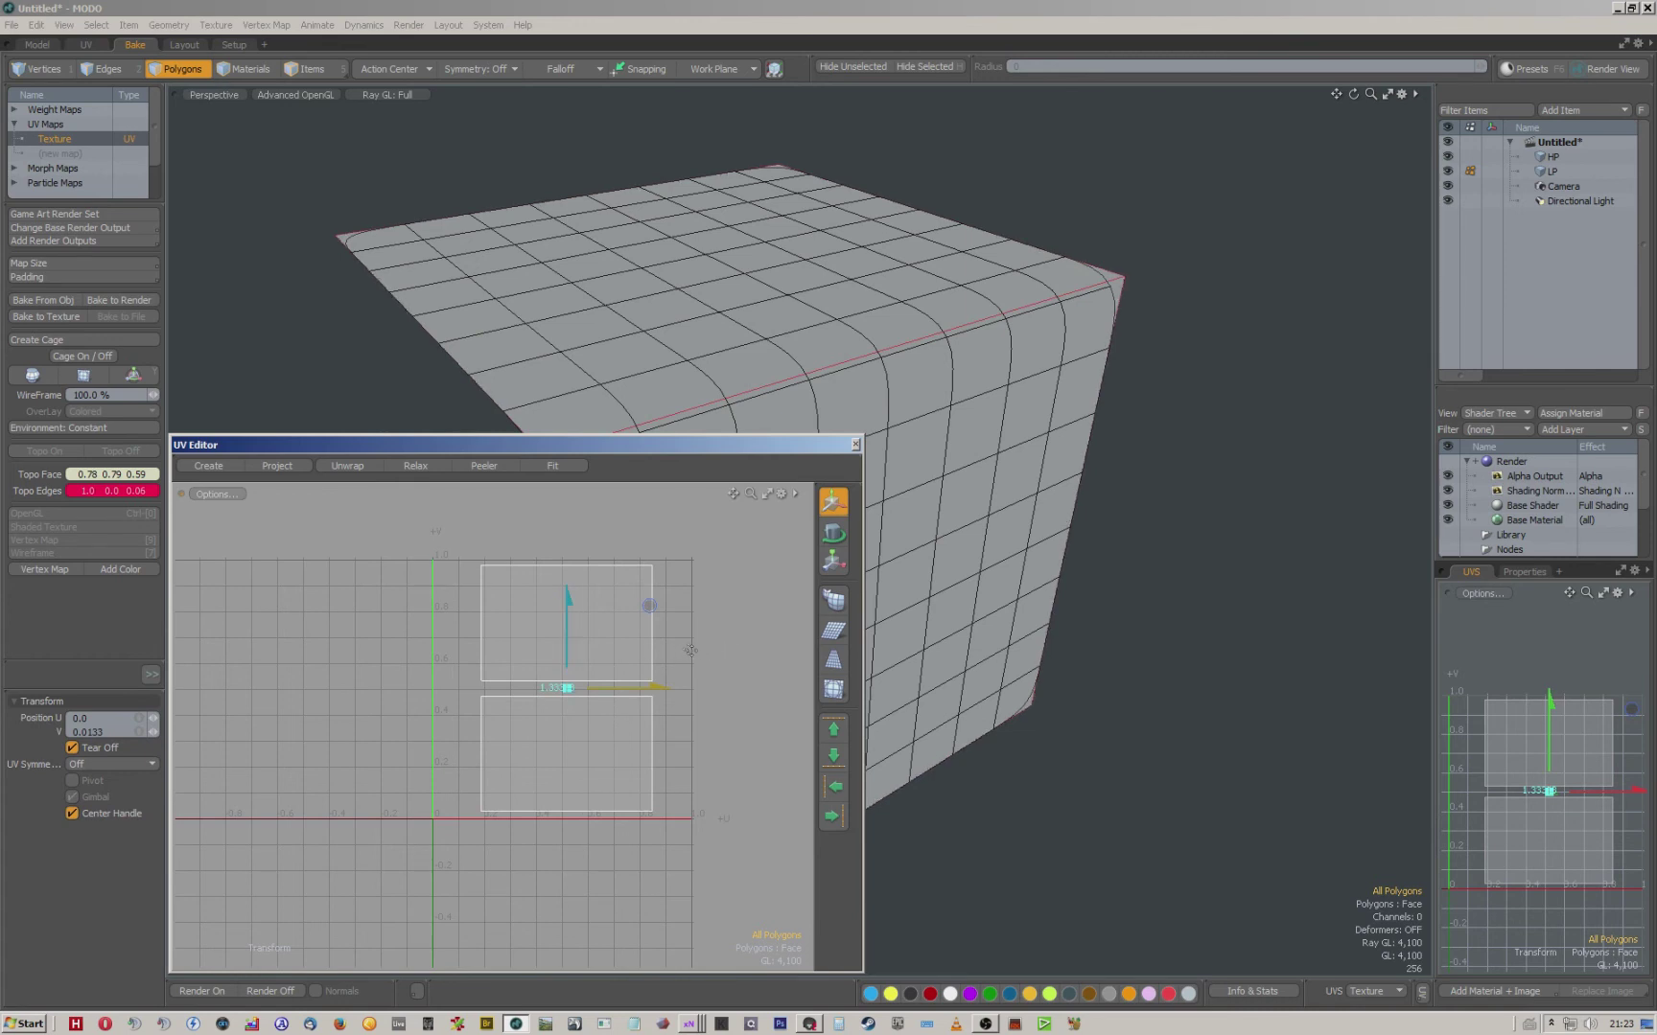
key(q)
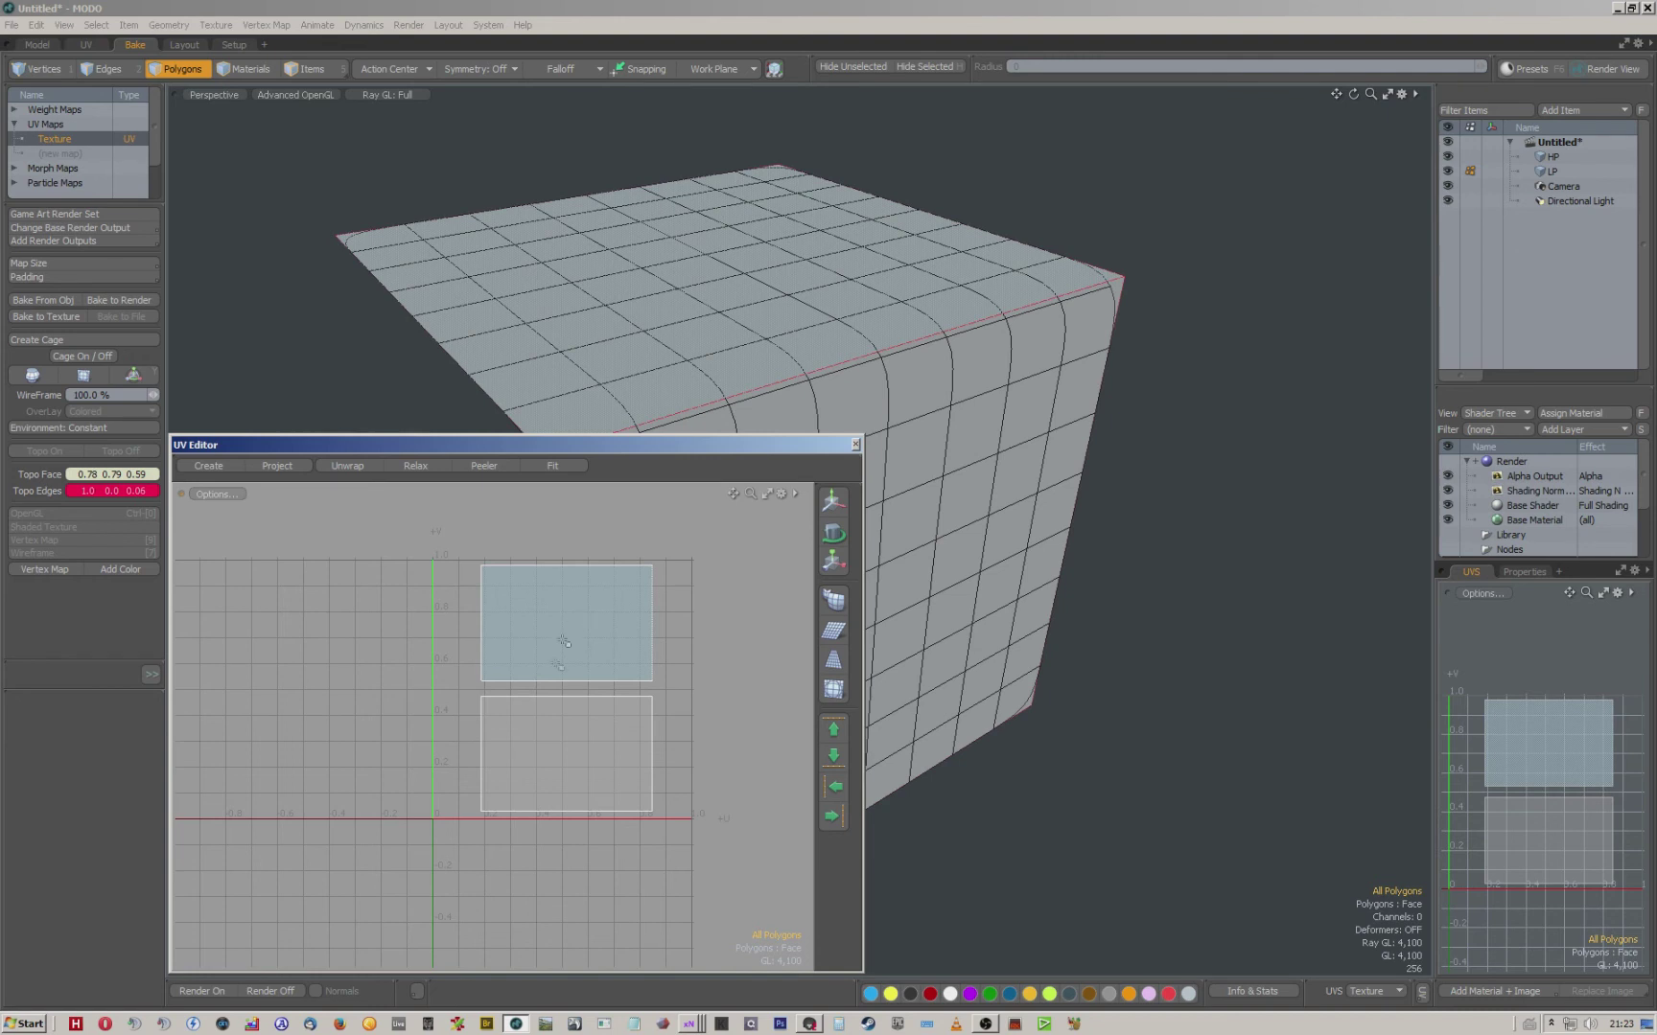
Narrow the gap between the islands by moving only the top one down about 0.0333 in V, and clear the selection.
key(e)
key(w)
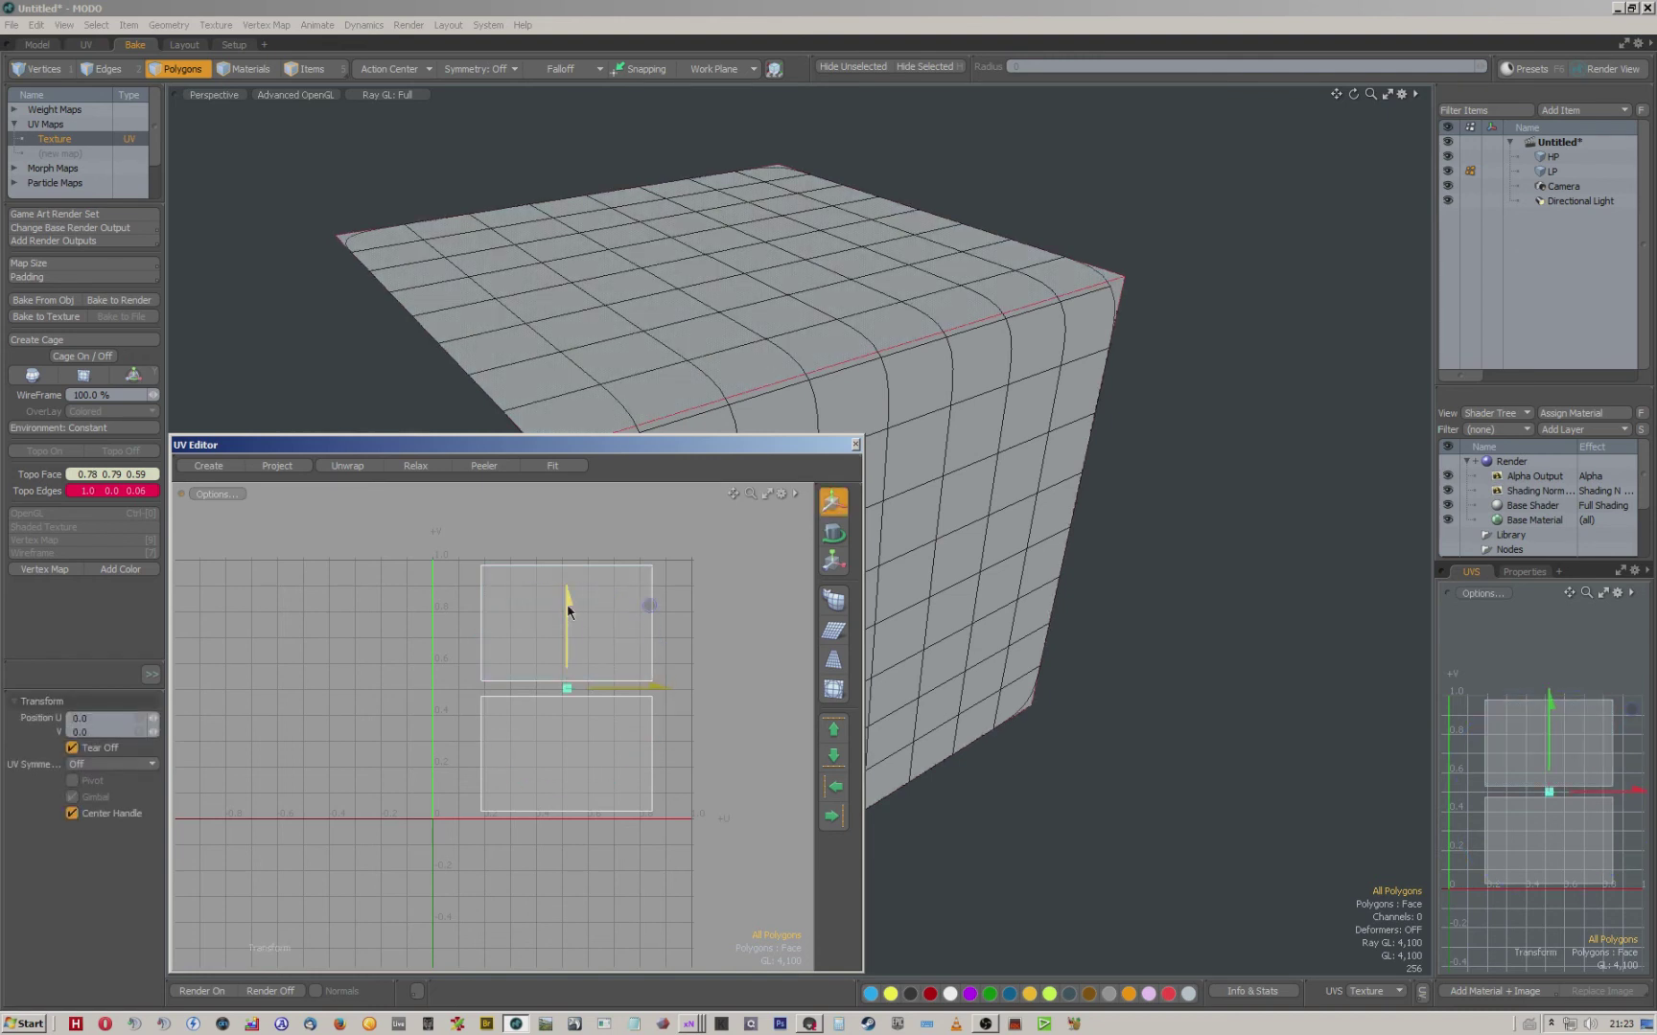
key(q)
click(588, 606)
key(w)
drag(567, 593, 568, 602)
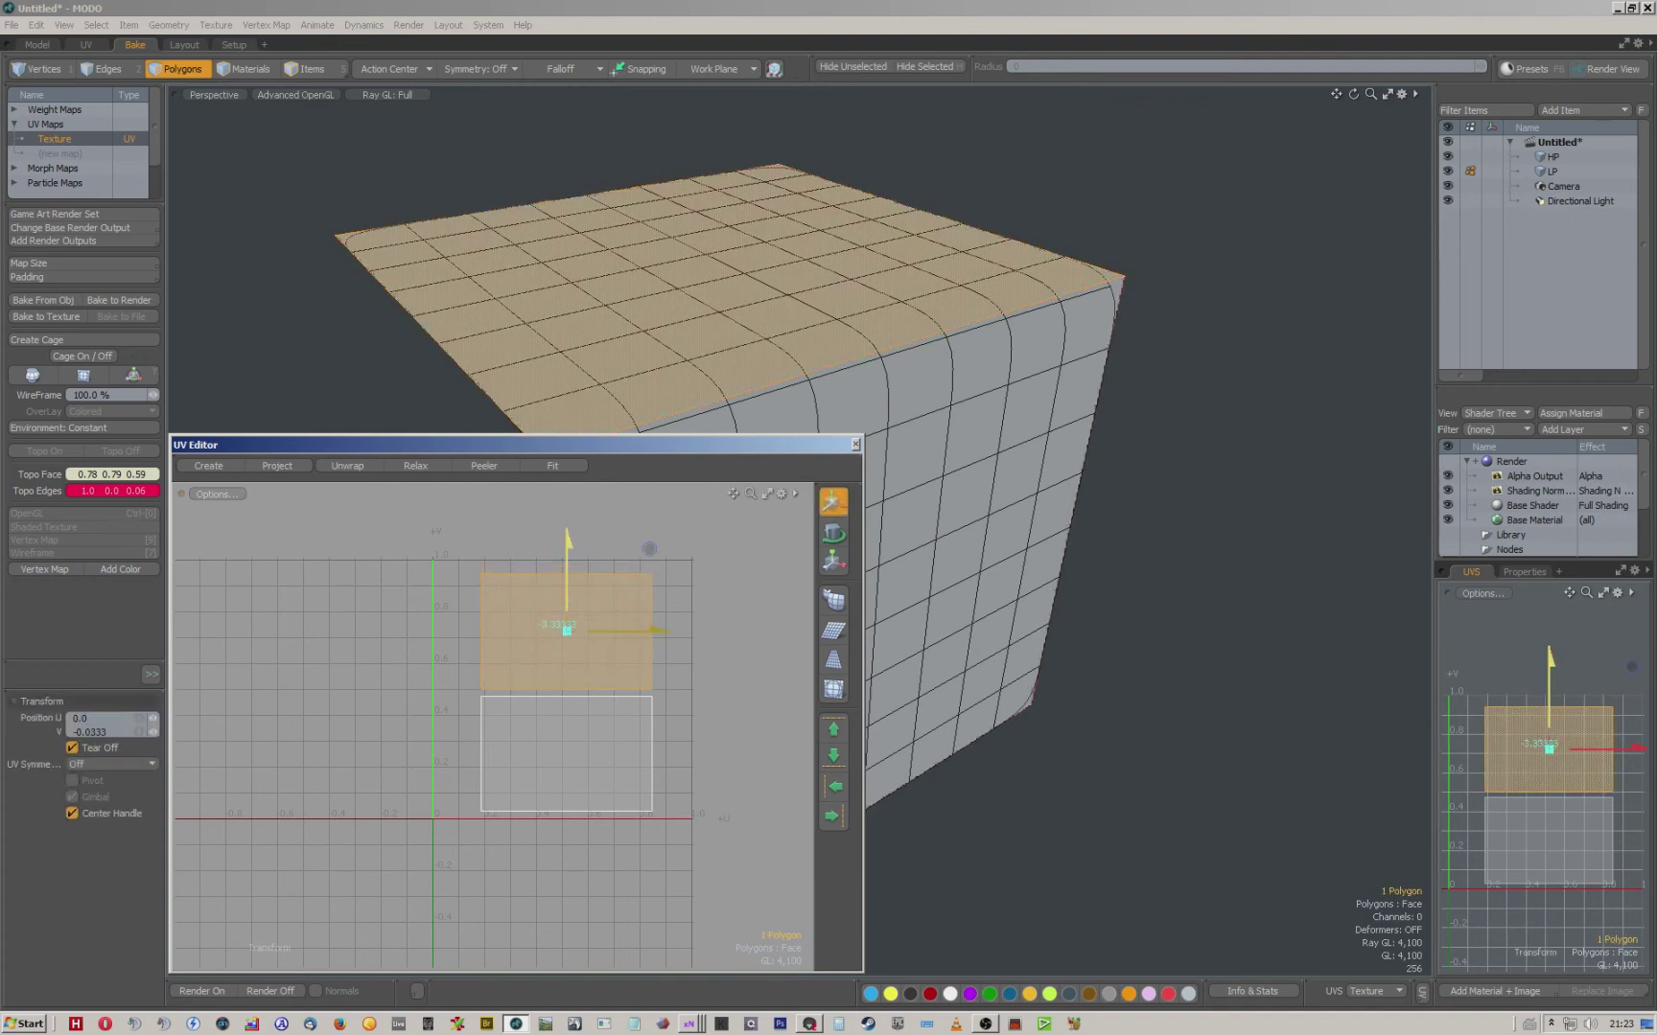
key(q)
click(580, 744)
click(678, 692)
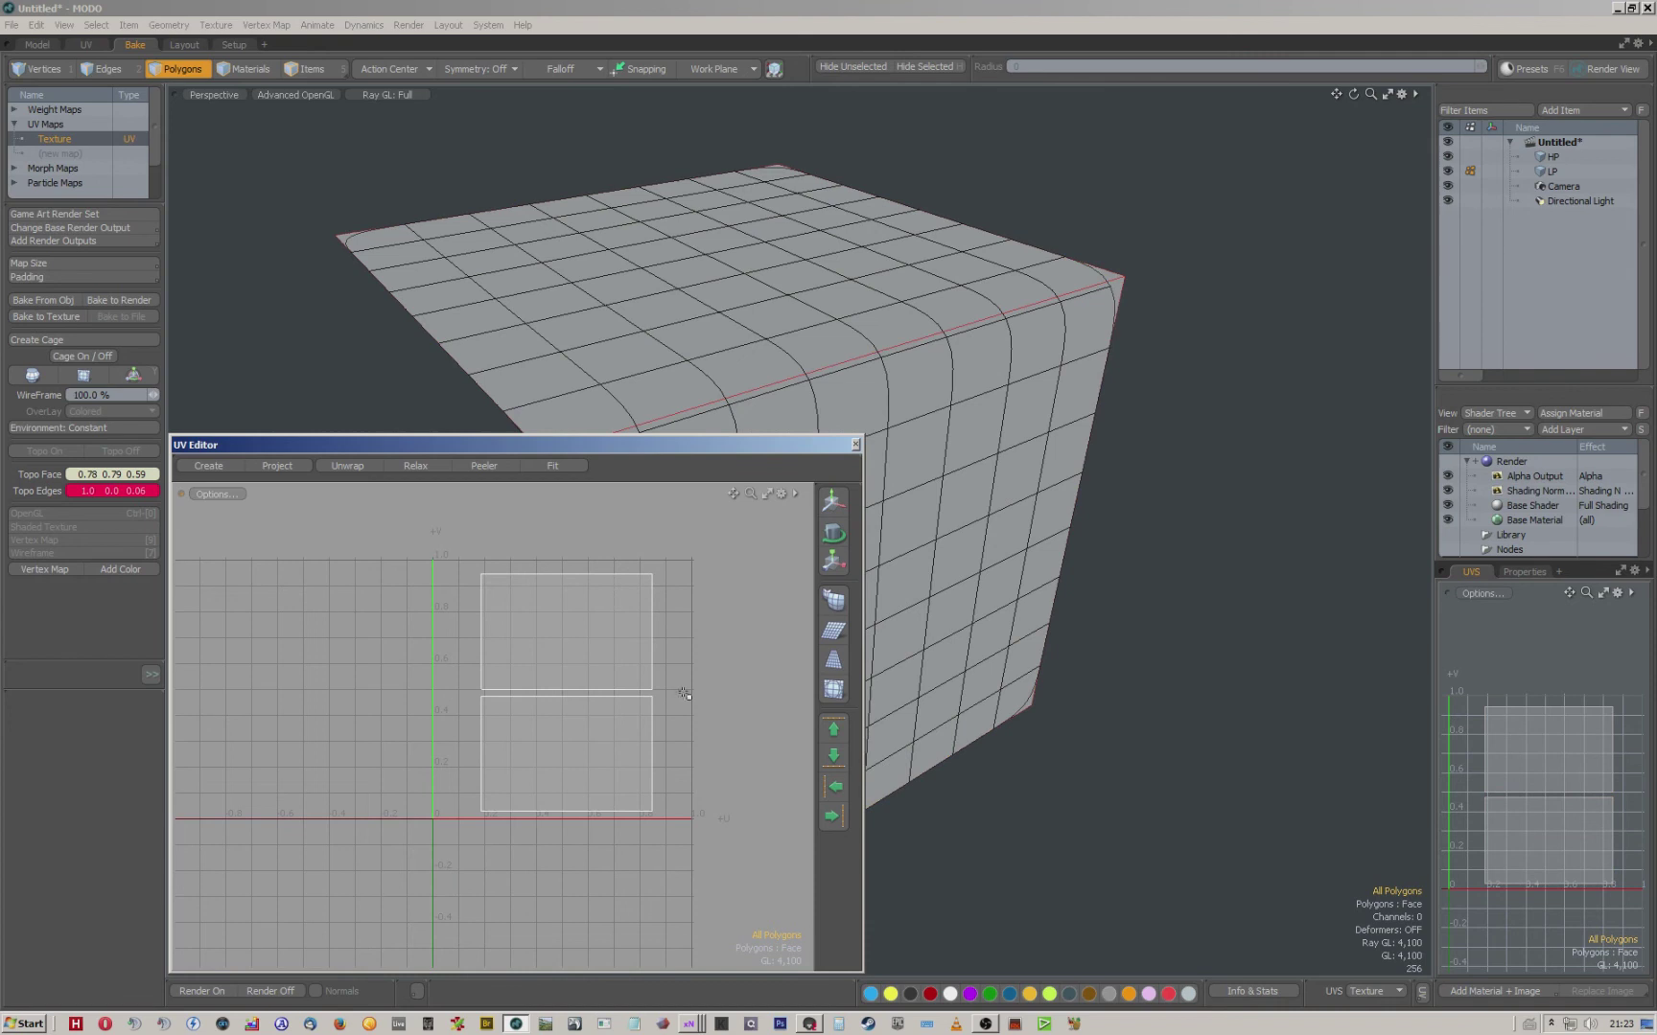
Try fitting both islands to the UV square with Keep Proportion enabled, and undo the fit.
click(552, 465)
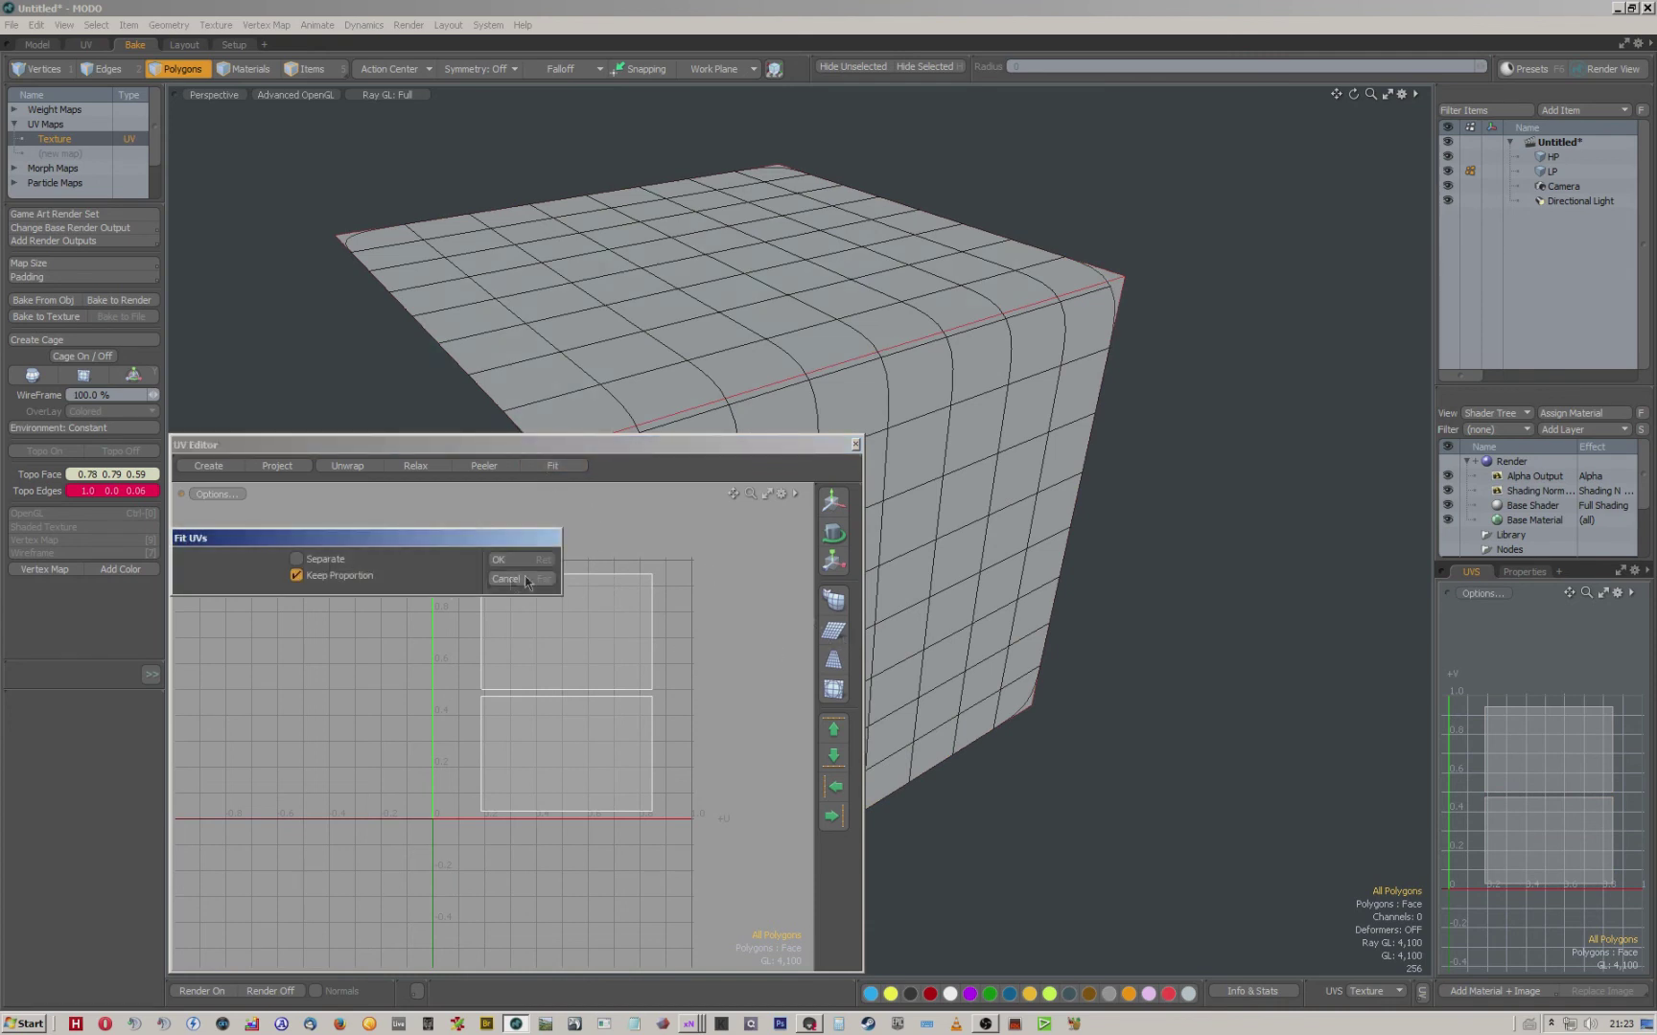
click(518, 559)
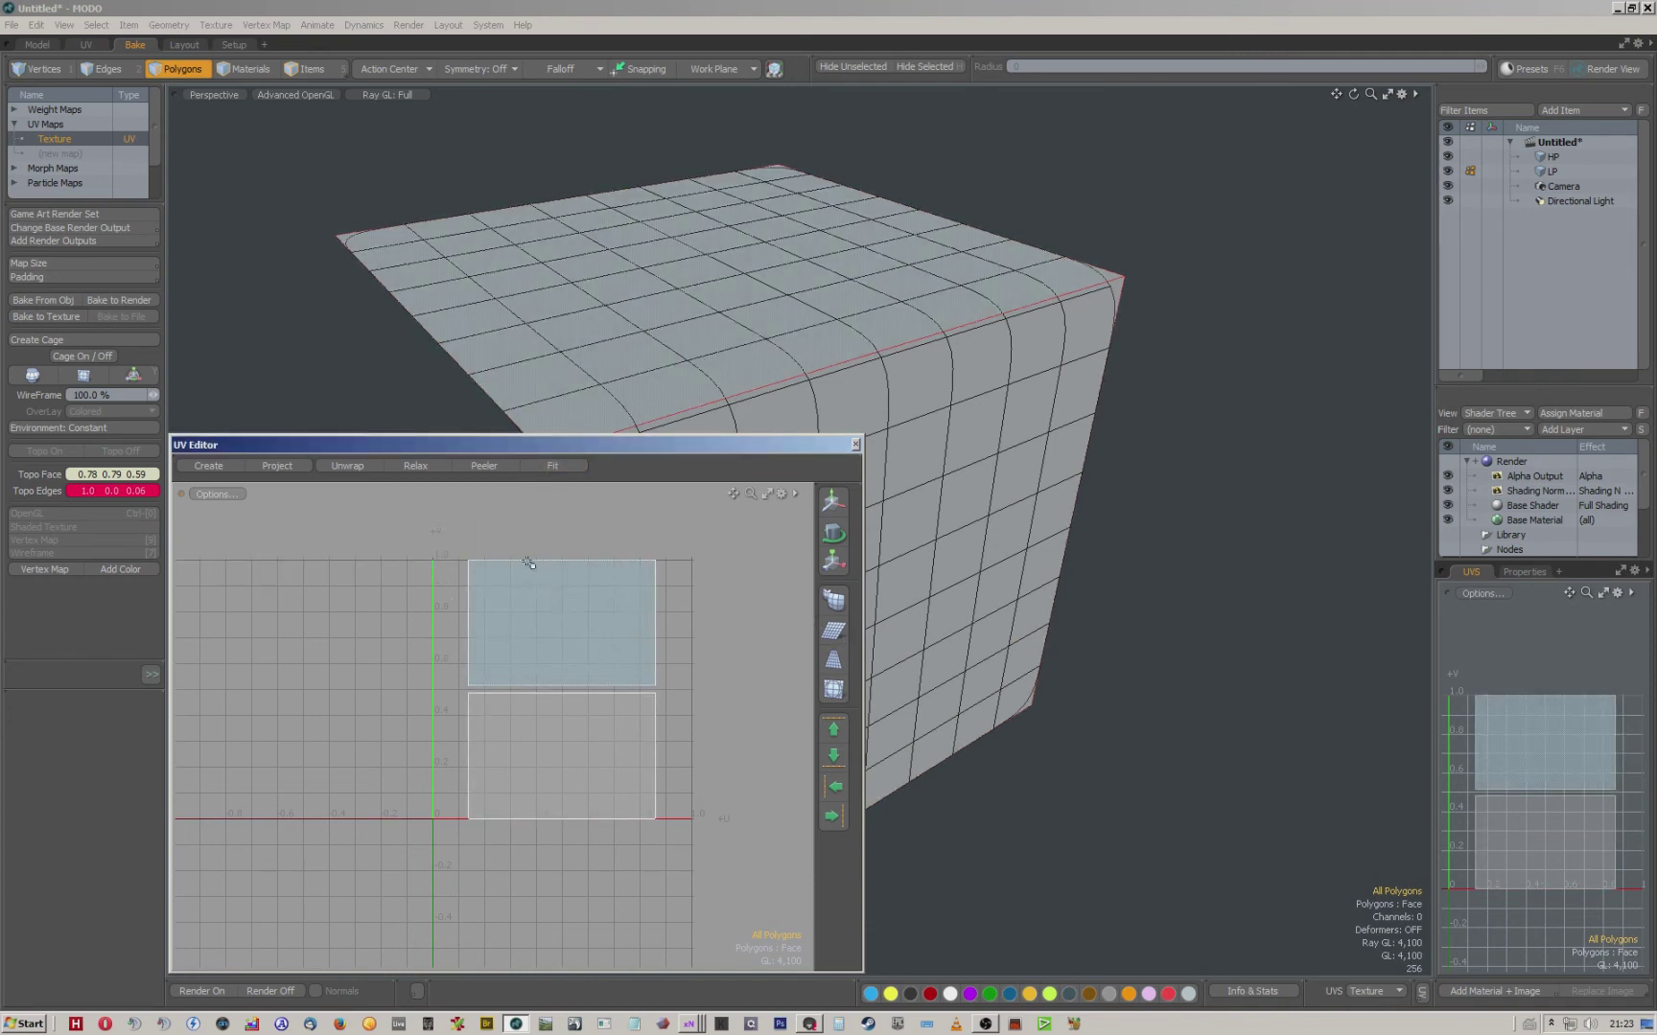
key(ctrl+z)
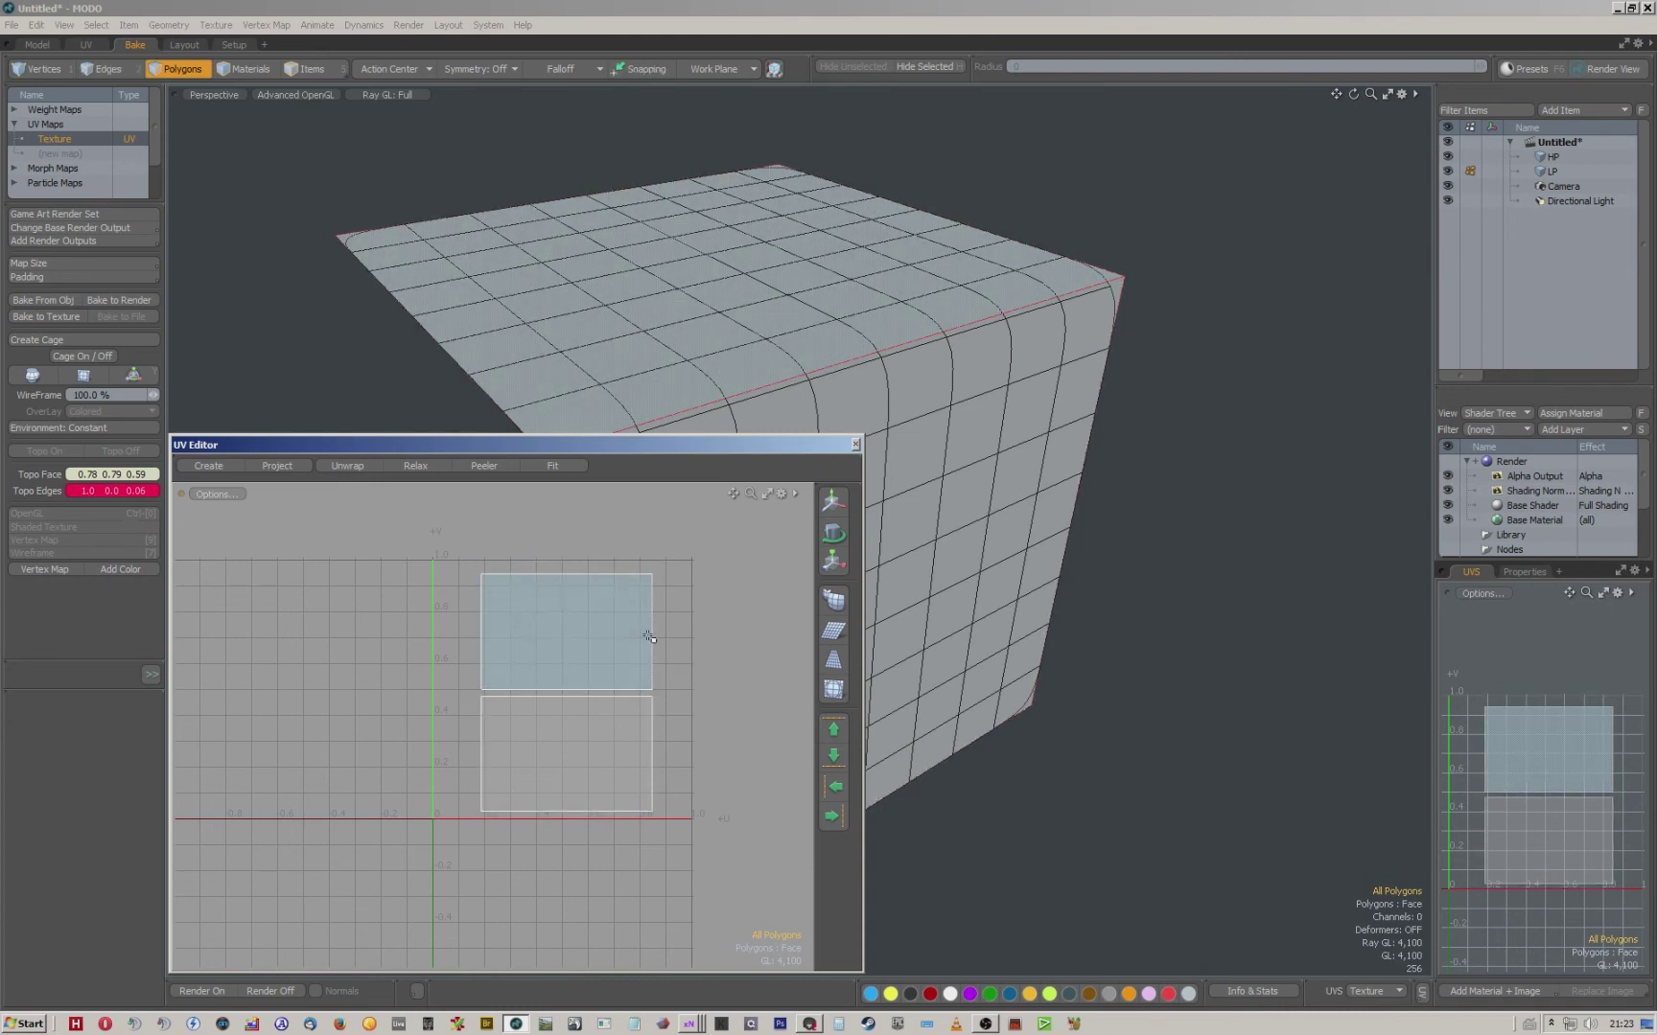
Scale both UV islands up to about 103.5% and move them up slightly to leave padding around the edges.
key(r)
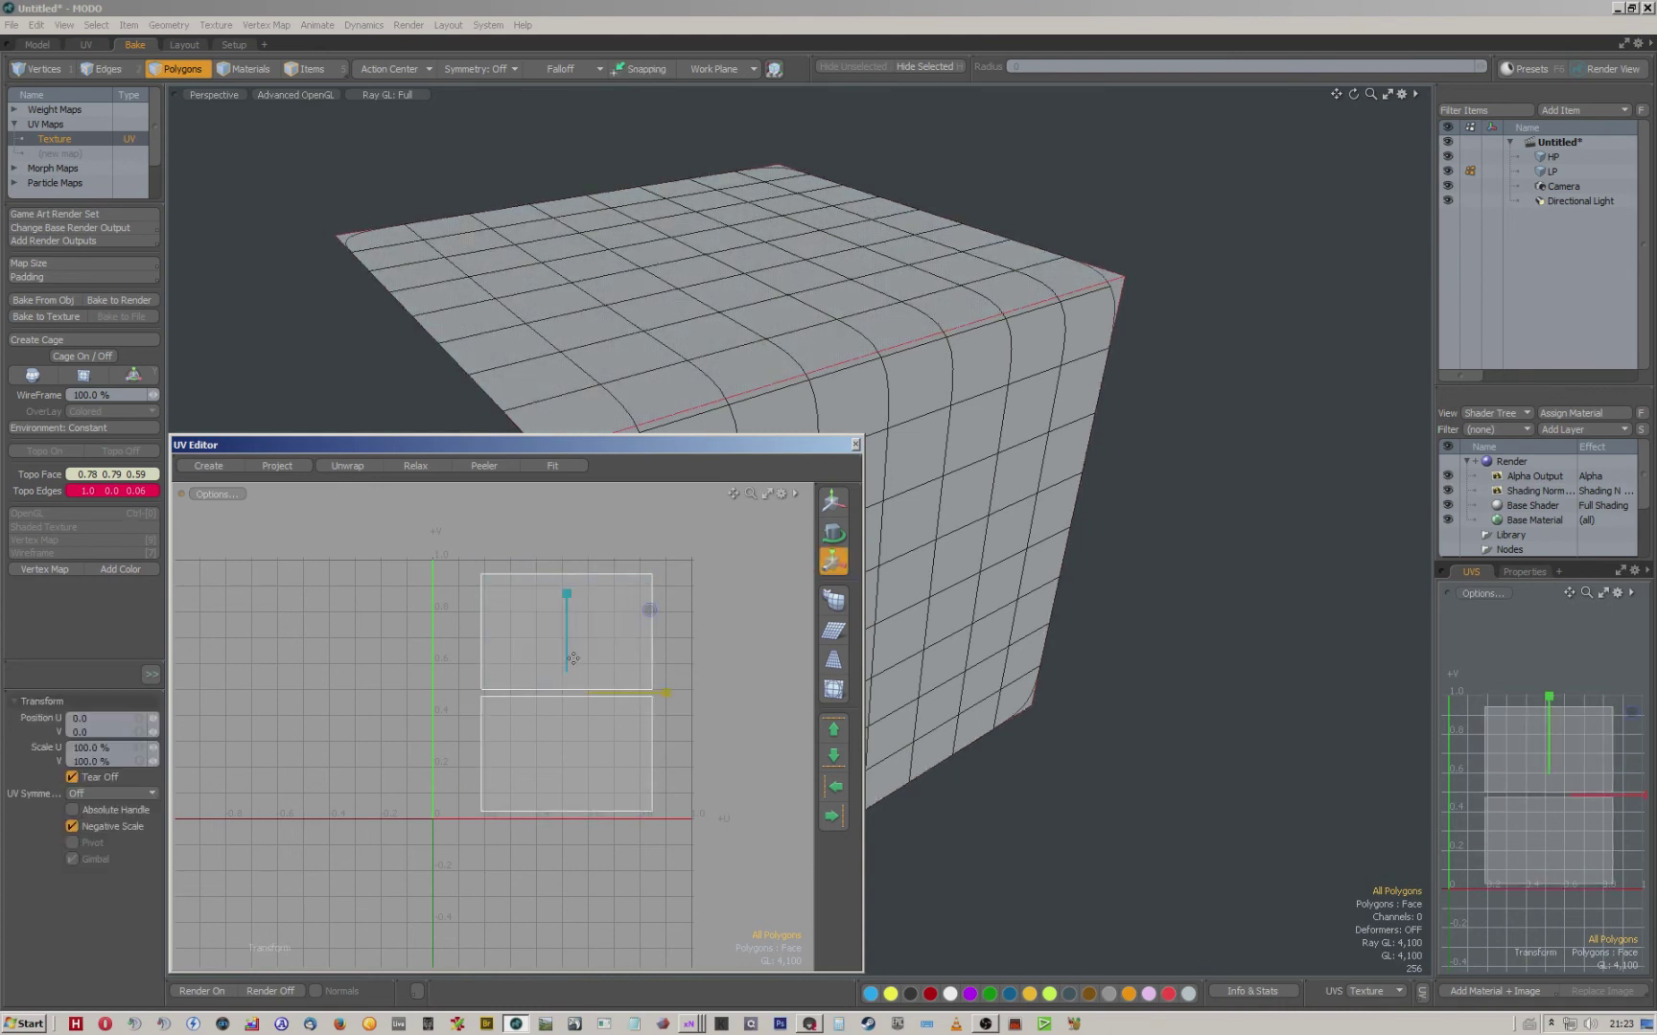
drag(649, 610, 653, 611)
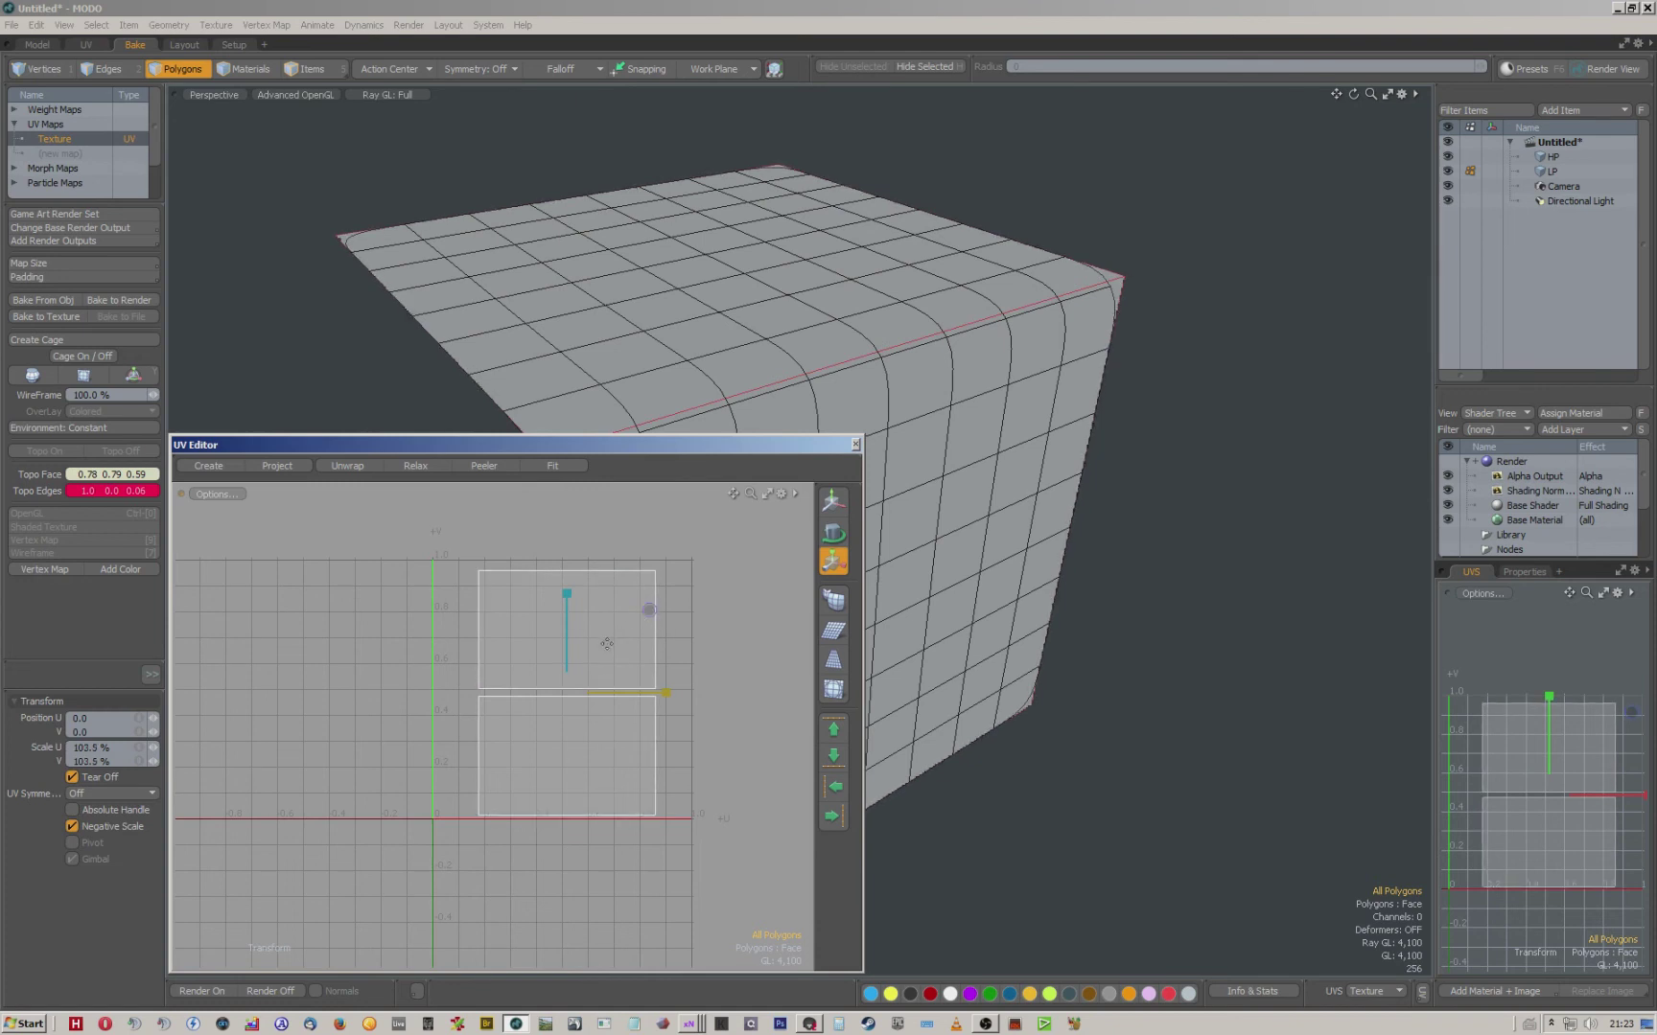
key(w)
drag(567, 622, 567, 618)
key(space)
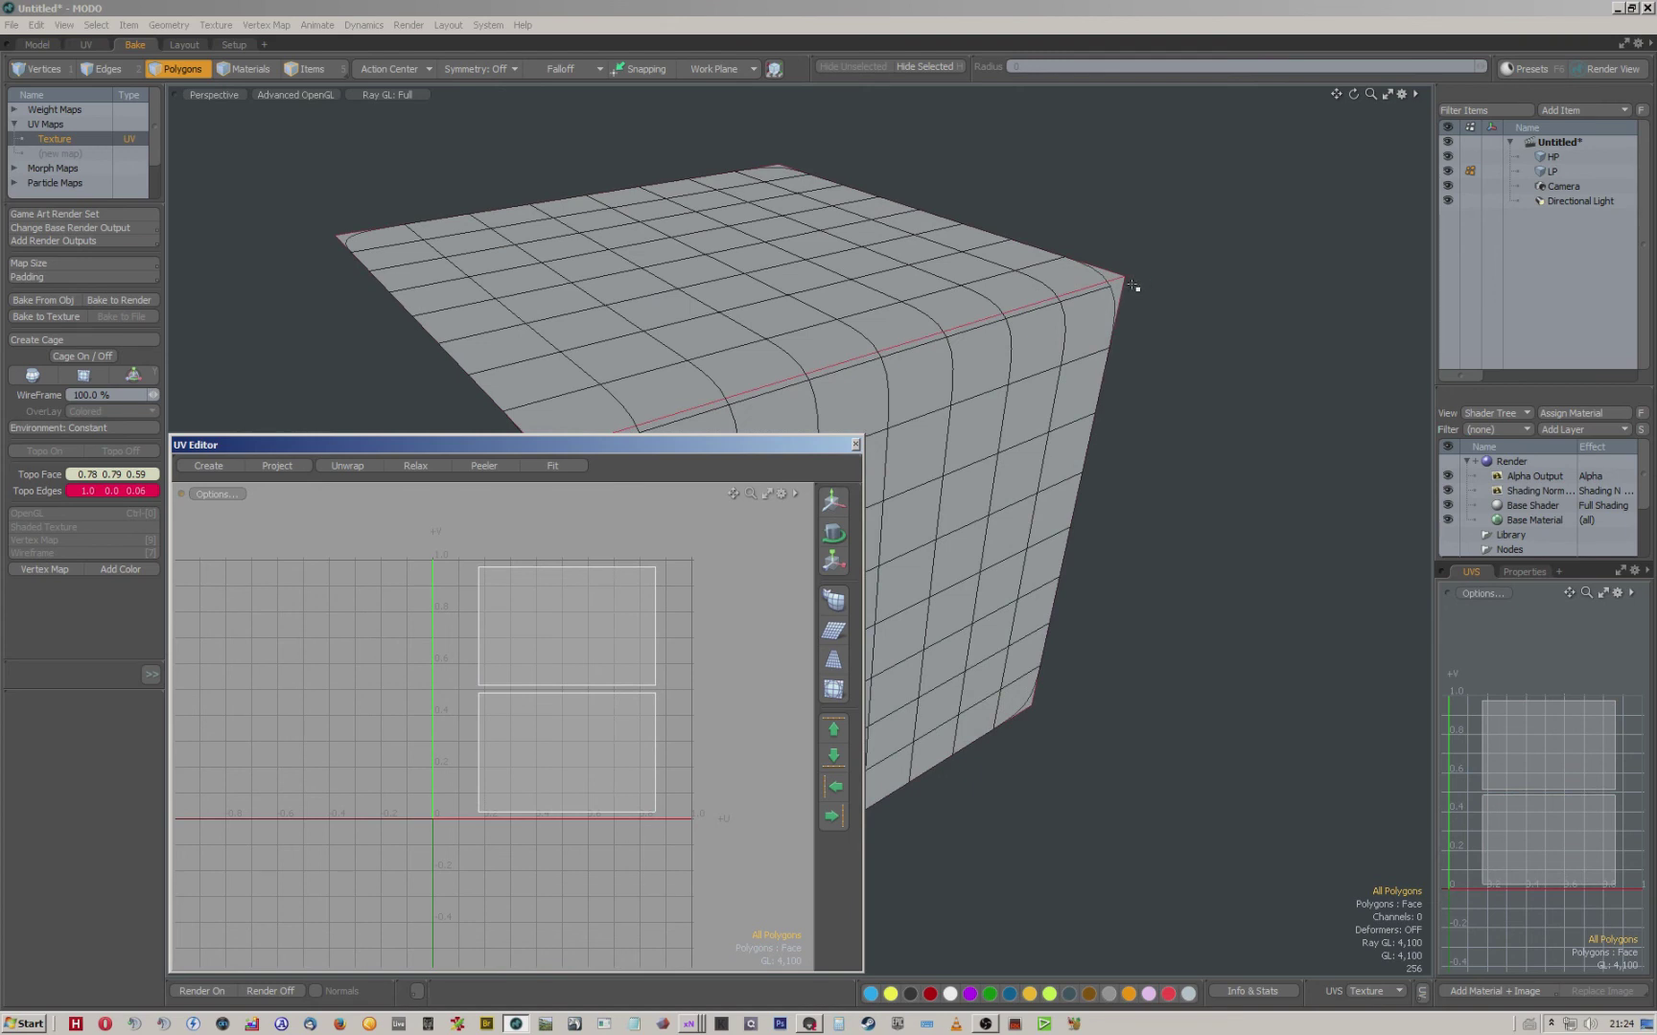
Close the UV Editor and select the LP mesh in the item list.
click(856, 444)
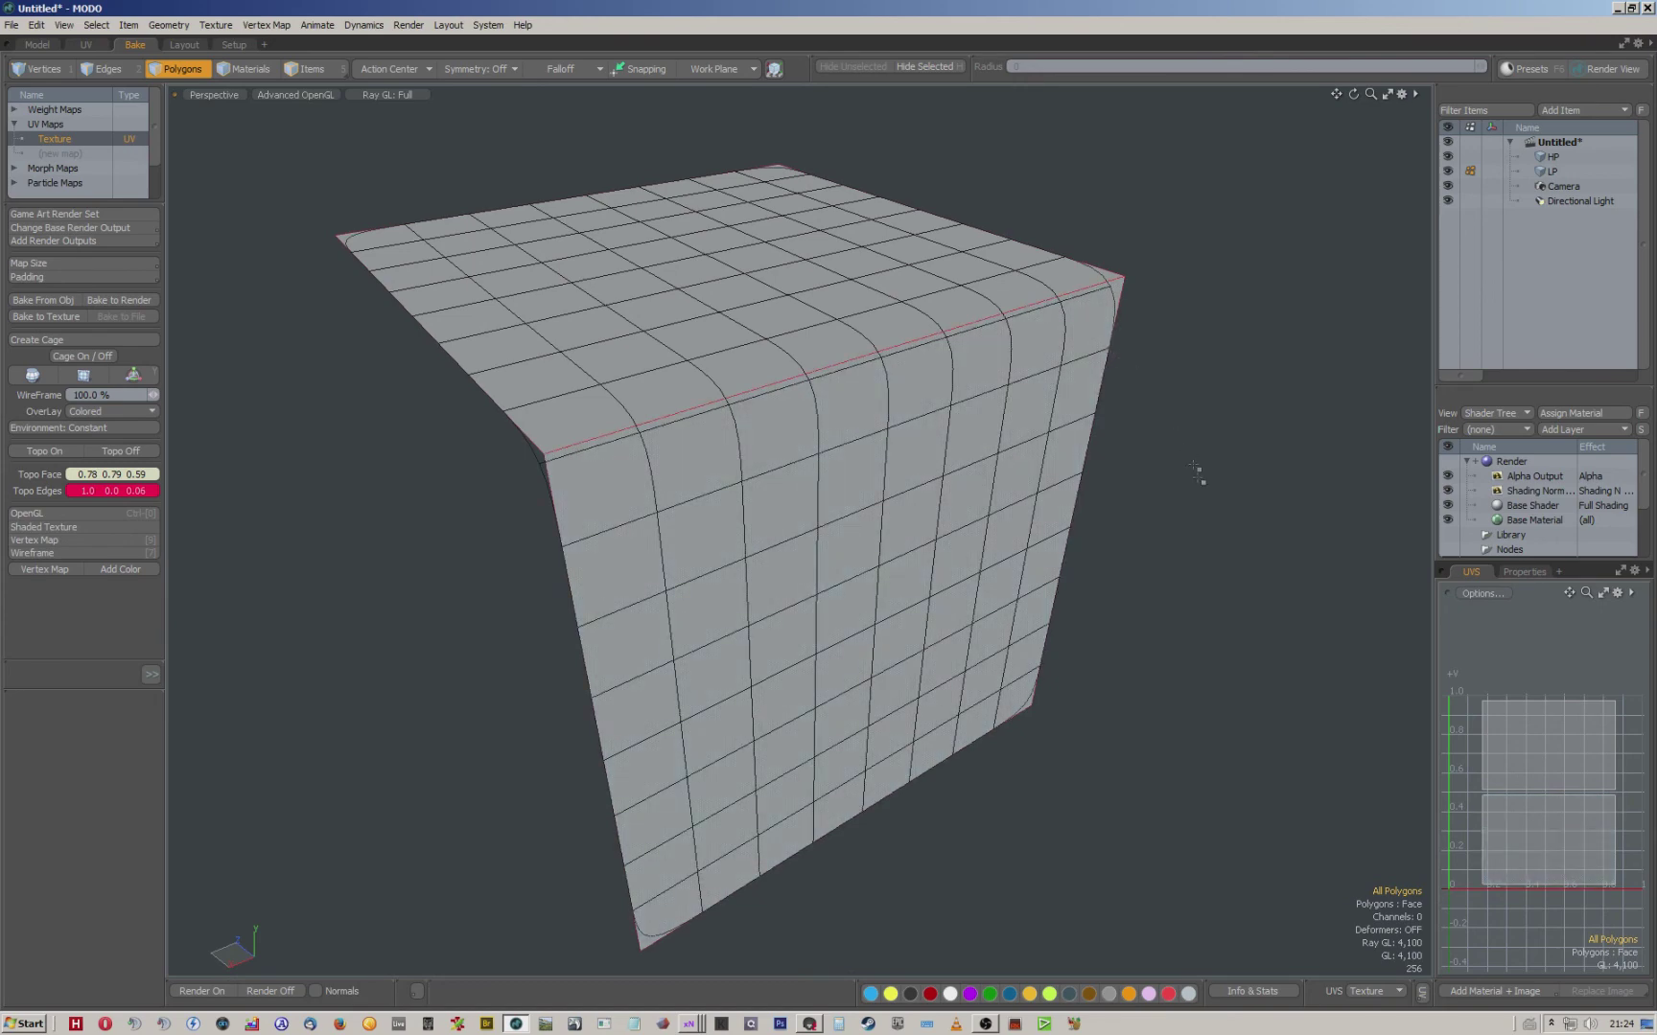
alt+drag(1146, 376, 1198, 374)
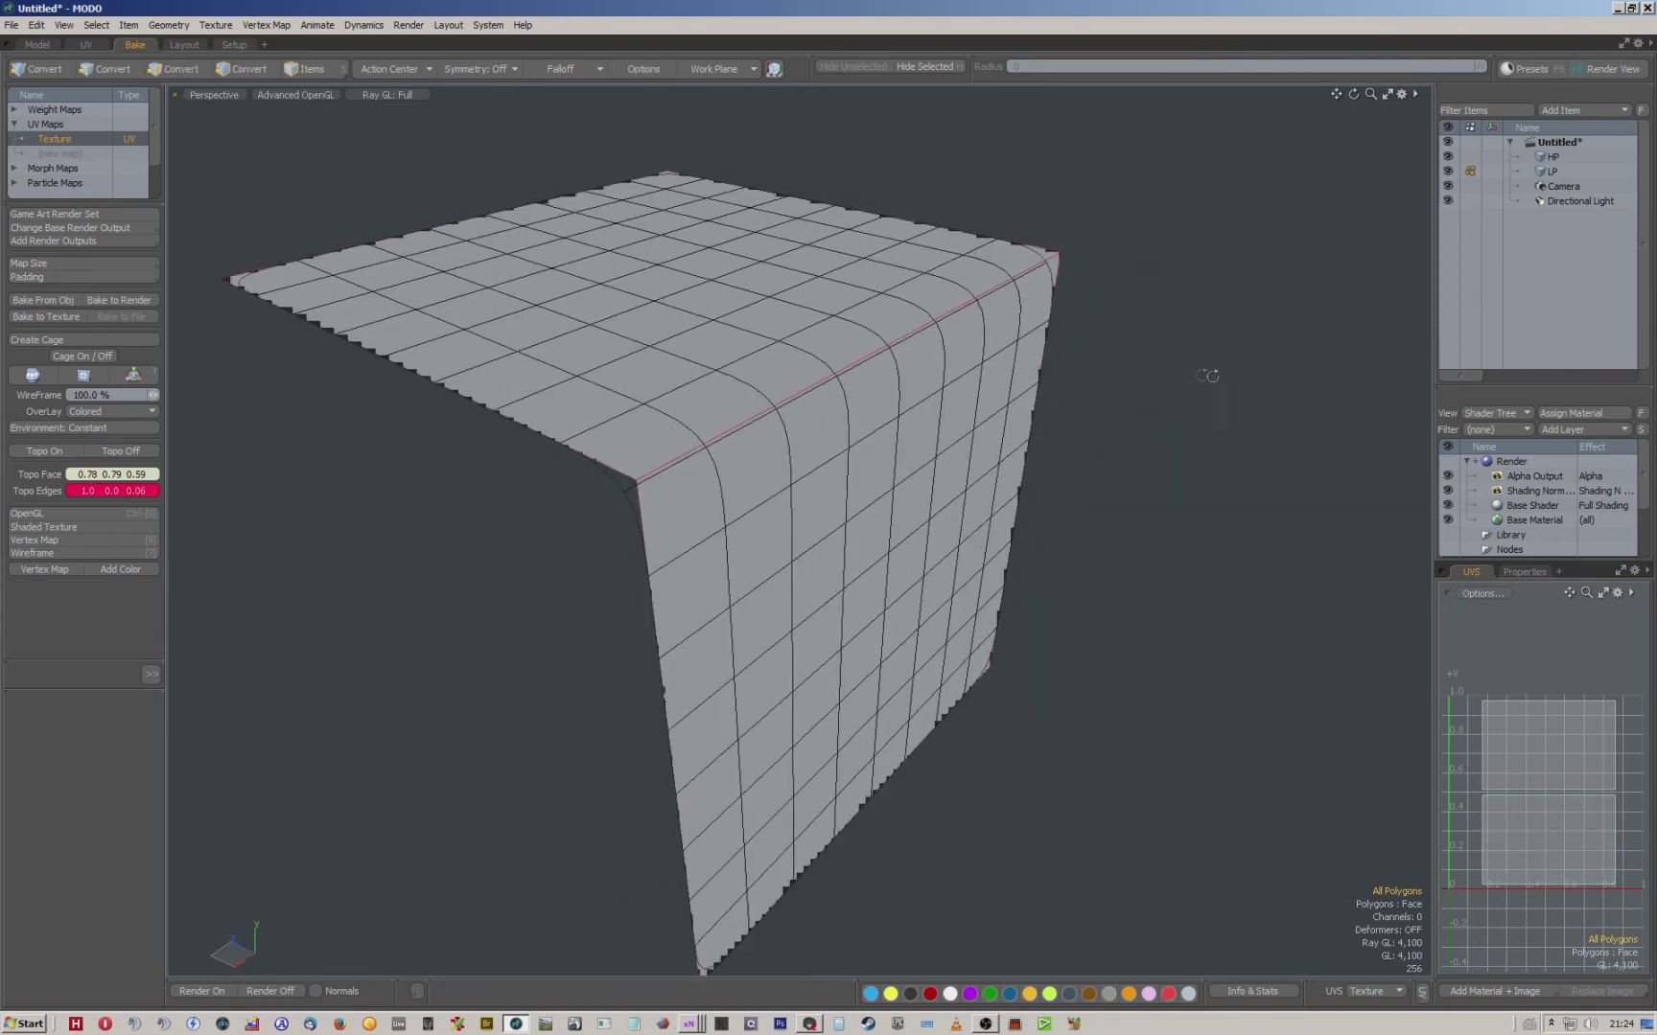
alt+shift+drag(1085, 467, 1076, 444)
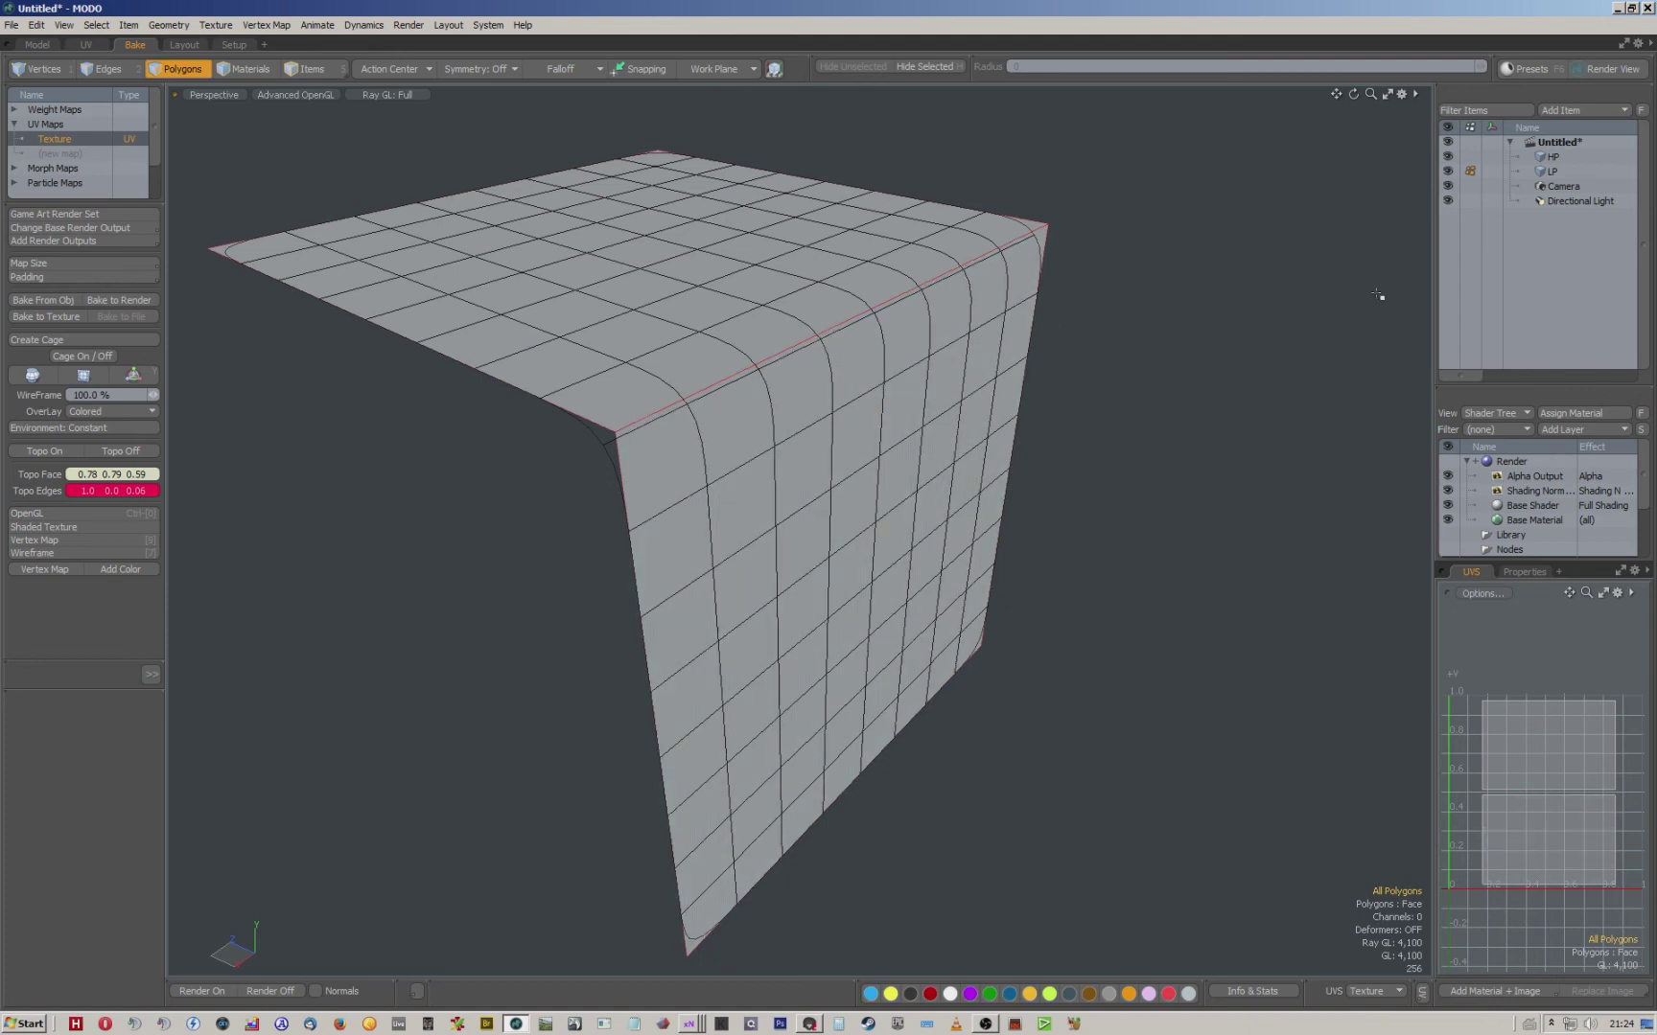
click(1531, 173)
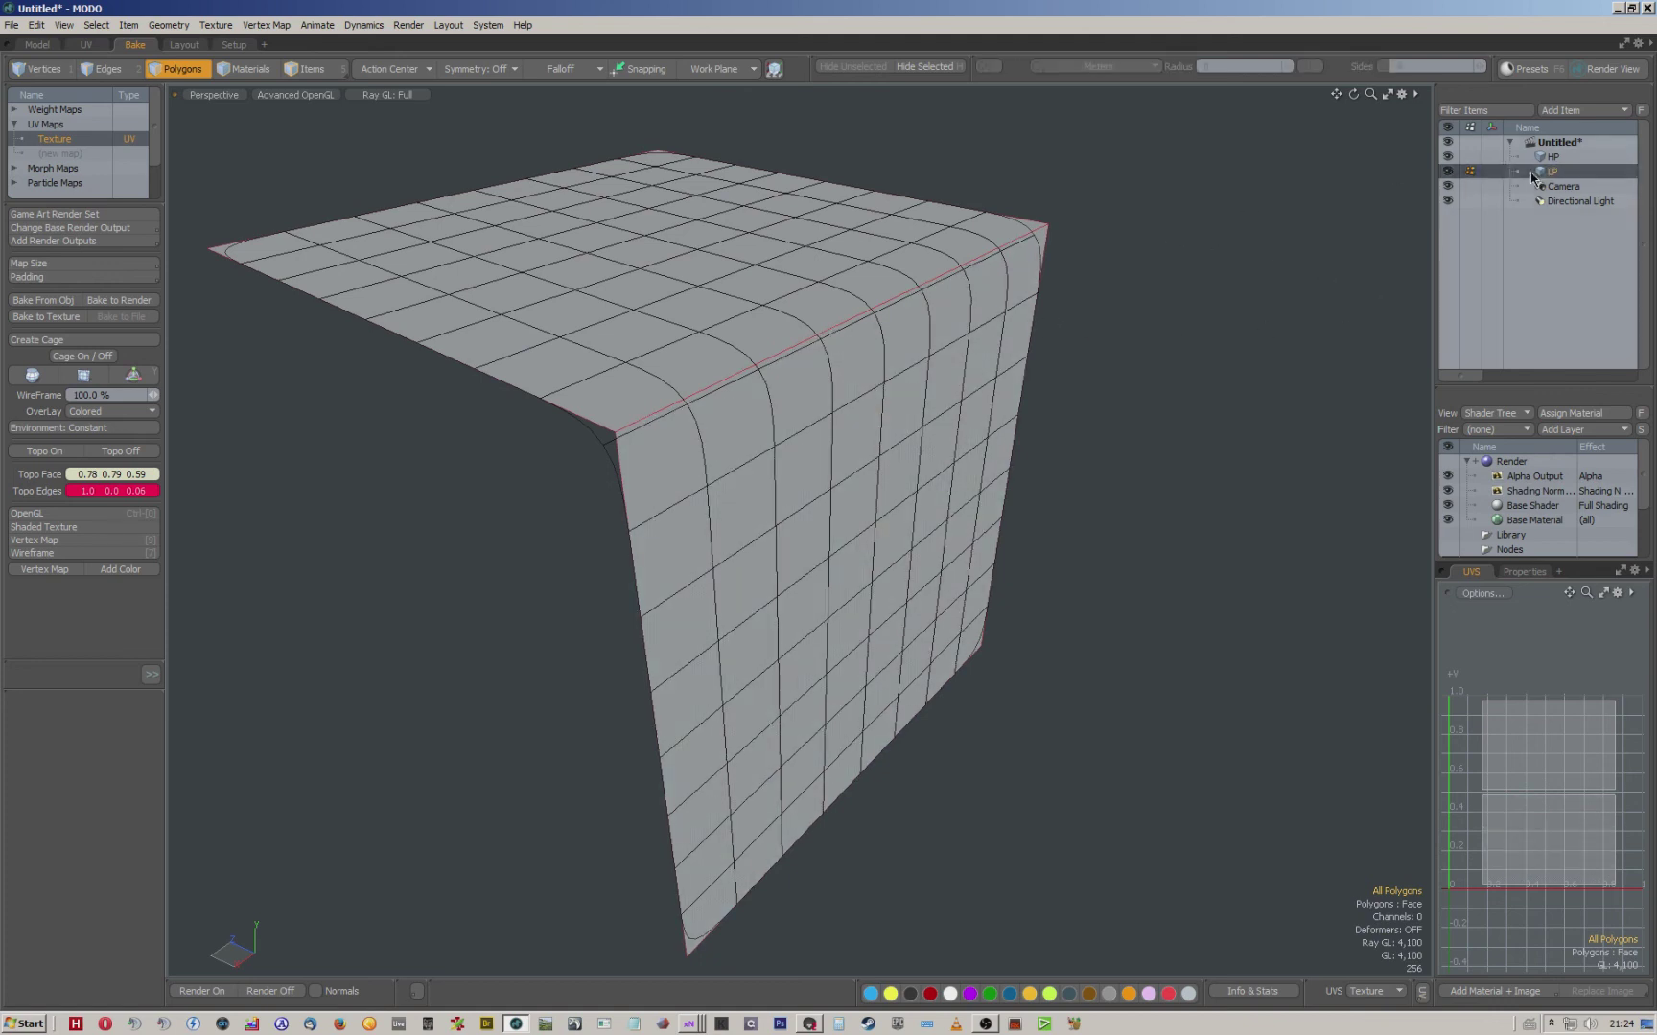
Examine the LP mesh's shared hard edge in the viewport together with its two separate UV islands.
mouse_move(1181, 238)
alt+mouse_down()
mouse_move(1091, 259)
mouse_move(1184, 246)
alt+mouse_up()
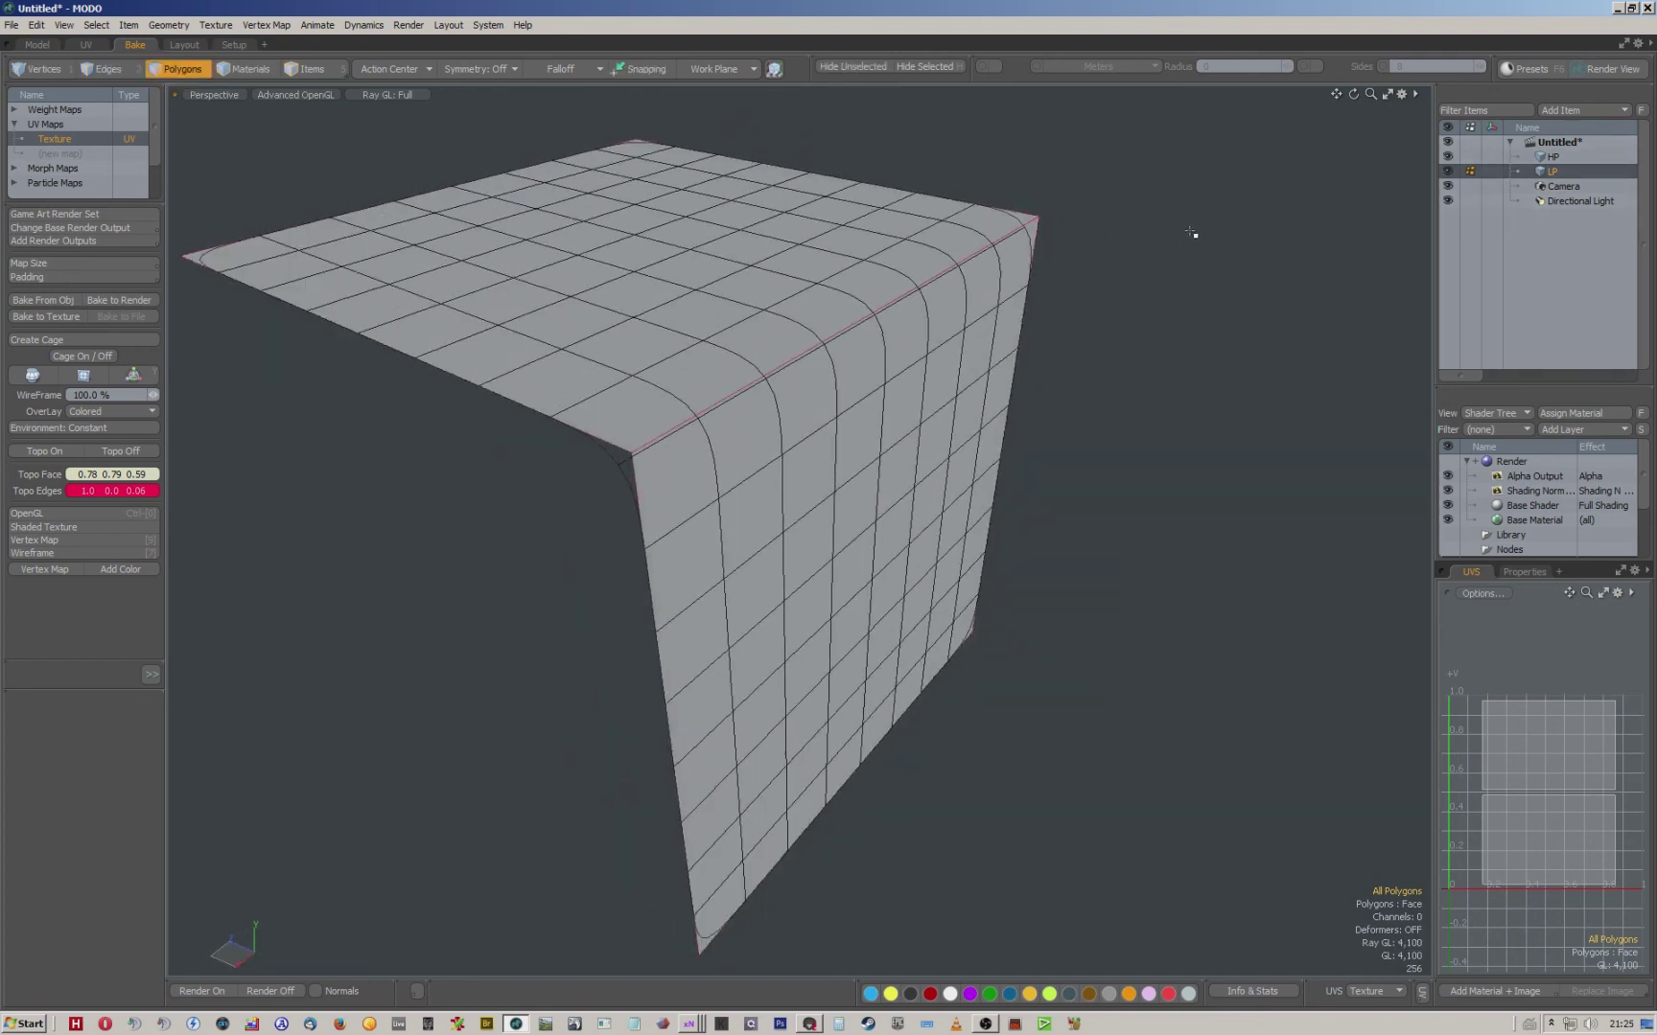
alt+shift+drag(1181, 233, 1236, 246)
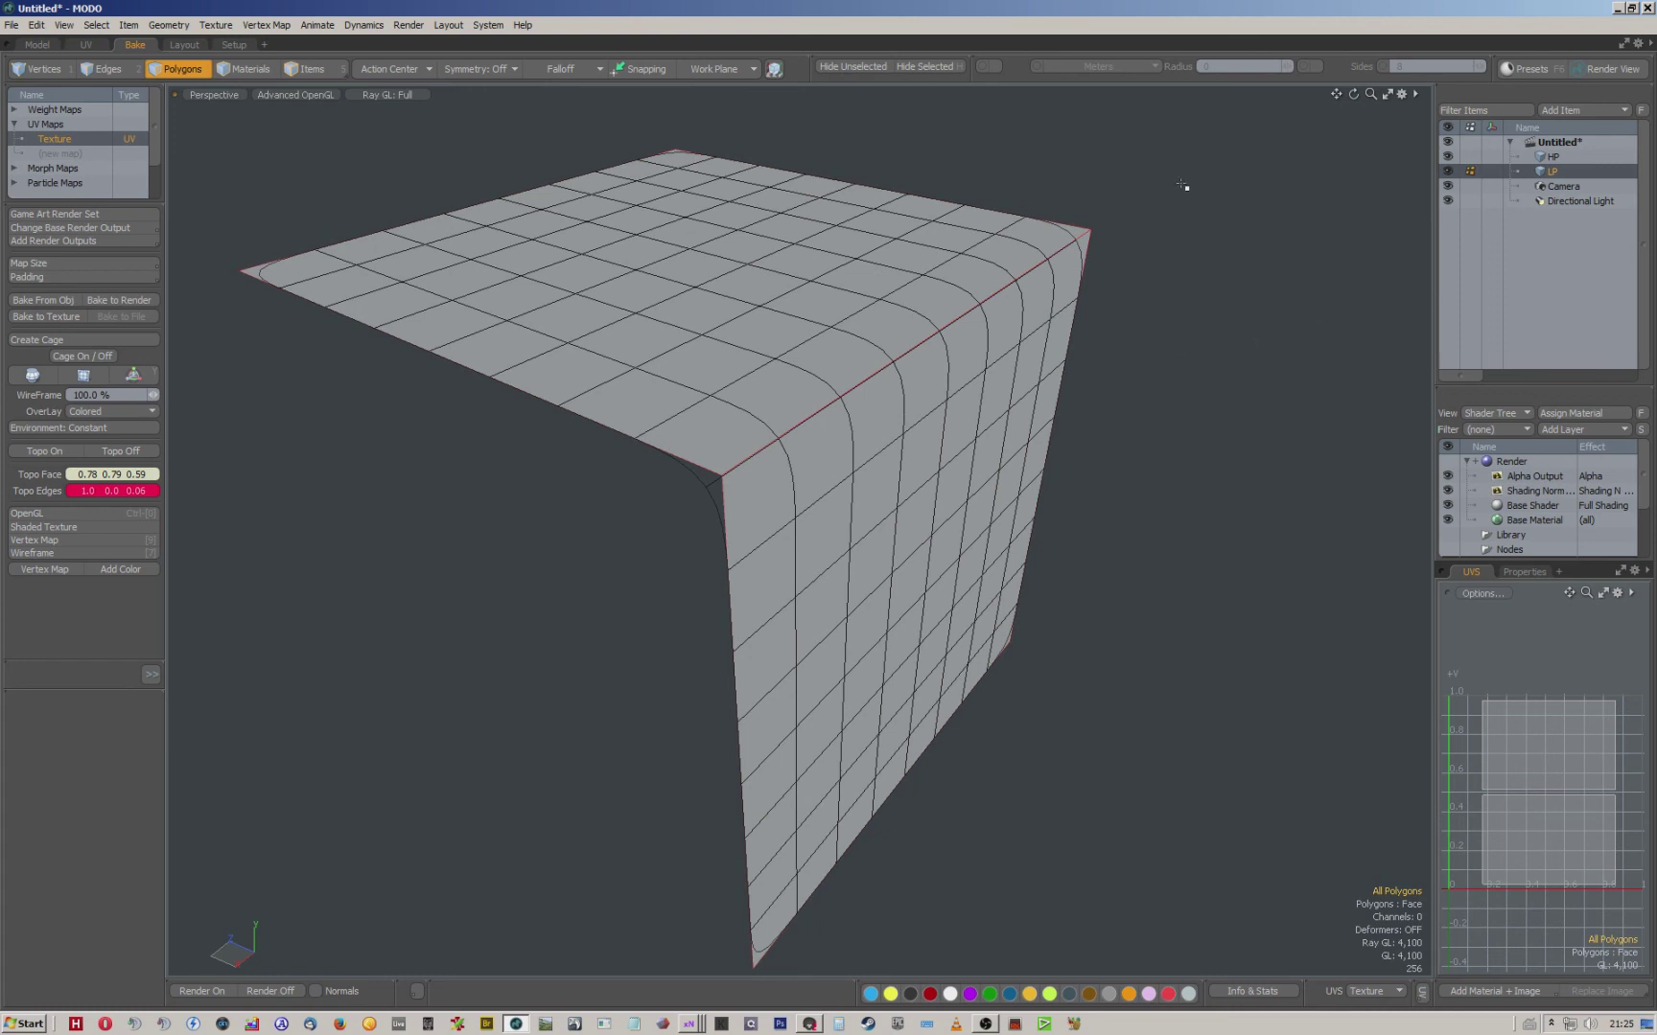
click(1512, 773)
click(1542, 858)
click(1549, 766)
click(1546, 843)
click(1008, 258)
click(1197, 205)
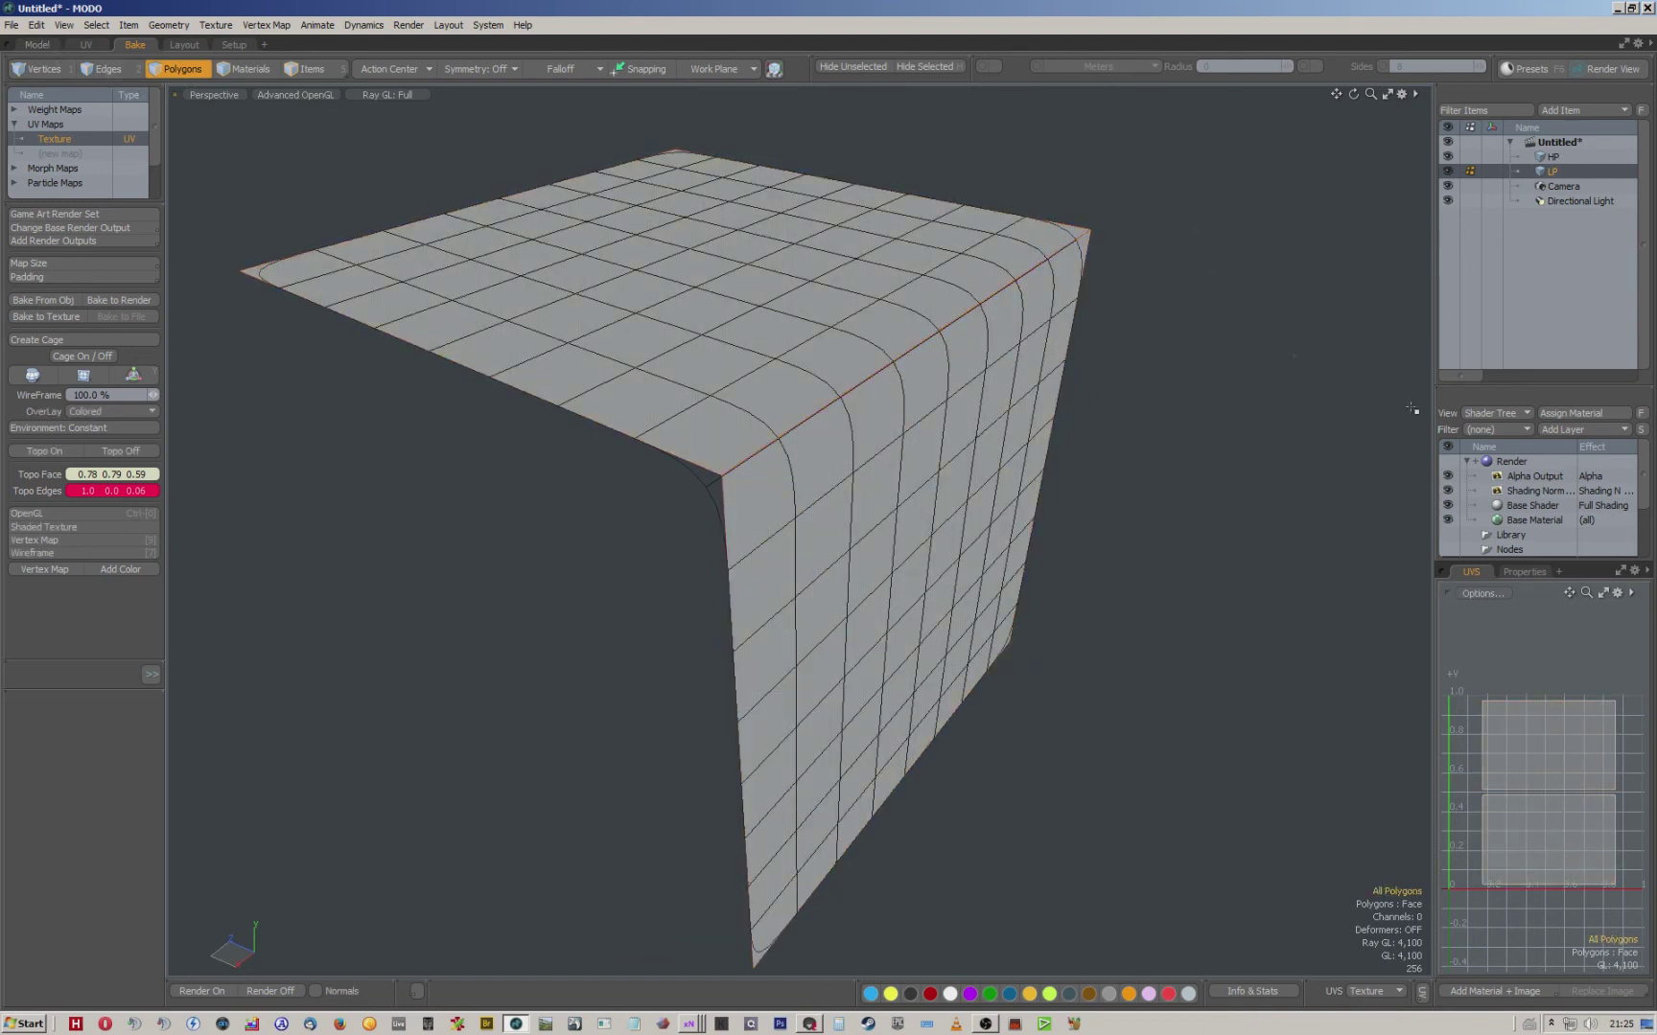
Add the HP mesh to the LP selection and display the bake cage around the model.
ctrl+click(1554, 158)
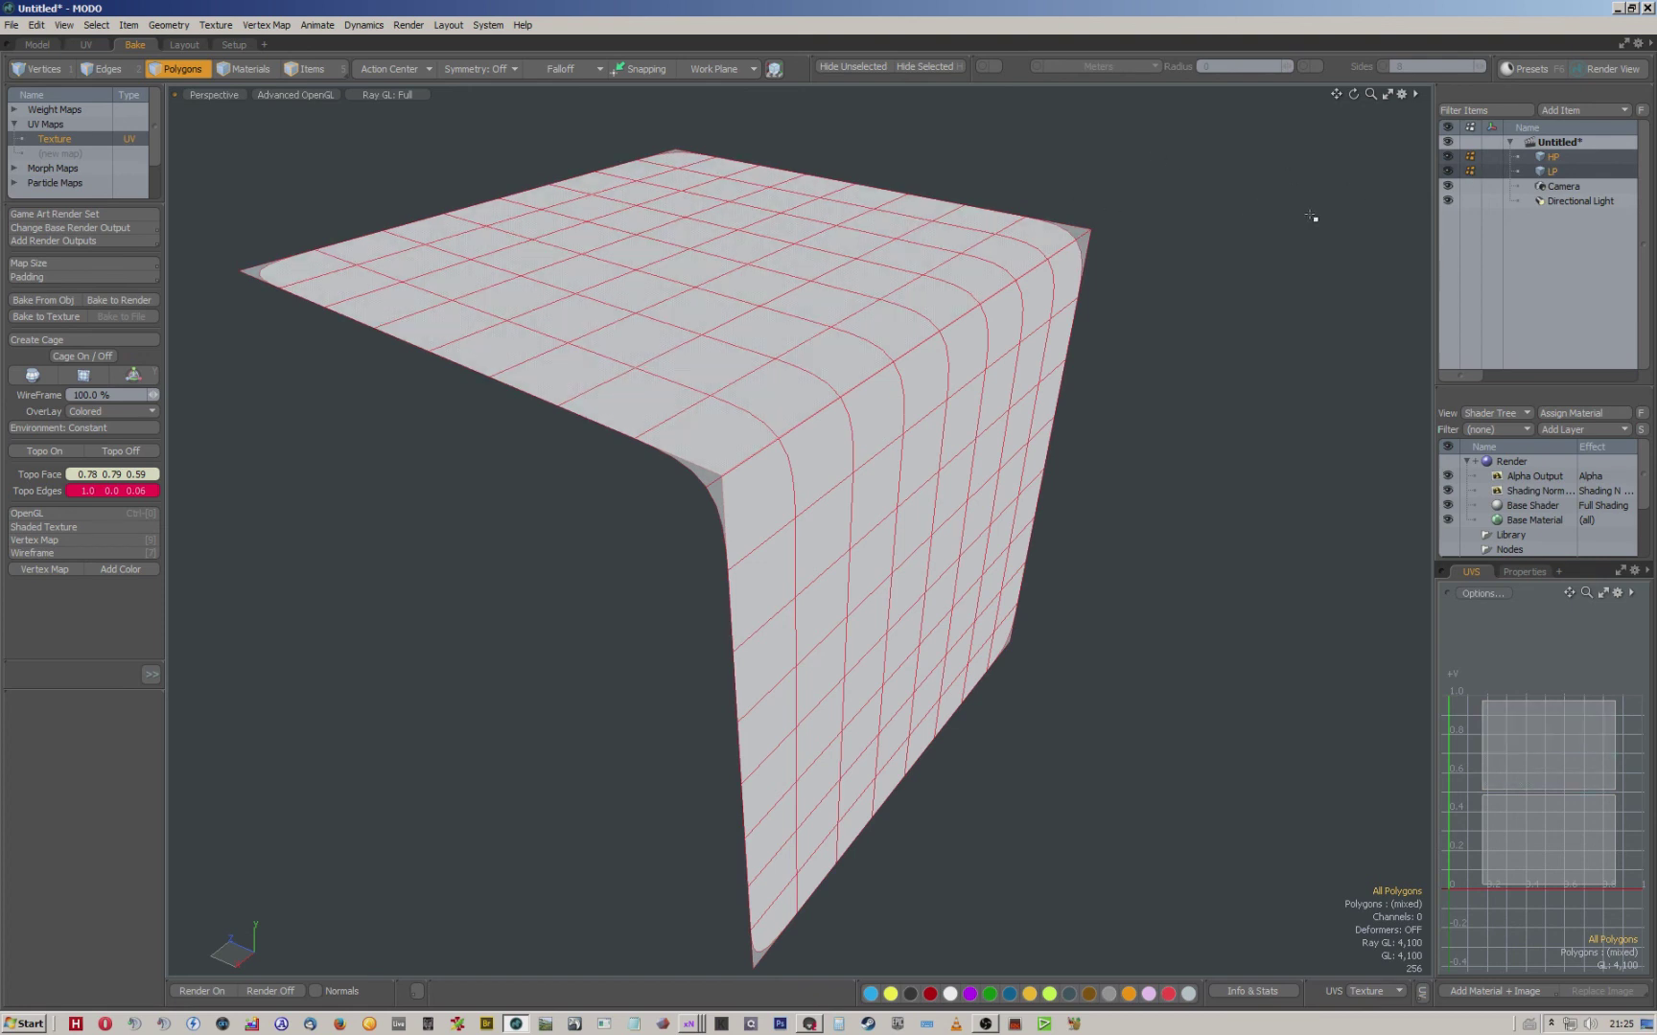
click(93, 361)
alt+drag(849, 347, 854, 306)
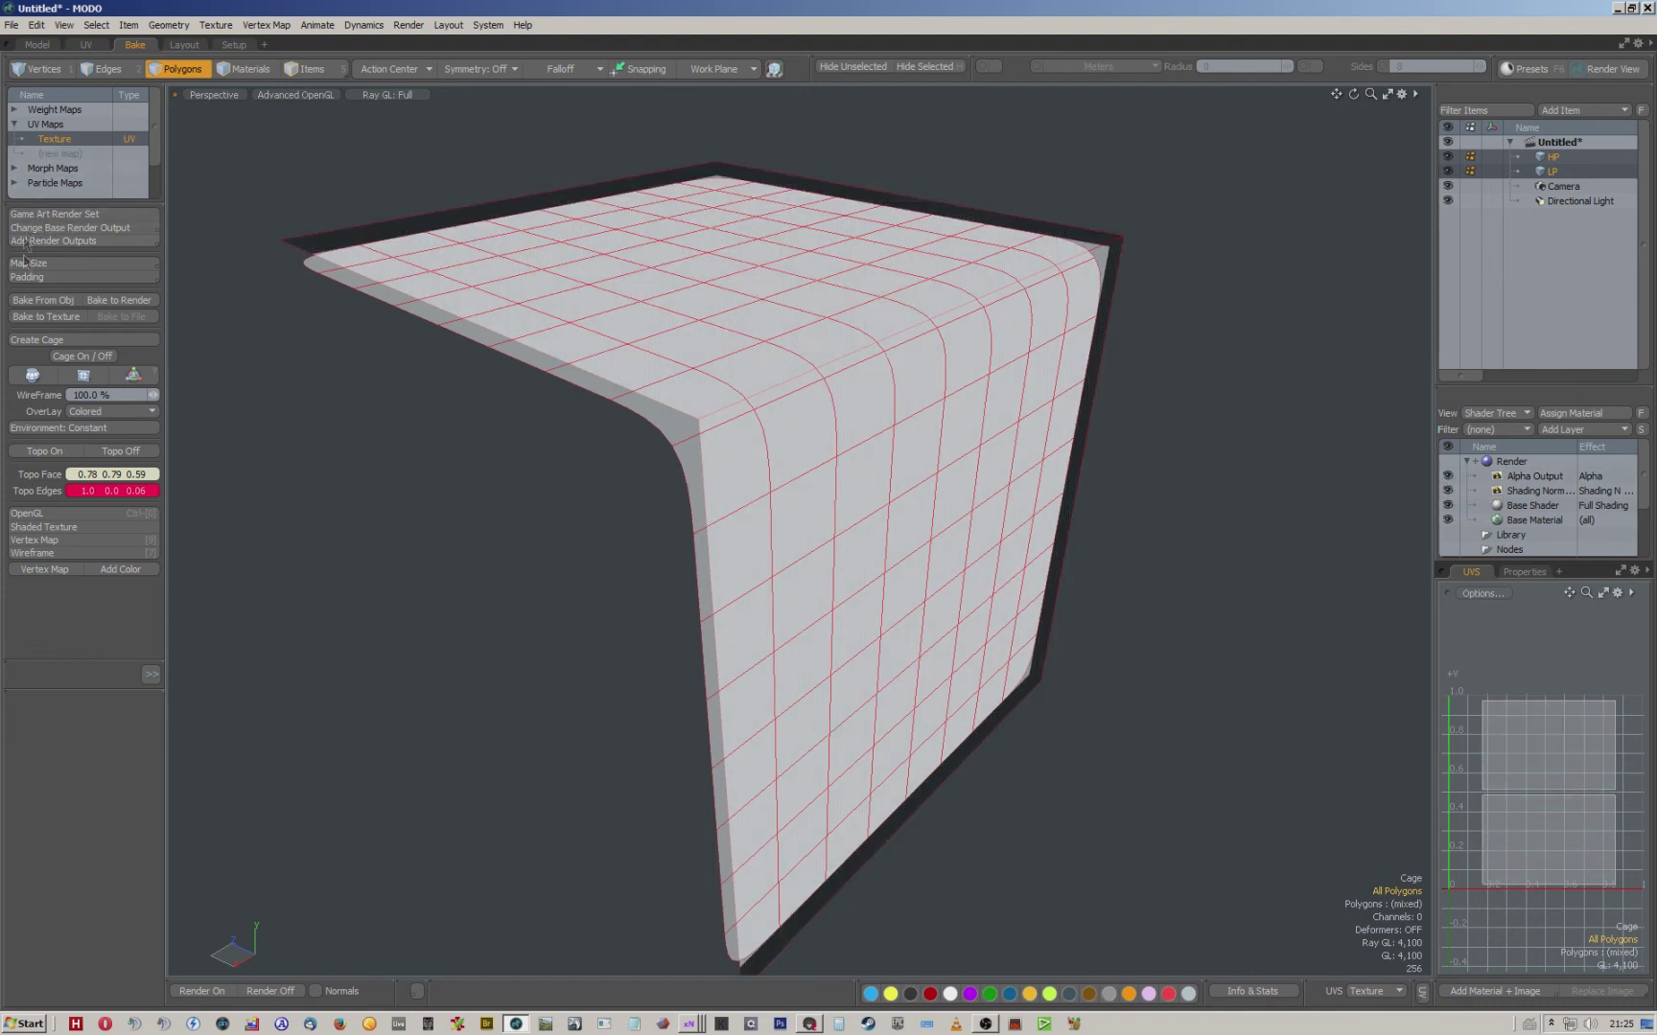
Bake the object space normal map from the HP object and check the seam between the two islands in the render.
click(65, 301)
click(462, 560)
click(461, 584)
click(501, 560)
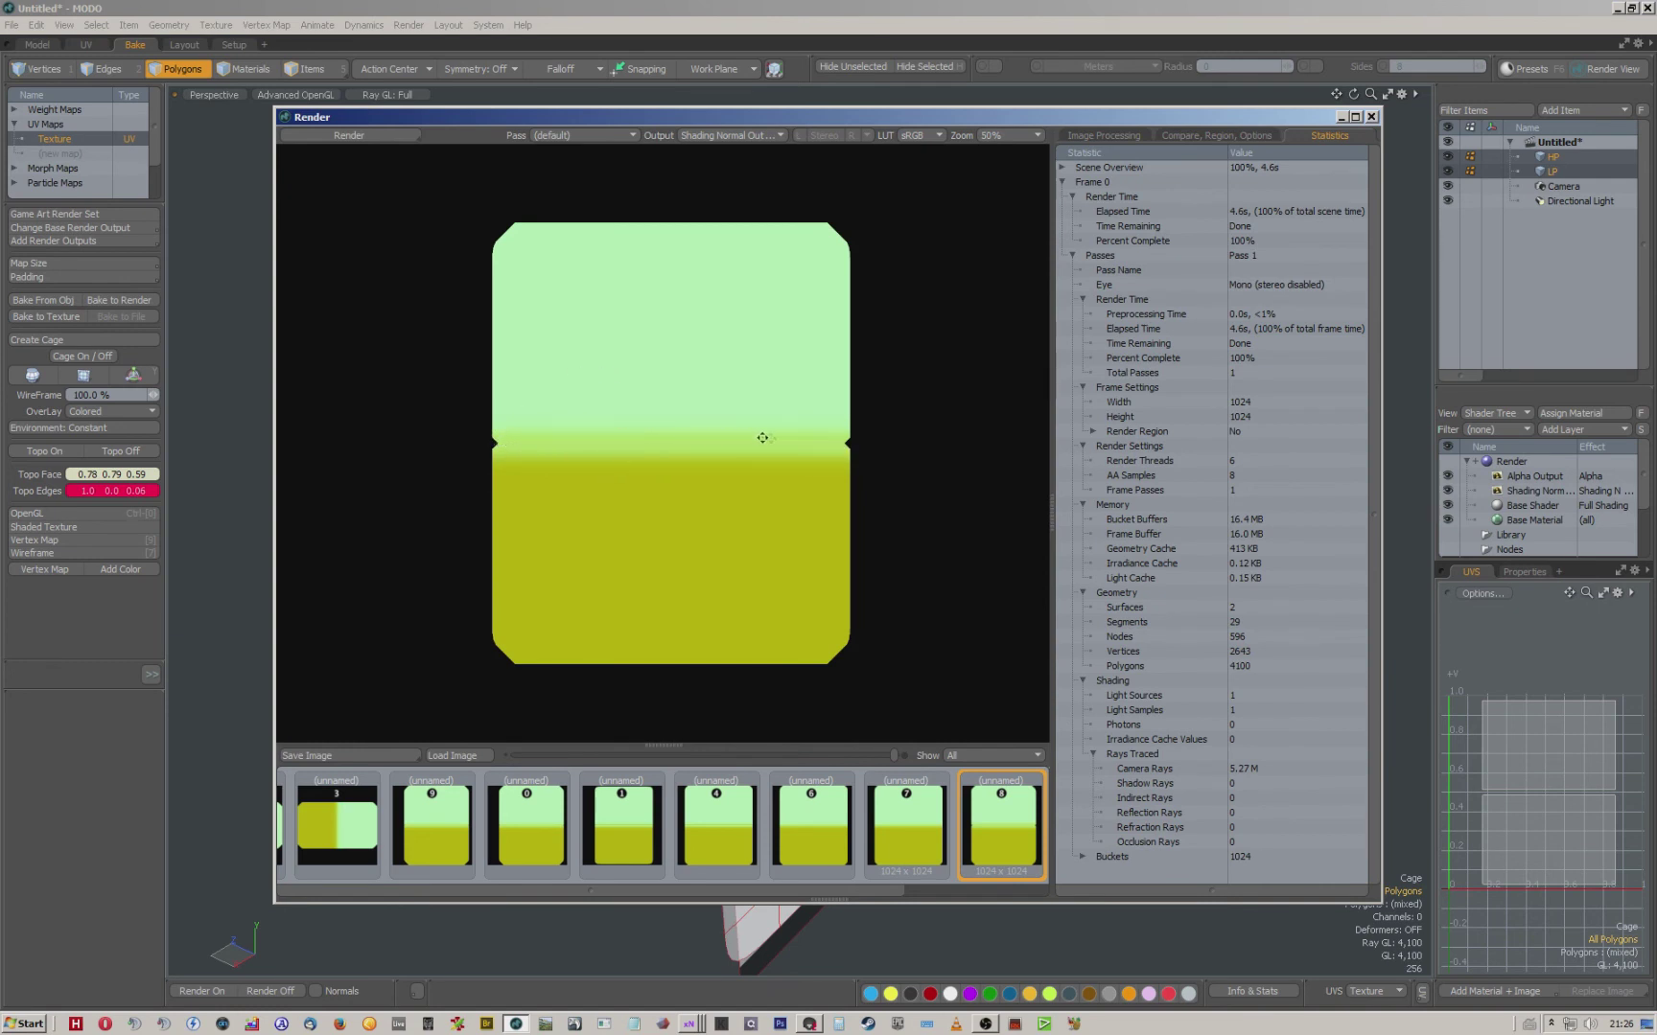
scroll(803, 420, up, 1)
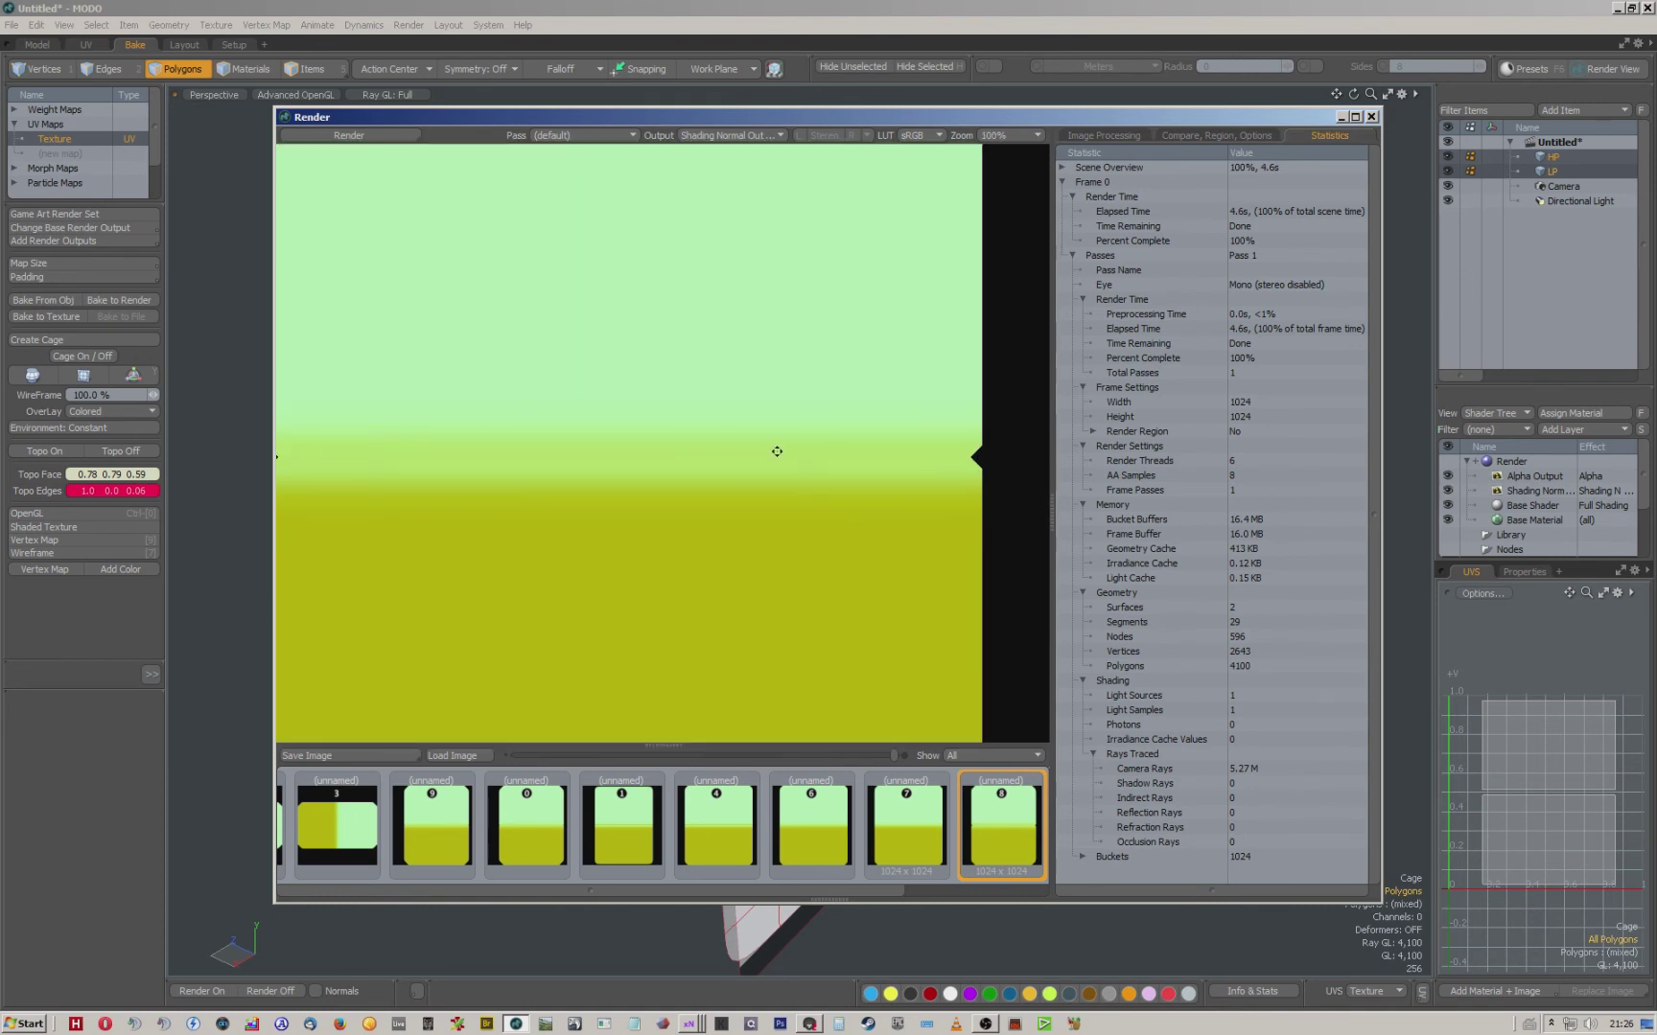
scroll(777, 452, down, 1)
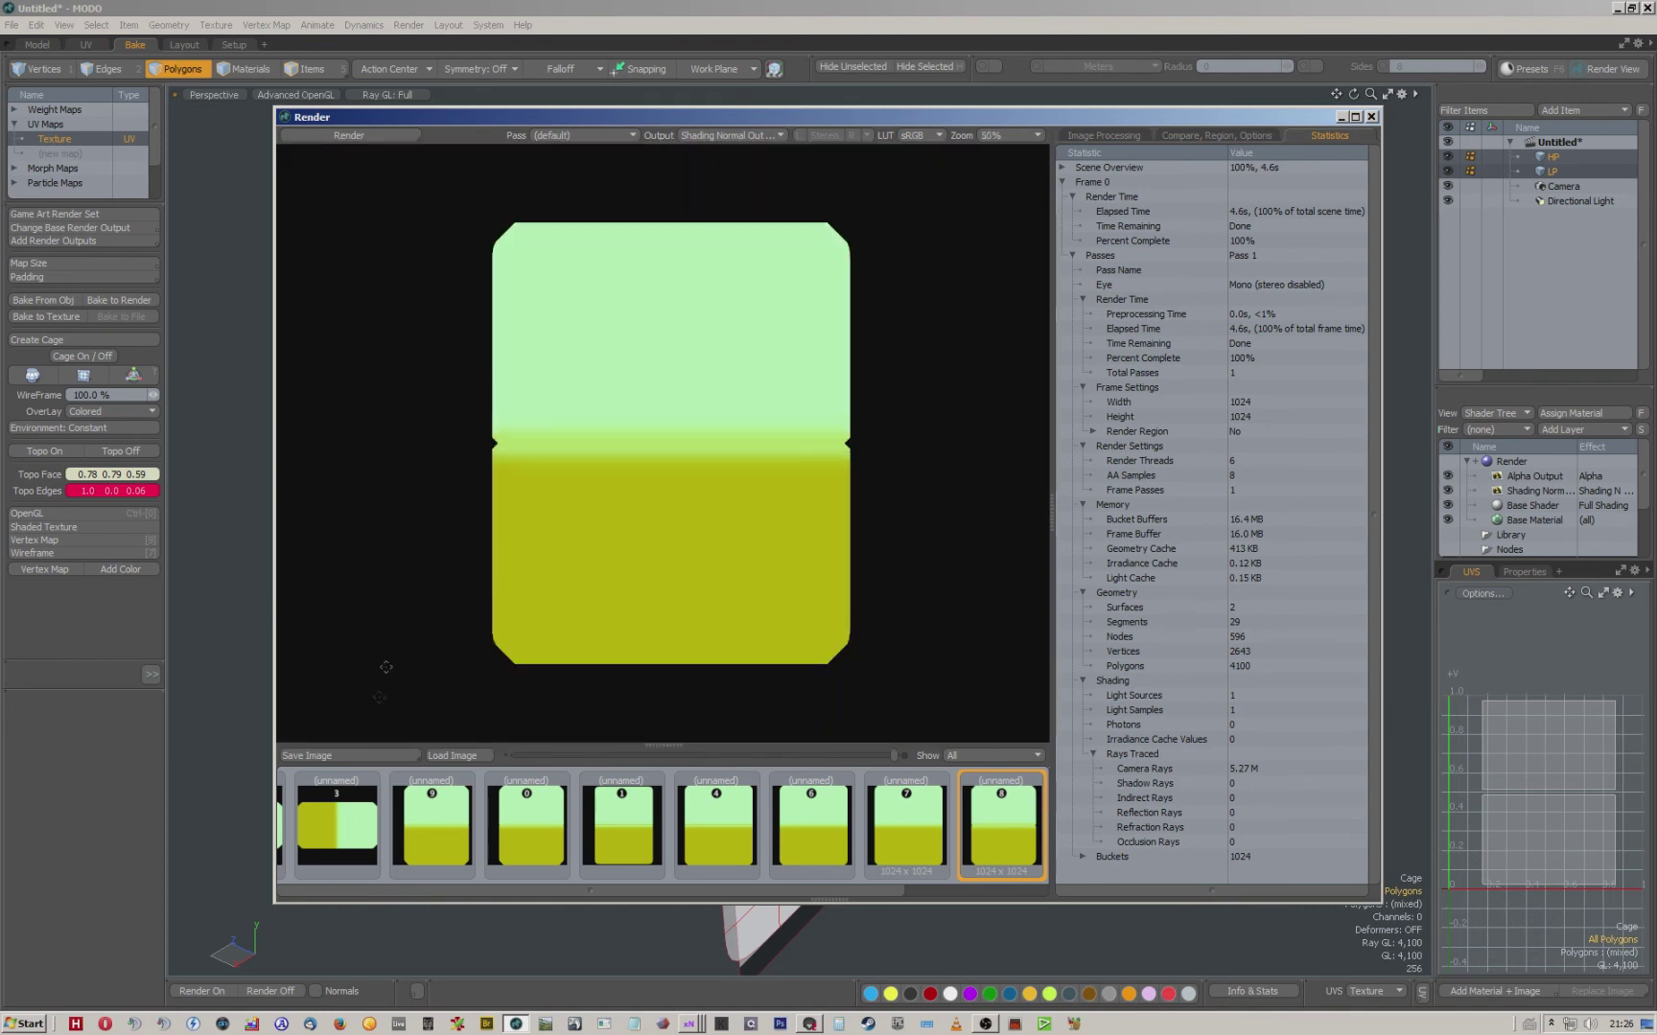
Save the baked normal map as OBS.png in the TExtures folder, overwriting the existing file.
click(350, 755)
click(574, 278)
click(685, 578)
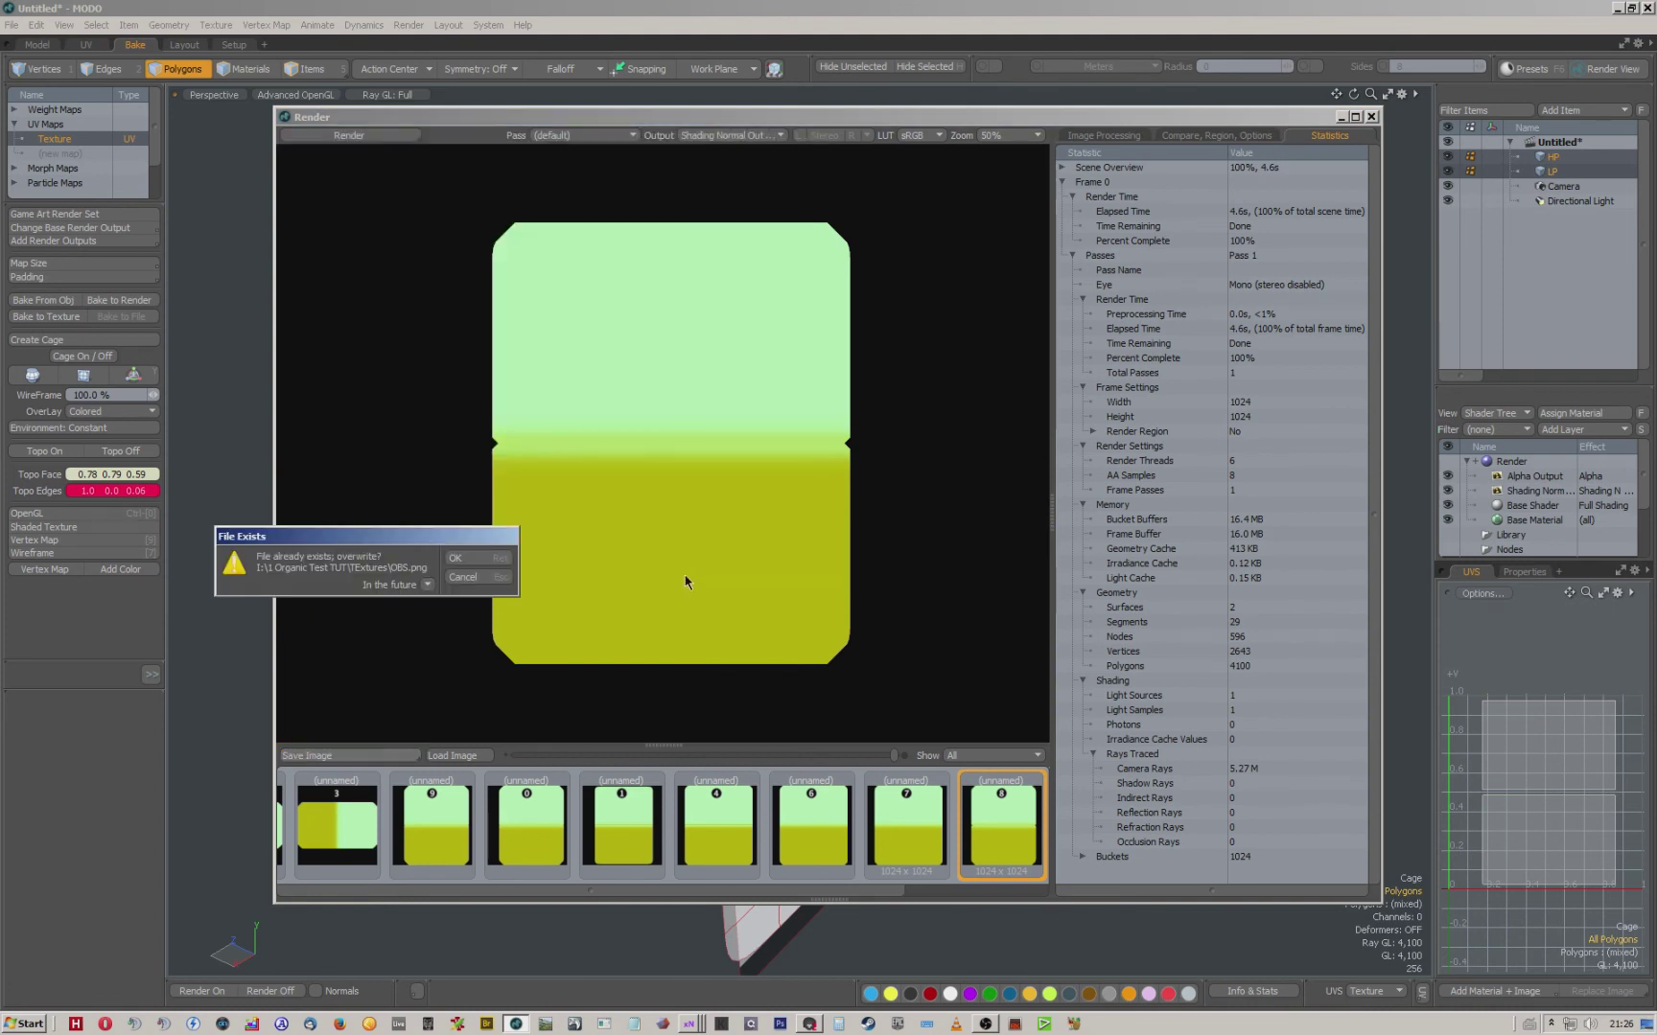
click(467, 556)
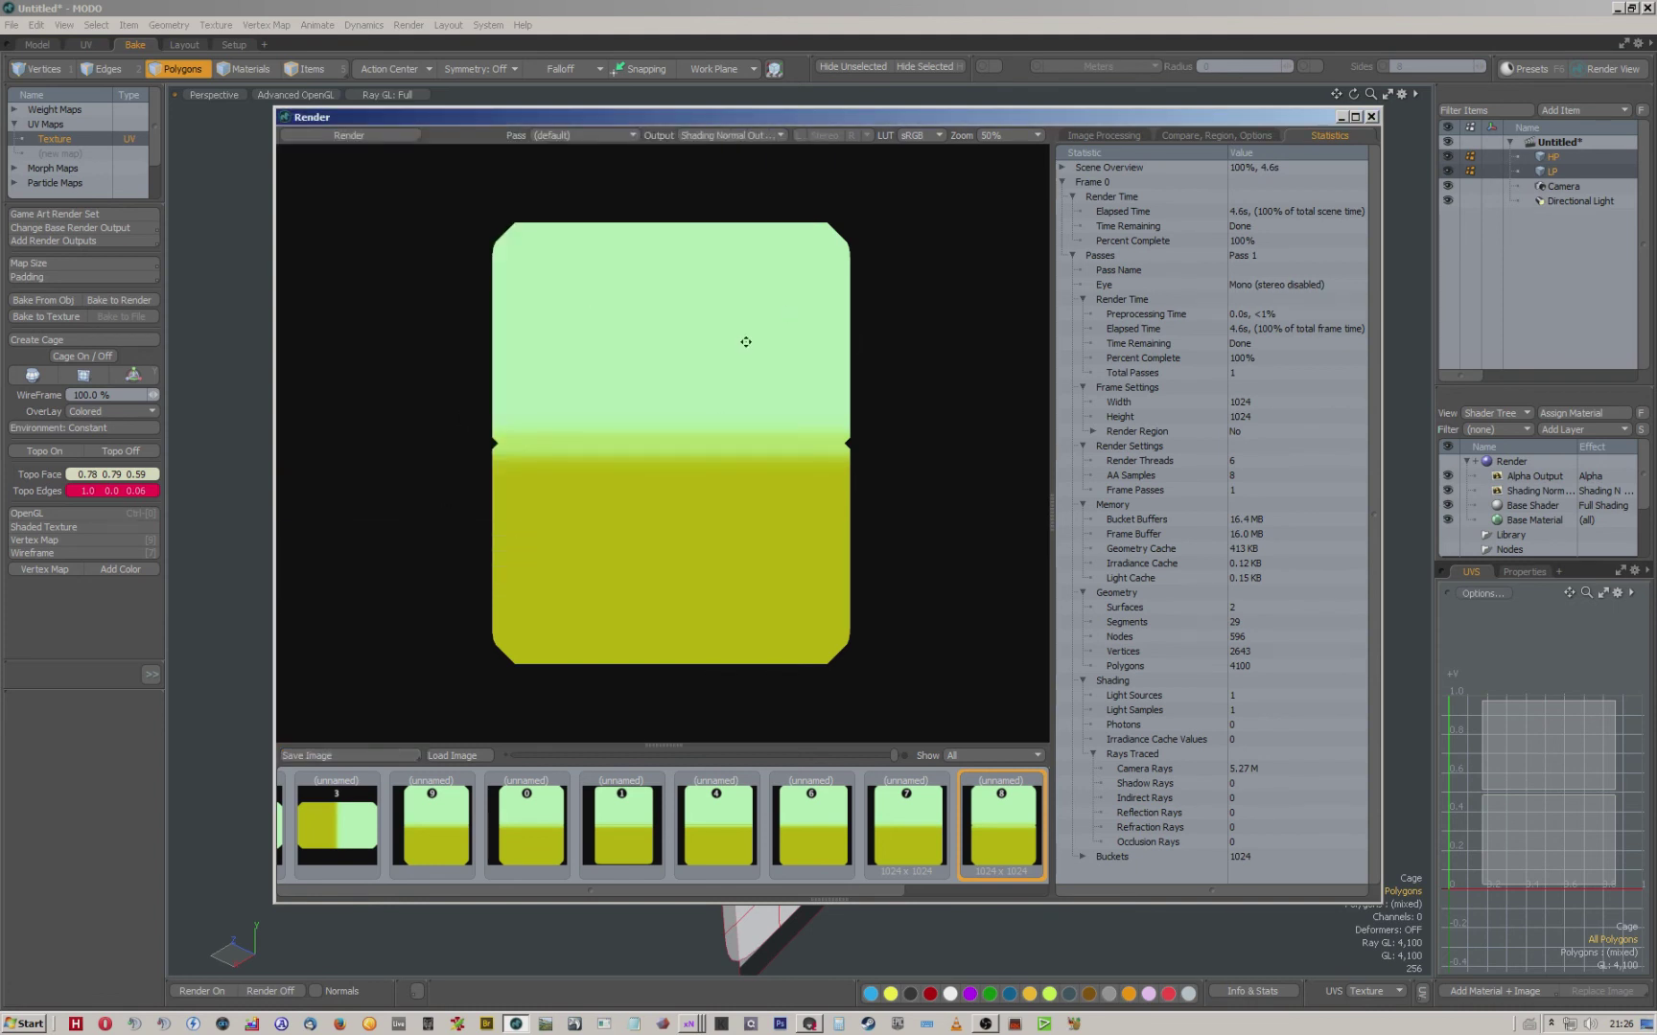
Select only the LP mesh and duplicate it.
mouse_move(1550, 158)
mouse_down()
mouse_move(1545, 176)
mouse_move(1549, 153)
mouse_up()
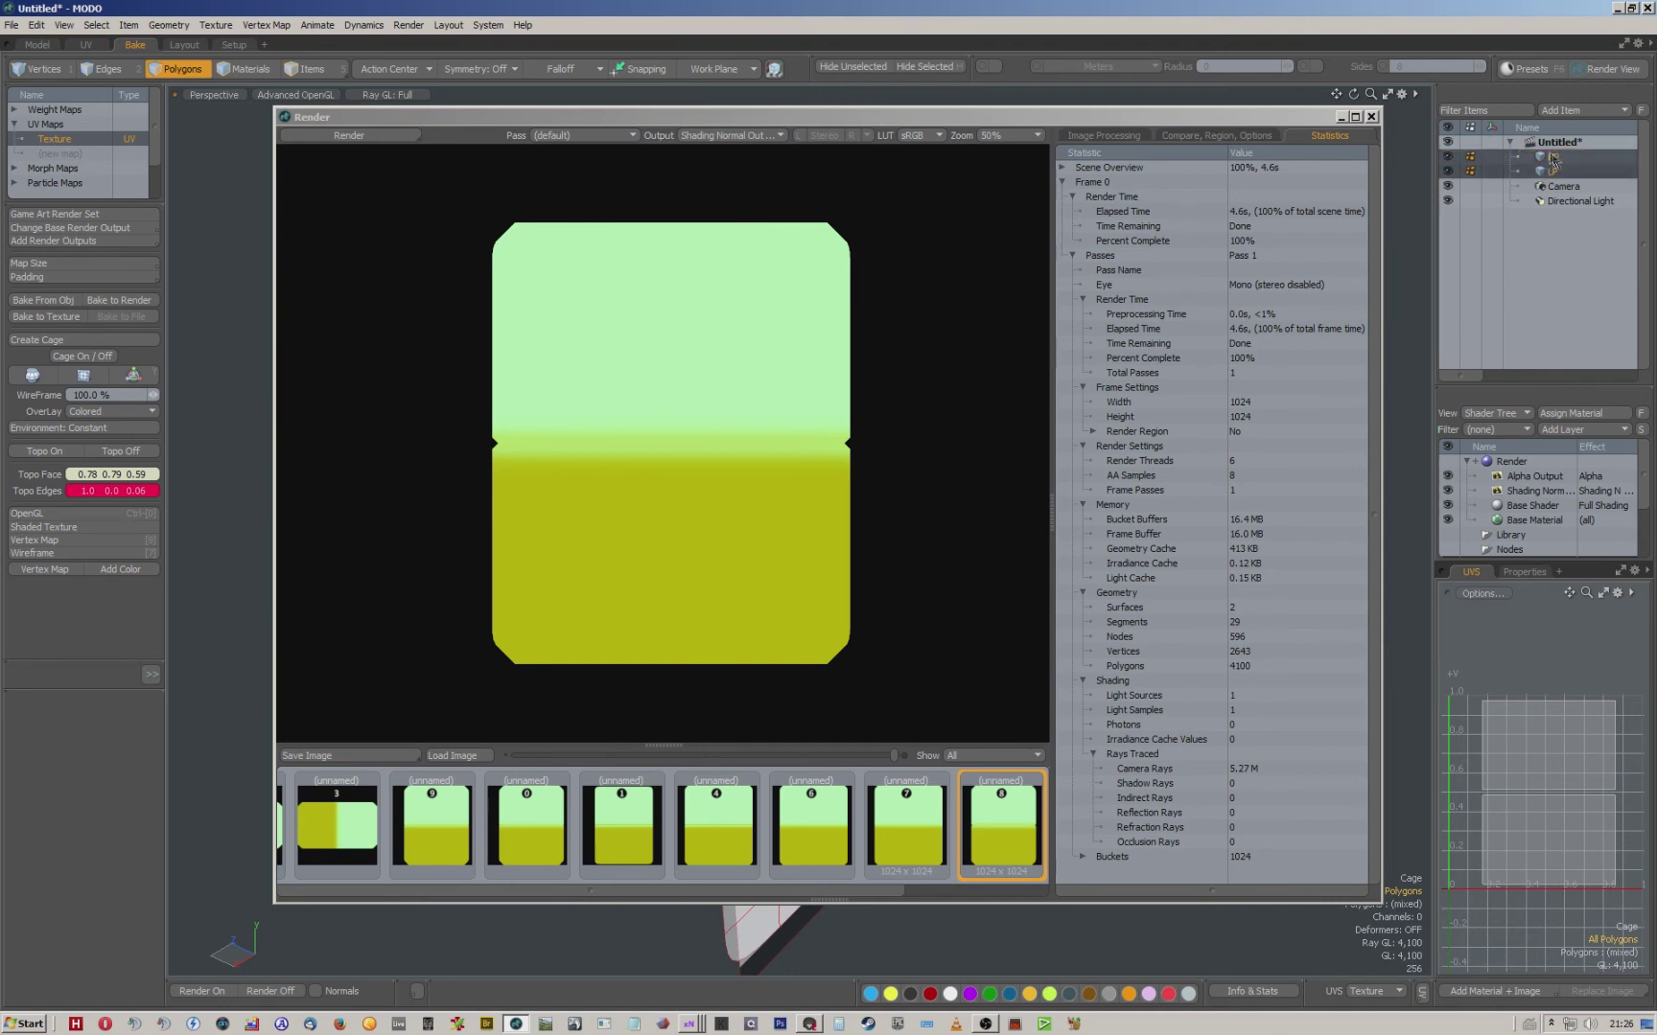
click(1554, 176)
right_click(1555, 180)
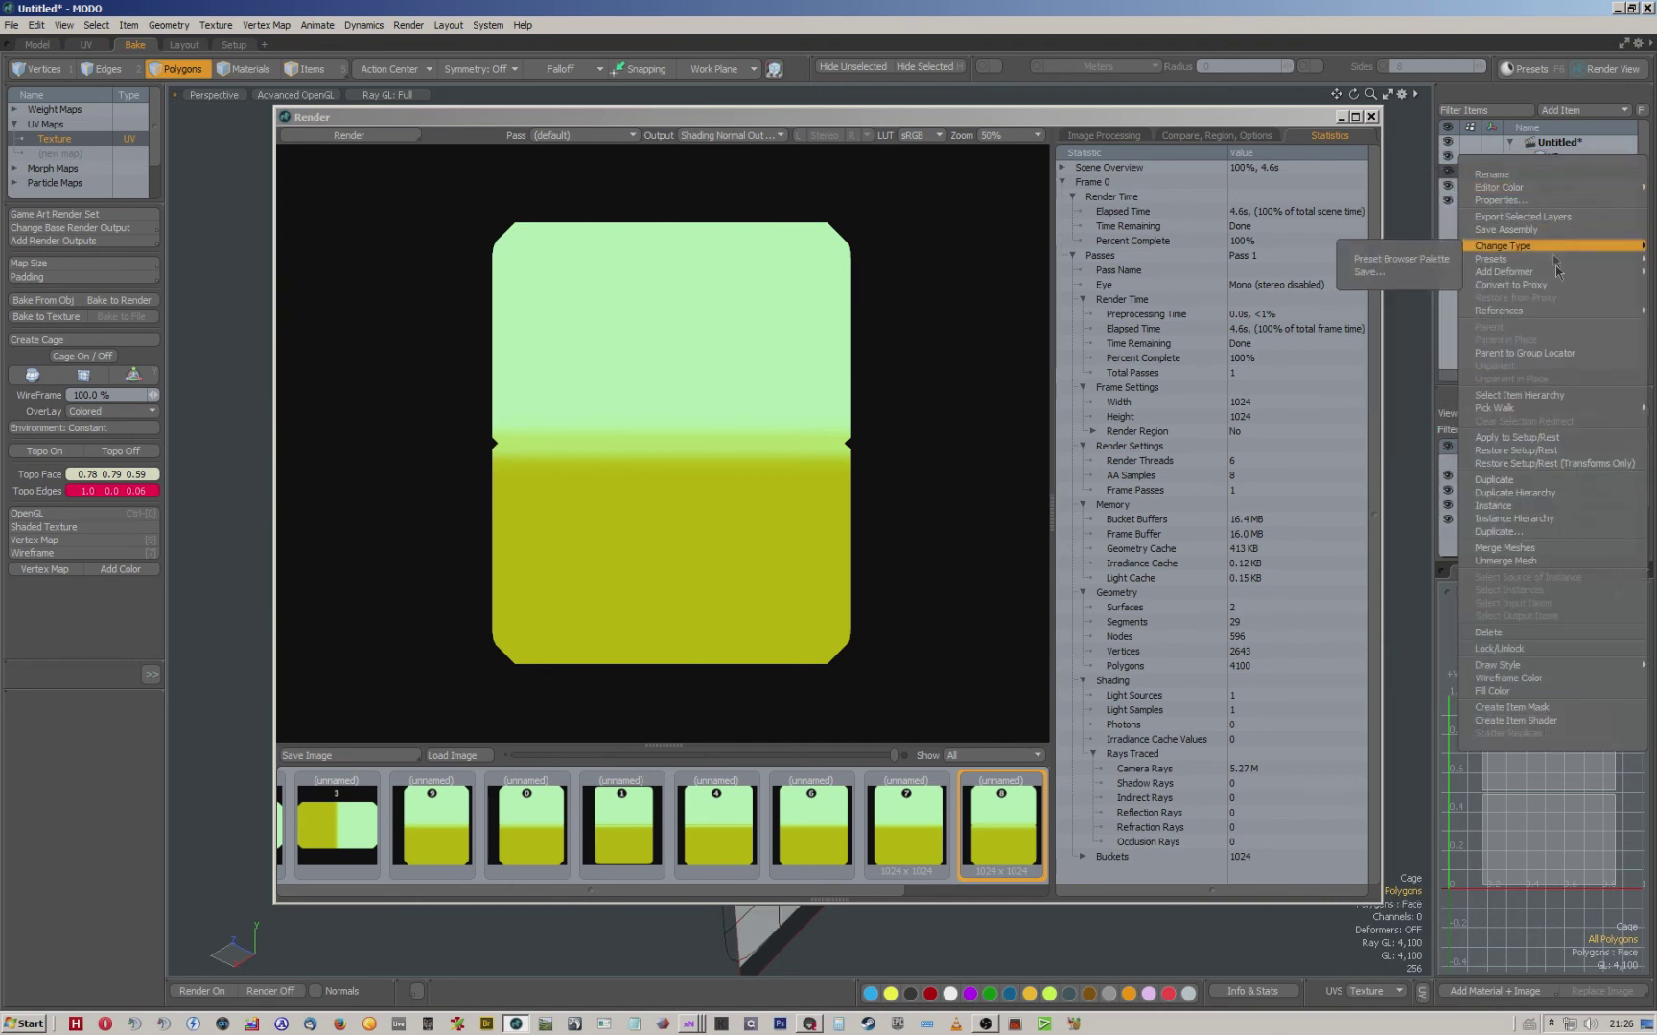
click(1528, 481)
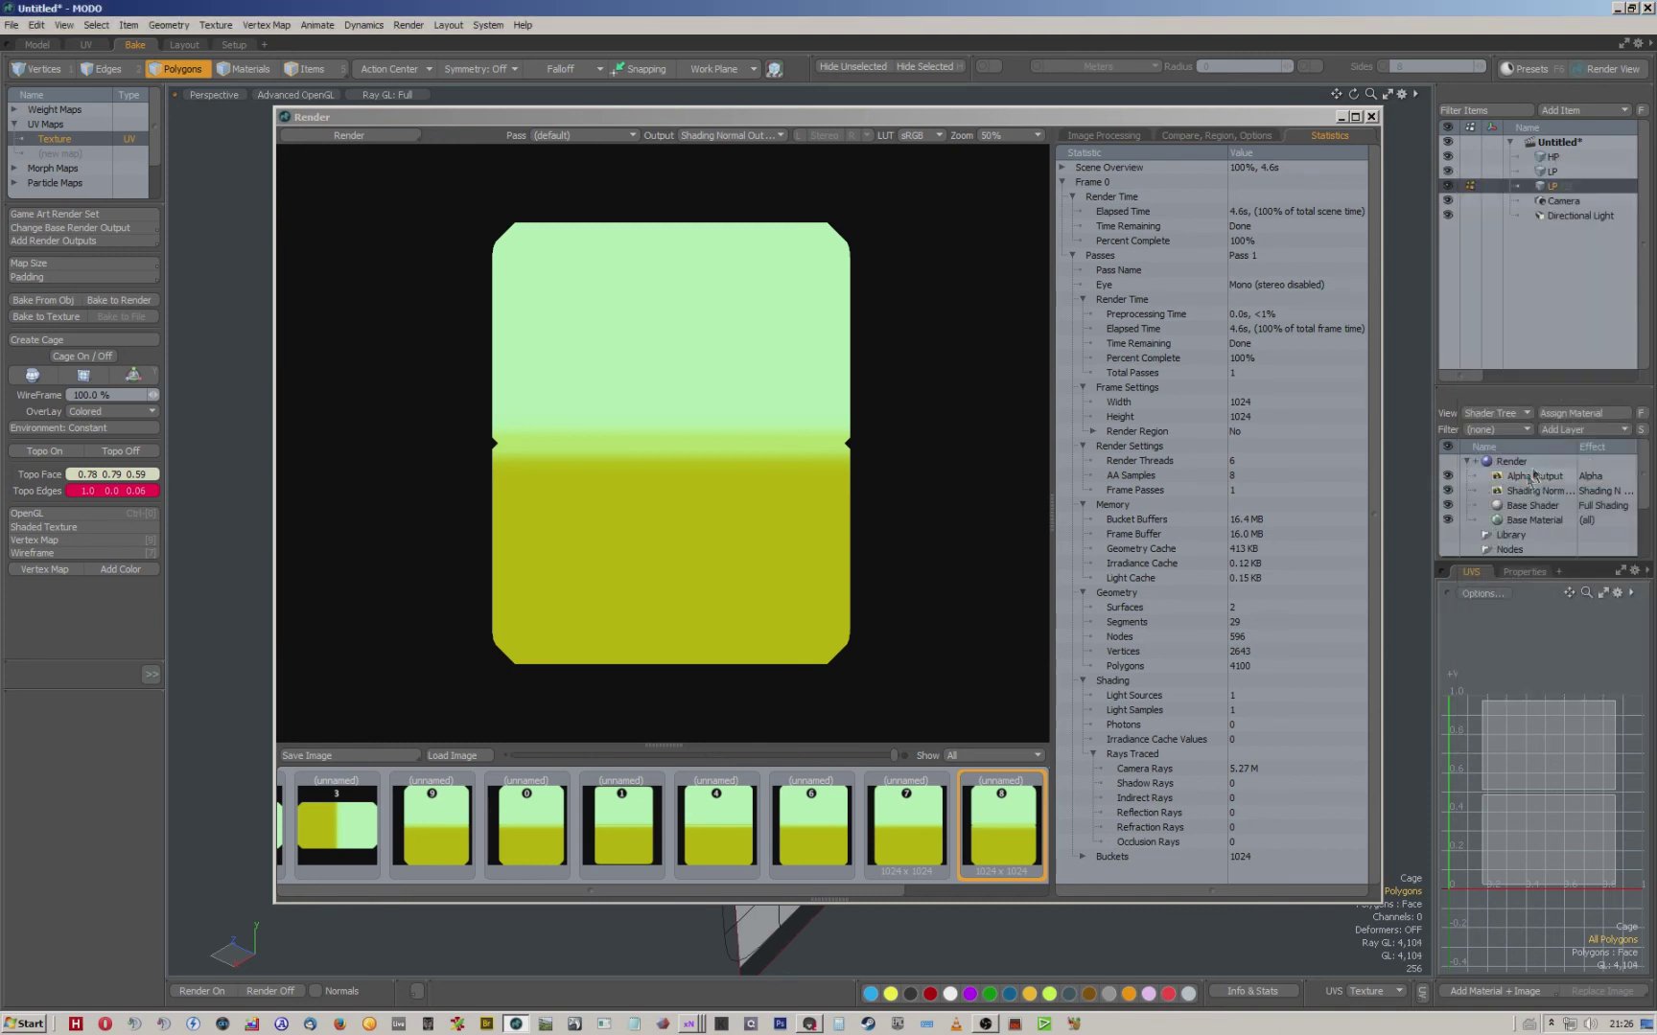
Export the duplicated LP mesh in Autodesk FBX 2013 format as Sides.fbx, overwriting the existing file.
right_click(1551, 184)
click(1549, 224)
click(509, 546)
double_click(194, 164)
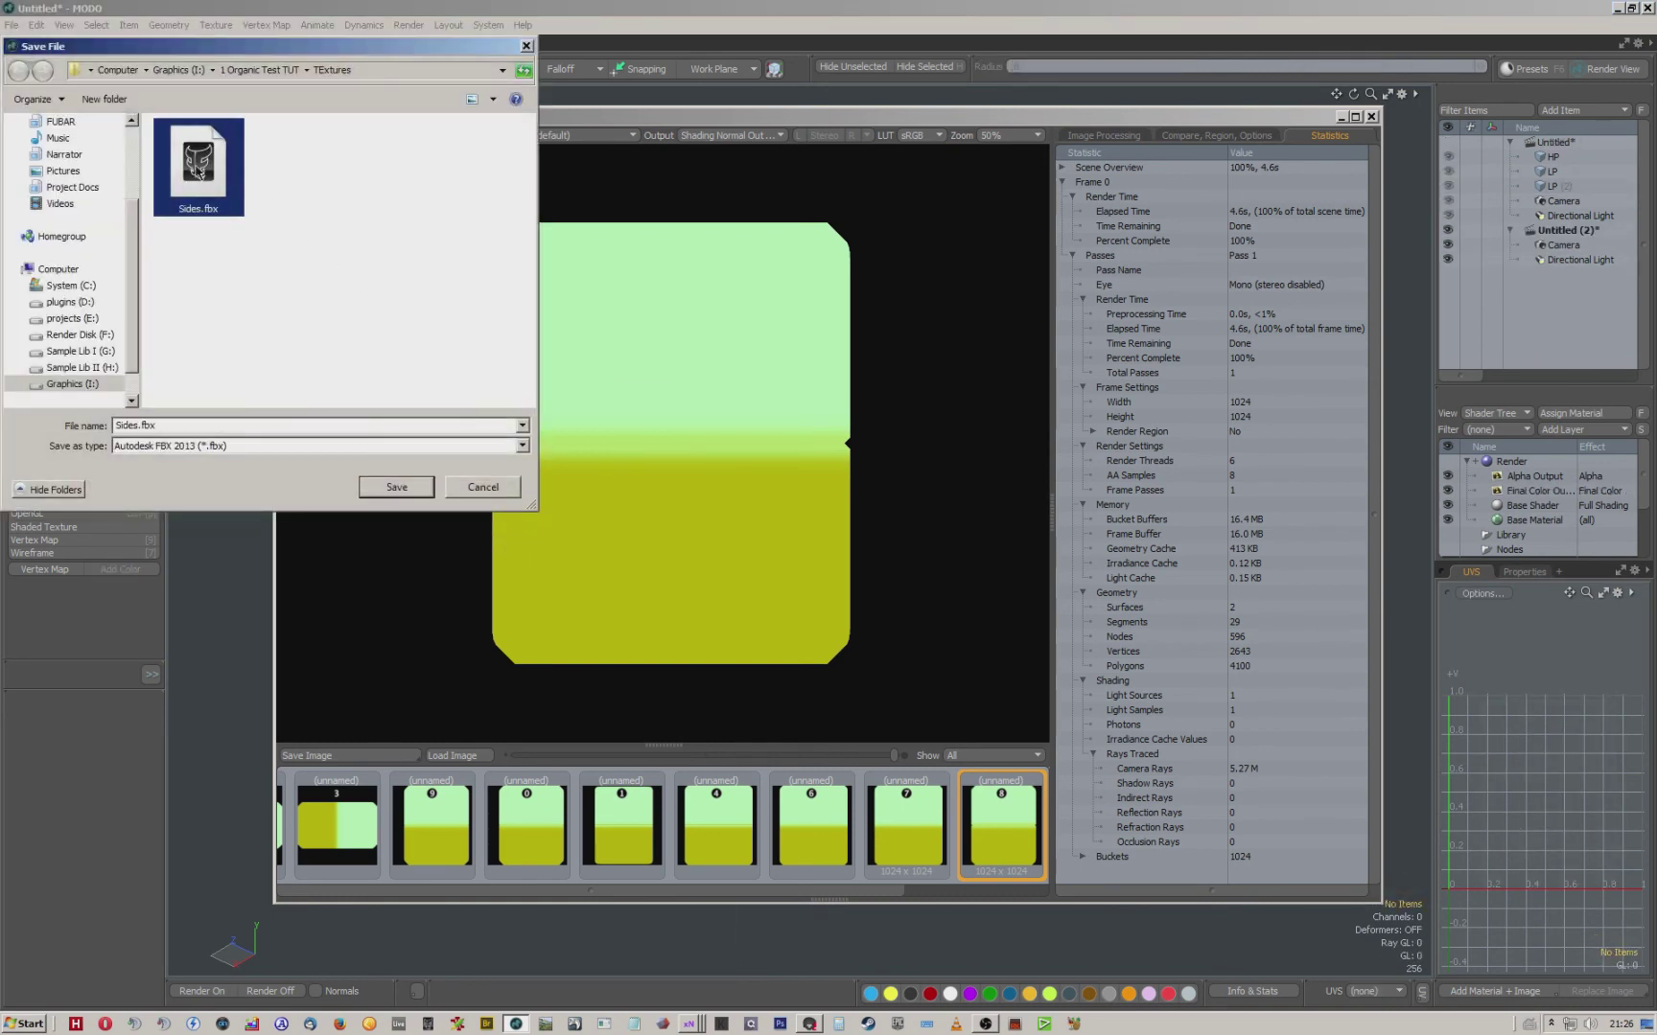
click(462, 560)
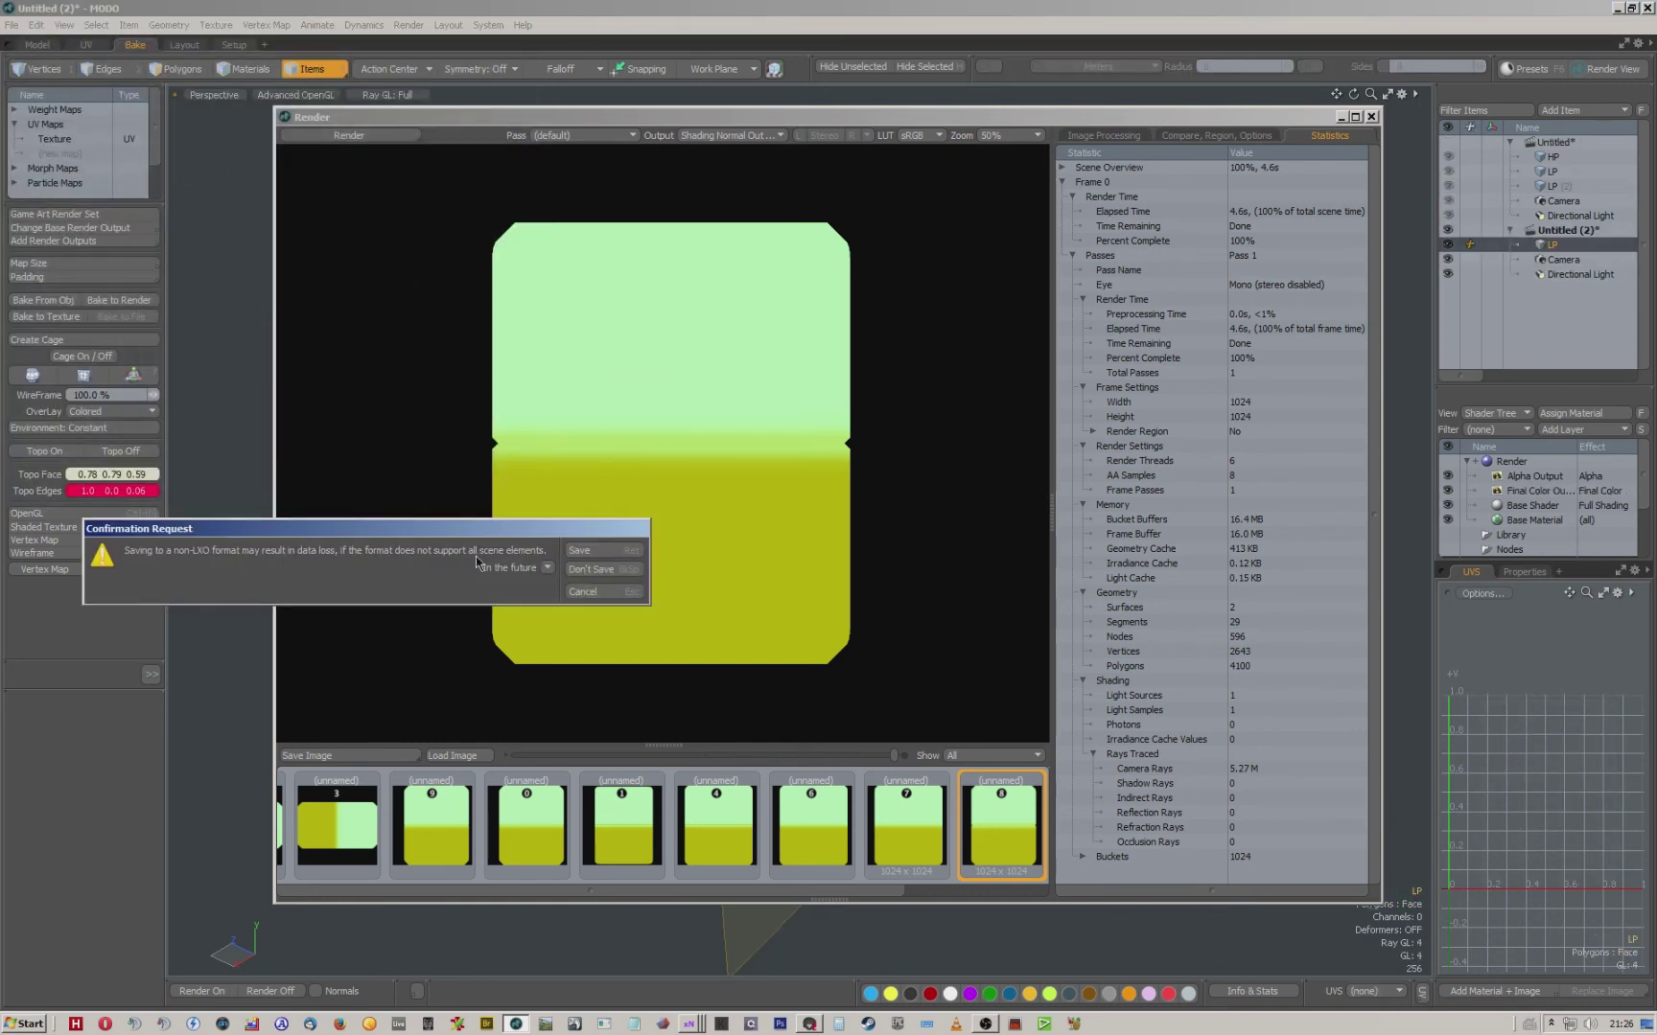
click(576, 556)
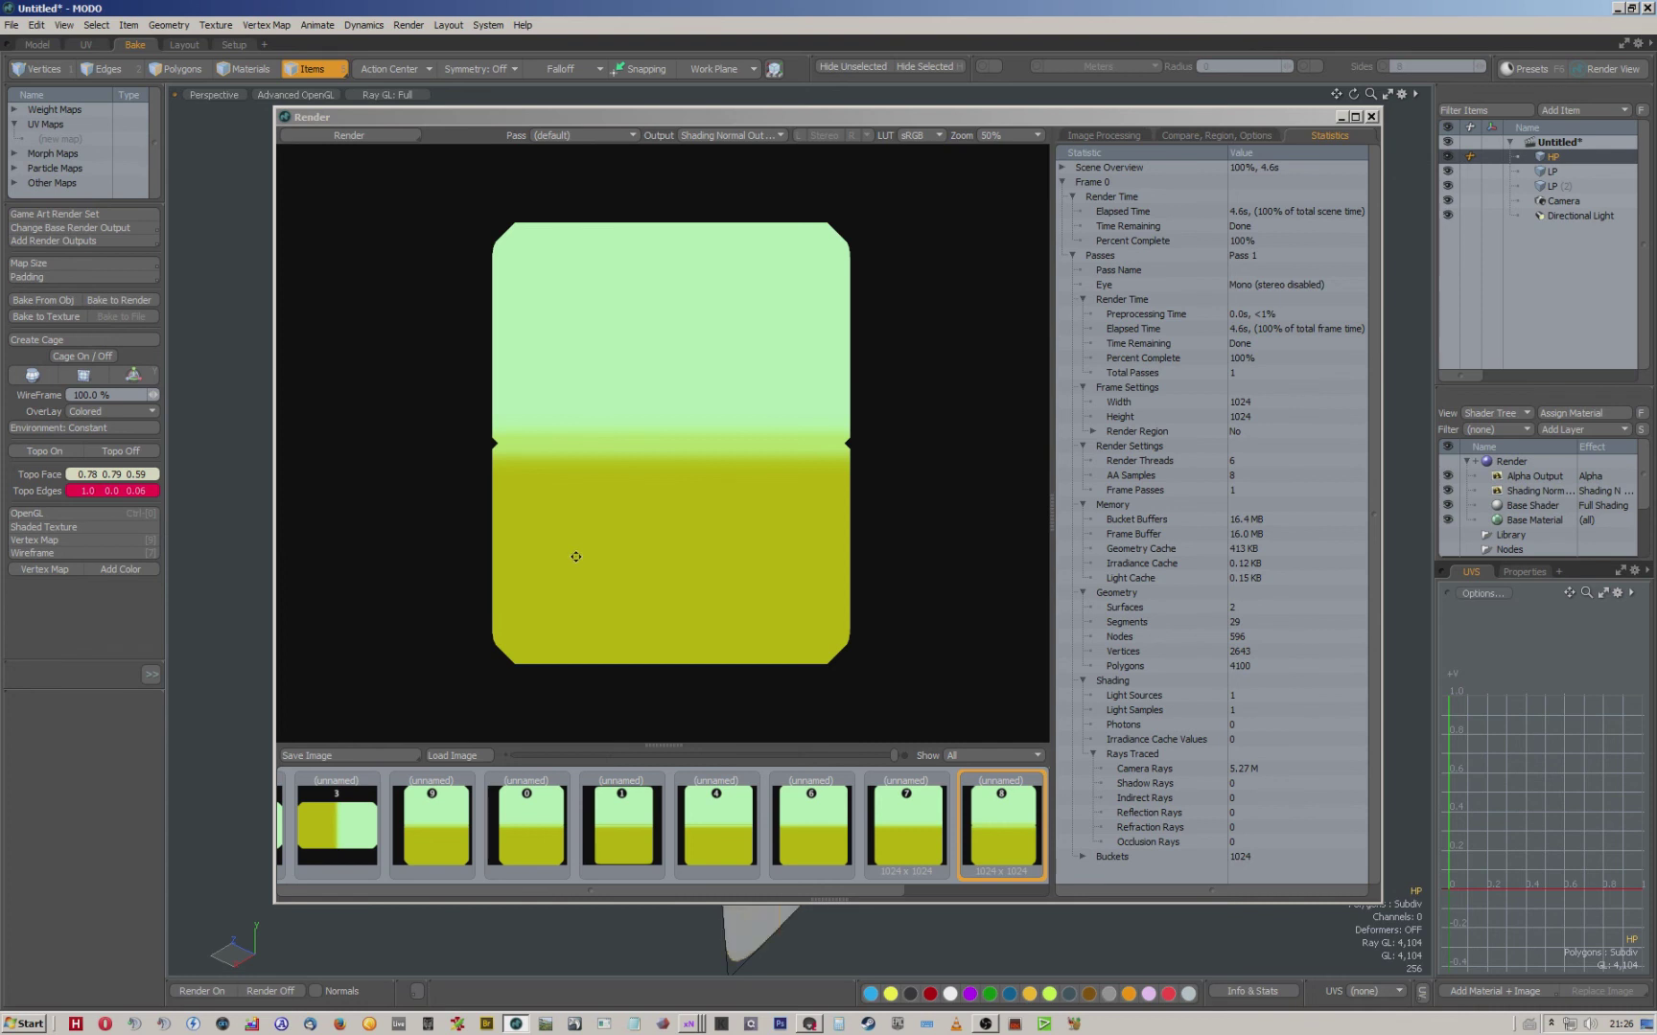
Switch to xNormal, dismiss the old preview, and convert OBS.png to tangent space as normals.png using Sides.fbx with edge padding 0.
click(688, 1024)
click(686, 957)
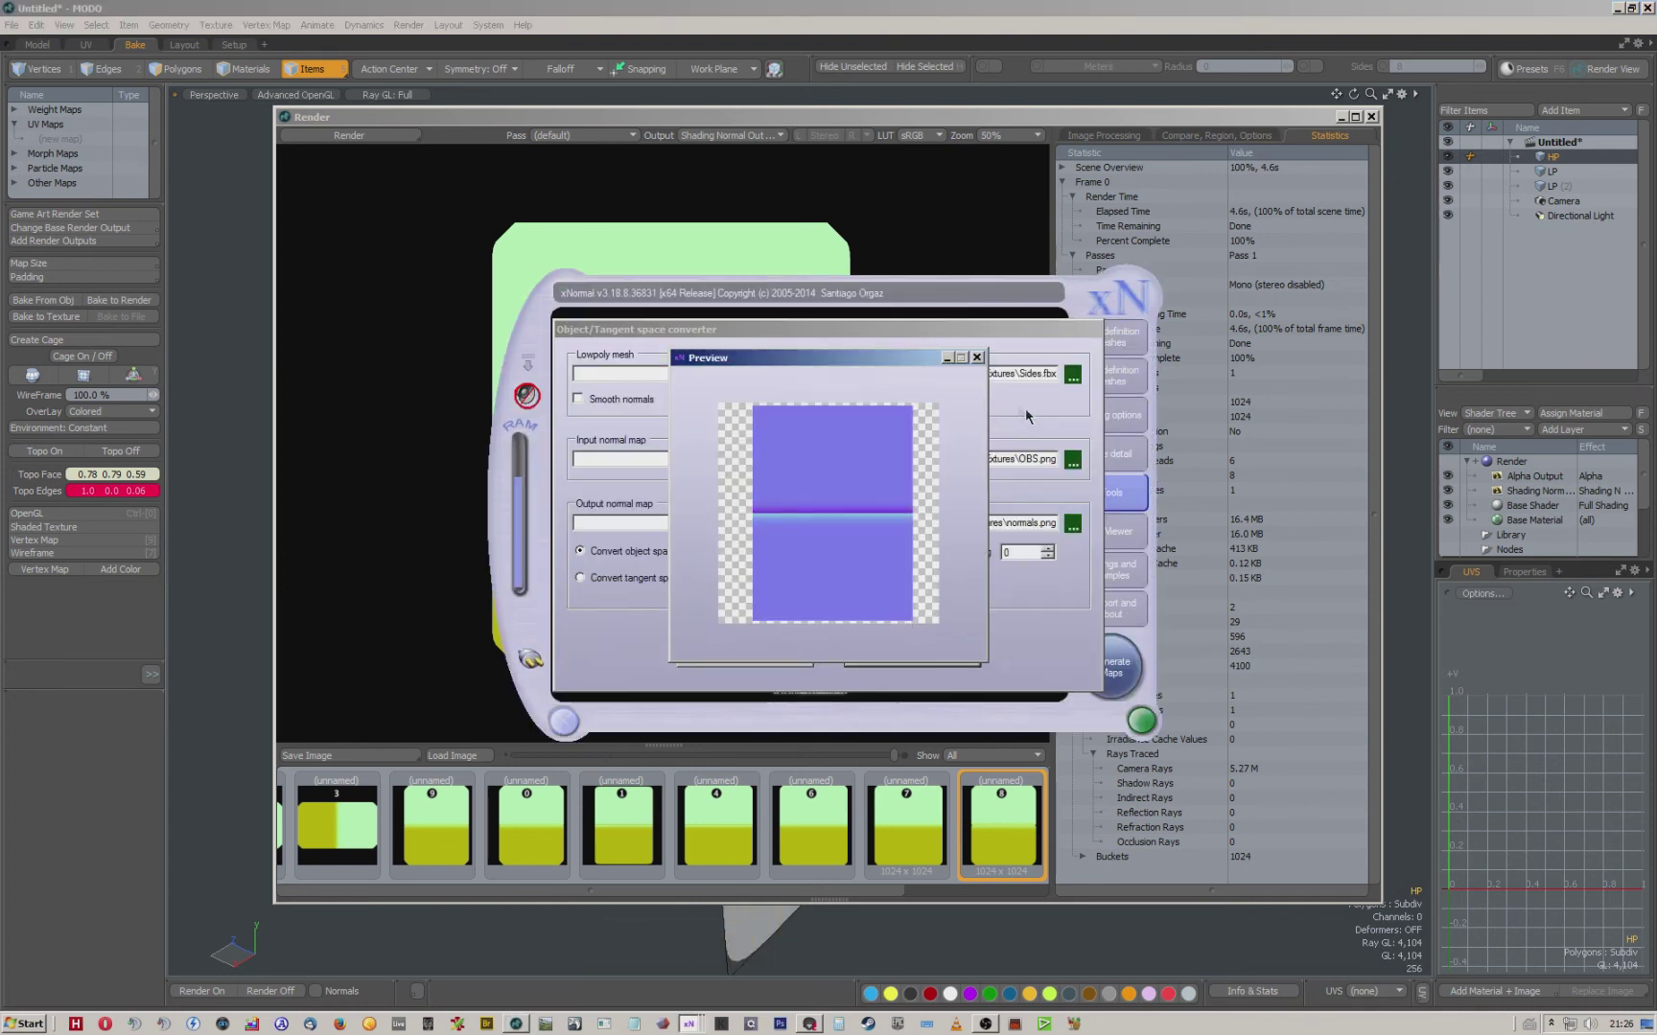
click(977, 358)
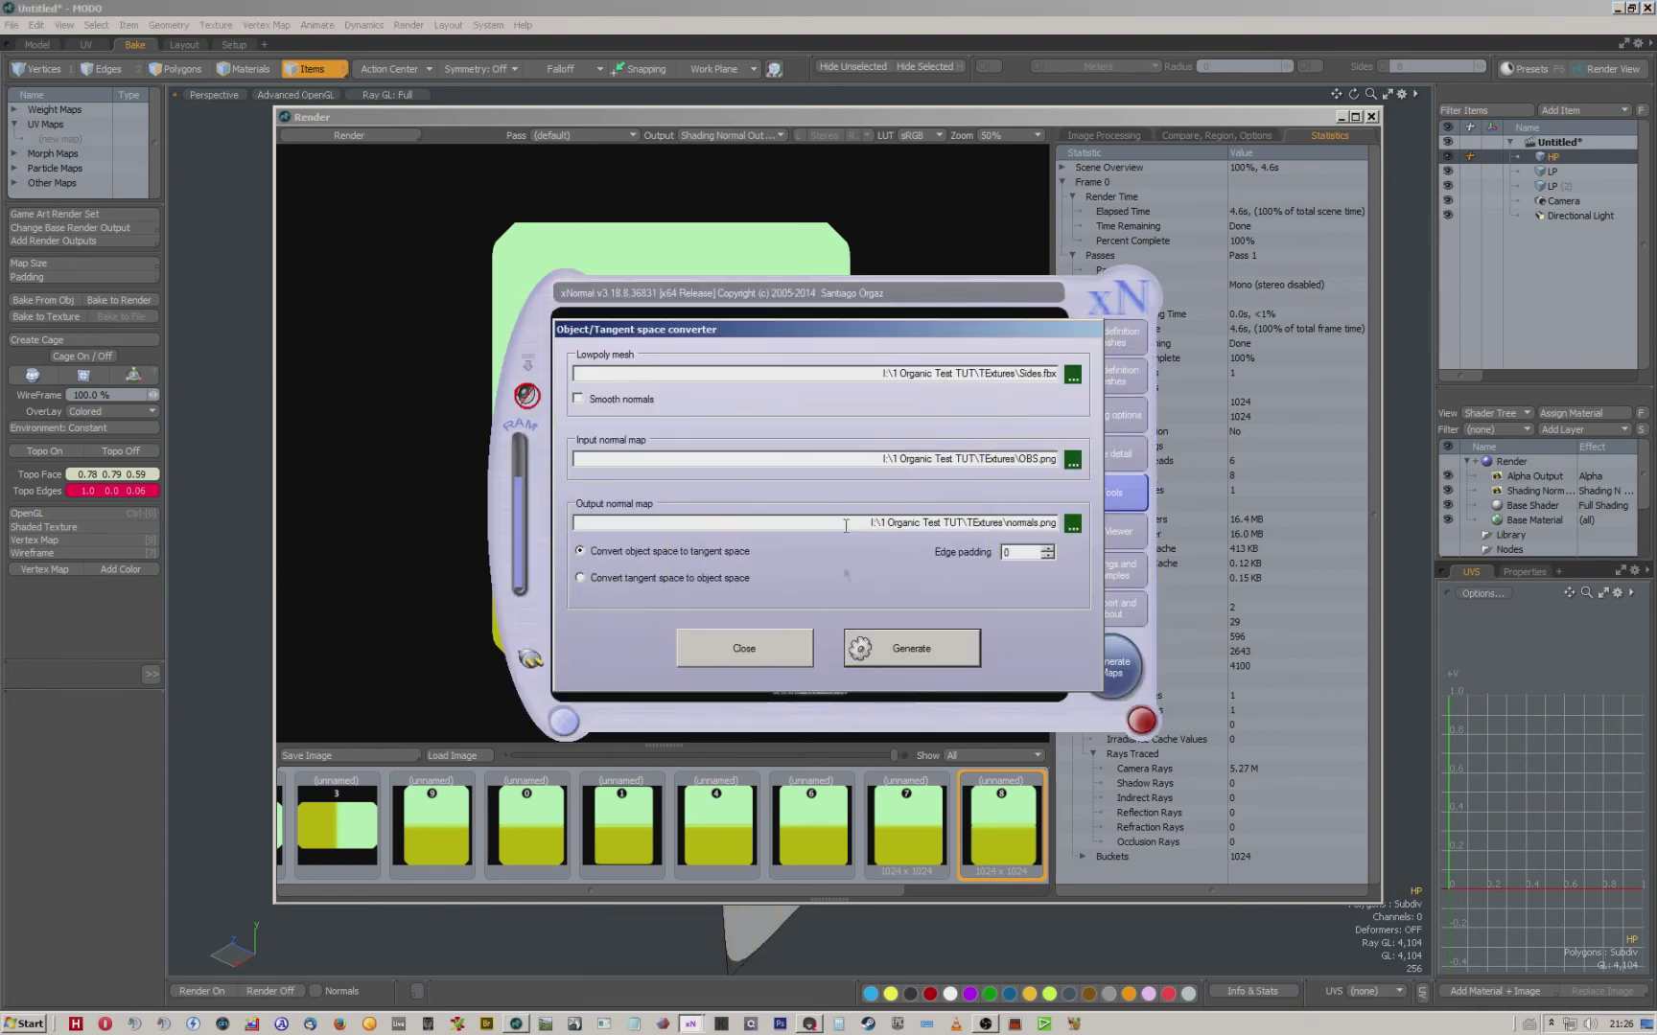
click(884, 652)
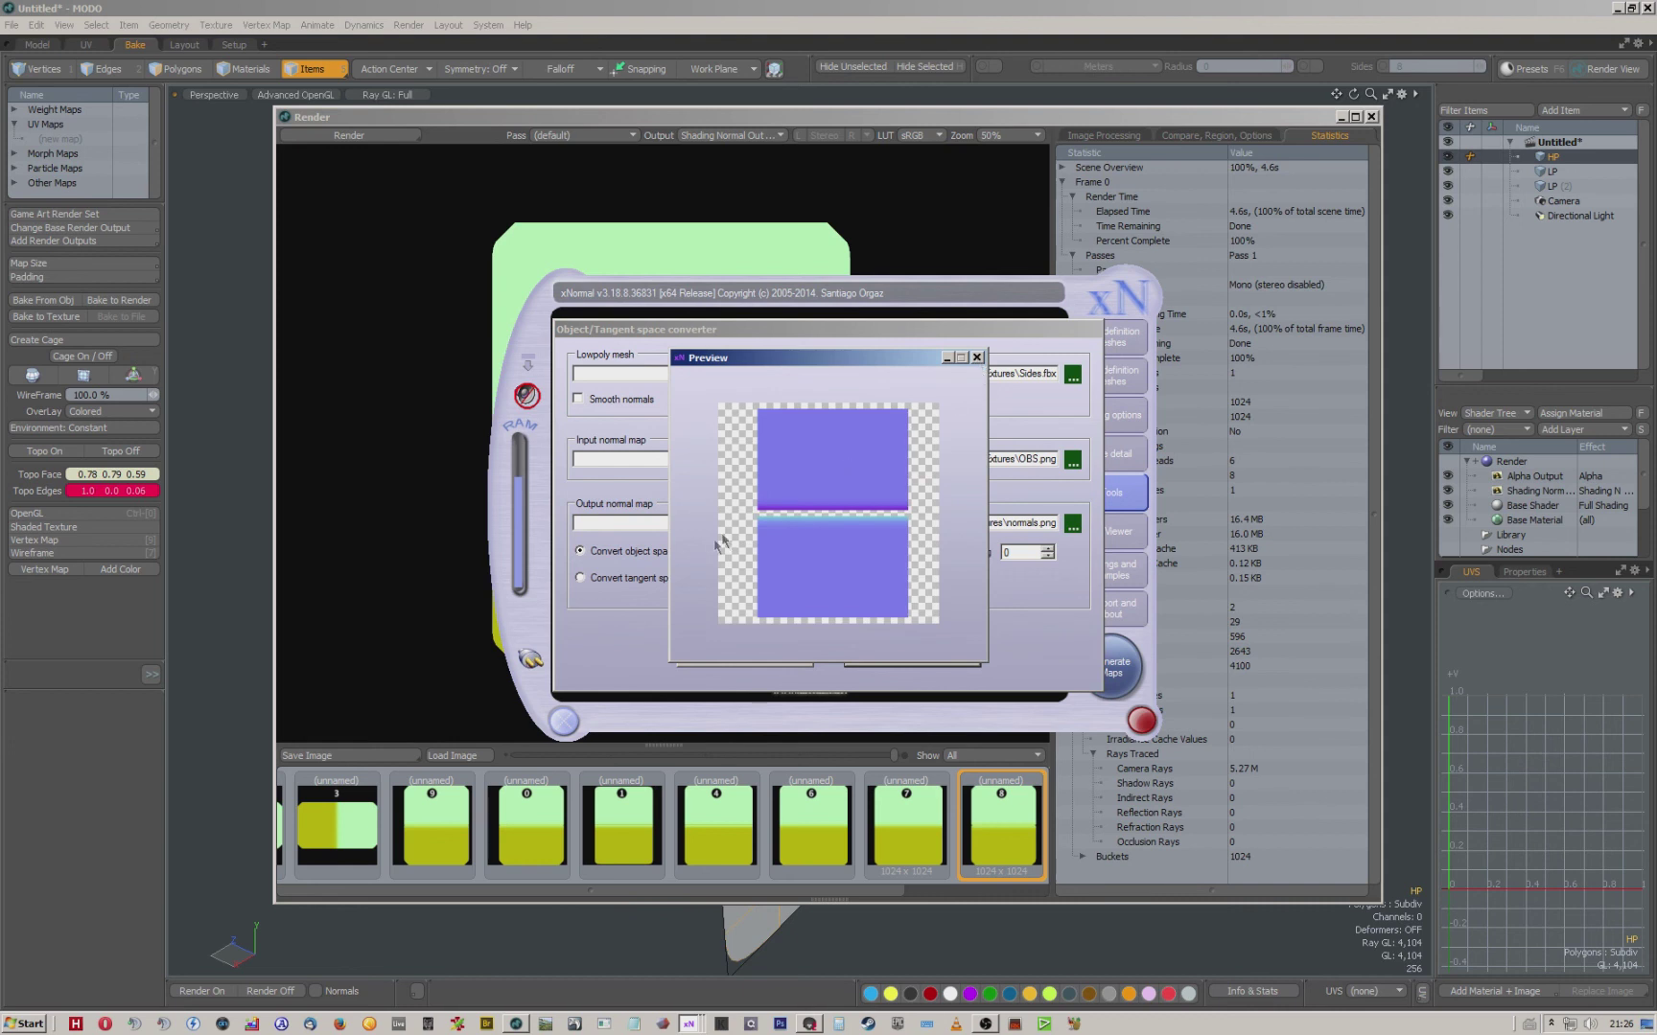
Close the preview, set the edge padding to 64, and regenerate the tangent space normals.png.
click(977, 357)
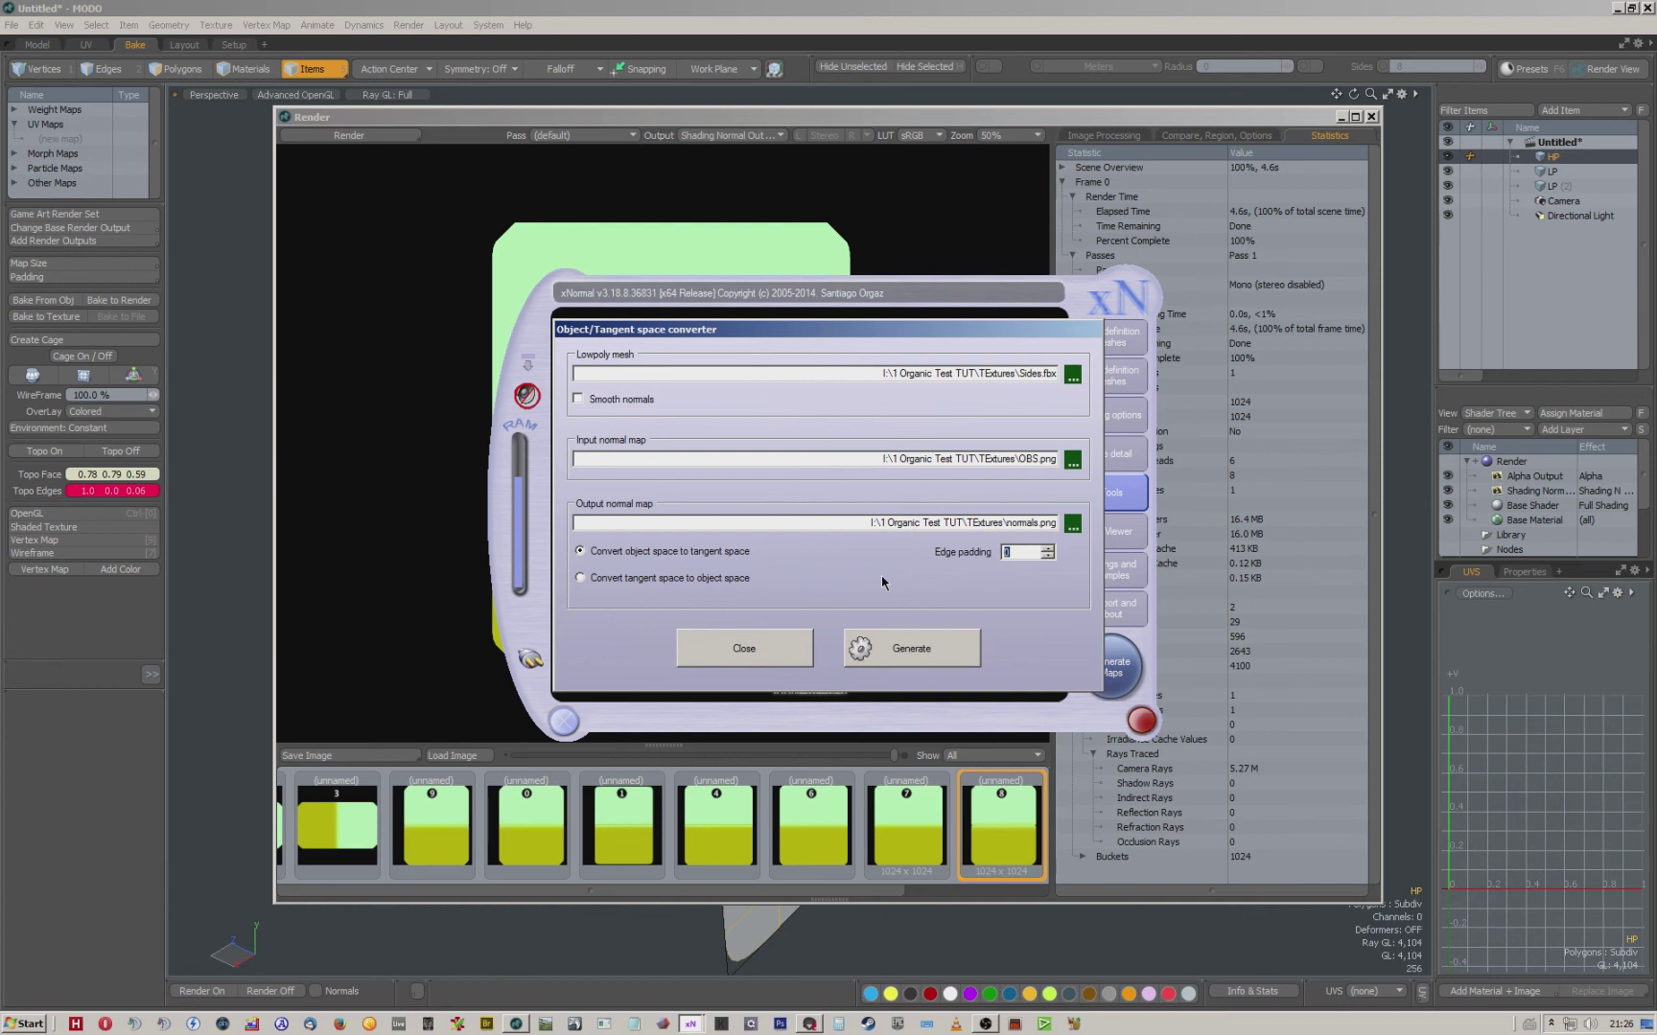
text(64)
click(912, 651)
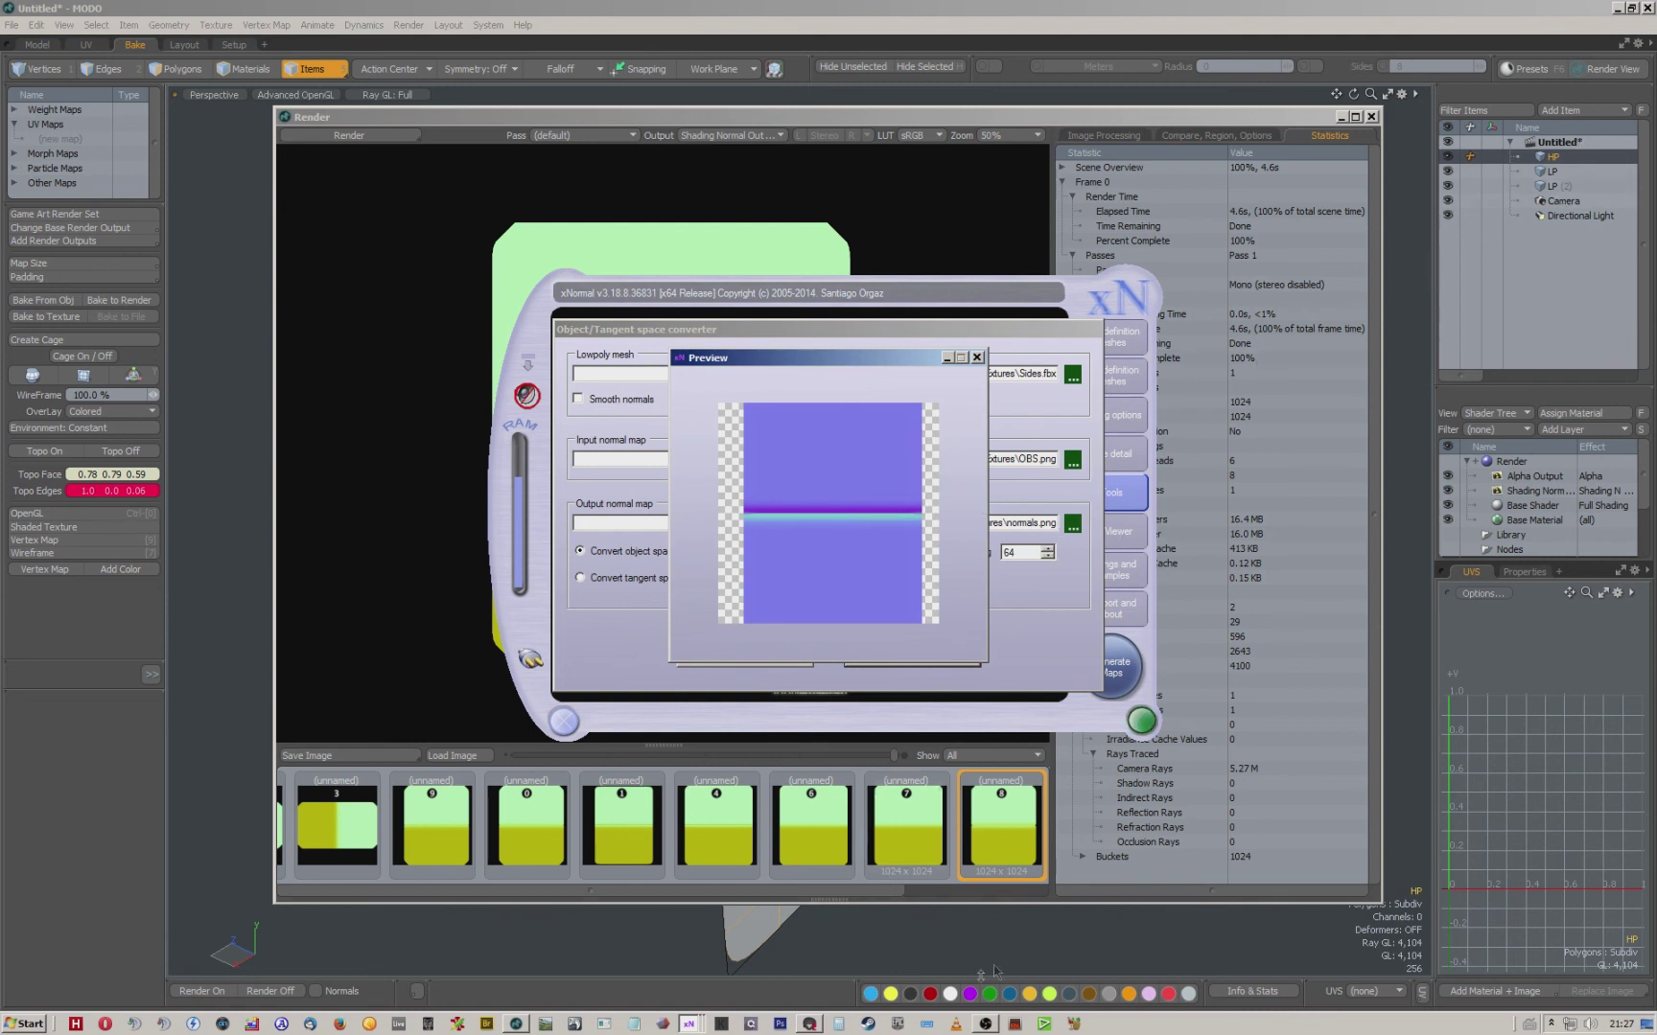
Switch to Marmoset Toolbag, delete the old Sides model from the scene, and clear the material's albedo map.
click(813, 1023)
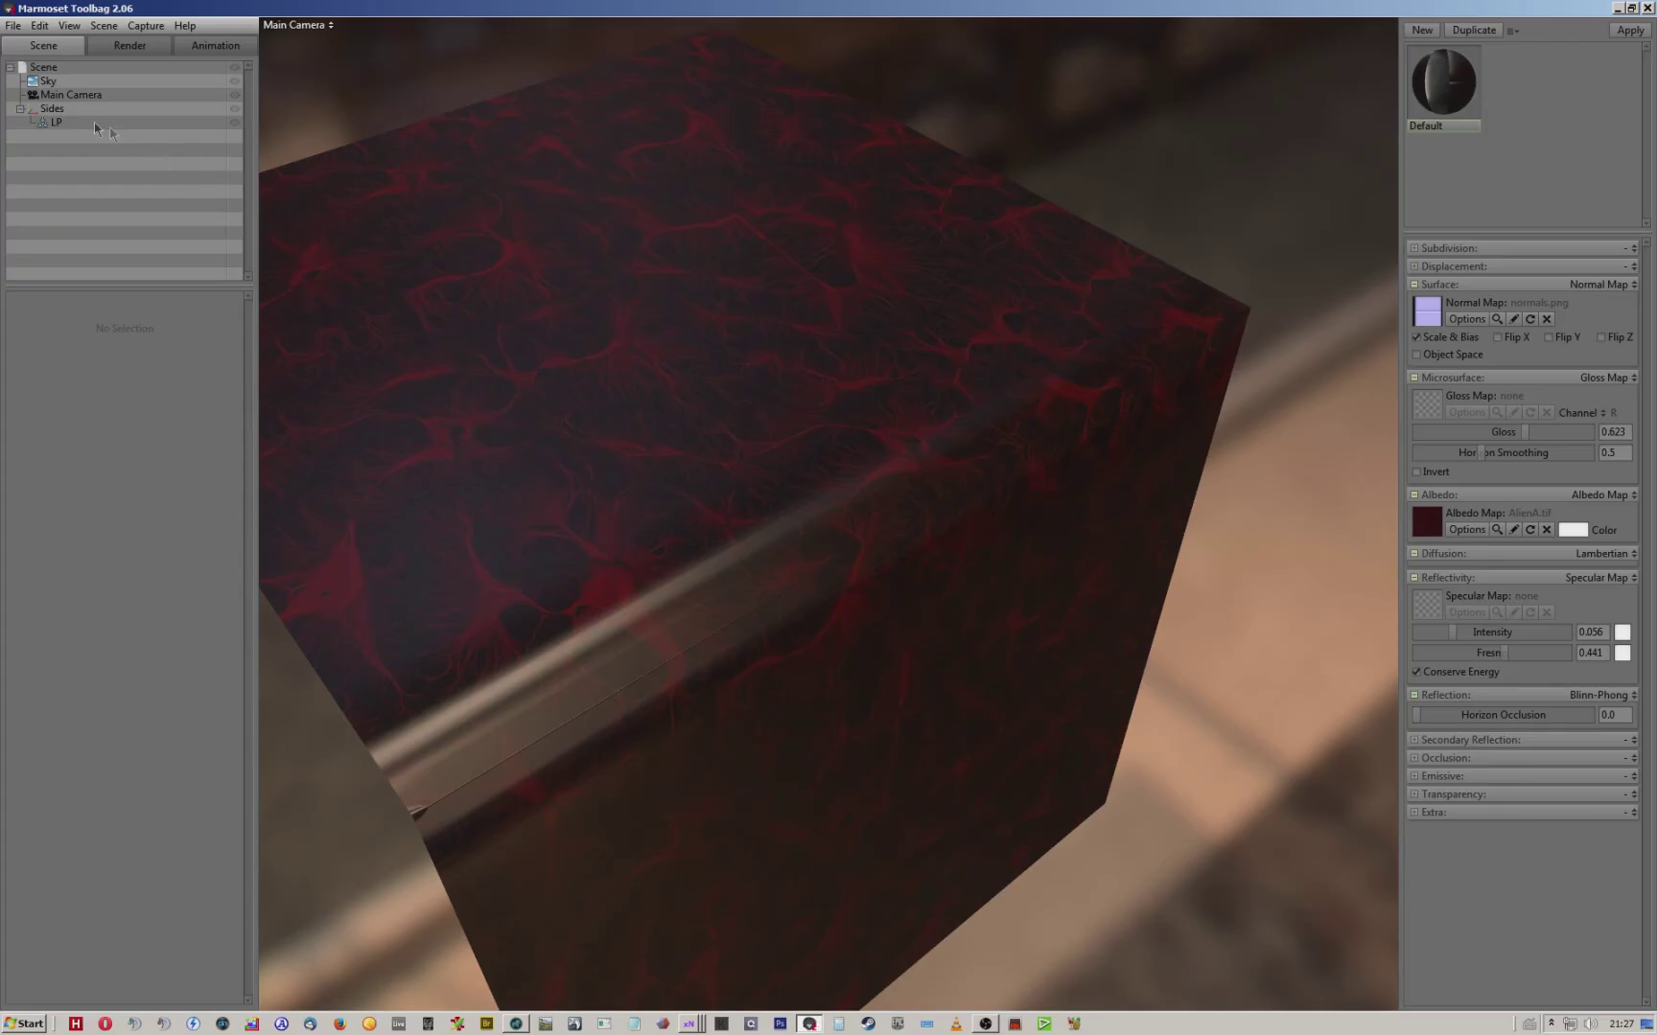
click(62, 121)
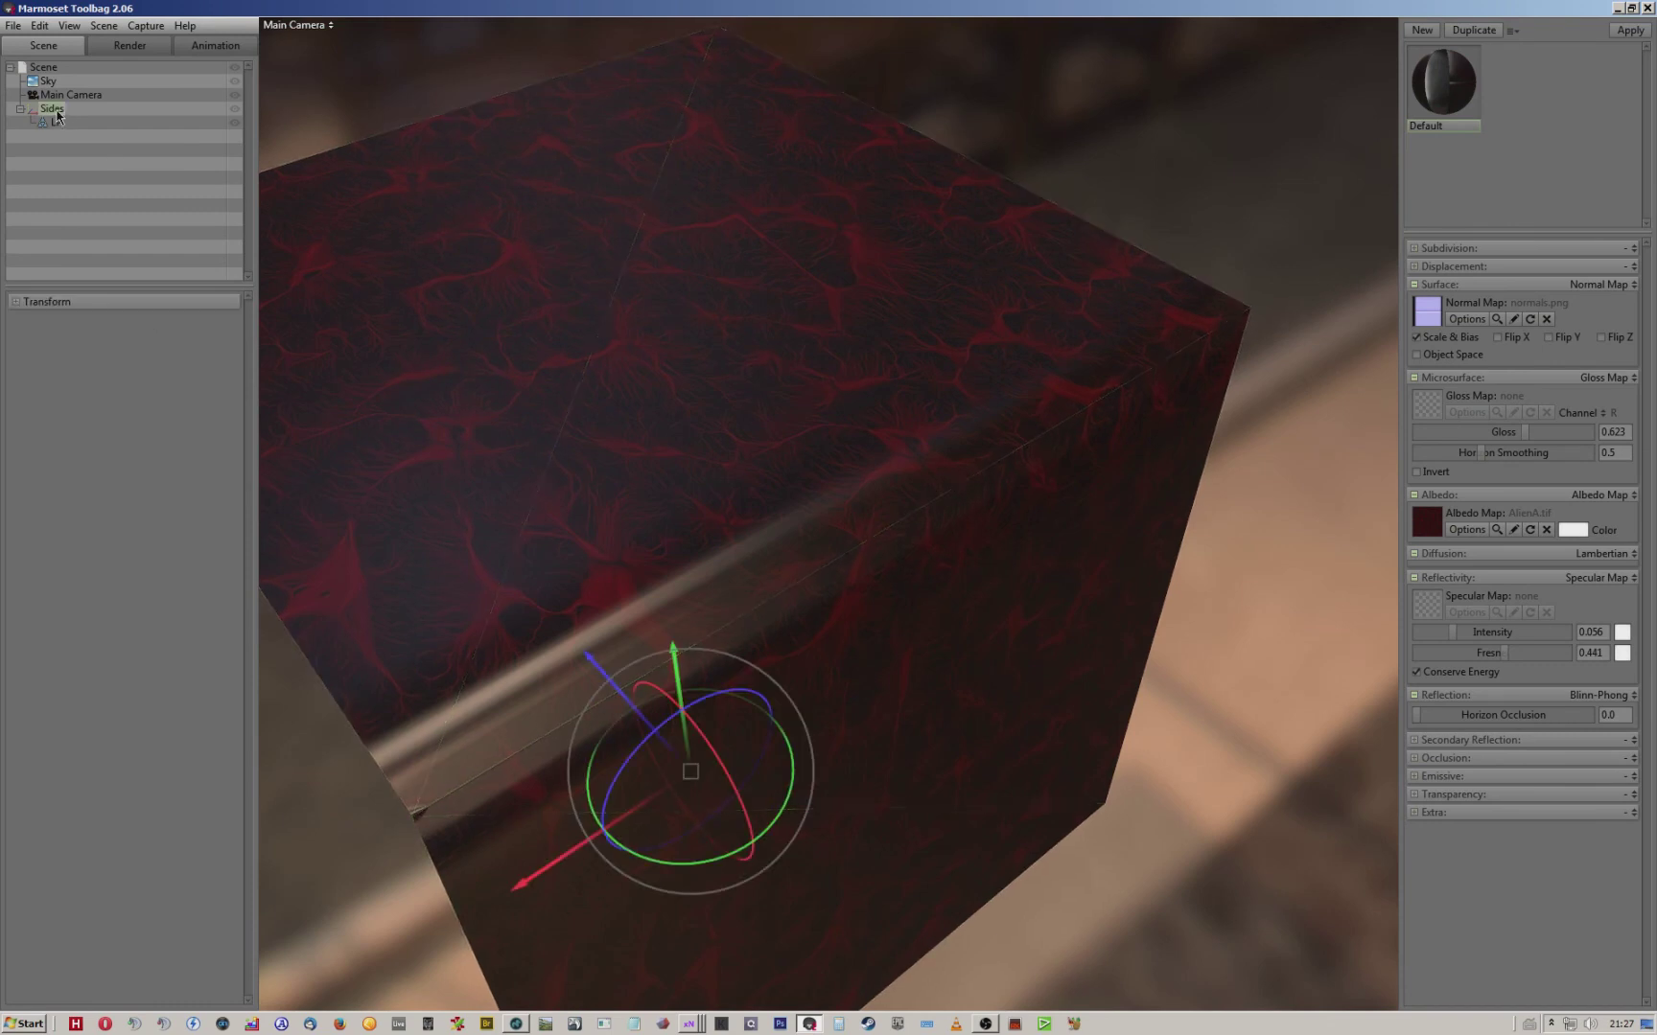
key(Delete)
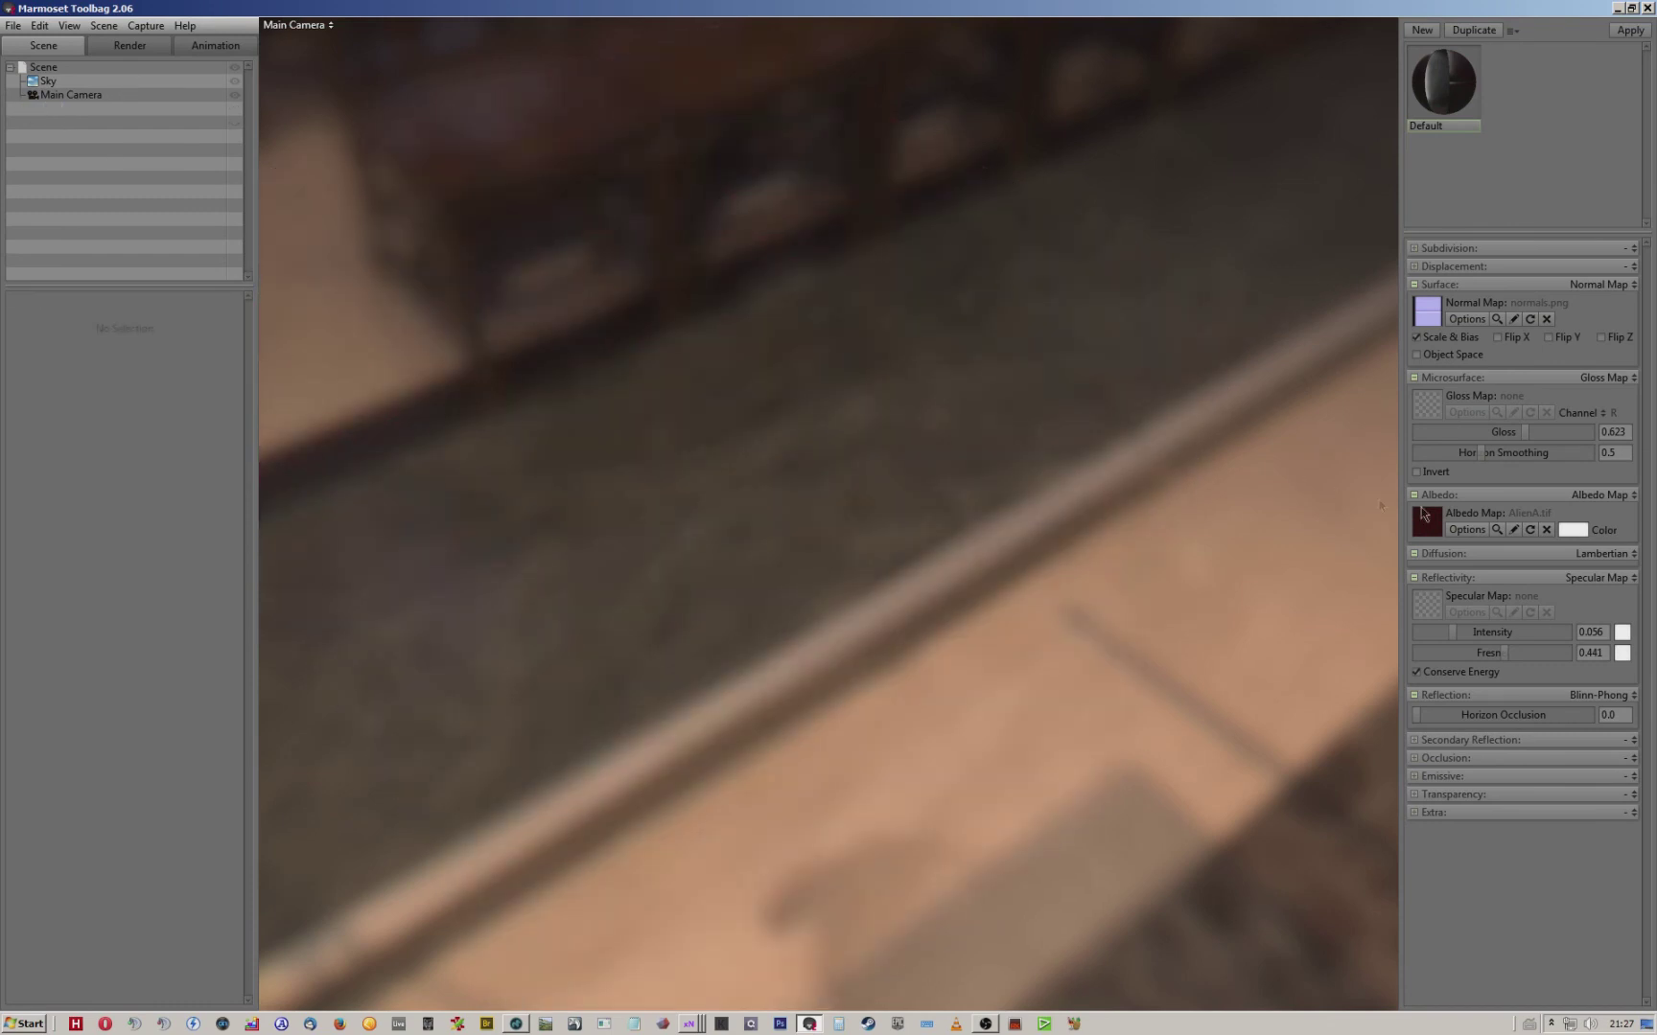
click(1546, 529)
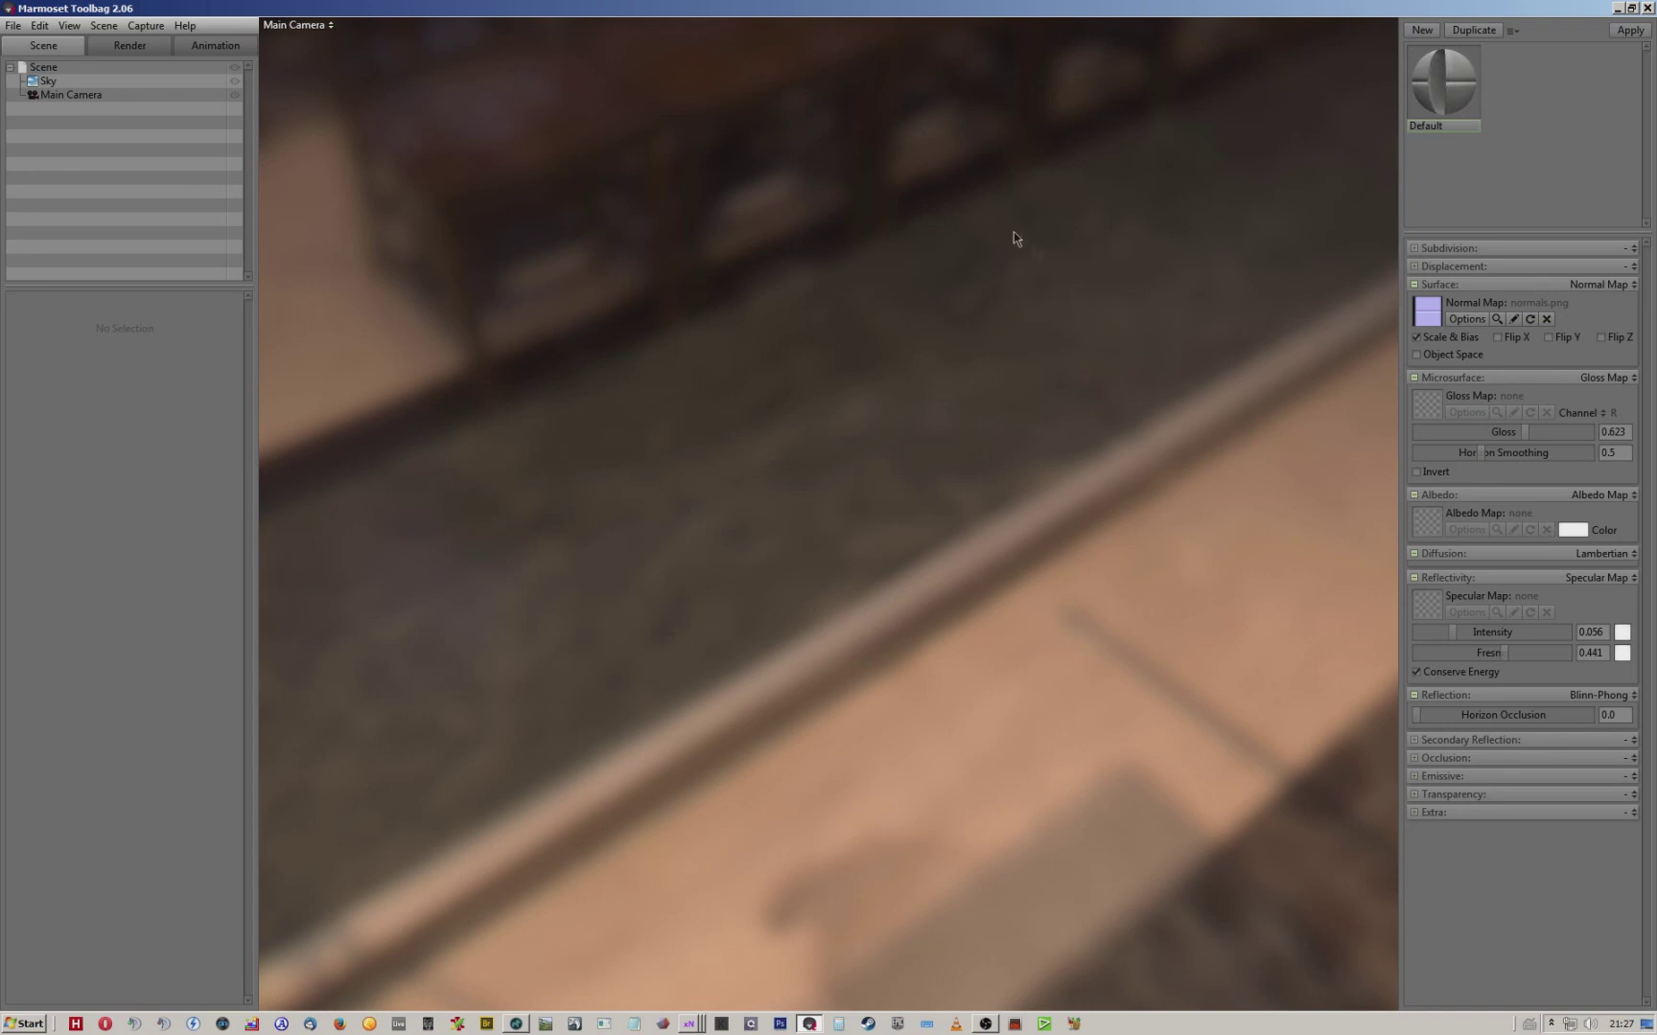
Import the re-exported Sides.fbx mesh into the scene.
click(11, 26)
click(43, 153)
double_click(184, 149)
Examine the normal-mapped rounded edge of the imported mesh from several angles for visible seams.
drag(1102, 397, 944, 368)
click(1243, 240)
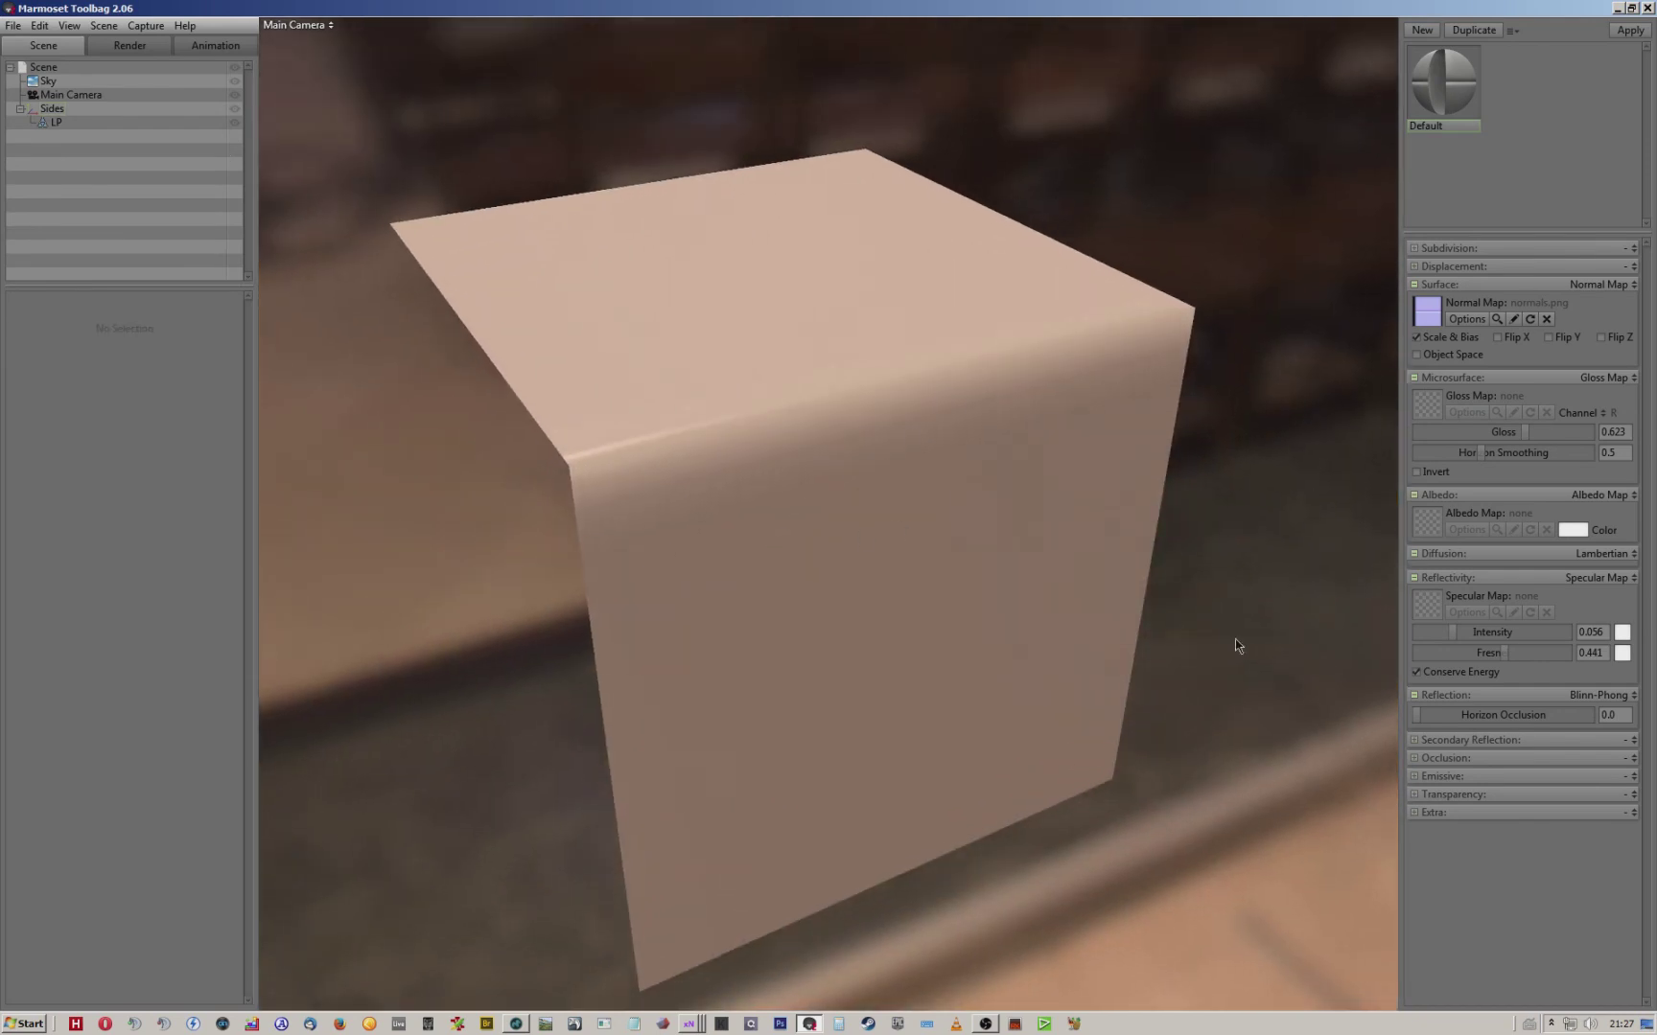
scroll(937, 326, up, 3)
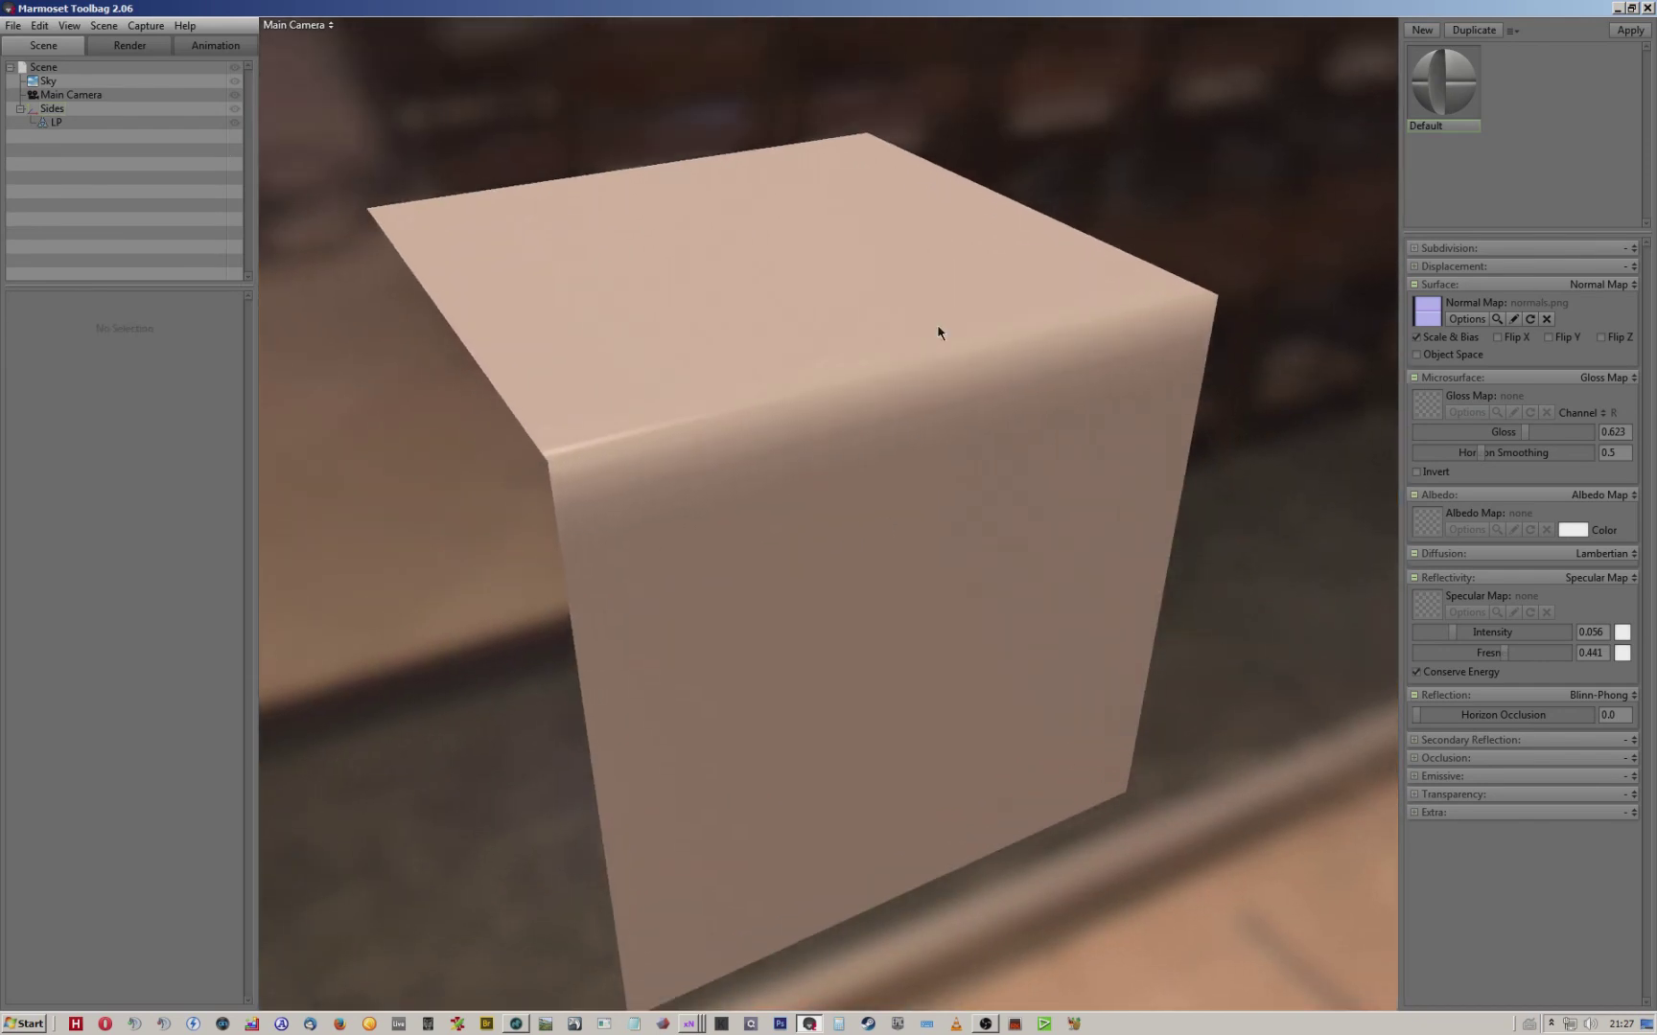
drag(840, 270, 1014, 211)
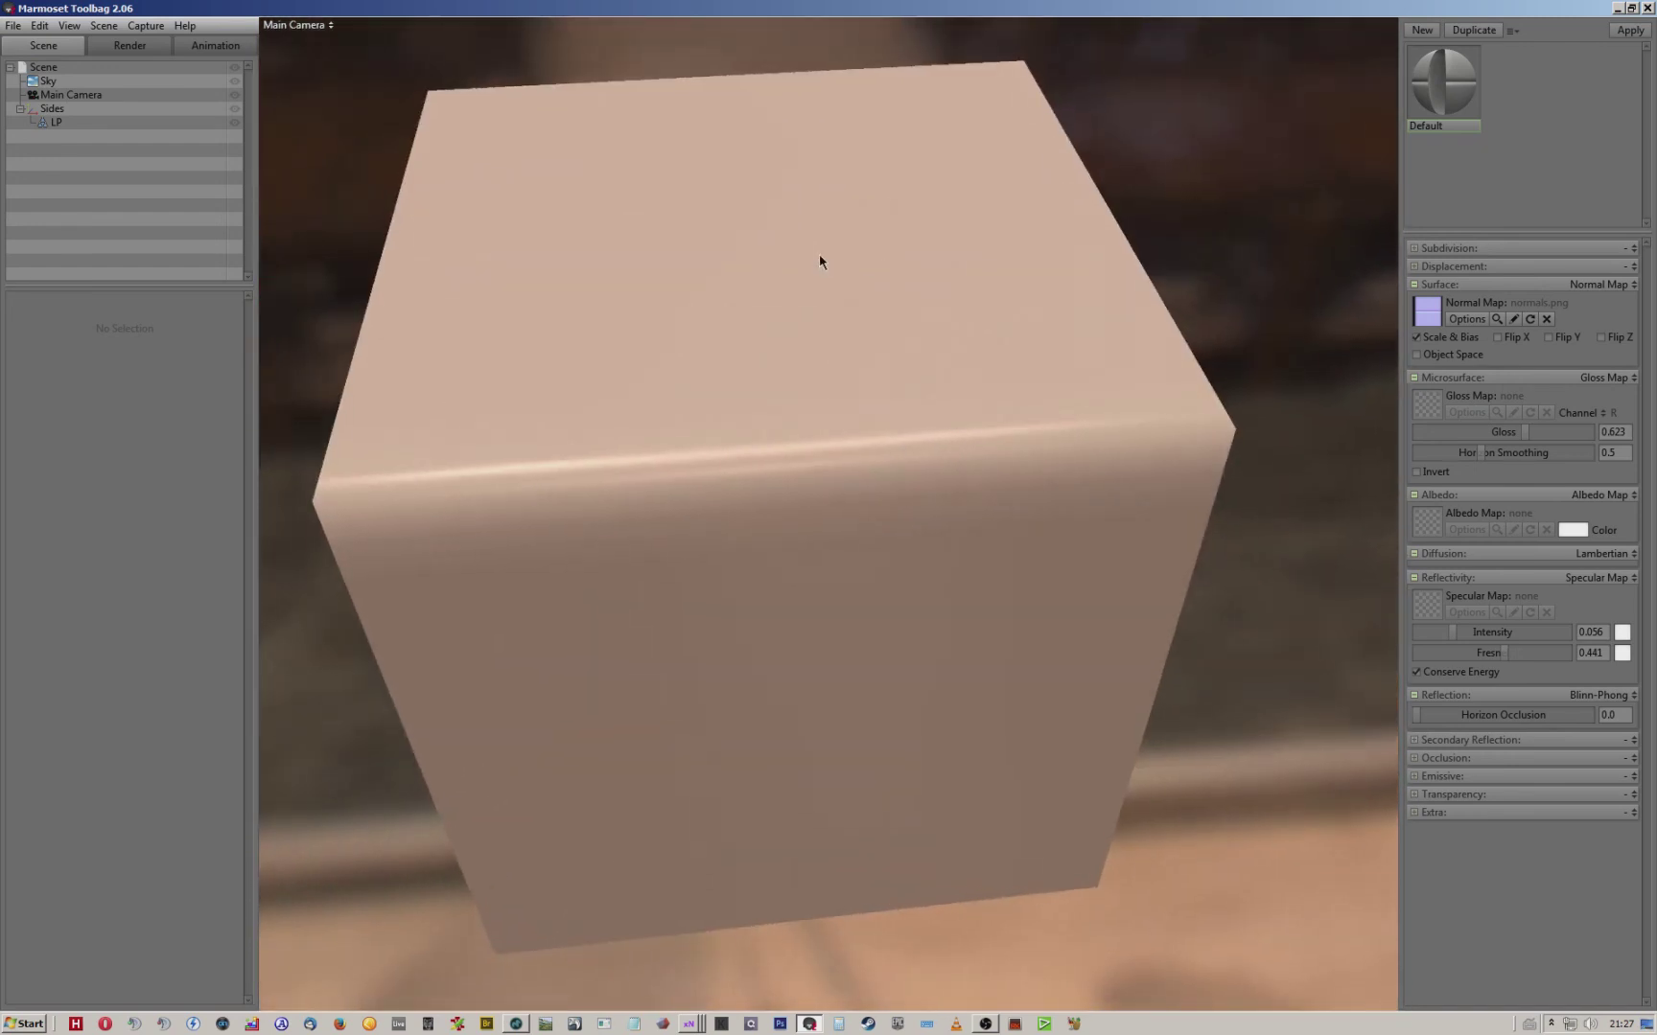
drag(819, 256, 833, 223)
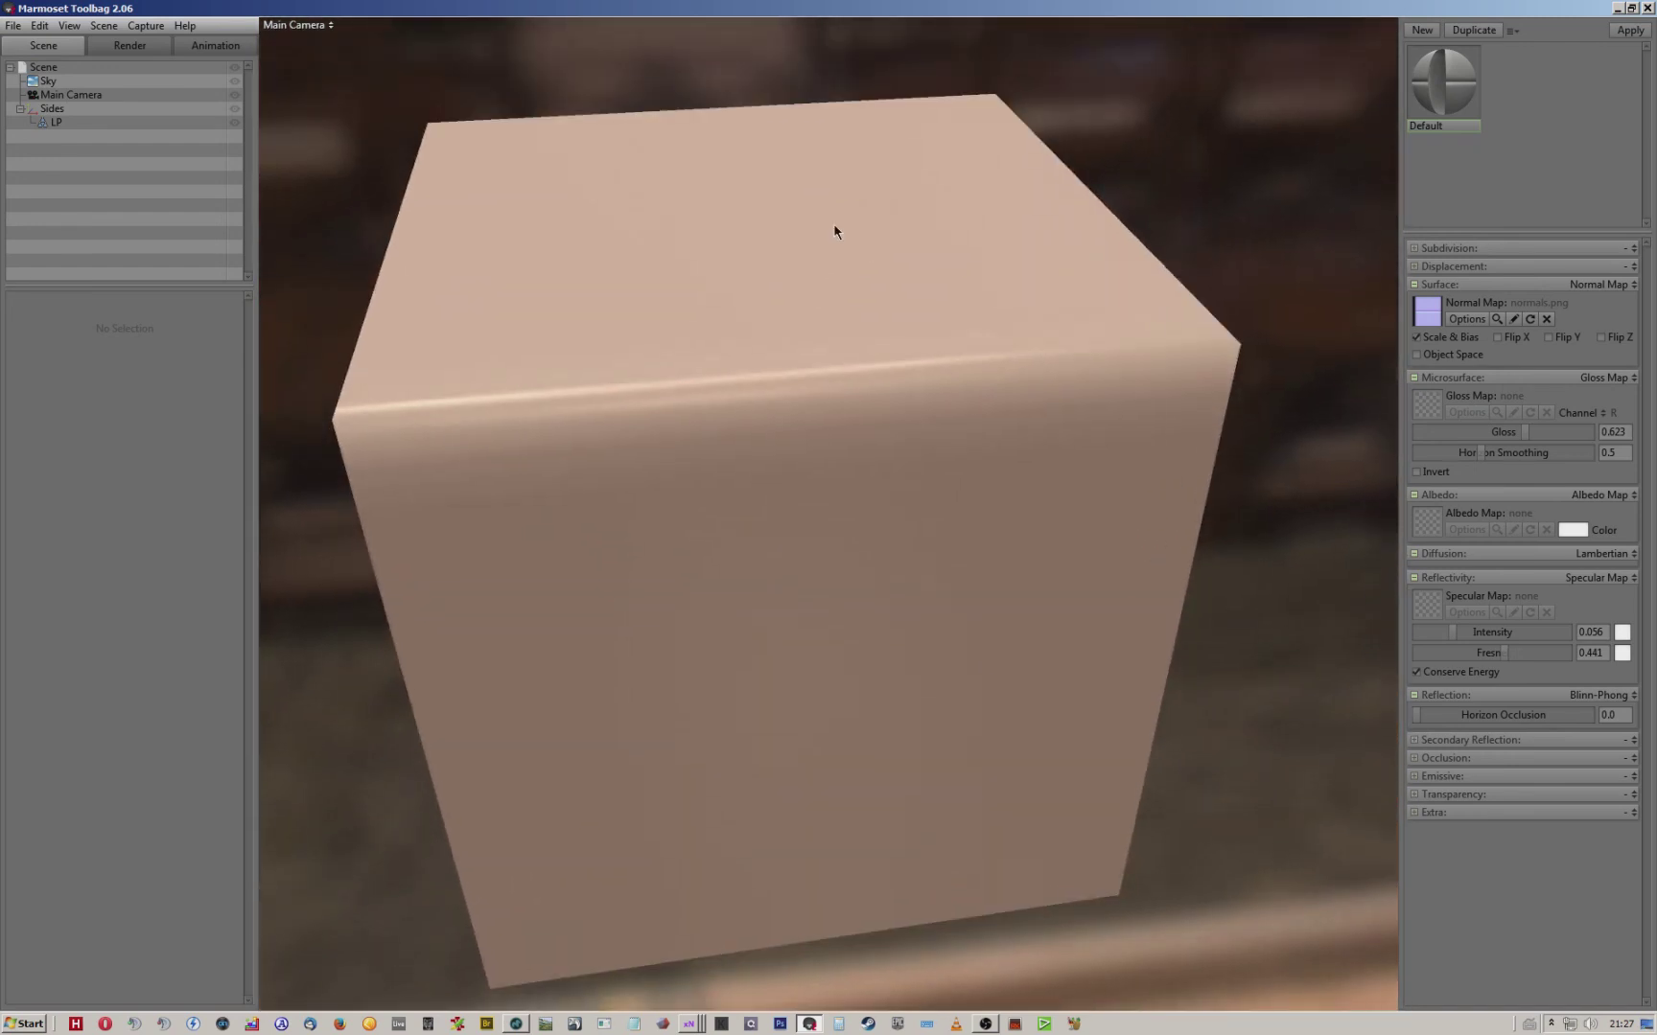
drag(760, 302, 831, 314)
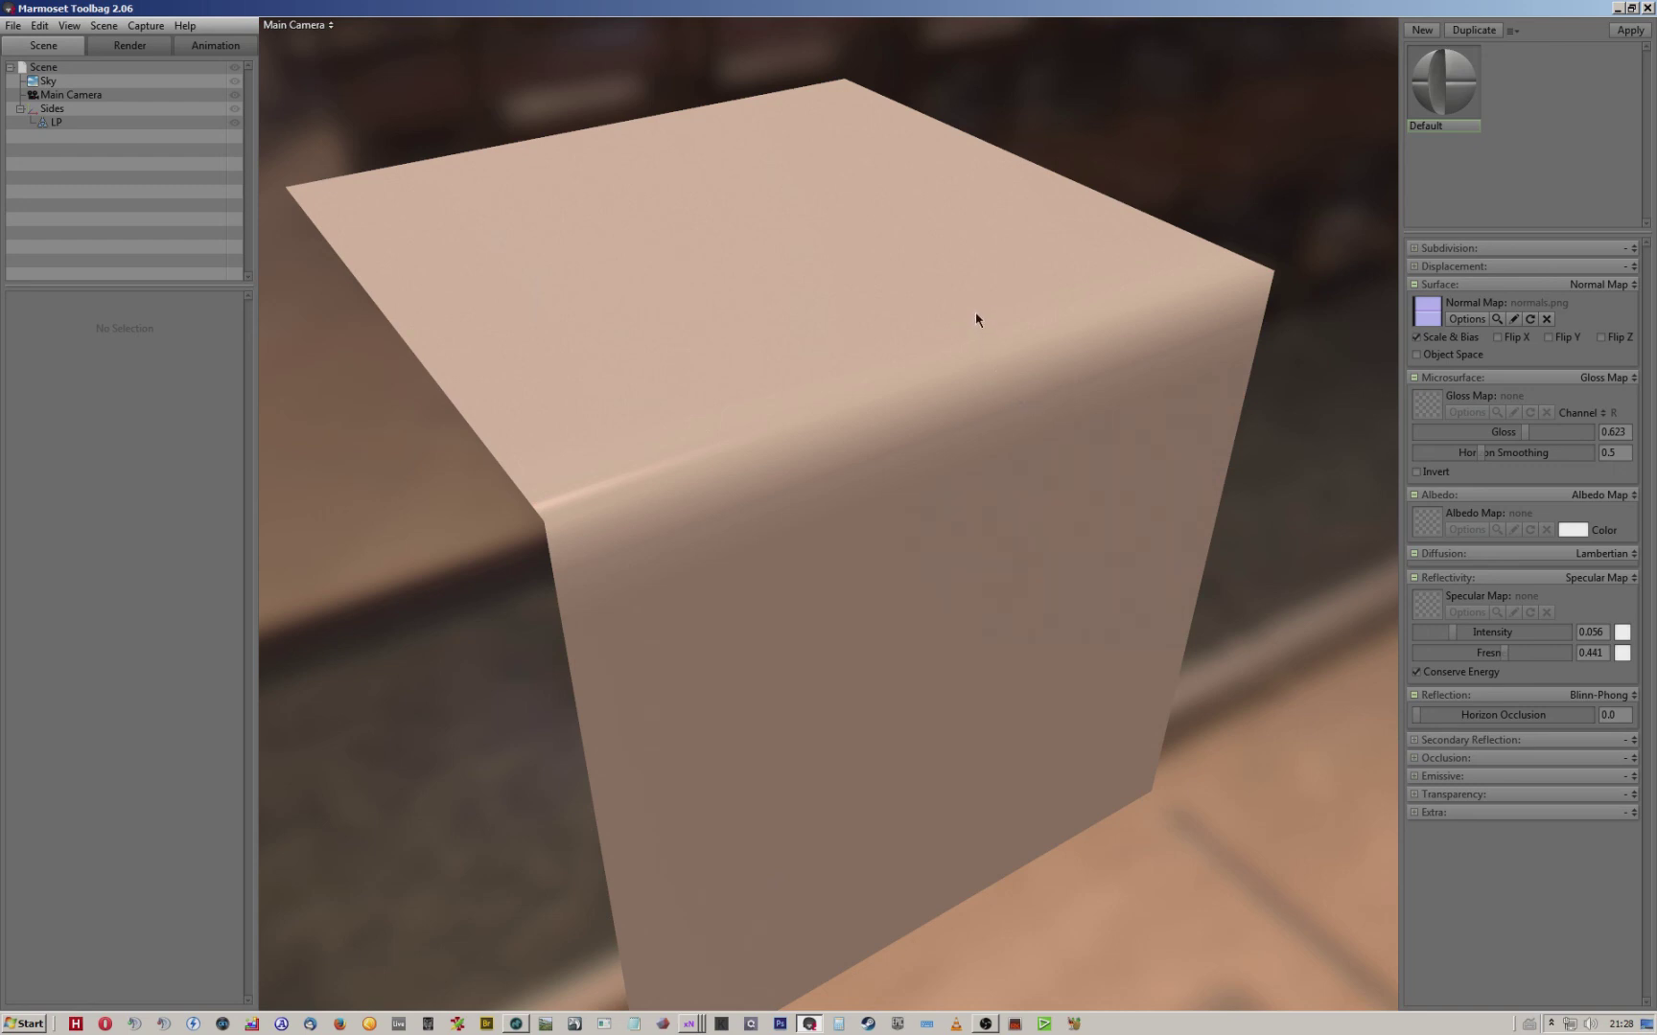
drag(976, 313, 988, 311)
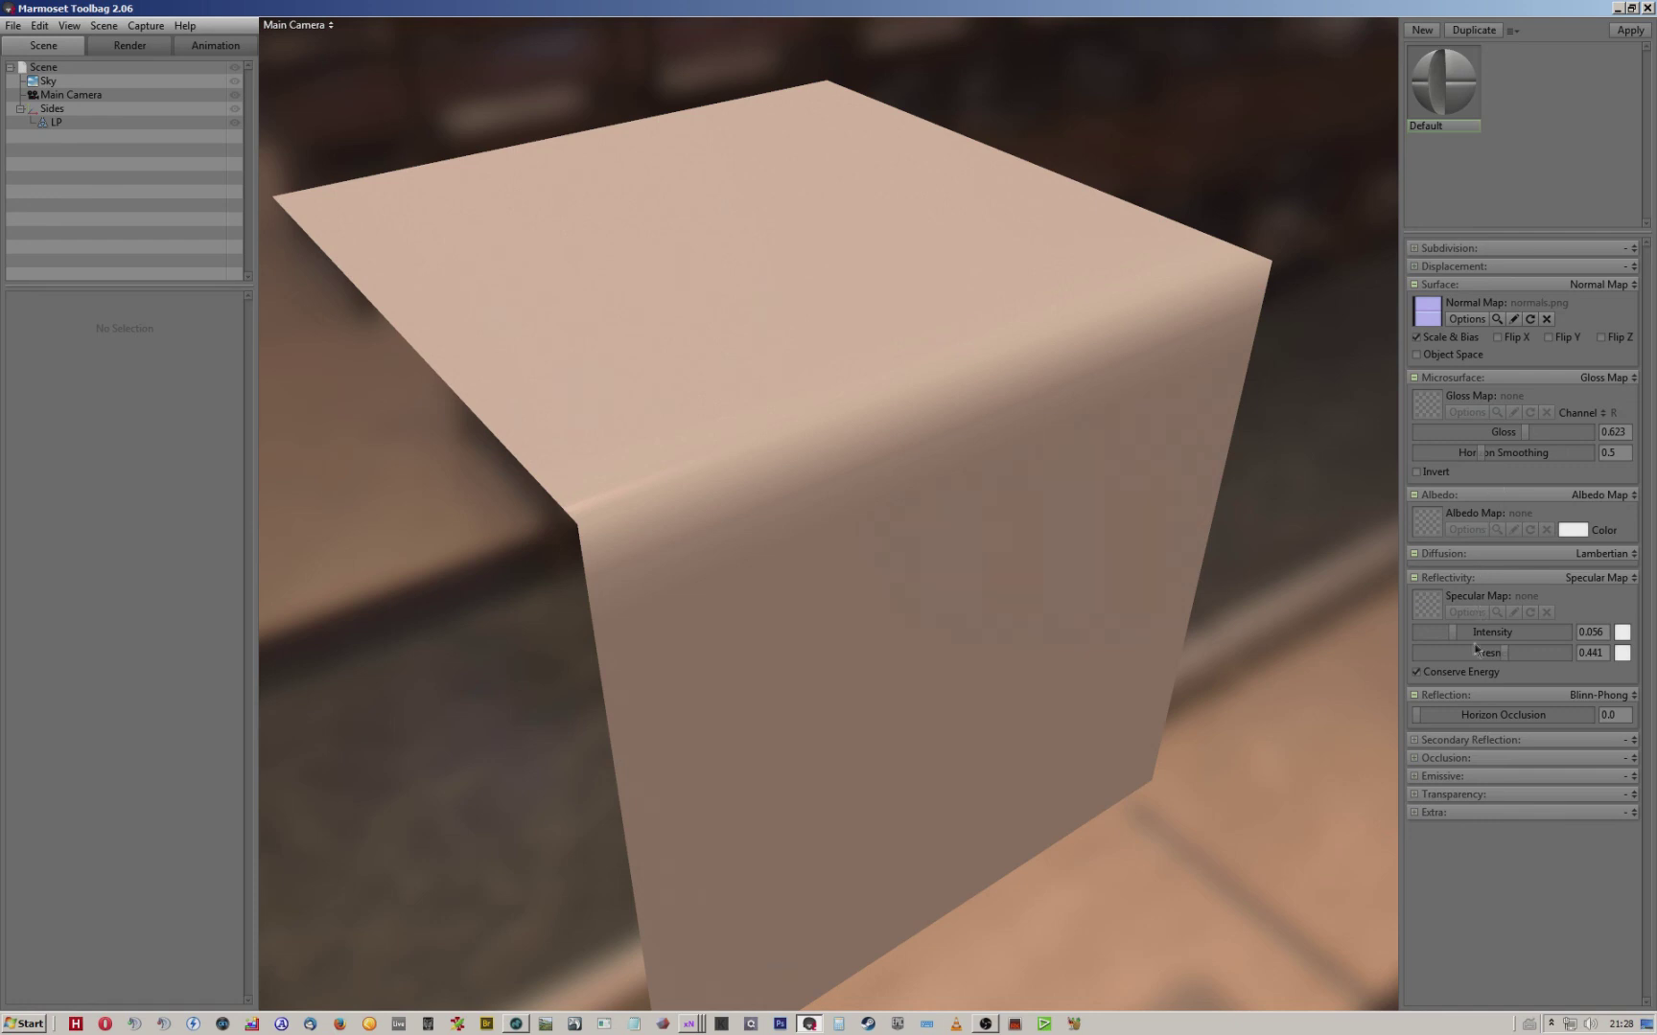
Set the material's gloss, specular intensity and Fresnel to 1.0 and inspect the reflections along the rounded edge.
drag(1462, 632, 1558, 633)
drag(1524, 435, 1613, 435)
drag(857, 335, 947, 419)
drag(857, 297, 1402, 440)
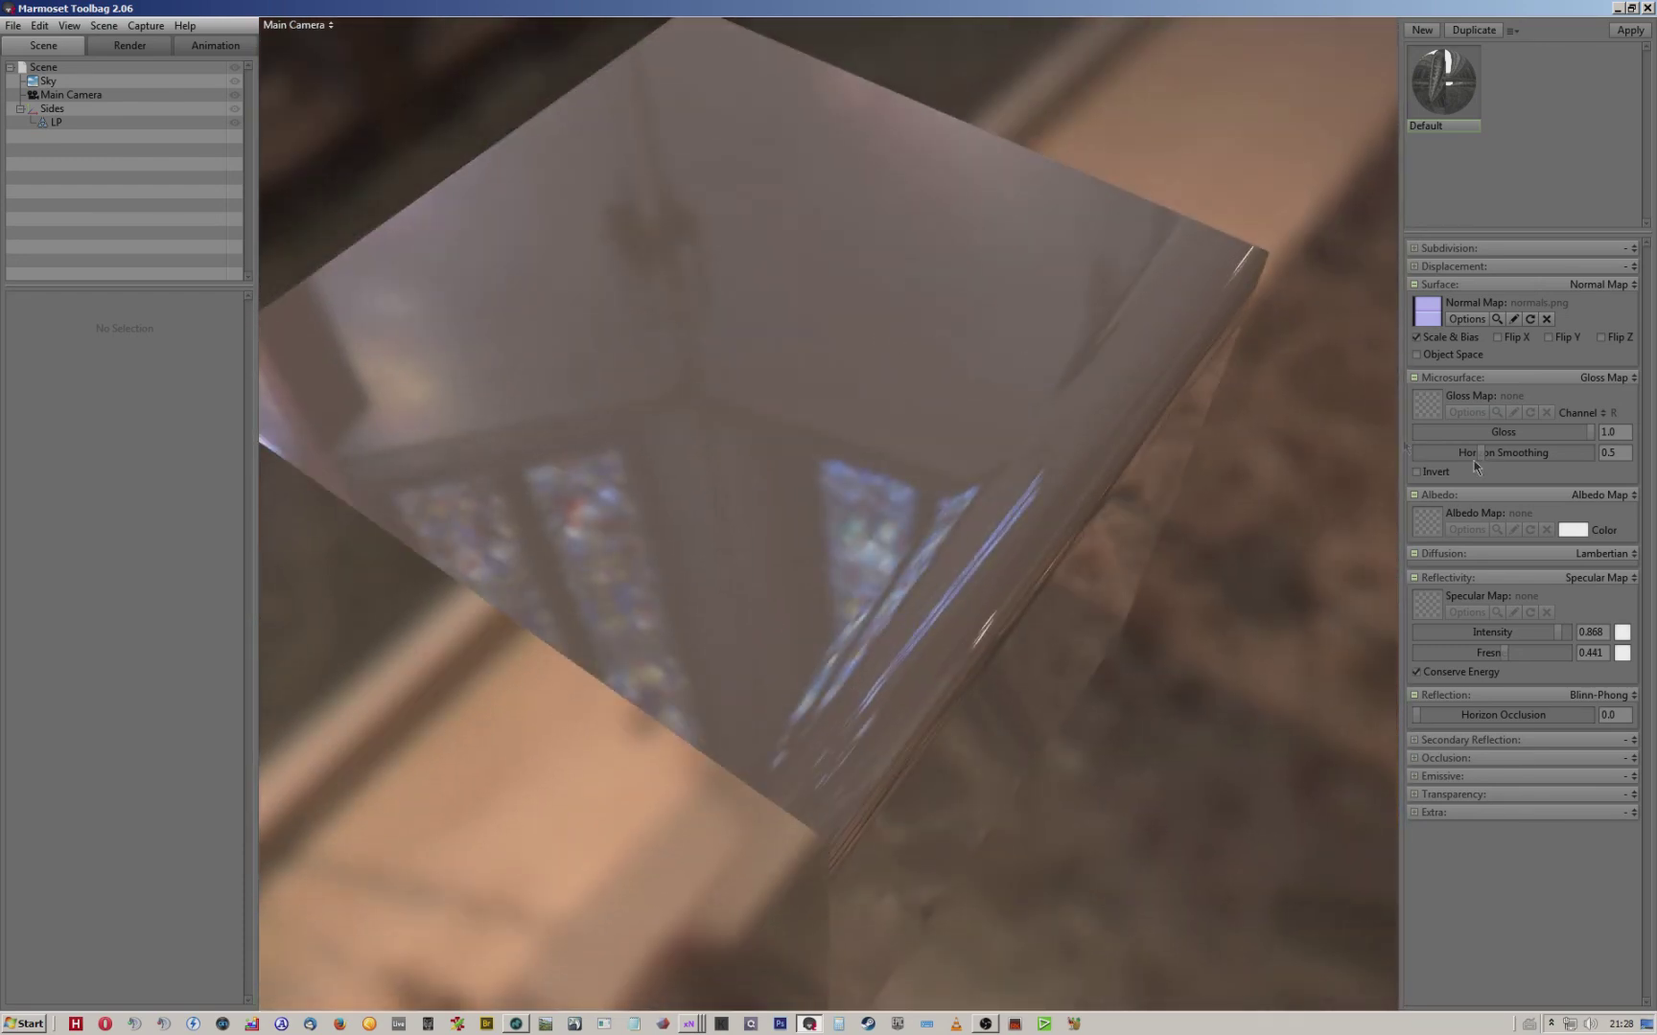
drag(1504, 654, 1599, 634)
drag(1320, 465, 1036, 318)
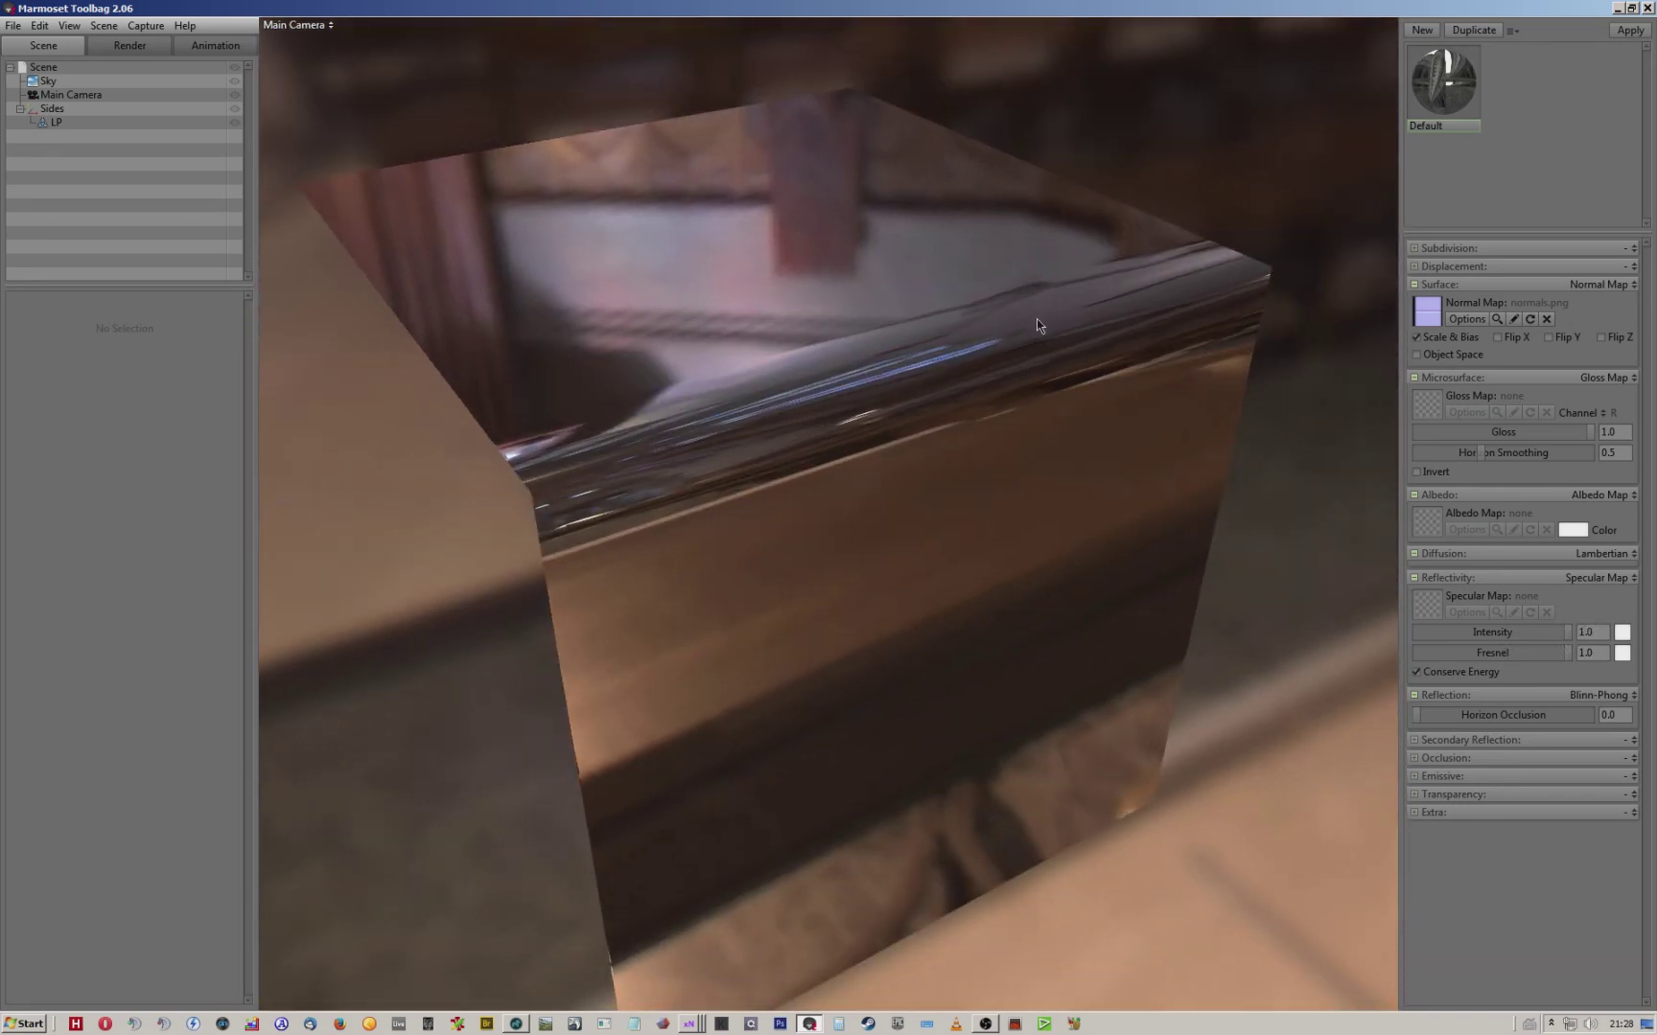
drag(936, 359, 918, 307)
Lower the material's gloss to about 0.38 and switch back to MODO.
drag(1569, 436, 1481, 426)
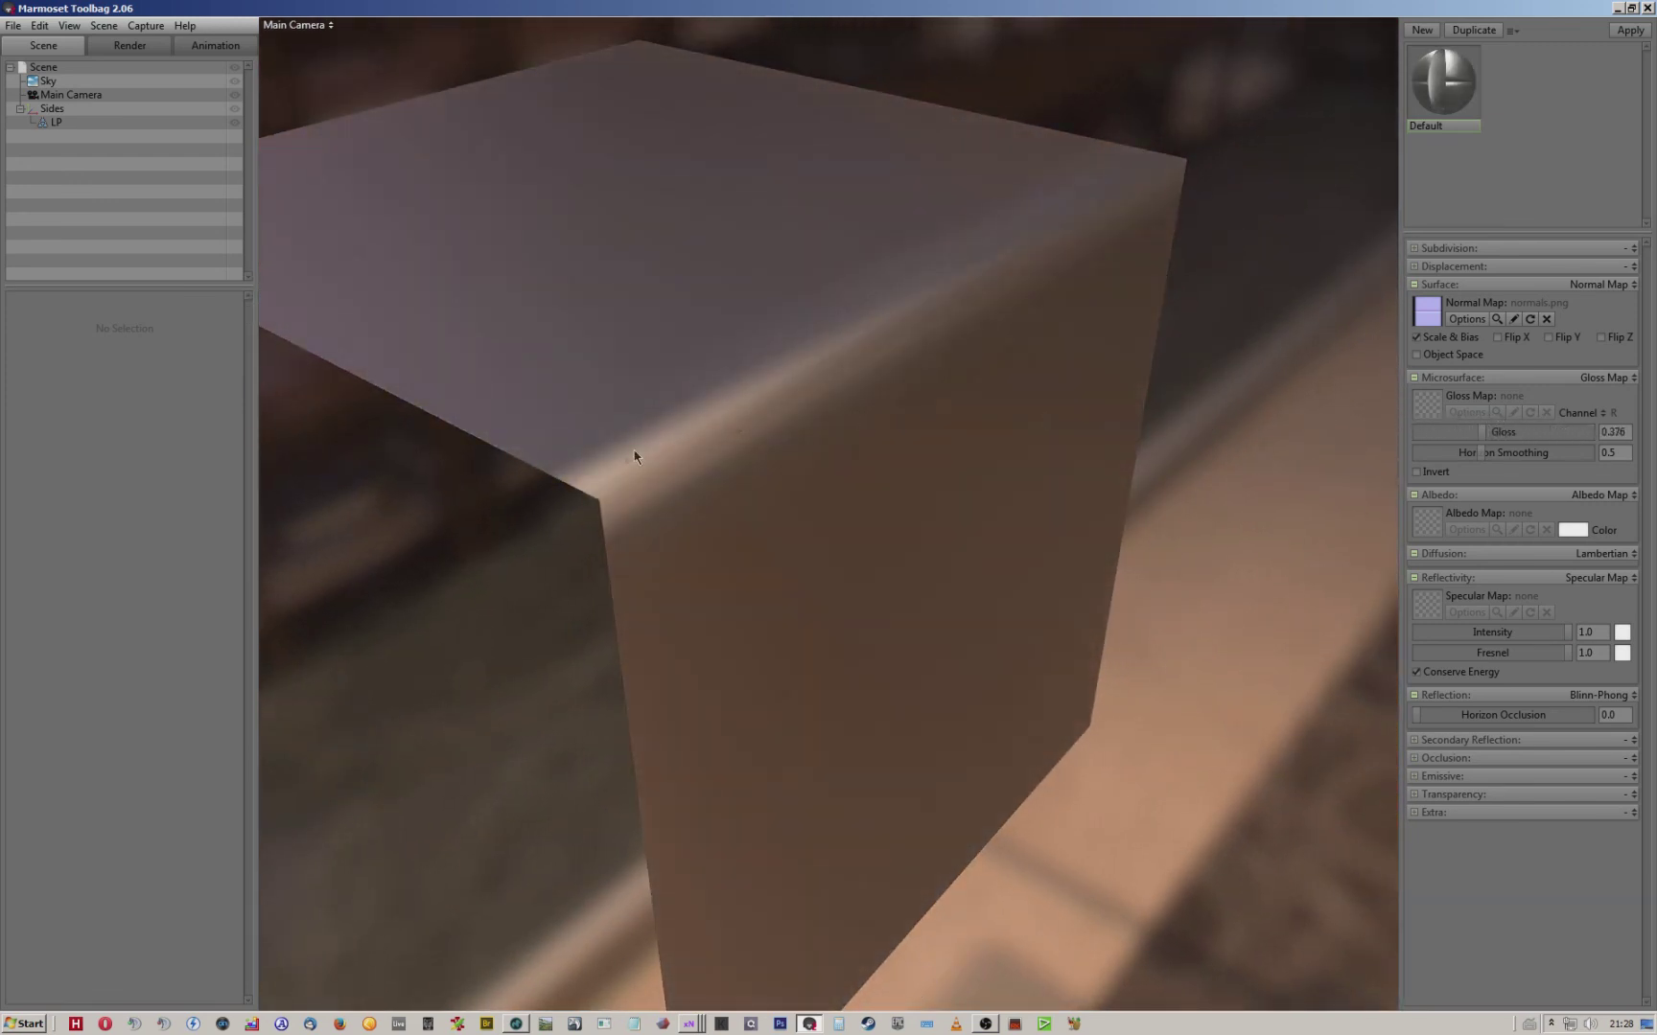
mouse_move(1487, 441)
mouse_down()
mouse_move(1529, 438)
mouse_move(1492, 432)
mouse_up()
click(544, 1023)
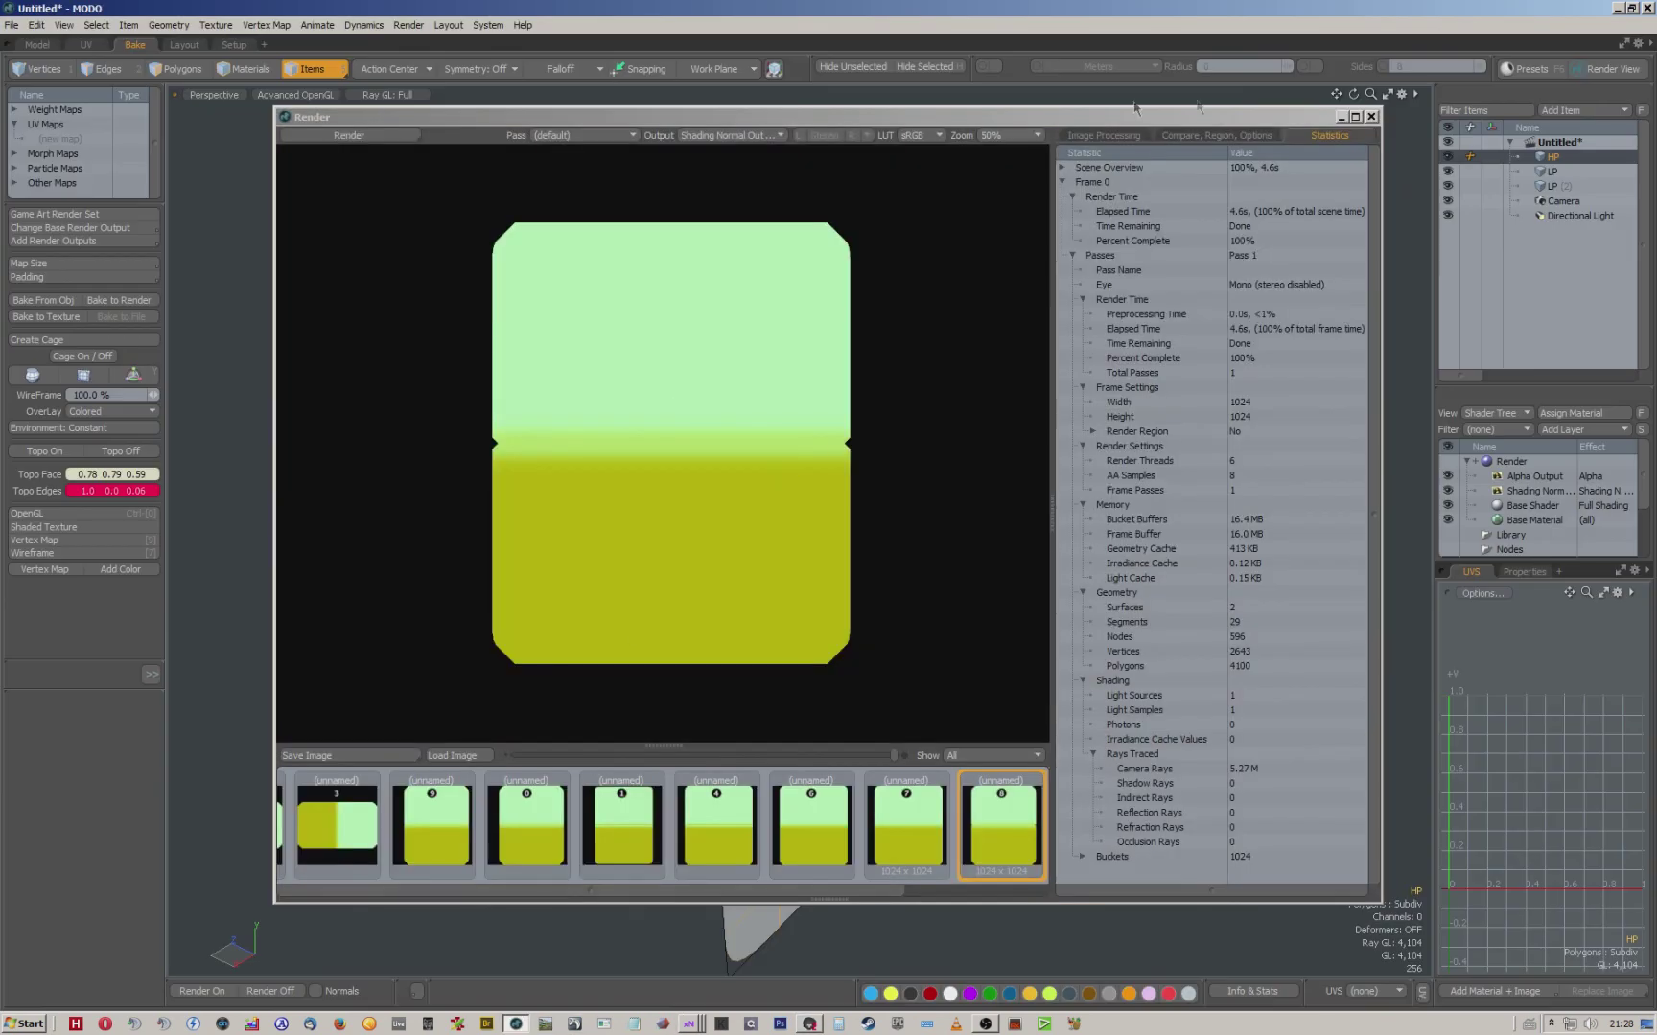
Close the finished render window and orbit around the overlapping HP and LP meshes.
click(1372, 117)
alt+drag(769, 336, 873, 344)
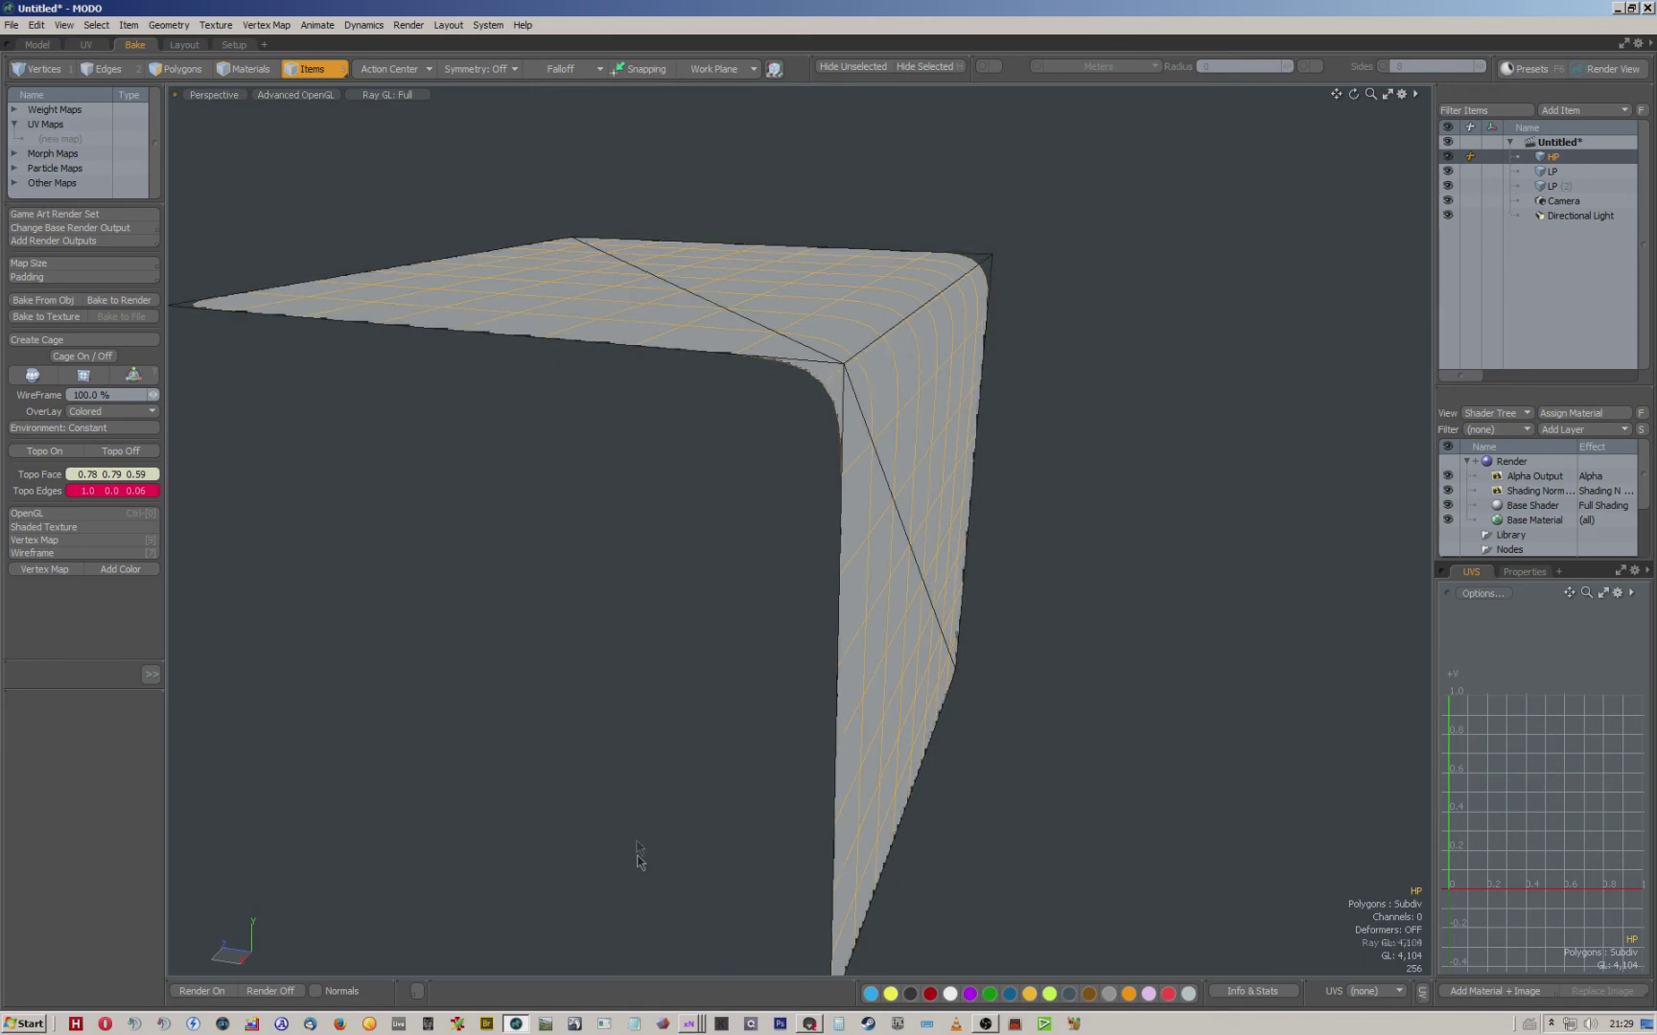
Switch to Marmoset Toolbag, raise the material's gloss to 1.0 and inspect the reflections along the rounded edge.
click(816, 1024)
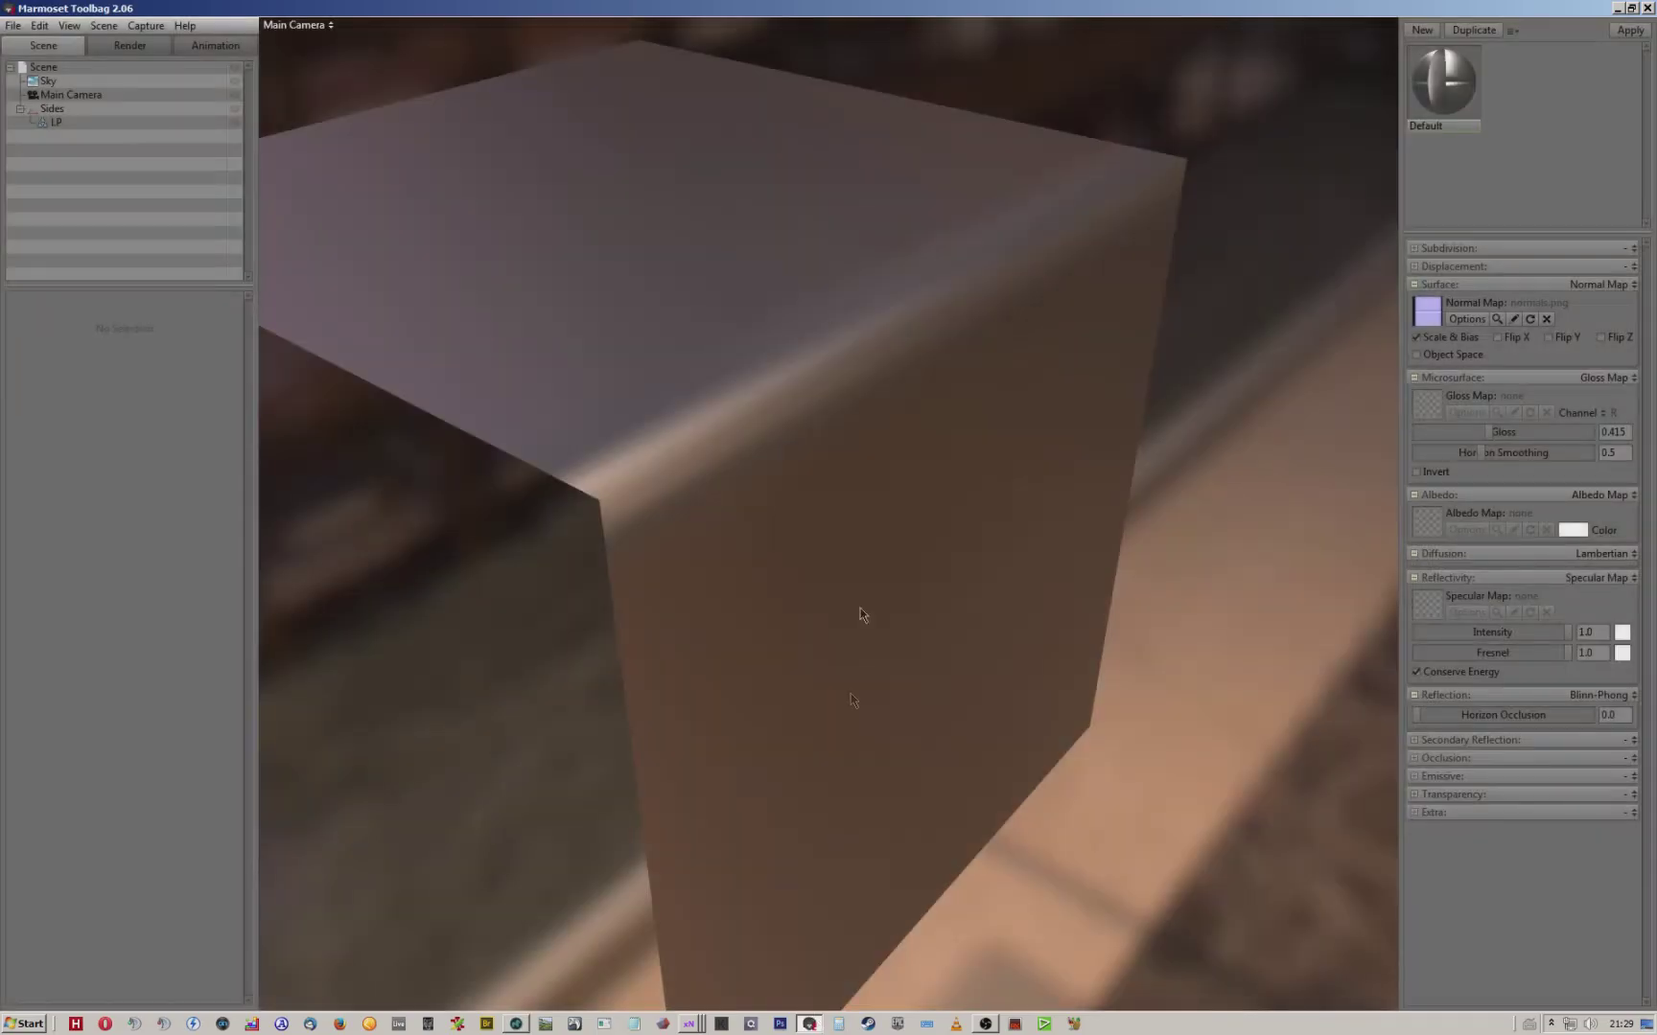
drag(819, 504, 875, 505)
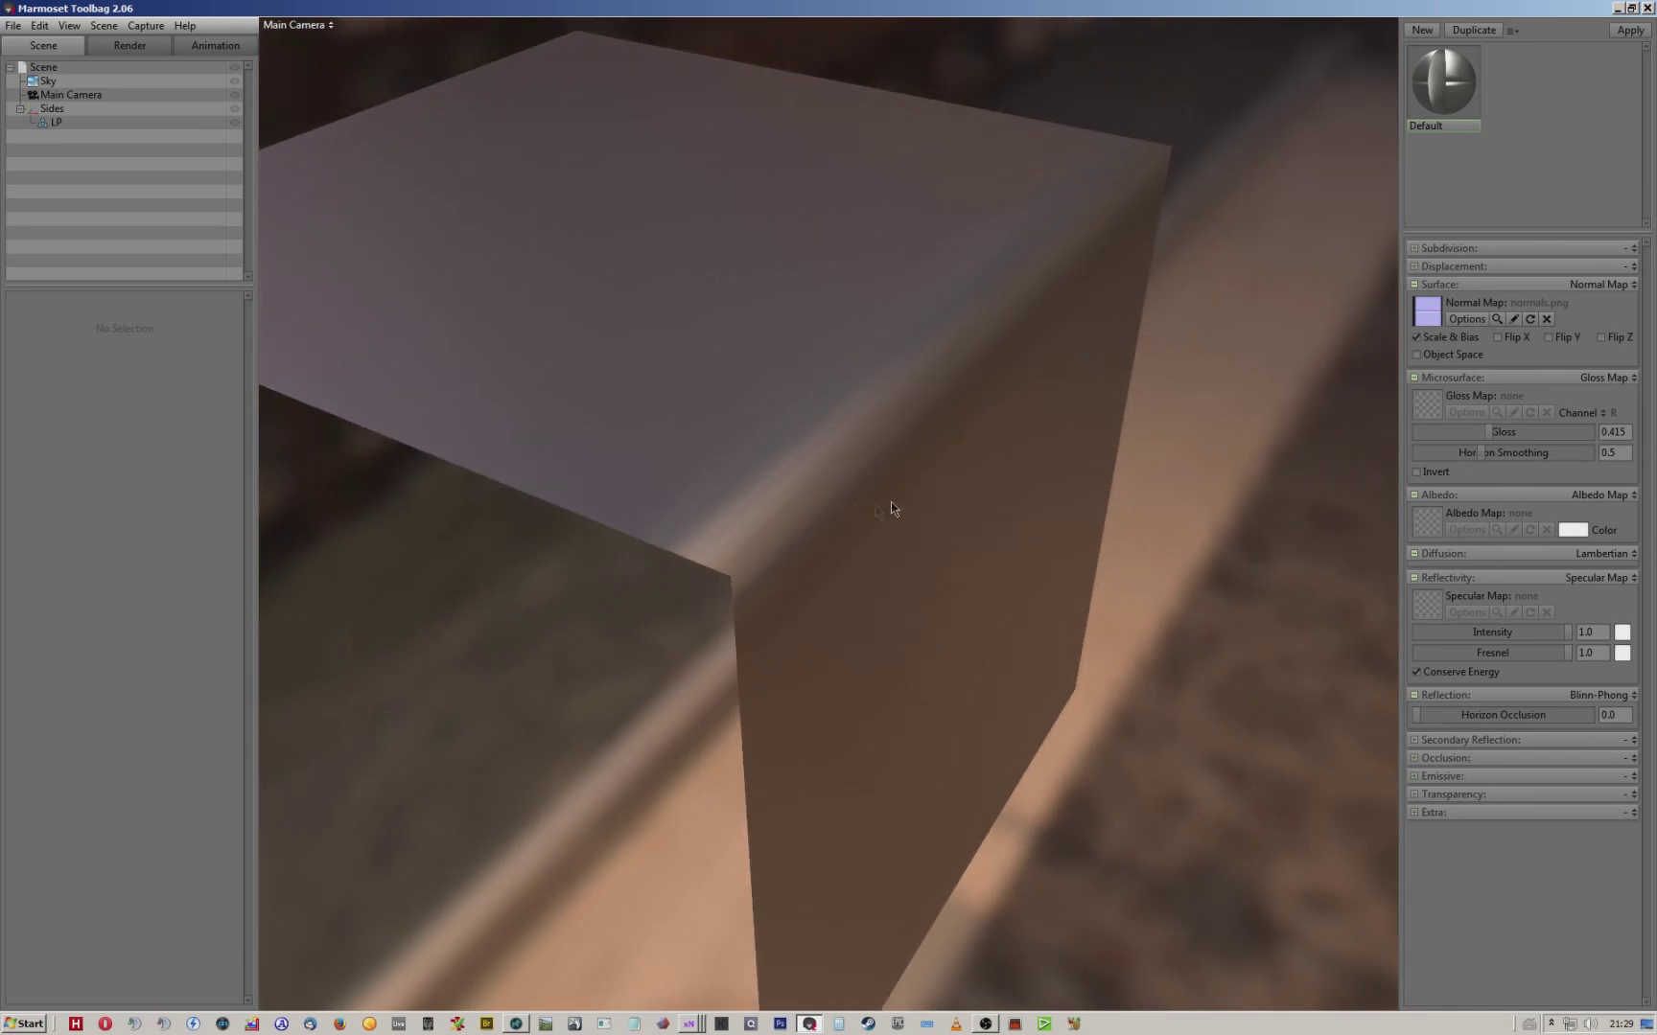
drag(997, 462, 981, 288)
drag(1489, 436, 1599, 436)
mouse_move(1015, 418)
mouse_down()
mouse_move(831, 272)
mouse_move(1005, 405)
mouse_up()
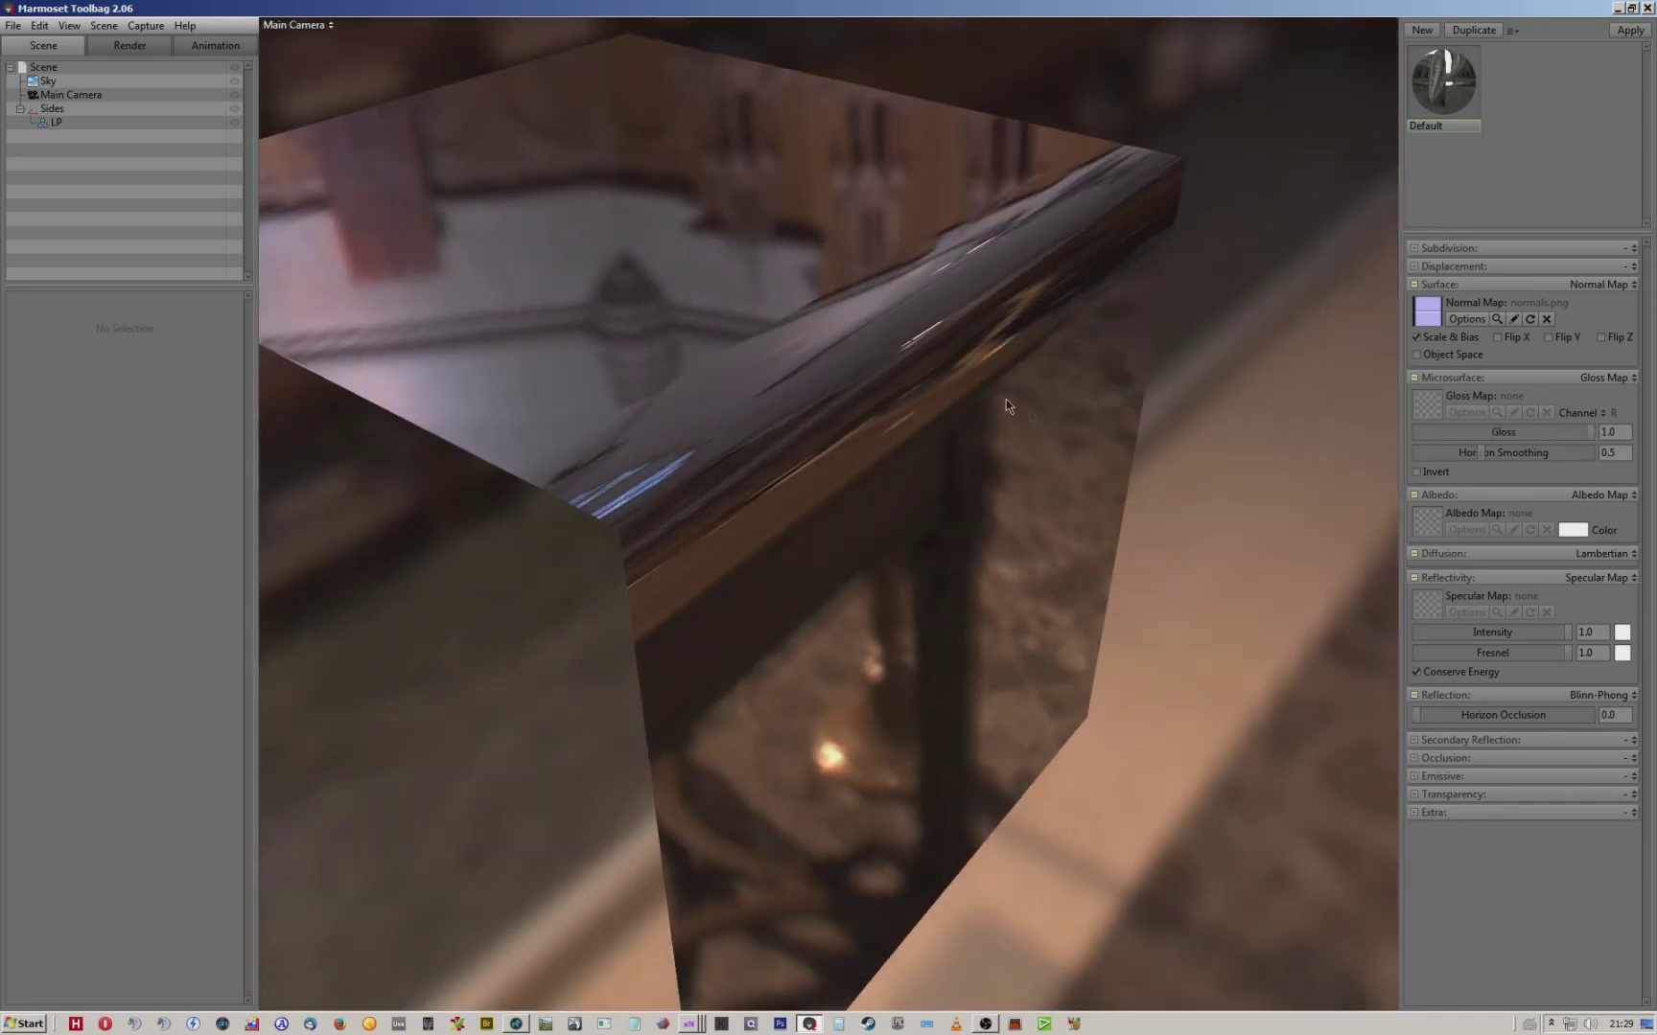
Load AlienA.tif as the albedo map and lower the specular intensity to about 0.153 with gloss at 1.0.
click(1453, 520)
double_click(206, 159)
mouse_move(1586, 435)
mouse_down()
mouse_move(1527, 428)
mouse_move(1597, 433)
mouse_up()
drag(1567, 633, 1476, 635)
drag(926, 434, 899, 422)
right_drag(777, 352, 795, 293)
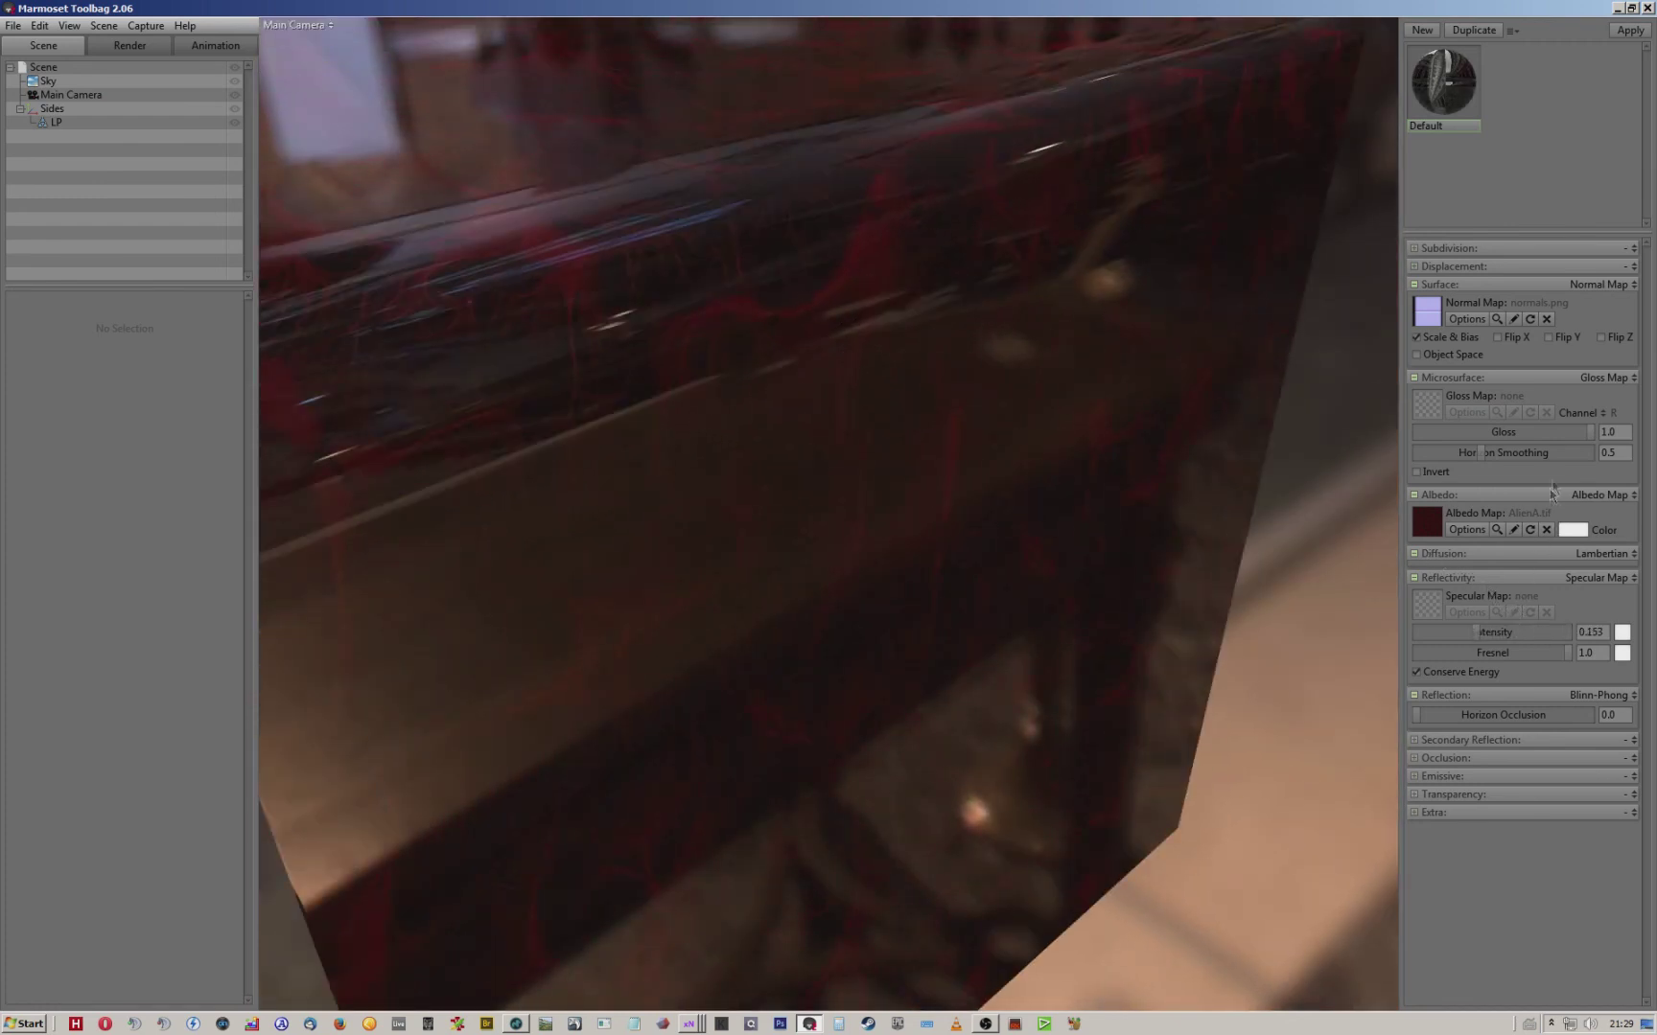
Lower the material's gloss to about 0.44 and examine the textured rounded edge for a visible seam.
drag(1573, 435, 1492, 424)
drag(822, 257, 860, 293)
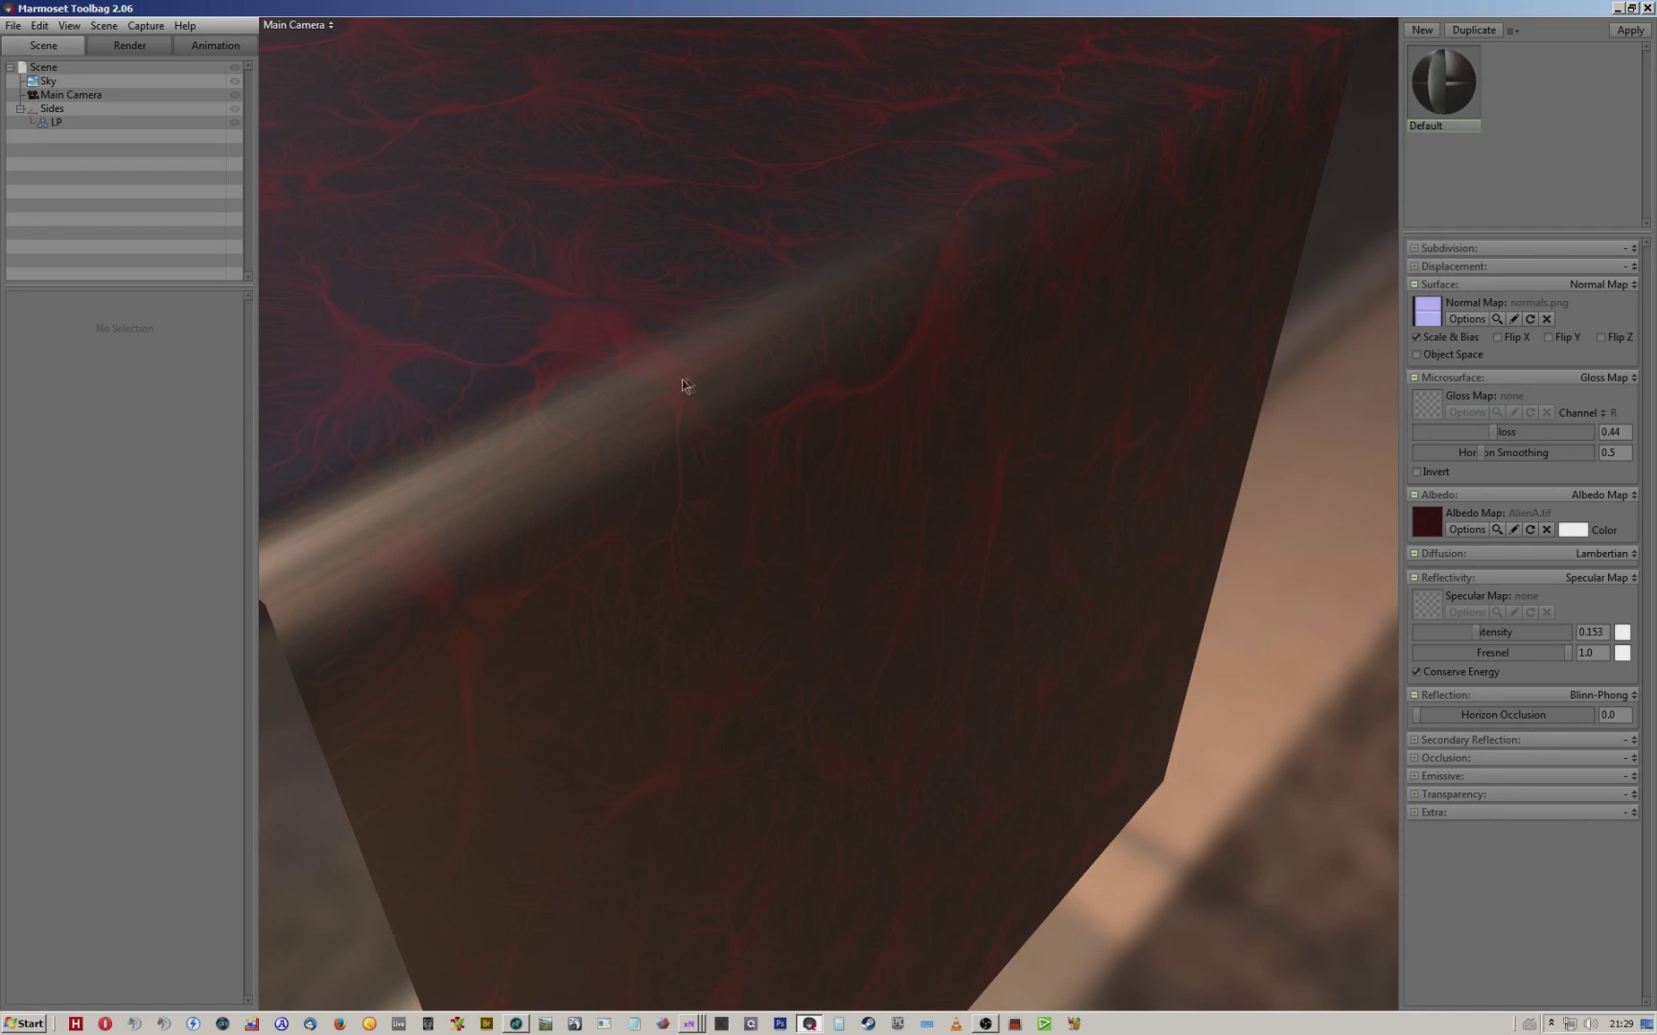
mouse_move(446, 508)
mouse_down()
mouse_move(463, 515)
mouse_move(406, 561)
mouse_move(478, 535)
mouse_move(456, 493)
mouse_up()
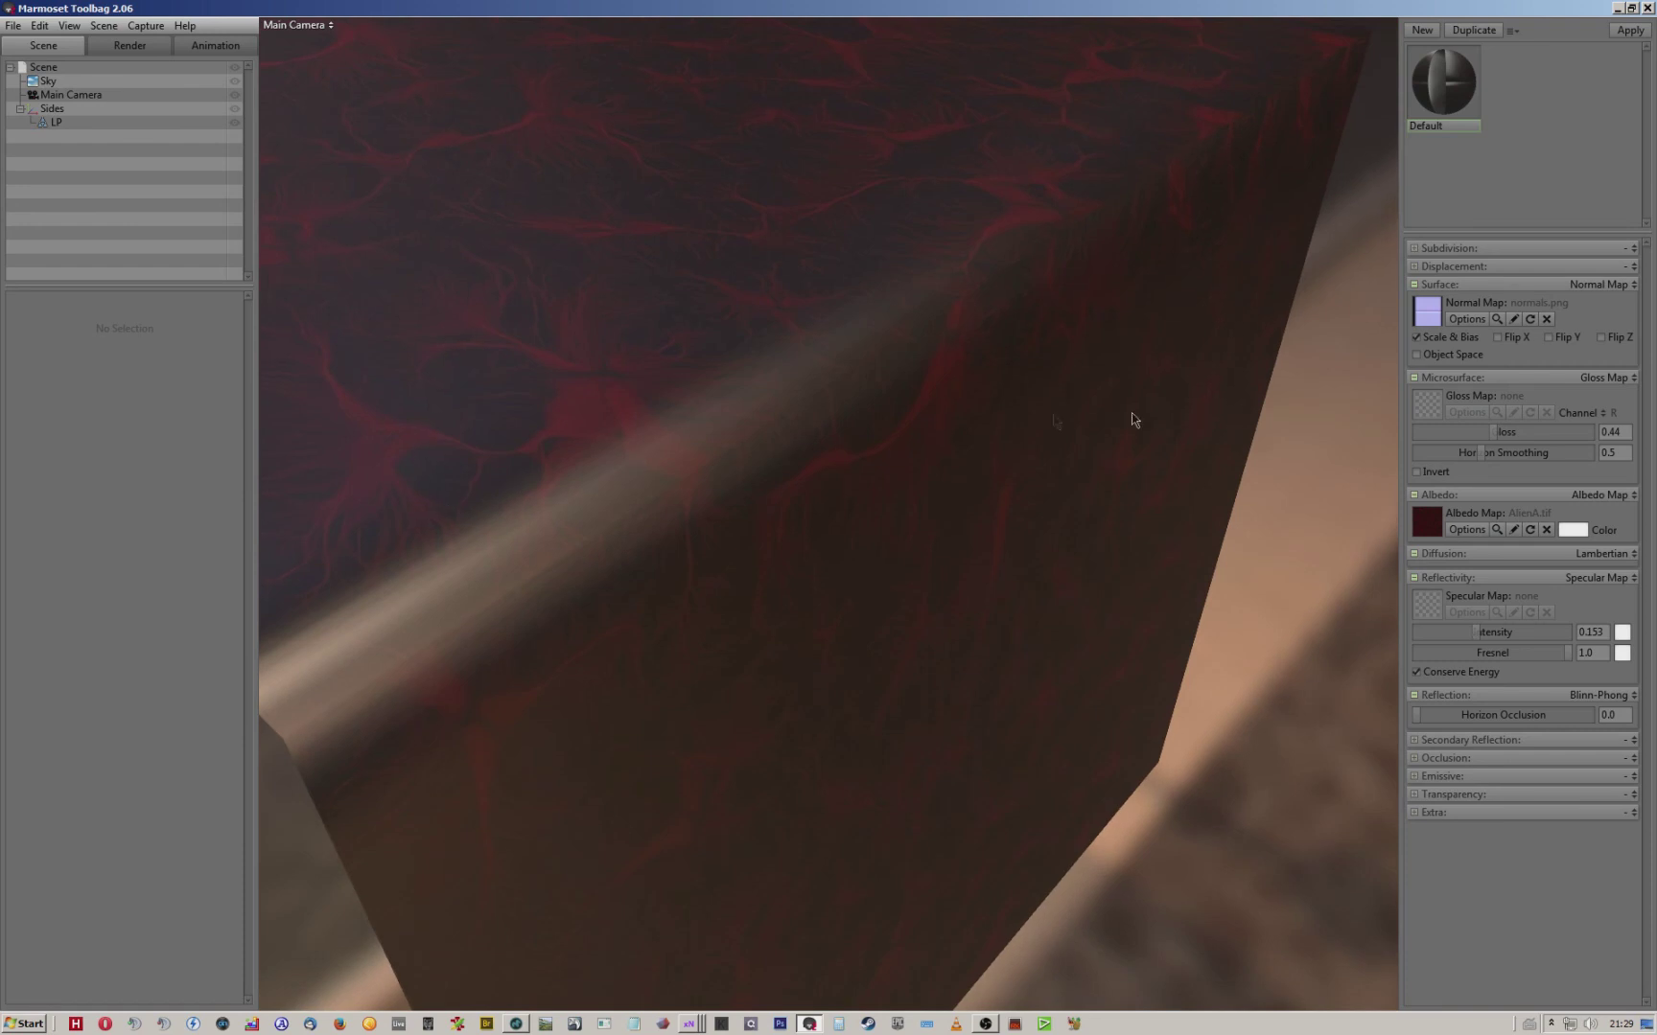
Raise the material's gloss back to 1.0 and set the specular intensity to about 0.149.
drag(1494, 438, 1618, 416)
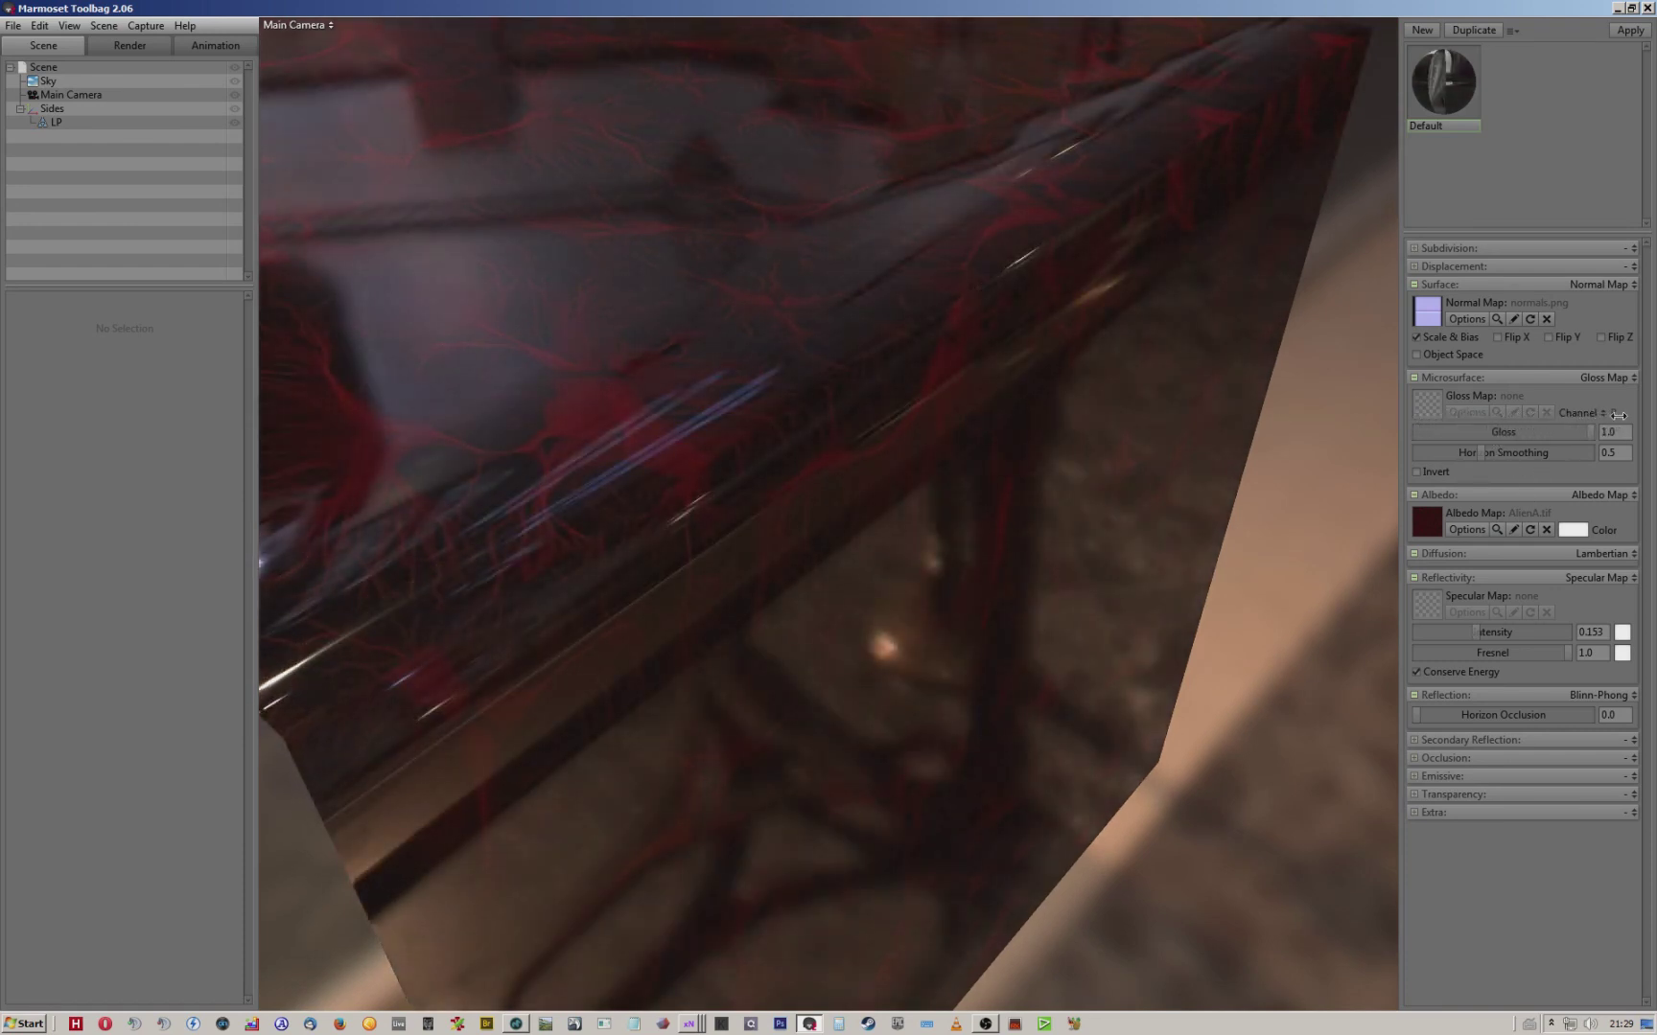
drag(982, 390, 873, 396)
mouse_move(1483, 635)
mouse_down()
mouse_move(1515, 625)
mouse_move(1457, 624)
mouse_move(1475, 621)
mouse_up()
drag(1074, 628, 847, 441)
right_drag(841, 415, 819, 485)
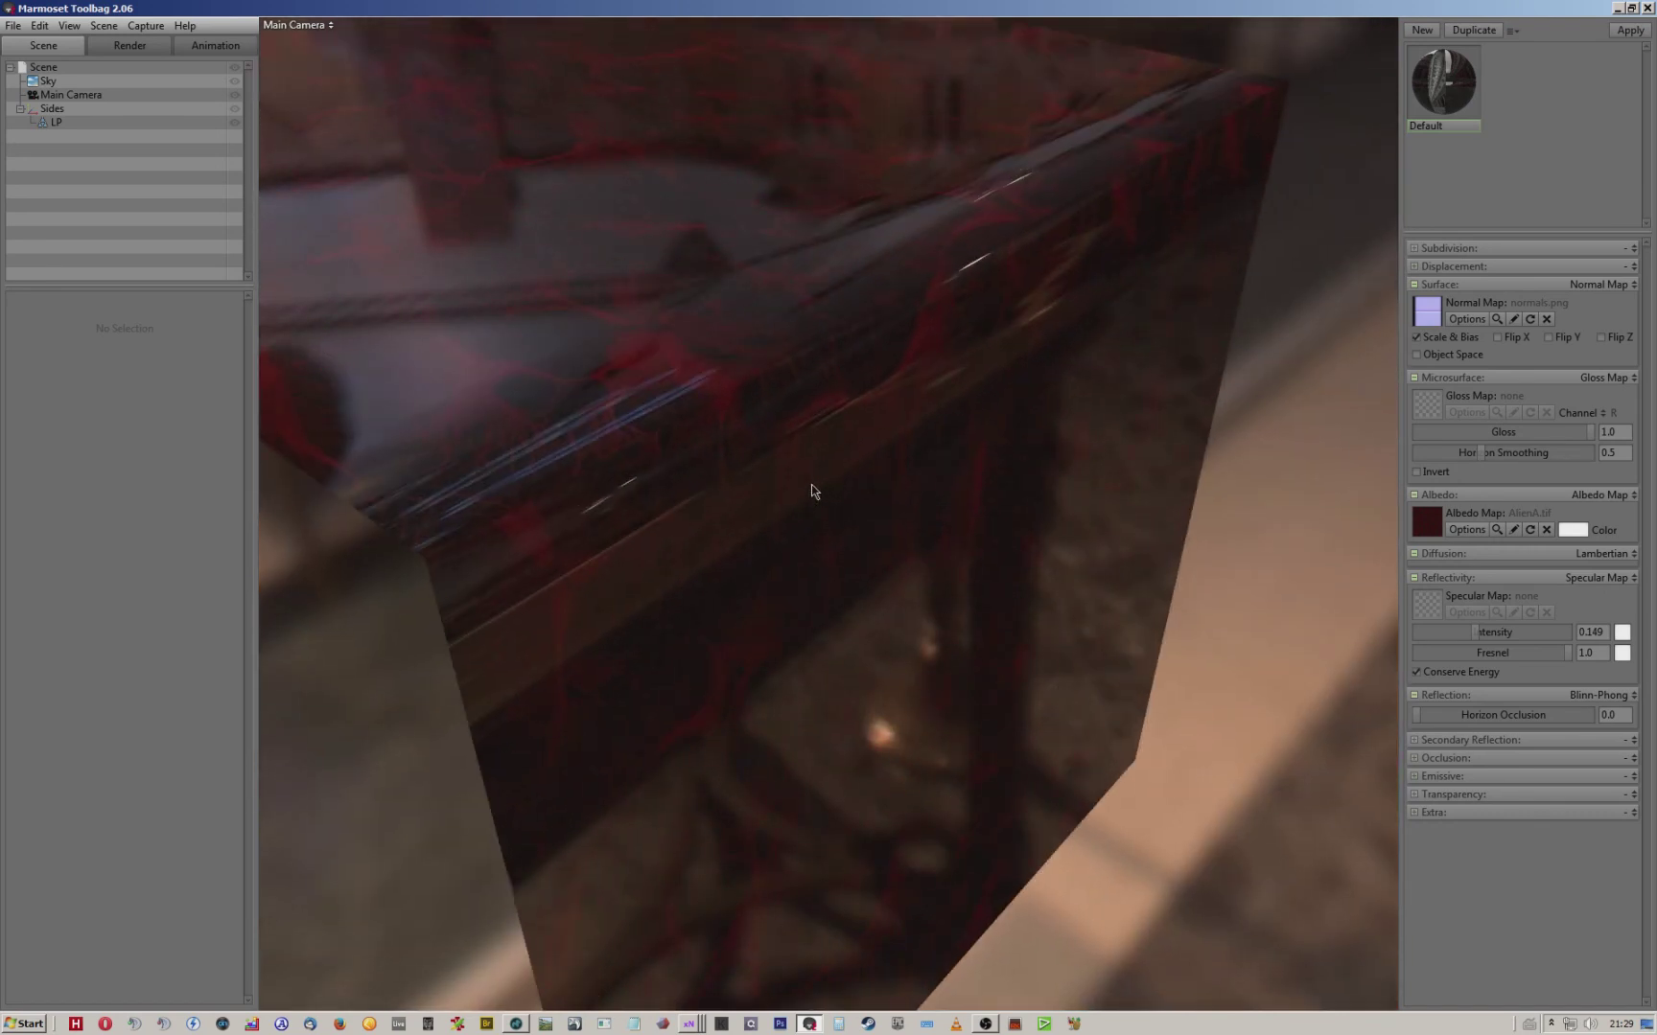
Examine the glossy textured edge up close and select the LP mesh to compare its real edge with the shading.
drag(813, 483, 852, 615)
drag(1054, 645, 1005, 579)
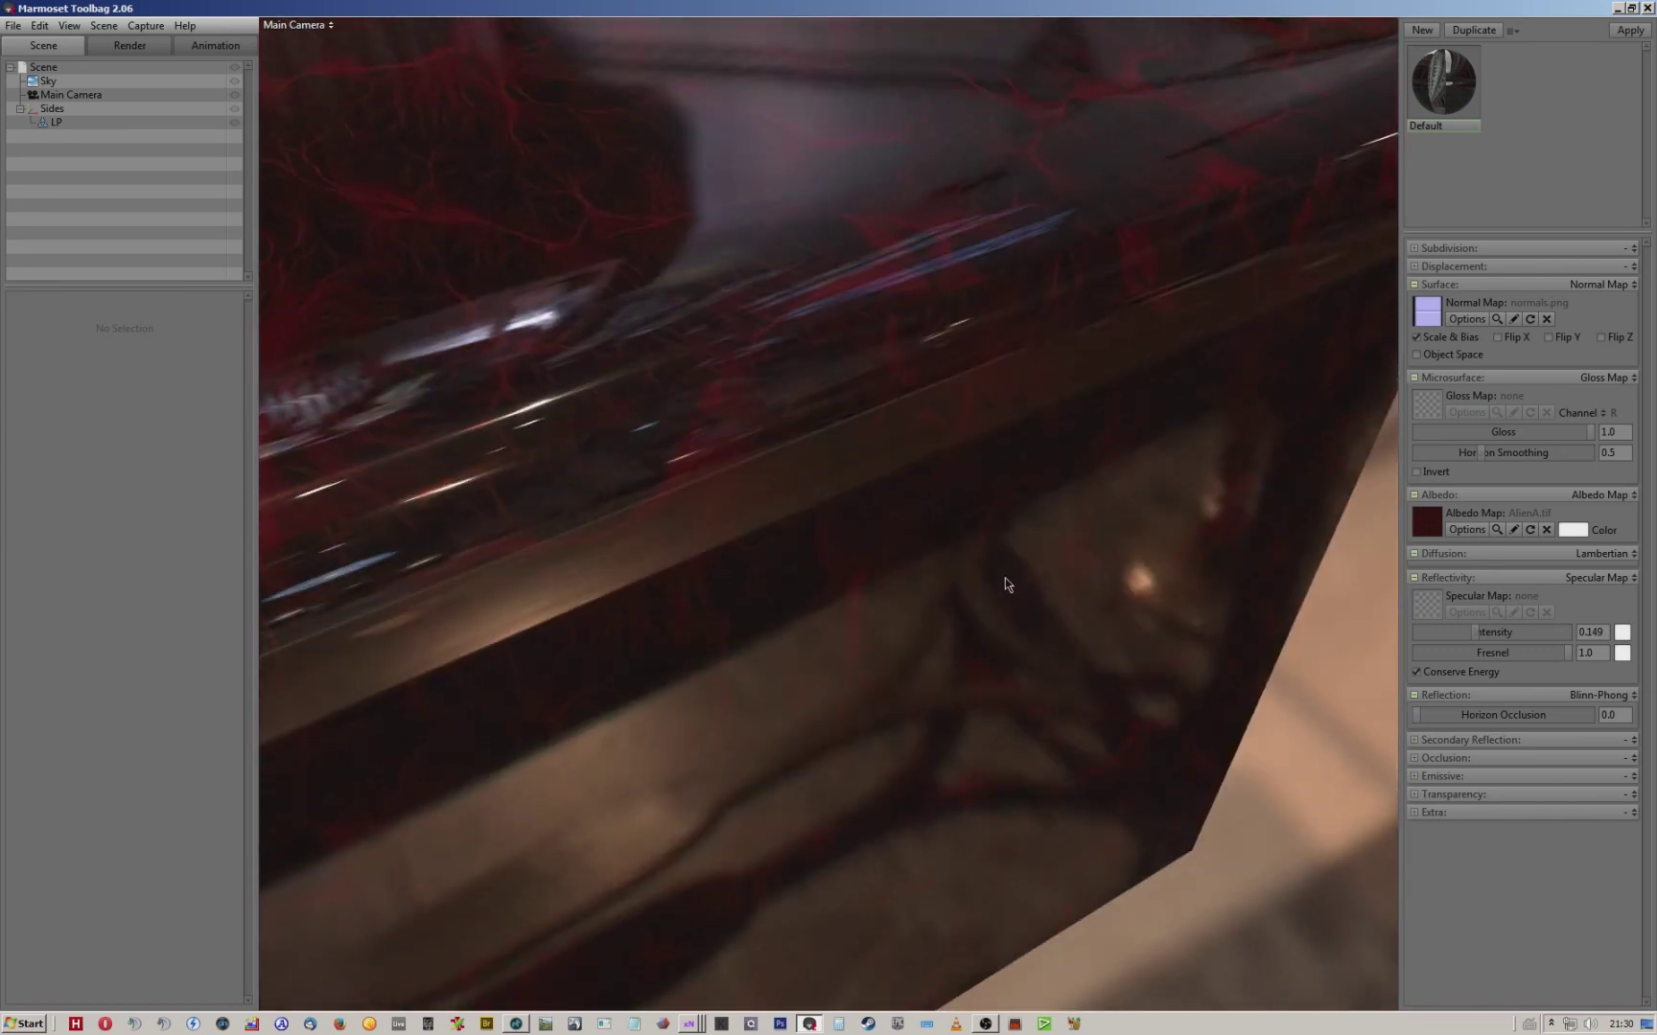
click(1045, 273)
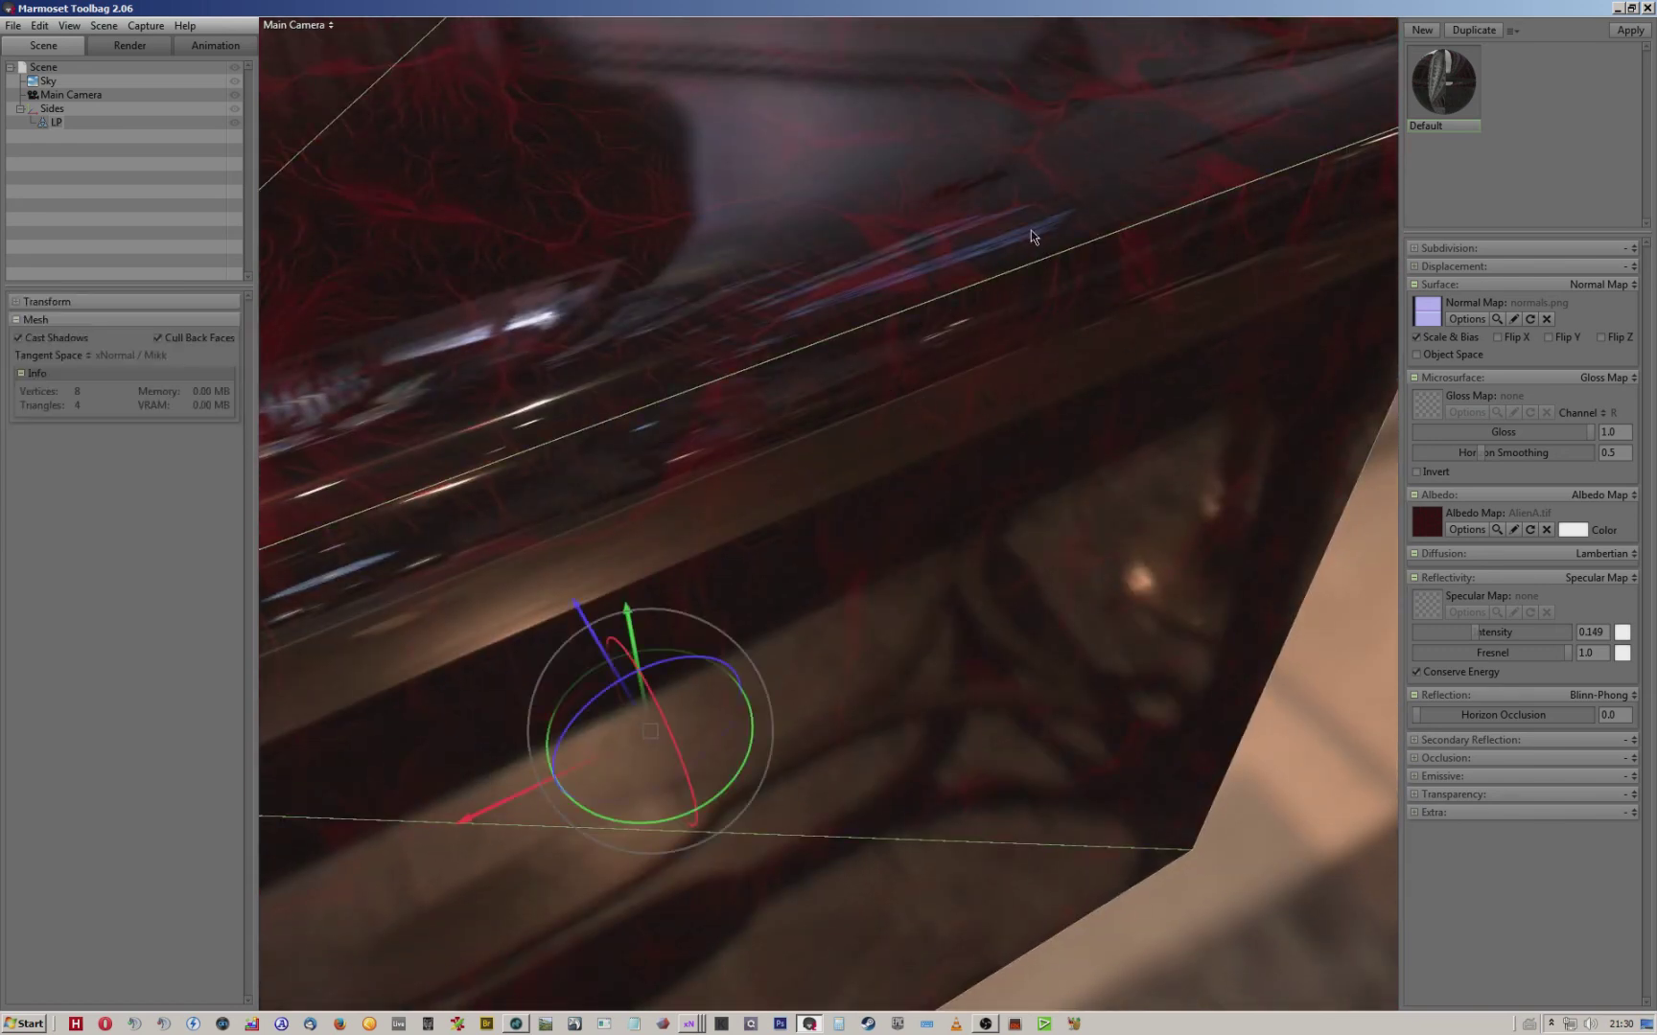
right_drag(943, 372, 924, 467)
Switch to MODO, inspect the HP and LP meshes together and activate polygon selection mode.
click(523, 1029)
alt+drag(911, 443, 865, 493)
scroll(876, 468, down, 3)
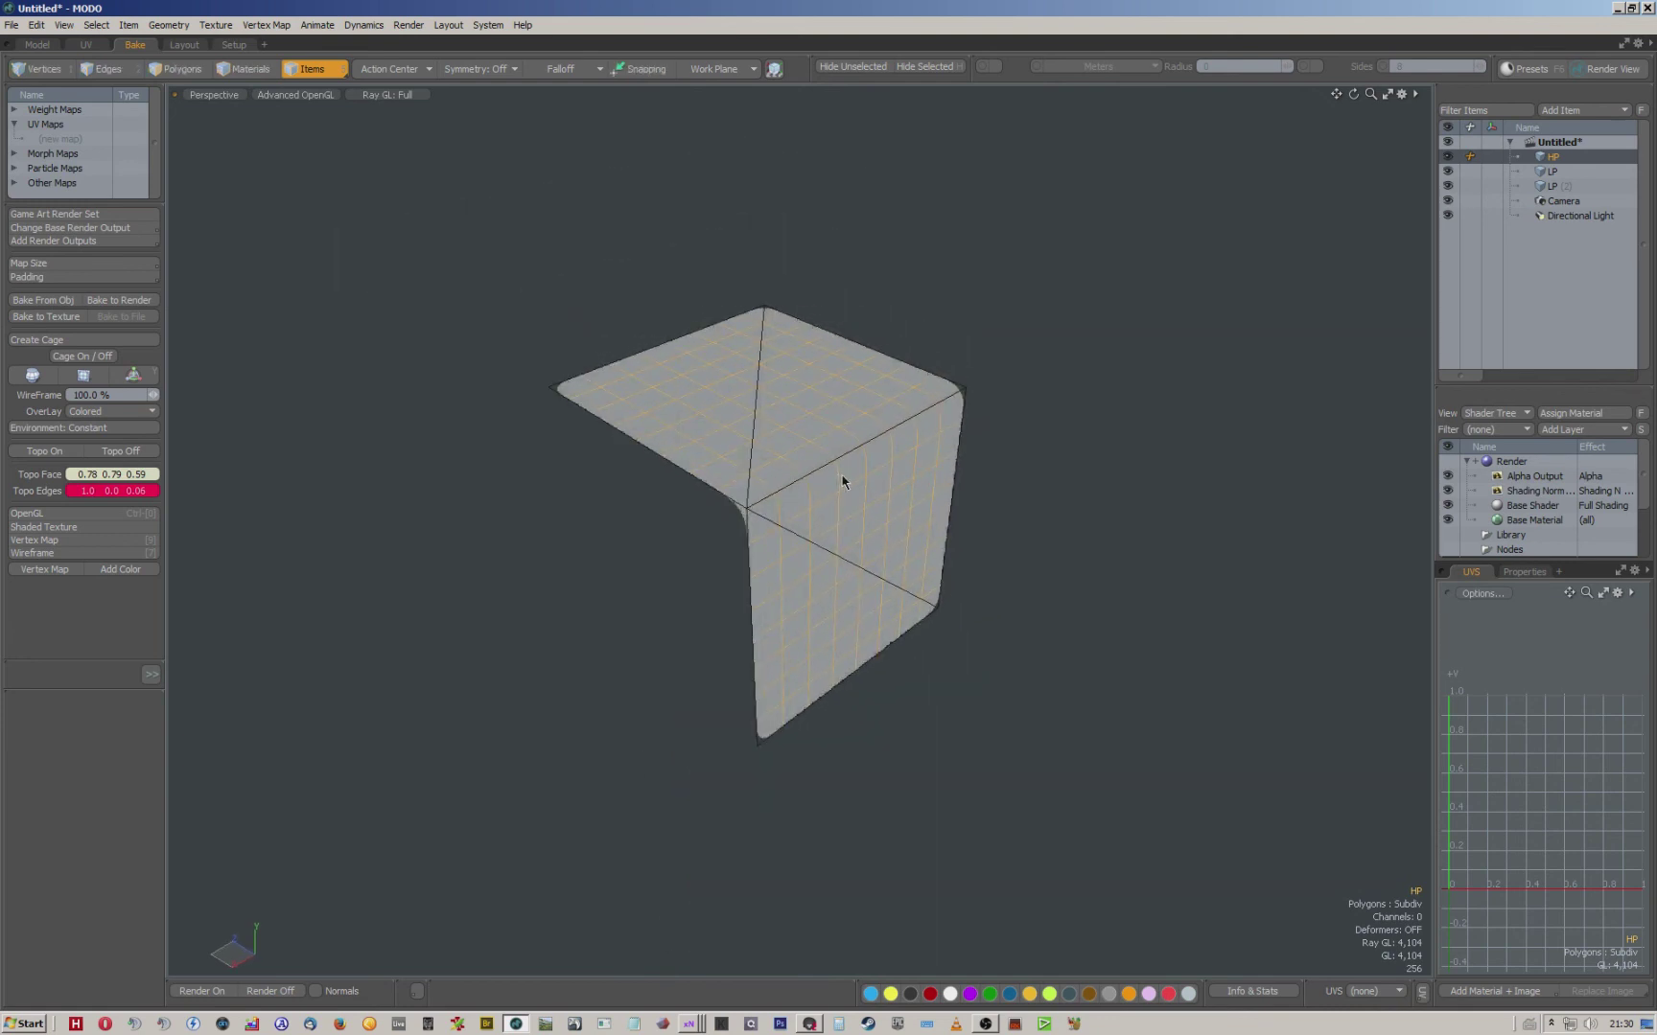
scroll(845, 536, up, 3)
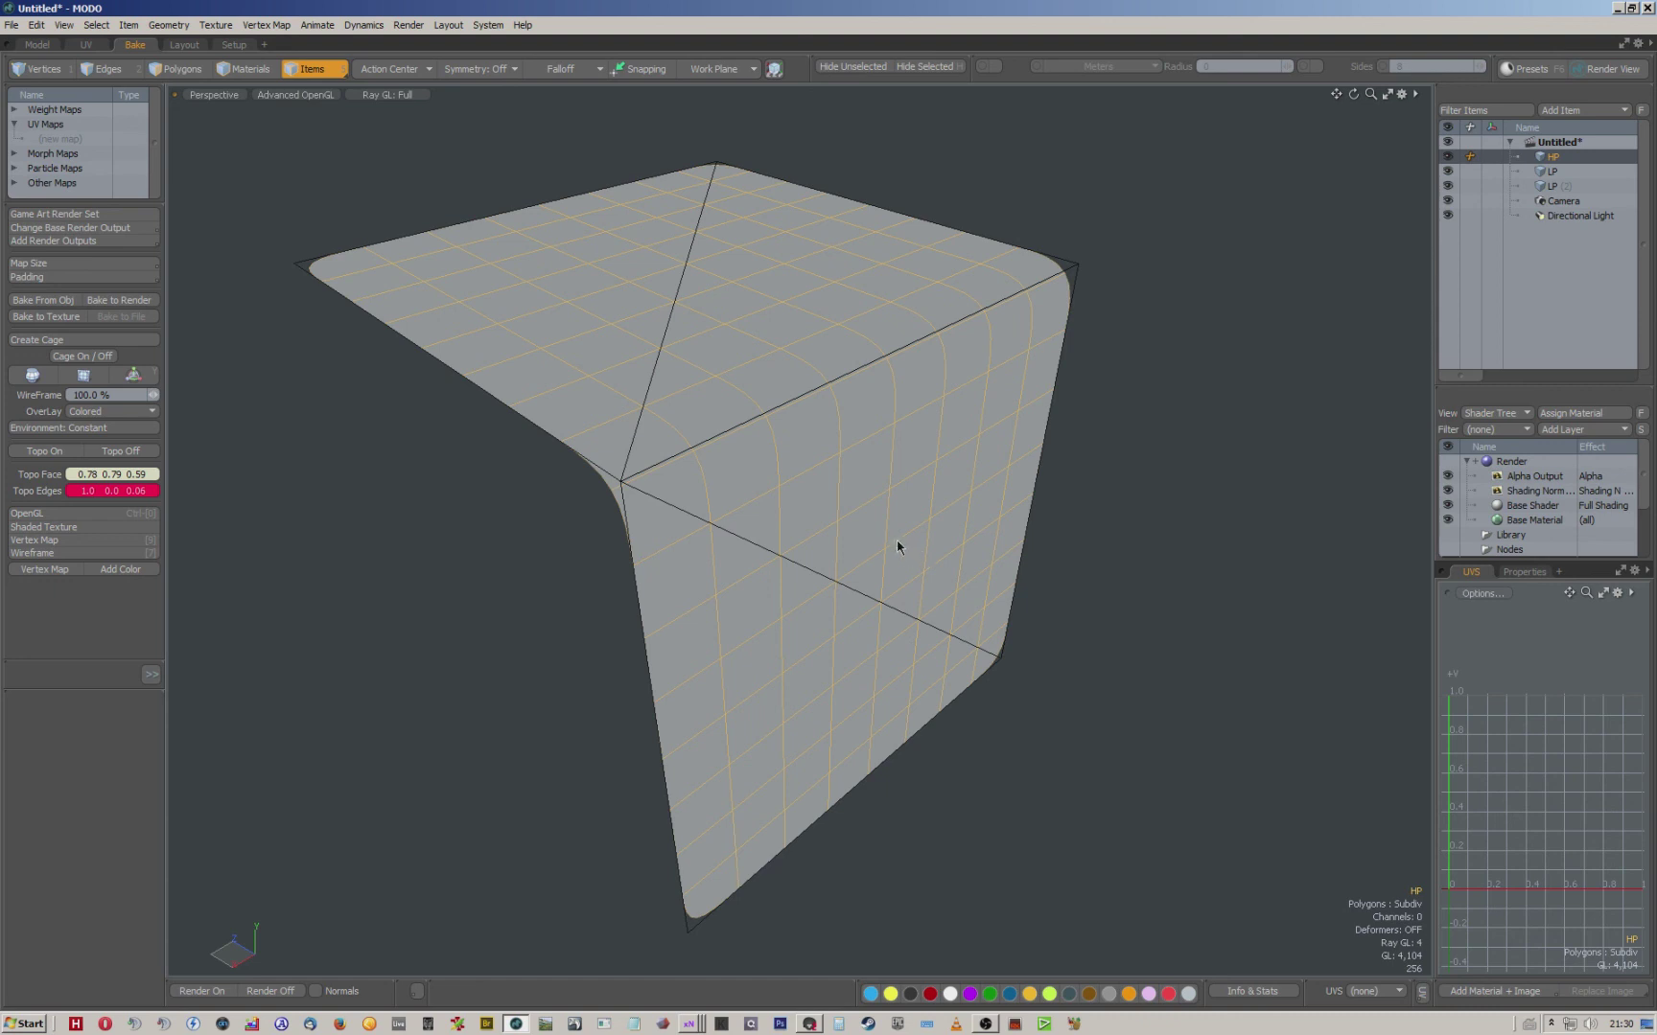
click(188, 72)
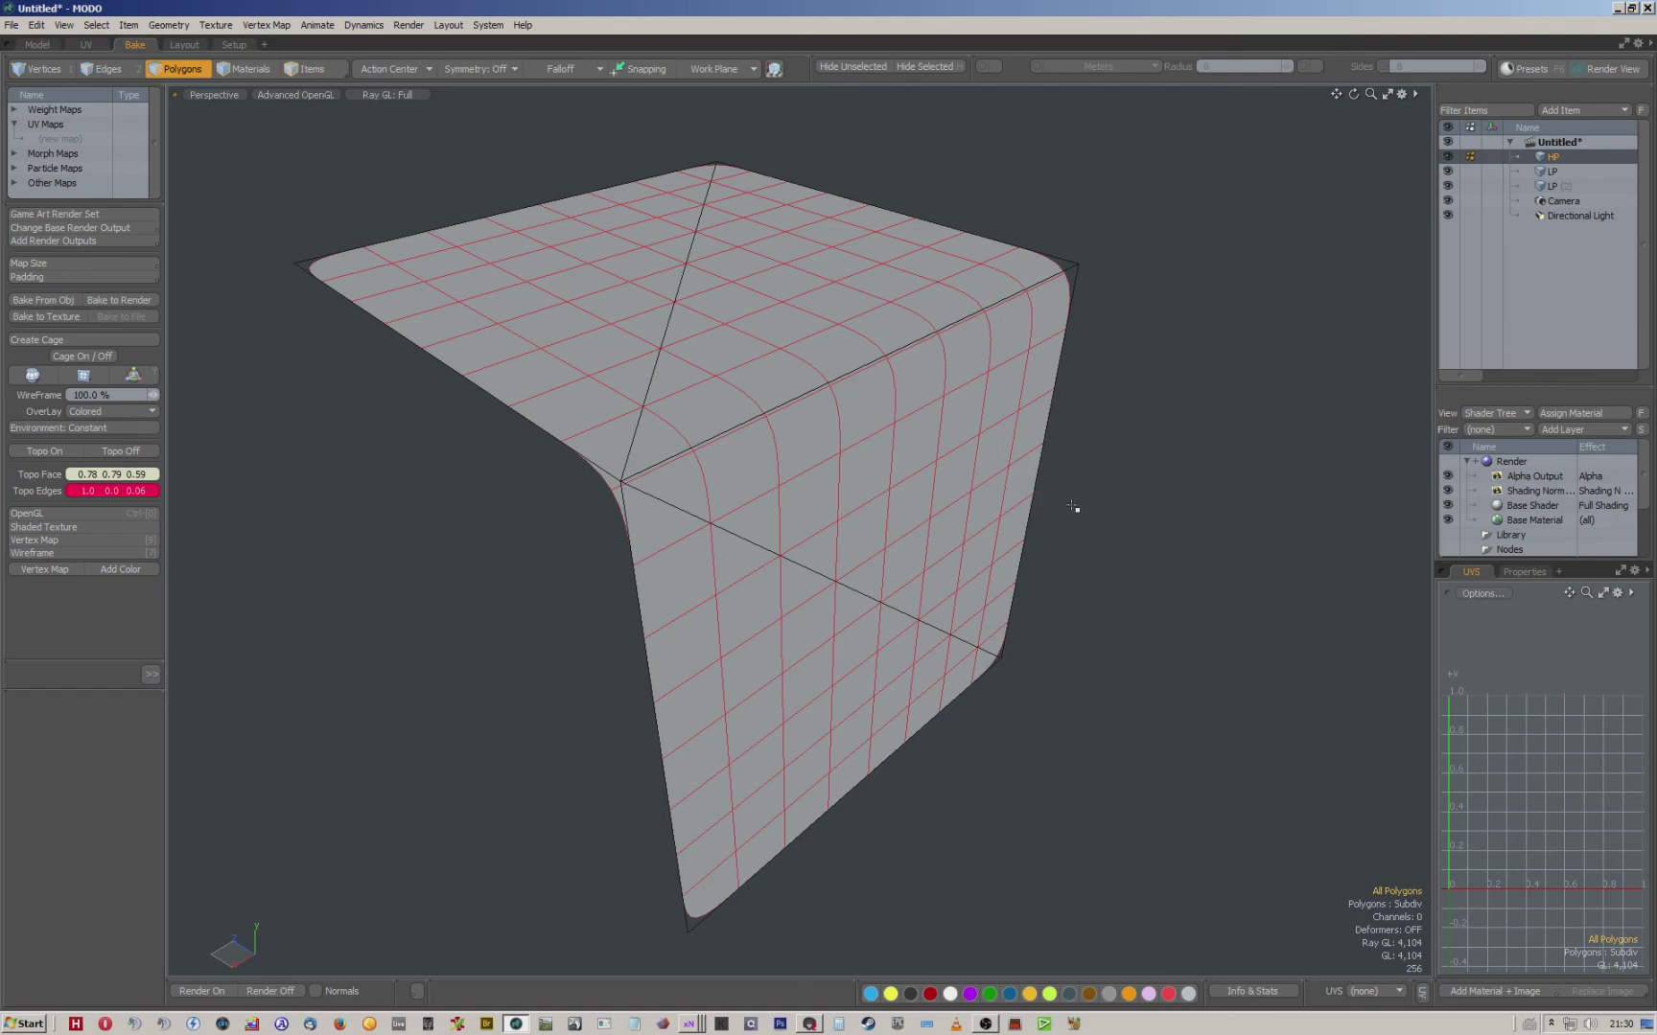
Return to Marmoset Toolbag and examine the reflections along the textured mesh's rounded edge from different angles.
click(810, 1024)
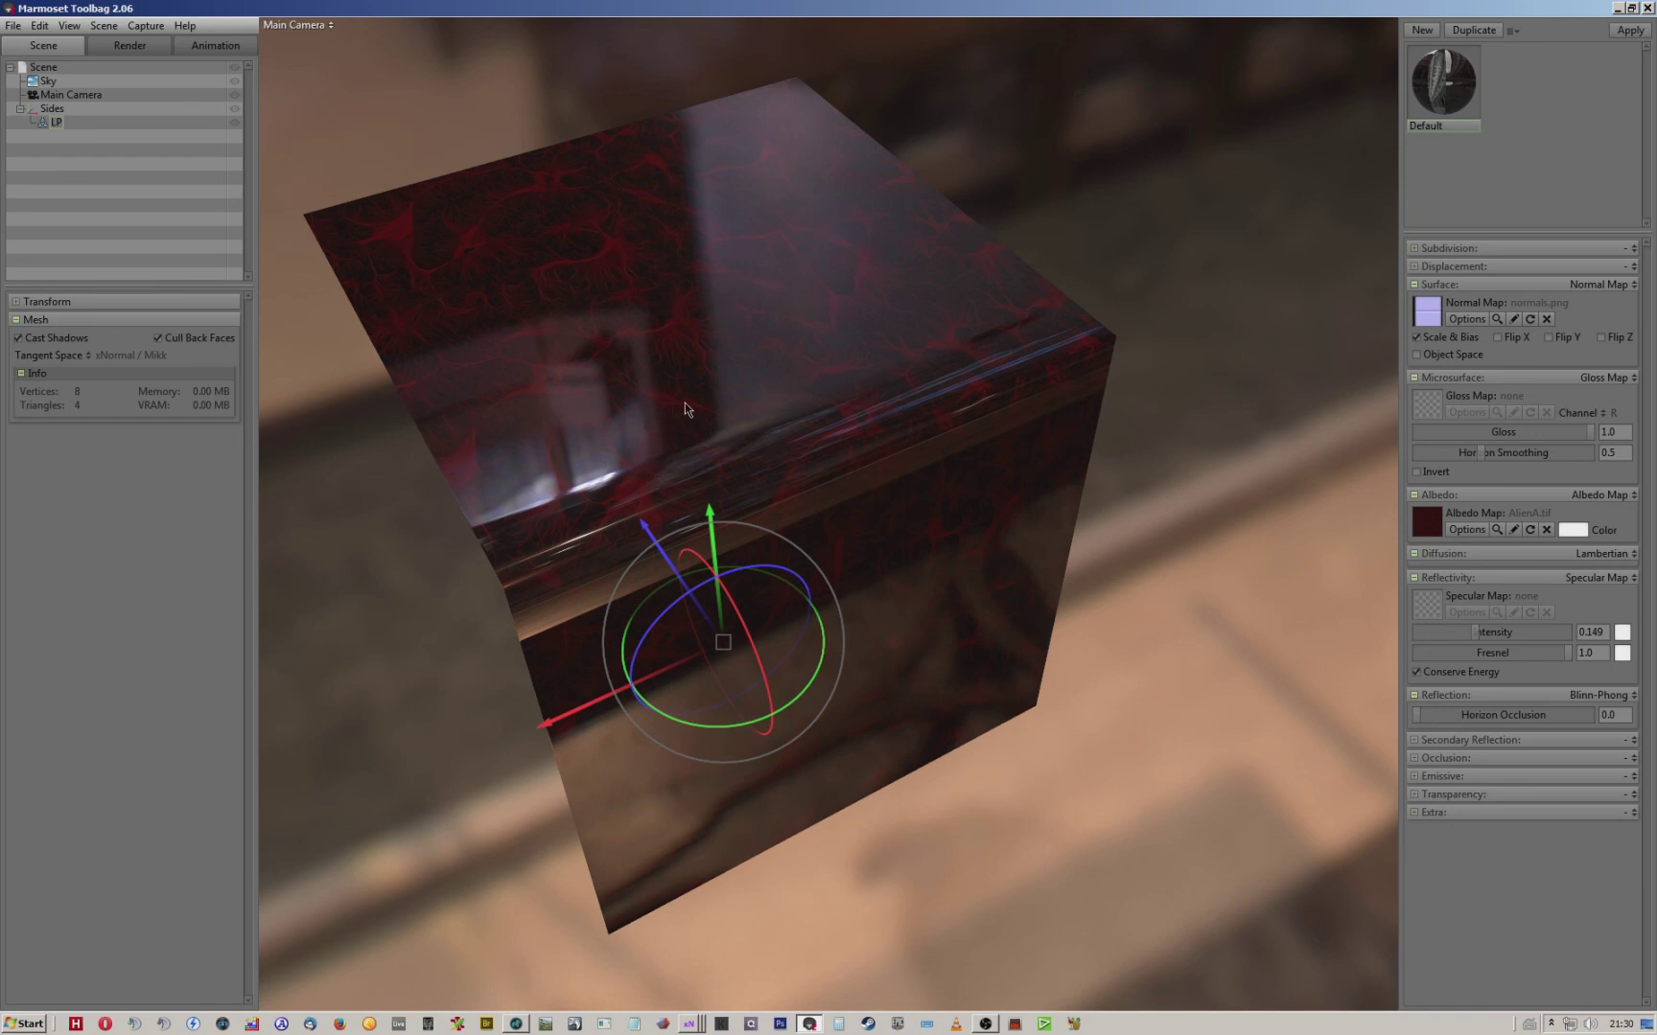
drag(672, 404, 741, 386)
drag(932, 418, 817, 505)
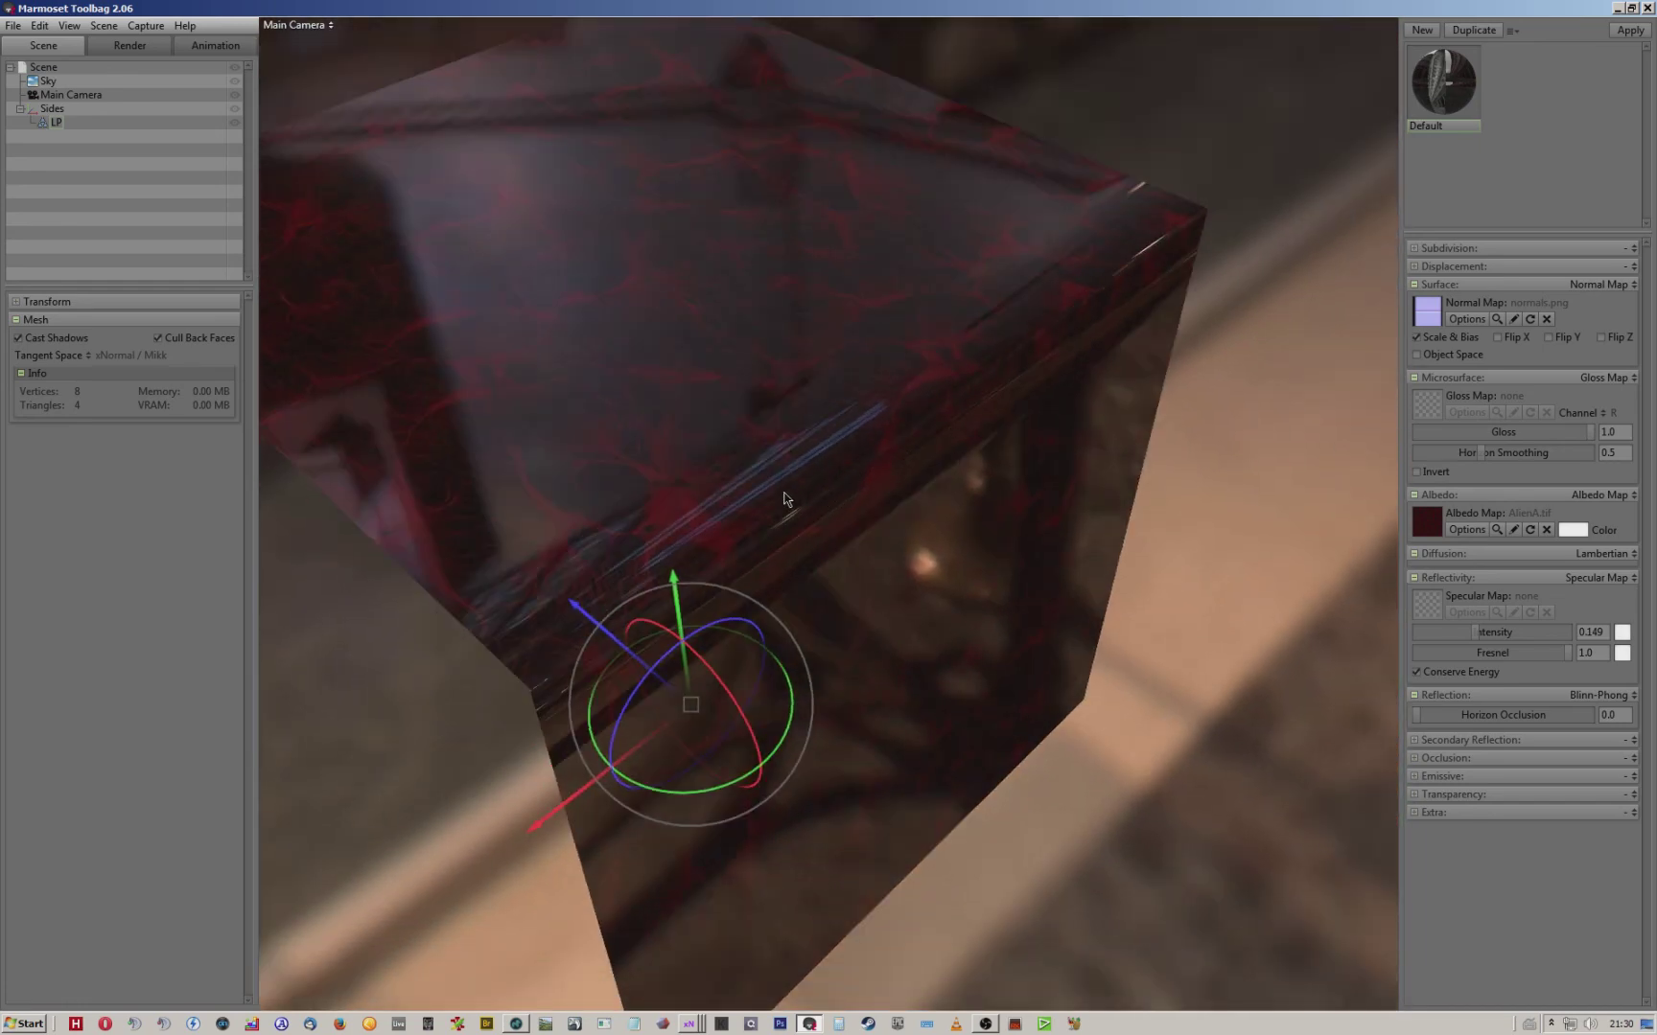